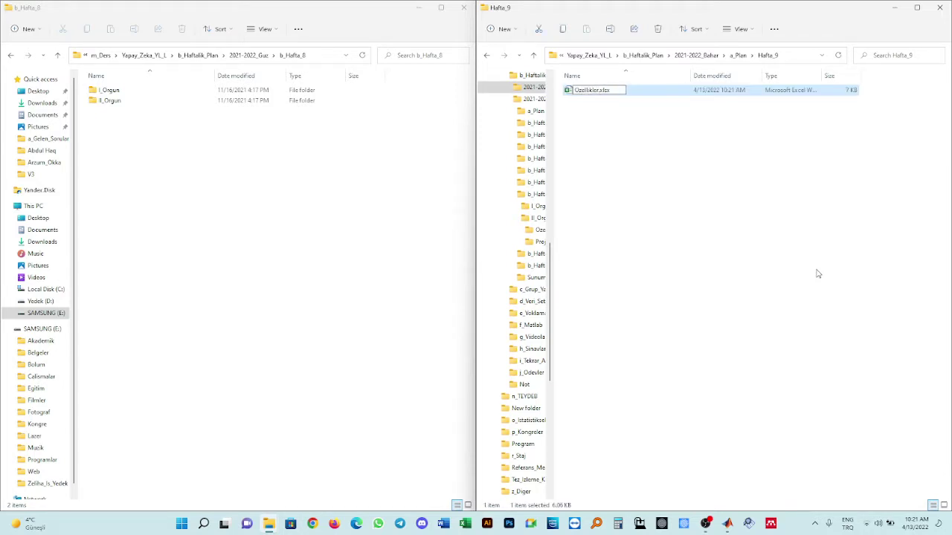
Confirm the file name Özellikler.xlsx in the Hafta_9 folder and open the workbook in Excel
key(Return)
key(Return)
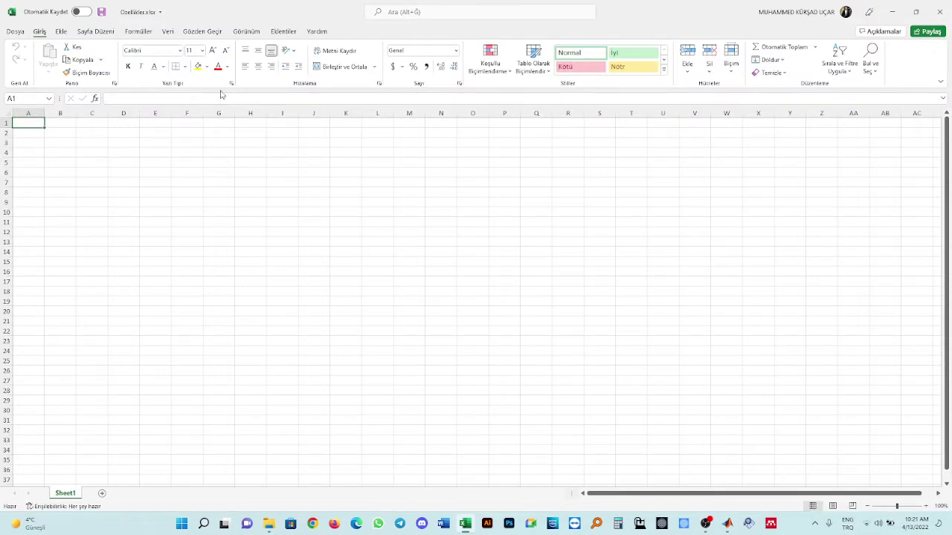
ctrl+scroll(290, 258, up, 16)
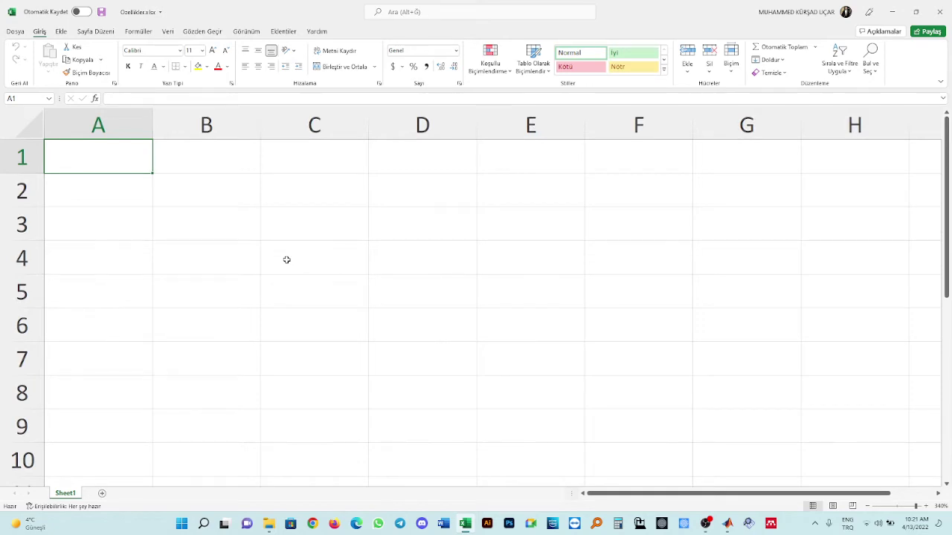
Enter the headers No, 1, 2, 3 and 4 in cells A1 to E1
text(No)
key(Tab)
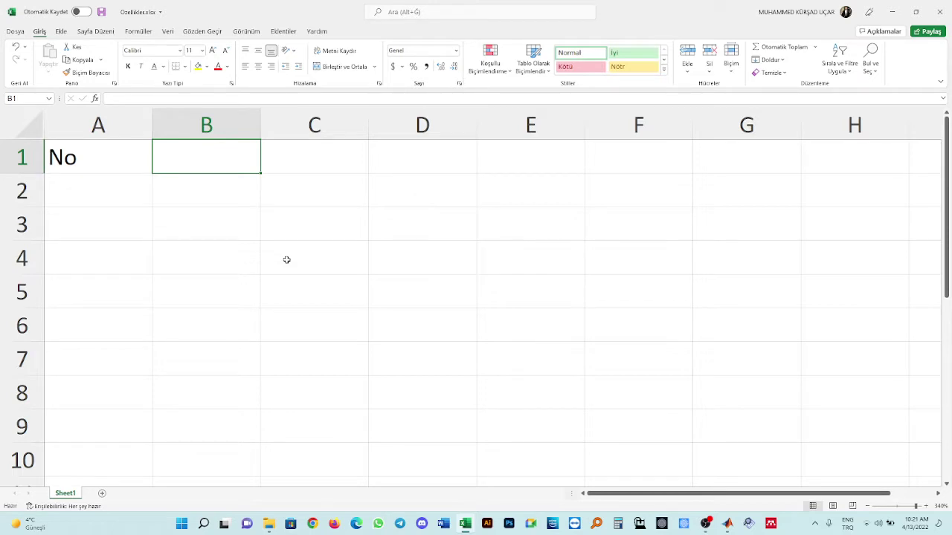
text(1)
key(Tab)
text(2)
key(Tab)
text(.)
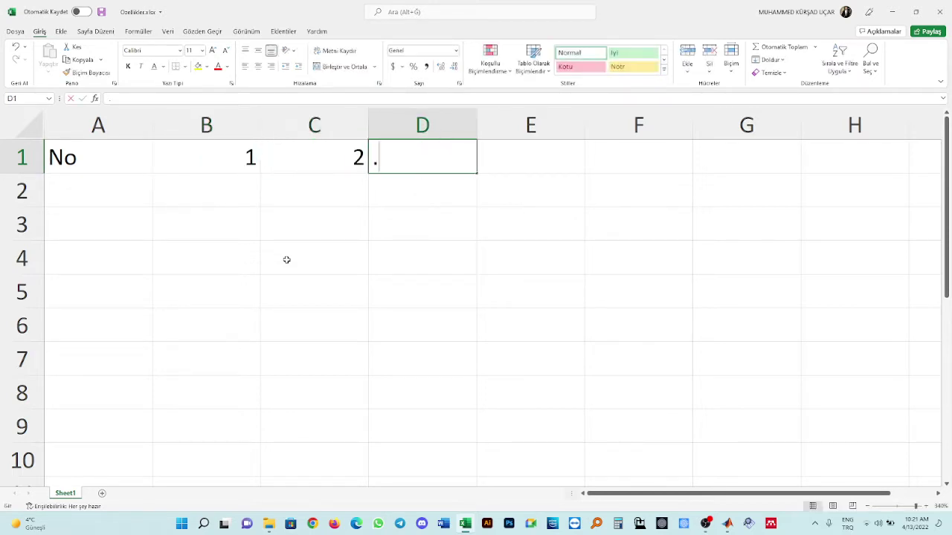
key(BackSpace)
text(3)
key(Tab)
text(4)
key(Tab)
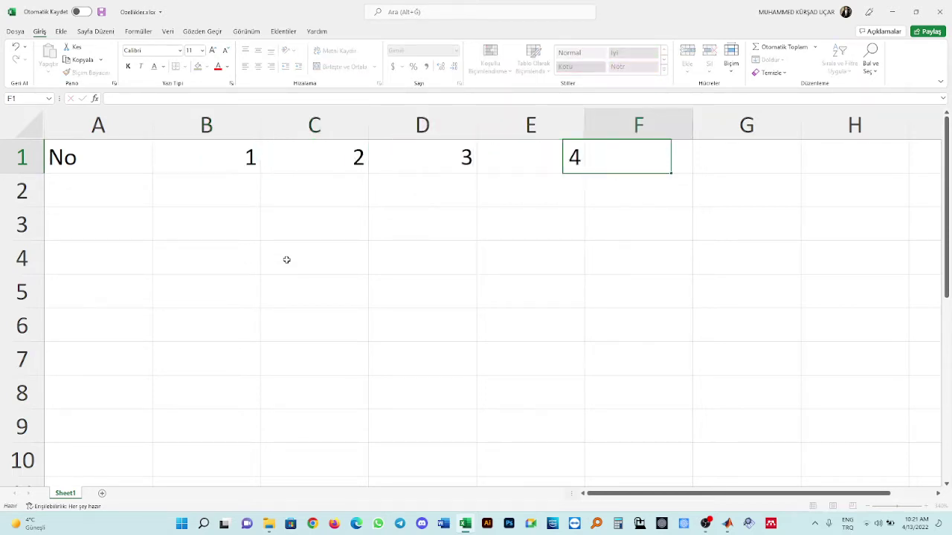
Complete the header row with "...", 25 and Etiket in cells F1 to H1
text(...)
key(Tab)
text(25)
key(Tab)
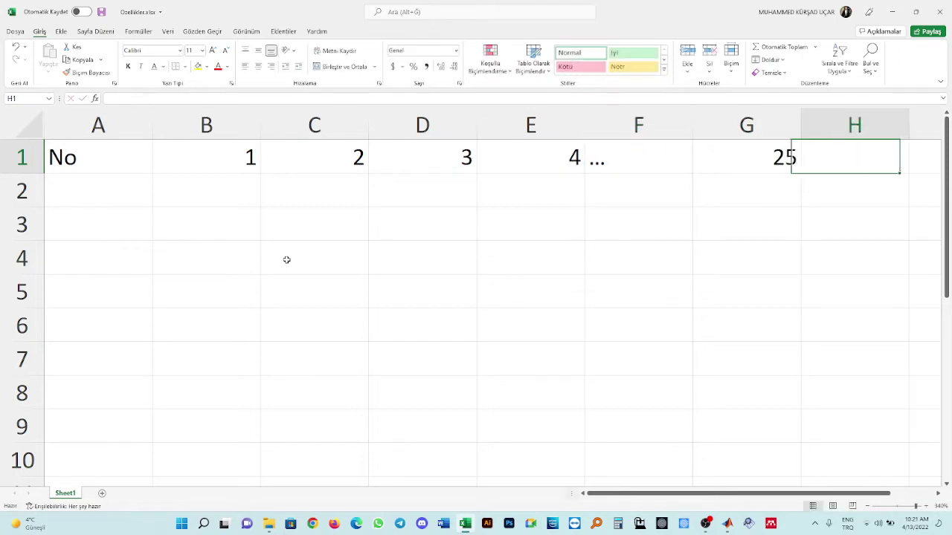
text(Etiket)
key(Return)
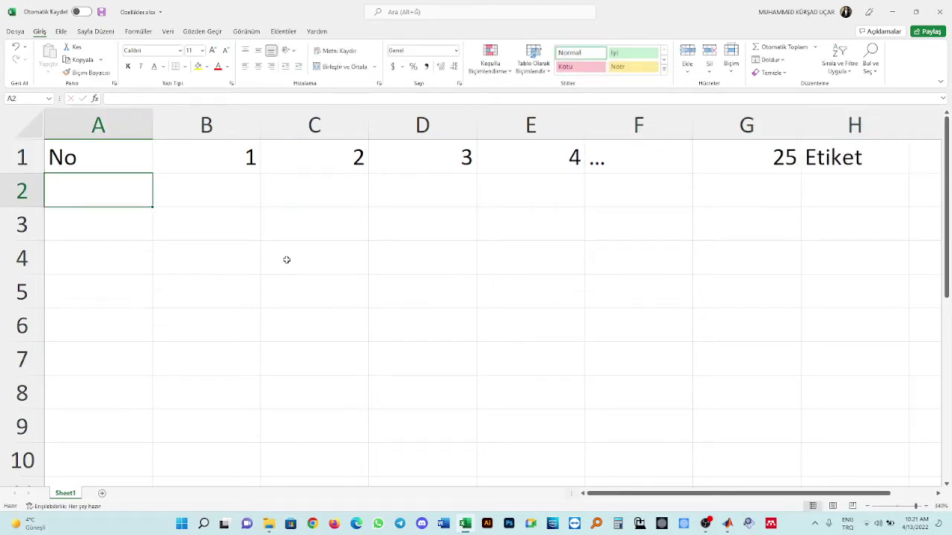
Insert a row above the headers and merge B1:G1 into one centred cell titled Özellik
click(22, 157)
right_click(30, 152)
click(63, 232)
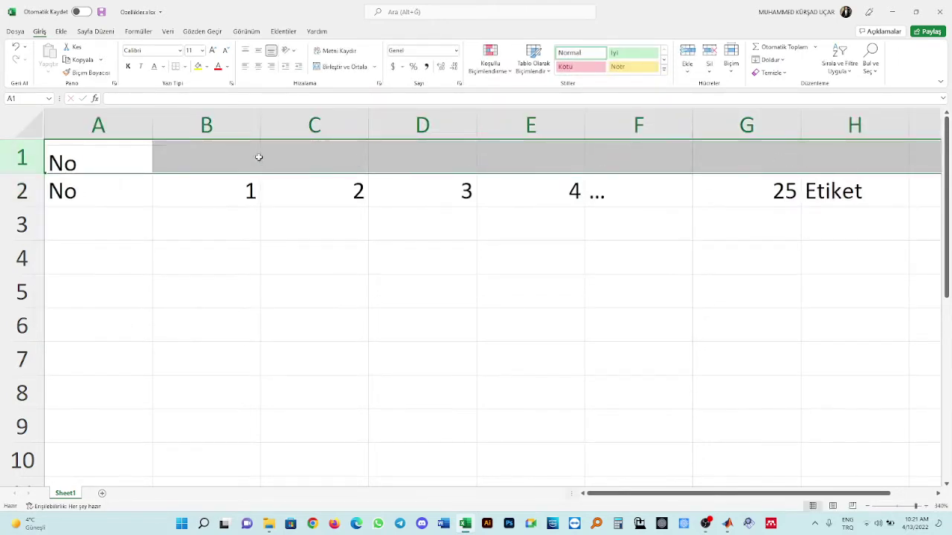
drag(253, 156, 721, 153)
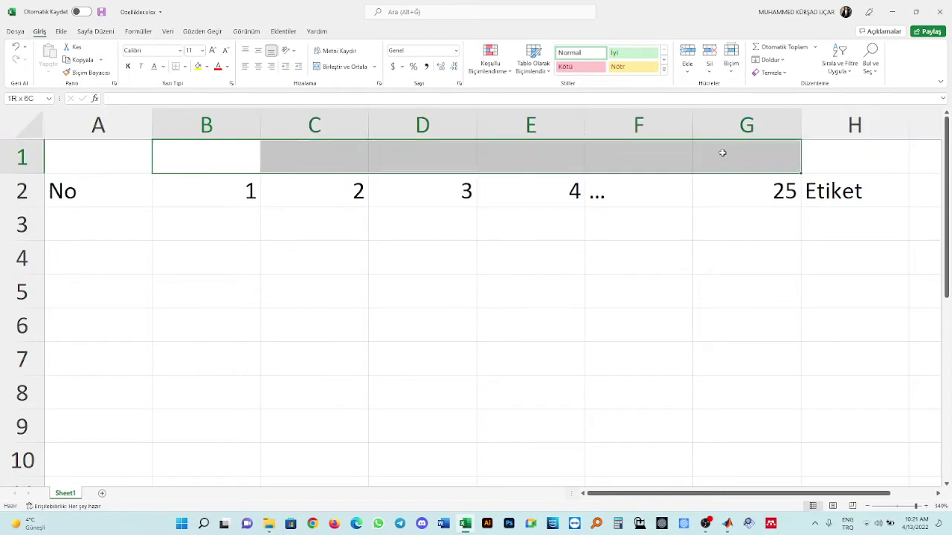
click(332, 67)
text(Özellik)
key(Return)
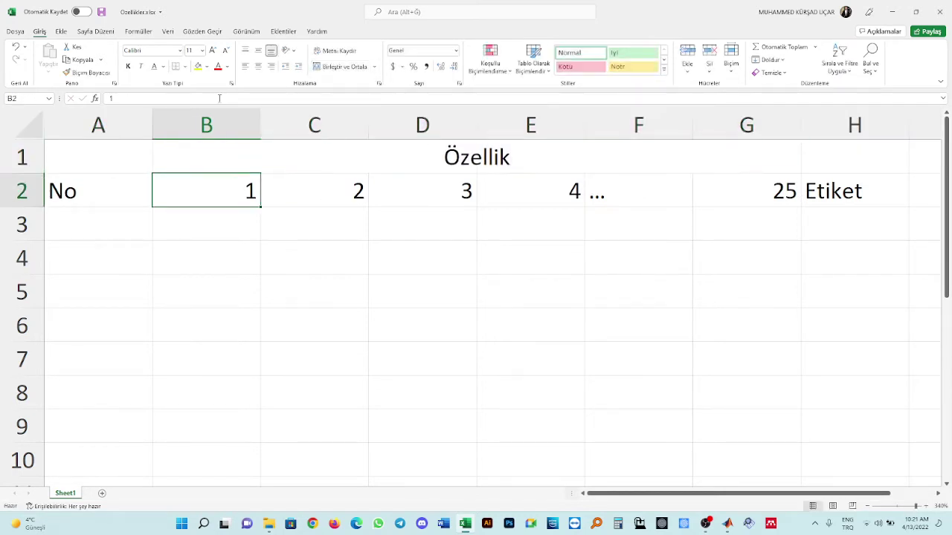
Centre the contents of all cells in the sheet horizontally and vertically
click(21, 107)
click(258, 67)
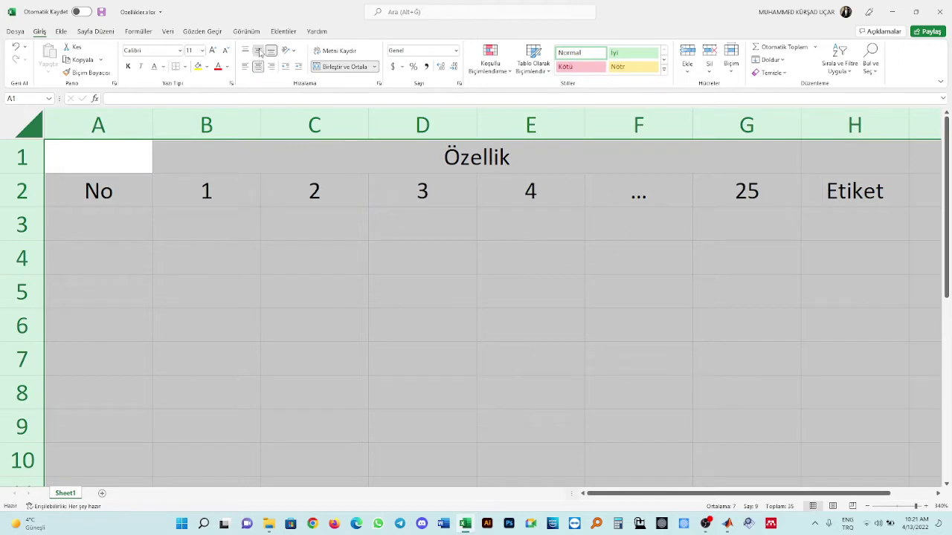
click(258, 50)
Number the rows under No: enter 1 in A3, =A3+1 in A4, and fill the formula down to A10
click(107, 227)
text(1)
key(Return)
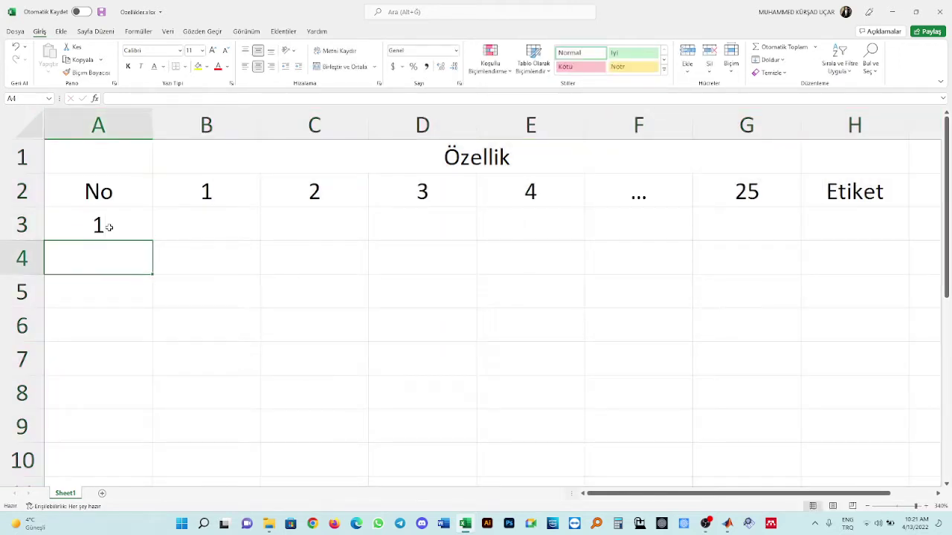
text(=)
click(108, 227)
text(+1)
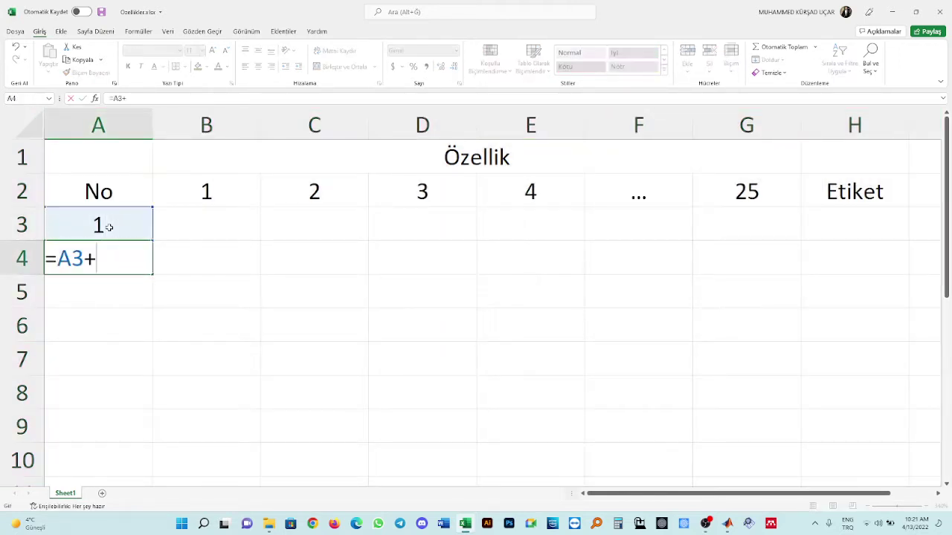
key(Return)
click(129, 262)
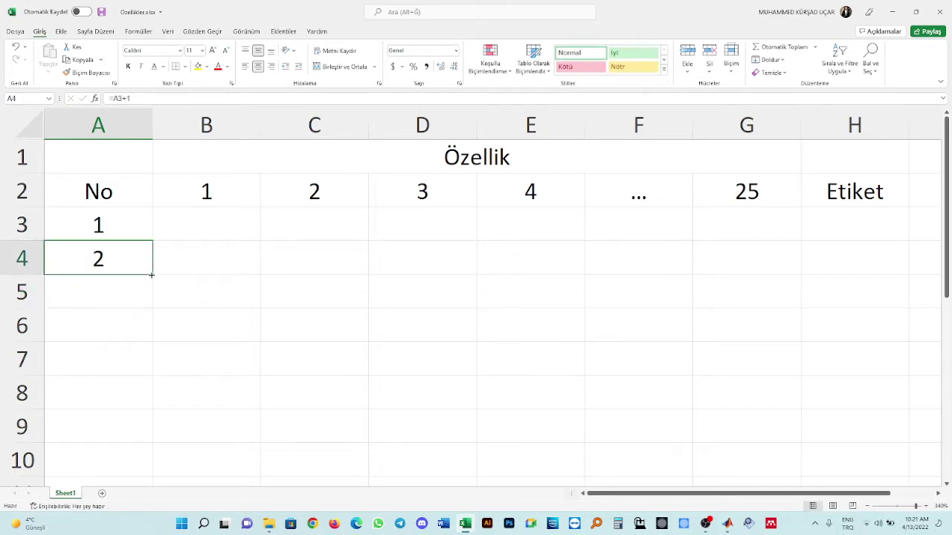
drag(151, 275, 158, 466)
scroll(126, 278, down, 1)
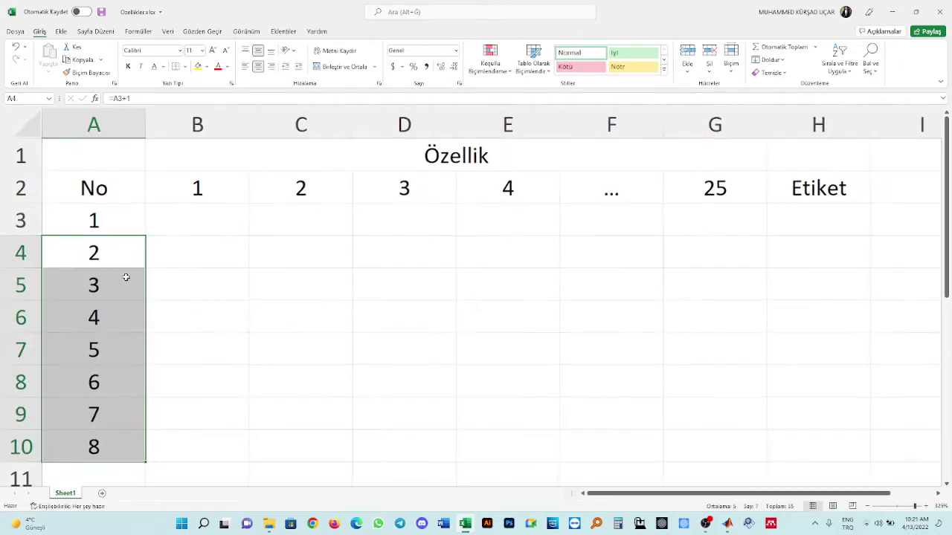
Enter "..." in A11 and 1000 in A12 to finish the No column, and save the workbook
click(117, 464)
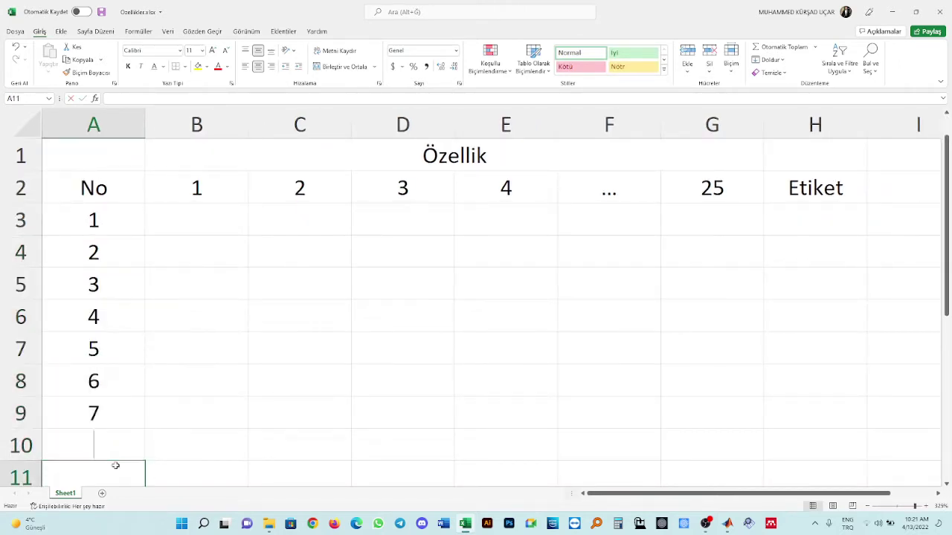
text(...)
key(Return)
text(1000)
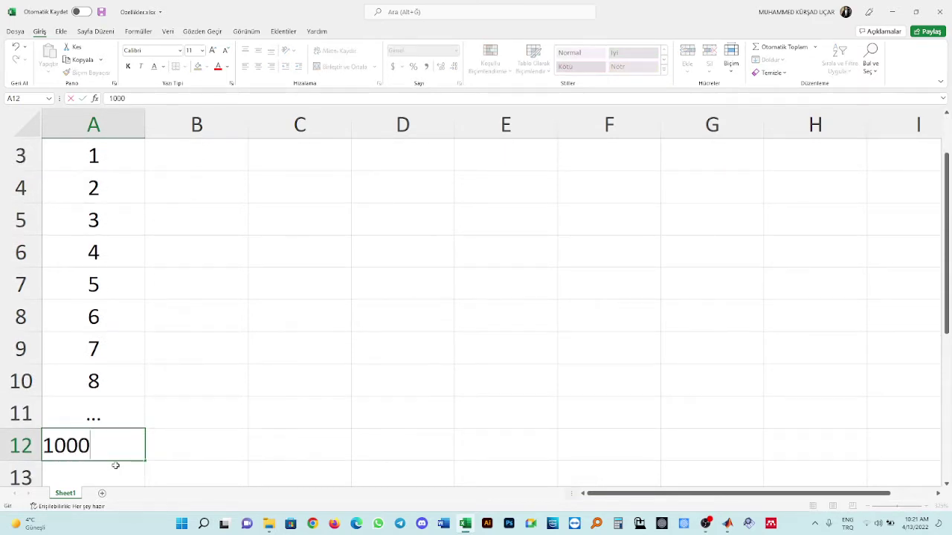
key(Return)
scroll(421, 238, up, 2)
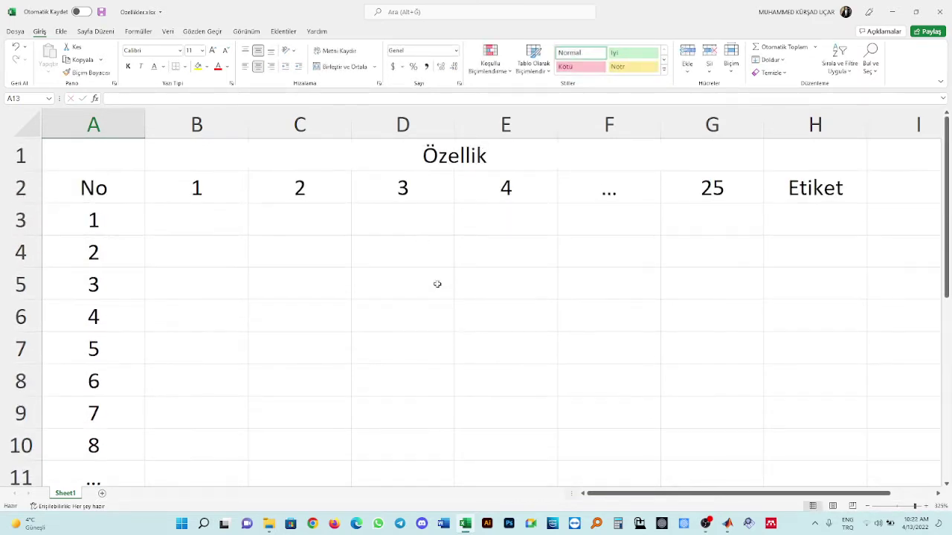
scroll(436, 283, down, 1)
key(ctrl+s)
scroll(241, 173, down, 1)
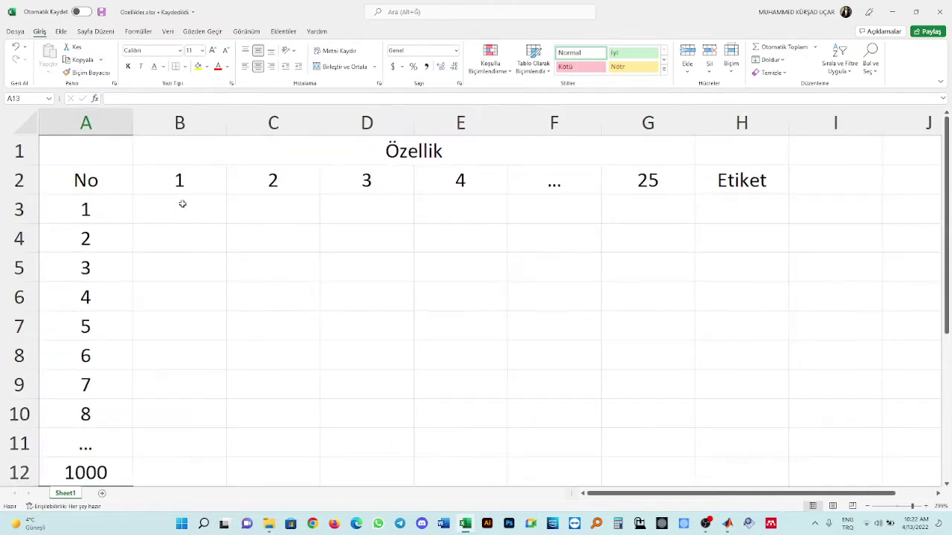
Fill the Özellik block B1:G12 with the standard green colour
drag(183, 153, 527, 475)
click(206, 67)
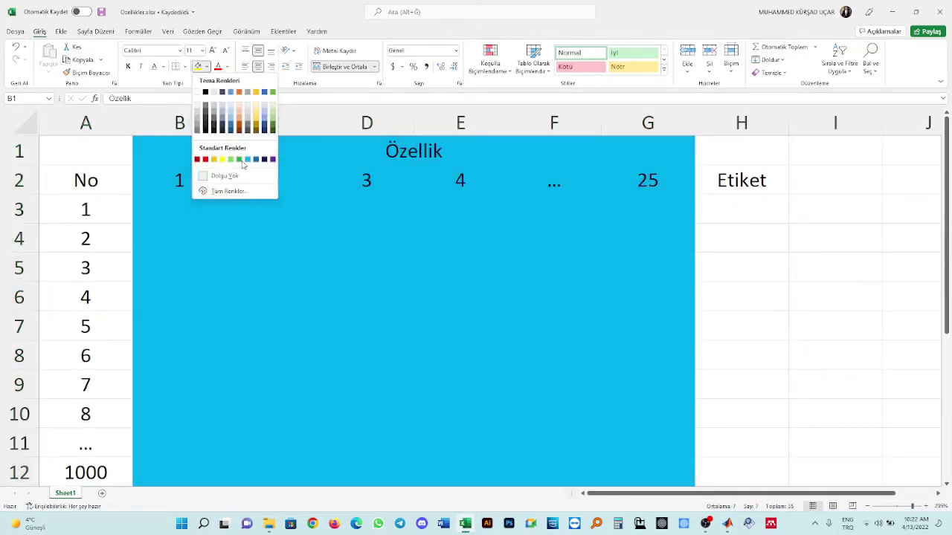
click(240, 158)
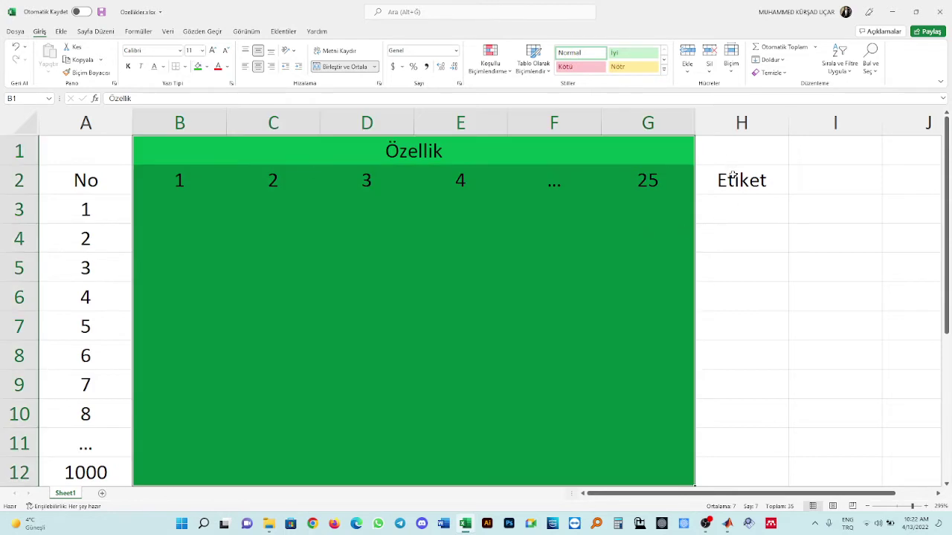
Merge and centre the Etiket header over H1:H2, and fill the Etiket column down to the 1000 row with standard light blue
drag(732, 175, 735, 149)
click(344, 66)
scroll(755, 223, down, 2)
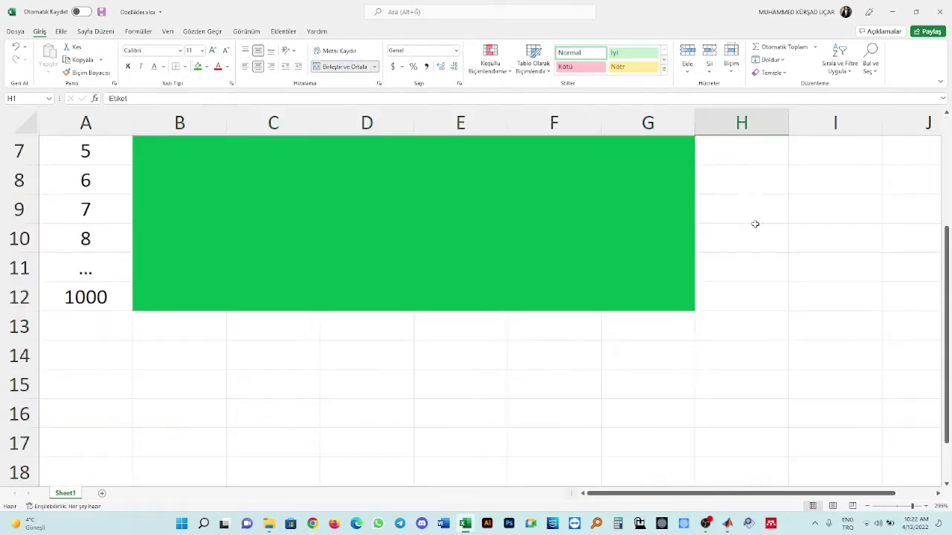
drag(740, 316, 733, 210)
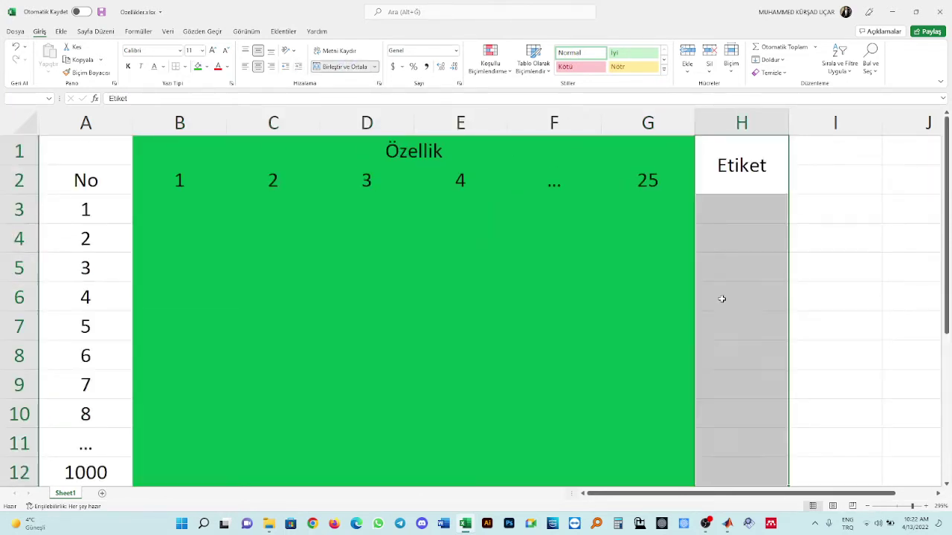
click(208, 68)
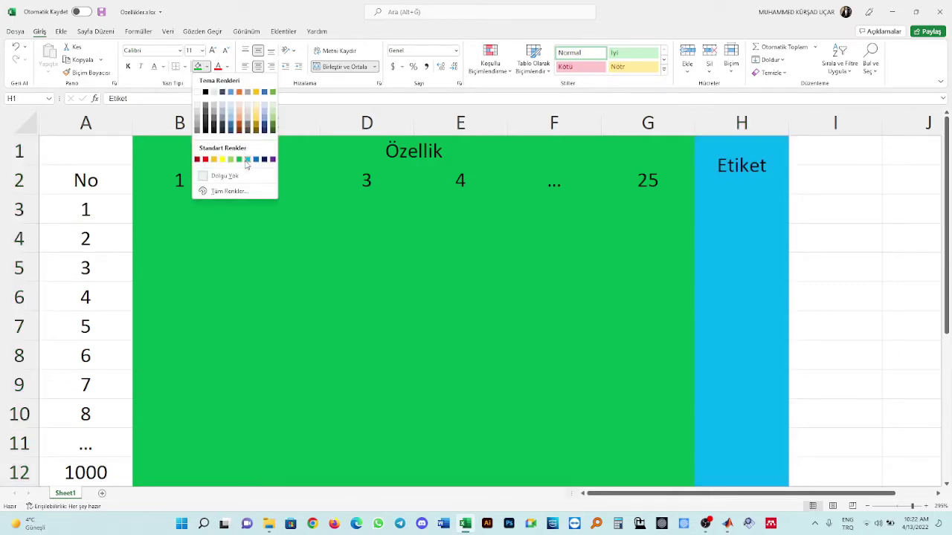
click(247, 159)
click(744, 209)
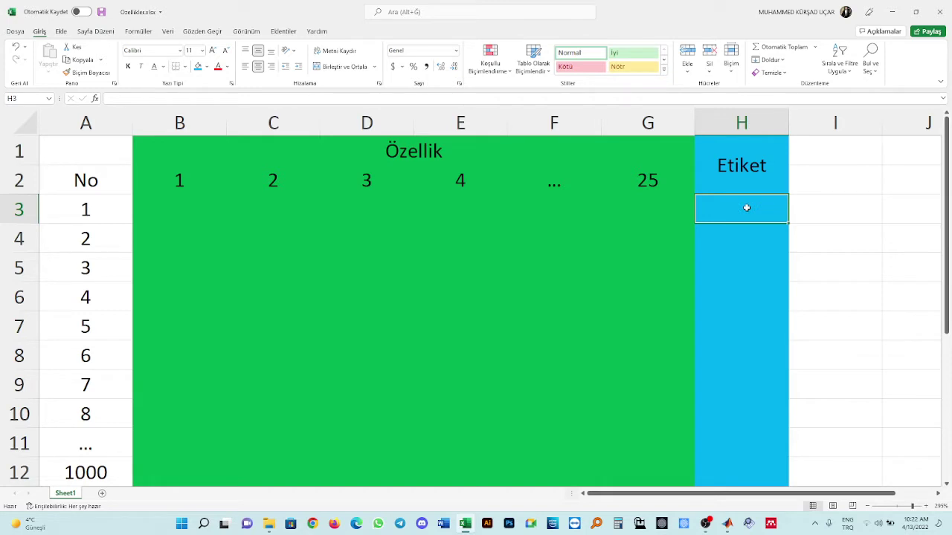
text(0.21)
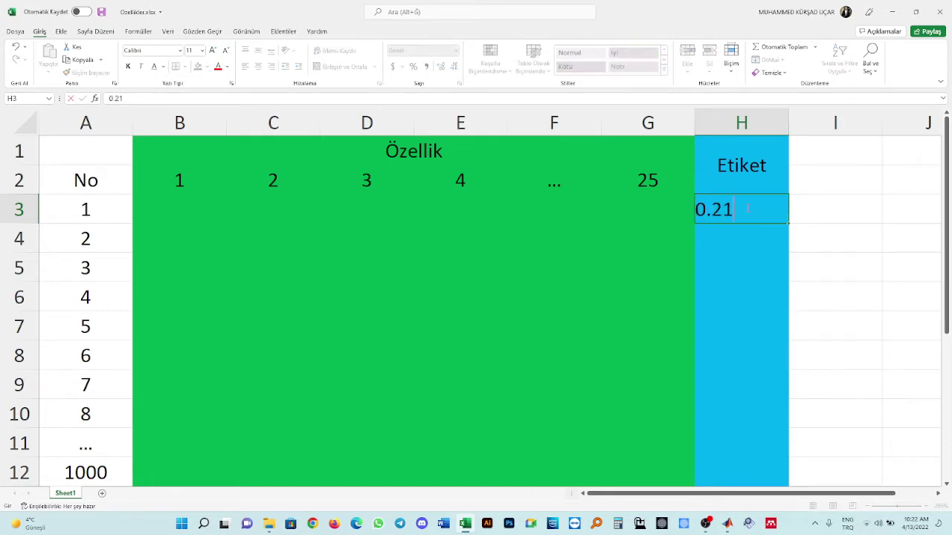
text(.)
key(Return)
Enter the decimal label values 0.2 in H3 and 0.3 in H4 of the Etiket column
click(747, 208)
key(Delete)
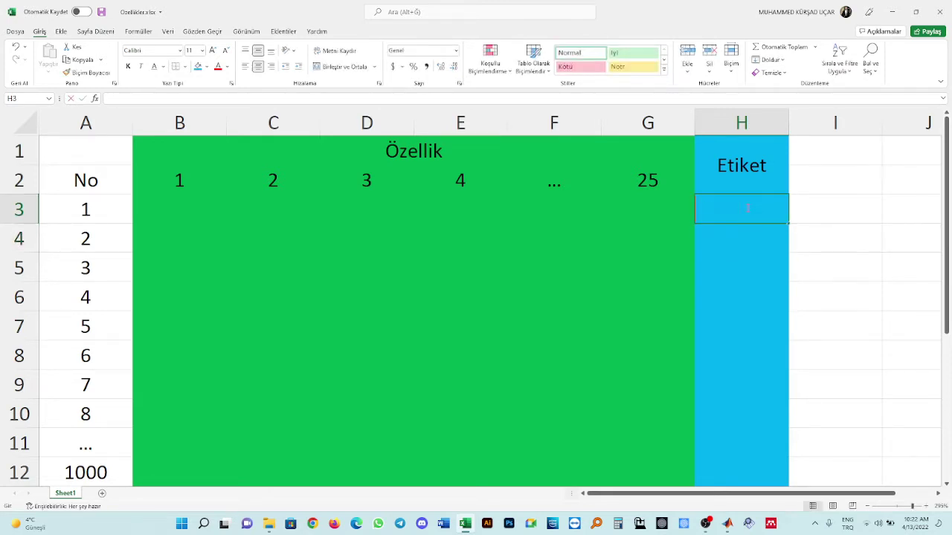
text(0.2)
key(Return)
text(0.2)
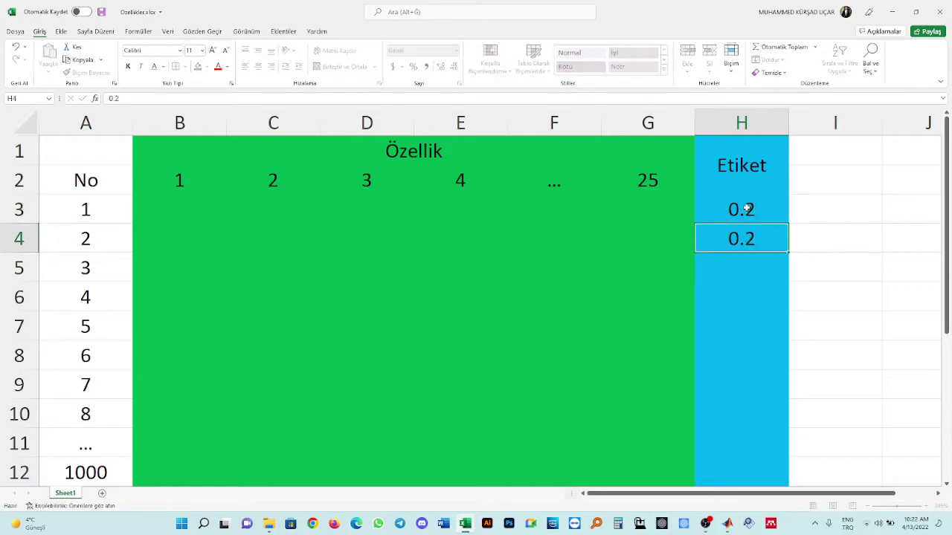
key(Return)
key(Up)
text(0.3)
key(Return)
Enter the class labels 1, 2, Hasta and Sağlıklı in cells H5 to H8 of the Etiket column
text(1)
key(Return)
text(2)
key(Return)
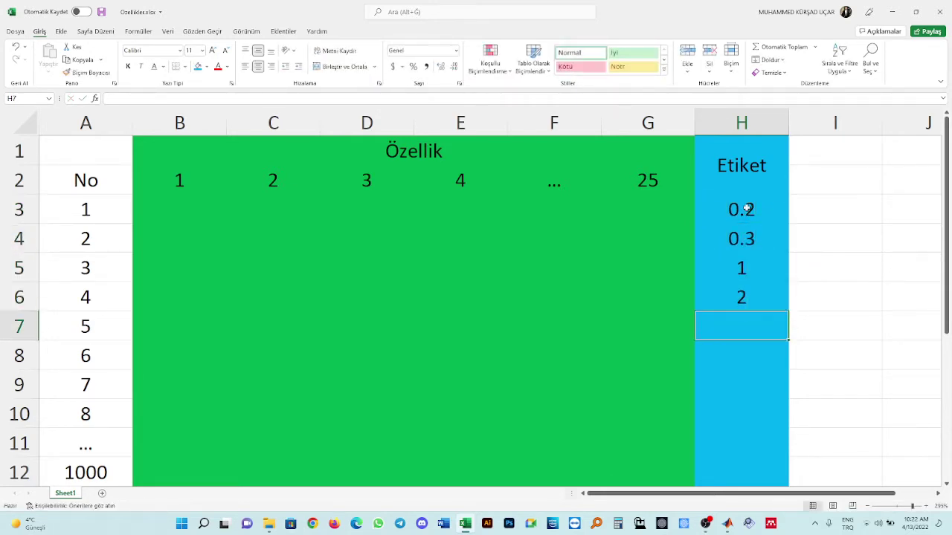
text(Er)
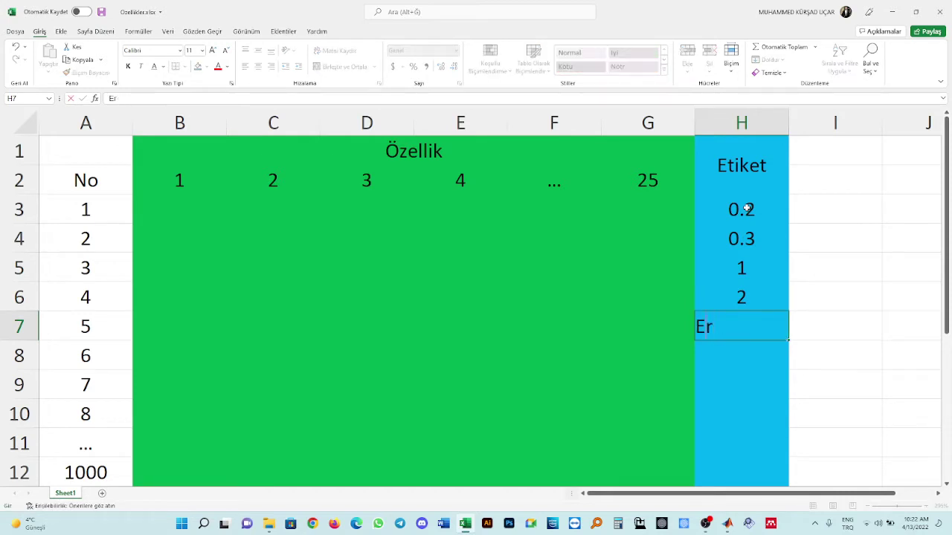
text(kHasta)
key(Return)
text(E)
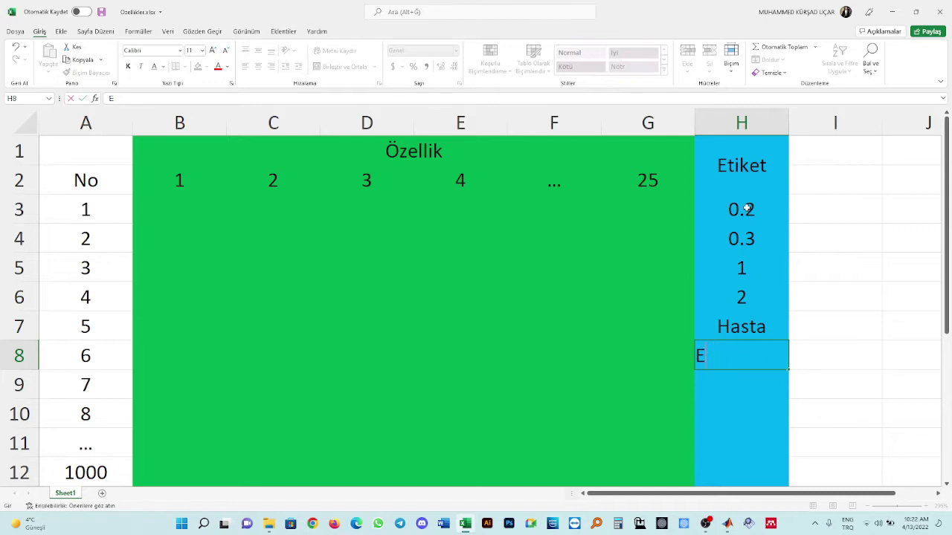
text(tiketağlıklı)
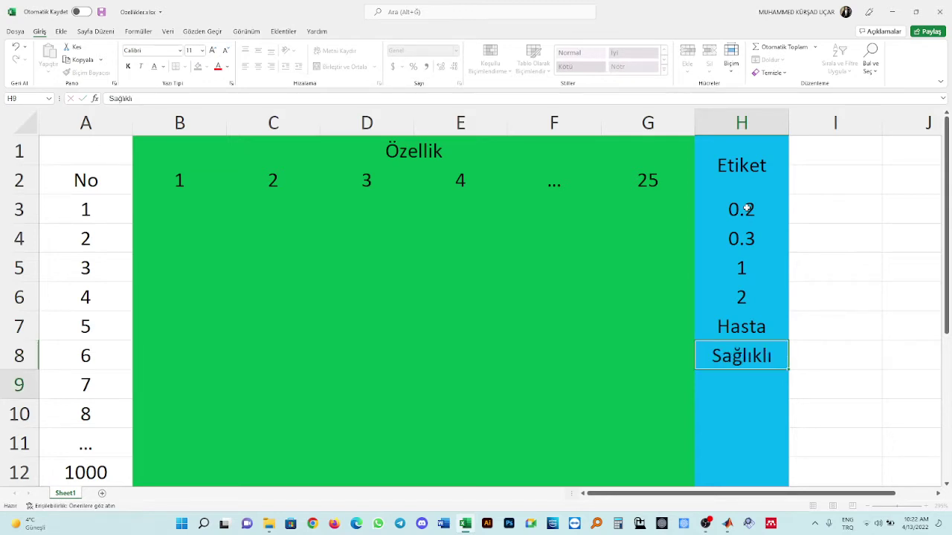
key(Return)
Enter the note Regresyon in I3, beside the first Etiket value
drag(746, 209, 763, 352)
click(820, 211)
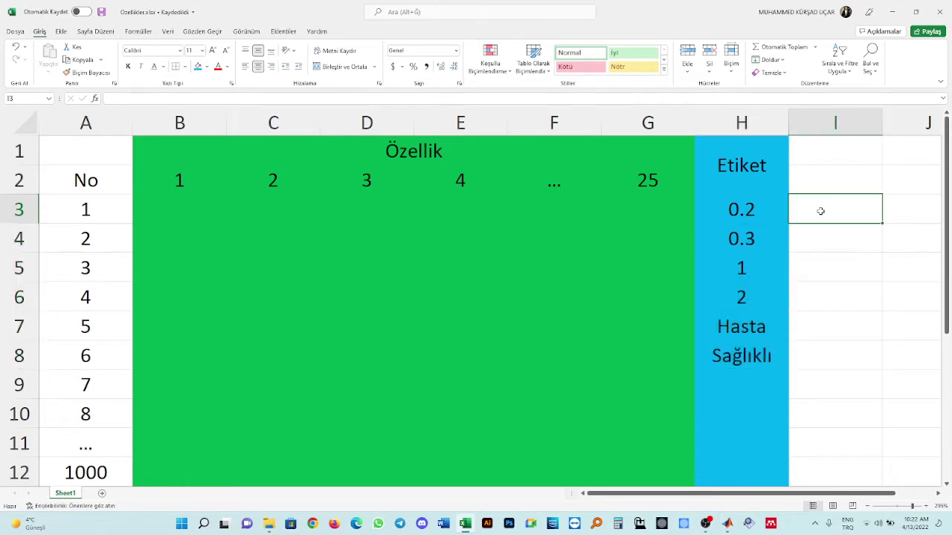
text(Regres)
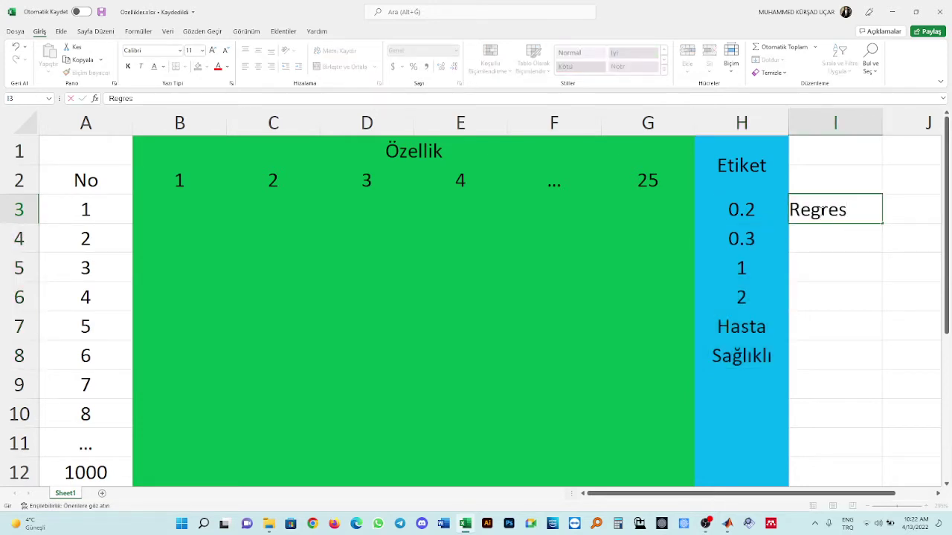
text(yon)
key(Return)
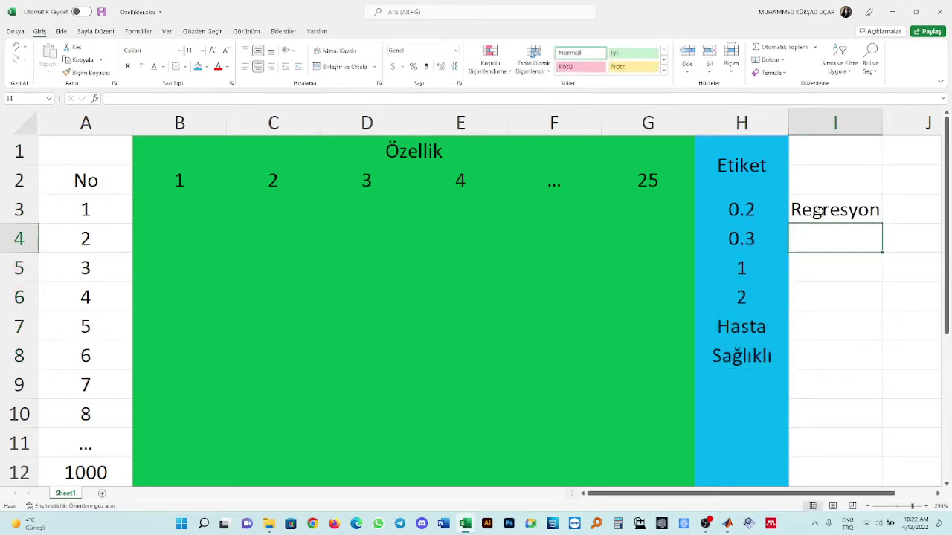
Enter the note Regresyon in I4 and Sınıflandırma in I5 to I8, and widen column I to fit the text
text(Regresyon)
key(Return)
text(Sınıflandırma)
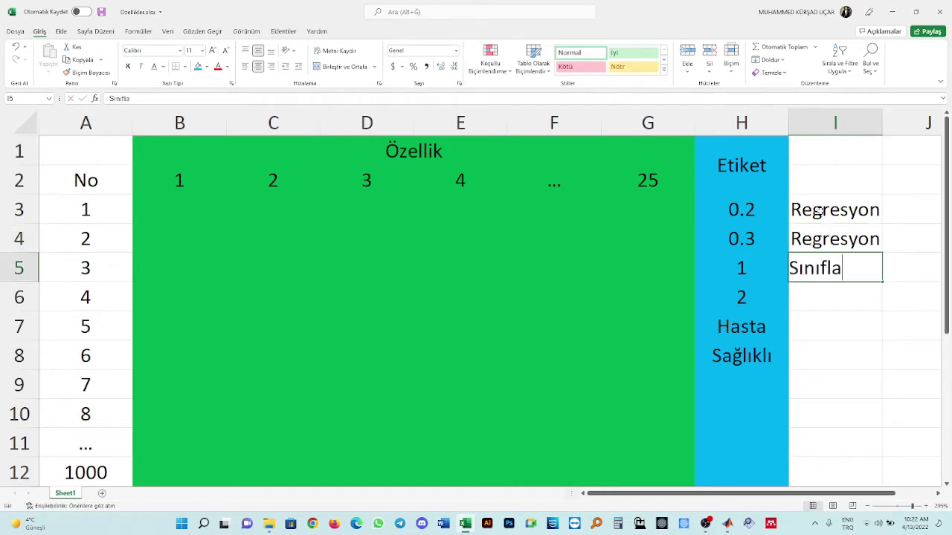
key(Return)
key(ctrl+d)
key(Return)
key(ctrl+d)
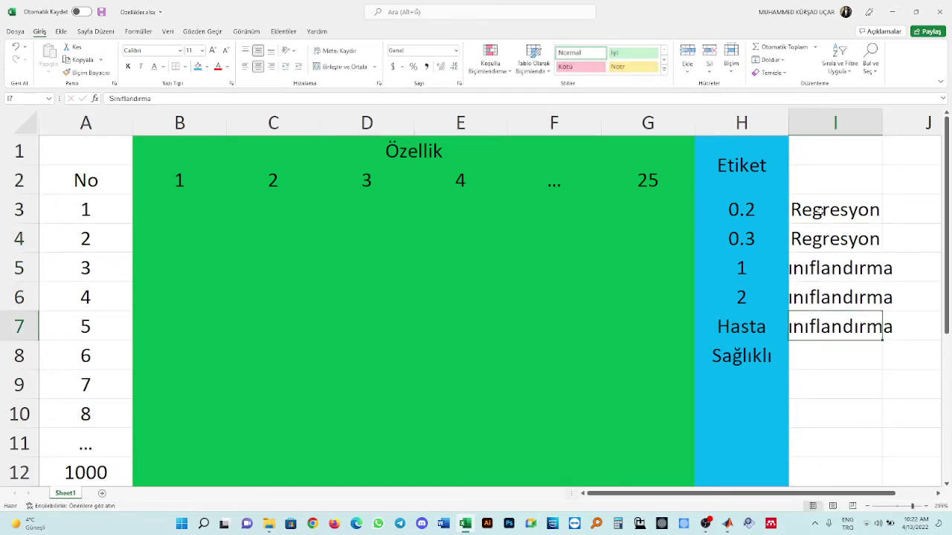
key(Return)
key(ctrl+d)
drag(886, 110, 915, 110)
click(845, 192)
drag(845, 197, 857, 213)
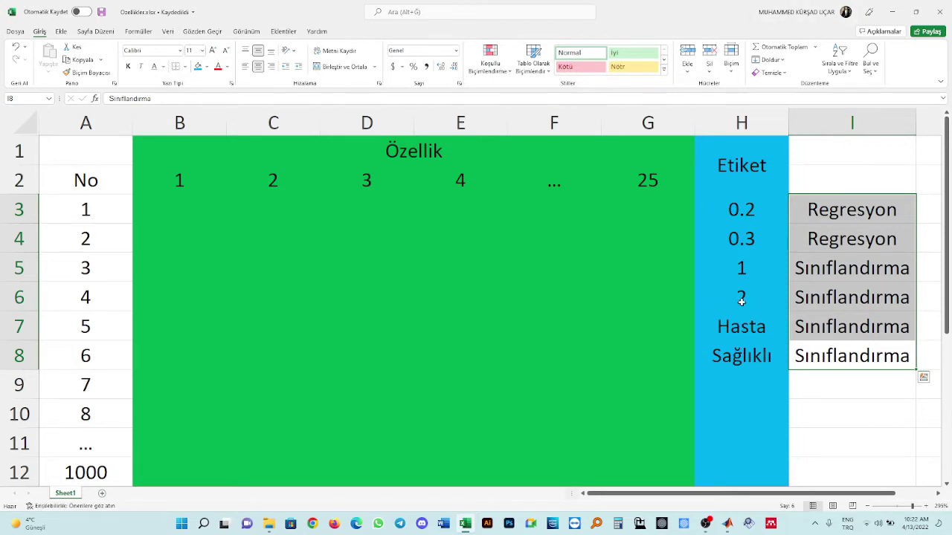
drag(839, 277, 840, 357)
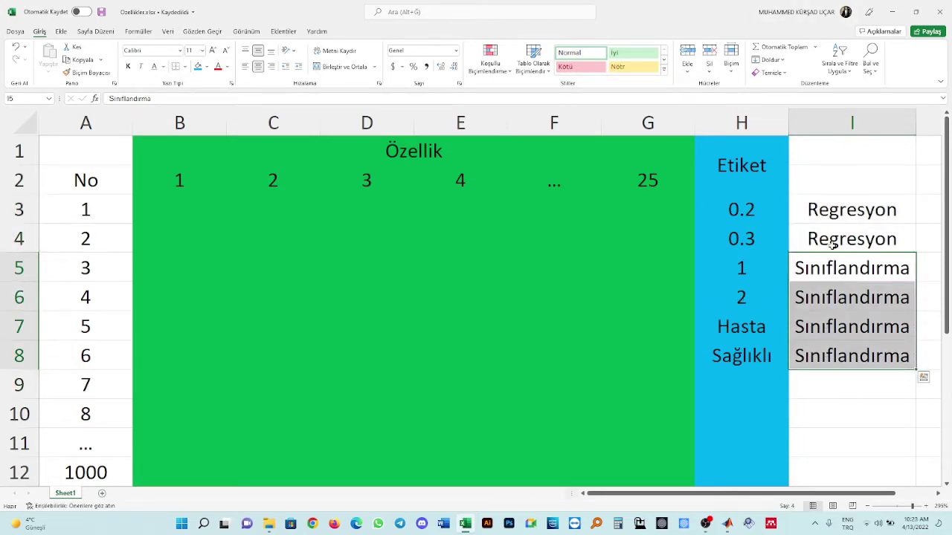
drag(832, 214, 830, 241)
Fill the No column from A1 to the 1000 row with standard yellow, and merge and centre the No header over A1:A2
click(100, 176)
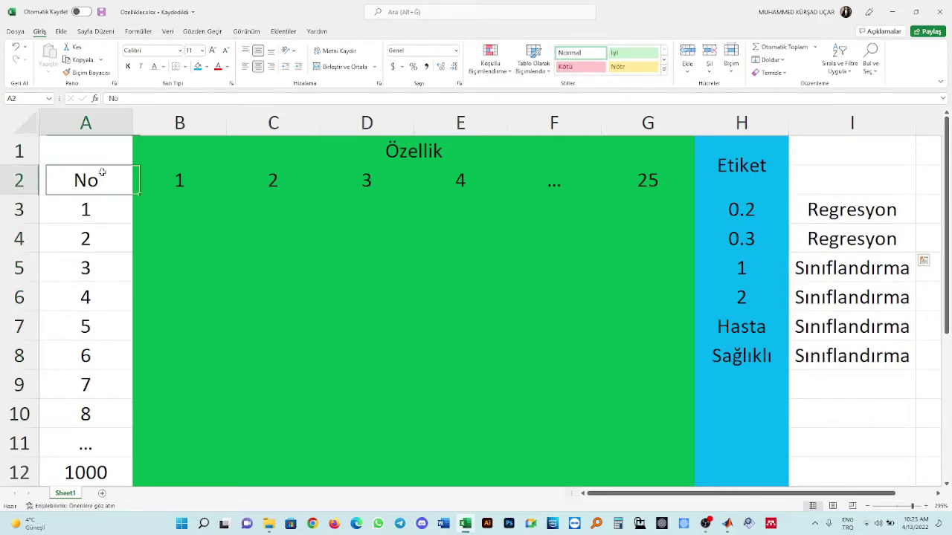
drag(104, 149, 107, 365)
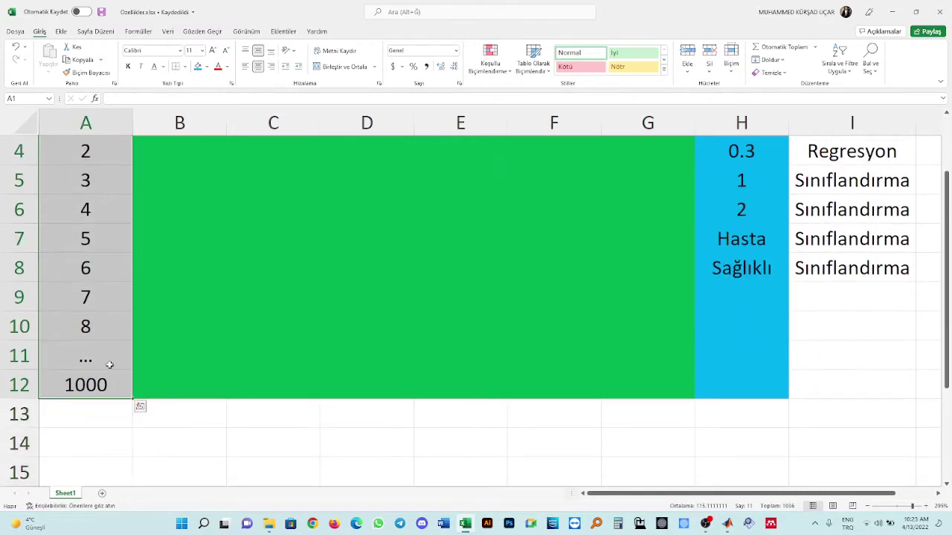
scroll(106, 365, up, 3)
click(207, 69)
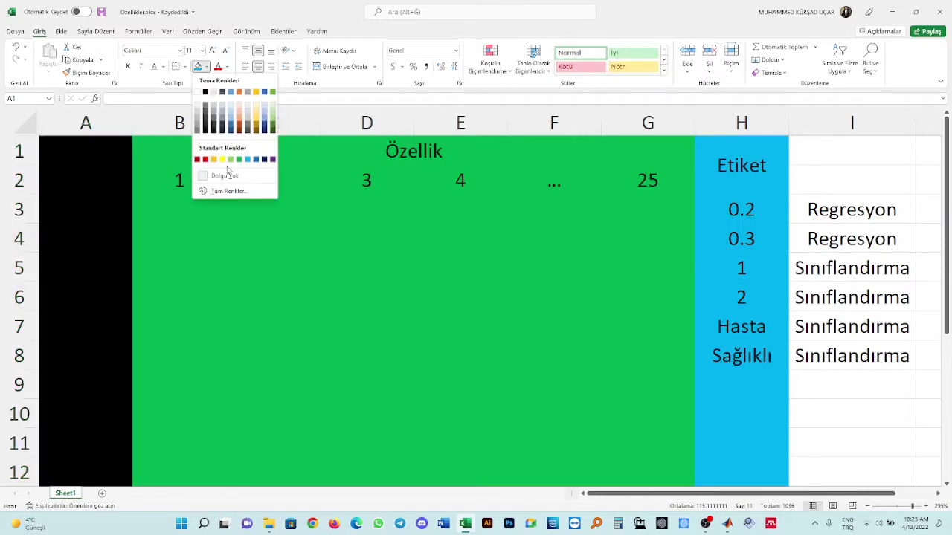
click(226, 163)
drag(90, 182, 97, 152)
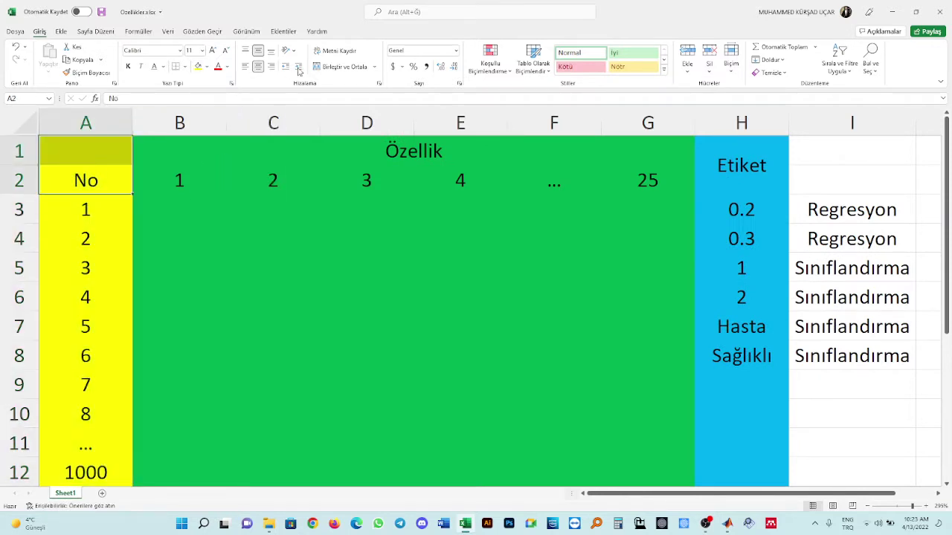
click(342, 66)
Set the font of the whole sheet to Cambria
key(ctrl+a)
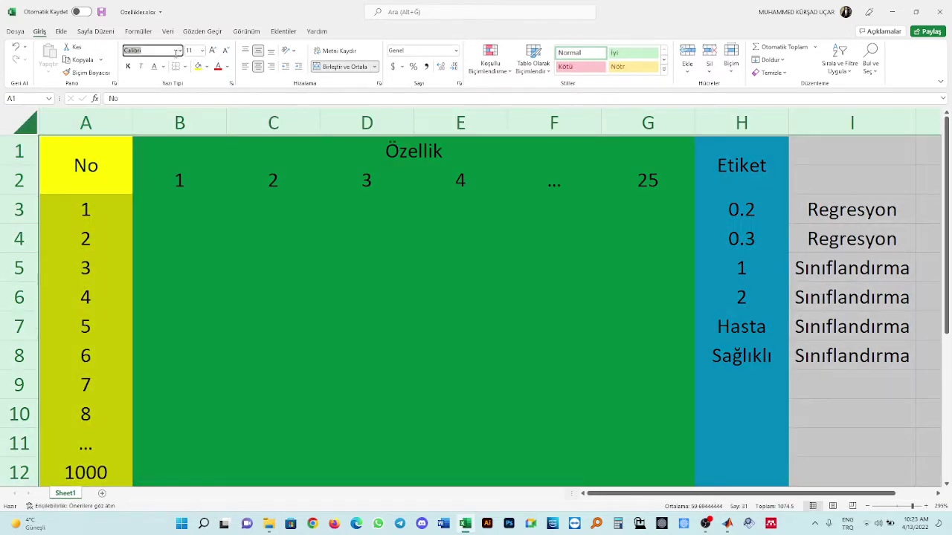
text(Cambria)
key(Return)
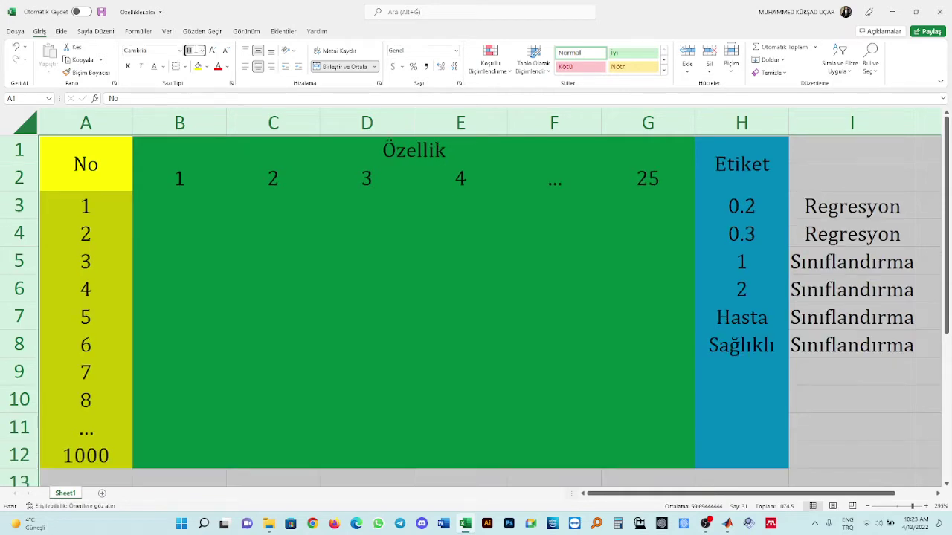
key(Return)
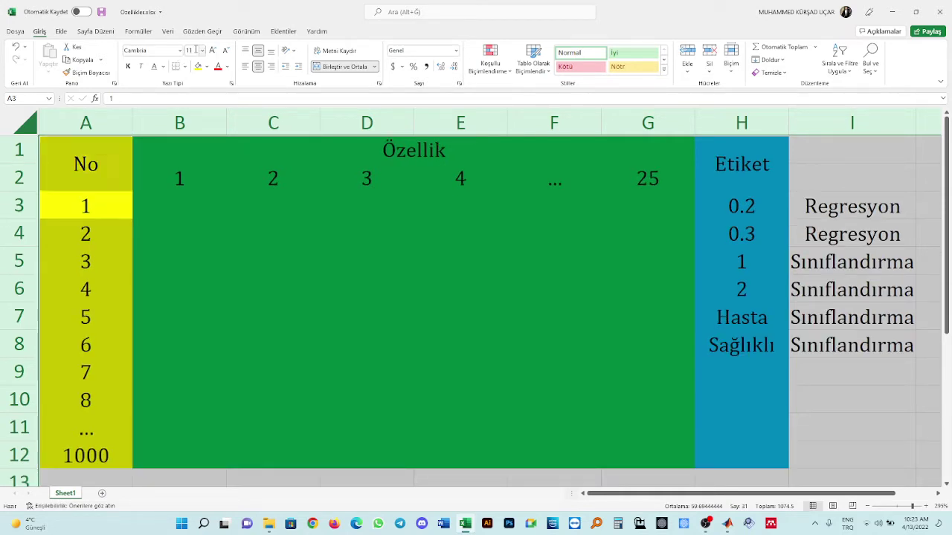
Add thin inner horizontal borders between the rows of the coloured table A1:H12
drag(751, 454, 690, 368)
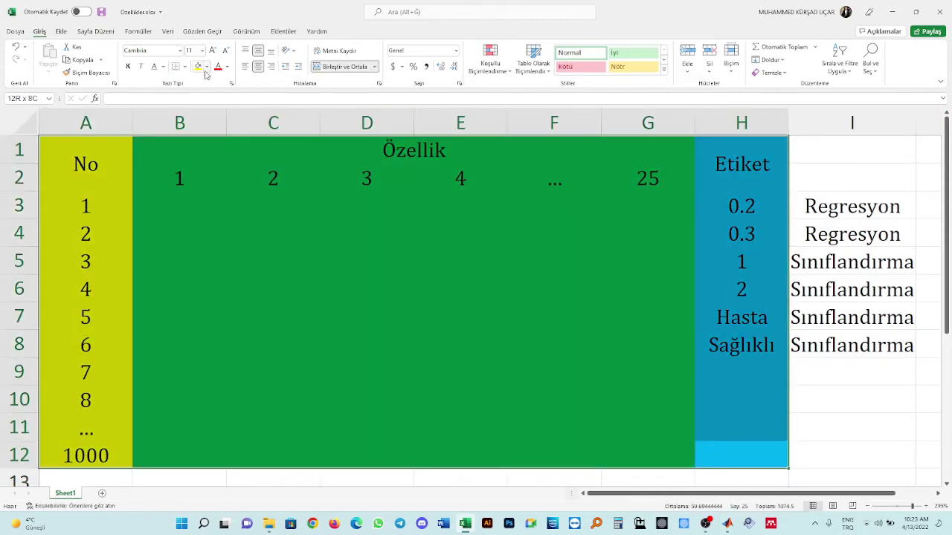
click(183, 66)
click(216, 363)
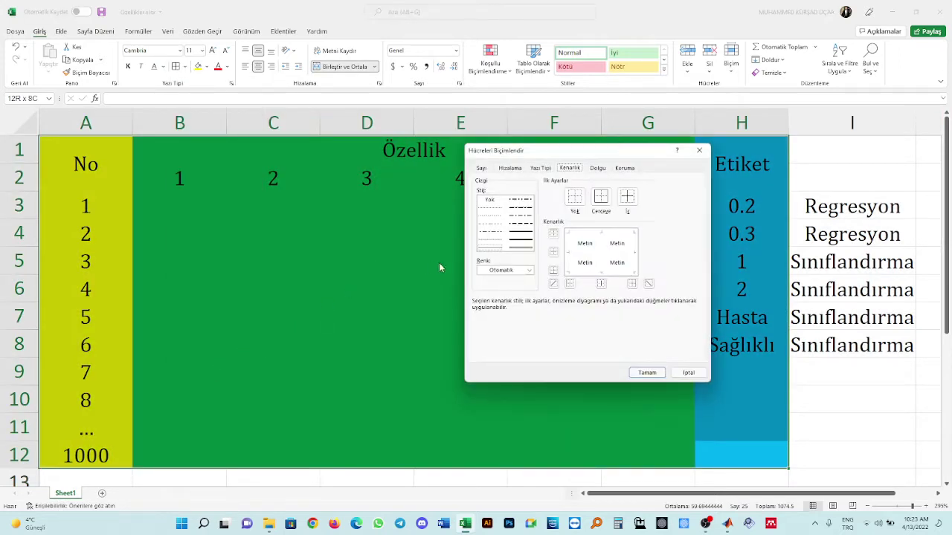
click(582, 256)
click(647, 372)
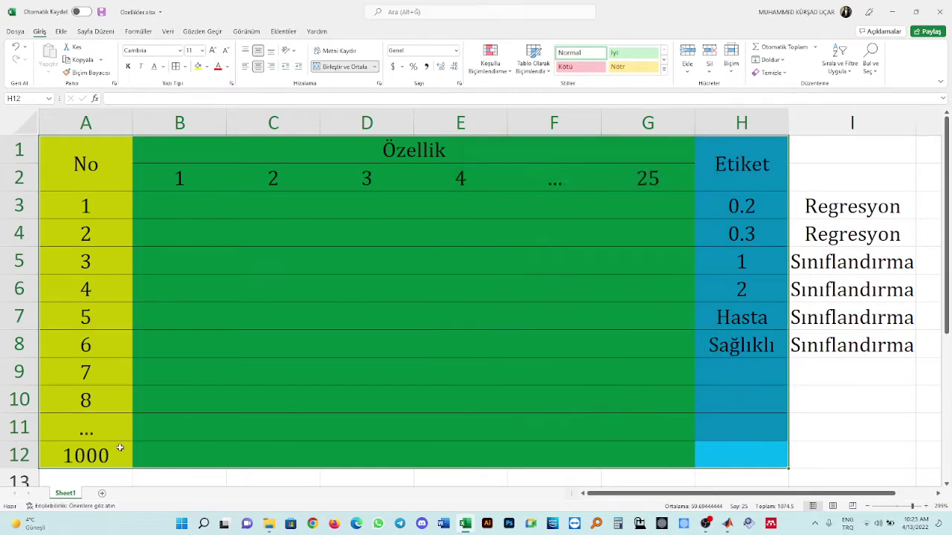
Rename the sheet Sheet1 as Ornek_Veri
double_click(65, 494)
text(o)
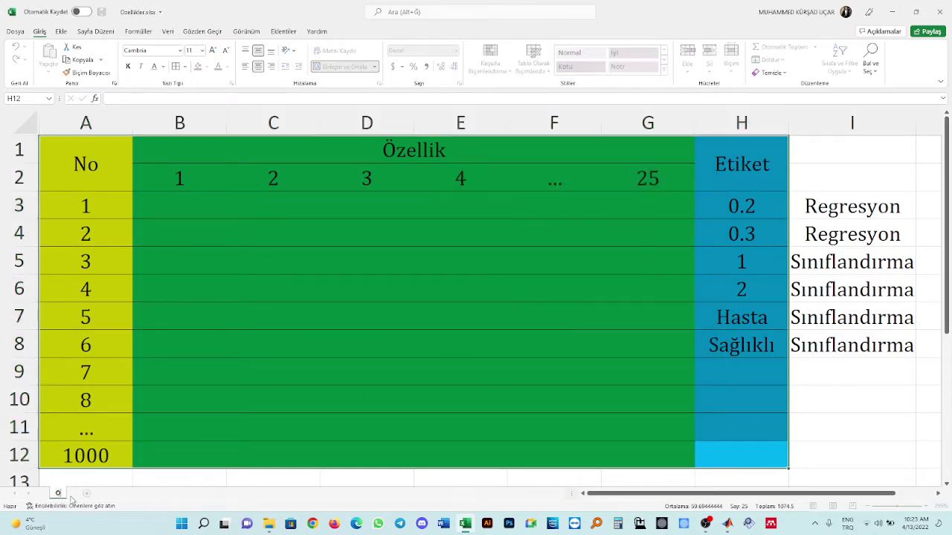
text(rnek_Veri)
key(Return)
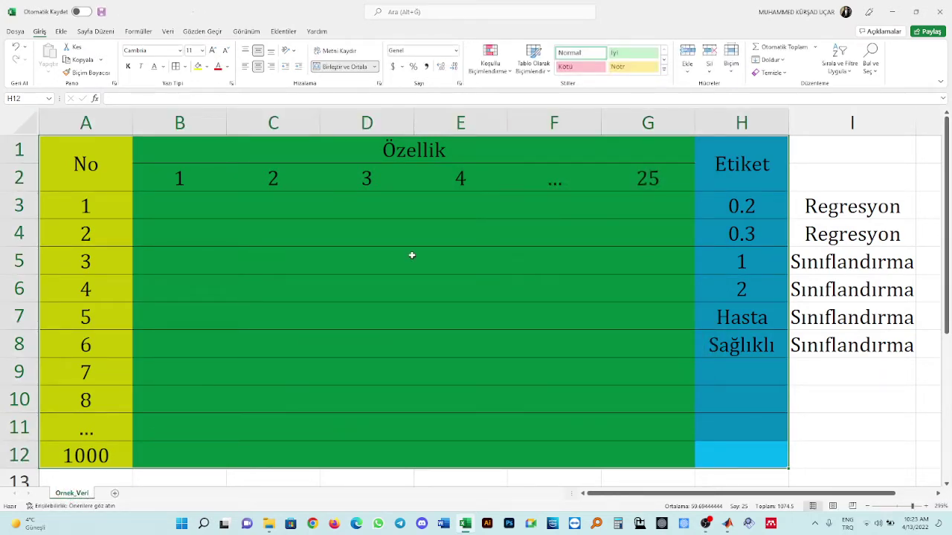
click(410, 253)
click(758, 234)
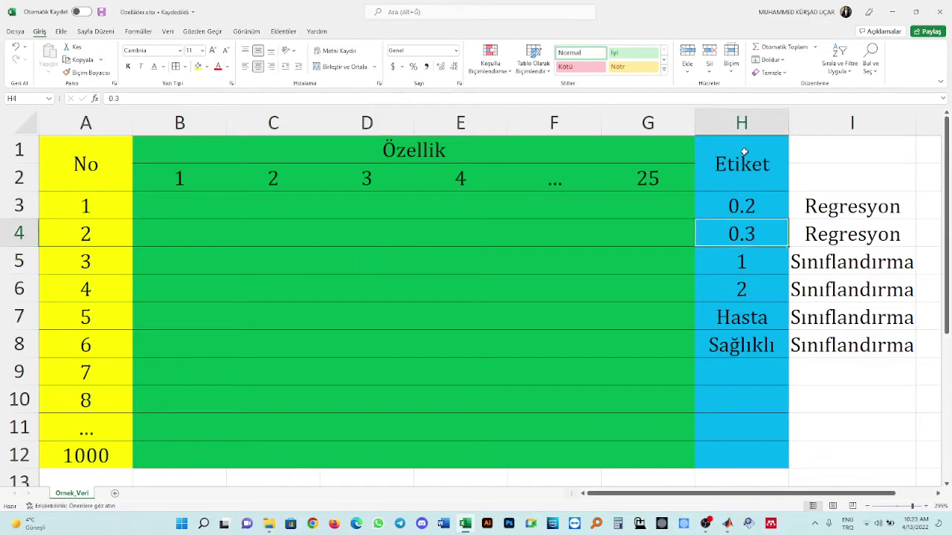
drag(755, 317, 758, 345)
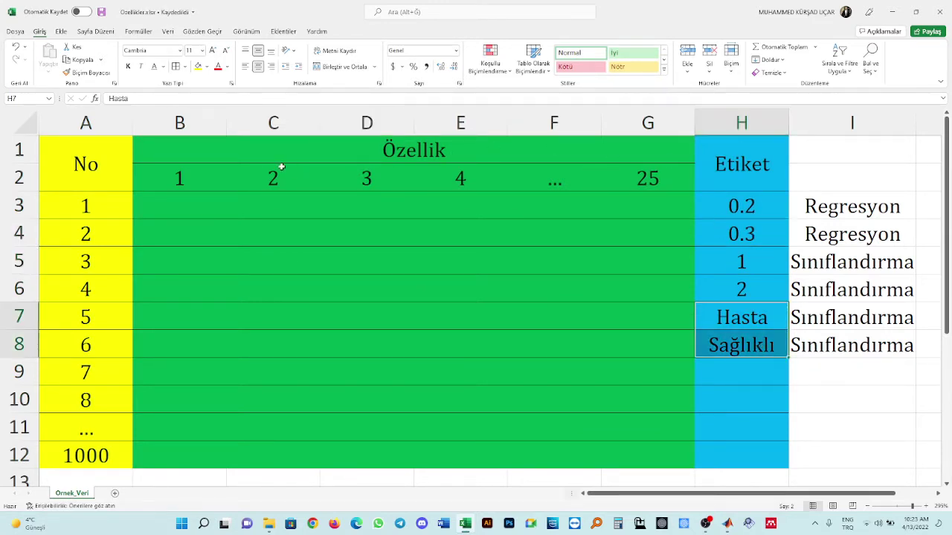
Make the header rows 1 and 2 and the cells A3:G12, including the record numbers, bold
drag(344, 147, 344, 182)
drag(18, 149, 15, 179)
drag(82, 206, 646, 455)
click(128, 66)
click(201, 175)
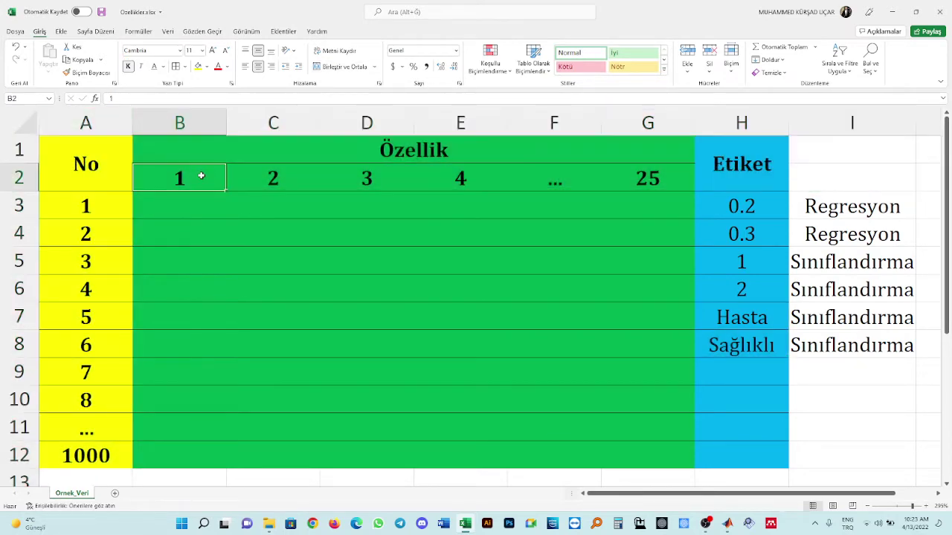
Add a new sheet to the workbook and name it Ozellik_Secme
click(115, 493)
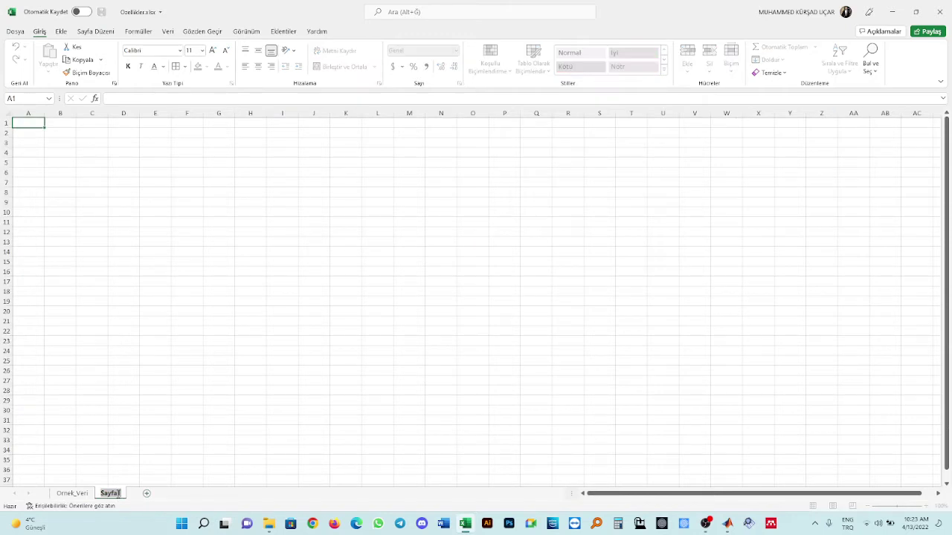
text(Özellik_Secme)
key(Return)
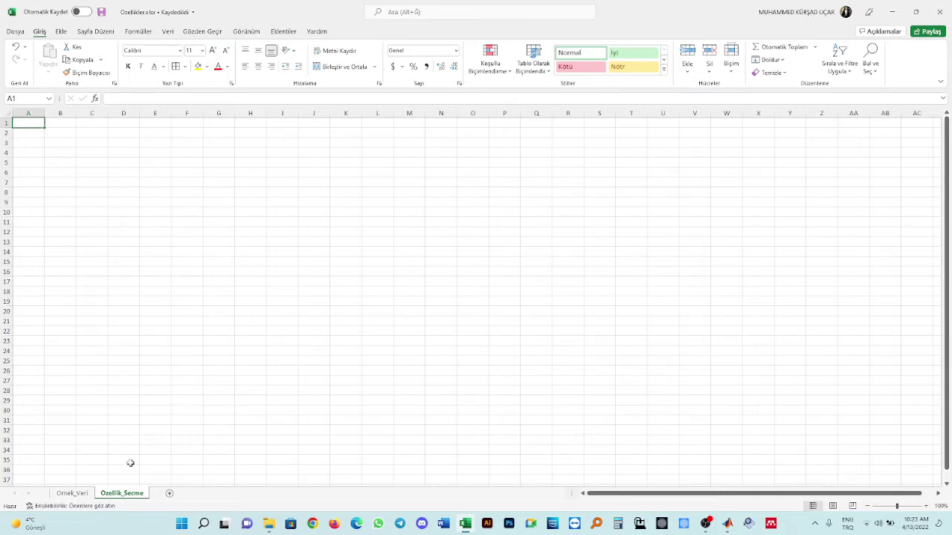
Enter the header Özellik Numaraları in B1 of the new sheet and fit column B to its width
scroll(144, 139, up, 10)
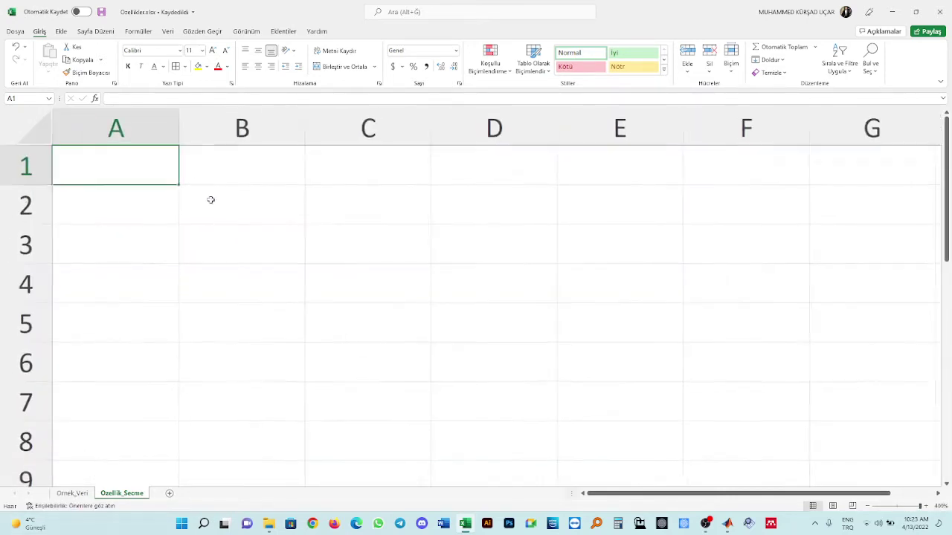
click(242, 179)
text(Özellik Nm)
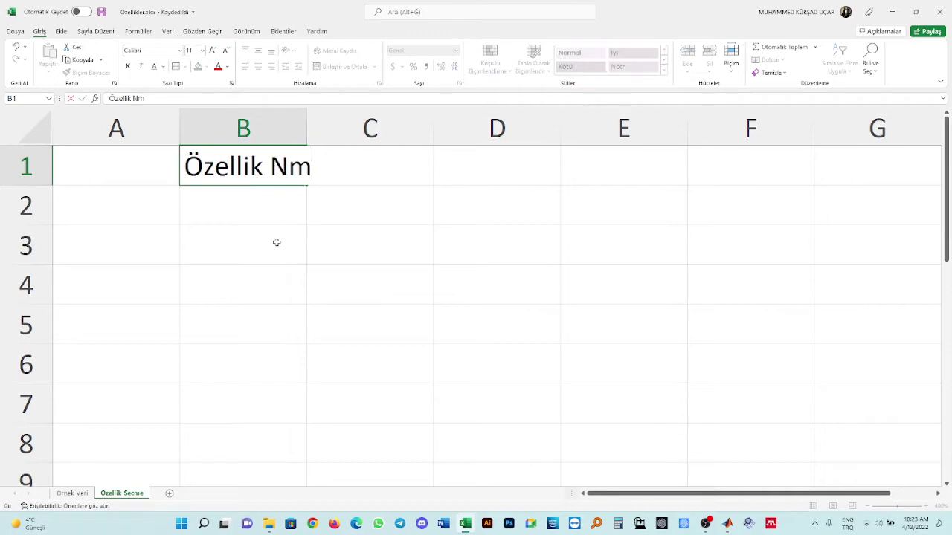
key(BackSpace)
text(umaraları)
key(Return)
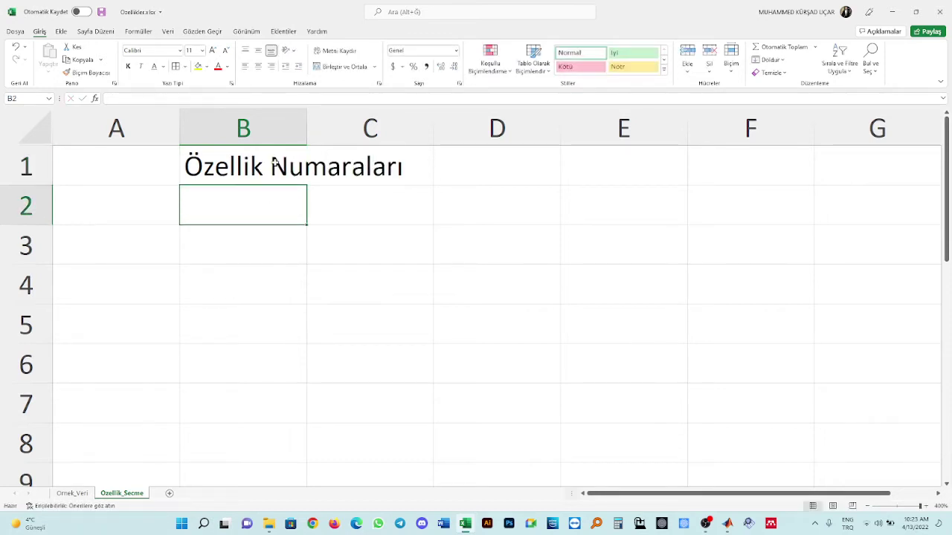
click(319, 125)
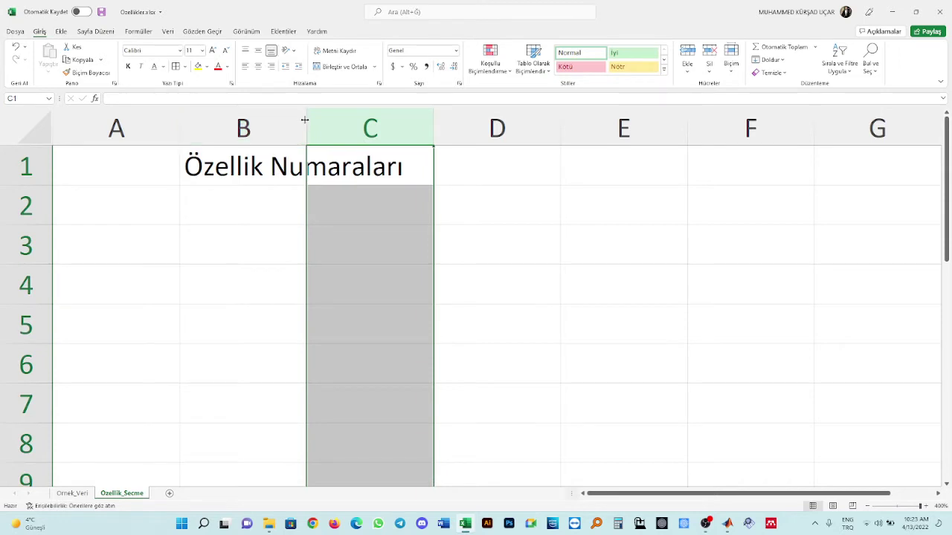
double_click(306, 125)
Enter the header Etiket in C1, beside the Özellik Numaraları header
click(472, 176)
text(Etiket)
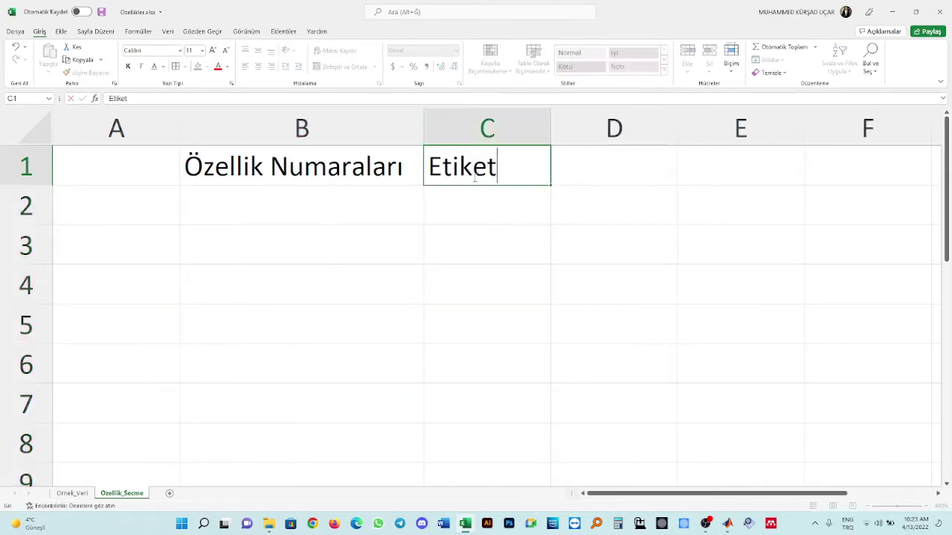
key(Return)
click(637, 174)
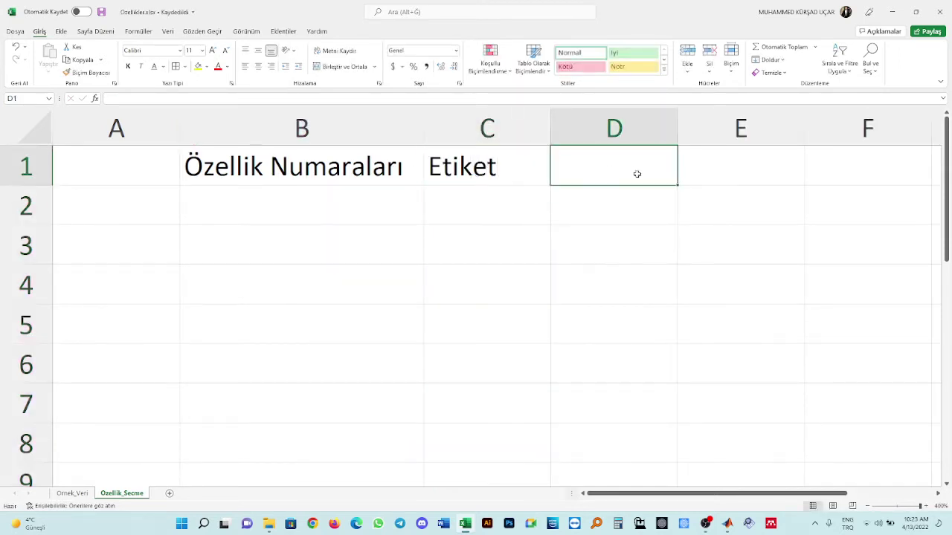
click(297, 190)
click(479, 208)
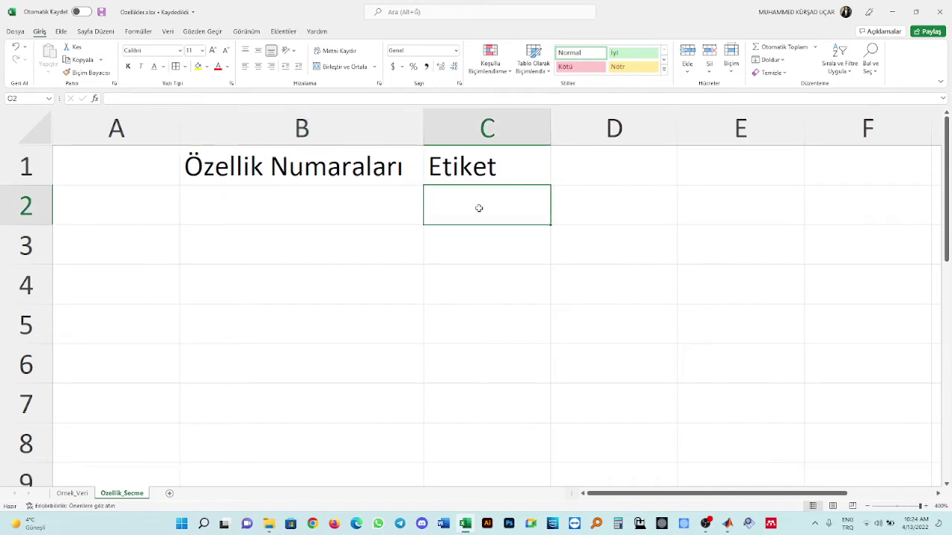
Enter 1 in B2 and 2 in B3, and continue the numbering with the formula =B3+1 in B4, copied down to B5
click(380, 219)
text(1)
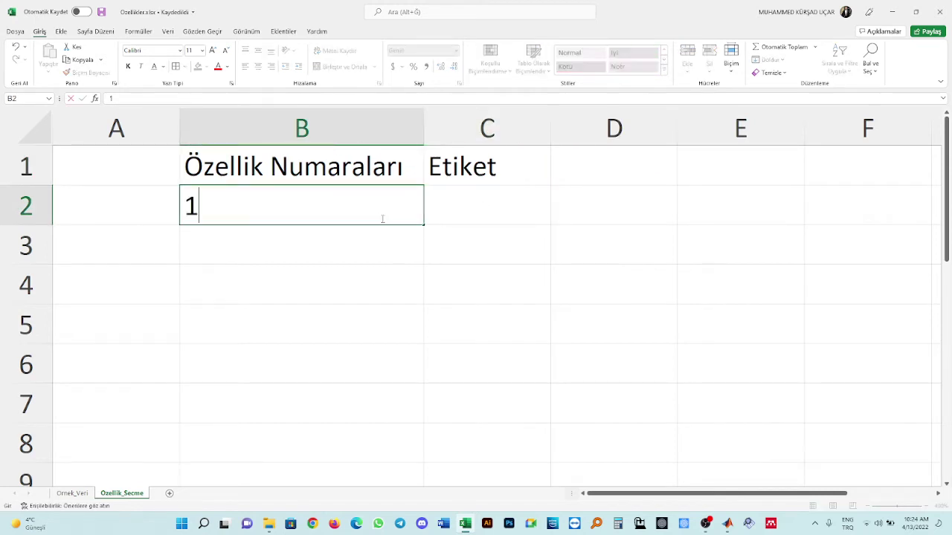
key(Return)
text(2)
key(Return)
text(=)
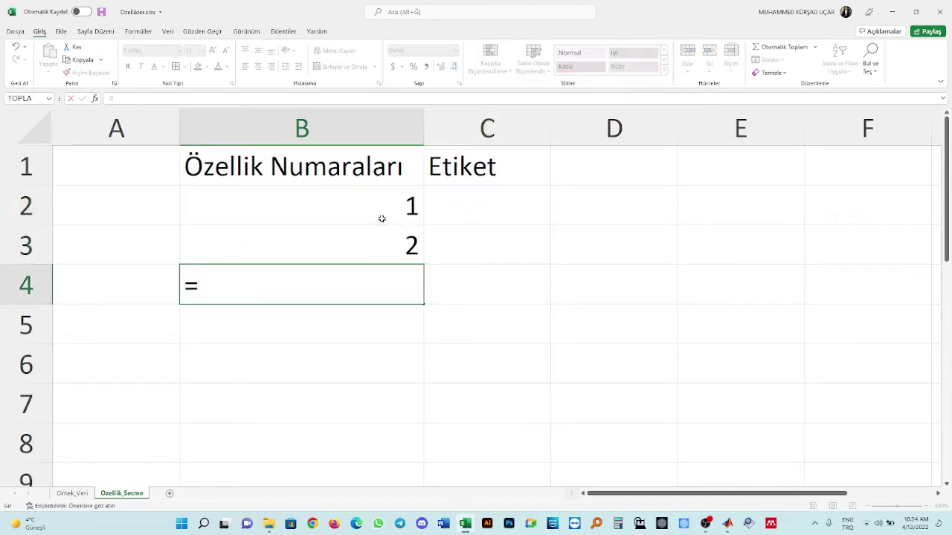
key(Up)
text(+1)
key(Return)
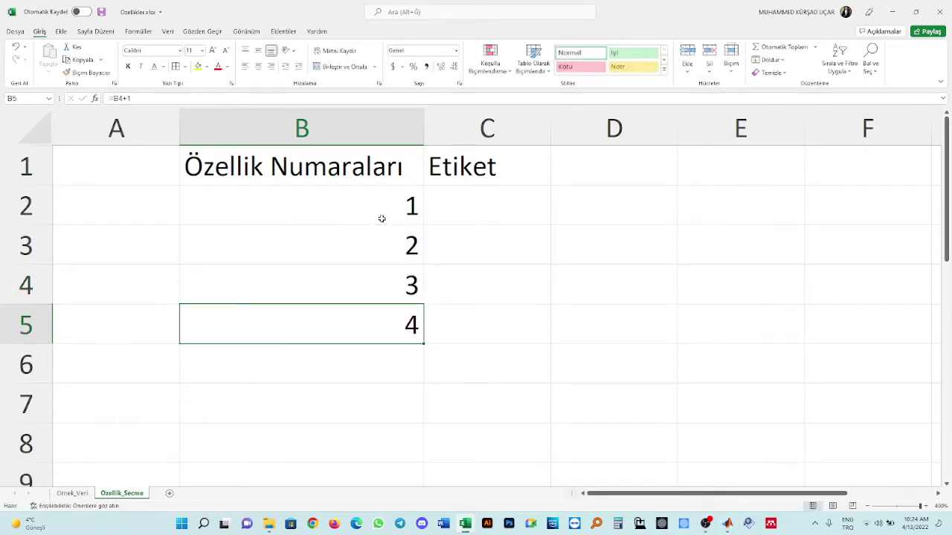
key(Return)
text(..)
key(Escape)
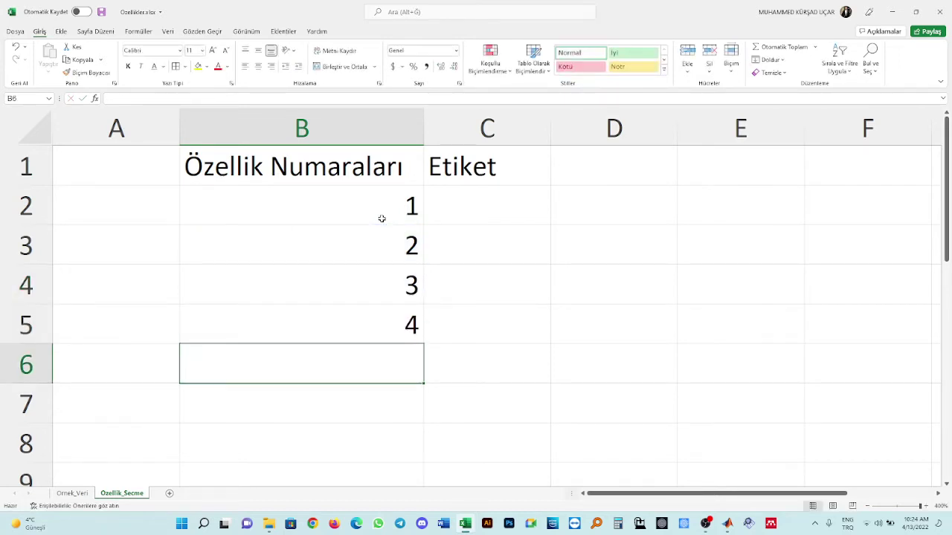
Extend the numbering formula from B5 down to B26 to number all 25 features
click(411, 324)
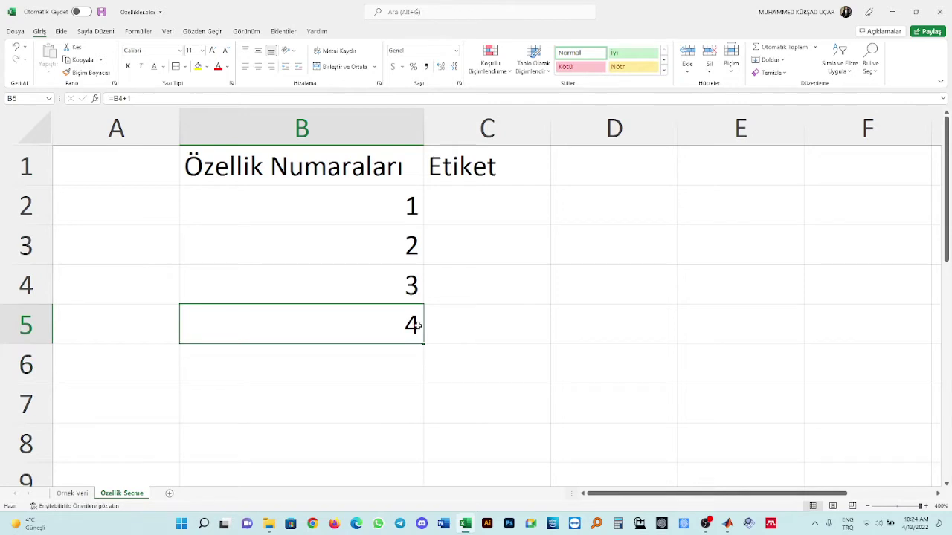
drag(424, 344, 384, 402)
scroll(510, 312, up, 7)
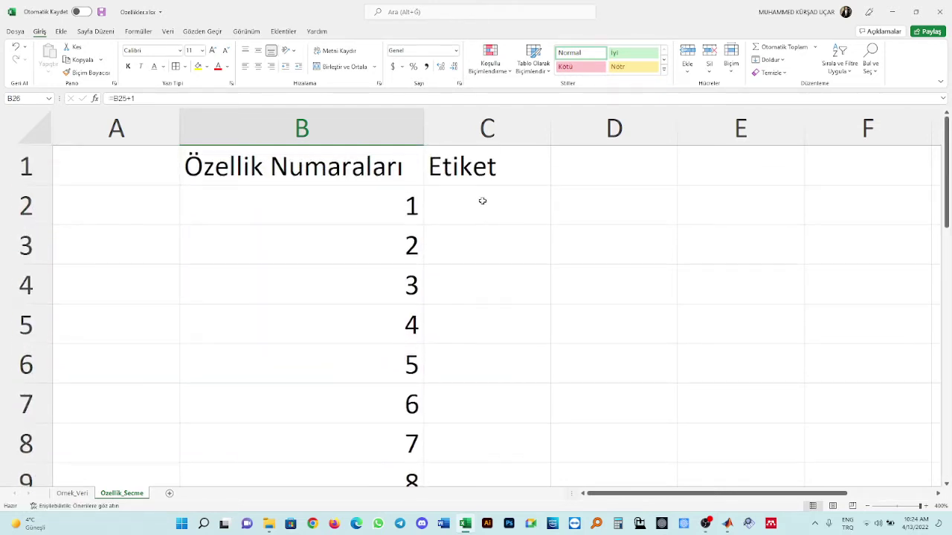
Enter the class labels Hasta in C2 and Sağlıklı in C3 under the Etiket header
click(484, 203)
text(Hata)
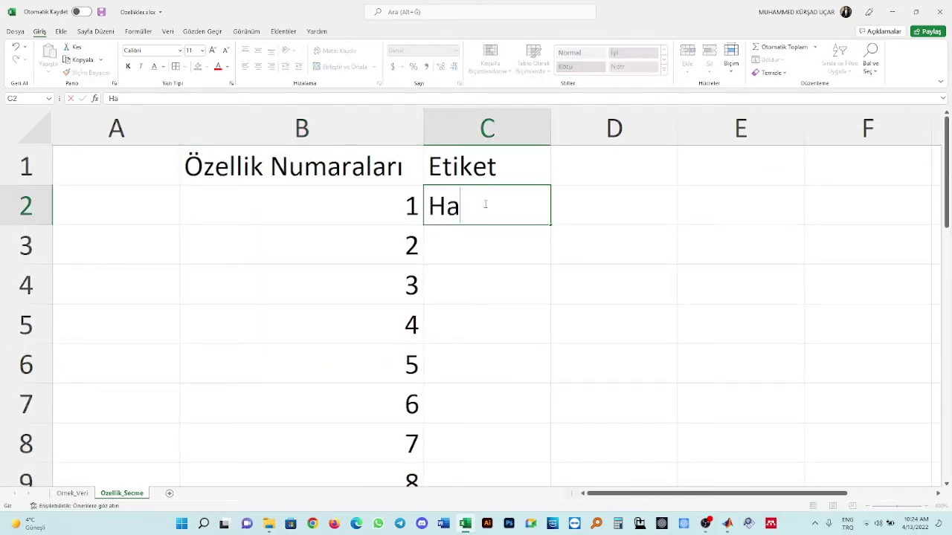
key(BackSpace)
text(sta)
key(Return)
text(Sağlıklı)
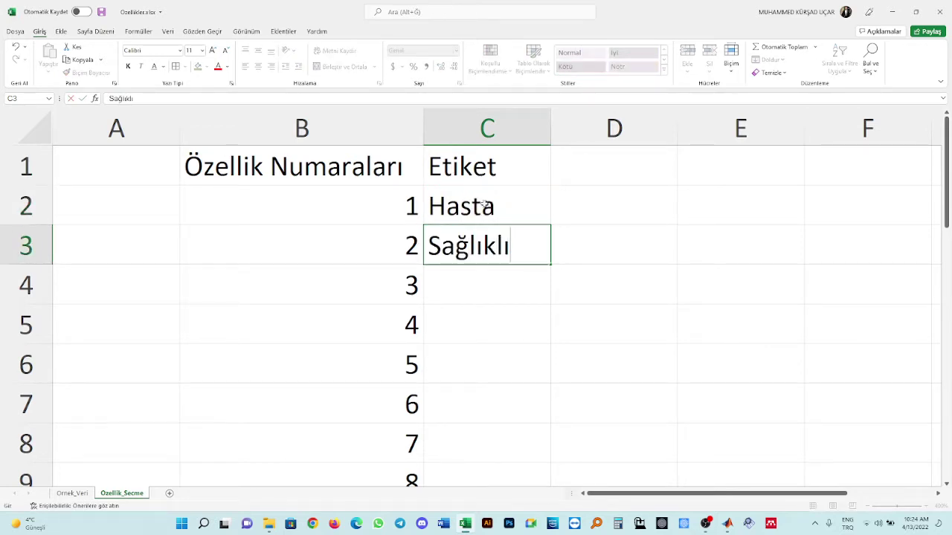
key(Return)
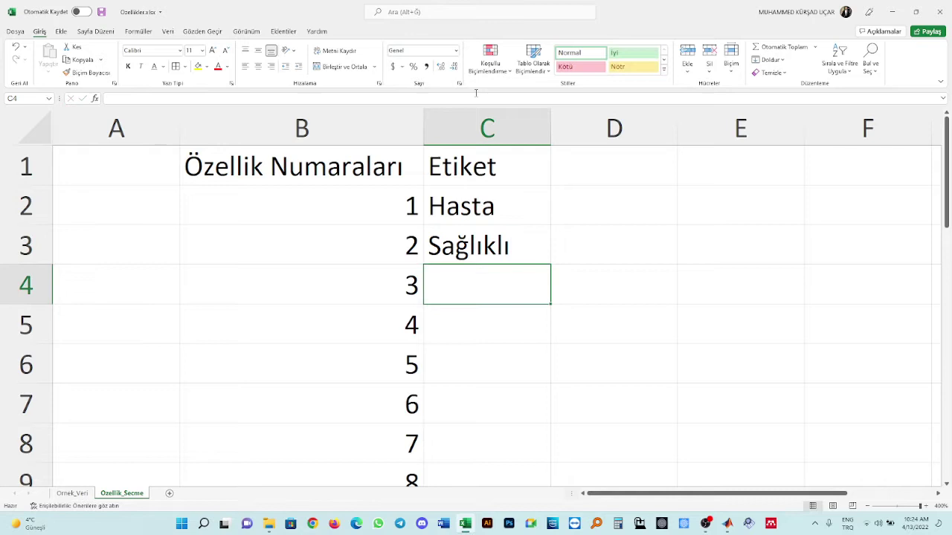
Add a second Etiket column in D with the numeric values 0.2 in D2 and 0.3 in D3
click(609, 173)
text(Etiket)
key(Return)
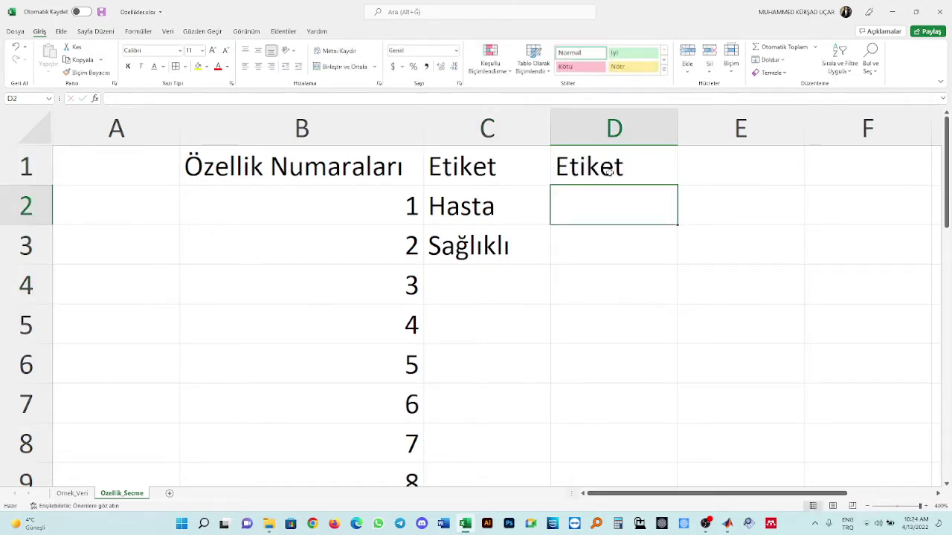
text(0.2)
key(Return)
text(0.3)
key(Return)
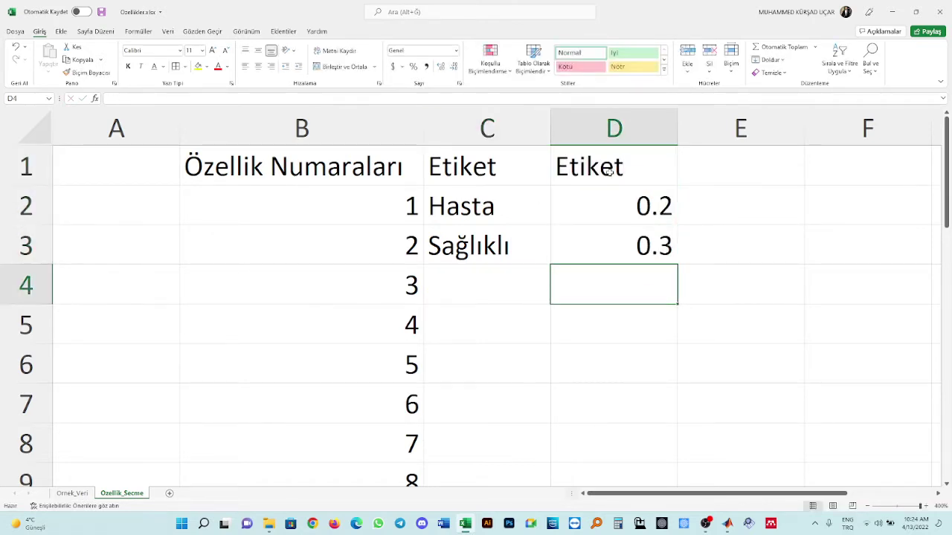
Append class codes to the text labels so C2 reads Hasta - 1 and C3 reads Sağlıklı - 2
click(507, 201)
double_click(518, 199)
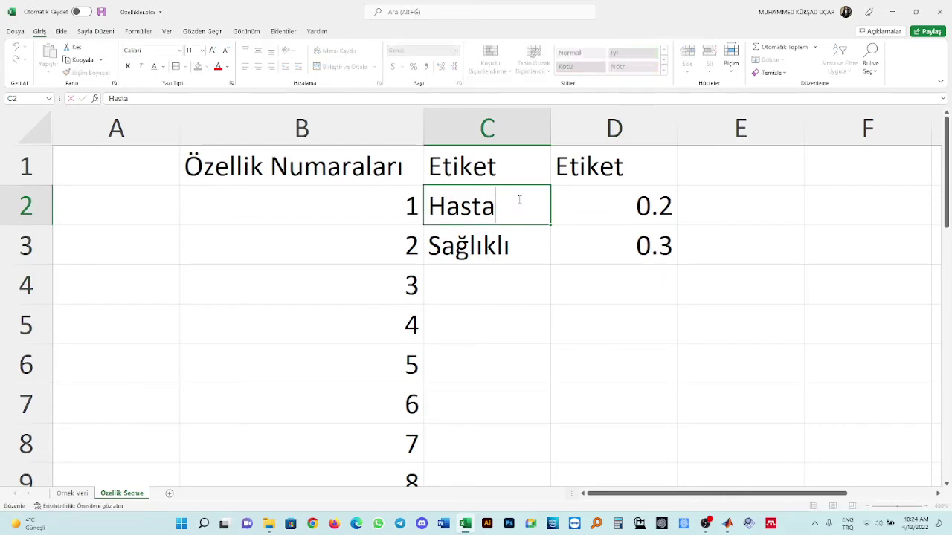
text(- 1)
key(Return)
text(- 2)
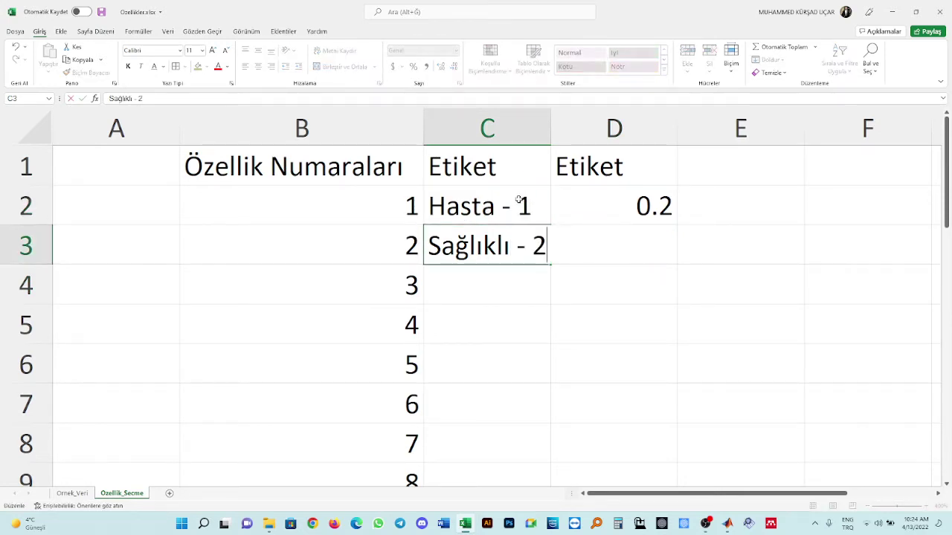
key(Return)
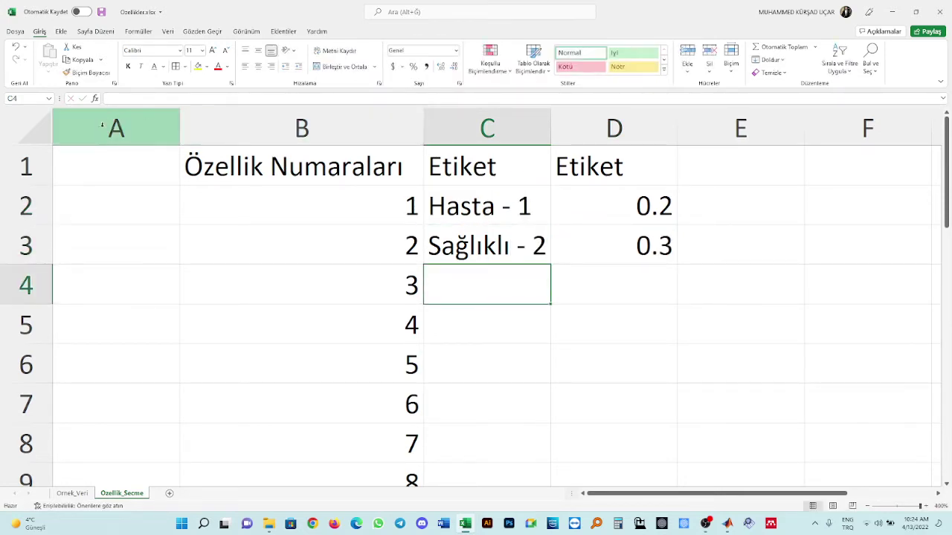
Enter the header No in A1, 1 in A2 and the formula =A2+1 in A3
click(139, 168)
text(No)
key(Return)
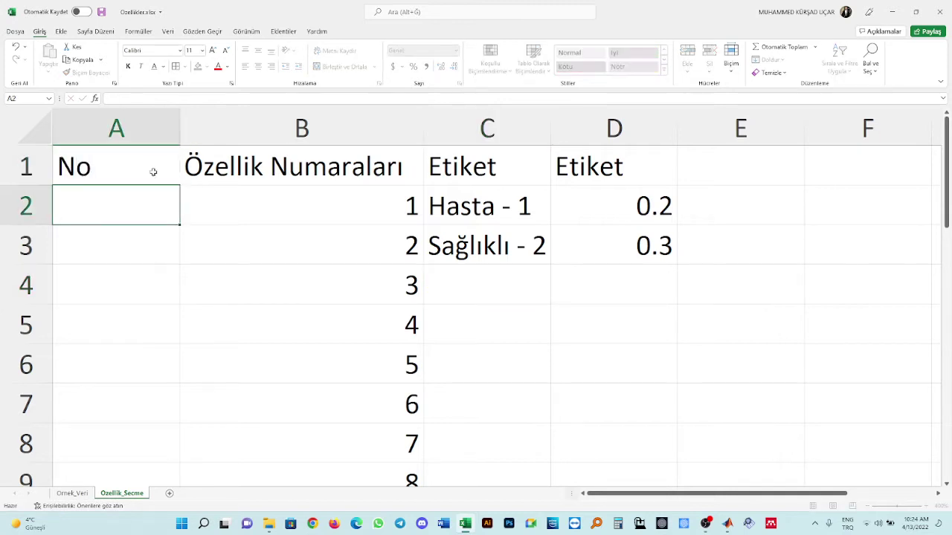
text(1)
key(Return)
text(=)
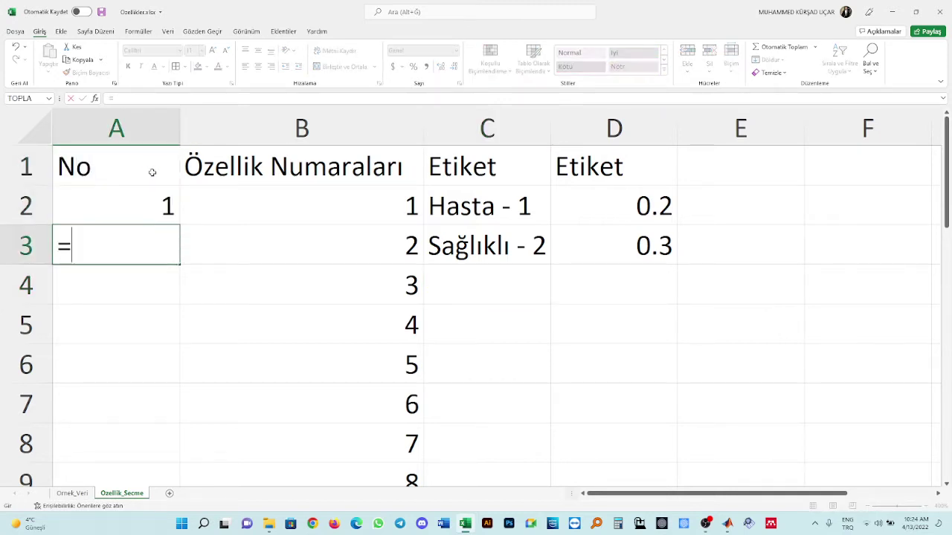
key(Up)
text(+1)
key(Return)
Fill the formula in A3 down column A to number all the feature rows
click(147, 253)
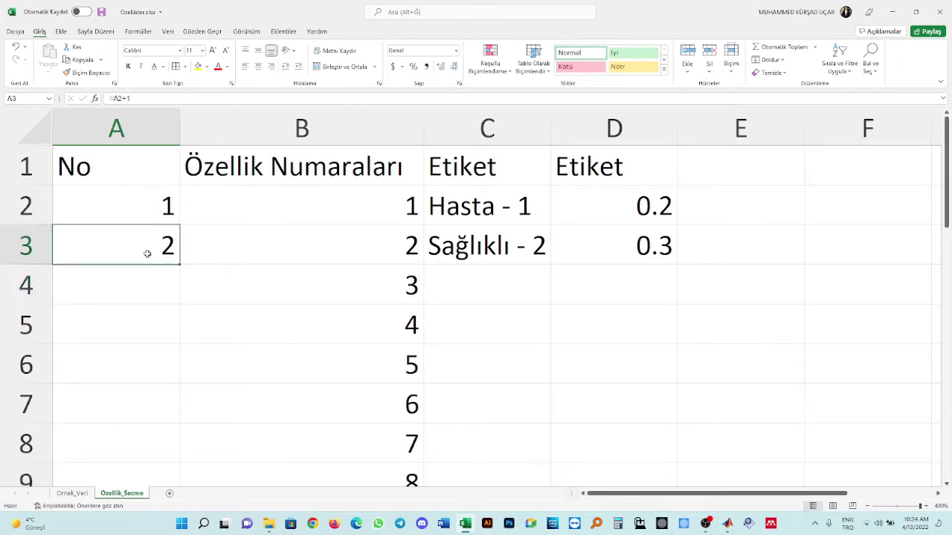
click(183, 268)
click(164, 249)
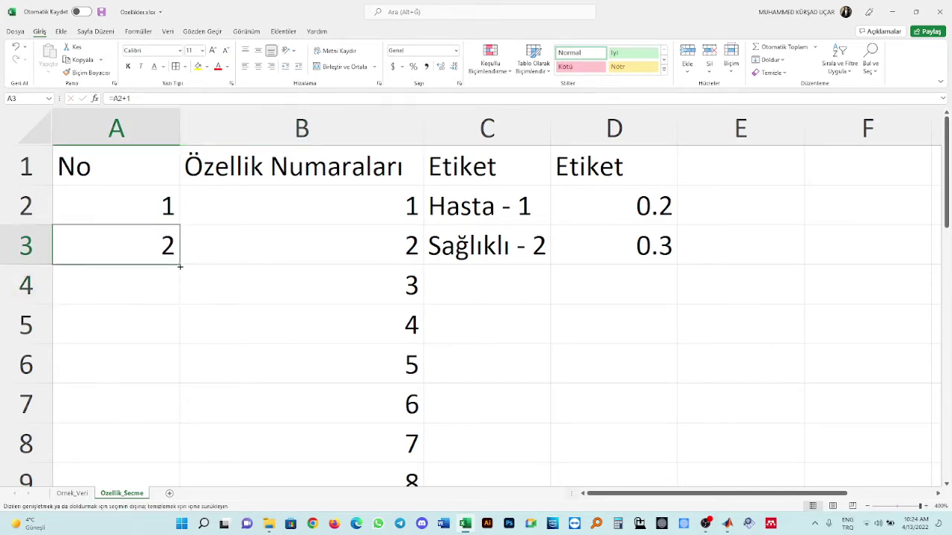
double_click(180, 264)
Set the whole sheet to the Cambria font and centre its contents horizontally and vertically
click(33, 127)
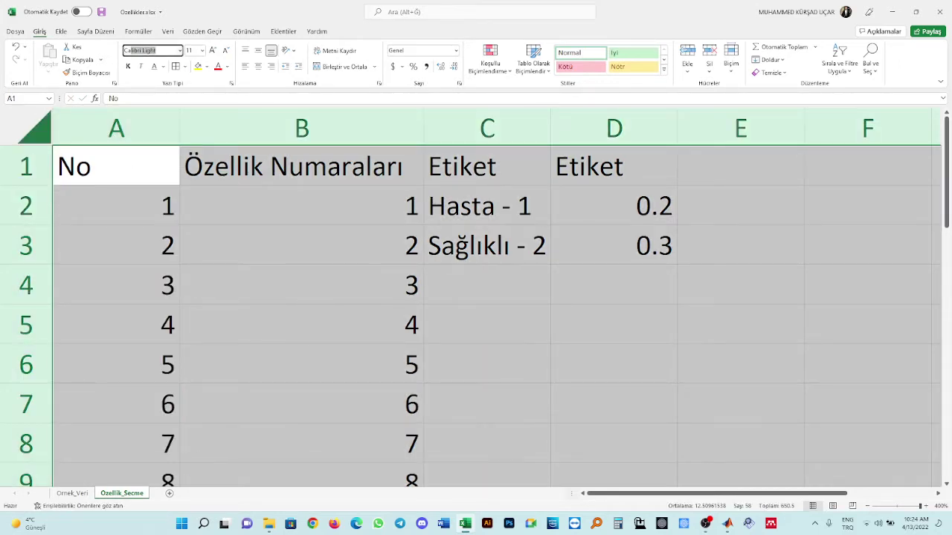
key(Return)
click(258, 50)
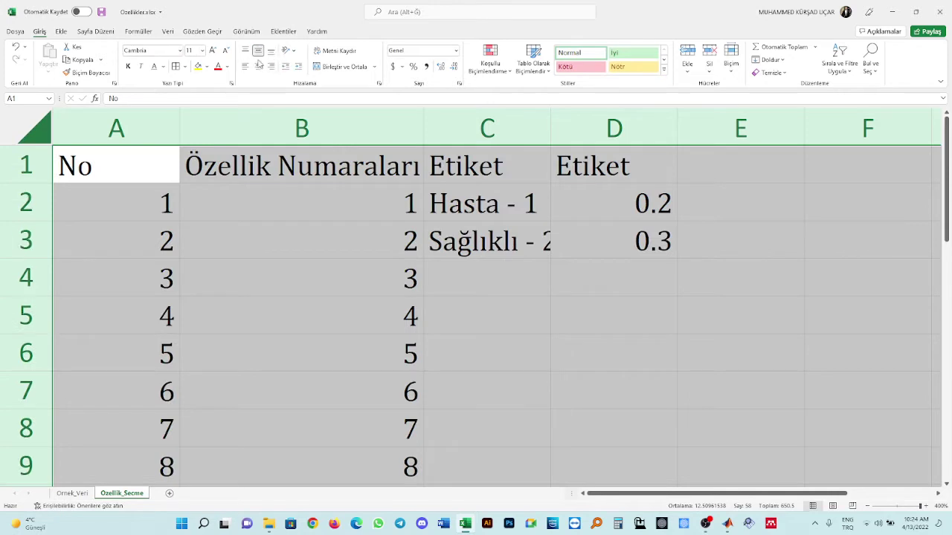
click(258, 66)
click(150, 155)
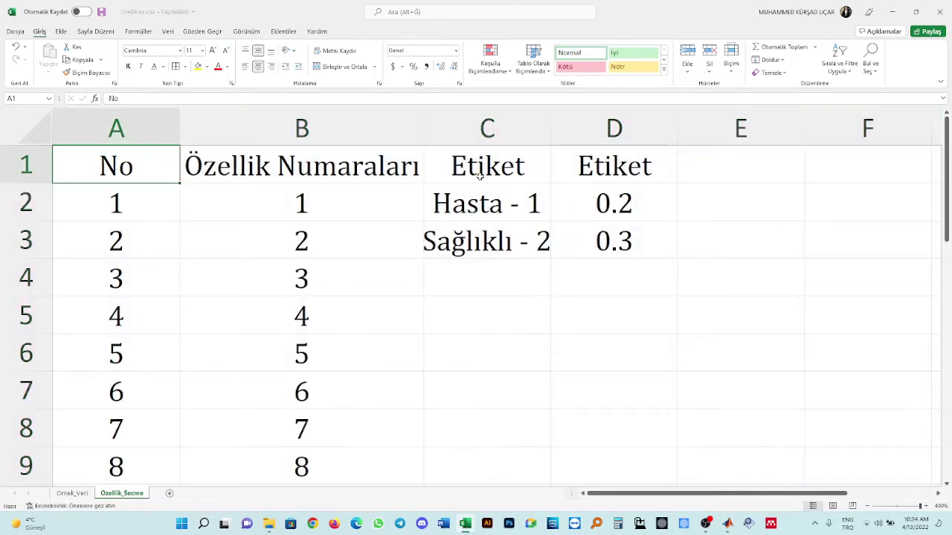
Fit column C to its contents, narrow column D to the width of its header, and save the workbook
click(558, 130)
double_click(550, 129)
drag(691, 128, 652, 127)
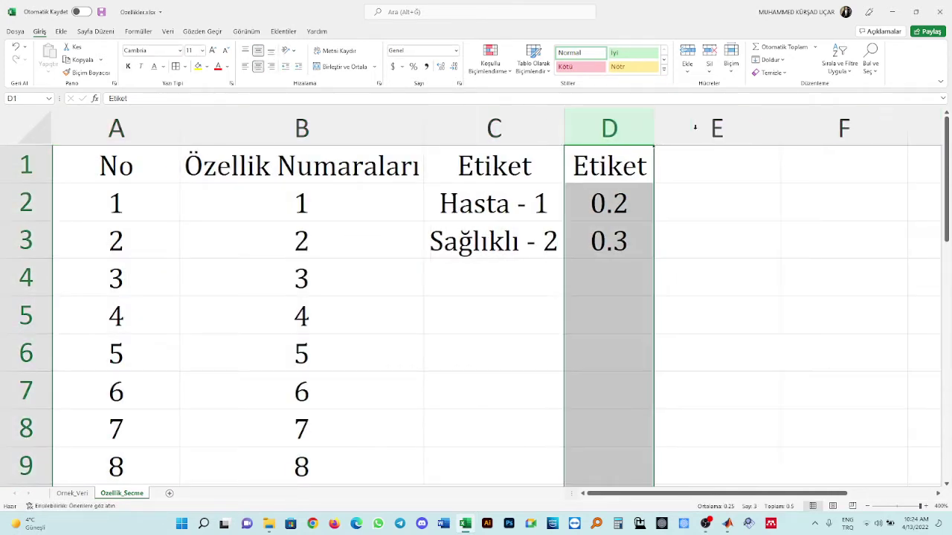
click(671, 193)
key(ctrl+s)
Enter the header Katsayısı in E1, next to the second Etiket column
scroll(327, 265, down, 2)
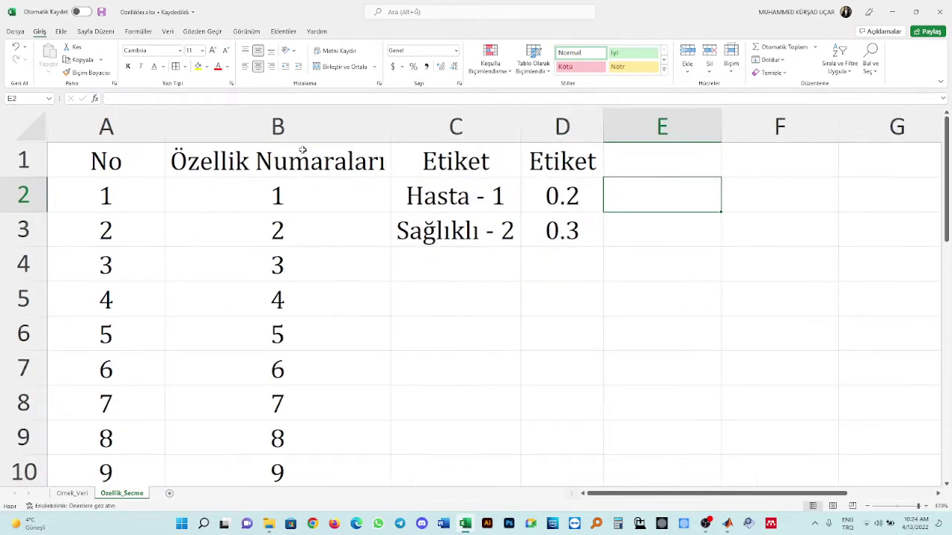
click(303, 130)
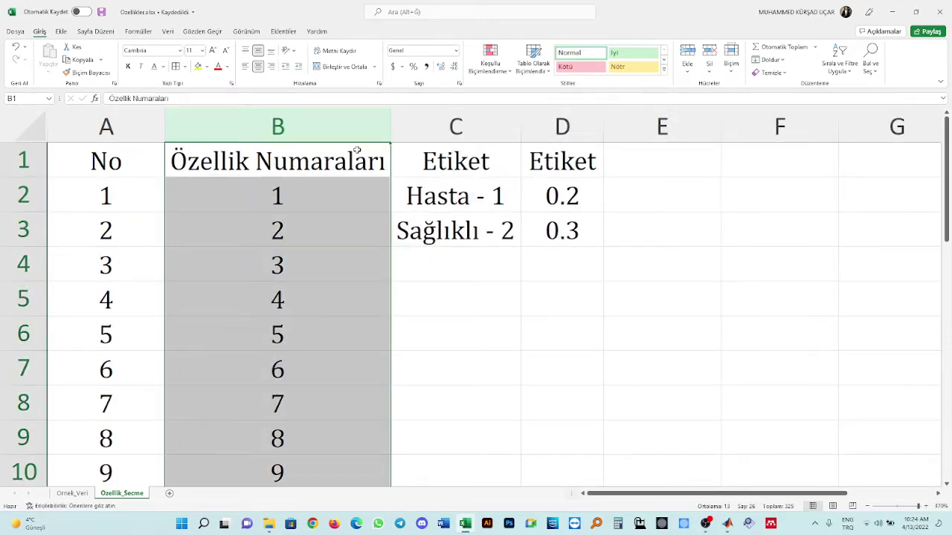
click(466, 126)
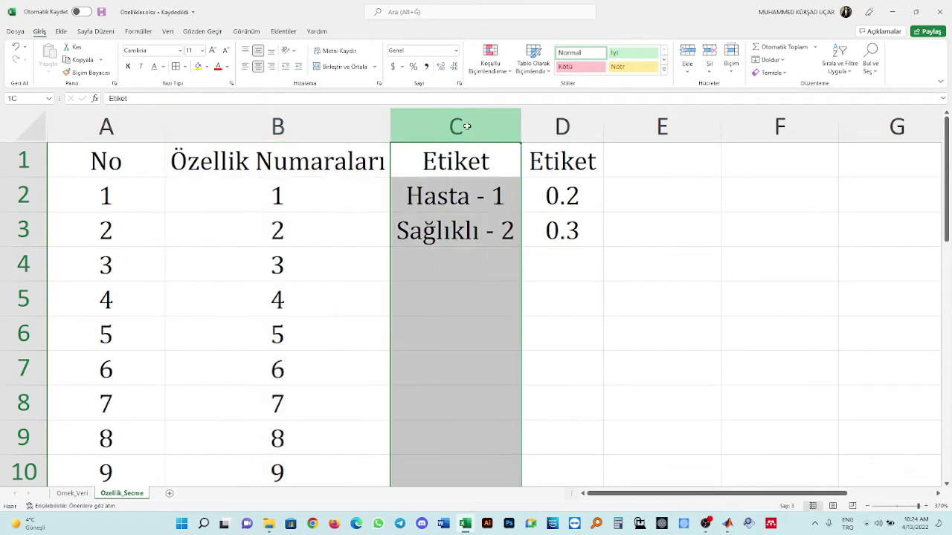
click(679, 167)
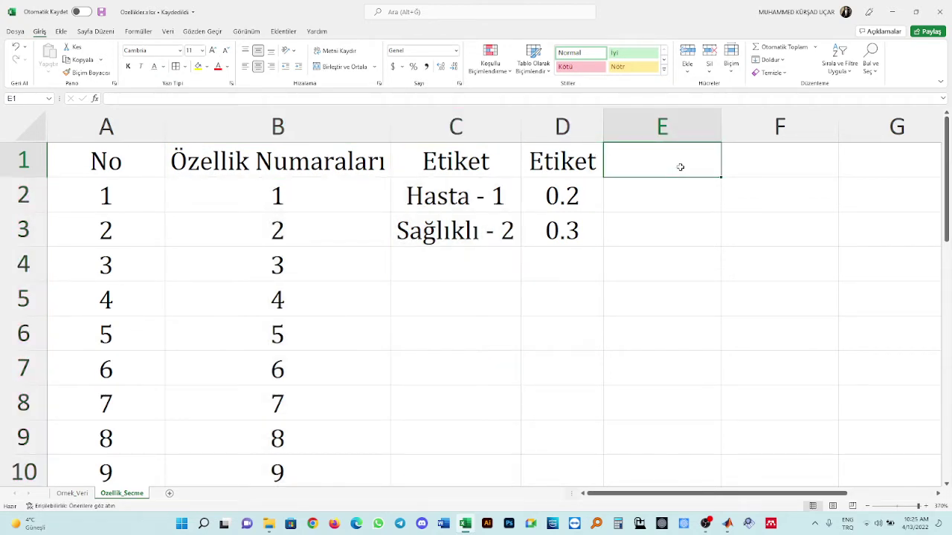
text(Katsayısı)
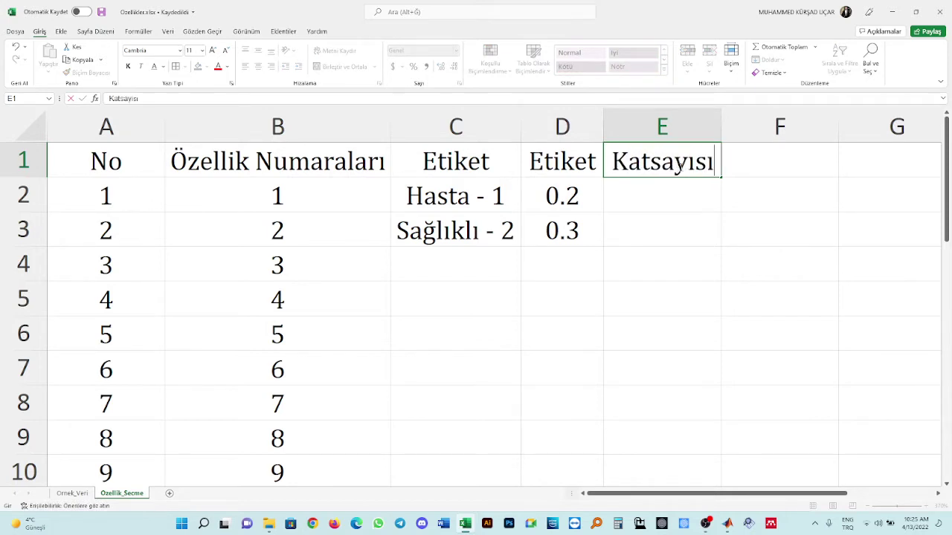
key(Tab)
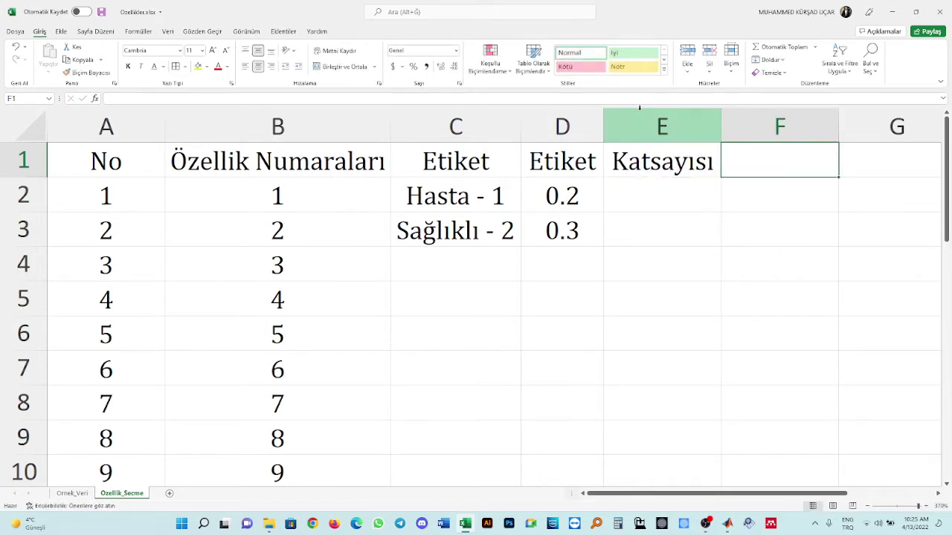
click(639, 123)
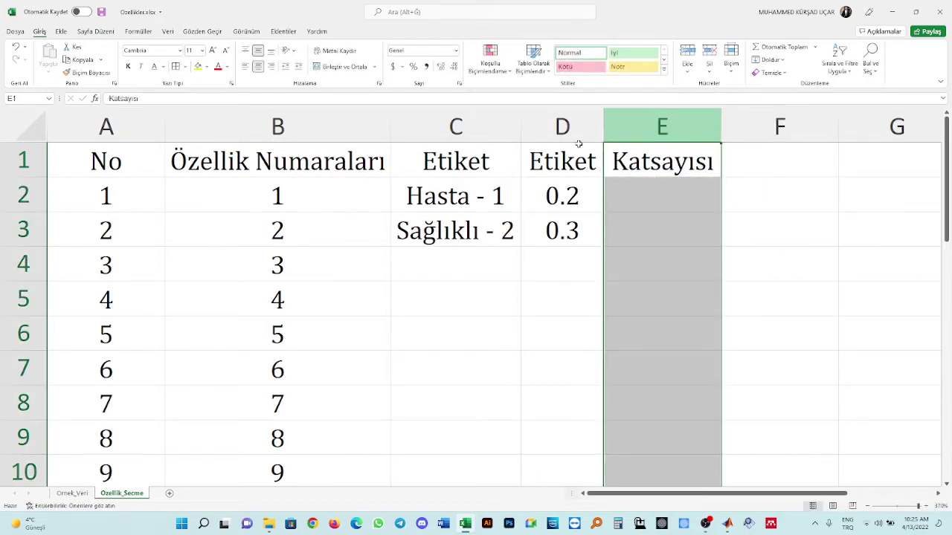
click(266, 197)
click(498, 195)
drag(379, 193, 401, 201)
click(373, 197)
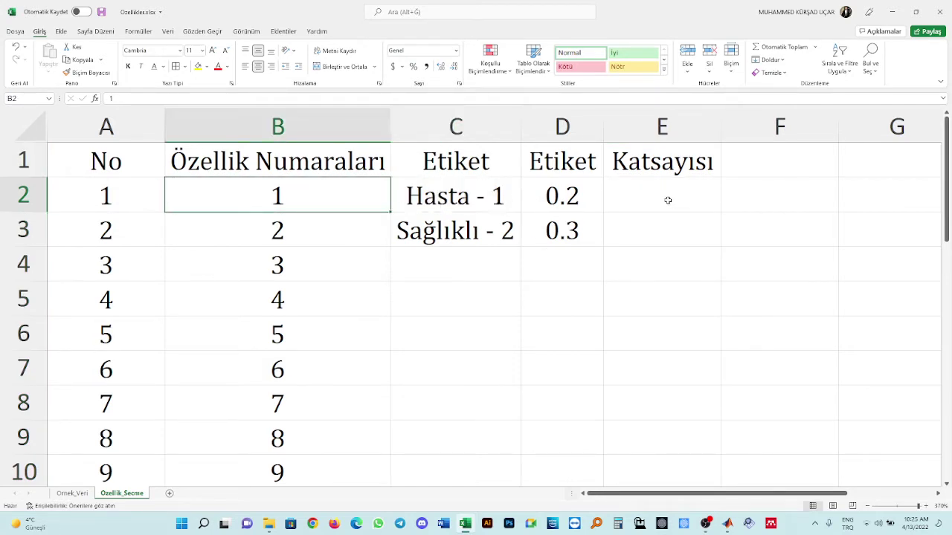
Enter the coefficient ranges 0-1 in E2 and -1 + 1 as text in F2
click(667, 199)
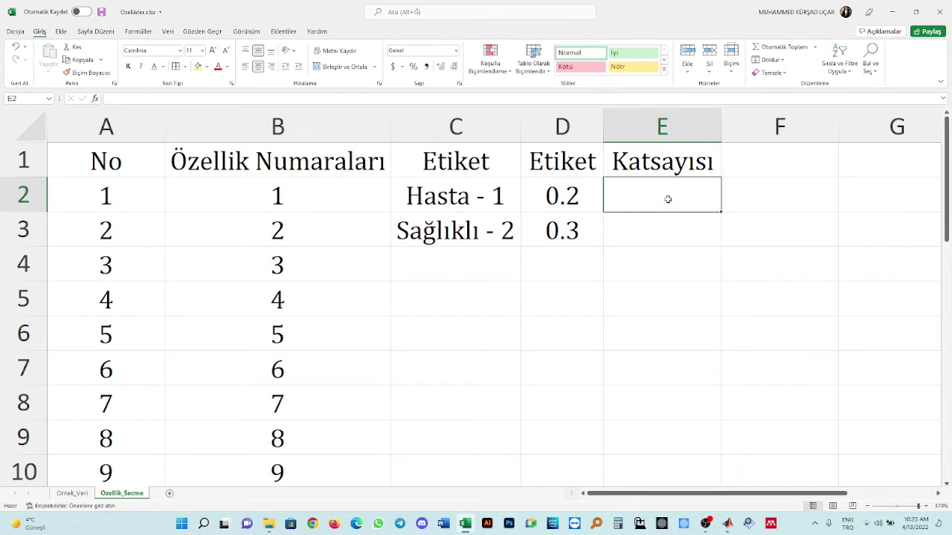
text(0-1)
key(Tab)
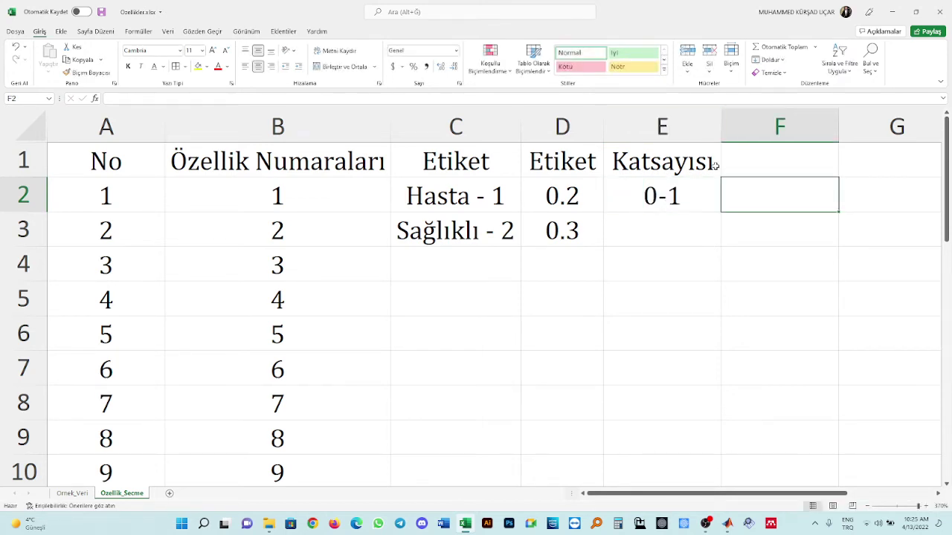
text(-1+1)
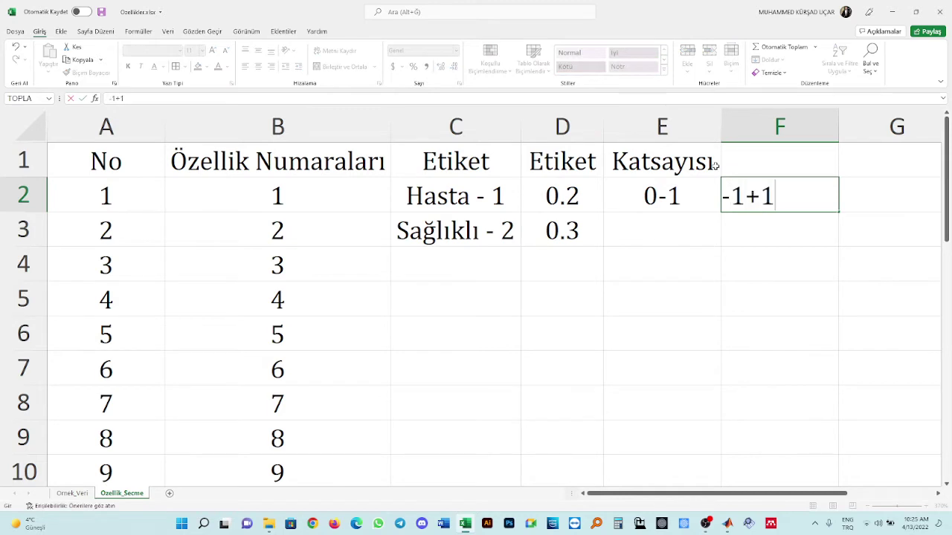
key(Return)
click(780, 195)
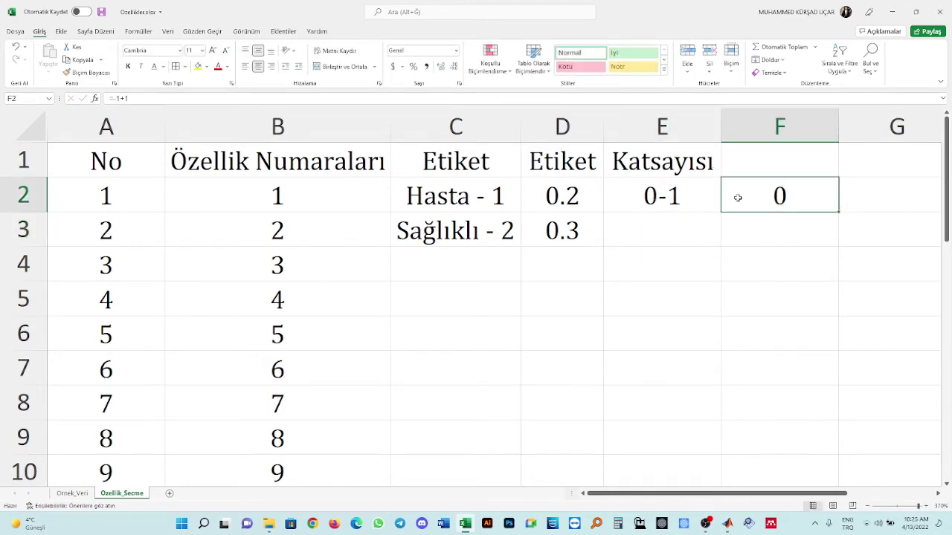
text(-1 + 1)
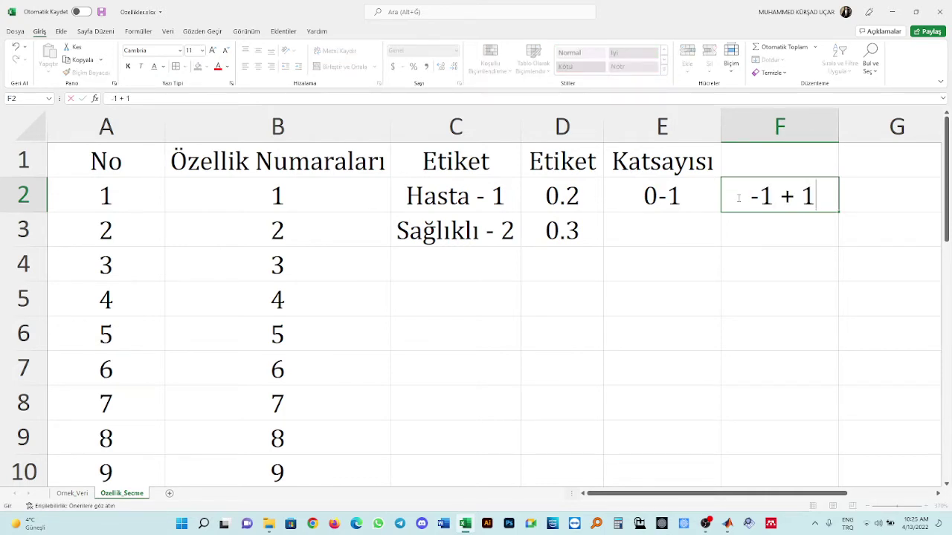
key(Return)
click(773, 209)
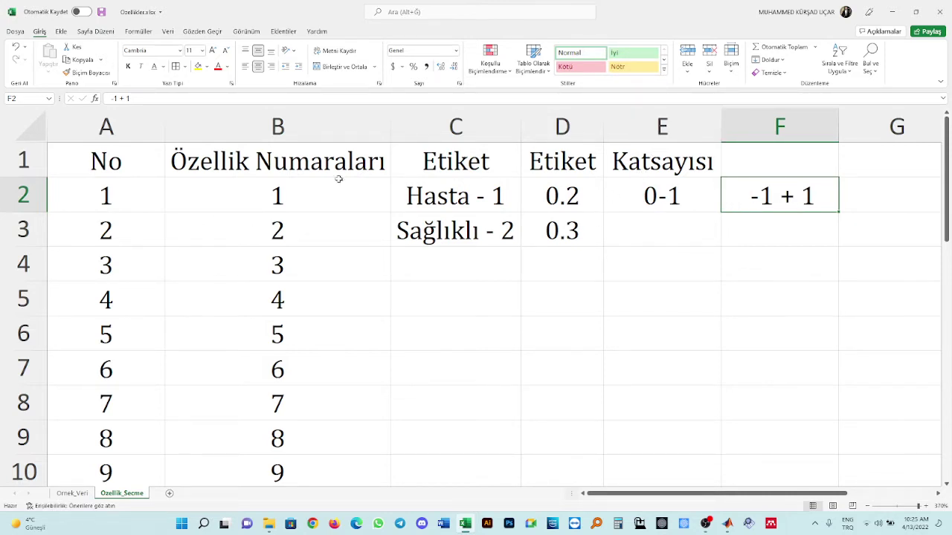
Try to copy the Ozellik_Secme sheet to the end of the workbook
right_click(131, 494)
click(145, 398)
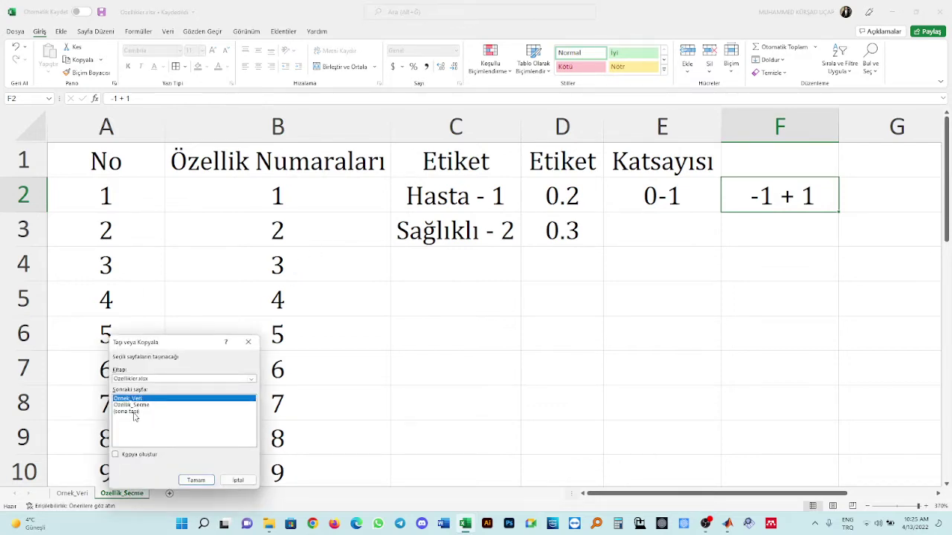
click(134, 413)
click(196, 481)
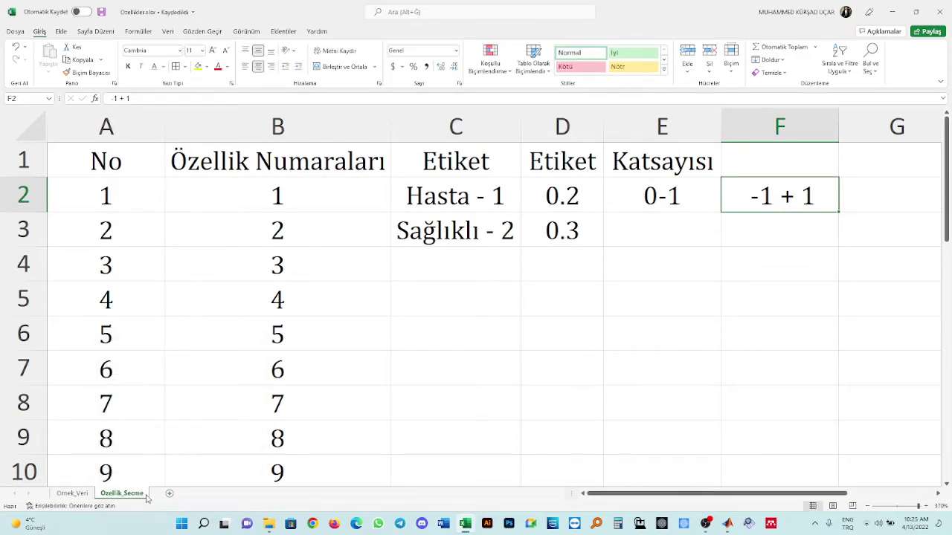
Create a copy of the Ozellik_Secme sheet at the end of the workbook
right_click(147, 496)
click(183, 397)
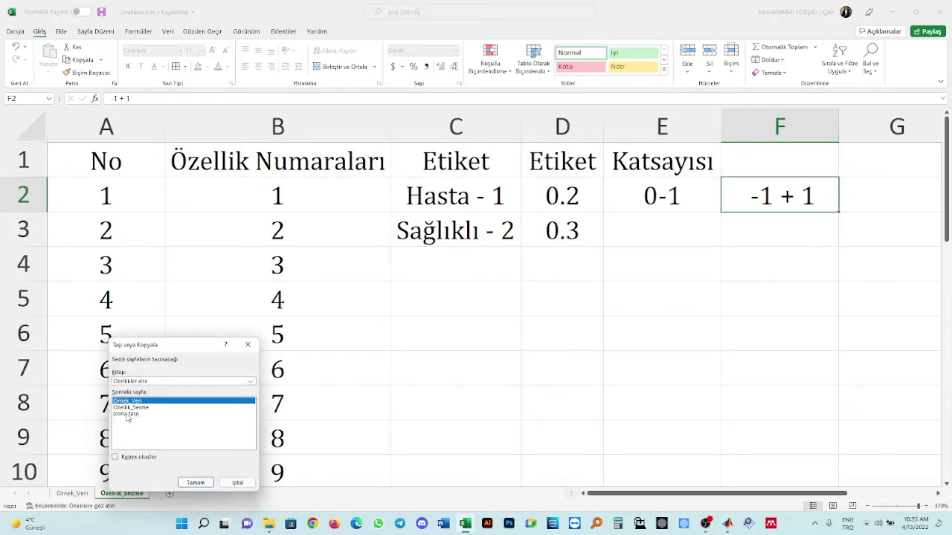
click(126, 414)
click(127, 457)
click(195, 483)
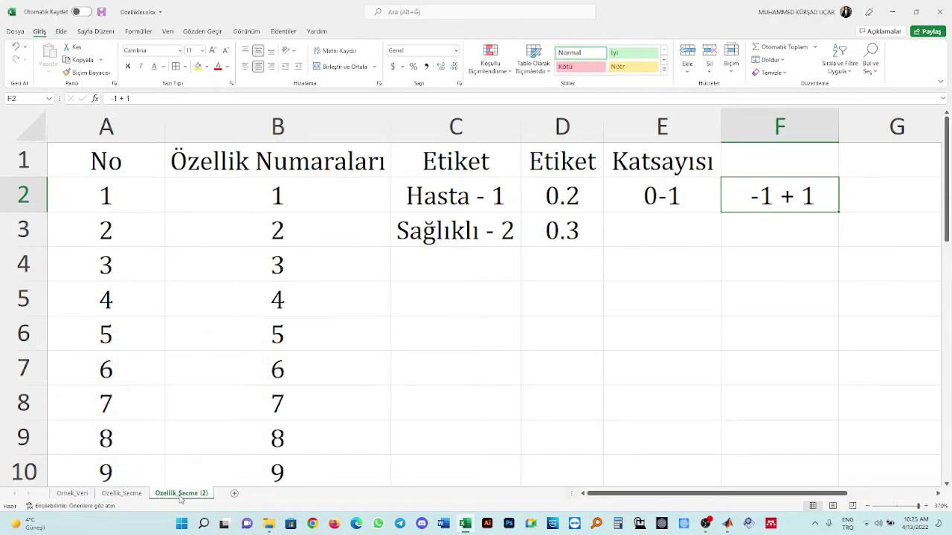
Rename the copied sheet Ozellik_Secme_HEsap
double_click(180, 493)
key(End)
key(BackSpace)
key(BackSpace)
key(BackSpace)
key(BackSpace)
text(_HE)
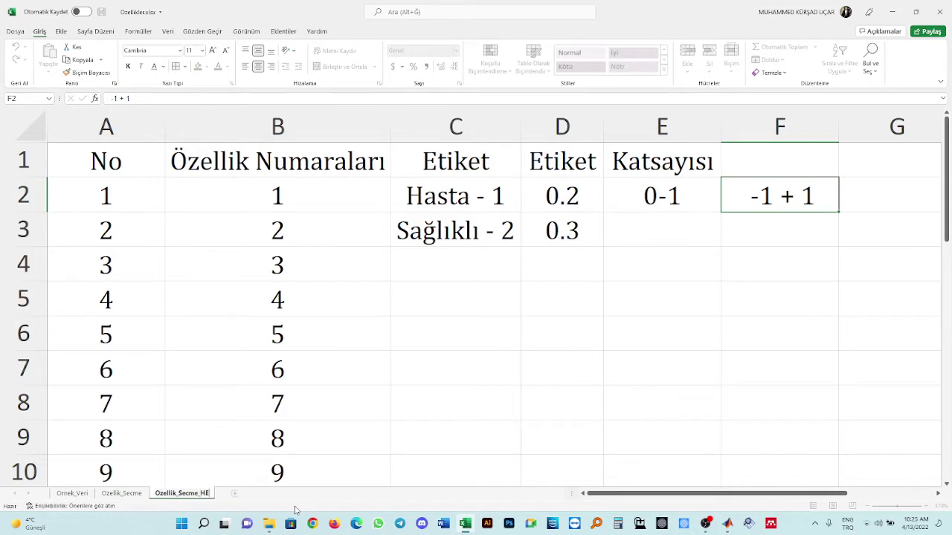
text(sap)
key(Return)
Delete the second Etiket column, column D, from the Ozellik_Secme_HEsap sheet
click(449, 190)
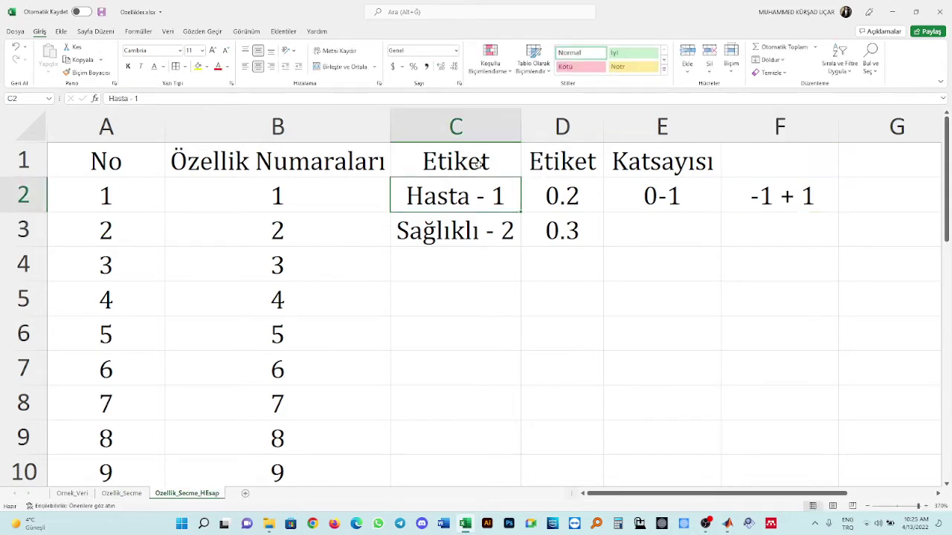
right_click(568, 127)
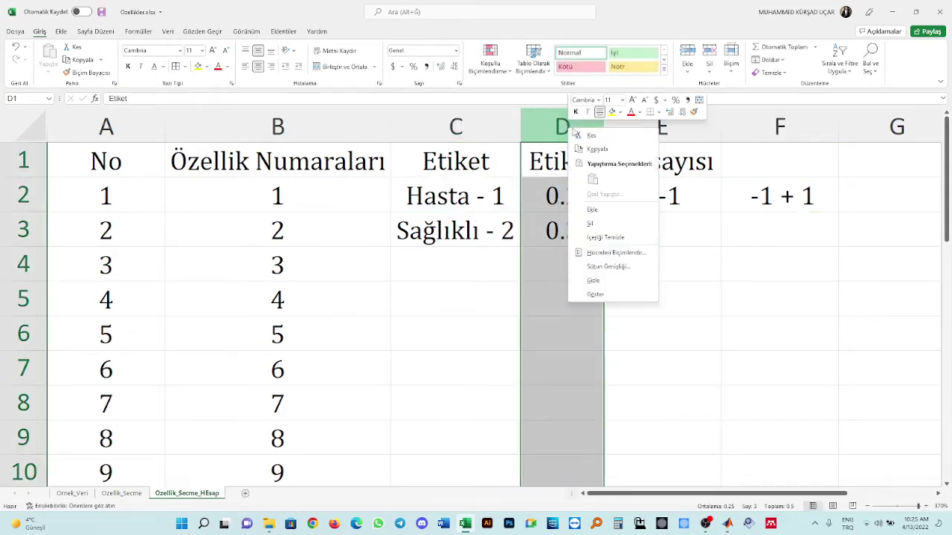
click(606, 225)
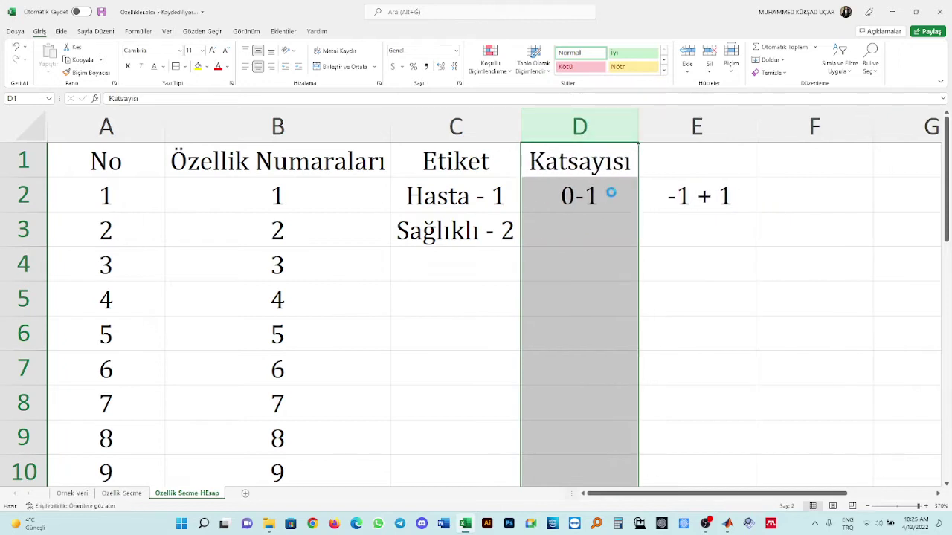
Clear the two coefficient range entries in D2 and E2, keeping the Katsayısı header
click(610, 190)
click(700, 197)
key(Delete)
key(Left)
key(Delete)
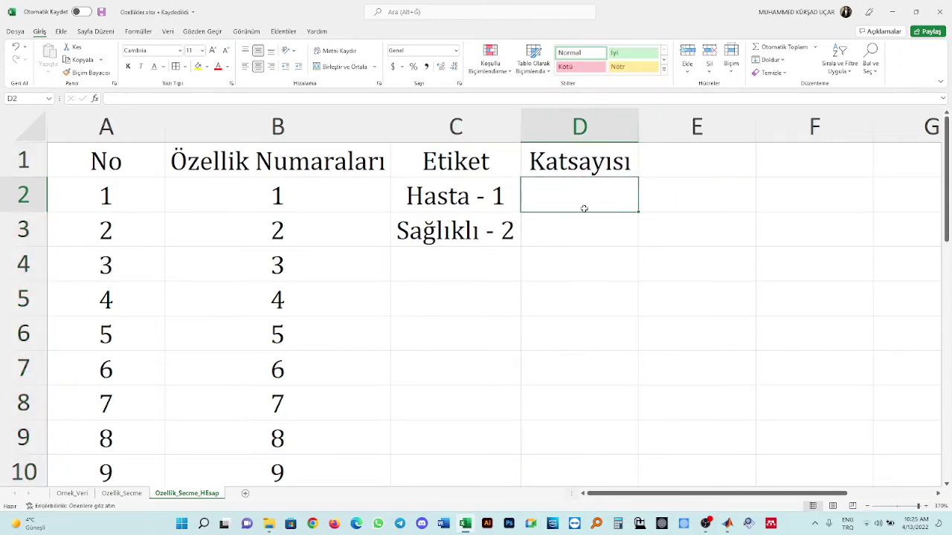
Copy the Etiket header and its two label entries from C1:C3 to G1:G3
click(297, 192)
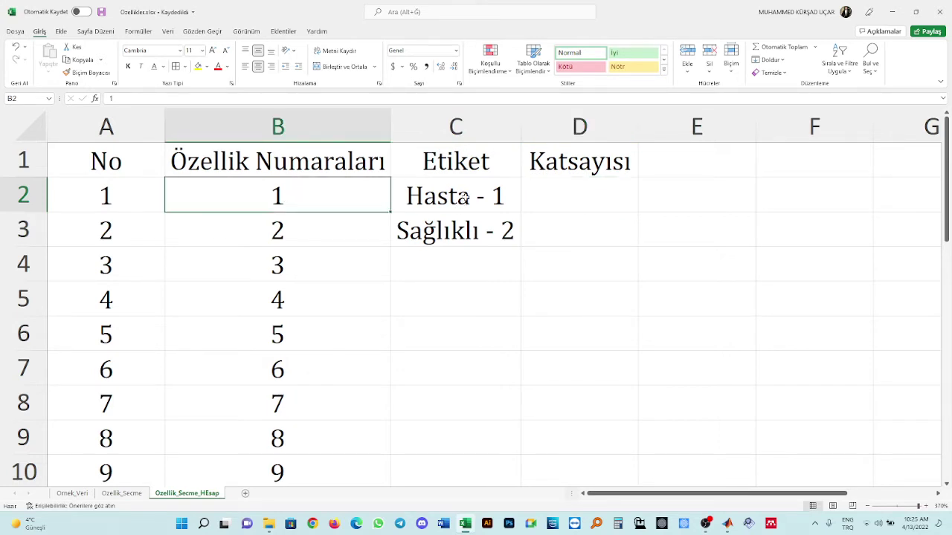
drag(465, 198, 468, 233)
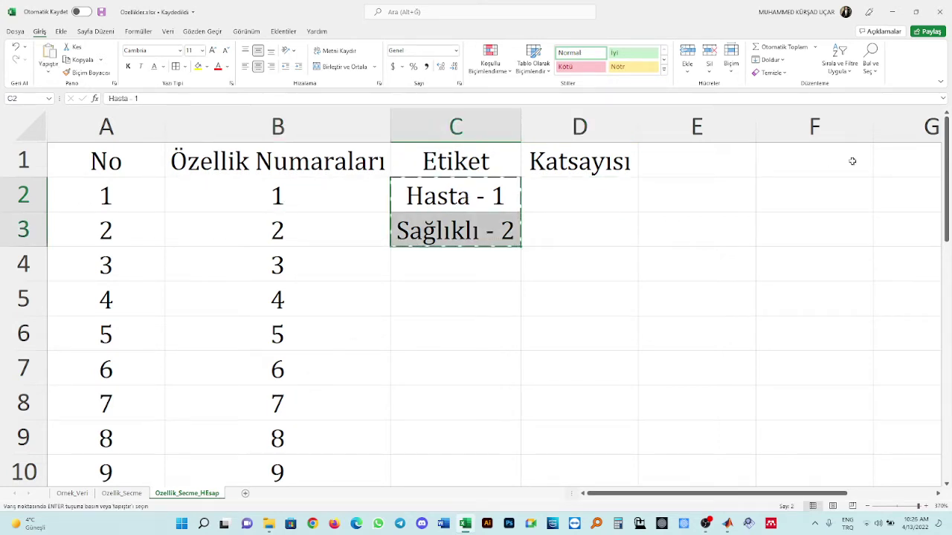
drag(486, 161, 519, 243)
key(ctrl+c)
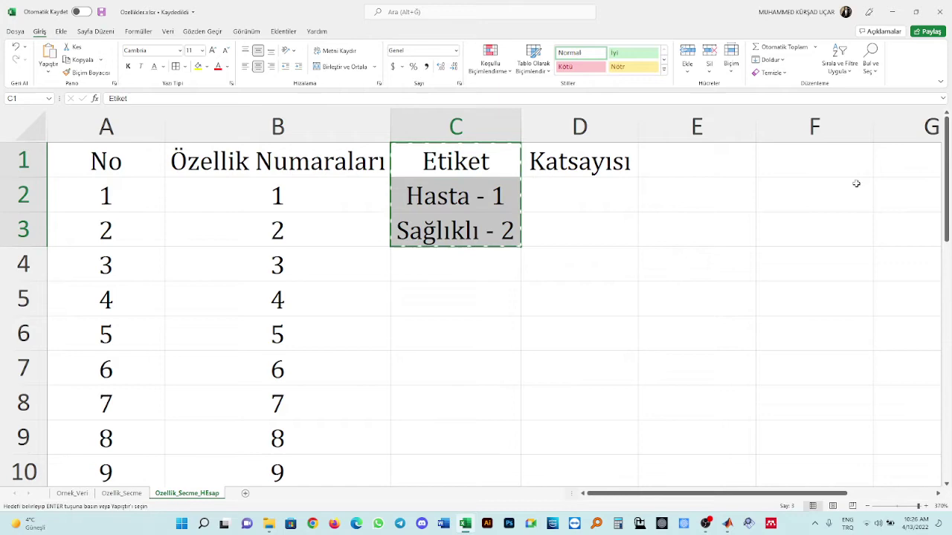
click(896, 159)
key(ctrl+v)
key(Escape)
scroll(675, 270, left, 5)
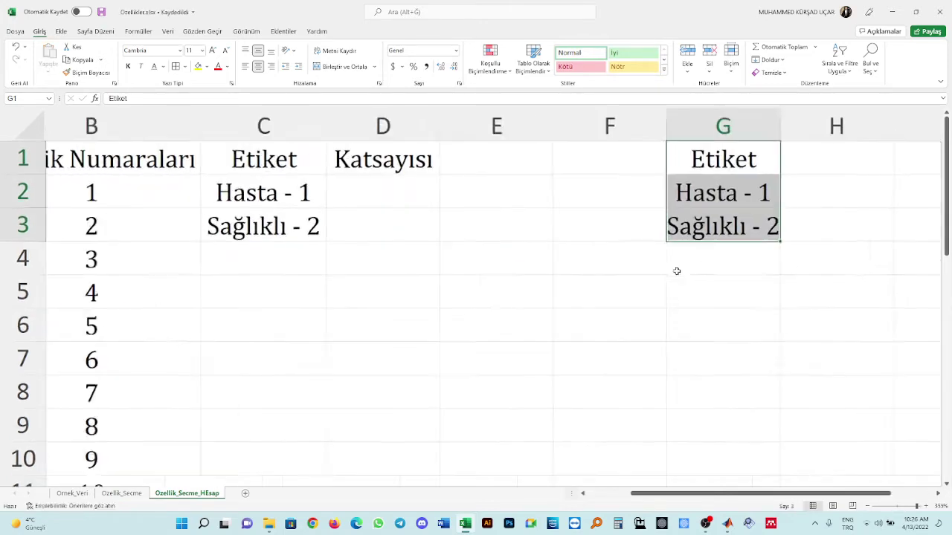
Clear the two label entries in C2:C3 under the original Etiket header
key(ctrl+Home)
click(544, 199)
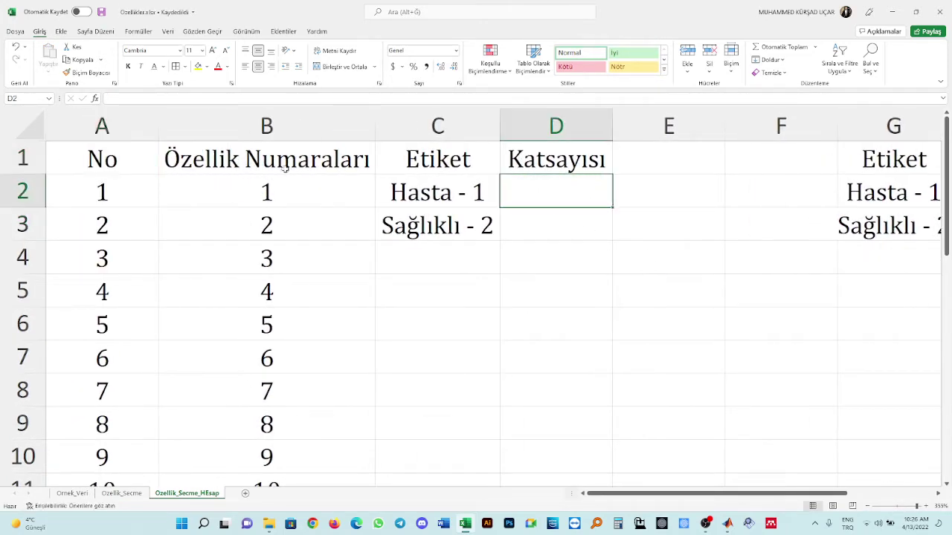
click(297, 186)
drag(457, 191, 456, 229)
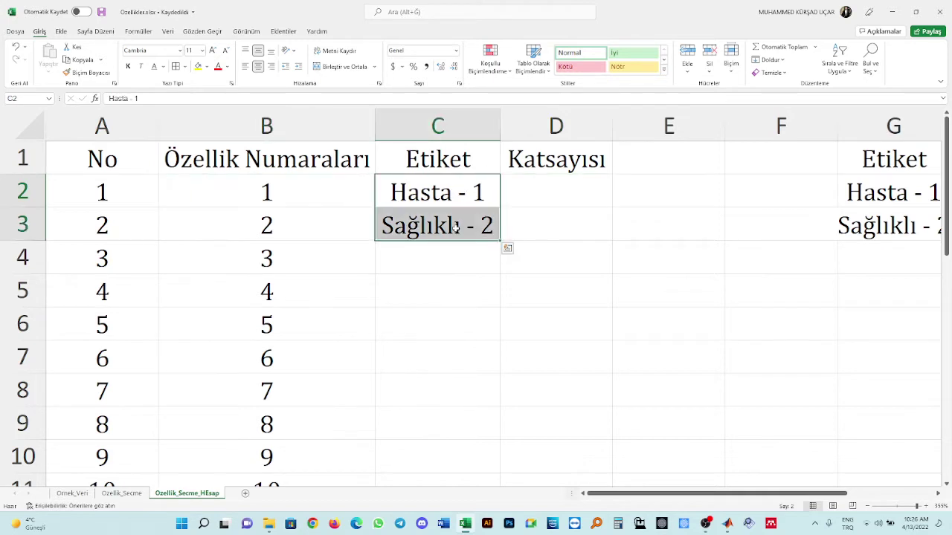
key(Delete)
key(Return)
Enter the coefficients 0.5, 0.7, 0.6 and 0.3 in D2:D5 under Katsayısı
click(567, 199)
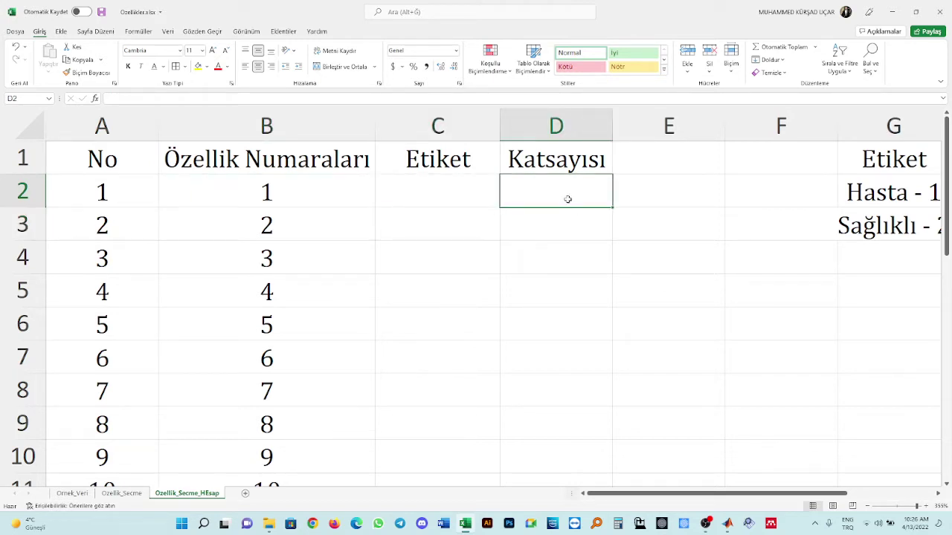
text(0.5)
key(Return)
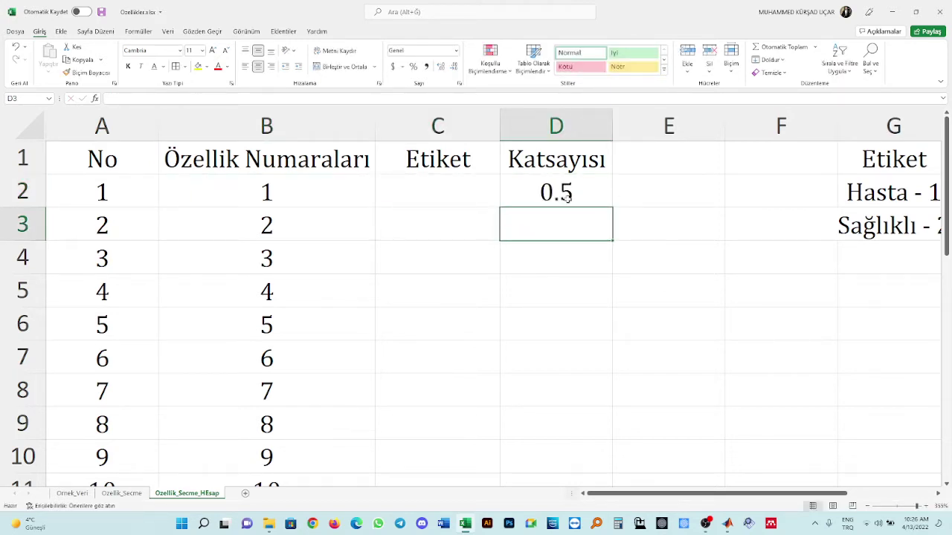
text(0.7)
key(Return)
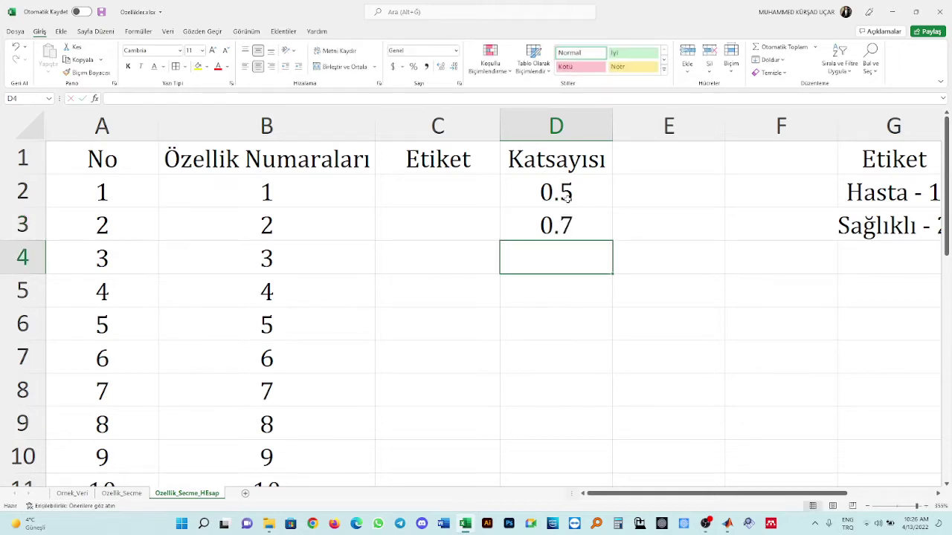
text(.6)
key(Return)
text(.3)
key(Return)
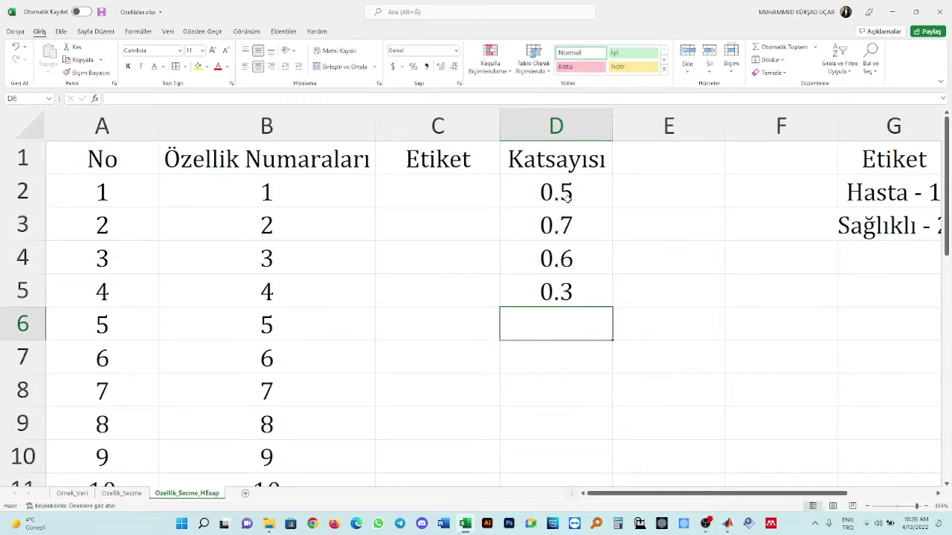
Enter the coefficients 0.15, 0.21, 0.66 and 0.75 in D6:D9 for features 5 to 8
text(.15)
key(Return)
text(.21)
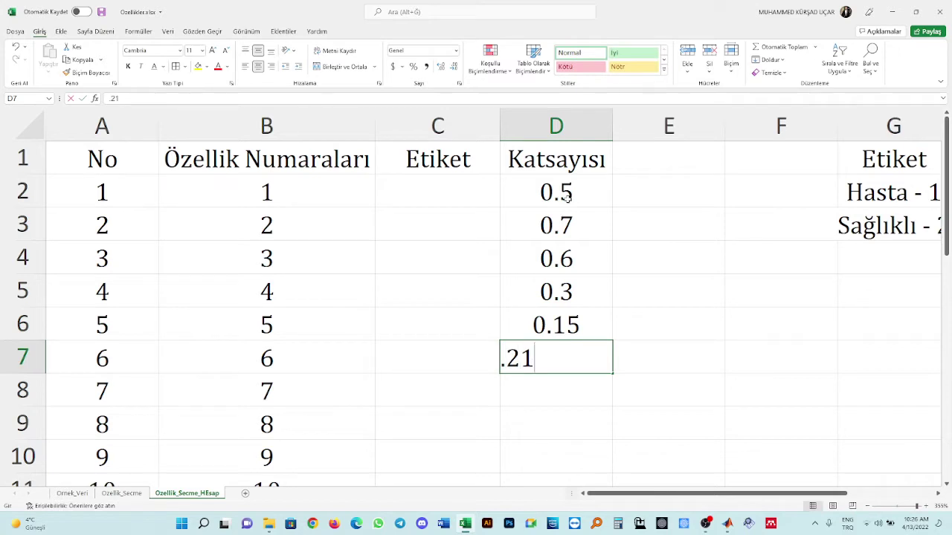
key(Return)
text(.66)
key(Return)
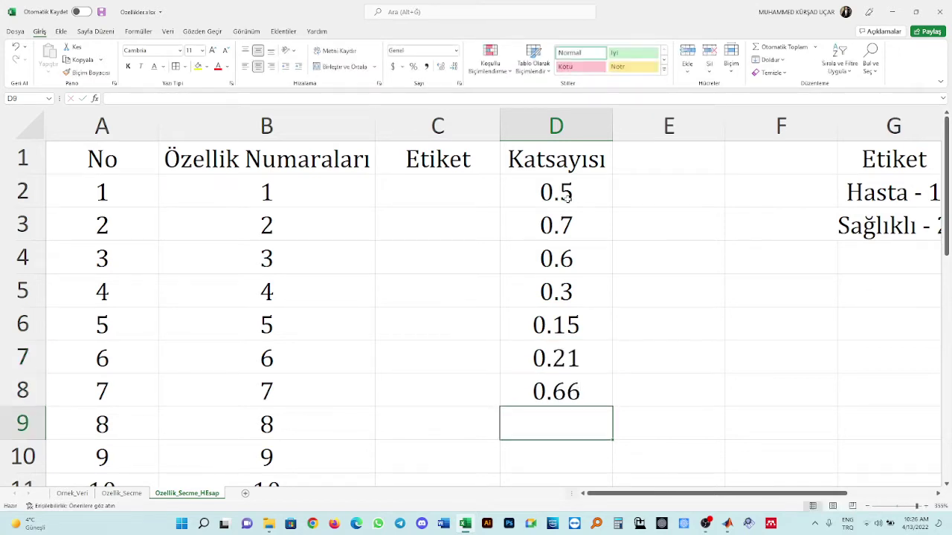
text(.75)
key(Return)
Enter the formula =D9+0.21 in D10 as the coefficient of feature 9
text(=)
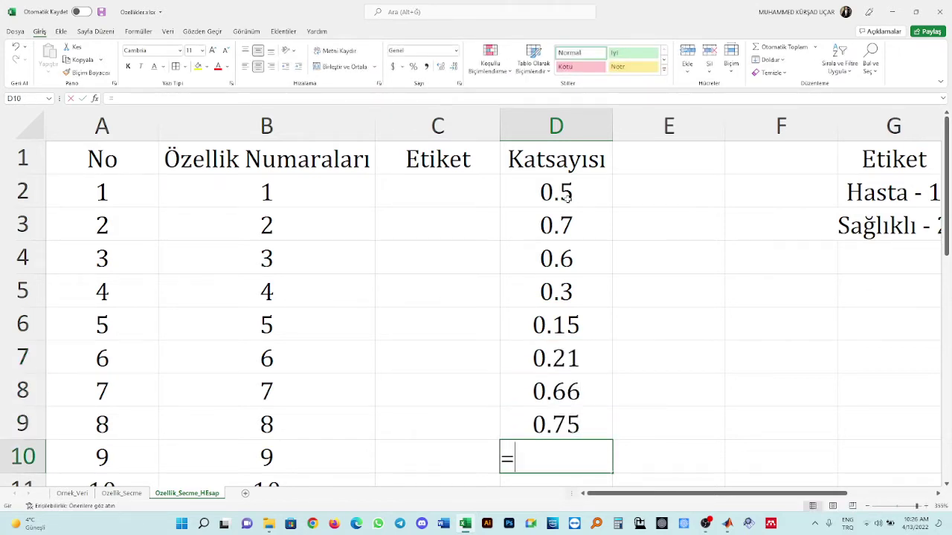
key(Up)
text(+0.)
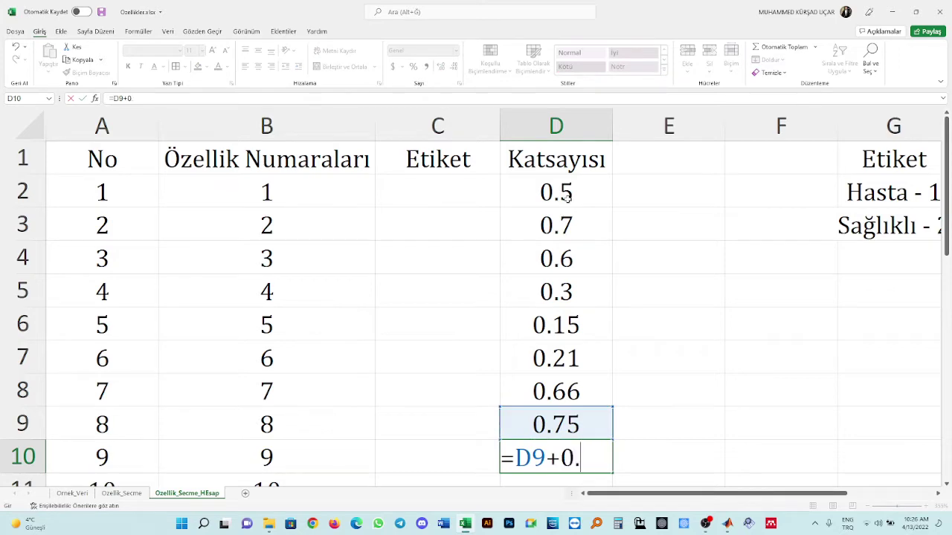
text(21)
key(Return)
Enter the formula =D10-0.4 in D11 and fill it down through D13
scroll(567, 197, down, 2)
scroll(567, 199, down, 1)
text(=)
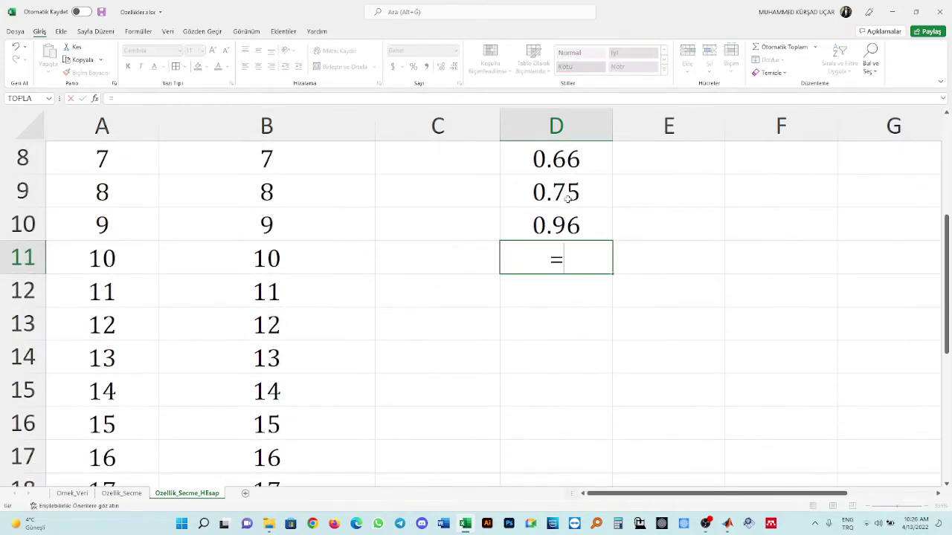
key(Up)
text(-0.4)
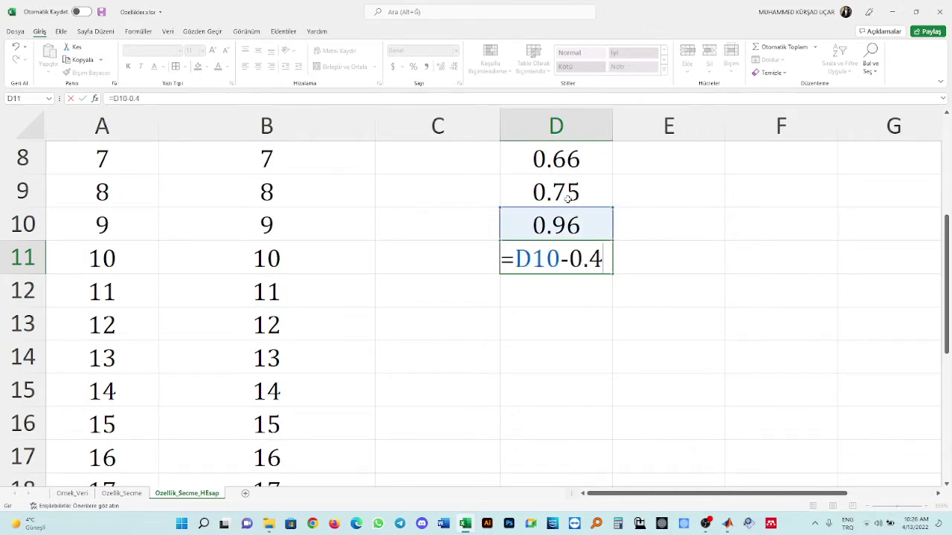
key(Return)
key(ctrl+d)
click(557, 327)
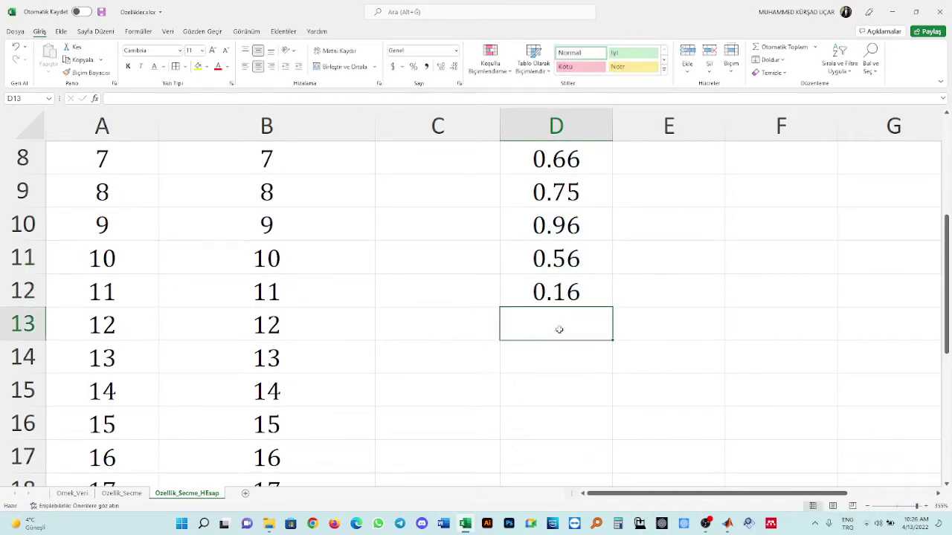
key(ctrl+d)
key(F2)
drag(560, 324, 568, 324)
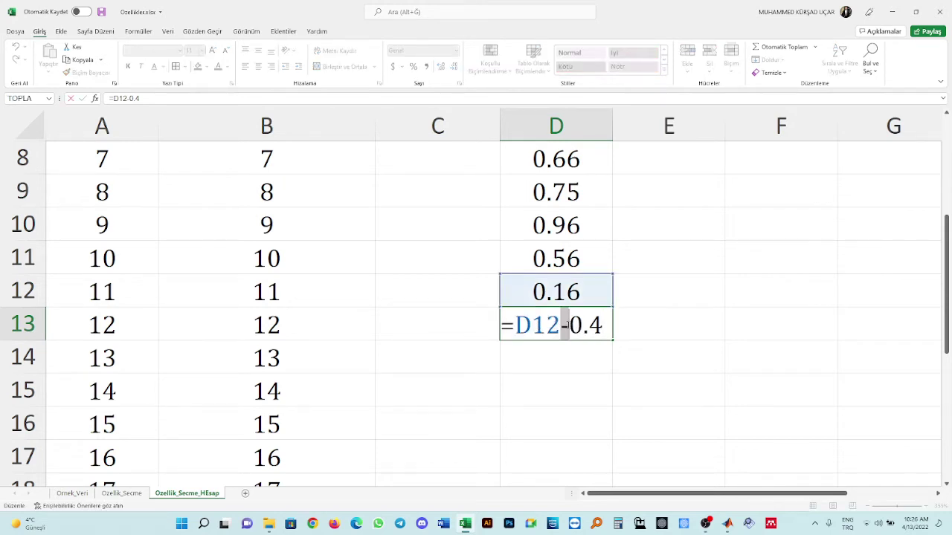
text(0)
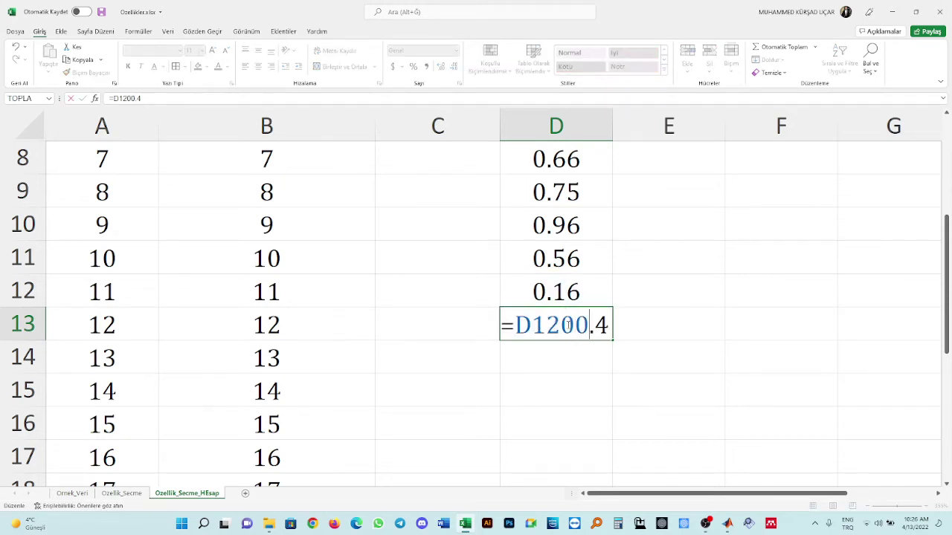
key(Escape)
Change the amount subtracted in the D13 formula to 0.2
key(F2)
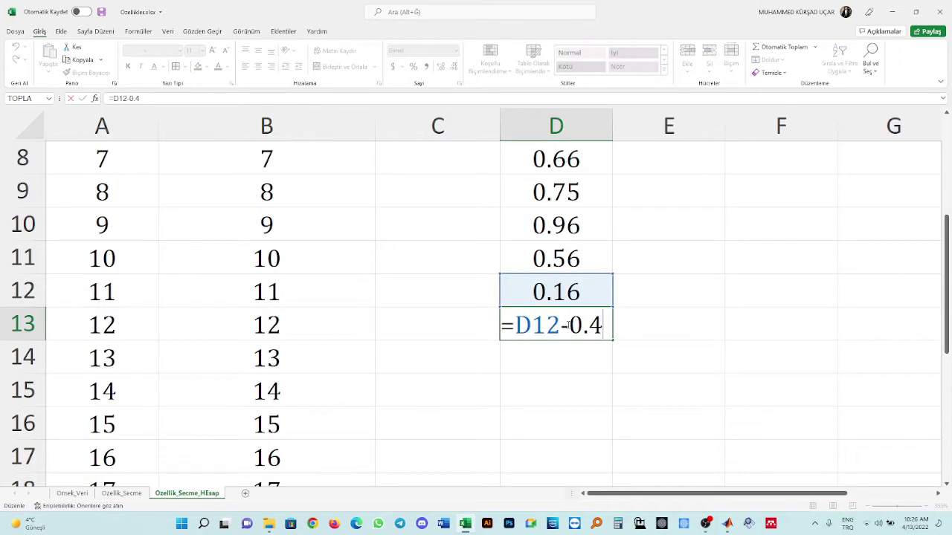
key(shift+Left)
text(2)
key(Return)
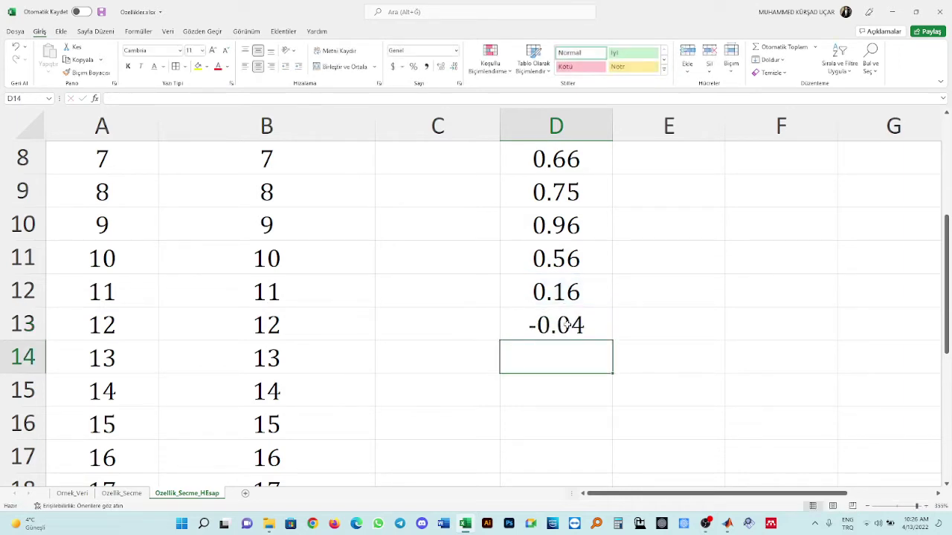
Set the amount subtracted in the D13 formula to 0.25
key(Up)
key(F2)
key(BackSpace)
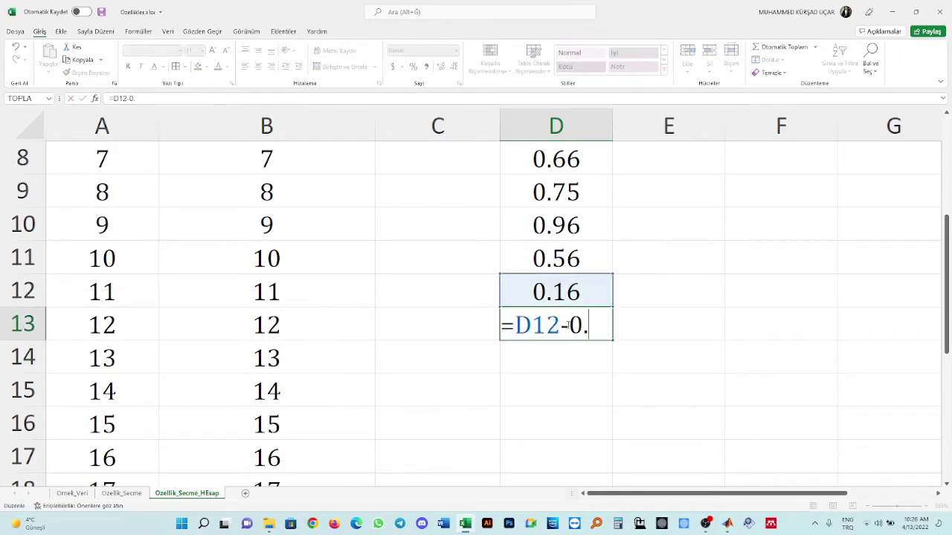
text(25)
key(Return)
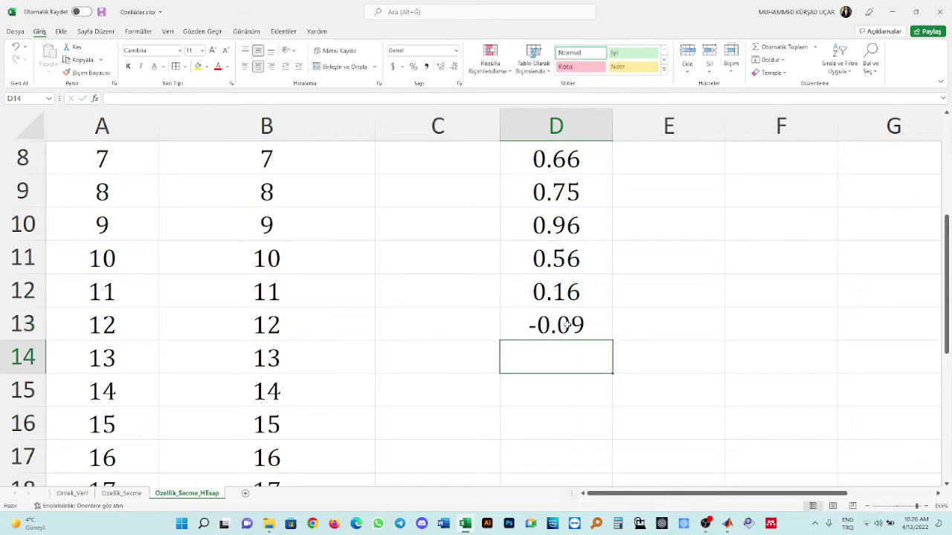
Replace the minus sign in the D13 formula with a plus, making it =D12+0.25
key(Up)
key(F2)
key(Left)
key(Left)
key(Left)
key(Left)
key(shift+Left)
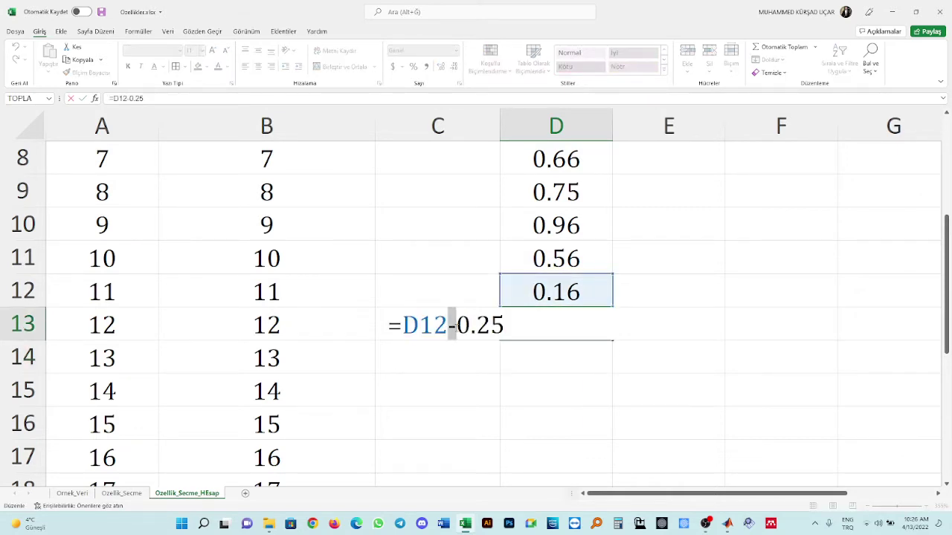
text(+)
key(Return)
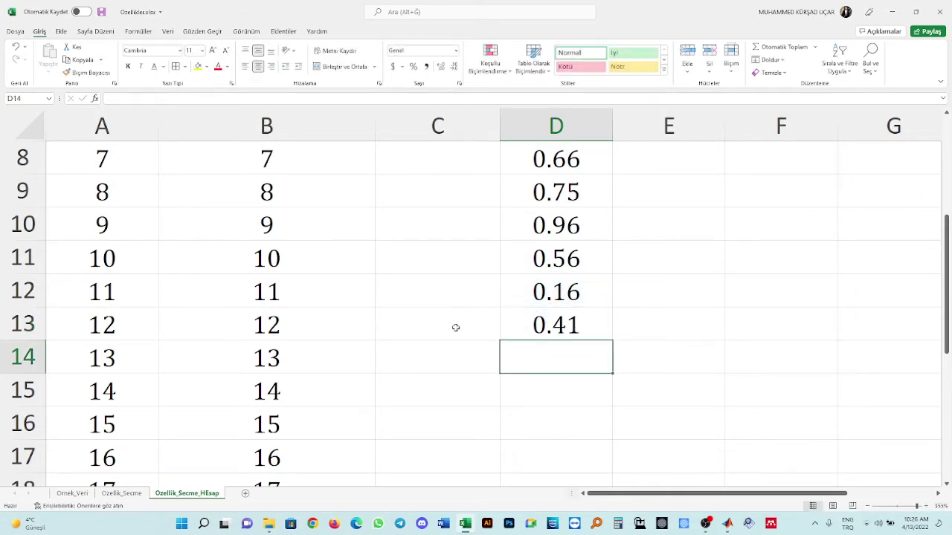
Fill the D13 formula down through D14, D15 and D16
key(ctrl+d)
click(578, 391)
key(ctrl+d)
click(569, 421)
key(ctrl+d)
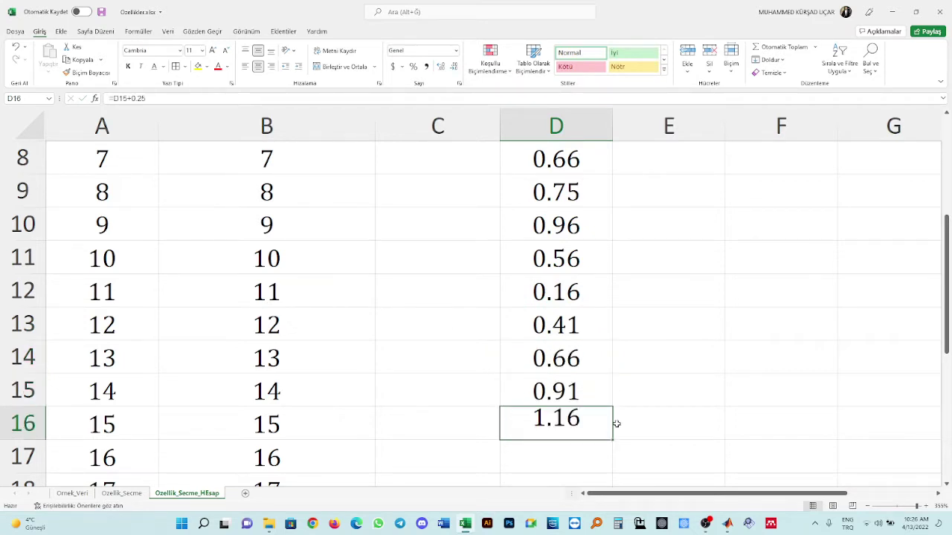
Change the formula in D16 to =D15-0.3
double_click(581, 428)
double_click(452, 424)
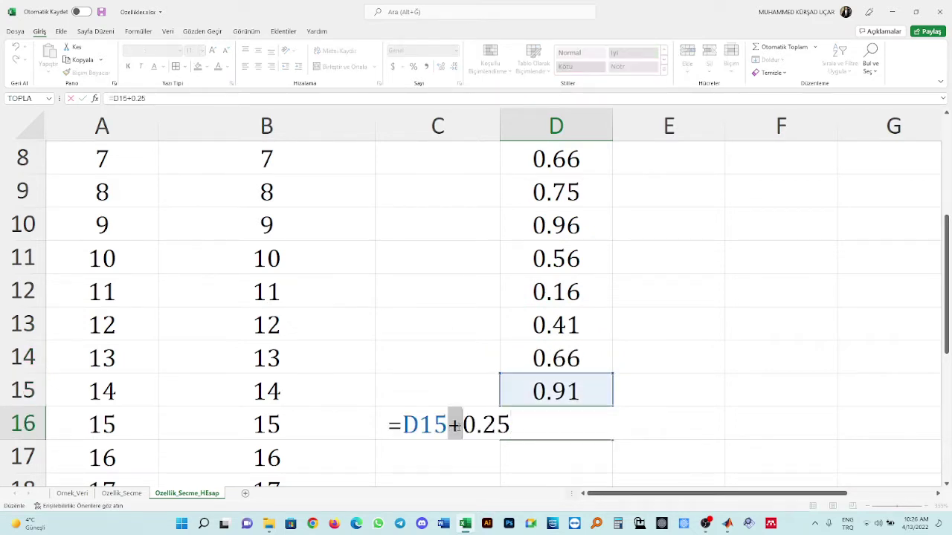
text(-)
key(shift+Right)
key(shift+Right)
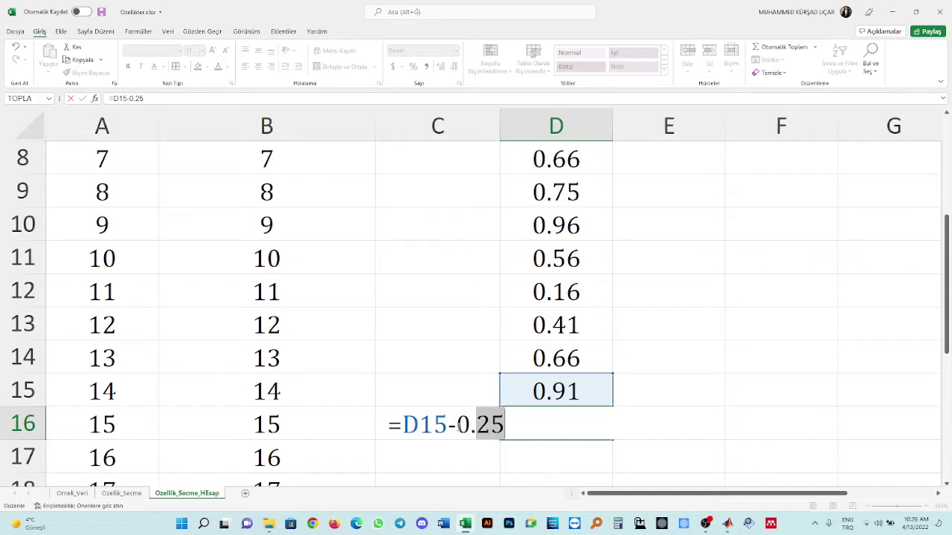
text(3)
key(Return)
Fill the D16 formula down the Katsayısı column through D26
scroll(537, 353, down, 3)
scroll(569, 287, up, 2)
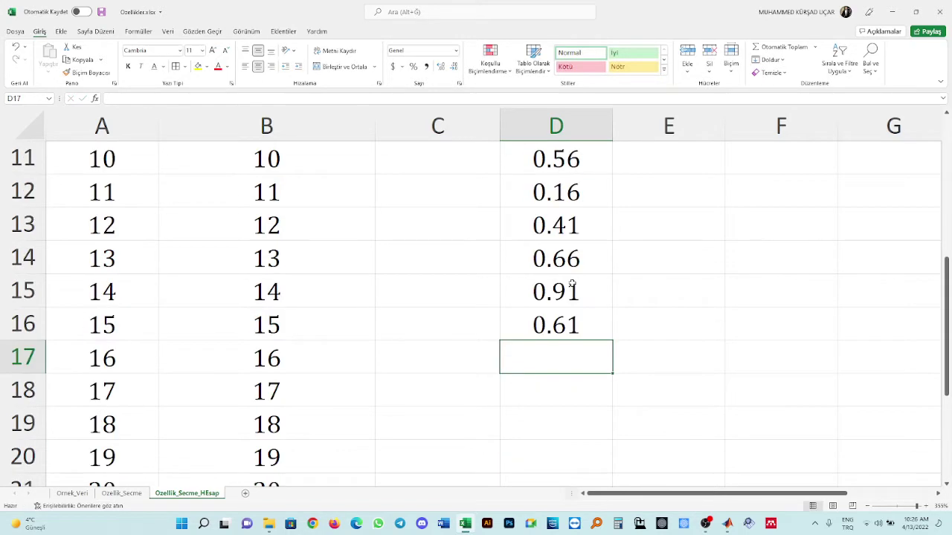
click(569, 316)
click(611, 344)
click(606, 335)
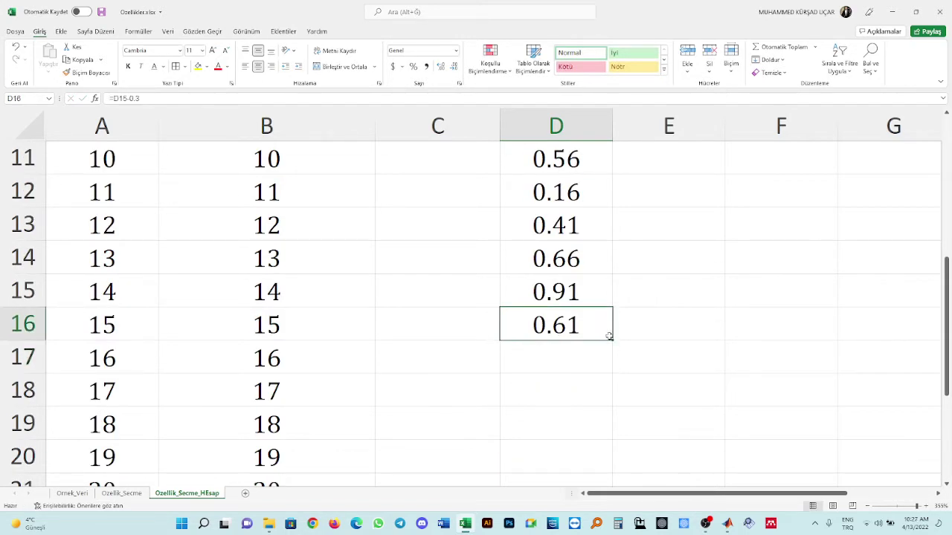
drag(611, 340, 612, 439)
click(669, 319)
scroll(669, 320, down, 1)
scroll(669, 321, down, 2)
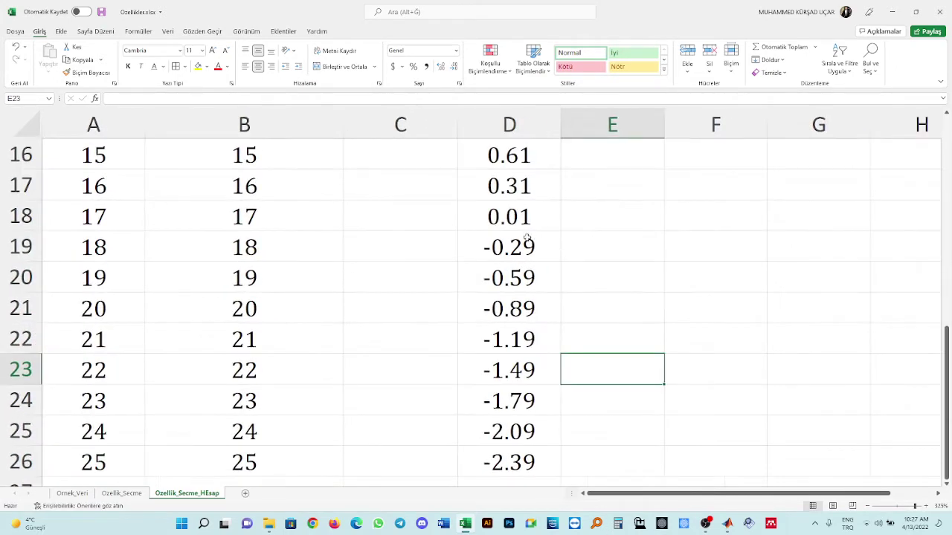
Change the formula in D19 to =D18+0.35
click(492, 241)
double_click(492, 242)
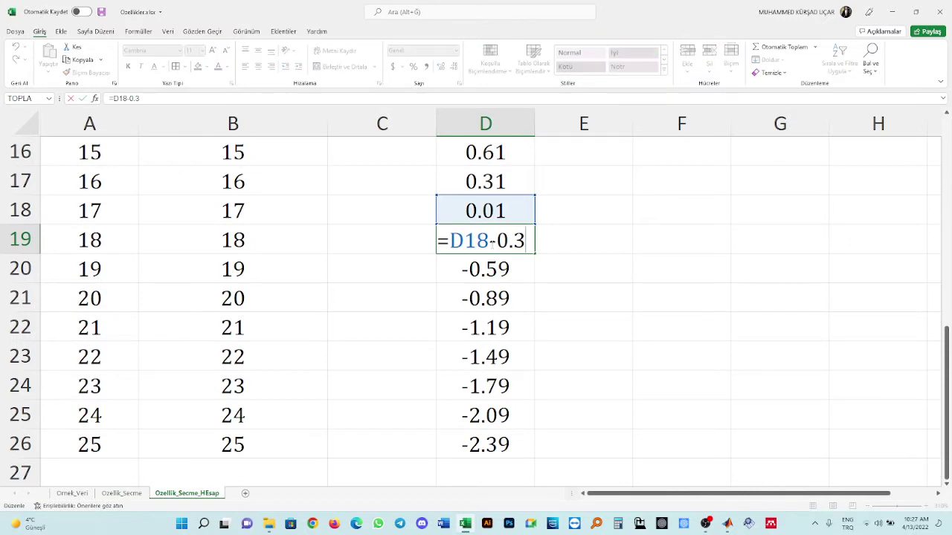
click(492, 242)
key(Delete)
text(+0.3)
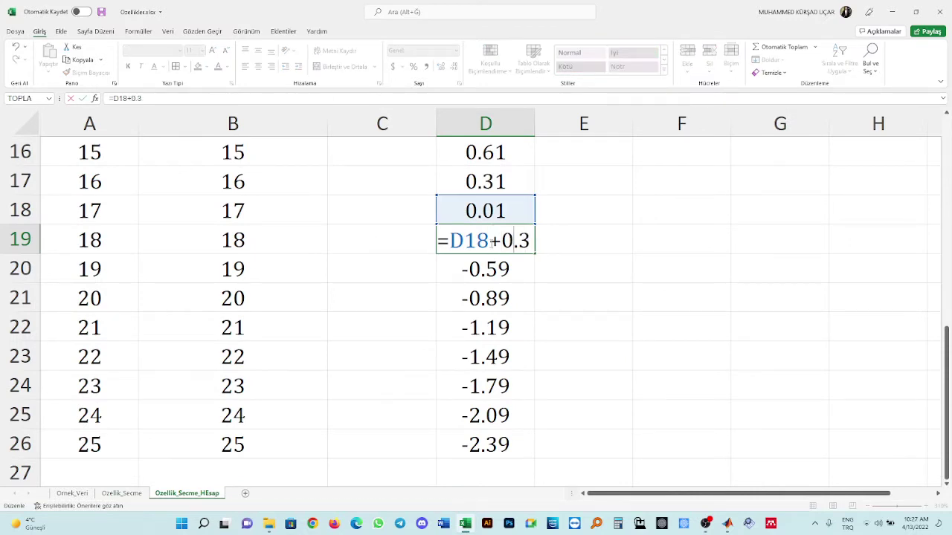
text(5)
key(Return)
Fill the D19 formula down through D26
click(523, 250)
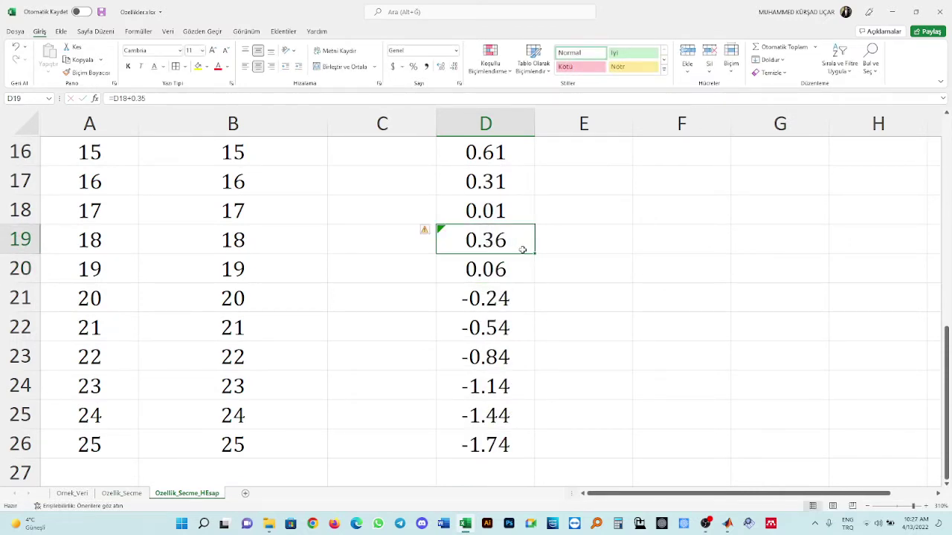
double_click(535, 253)
click(491, 269)
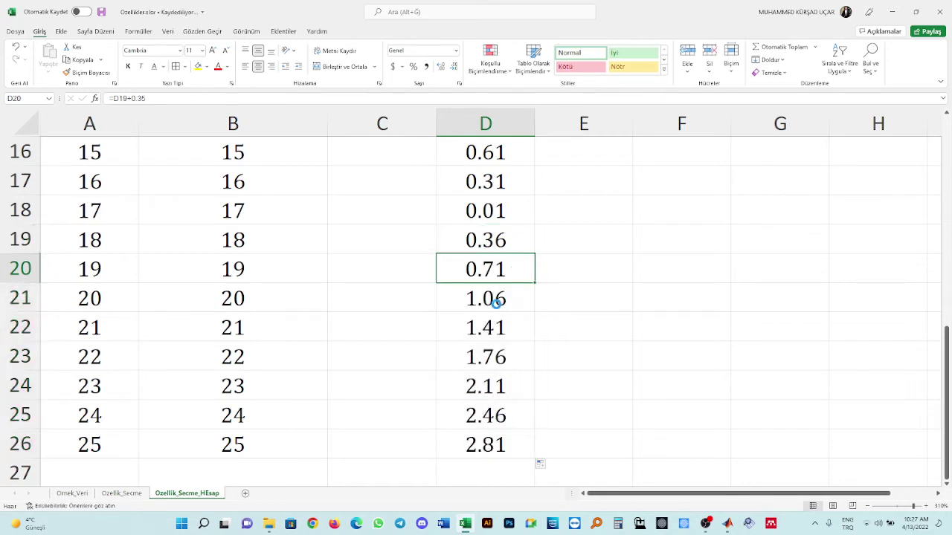
Change the formula in D21 to =D20-0.15
click(495, 300)
key(F2)
key(Left)
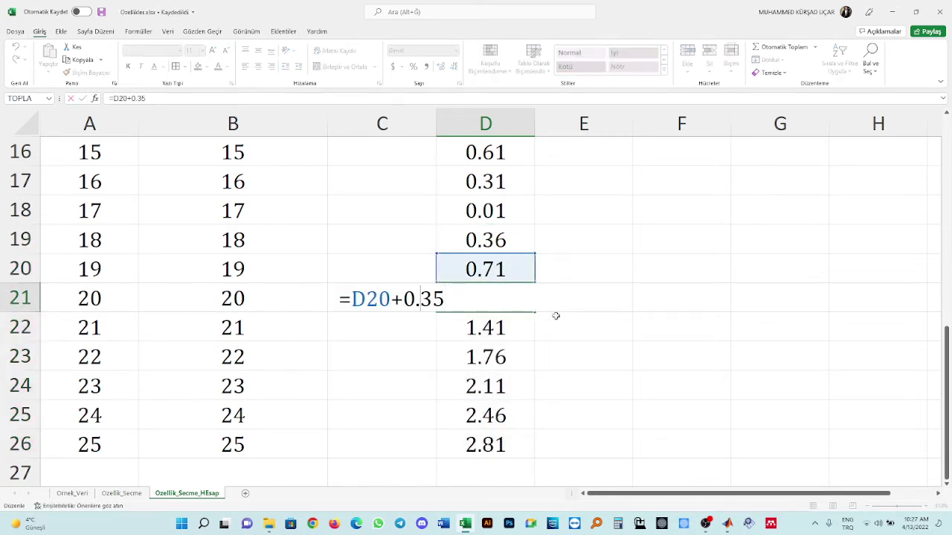
key(shift+Left)
key(Left)
key(shift+Left)
text(-)
key(Return)
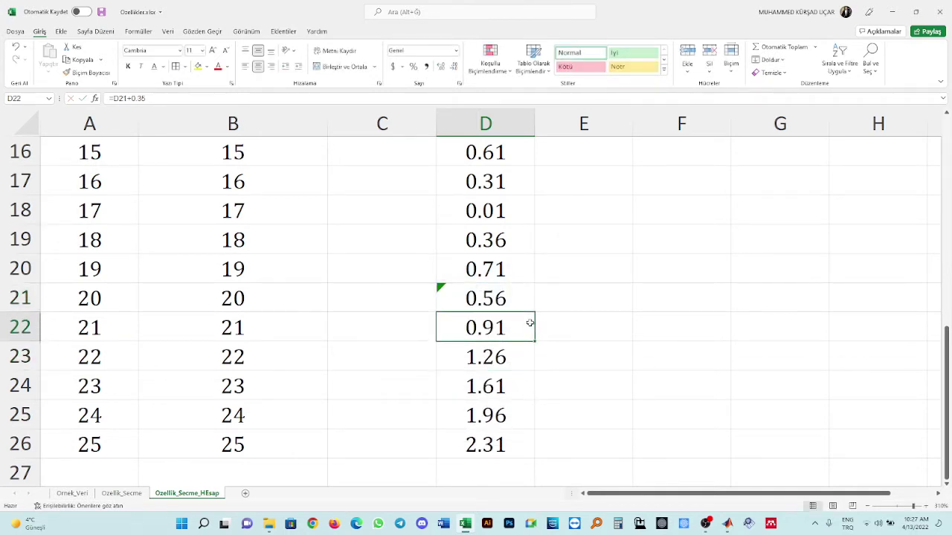
Fill the D21 formula down through D26
key(Up)
drag(536, 313, 510, 445)
click(491, 386)
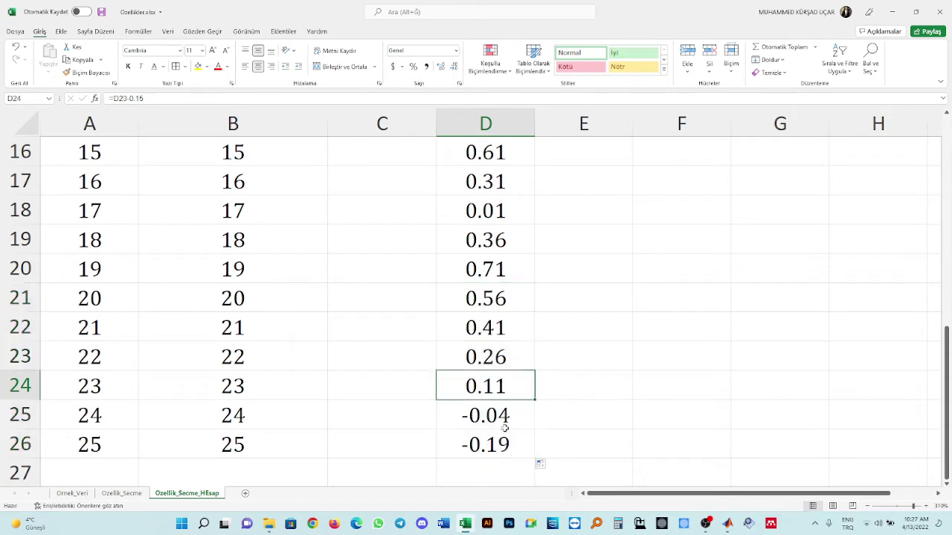
Change the formula in D25 to =D24+0.17 and fill it down to D26
click(503, 421)
double_click(503, 421)
click(395, 416)
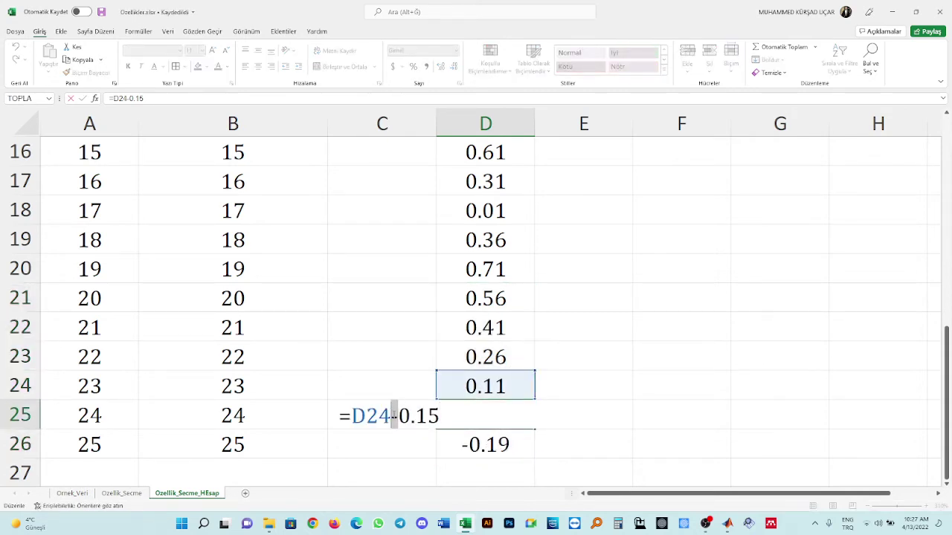
key(BackSpace)
text(+)
key(shift+Right)
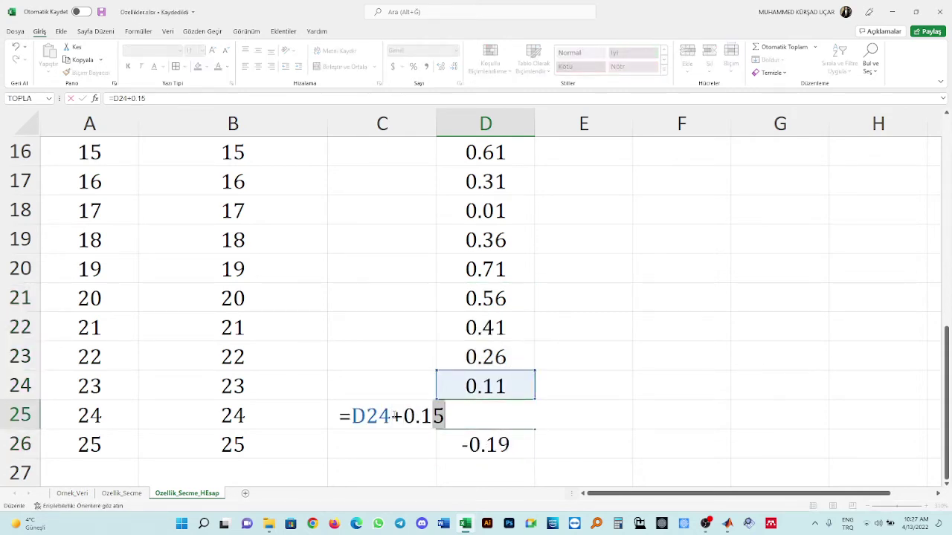
text(7)
key(Return)
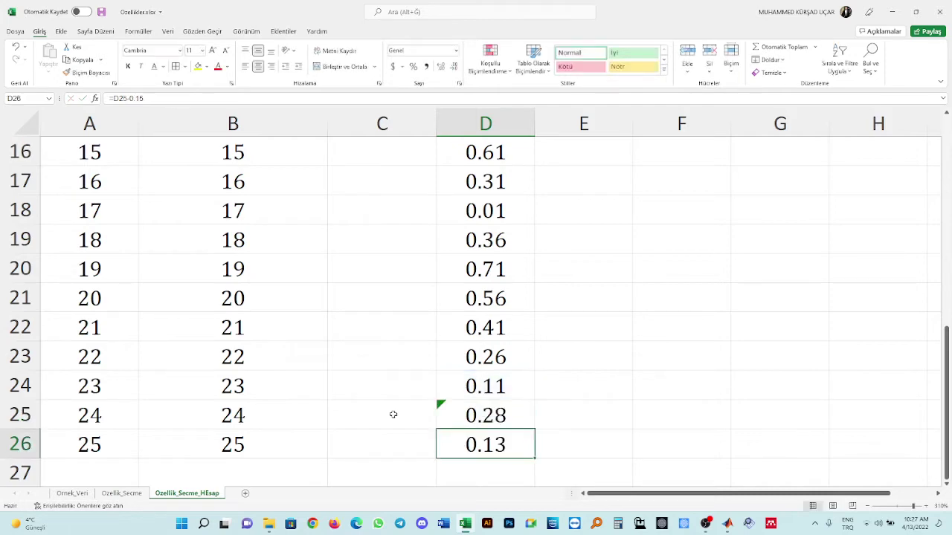
click(512, 387)
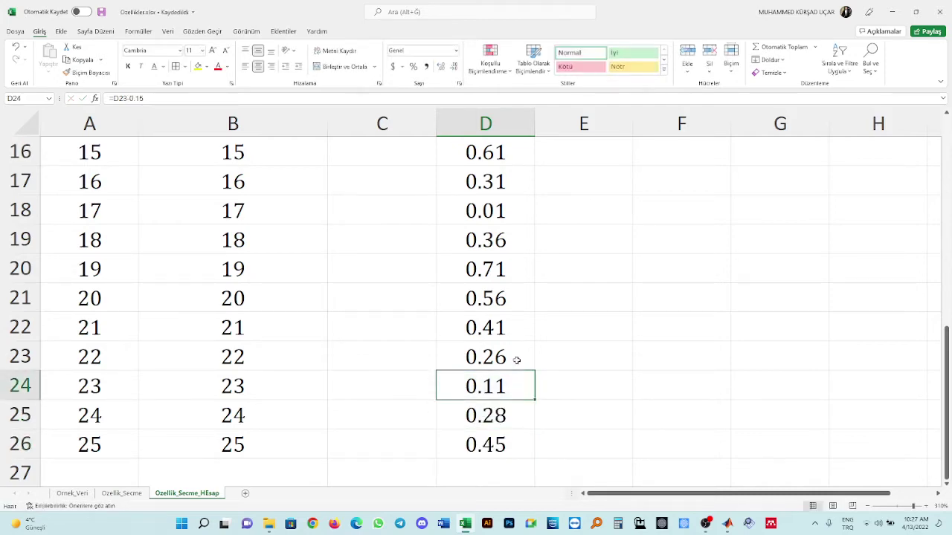
Examine the Katsayısı coefficients against their feature numbers, especially the coefficient of feature 9 in row 10
scroll(517, 360, down, 3)
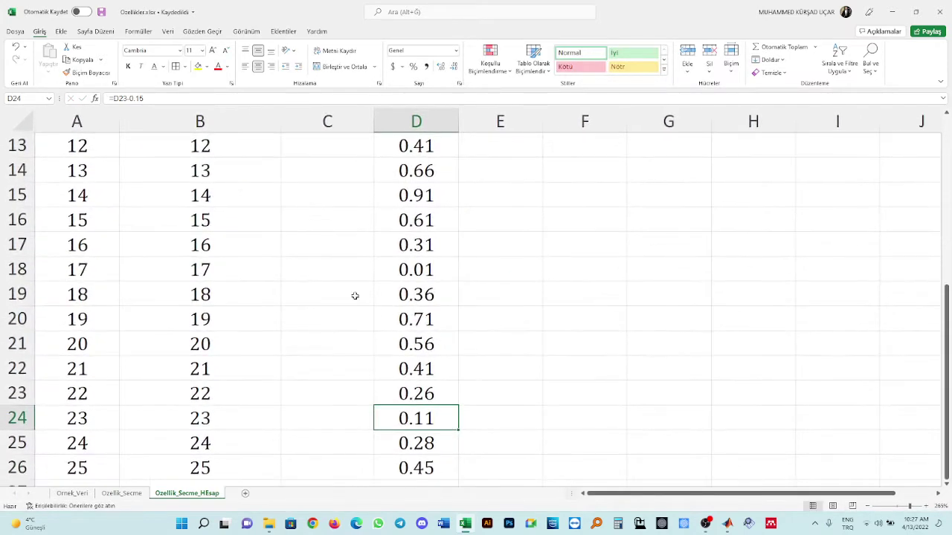
scroll(252, 252, up, 4)
click(213, 164)
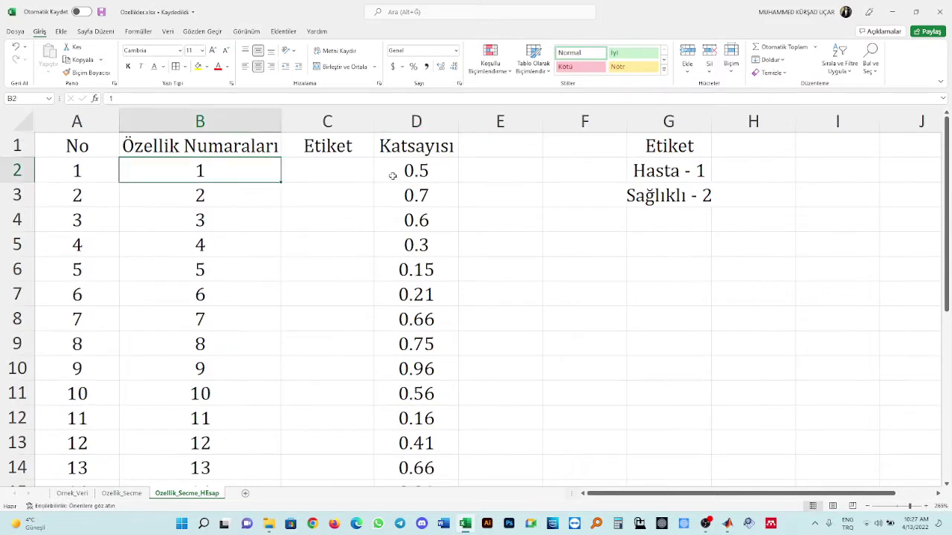
click(432, 121)
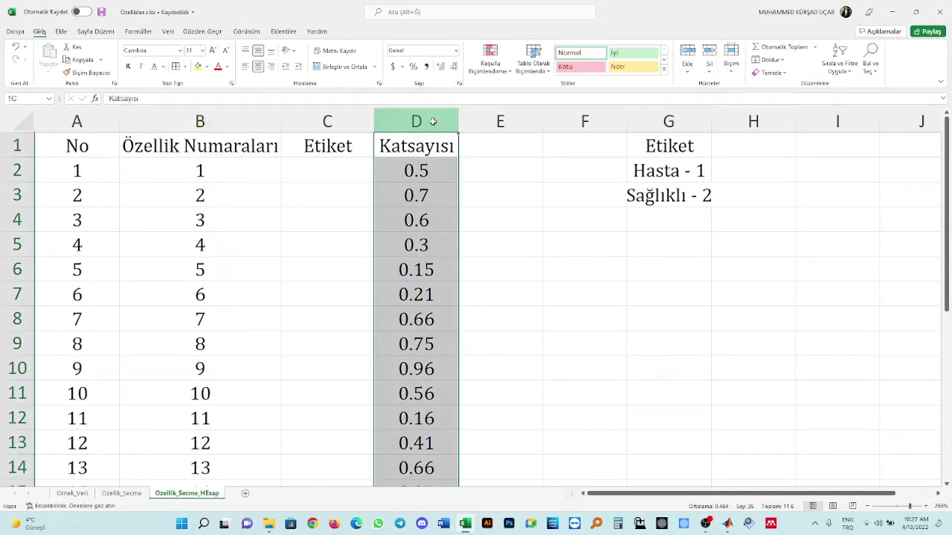
click(423, 353)
key(Down)
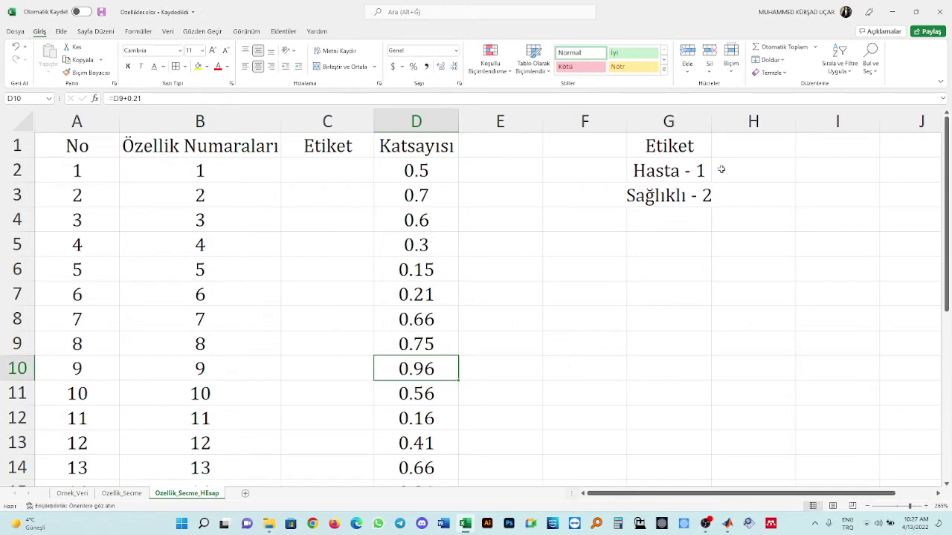
click(203, 370)
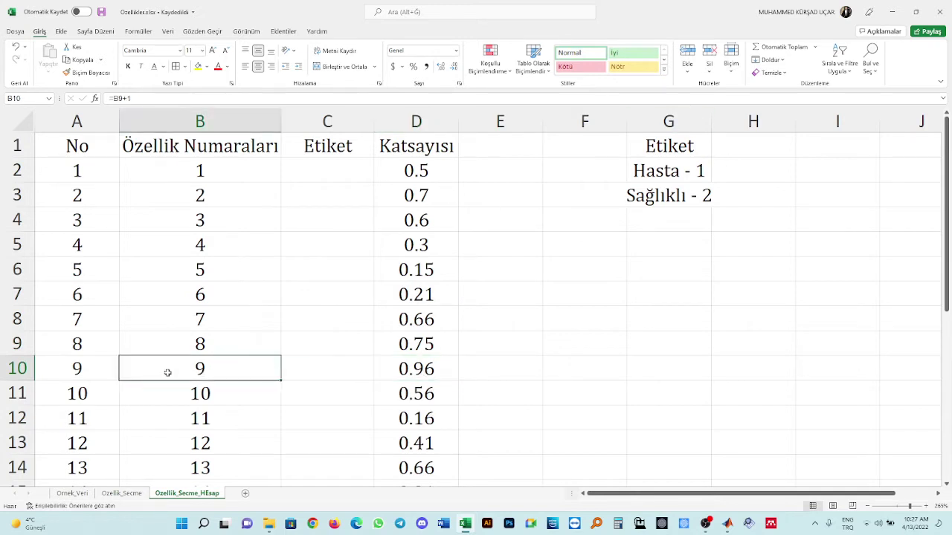
click(425, 362)
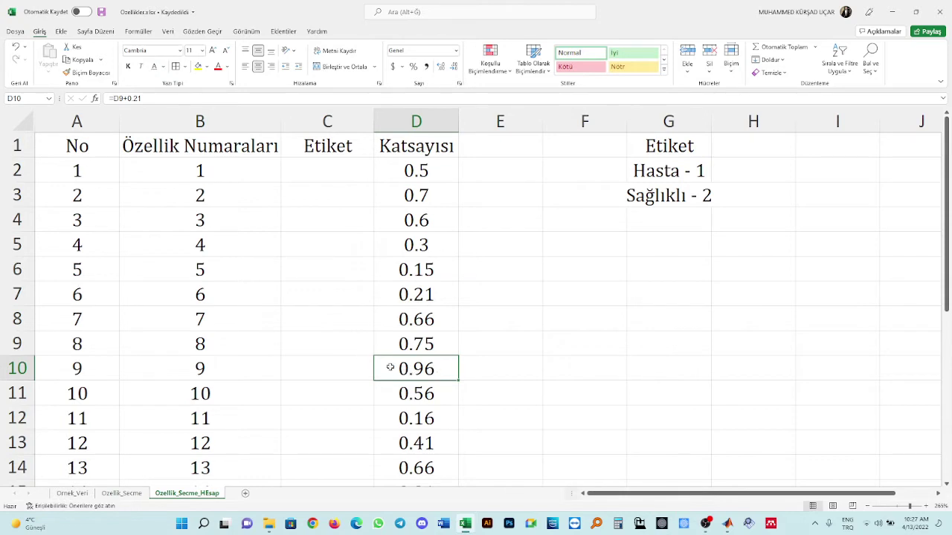
click(199, 367)
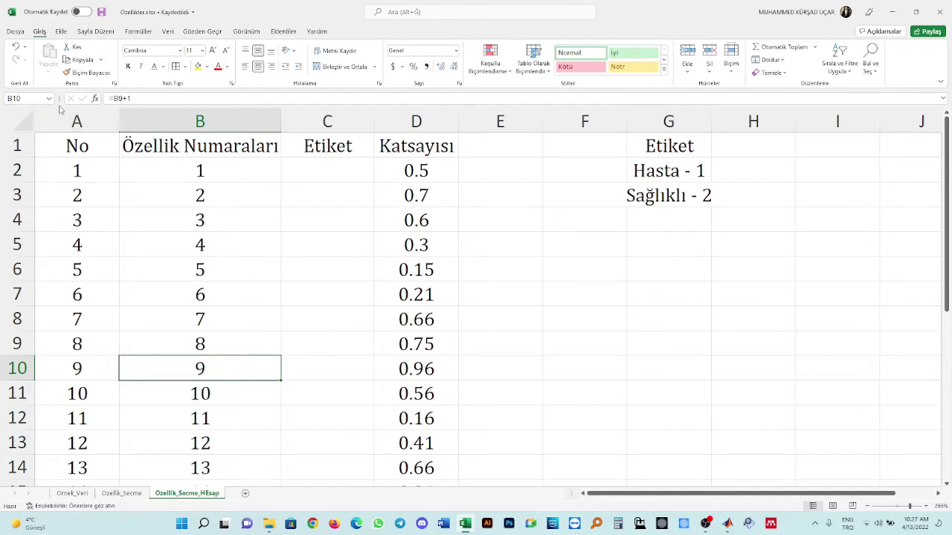
click(233, 180)
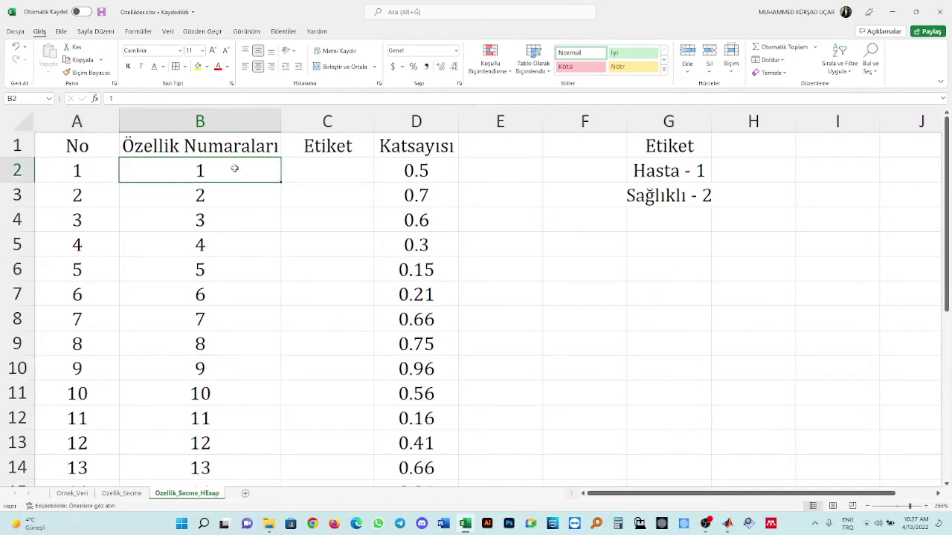
Copy the whole sheet and paste it over itself as values to replace all formulas
click(22, 121)
key(ctrl+c)
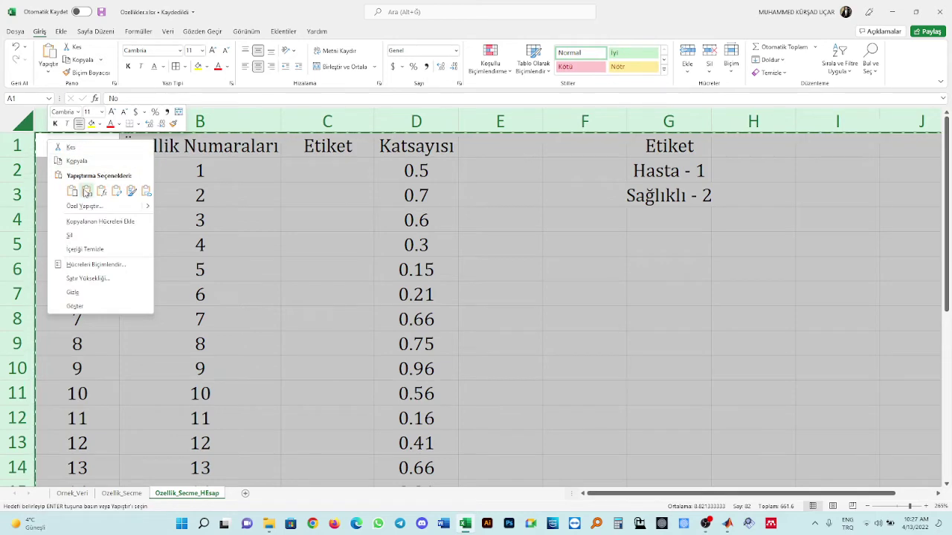
key(Escape)
key(Escape)
click(227, 196)
Try to sort the separately selected Özellik Numaraları and Katsayısı columns
click(415, 121)
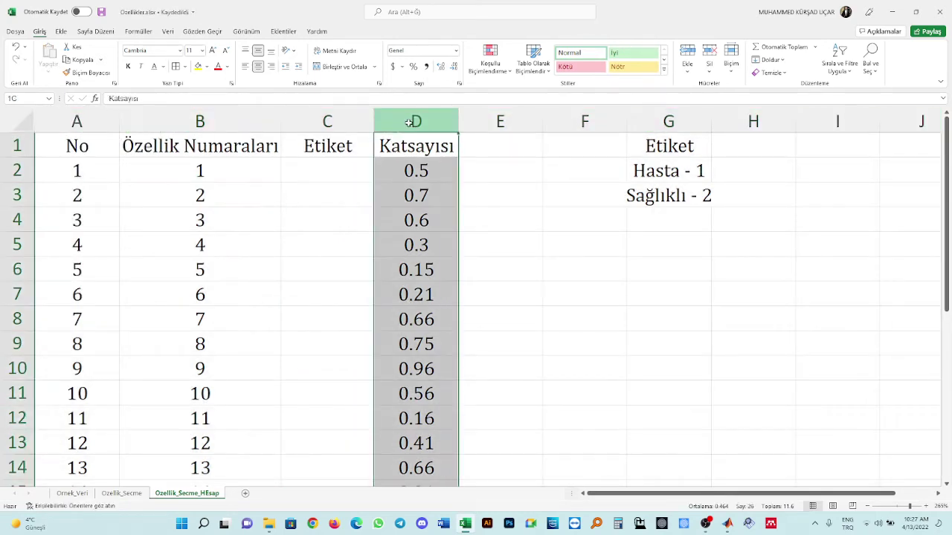
ctrl+click(226, 121)
scroll(439, 229, down, 3)
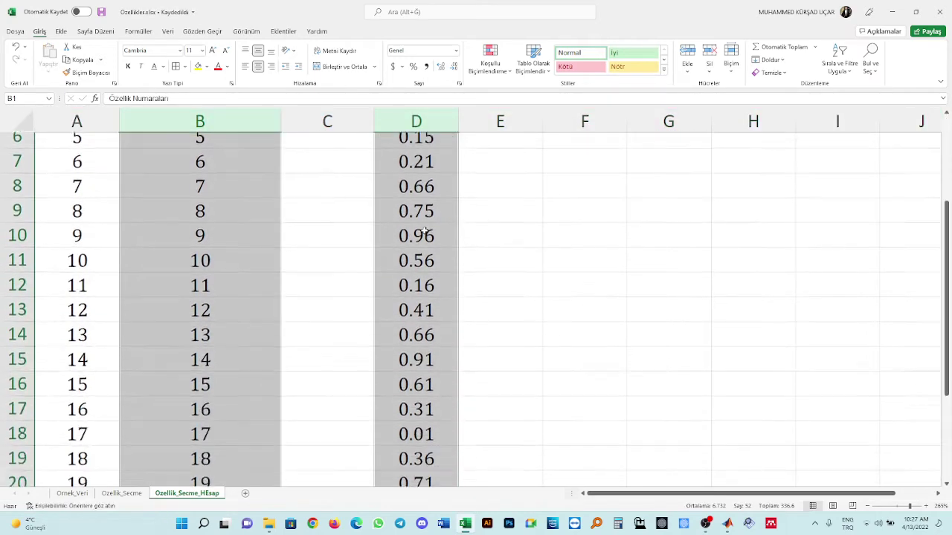
scroll(433, 231, up, 3)
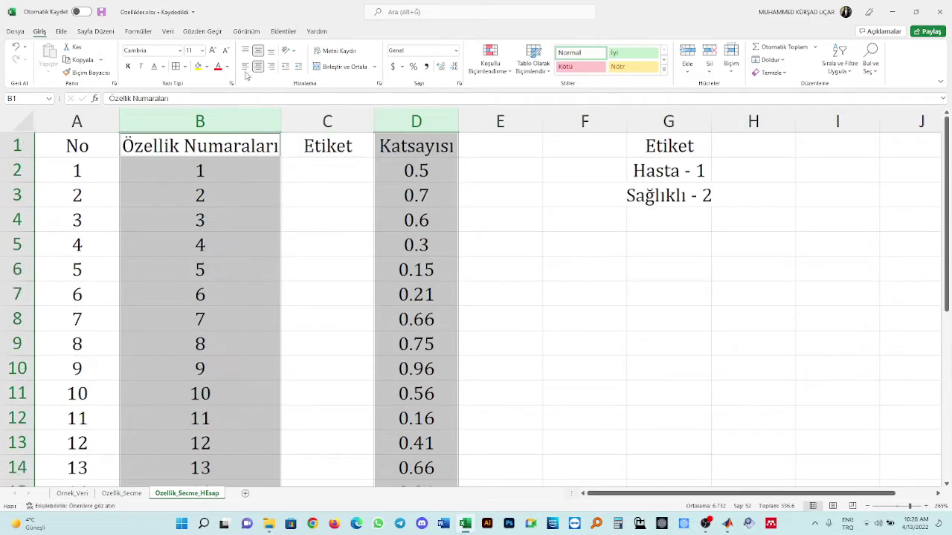
click(168, 31)
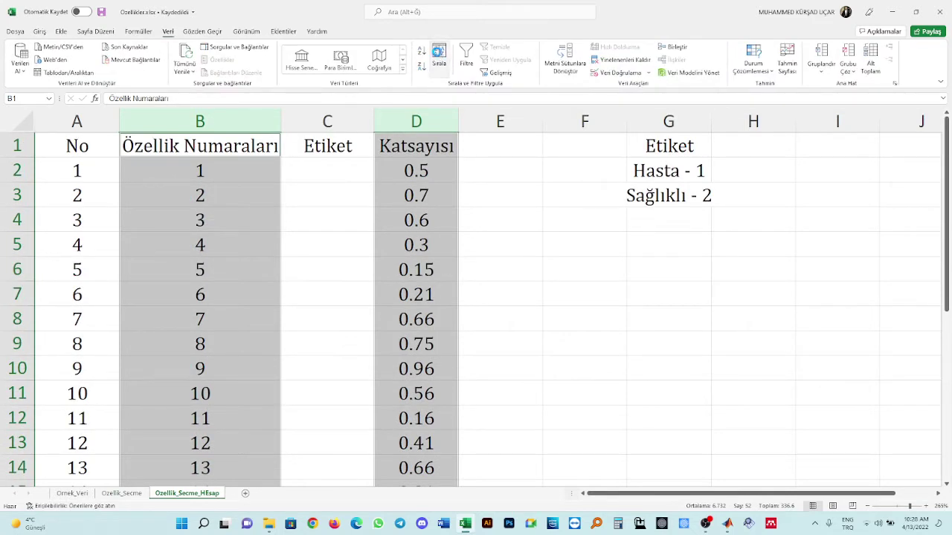
click(439, 52)
click(478, 292)
Sort columns A to D by Katsayısı cell values from largest to smallest, treating the first row as headers
drag(407, 121, 45, 121)
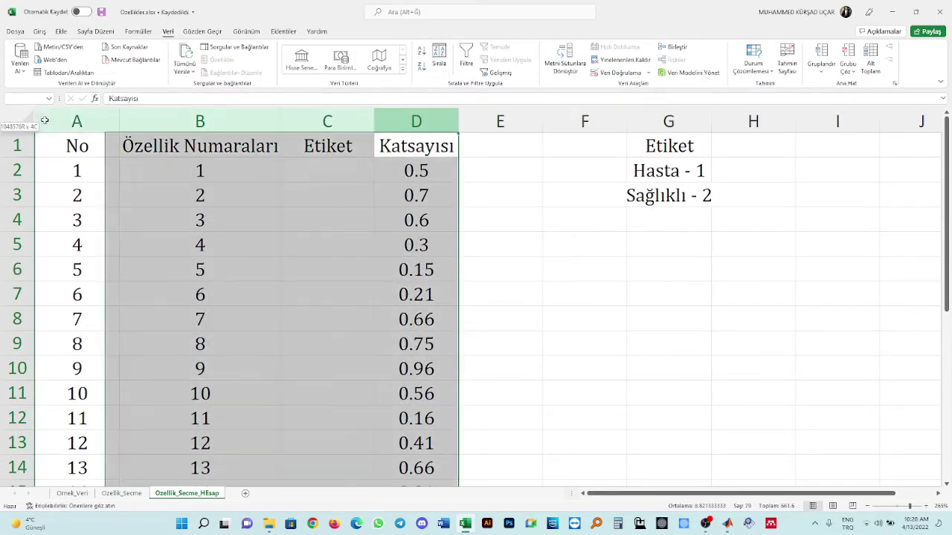
click(438, 60)
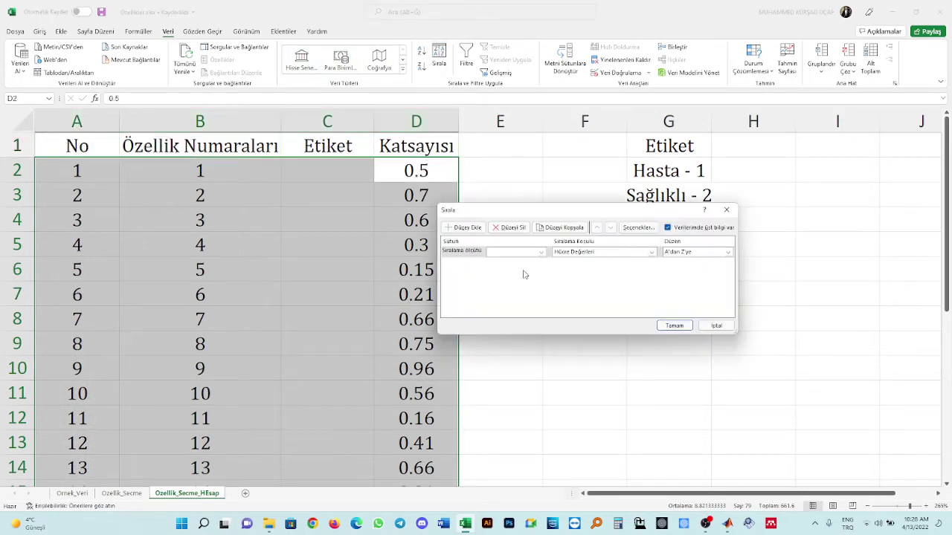
click(521, 252)
click(525, 280)
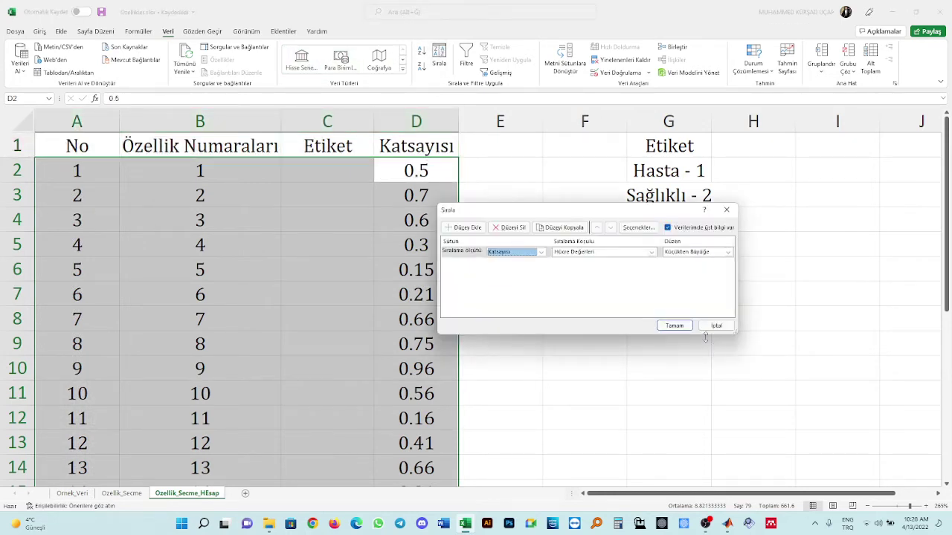
click(688, 252)
click(688, 269)
click(674, 326)
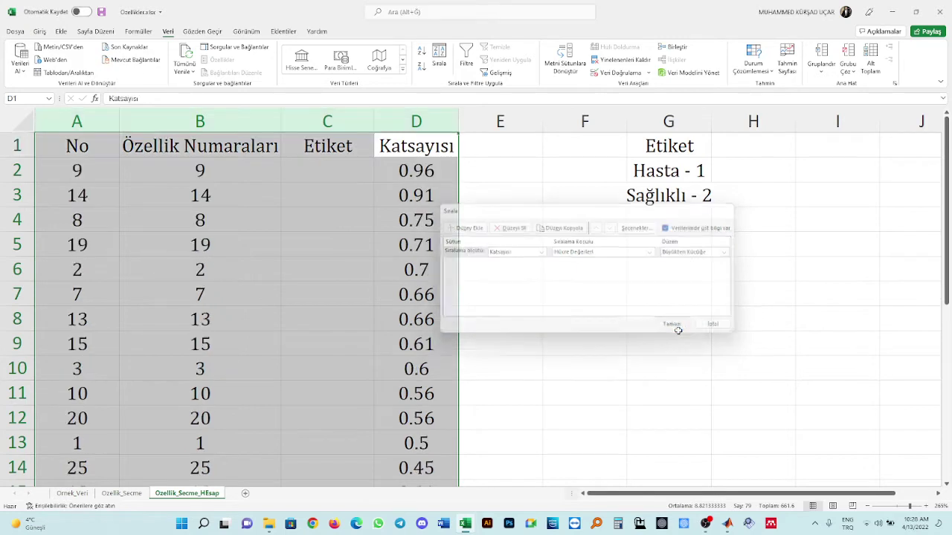
Restart the No column numbering by entering 1 in A2 and =A2+1 in A3
click(449, 193)
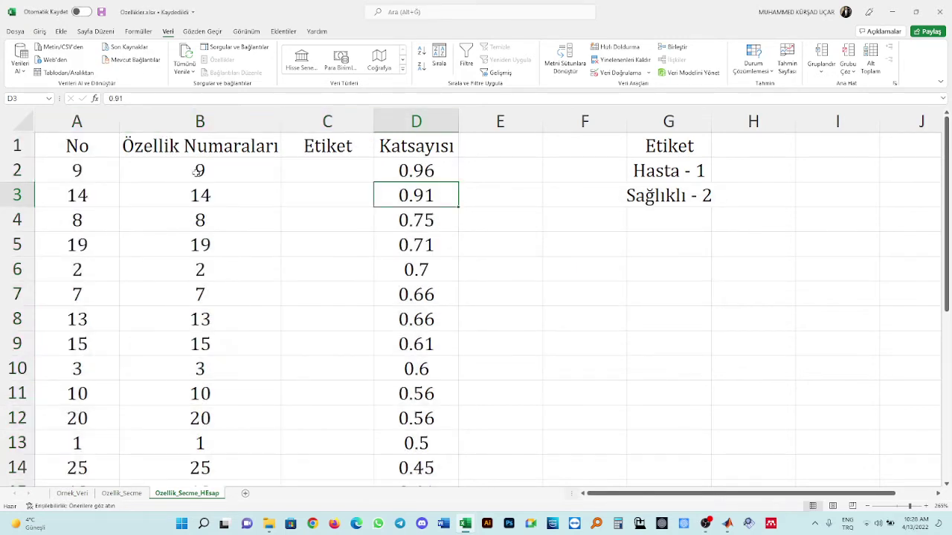
click(99, 169)
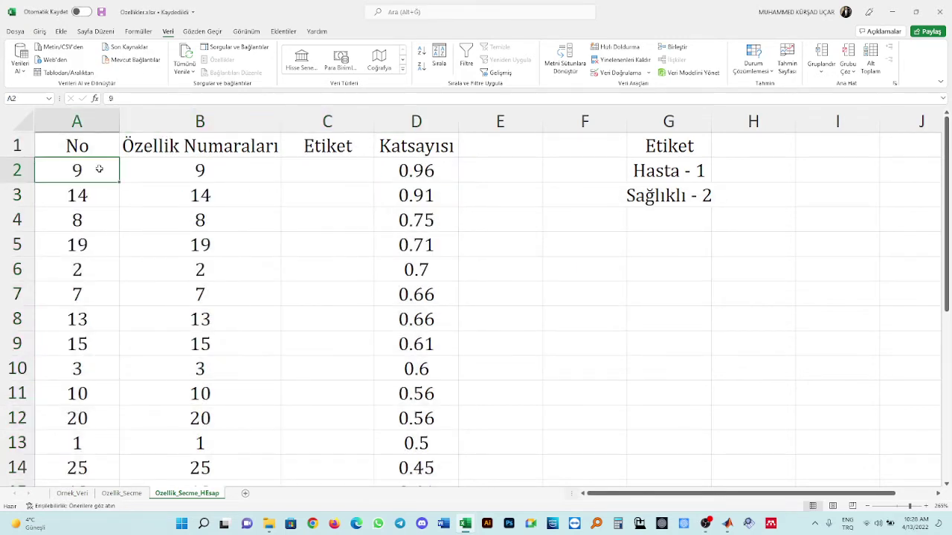
text(1)
key(Return)
text(=A2+1)
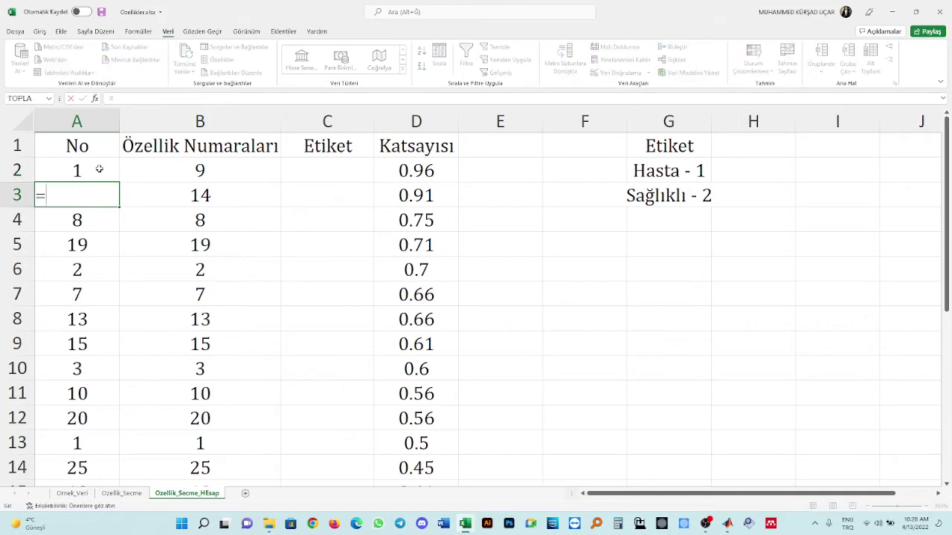
key(Return)
click(81, 192)
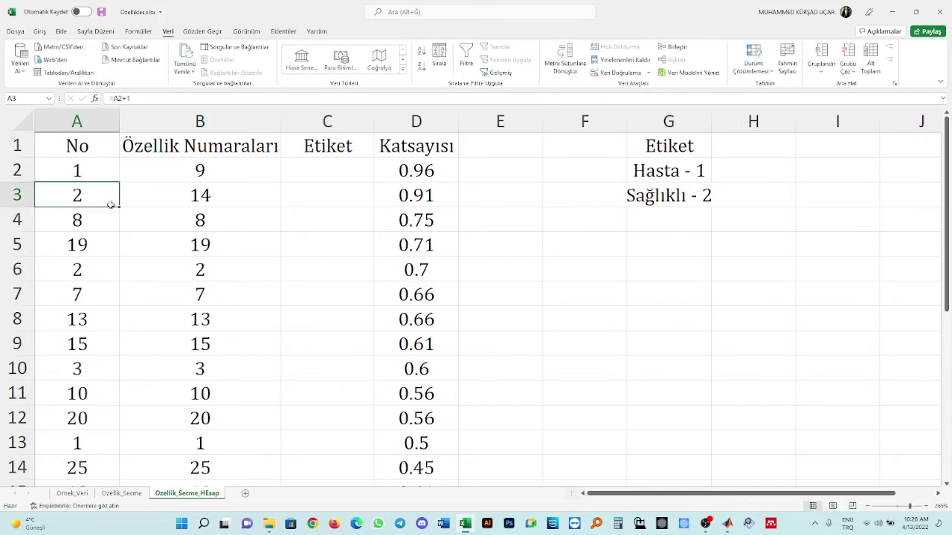
Fill the A3 numbering formula down the No column to row 26
double_click(119, 206)
click(76, 244)
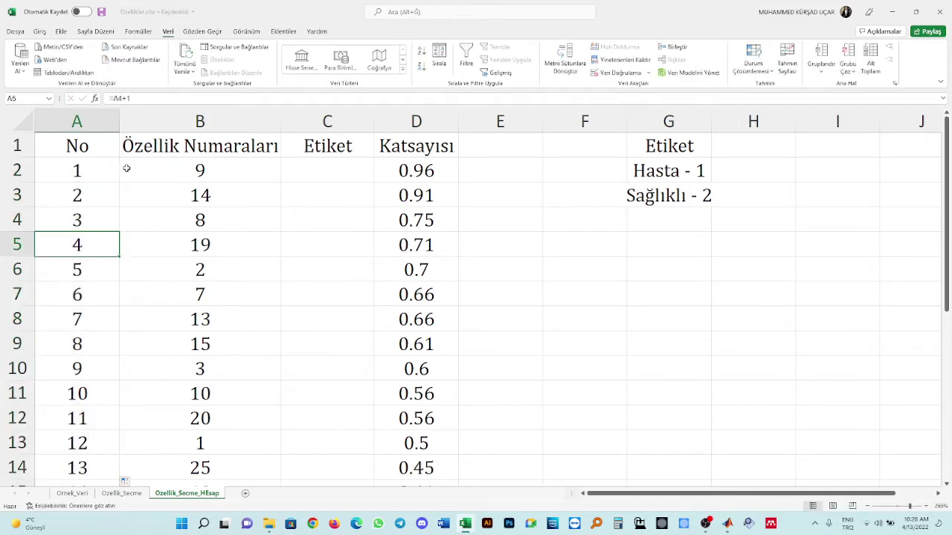
click(87, 119)
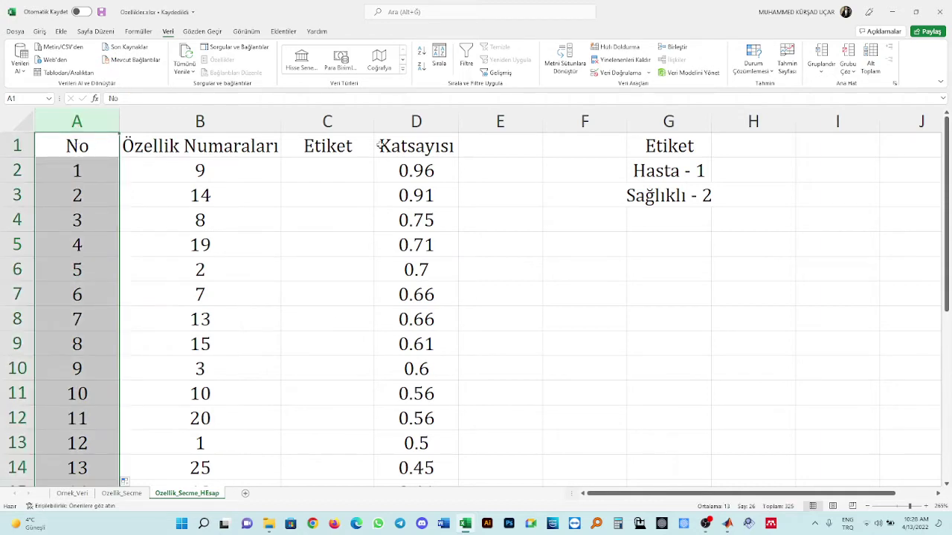
Examine the feature numbers alongside their coefficients from the highest-ranked row down to the last row
drag(419, 170, 244, 173)
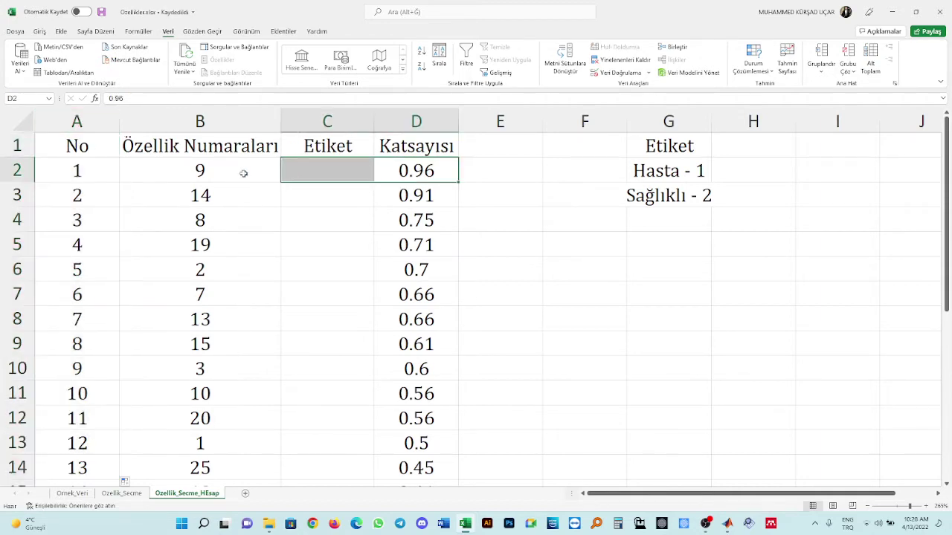
click(244, 173)
ctrl+click(440, 172)
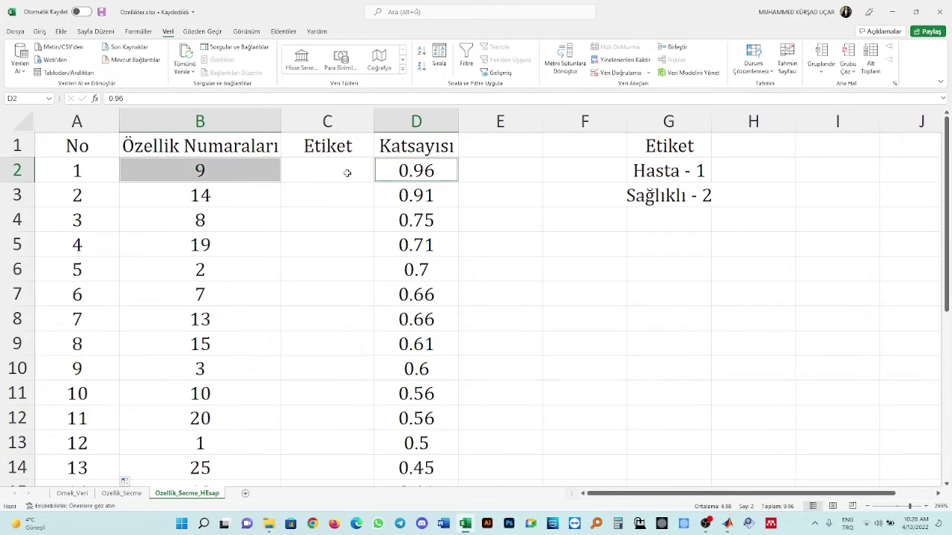
click(234, 197)
click(441, 193)
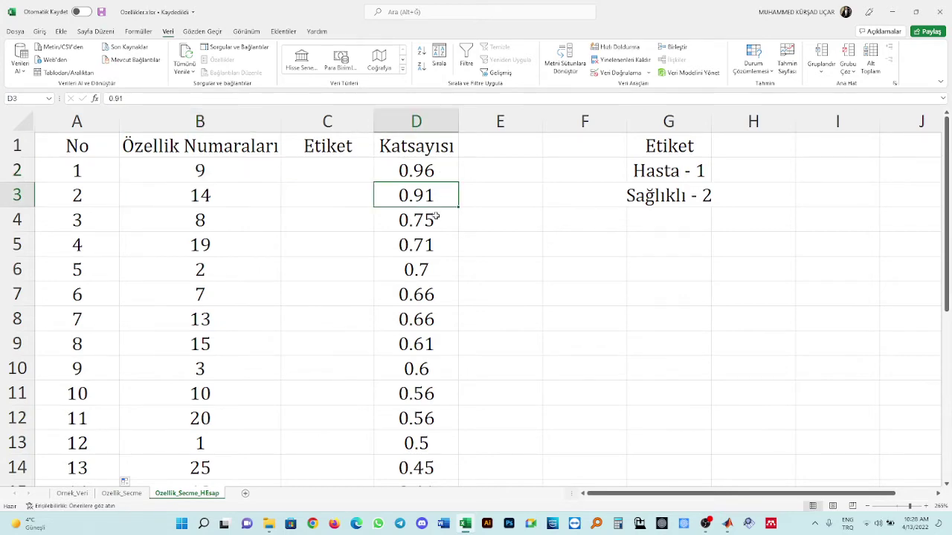
click(428, 370)
scroll(431, 372, down, 5)
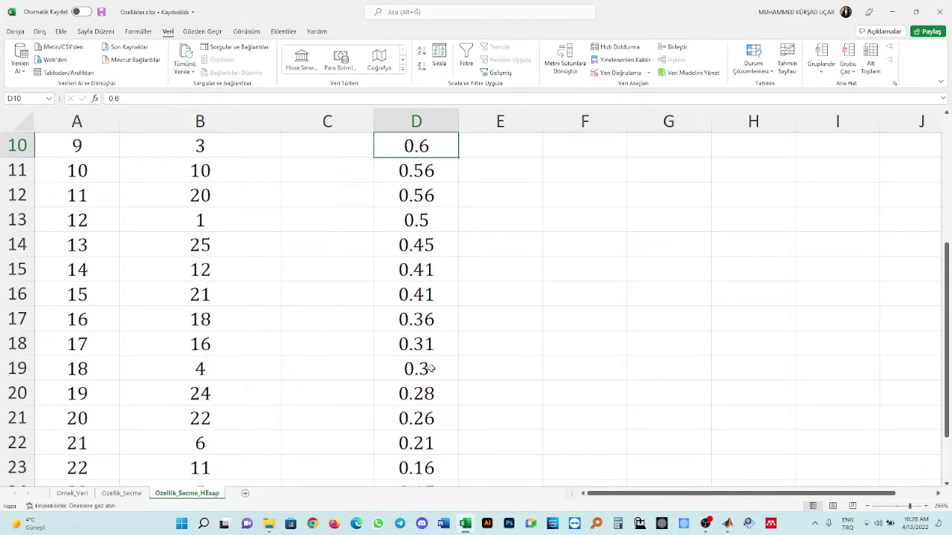
click(432, 394)
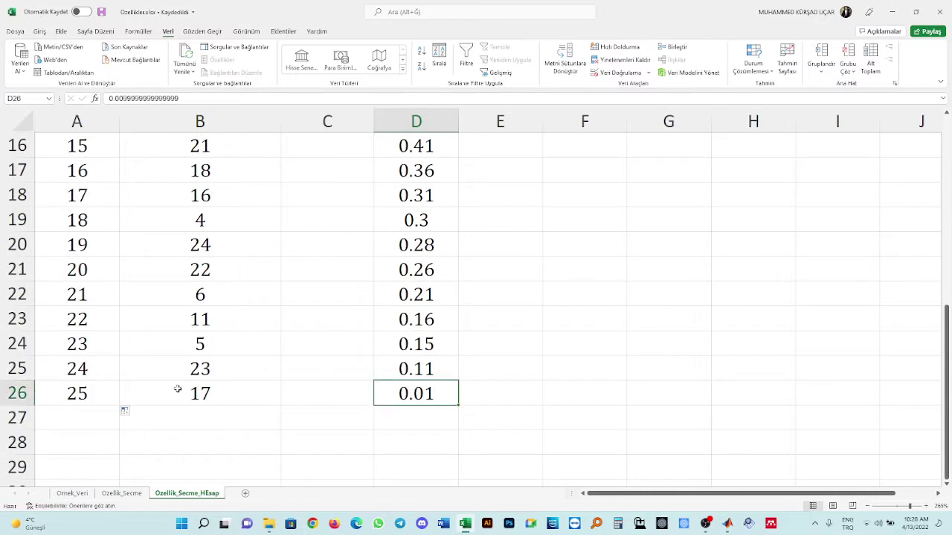
drag(178, 389, 399, 390)
click(313, 396)
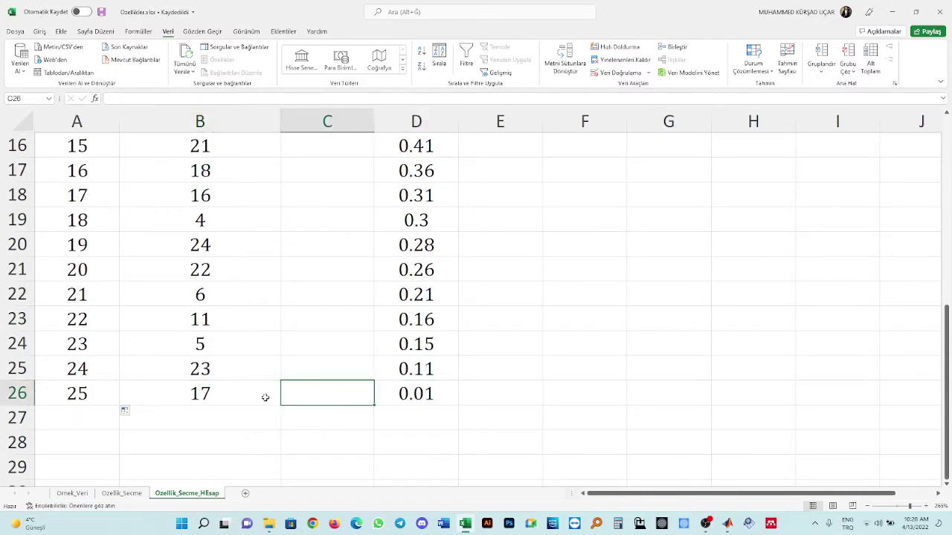
drag(256, 394, 422, 394)
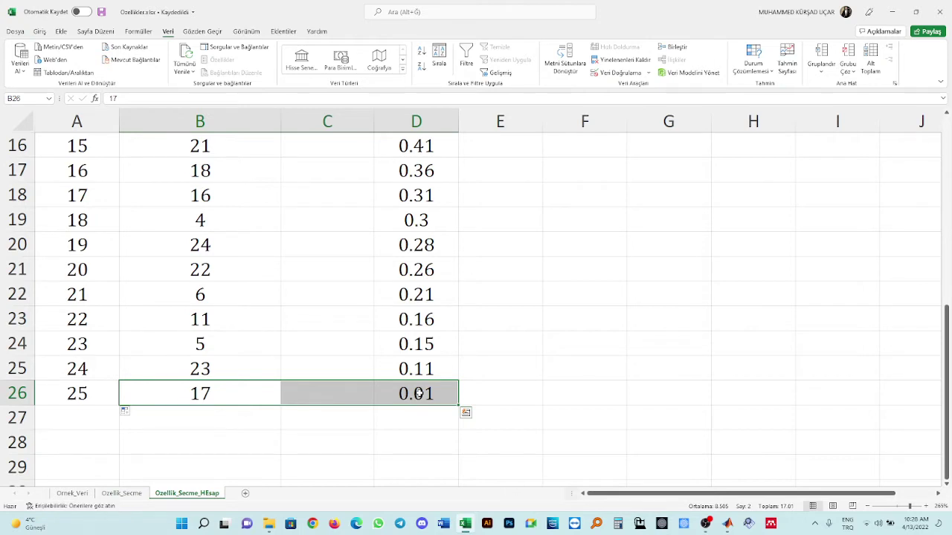
click(327, 398)
drag(219, 394, 443, 394)
drag(235, 389, 415, 400)
scroll(446, 338, up, 5)
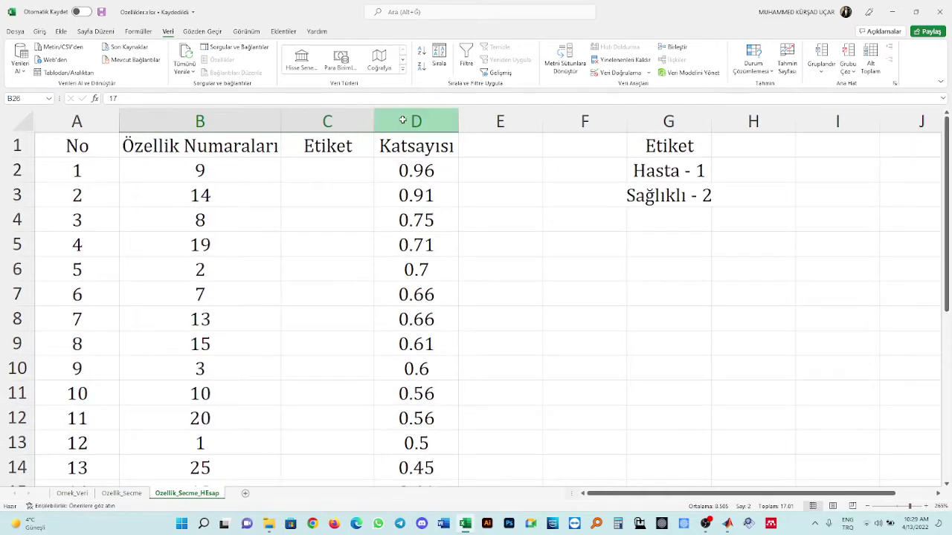
Review the Katsayısı column and the five lowest-ranked features in rows 22 to 26
click(417, 121)
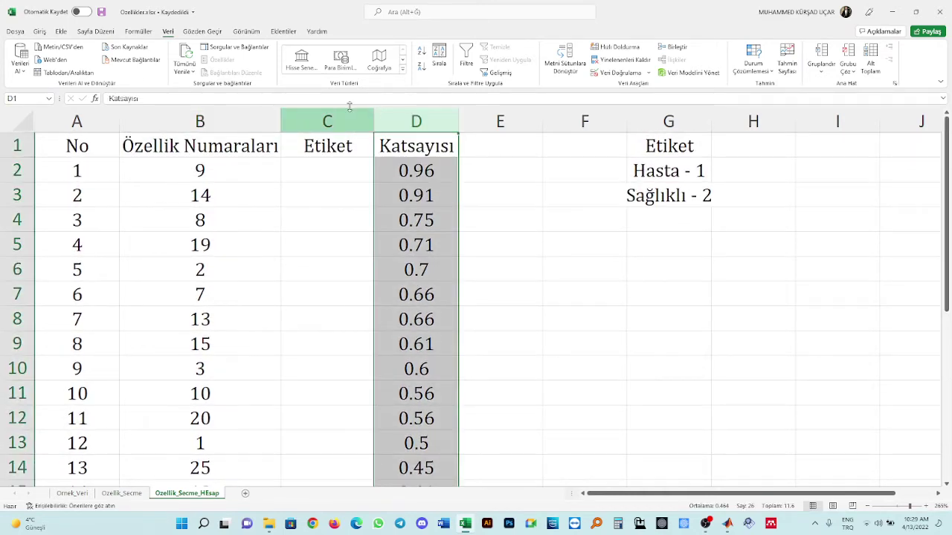
click(212, 186)
click(418, 171)
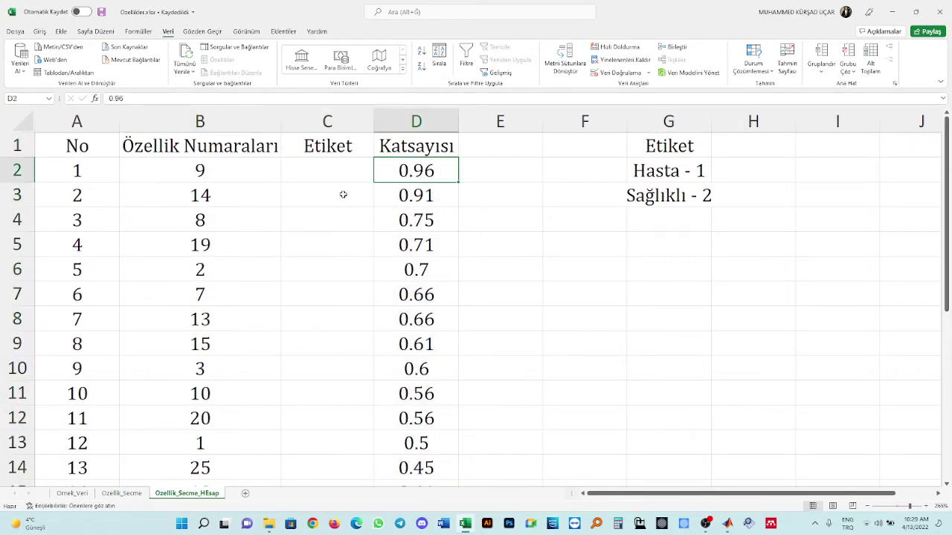
click(418, 119)
click(423, 219)
scroll(423, 222, down, 2)
scroll(422, 222, down, 4)
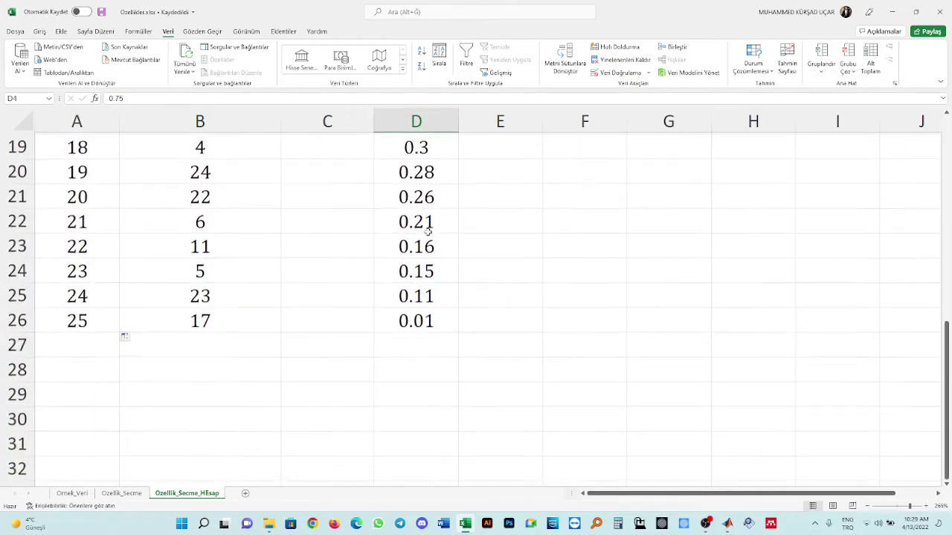
drag(418, 318, 181, 217)
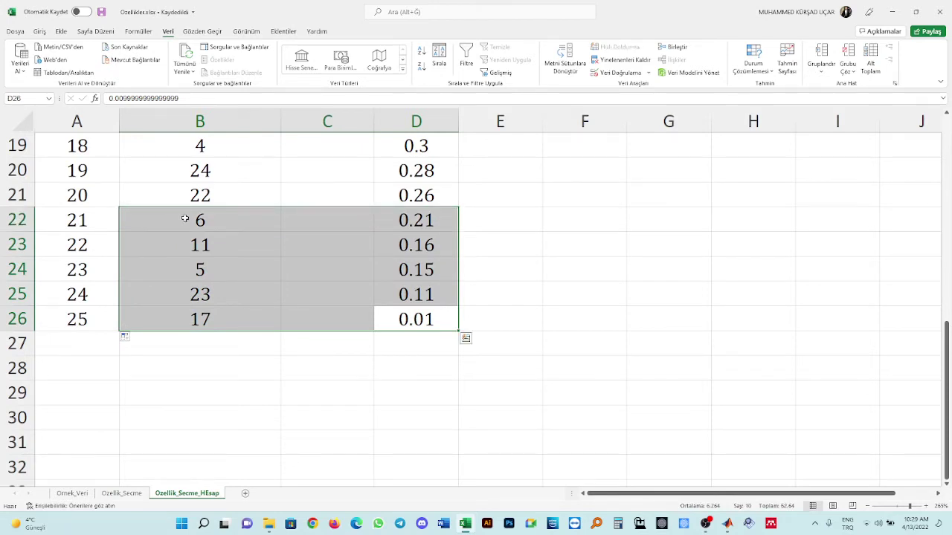
drag(17, 318, 8, 215)
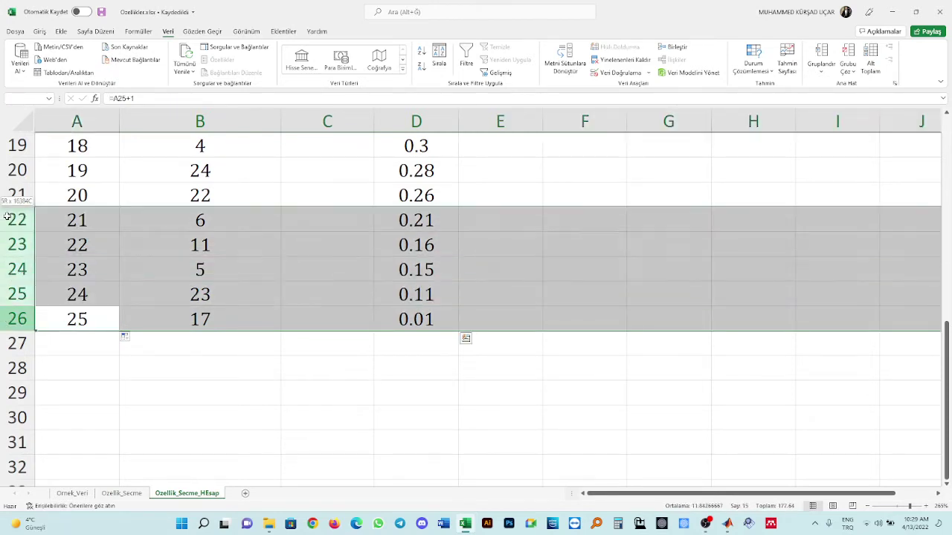
click(382, 248)
scroll(374, 195, up, 6)
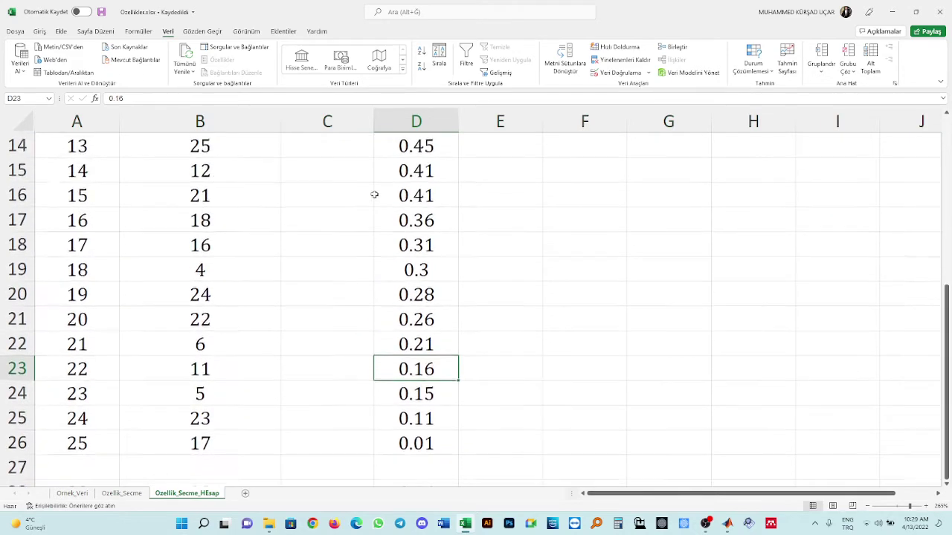
drag(416, 120, 109, 113)
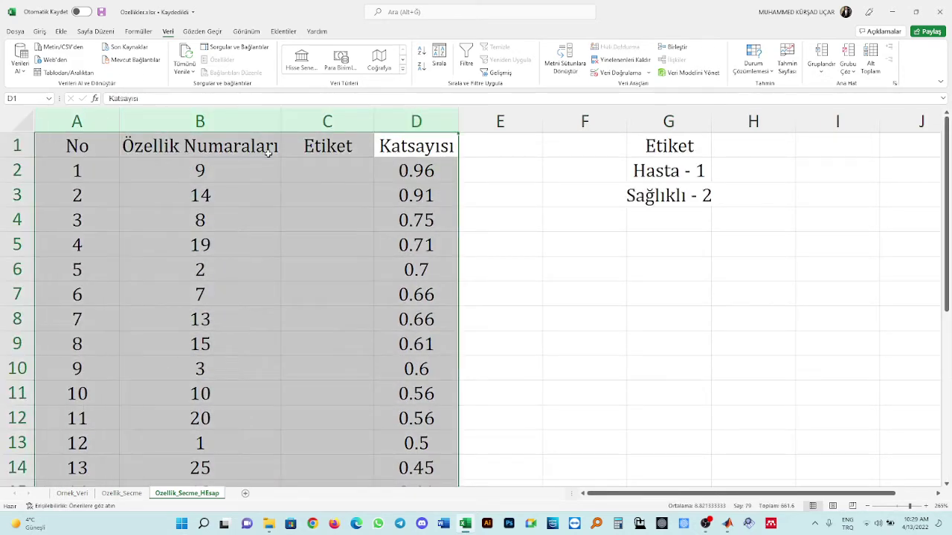
Examine the order of the top-ranked feature numbers in B2:B10
click(227, 168)
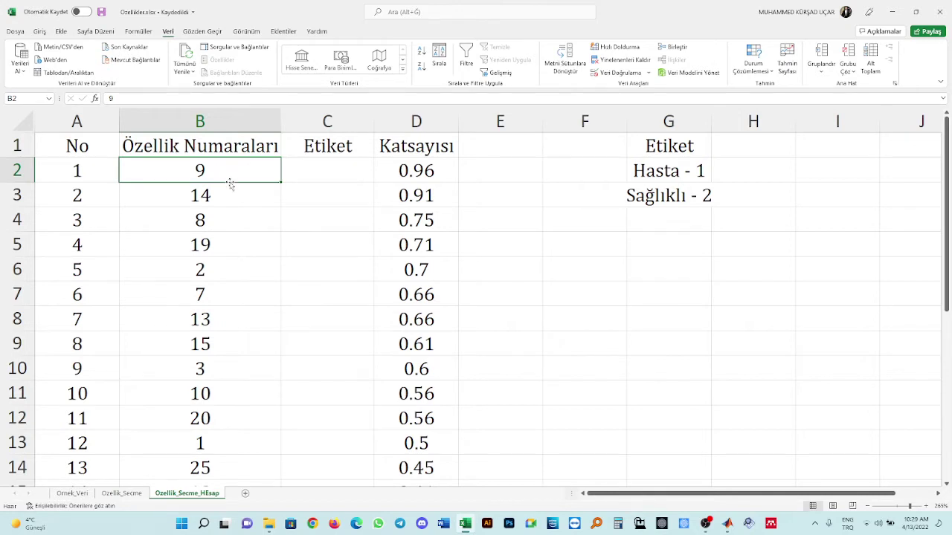
click(226, 192)
click(229, 220)
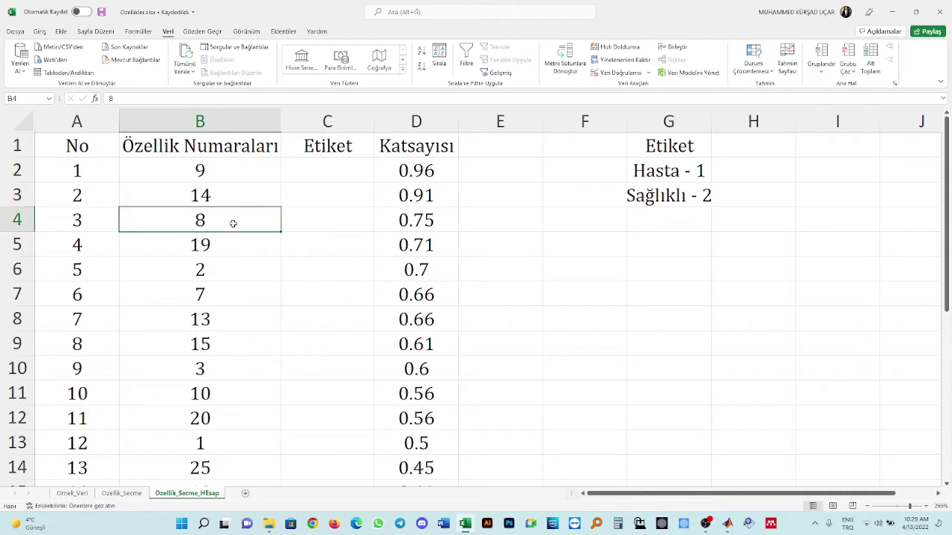
click(235, 244)
click(236, 270)
click(236, 293)
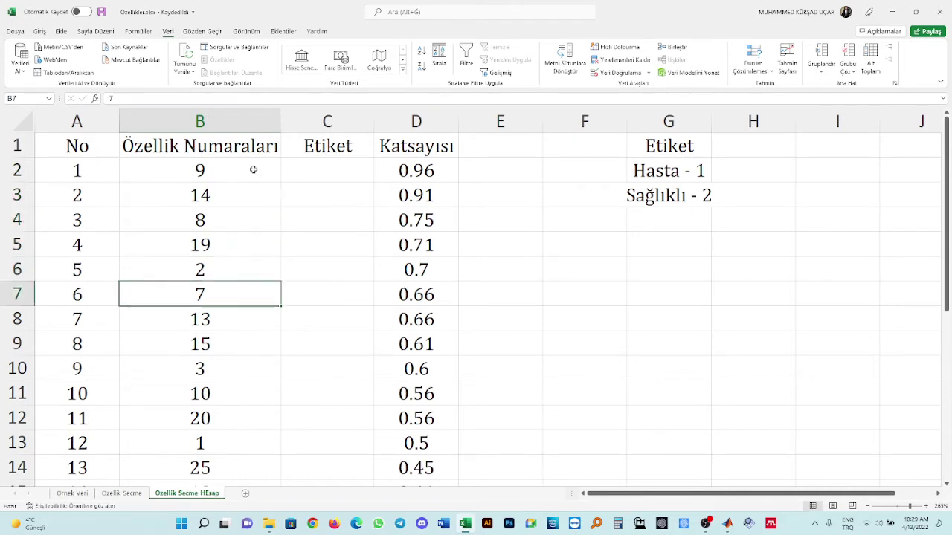
drag(253, 169, 234, 369)
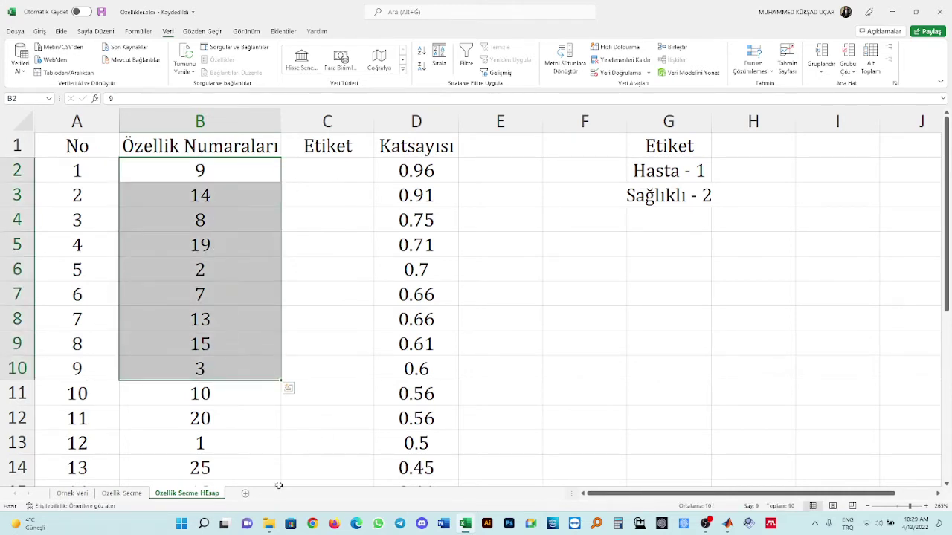
Add a new worksheet and name it Secilmis_Ozellikler
click(246, 495)
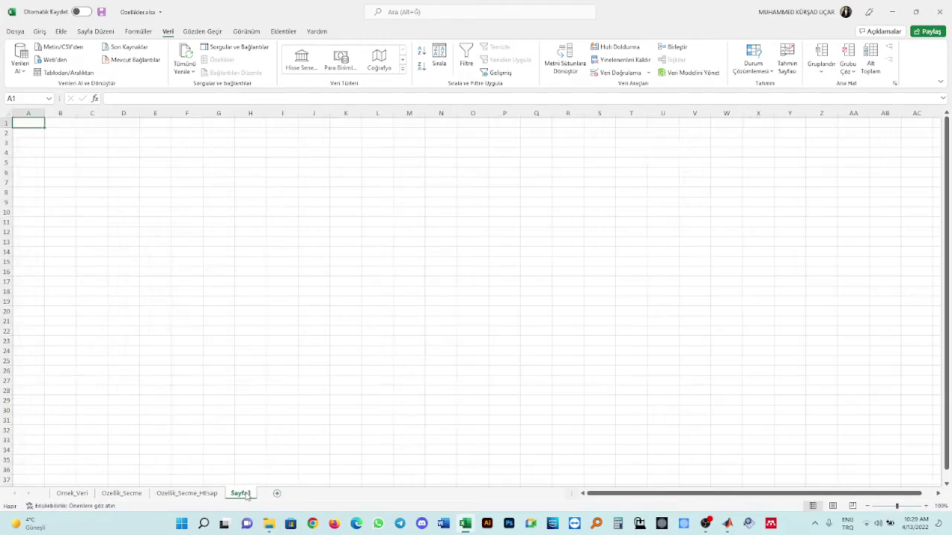
text(sECİLİ)
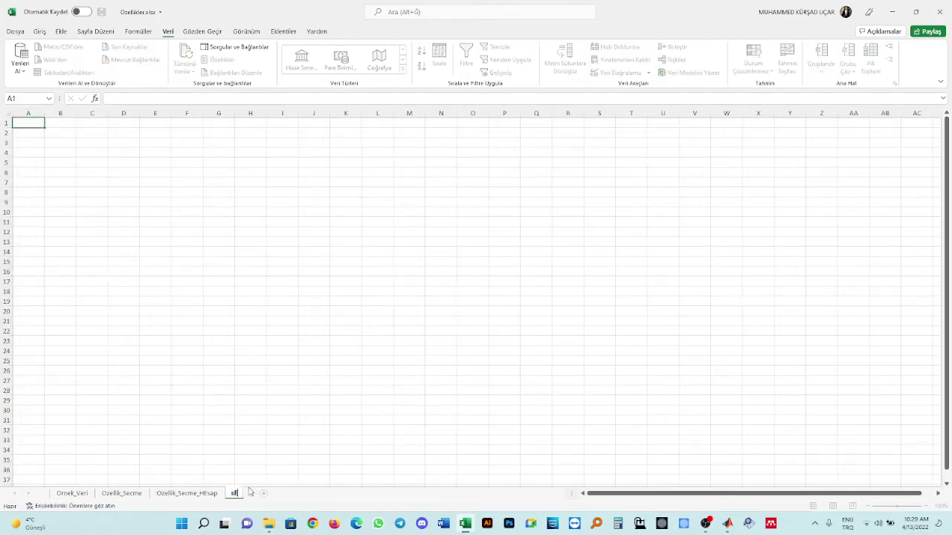
key(BackSpace)
key(BackSpace)
key(BackSpace)
key(BackSpace)
key(BackSpace)
key(BackSpace)
text(Secili)
text(is_Ozellikler)
key(Return)
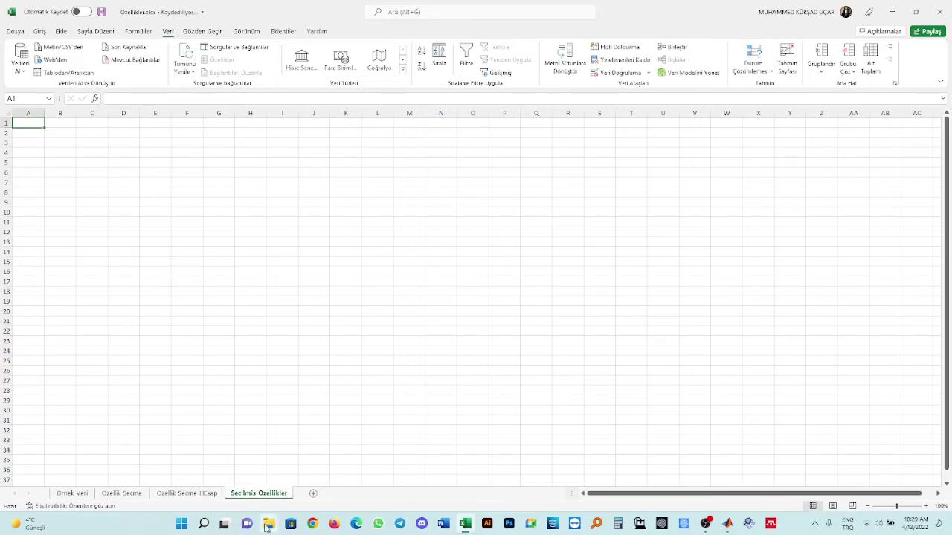
Copy the ranked feature numbers B2:B26 from the Ozellik_Secme_HEsap sheet and return to Secilmis_Ozellikler
click(186, 492)
click(254, 171)
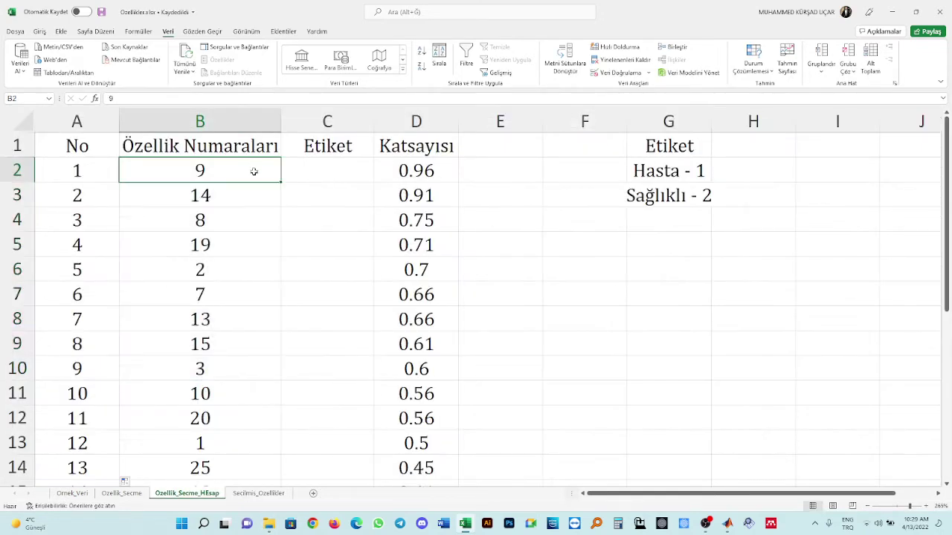
scroll(250, 197, down, 5)
shift+click(219, 396)
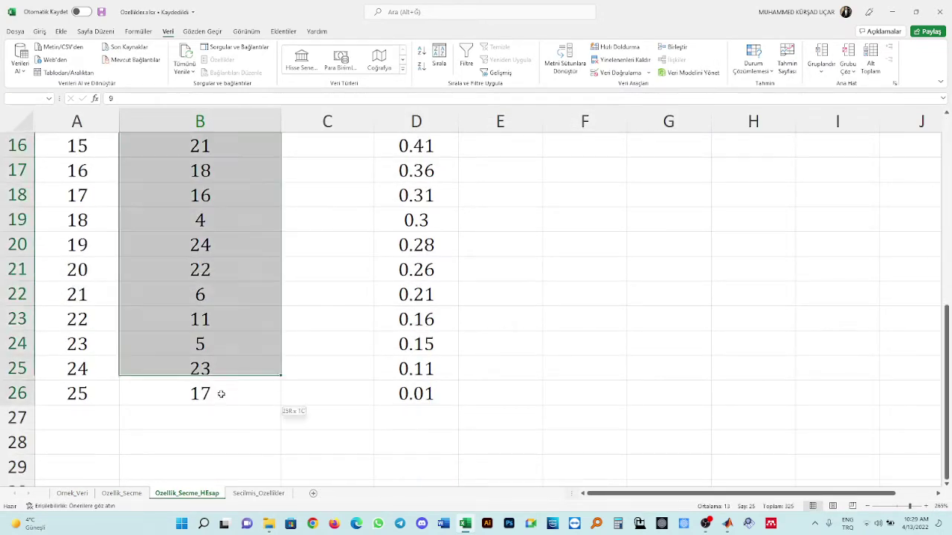
key(ctrl+c)
click(258, 493)
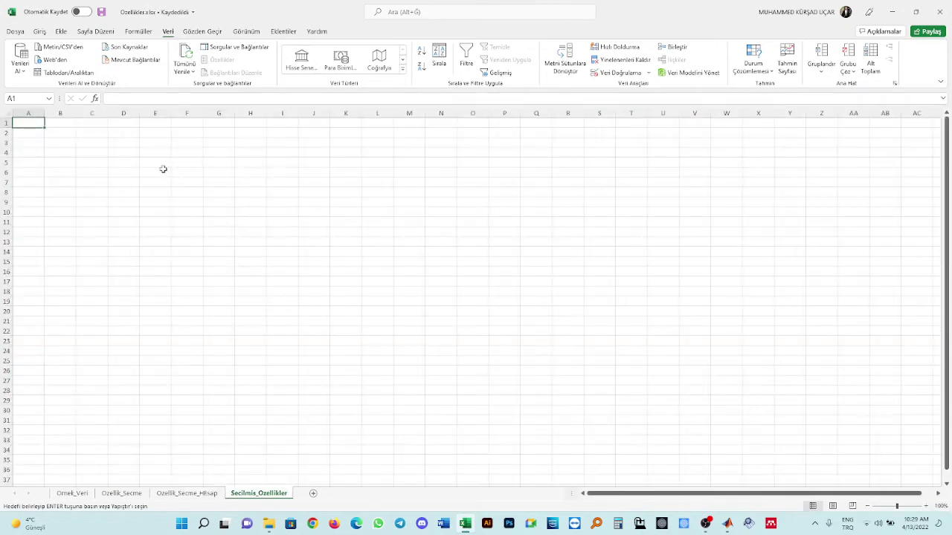
Enter the heading Seçilmiş Özellikler in B1 and fit column B to its width
click(61, 123)
text(Se)
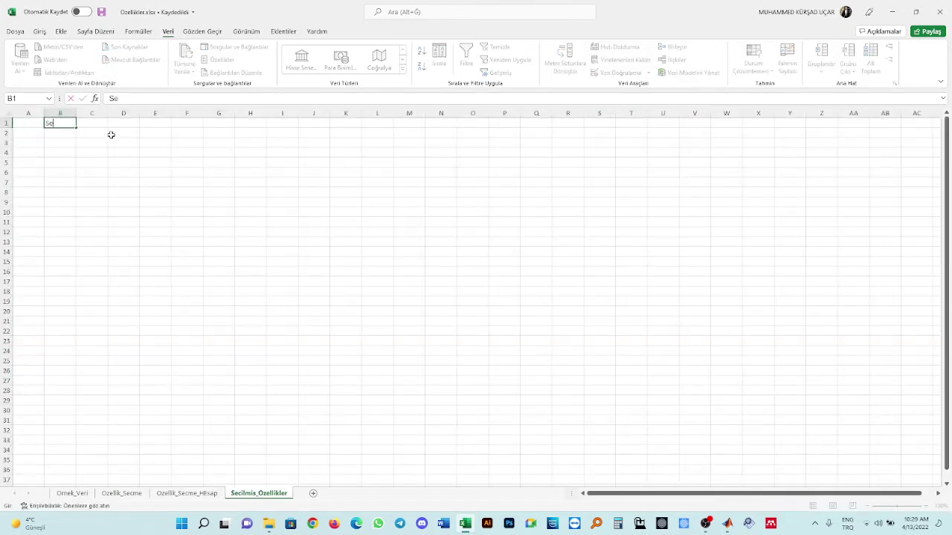
text(çilmiş Ozellikler)
key(Return)
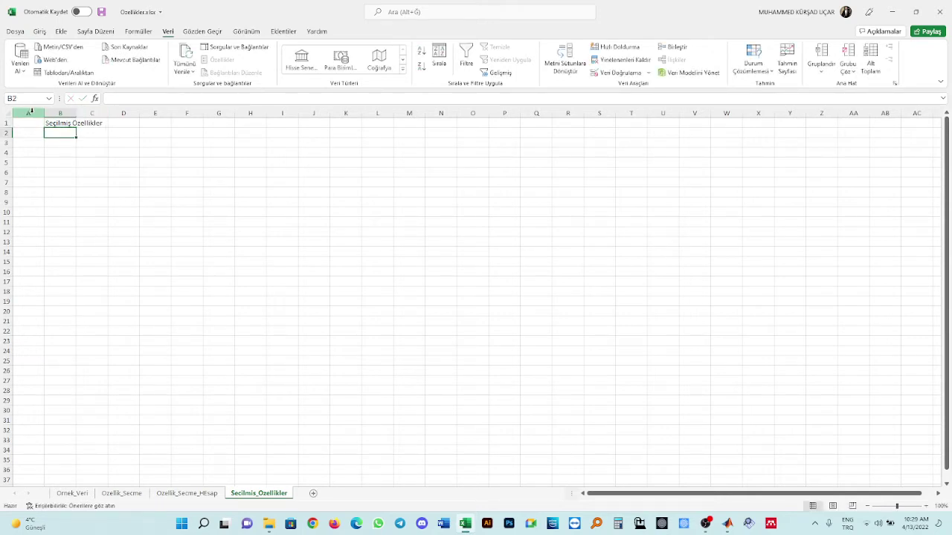
click(79, 112)
double_click(79, 112)
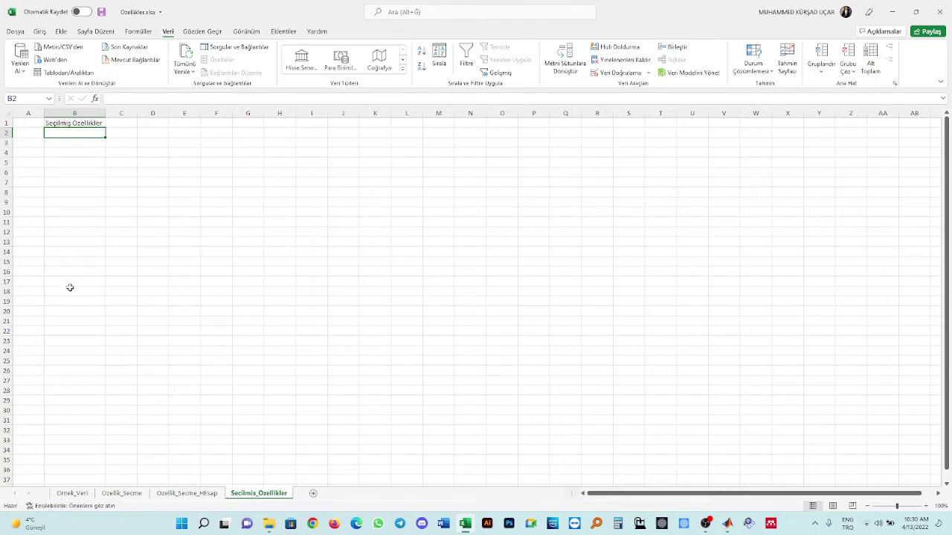
Copy the ranked feature numbers from Ozellik_Secme_HEsap again and paste them transposed into Secilmis_Ozellikler starting at B25
right_click(76, 361)
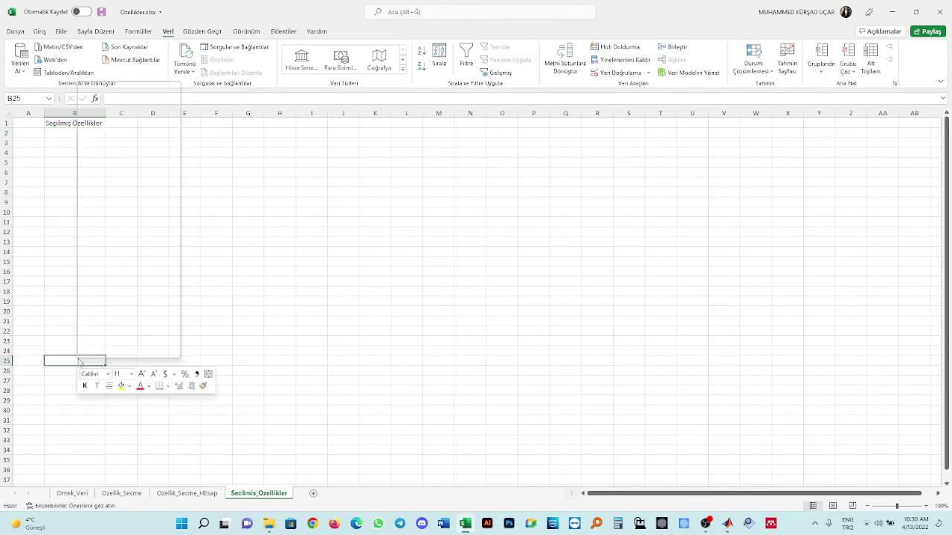
key(Escape)
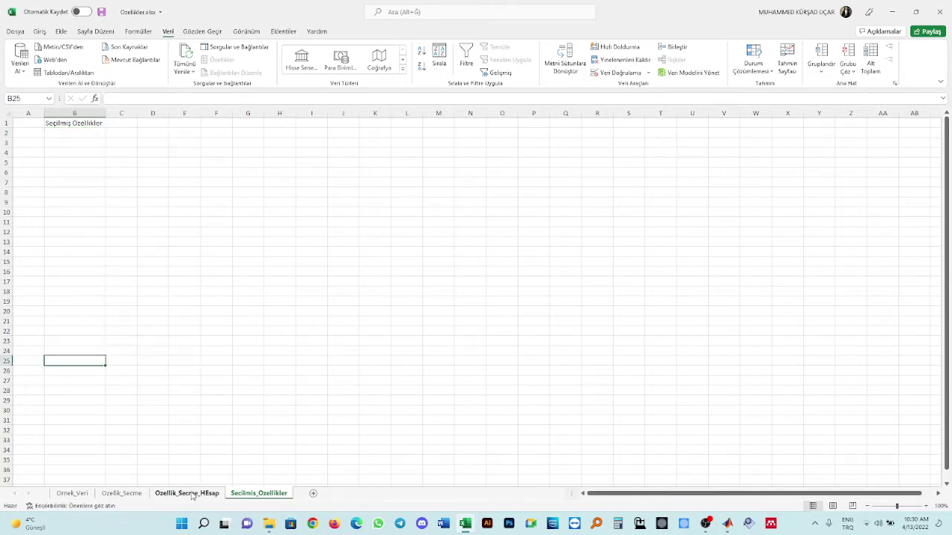
click(186, 493)
click(257, 494)
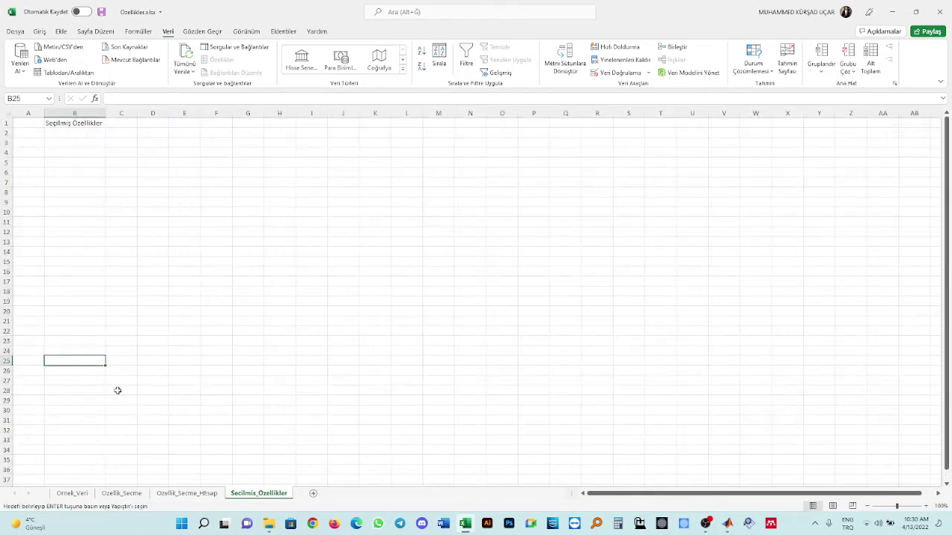
right_click(77, 361)
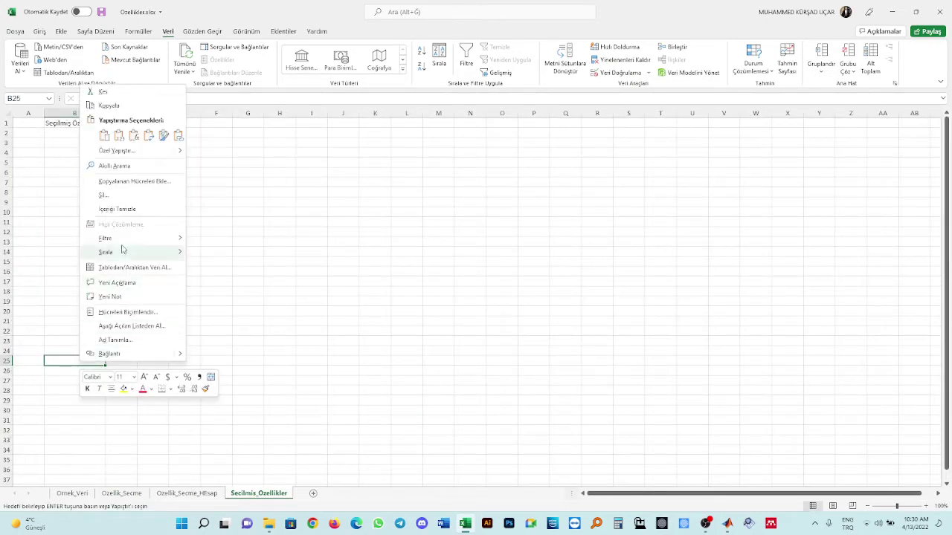
click(149, 134)
click(287, 330)
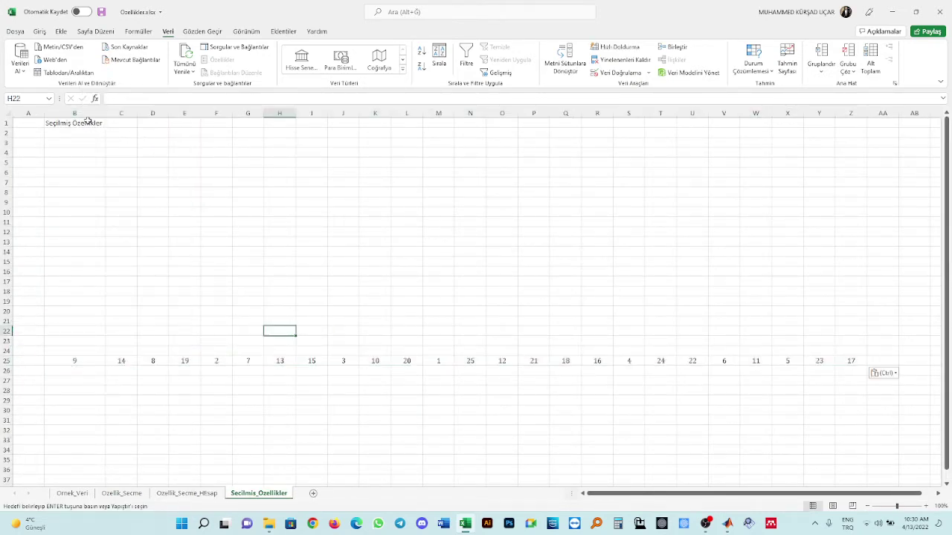
Fit the width of all columns on the Secilmis_Ozellikler sheet to their contents
click(88, 121)
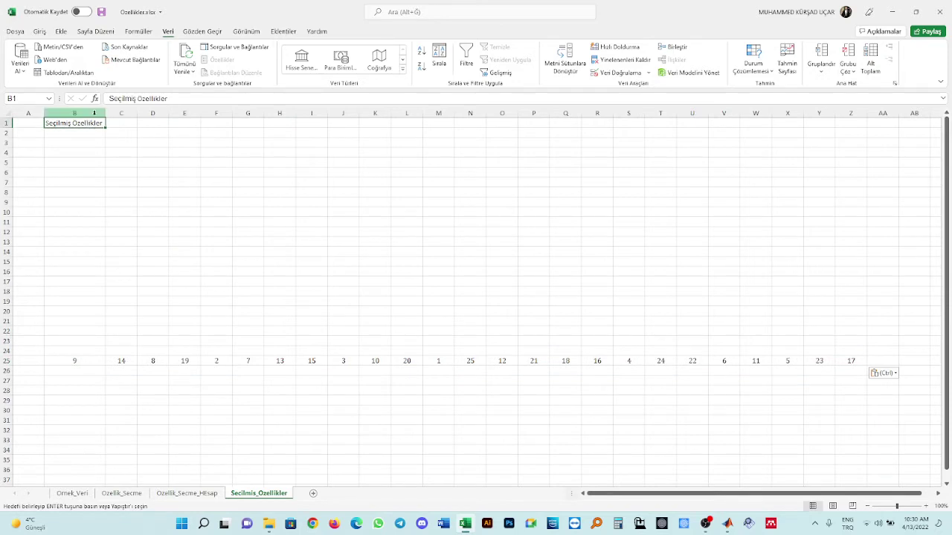
click(7, 110)
double_click(137, 113)
click(120, 351)
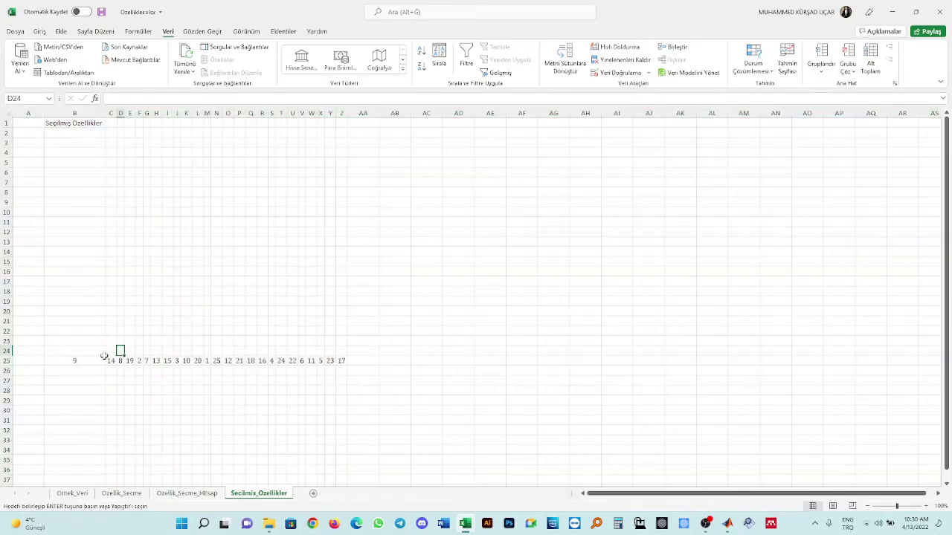
Insert a new column before column A to make room for a second label column
click(29, 360)
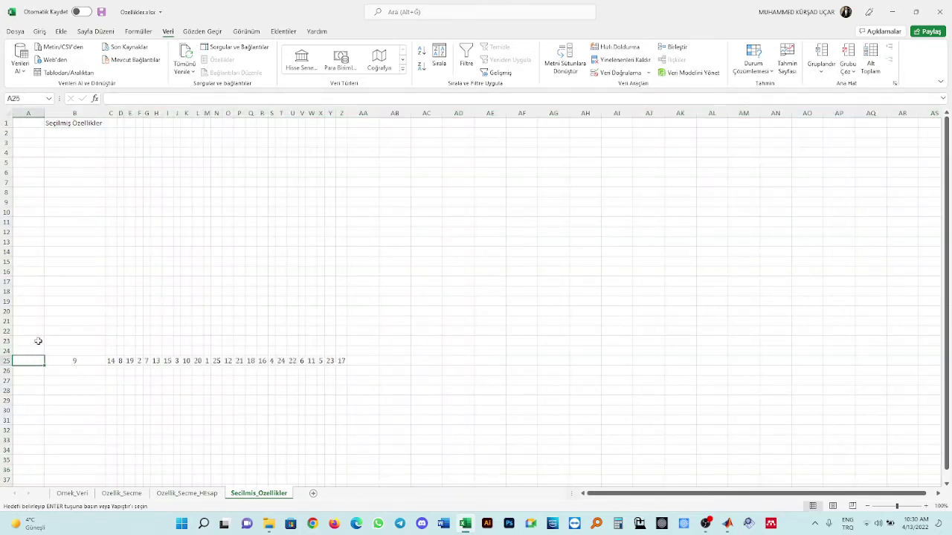
click(33, 113)
right_click(36, 113)
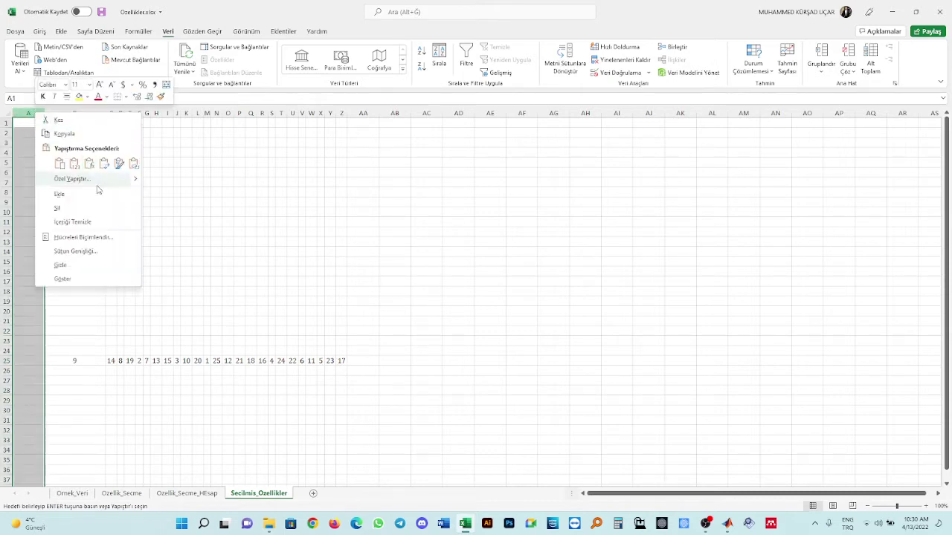
click(82, 193)
Enter the feature count 25 in B25 and the column heading ÖS in B1
click(62, 358)
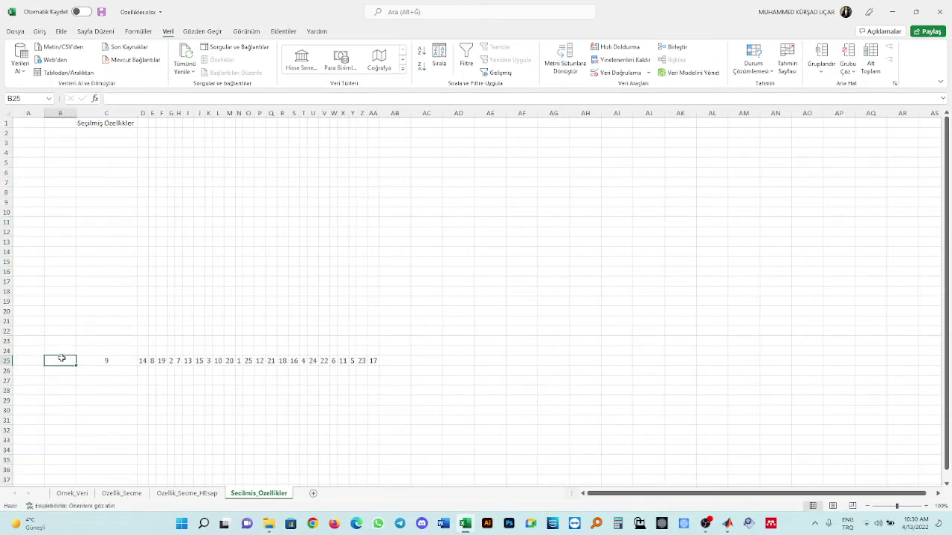
text(25)
key(Return)
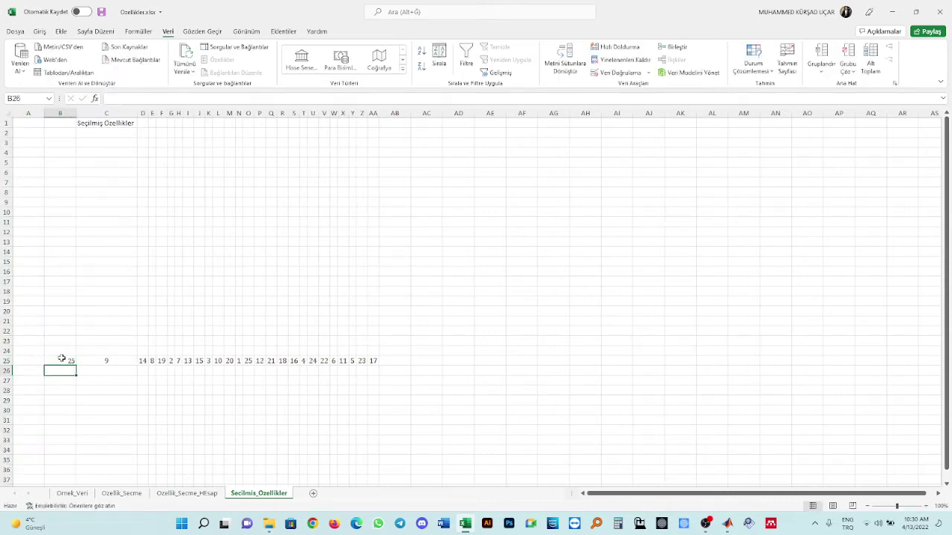
click(73, 123)
text(ÖS)
click(72, 379)
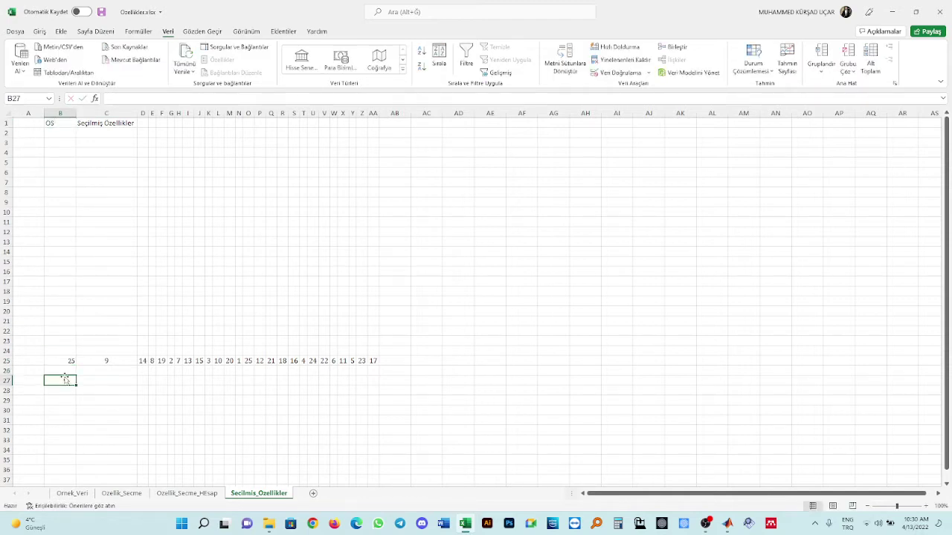
Merge and center A26:AA26 below the feature row and enter the note ÖS Özellik Syaısı
drag(20, 370, 375, 371)
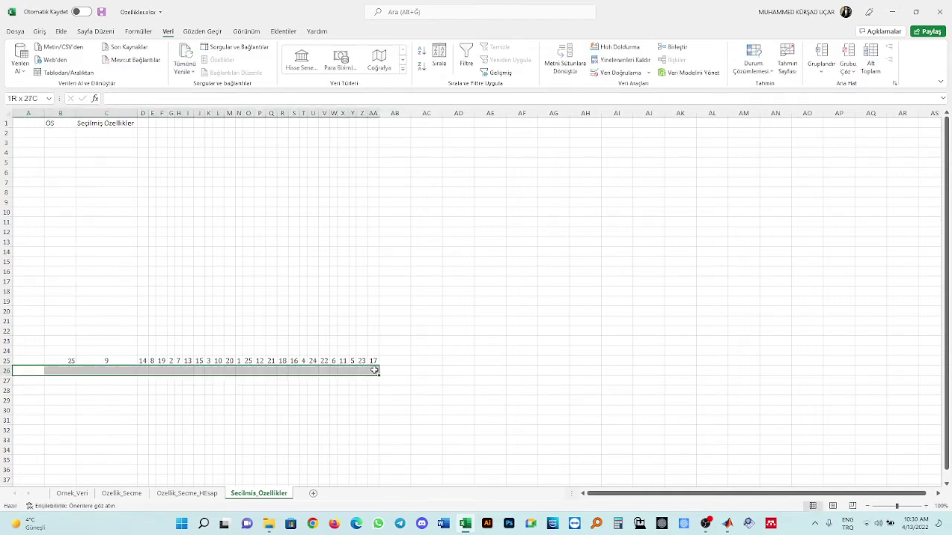
click(39, 31)
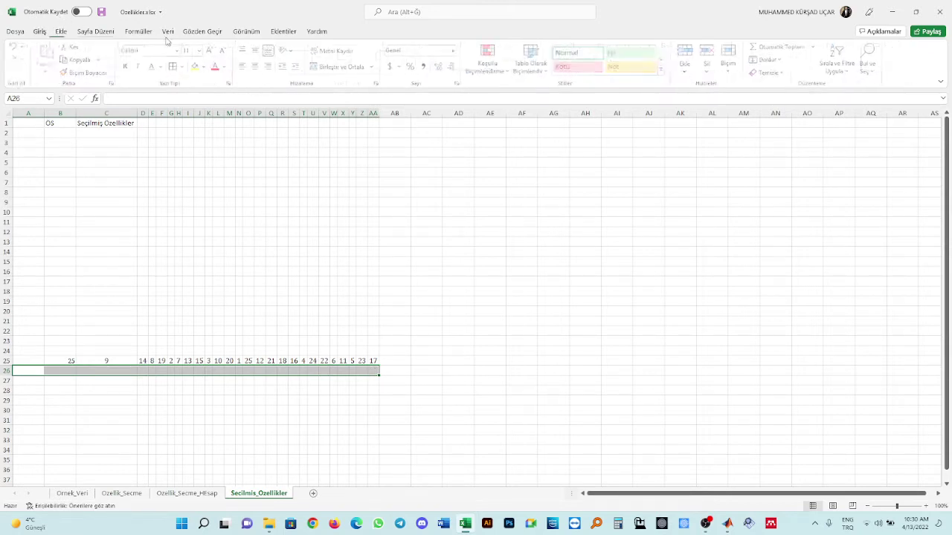
click(331, 69)
text(ÖS Özellik Syaısı)
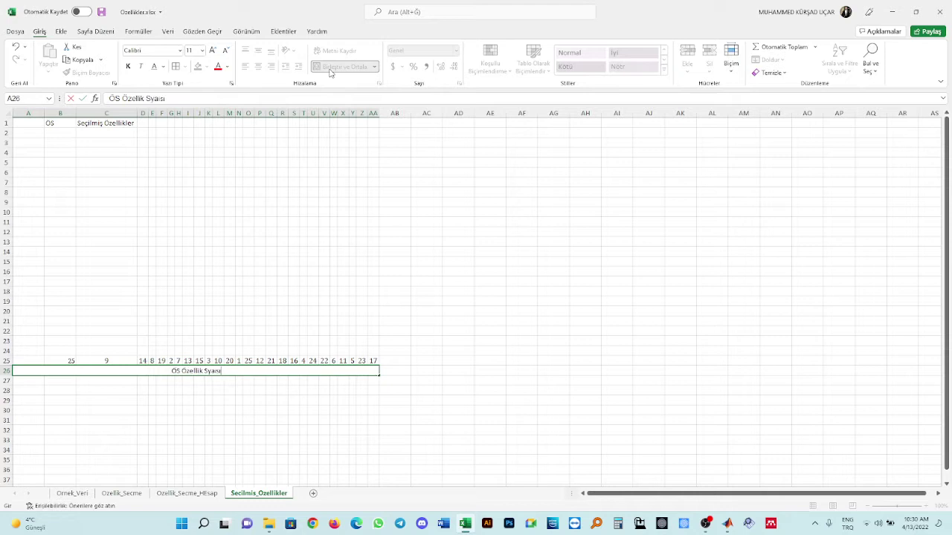
key(Return)
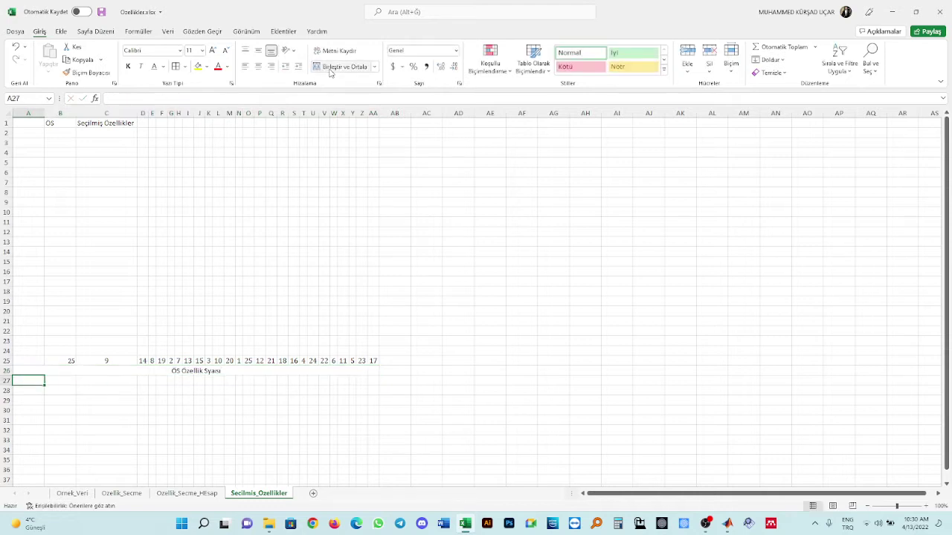
Correct the spelling in the merged row 26 note so it reads ÖS Özellik Sayısı
click(222, 369)
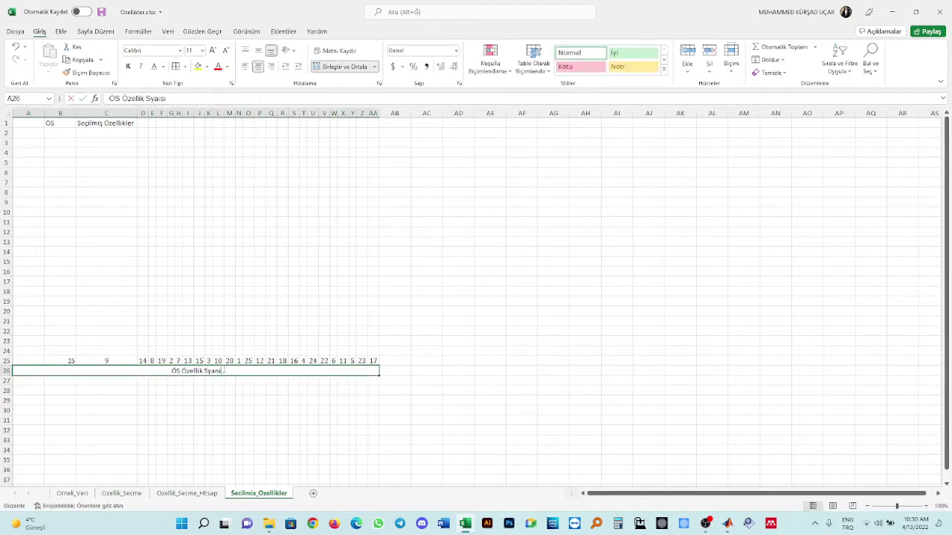
double_click(221, 369)
double_click(214, 369)
text(Sayısı)
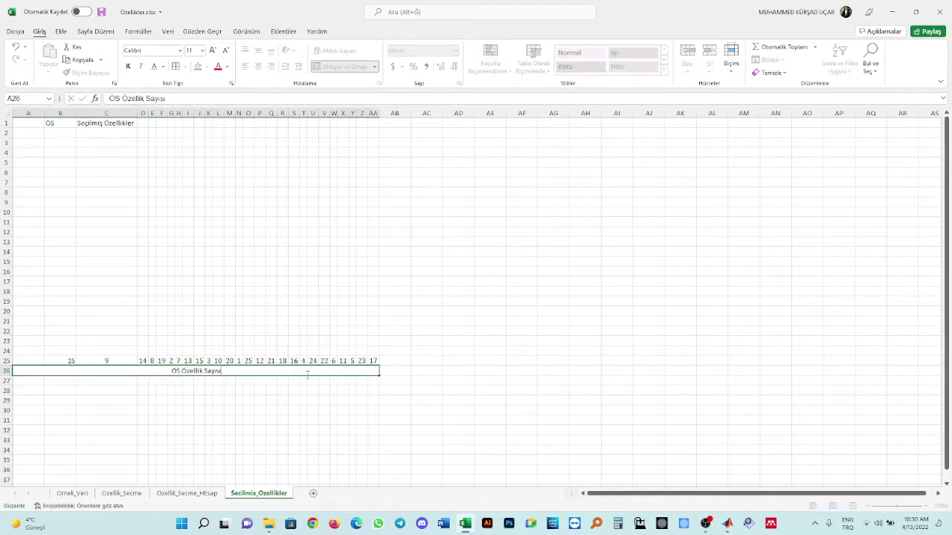
key(Return)
Enter the column heading ÖY in A1, beside the ÖS heading
click(122, 359)
drag(122, 359, 376, 361)
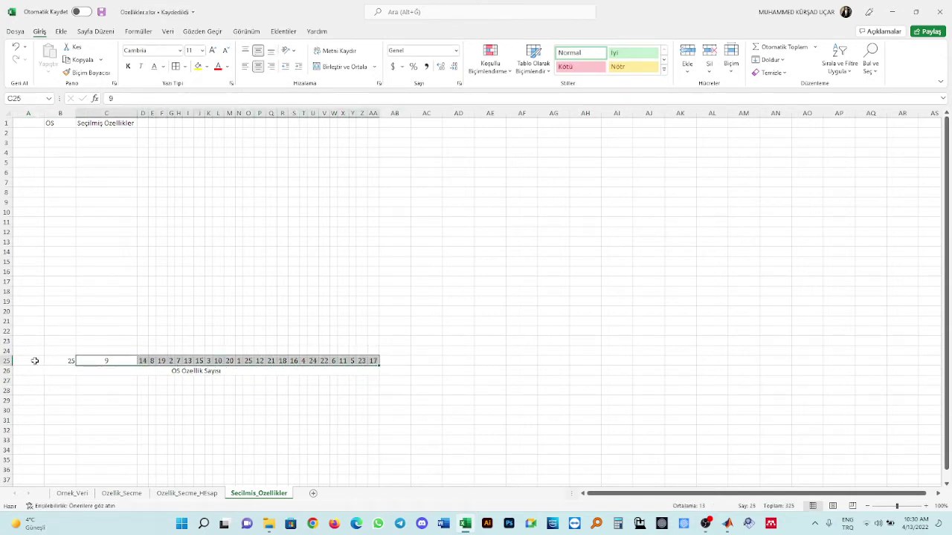
click(34, 360)
click(28, 122)
text(Ö)
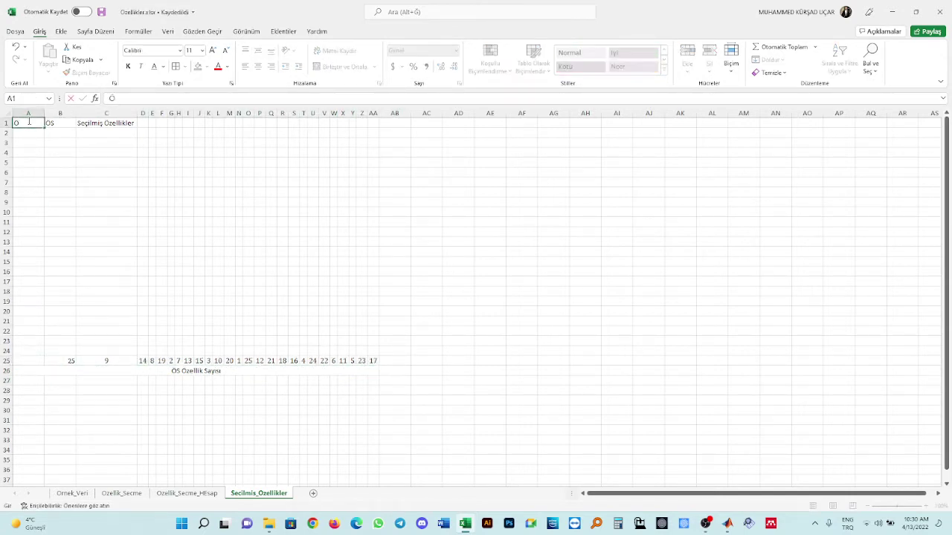
key(Escape)
ctrl+scroll(350, 221, up, 6)
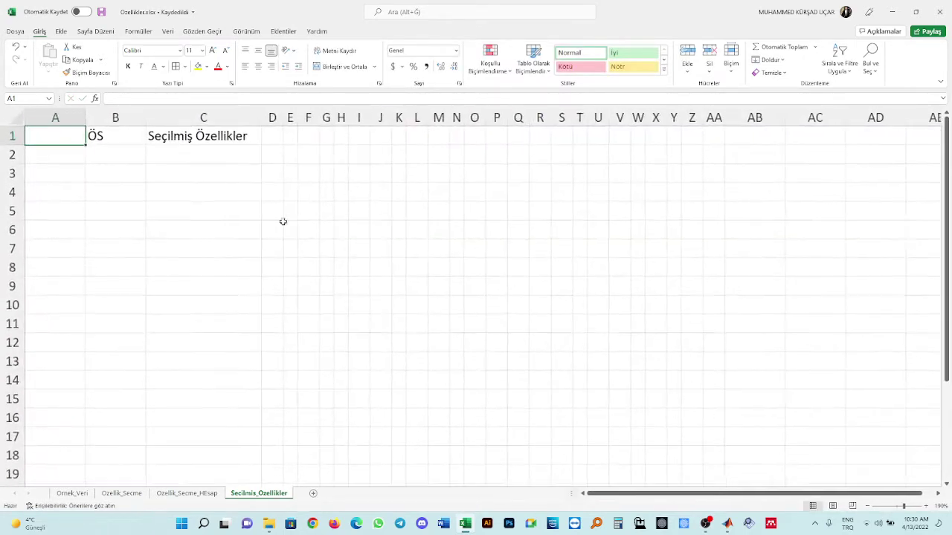
text(ÖY)
key(Return)
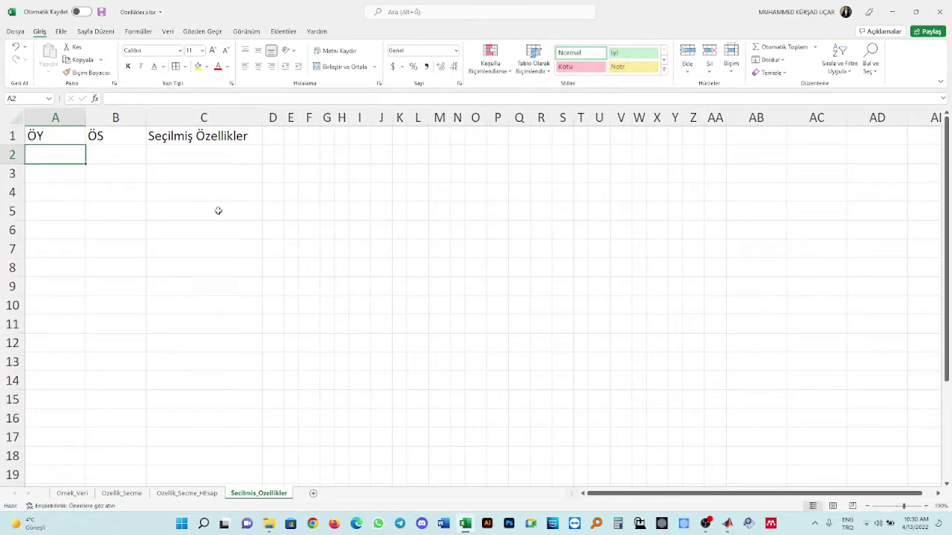
Extend the merged note in row 26 to read ÖS Özellik Sayısı, ÖY Özellik Yüzdesi
scroll(218, 211, down, 3)
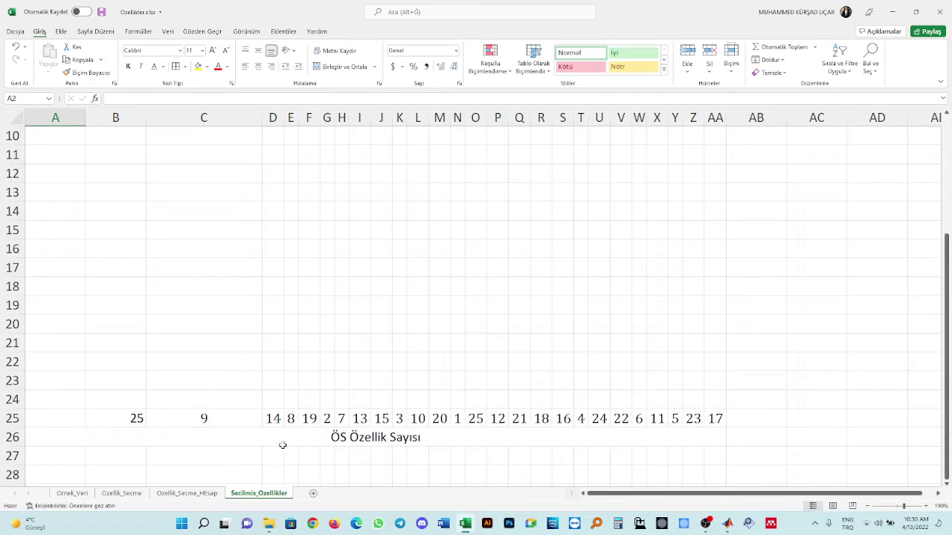
double_click(453, 440)
text(, )
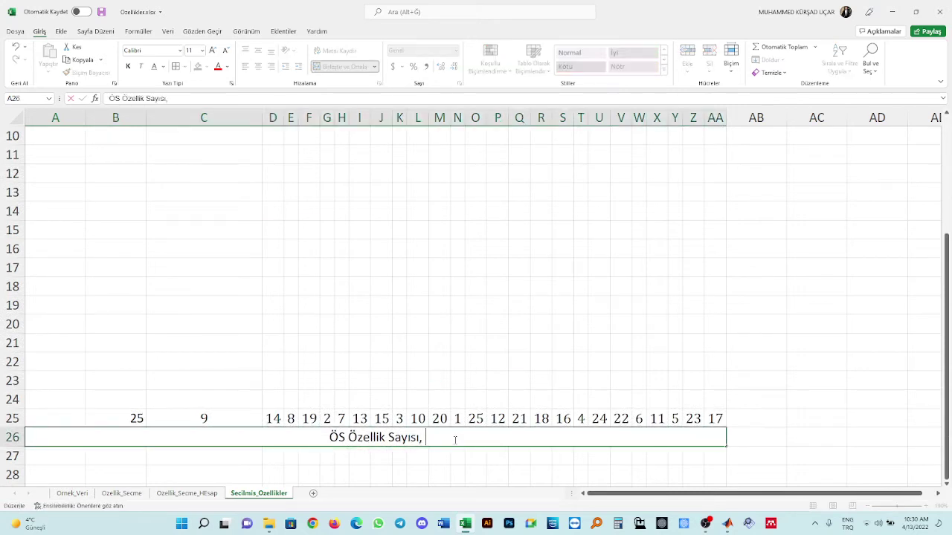
text(ÖY Özellik)
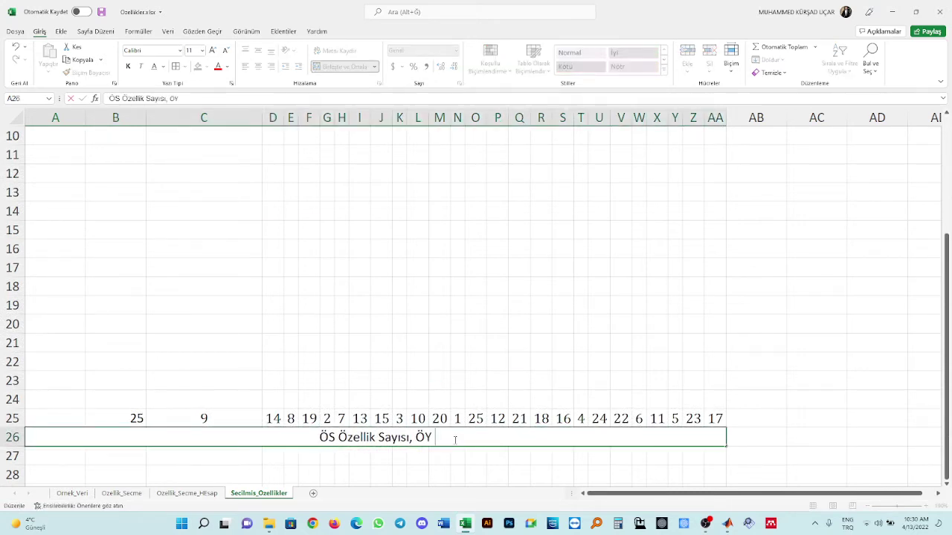
text( Yüzdesi)
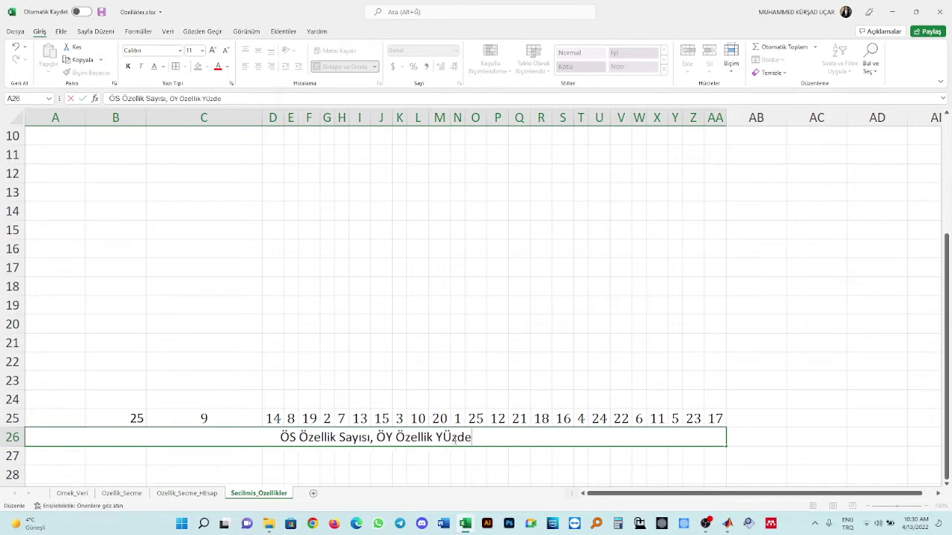
key(Return)
Enter the percentage 100 in A25 under ÖY and save the workbook
click(64, 418)
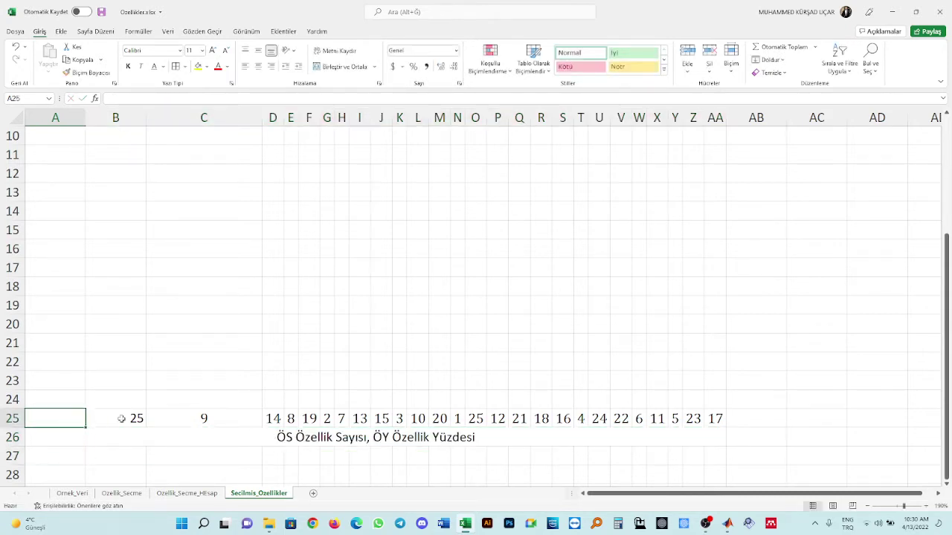
text(100)
key(Return)
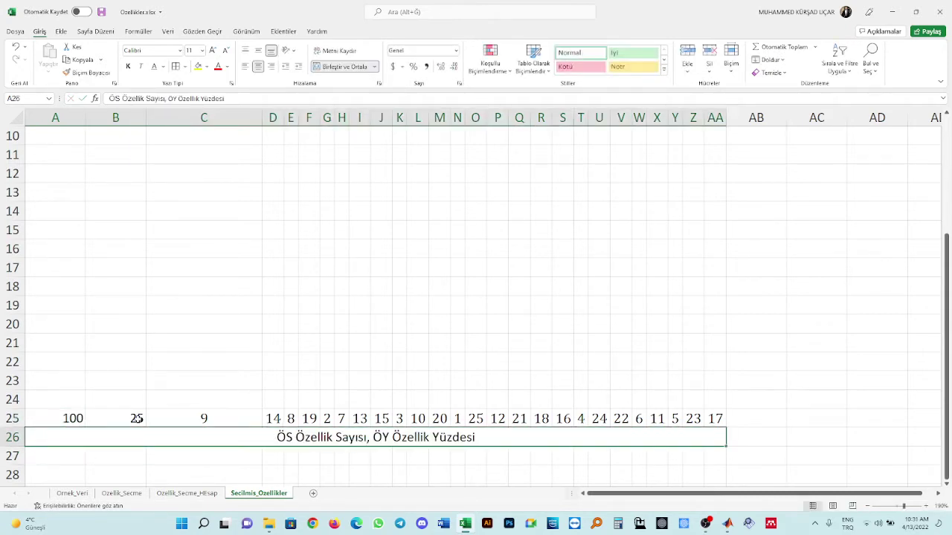
key(ctrl+s)
Set the whole sheet's font to Cambria and center all cells vertically and horizontally
click(13, 118)
click(142, 50)
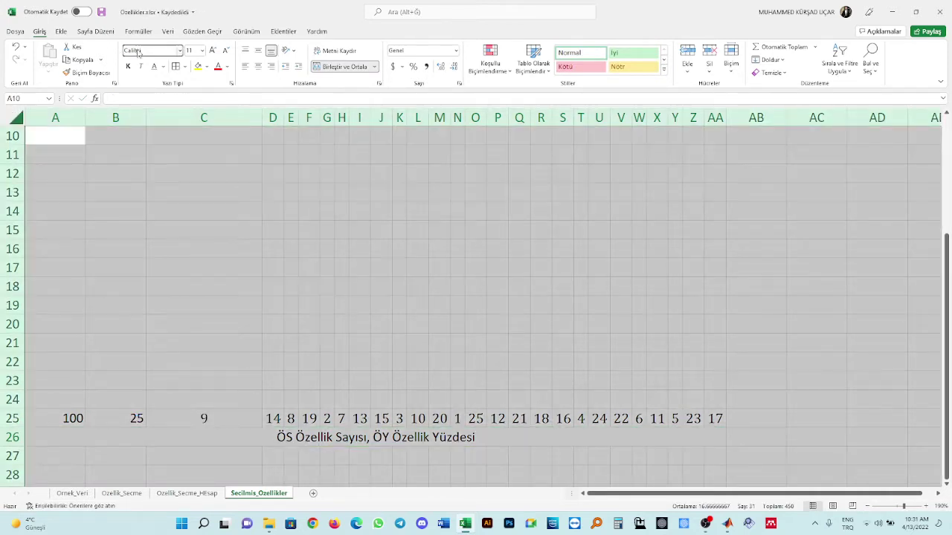
text(Cambria)
key(Return)
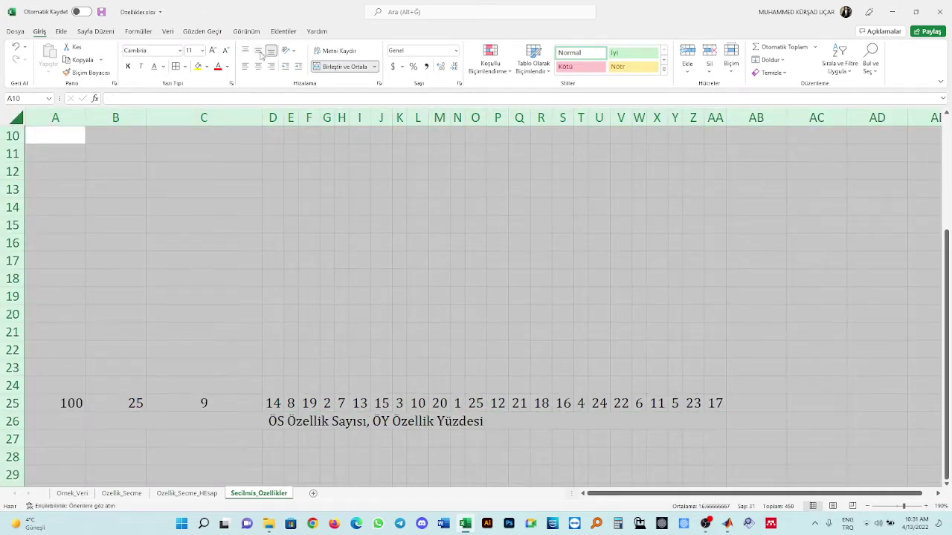
click(257, 50)
click(258, 67)
click(212, 172)
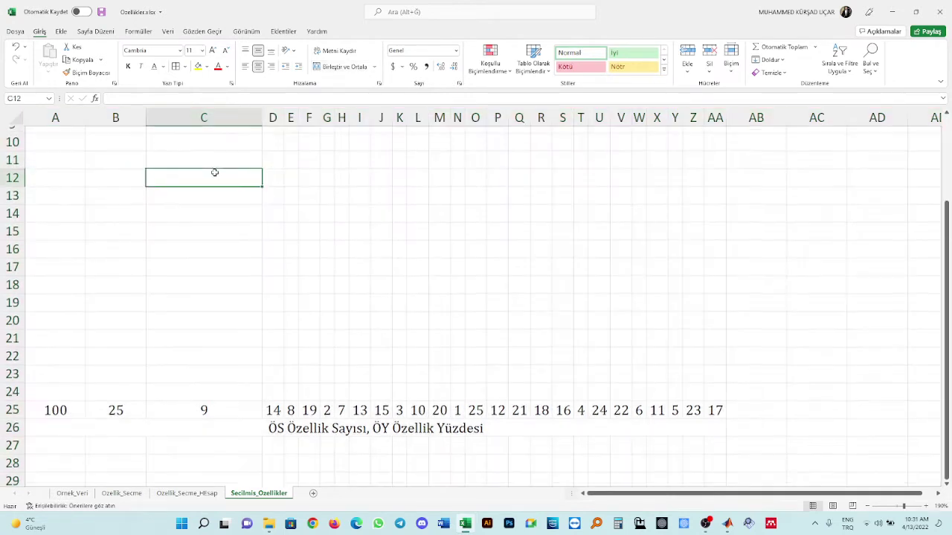
Merge and center the Seçilmiş Özellikler heading across C1:AA1
scroll(212, 172, up, 3)
key(ctrl+Up)
scroll(501, 194, down, 3)
scroll(595, 174, up, 3)
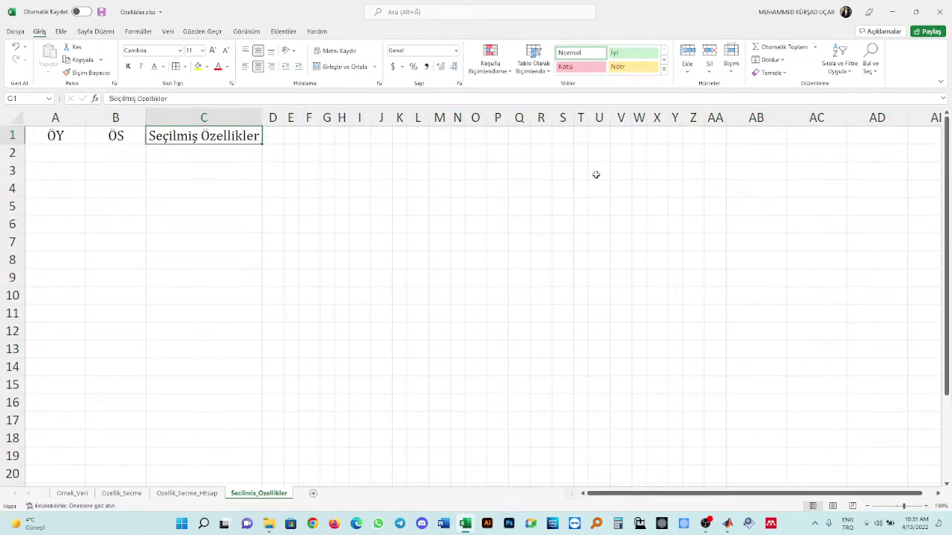
shift+click(711, 132)
click(344, 66)
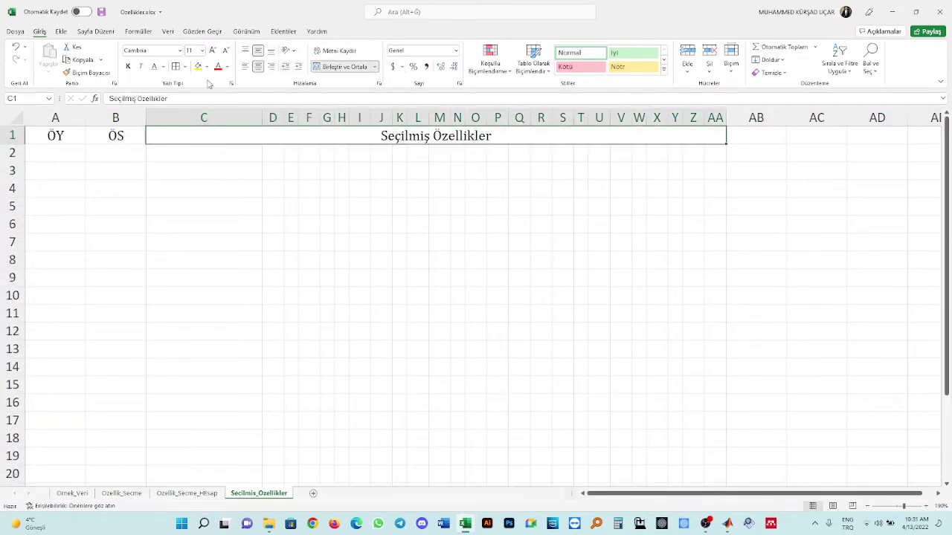
Refit the columns to their contents, narrowing the ÖY, ÖS and first feature columns
click(27, 118)
double_click(85, 118)
click(103, 224)
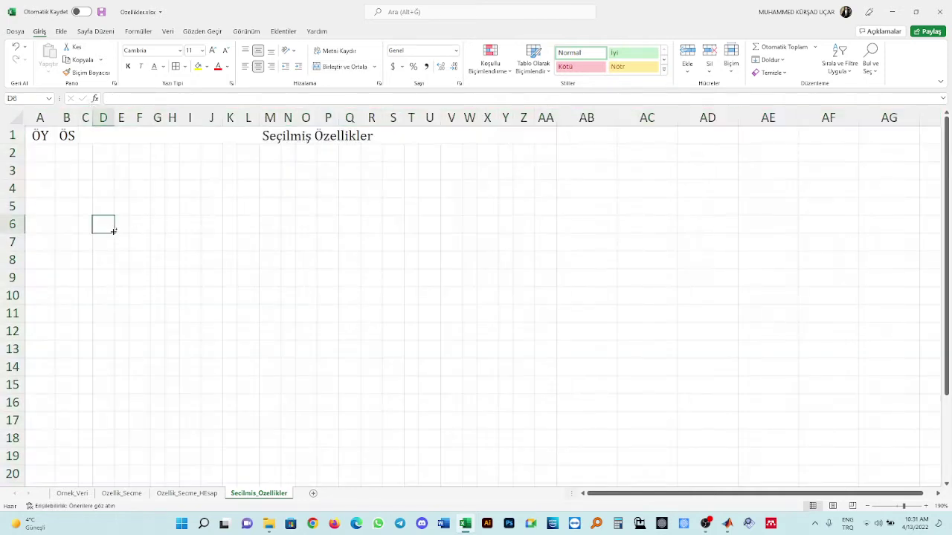
Delete the empty rows 2 to 7 below the headings and save the workbook
click(21, 152)
right_click(11, 241)
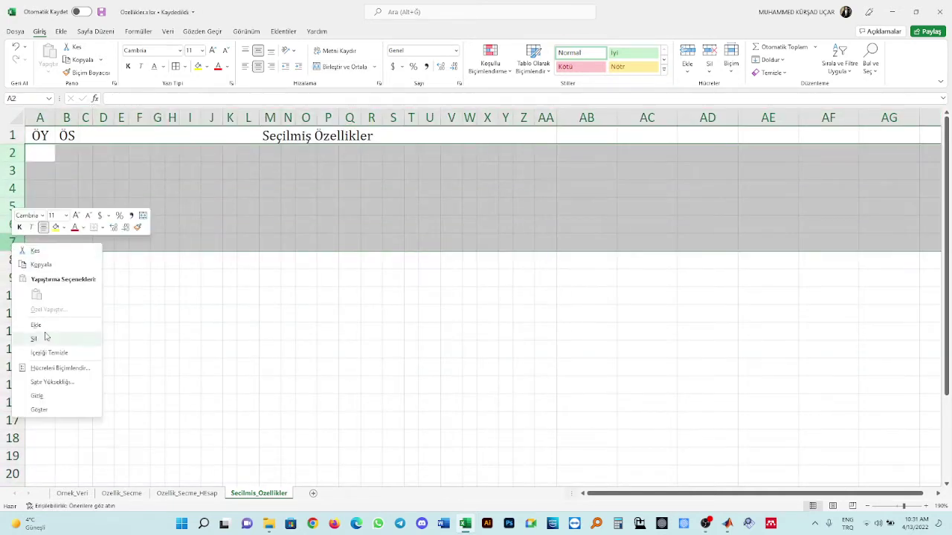
click(41, 339)
click(103, 224)
key(ctrl+s)
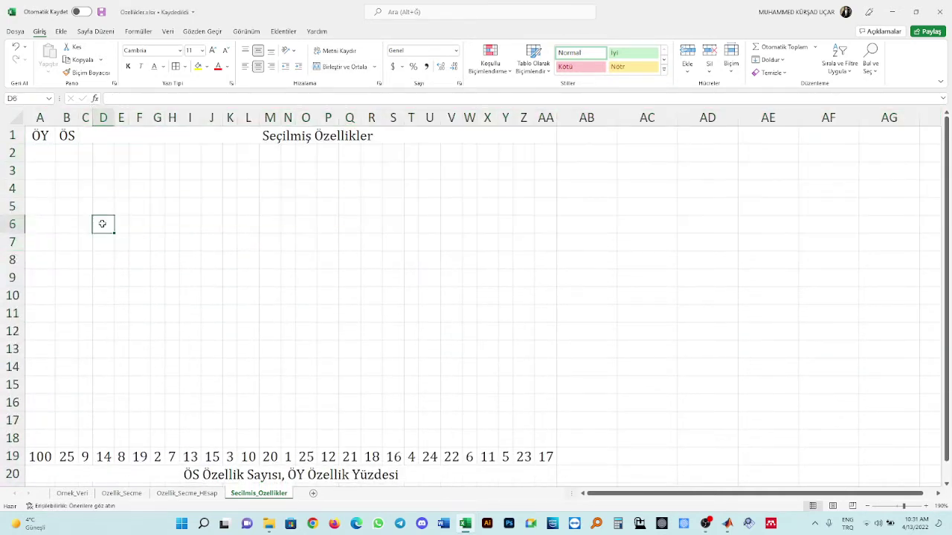
Fill the ÖY and ÖS columns, A1:B19, with yellow
drag(67, 135, 80, 466)
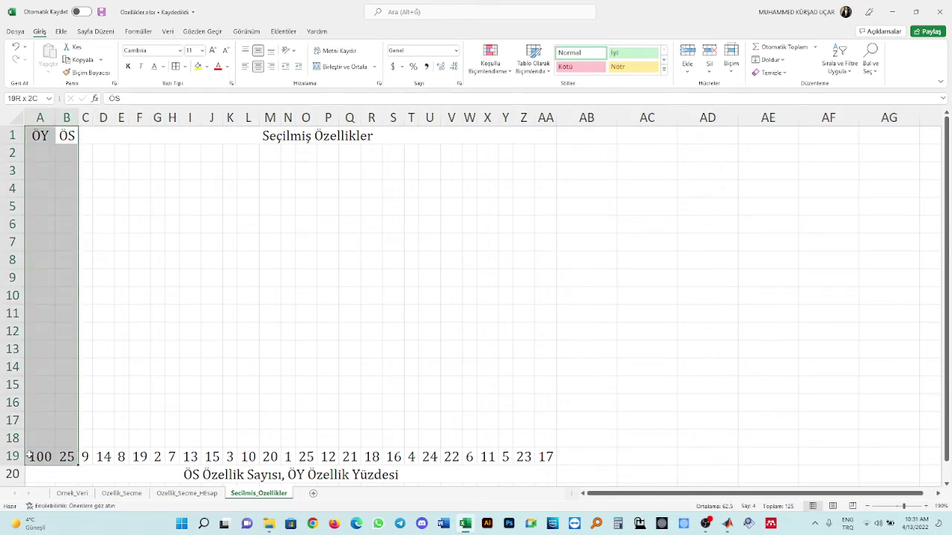
click(197, 66)
drag(87, 154, 548, 454)
Fill the merged note in row 20 with light blue and the Seçilmiş Özellikler heading with orange
click(499, 475)
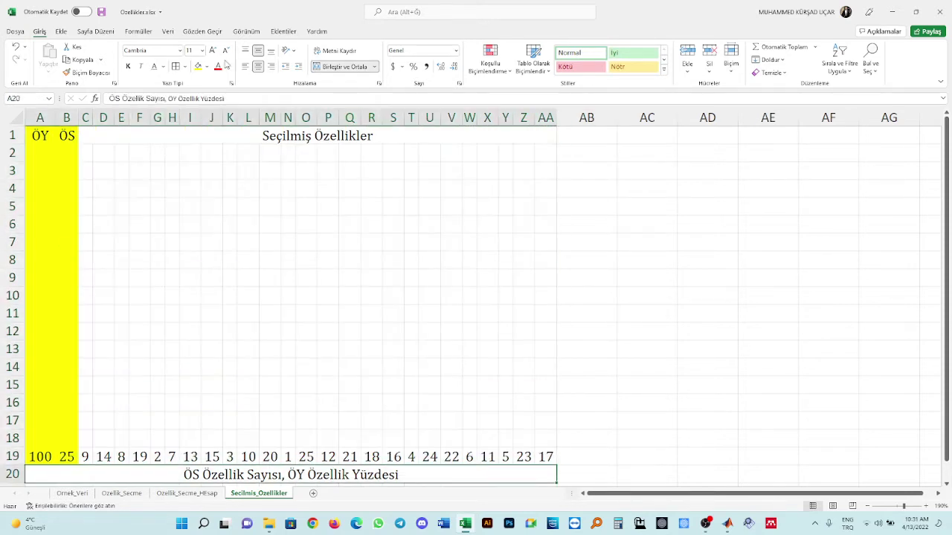
click(207, 66)
click(247, 159)
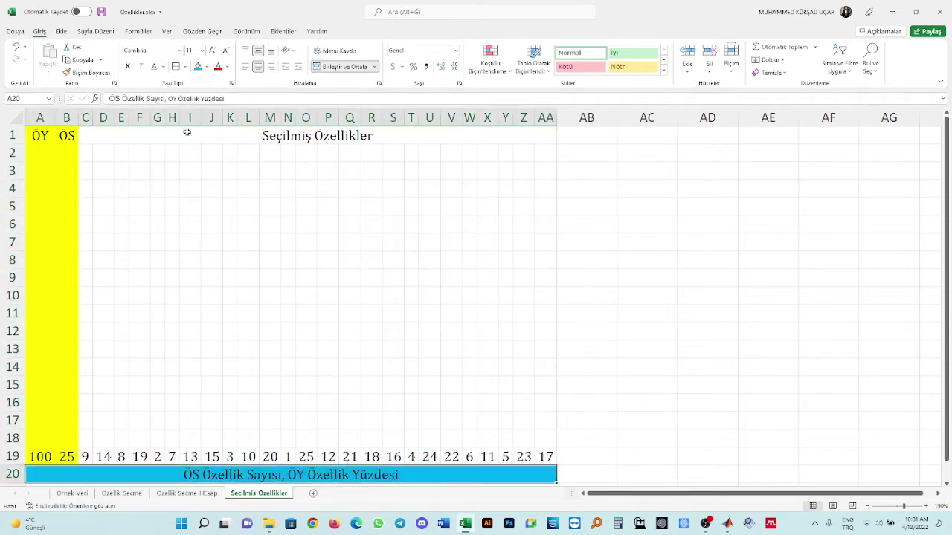
click(187, 134)
click(208, 67)
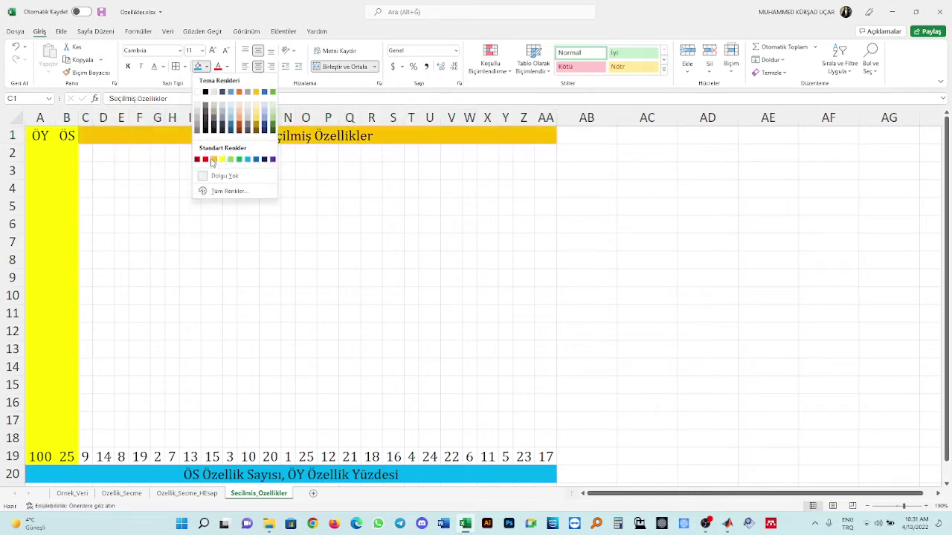
click(213, 159)
click(371, 242)
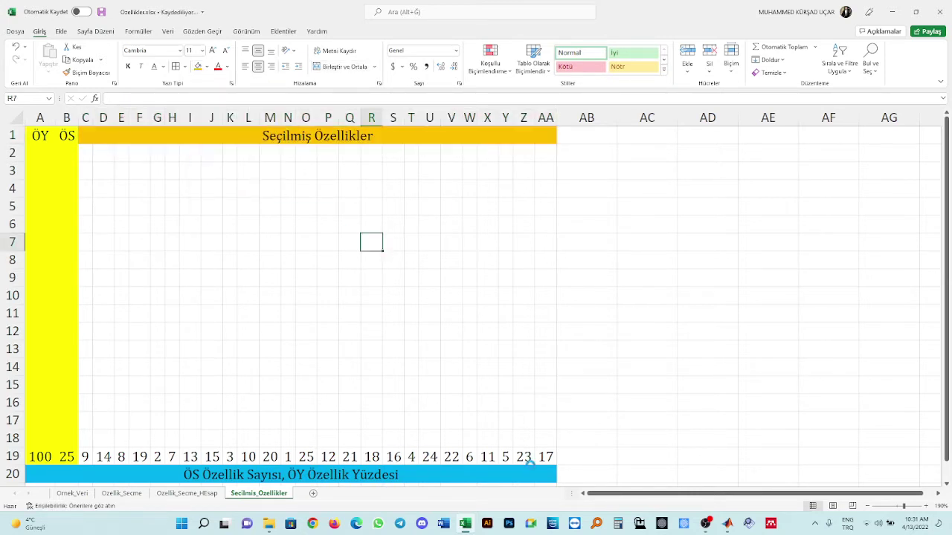
Fill the feature area C2:AA19 with green
drag(546, 456, 90, 155)
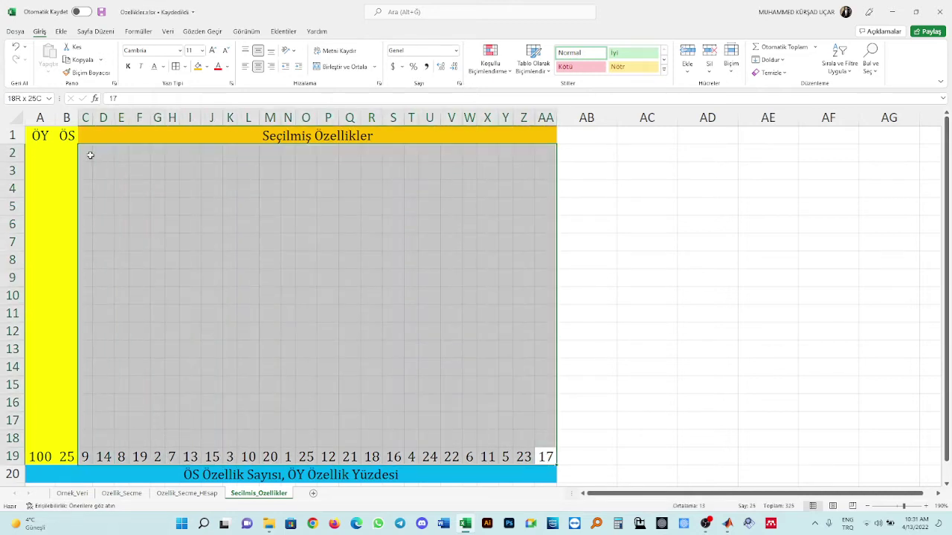
click(206, 66)
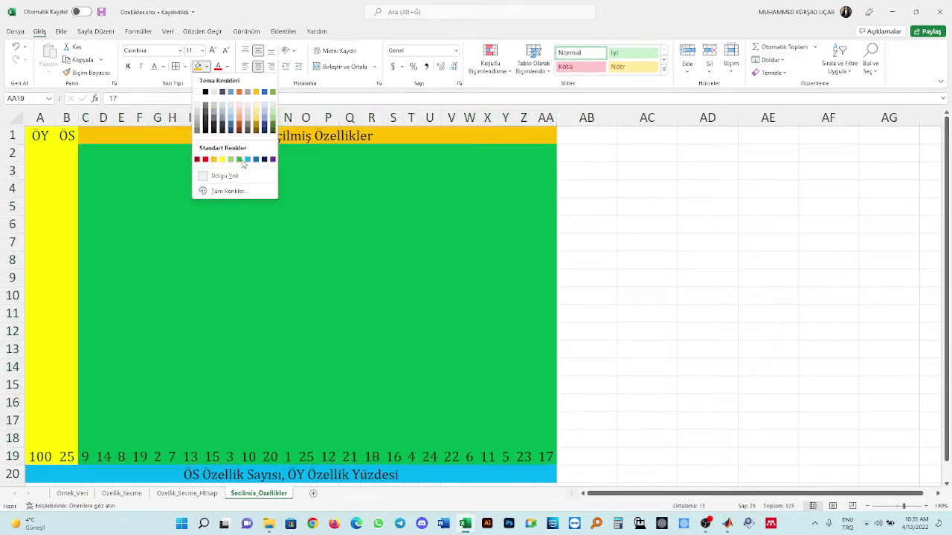
click(242, 160)
click(297, 242)
Add horizontal border lines between the rows of the whole table, A1:AA20
click(525, 468)
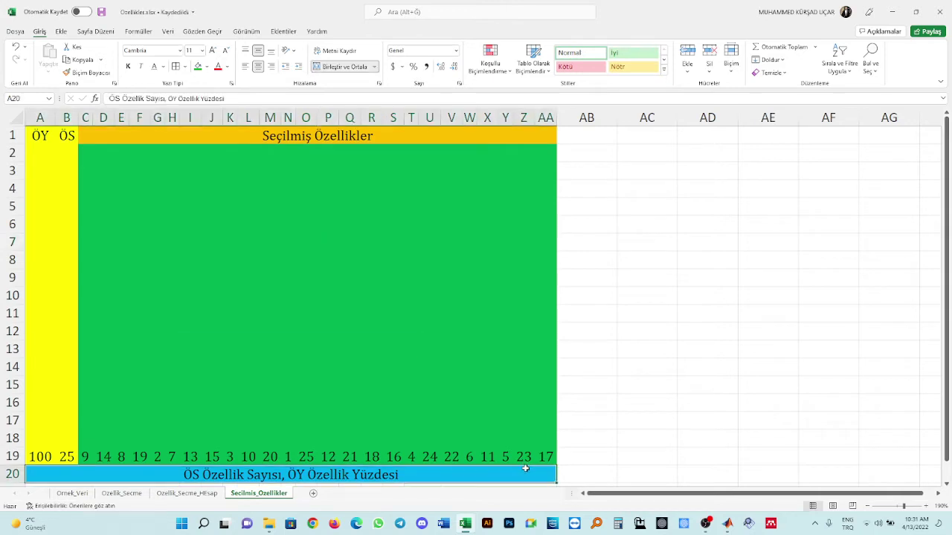
key(ctrl+a)
click(184, 66)
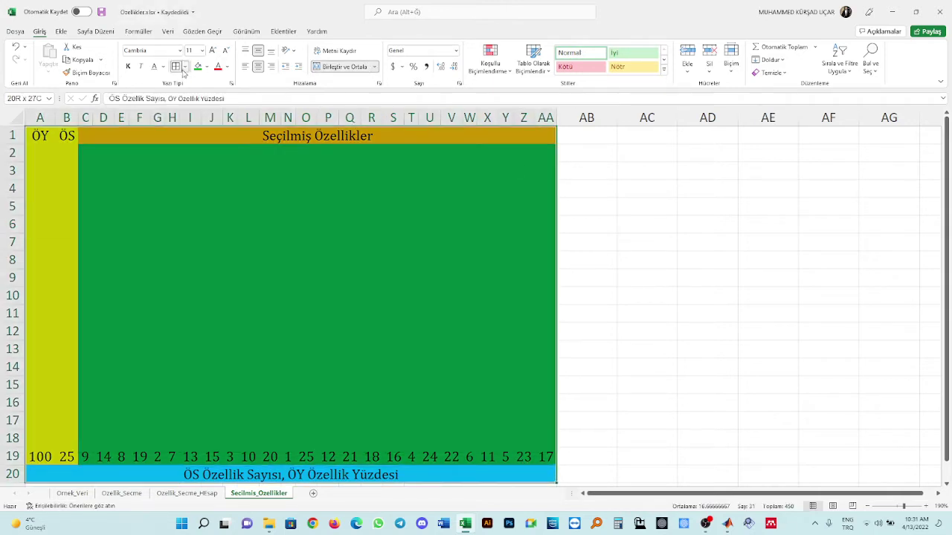
click(204, 367)
click(586, 254)
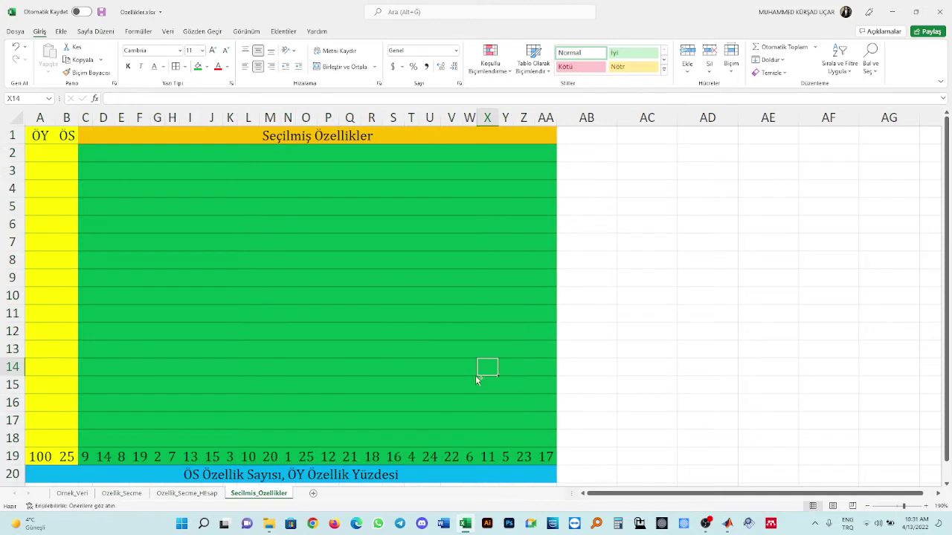
click(647, 373)
click(487, 367)
Fill the feature area C2:AA19 with the standard light green
mouse_move(84, 457)
mouse_down()
mouse_move(421, 467)
mouse_move(510, 454)
mouse_move(551, 460)
mouse_up()
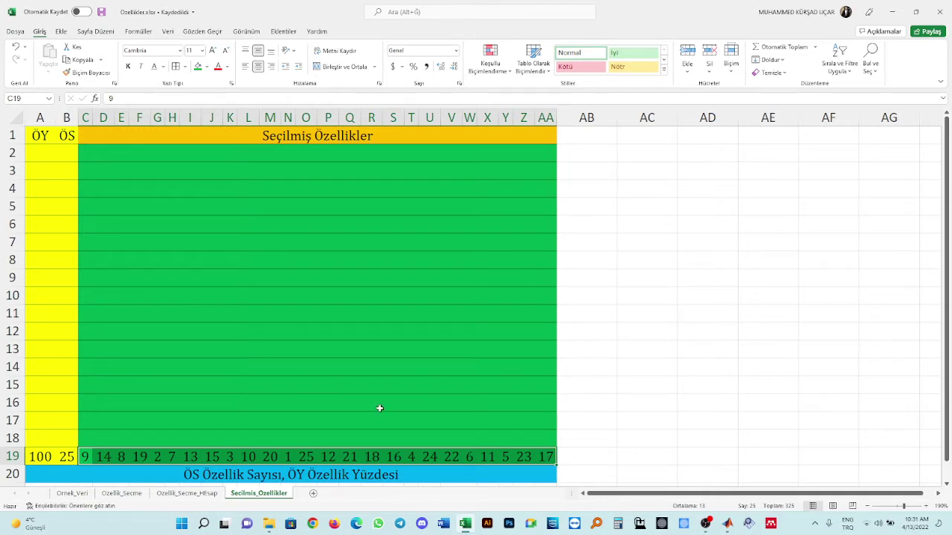
click(729, 385)
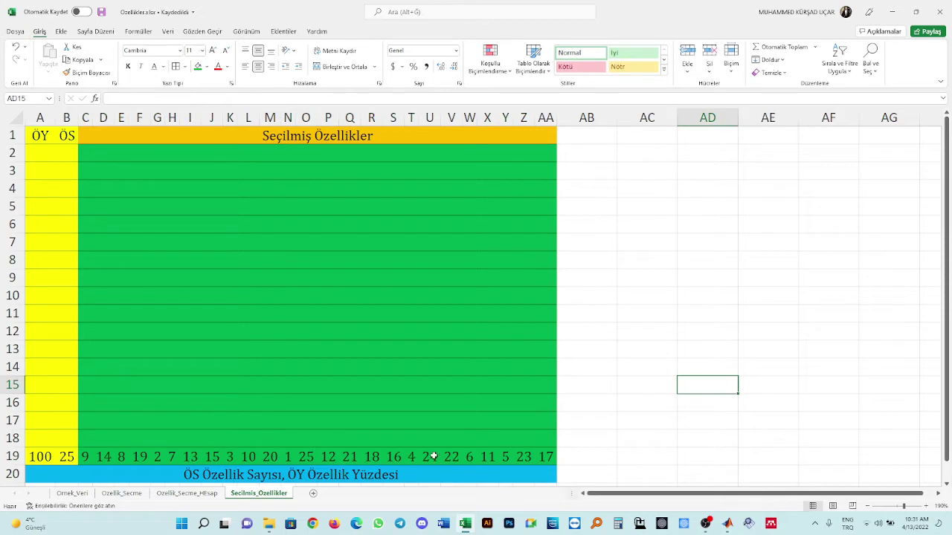
drag(555, 462, 87, 146)
click(207, 66)
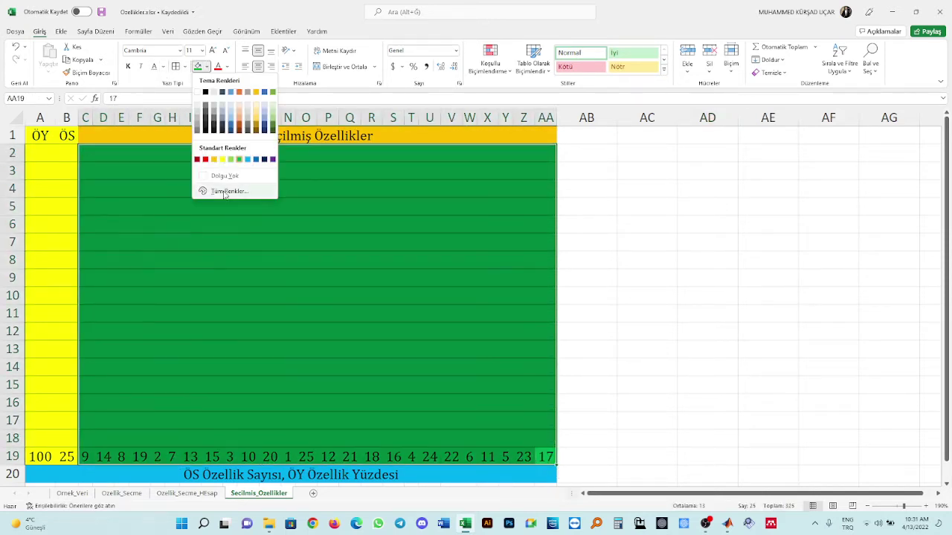
click(233, 160)
click(762, 278)
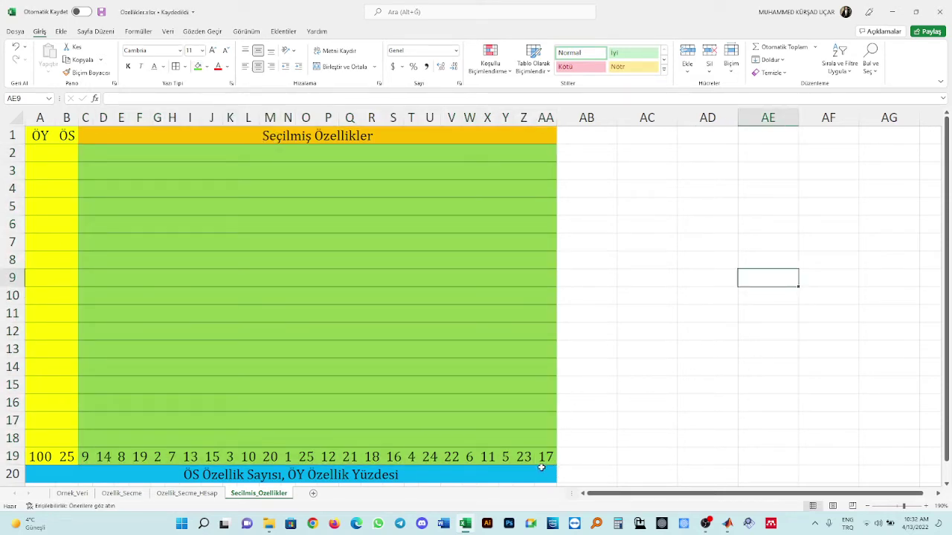
Copy the first ranked feature, 9, from C19 into C2
click(88, 455)
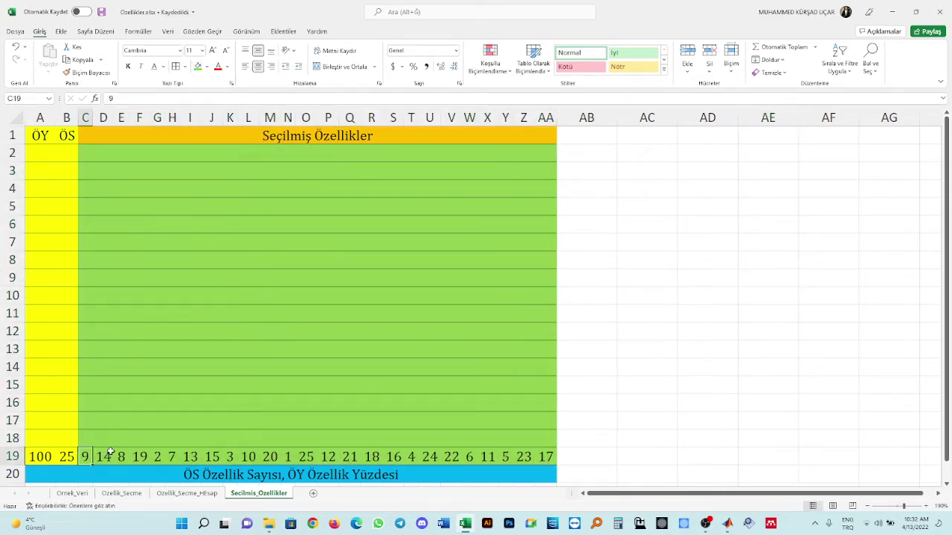
key(ctrl+c)
click(91, 153)
key(ctrl+v)
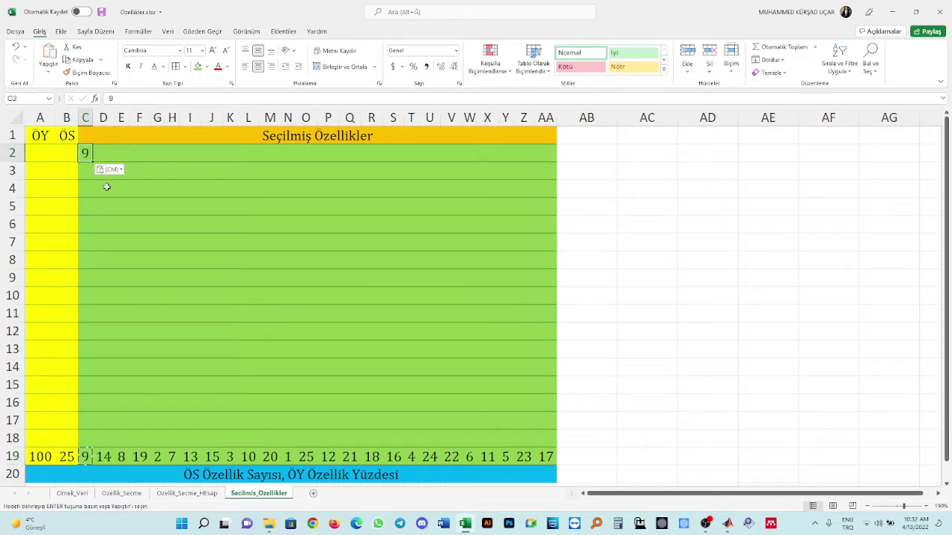
key(Escape)
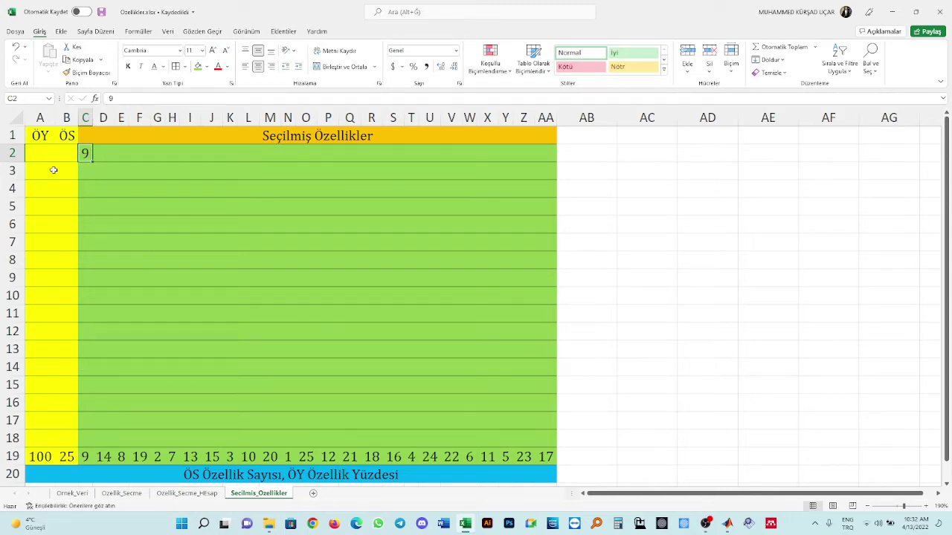
Enter the feature counts 1 to 17 down the ÖS column, in B2:B18
click(66, 151)
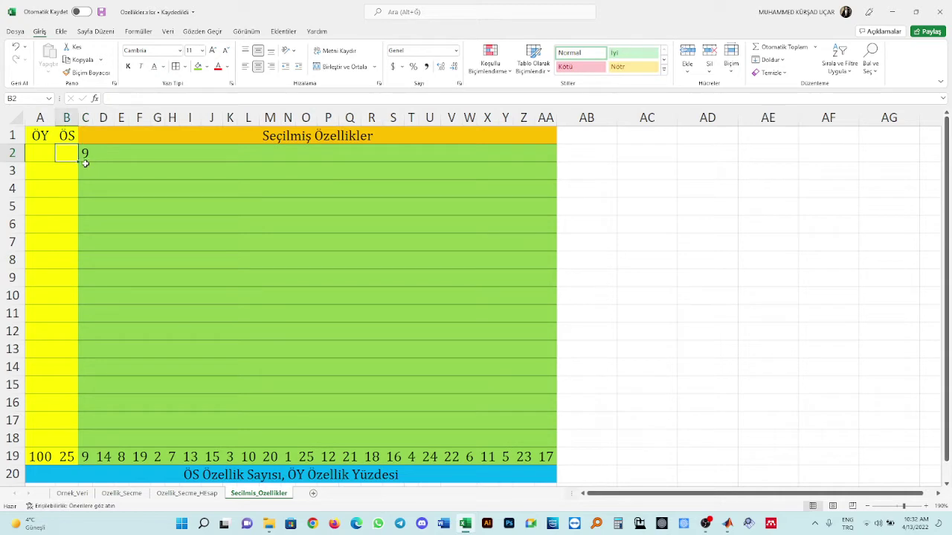
text(1)
key(Return)
text(2)
key(Return)
text(3)
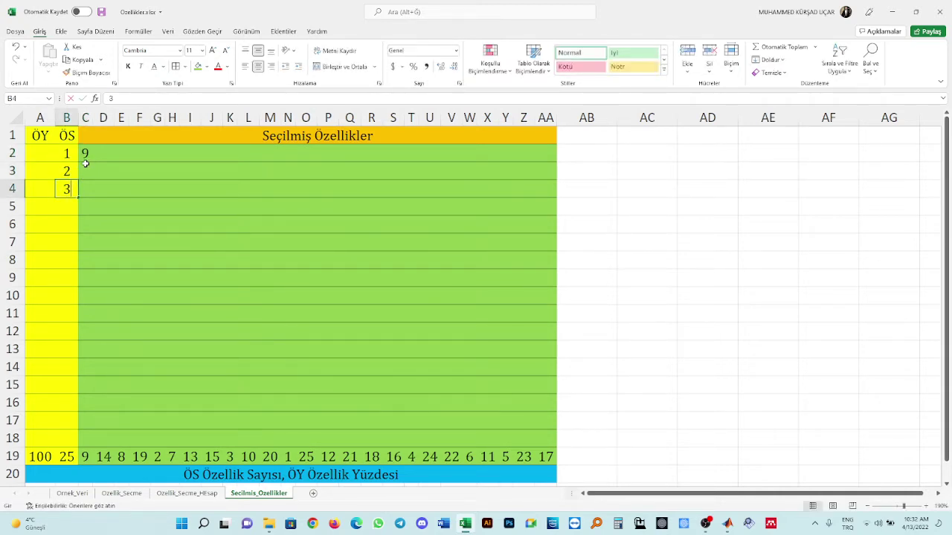
key(Return)
text(4)
key(Return)
text(5)
key(Return)
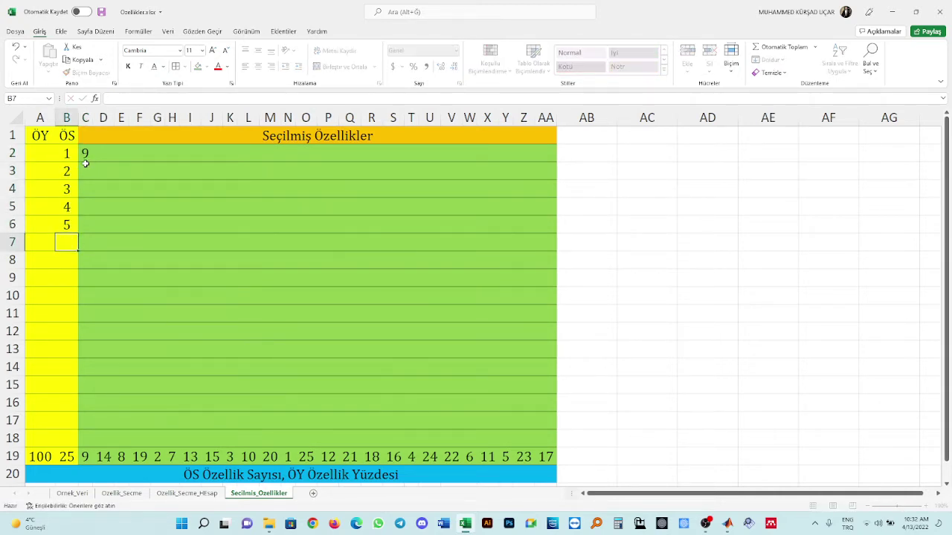
text(6)
key(Return)
text(7)
key(Return)
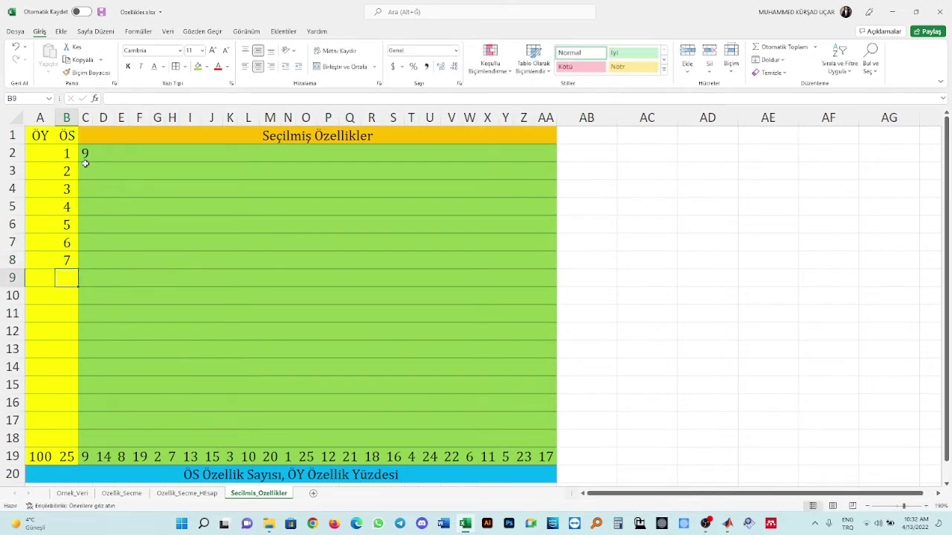
text(8)
key(Return)
text(9)
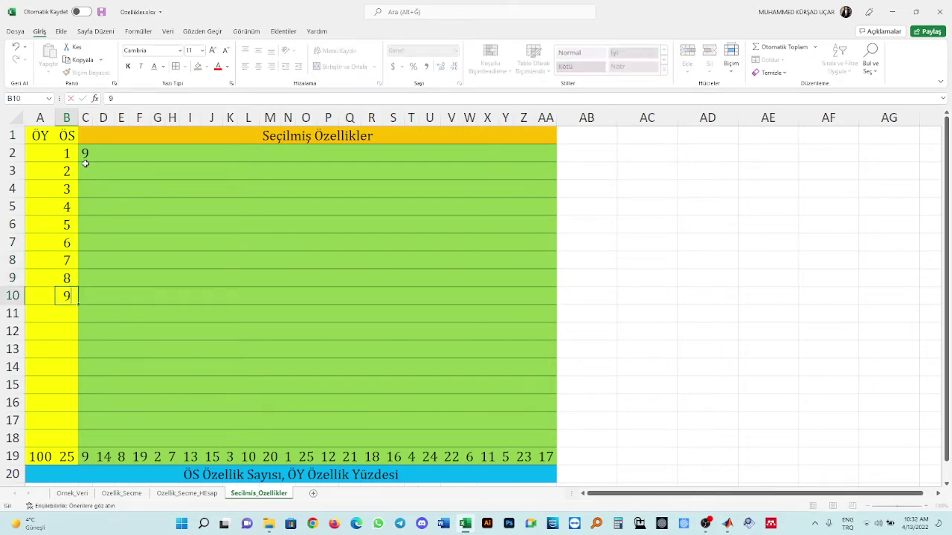
key(Return)
text(10)
key(Return)
text(11)
key(Return)
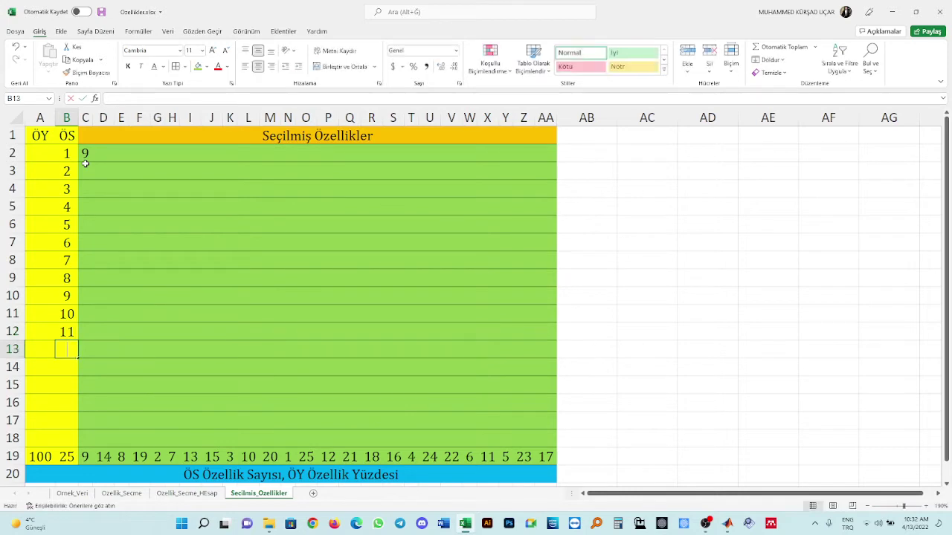
text(12)
key(Return)
text(13)
key(Return)
text(14)
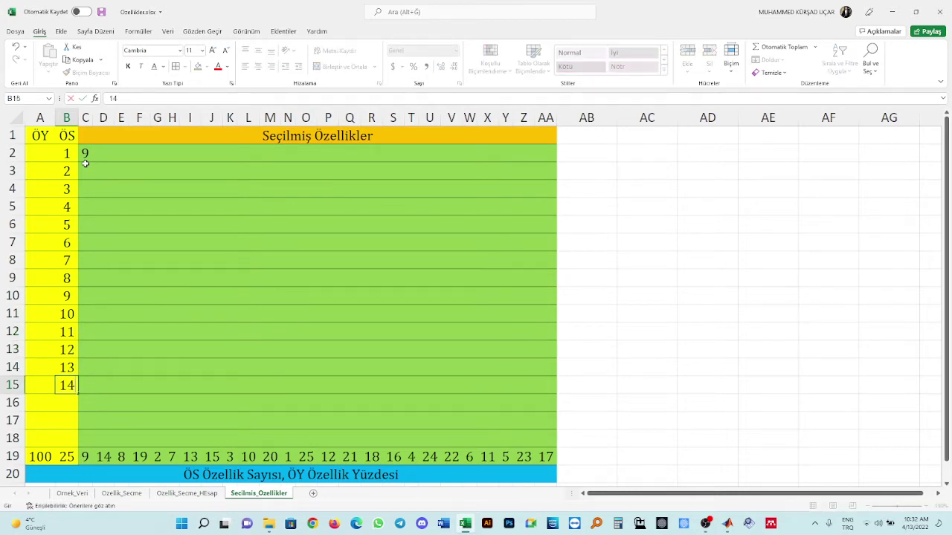
key(Return)
text(15)
key(Return)
text(16)
key(Return)
text(17)
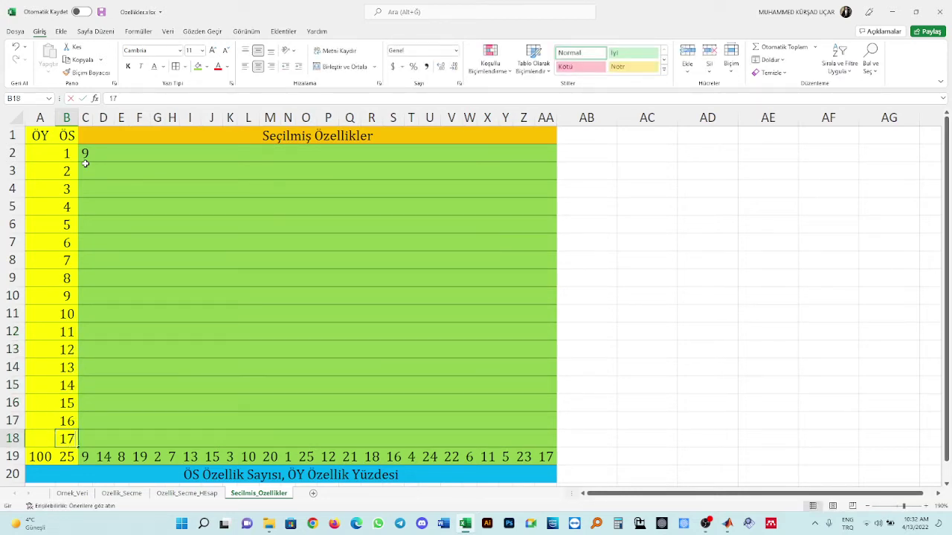
key(Return)
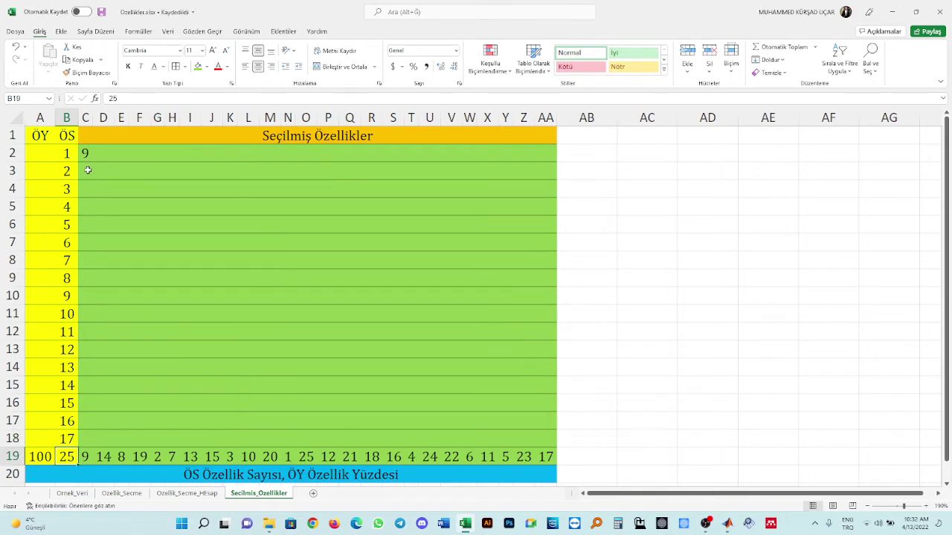
Copy the first two ranked features, 9 and 14, from C19:D19 into row 3 starting at C3
click(90, 171)
click(88, 457)
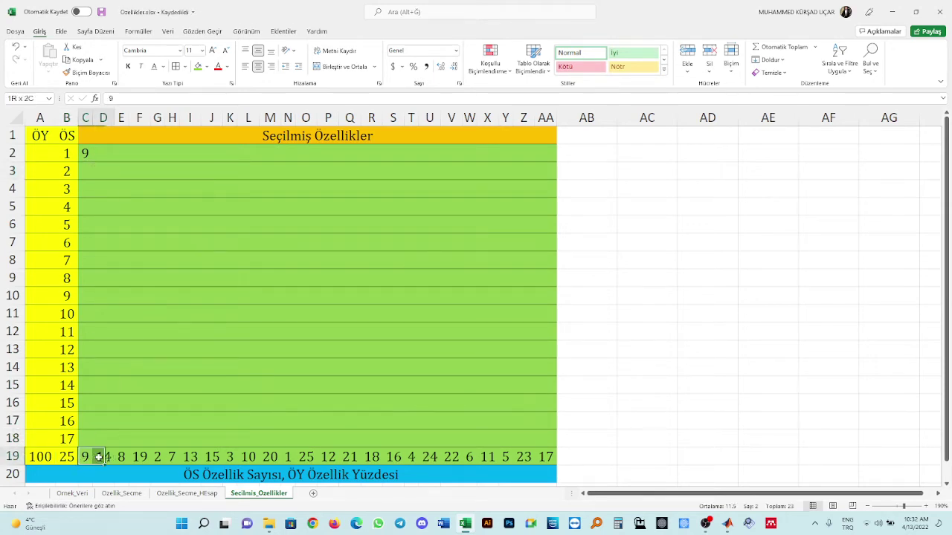
key(ctrl+c)
click(84, 172)
key(Return)
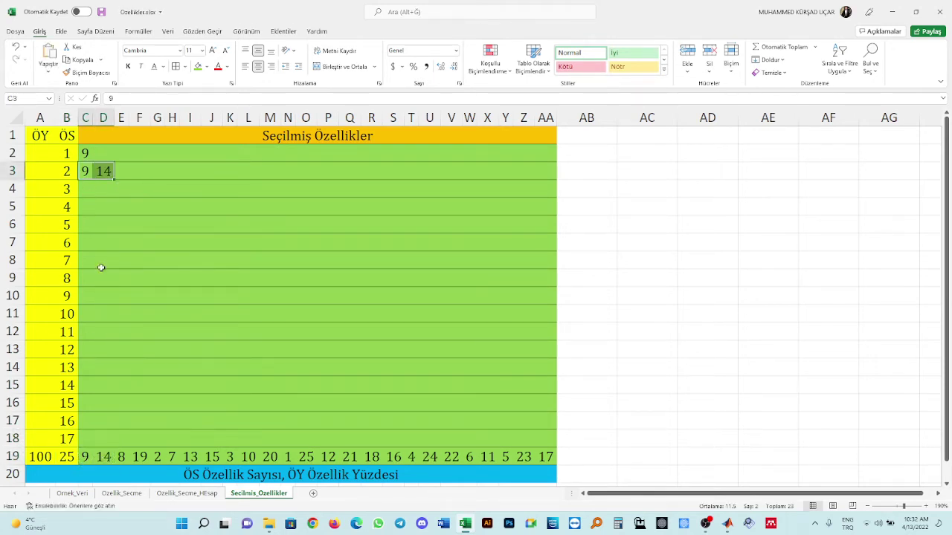
Copy the first three ranked features, 9, 14 and 8, from C19:E19 into row 4 starting at C4
drag(86, 456, 121, 457)
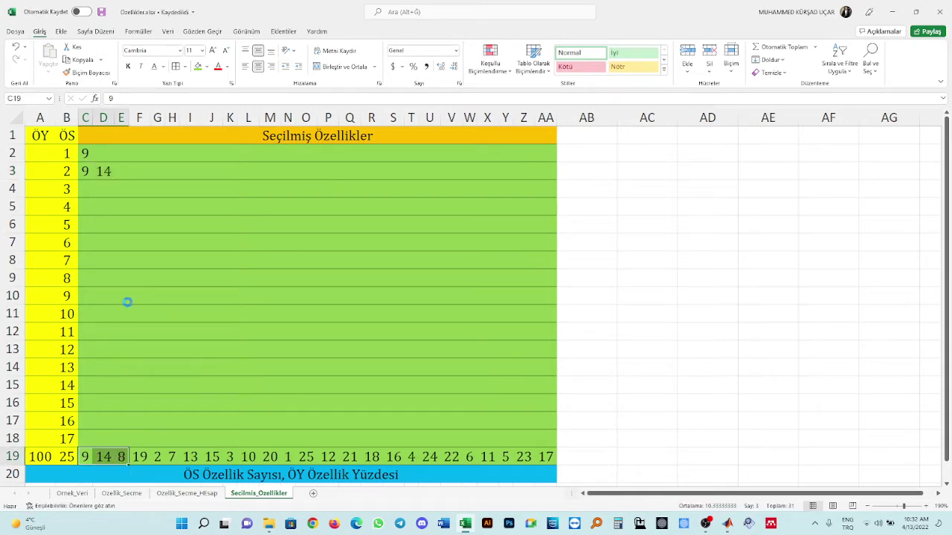
key(ctrl+c)
click(88, 188)
key(ctrl+v)
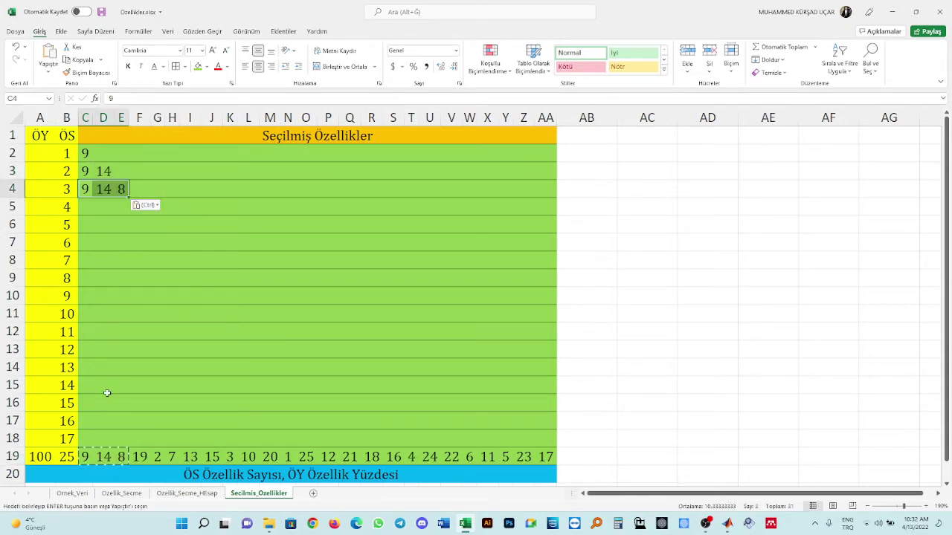
Copy the first four ranked features, 9, 14, 8 and 19, from C19:F19 into row 5 starting at C5
shift+click(136, 457)
click(136, 457)
click(85, 456)
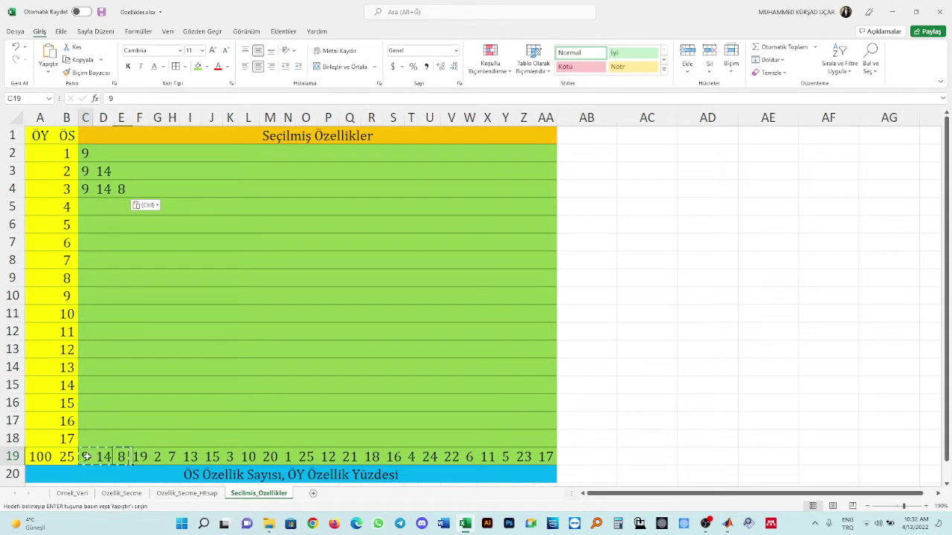
shift+click(142, 456)
key(ctrl+c)
click(95, 209)
key(ctrl+v)
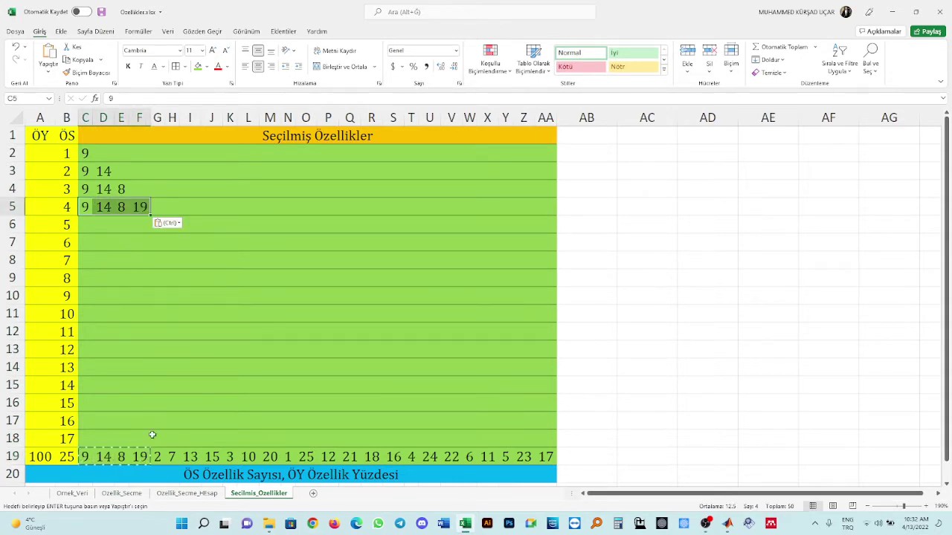
Copy the first five ranked features, 9, 14, 8, 19 and 2, from C19:G19 into row 6 starting at C6
drag(86, 456, 157, 457)
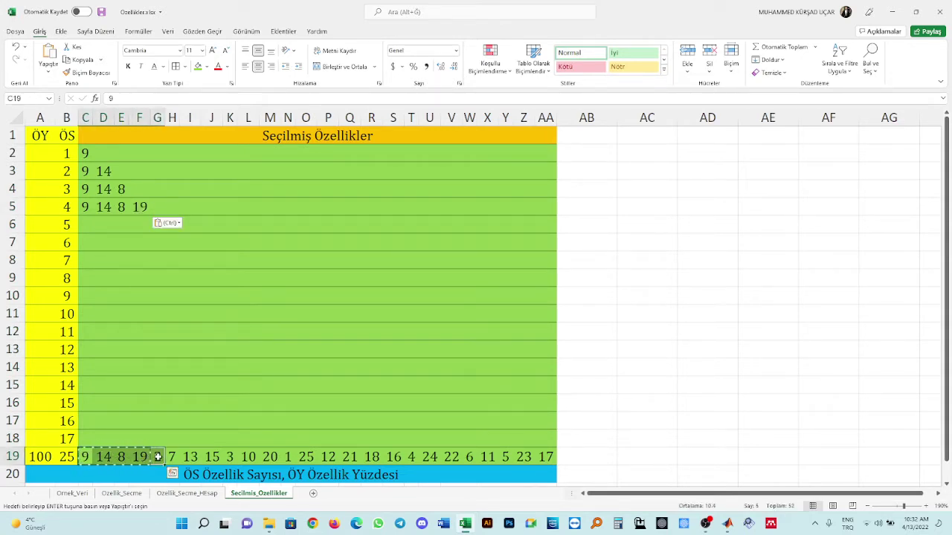
key(ctrl+c)
click(86, 224)
key(ctrl+v)
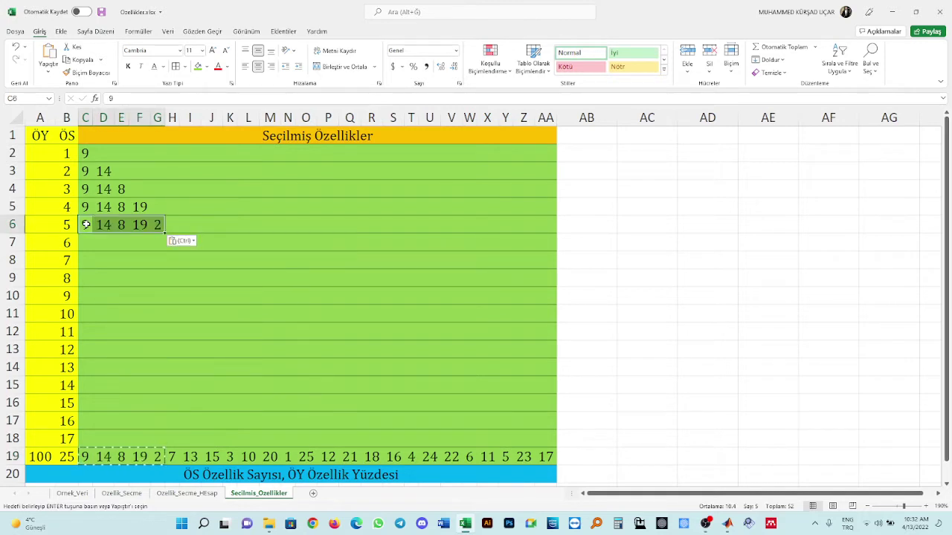
key(Escape)
click(131, 242)
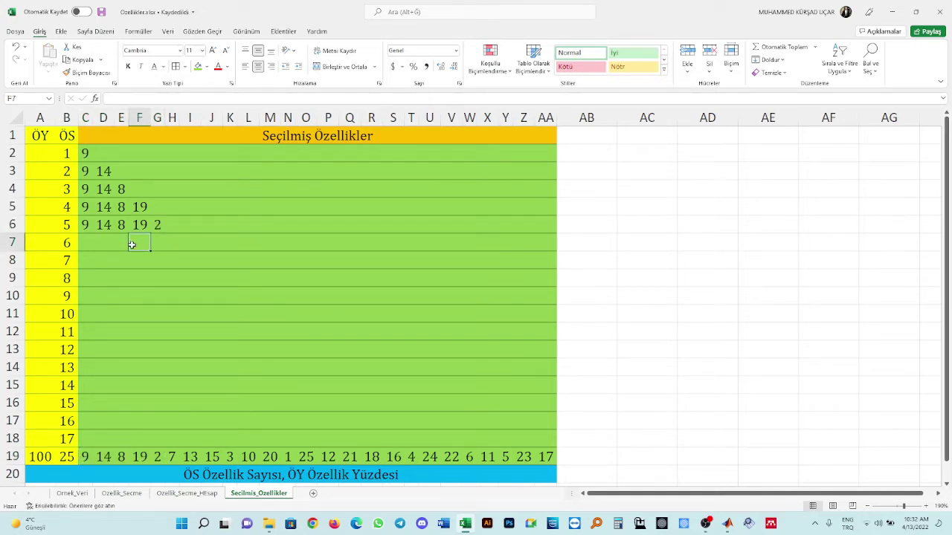
Copy the first six ranked features, 9, 14, 8, 19, 2 and 7, from C19:H19 into row 7 starting at C7
drag(87, 457, 172, 457)
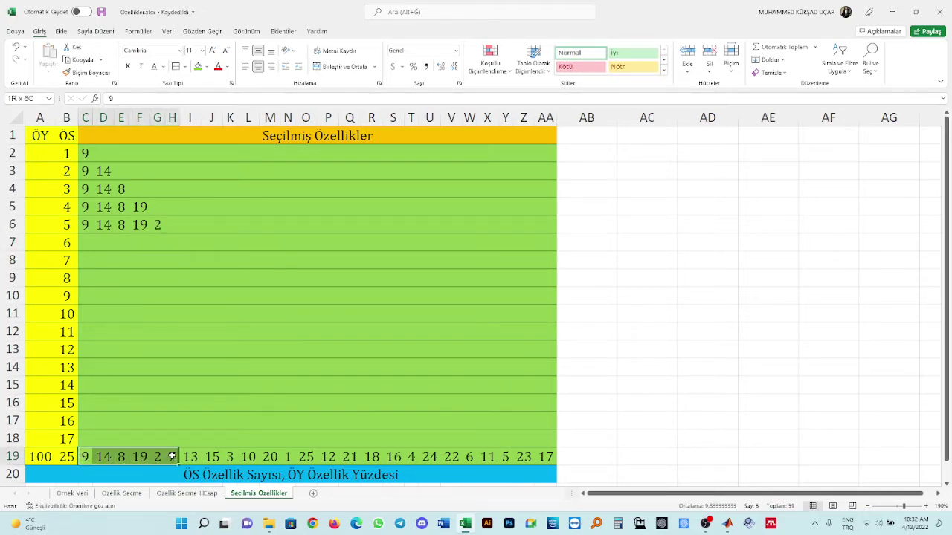
key(ctrl+c)
click(88, 244)
key(ctrl+v)
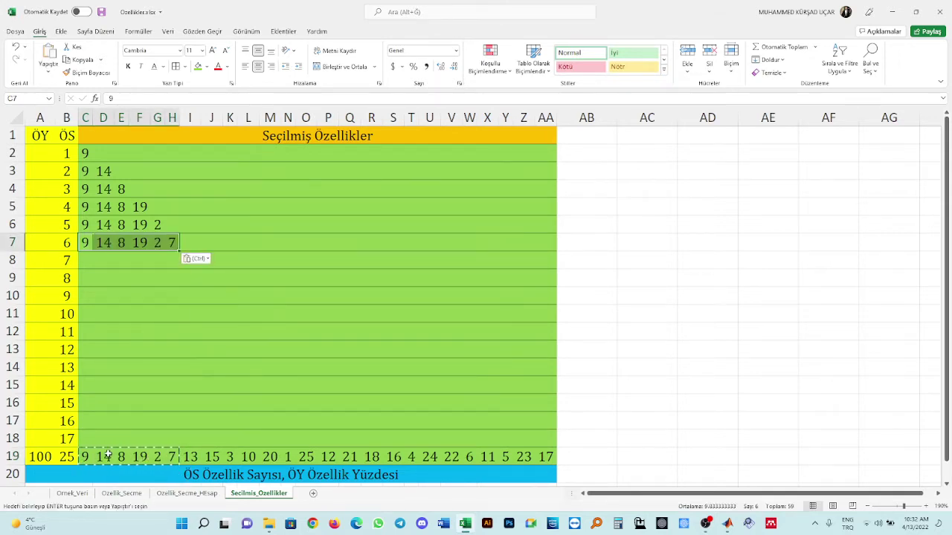
Copy the first seven ranked features, 9 through 13, from C19:I19 into row 8 starting at C8
drag(86, 457, 195, 457)
key(ctrl+c)
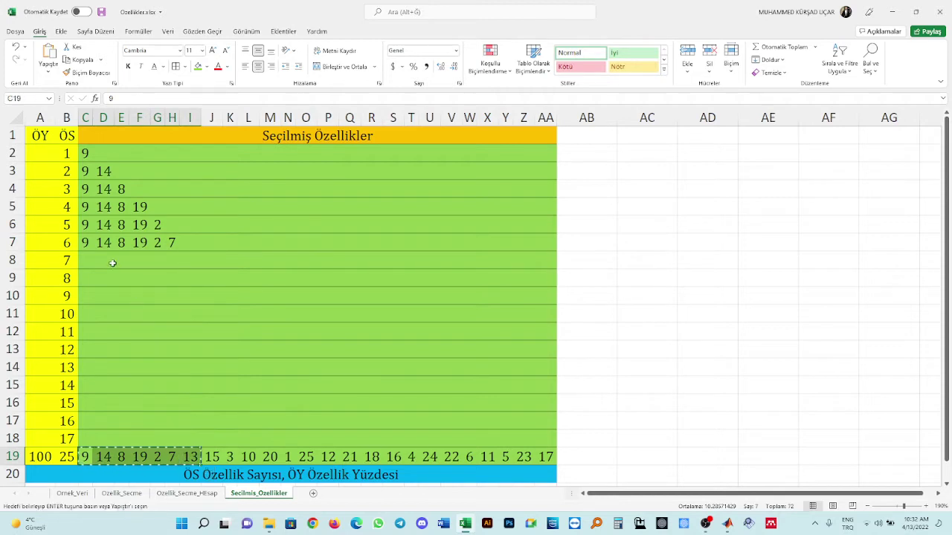
click(90, 261)
key(ctrl+v)
Copy the first eight ranked features from C19:J19 into each of rows 9 to 13, starting in column C
drag(85, 456, 217, 457)
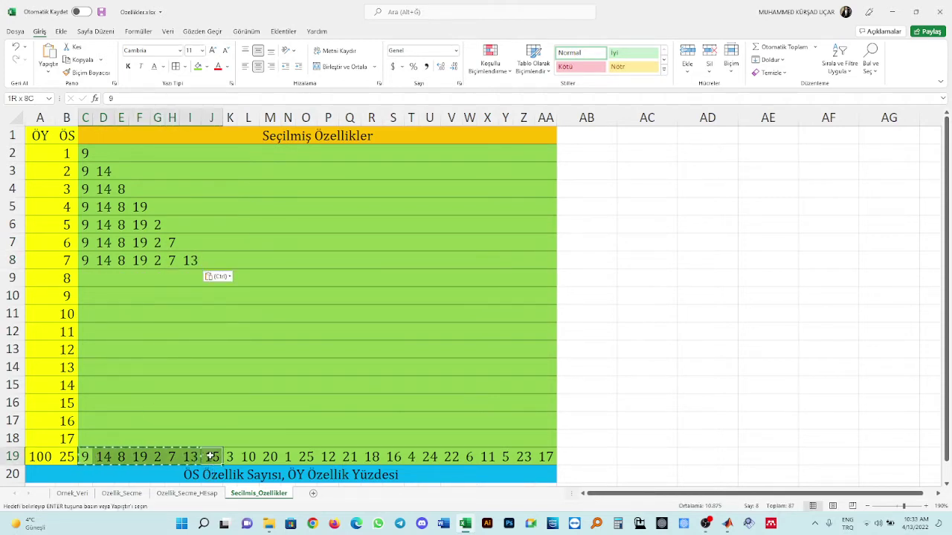
key(ctrl+c)
drag(89, 281, 201, 280)
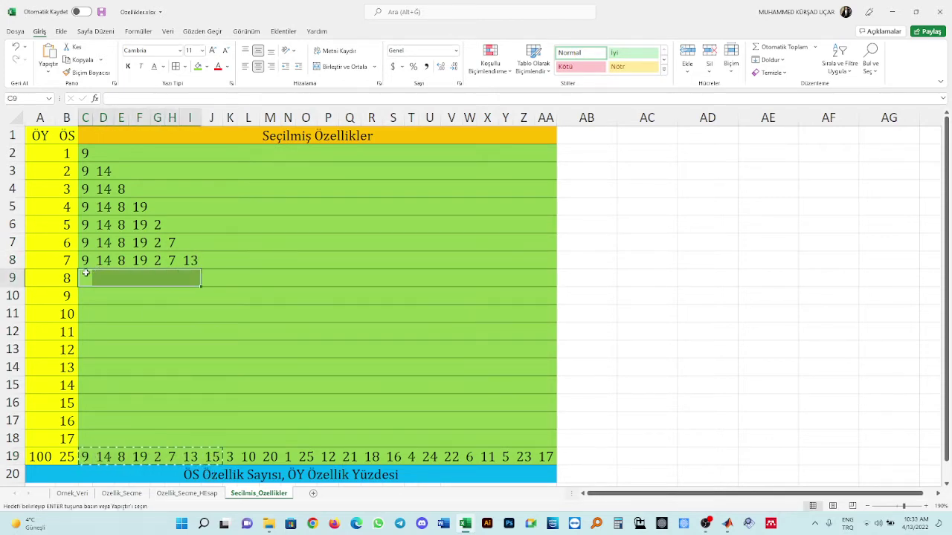
click(85, 279)
key(ctrl+v)
click(85, 296)
key(ctrl+v)
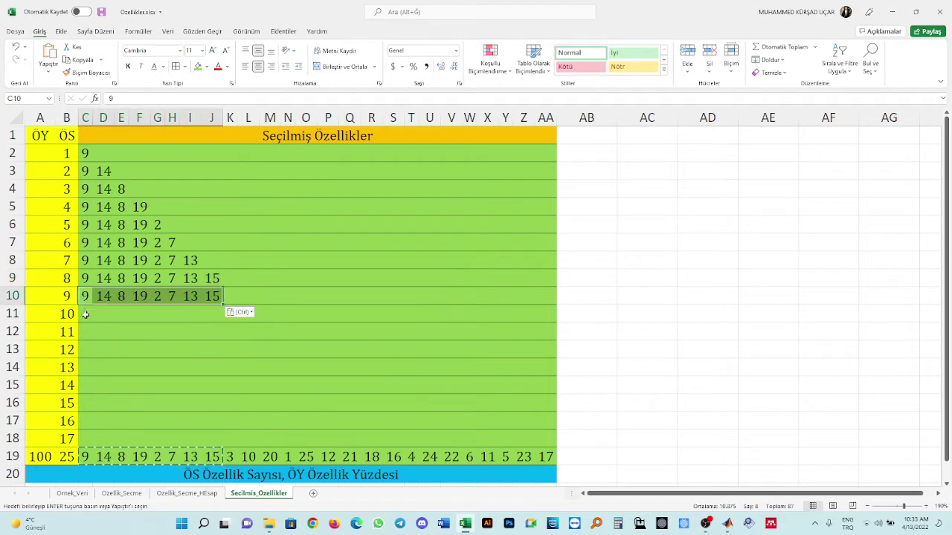
click(85, 314)
key(ctrl+v)
click(85, 332)
key(ctrl+v)
click(83, 343)
key(ctrl+v)
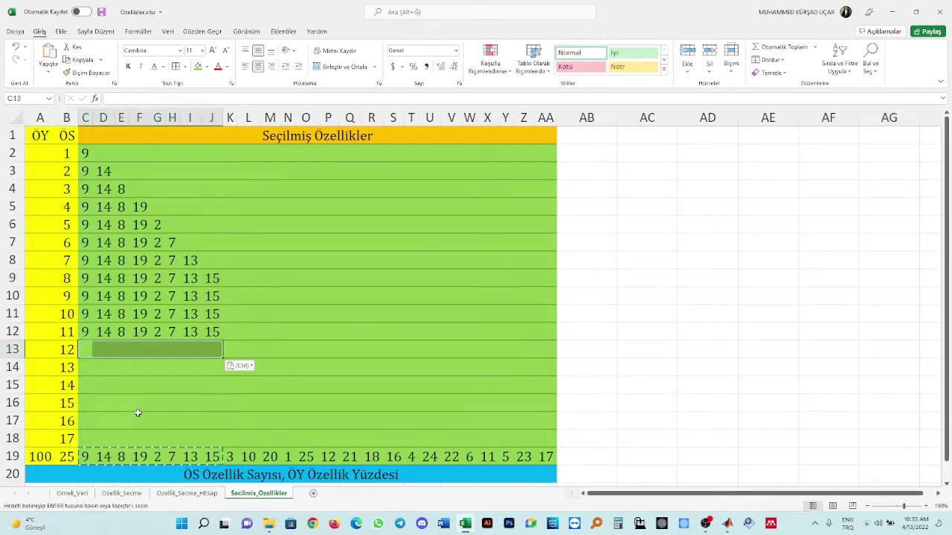
Copy the ninth ranked feature, 3, from K19 into each cell of K9:K13
click(232, 454)
key(ctrl)
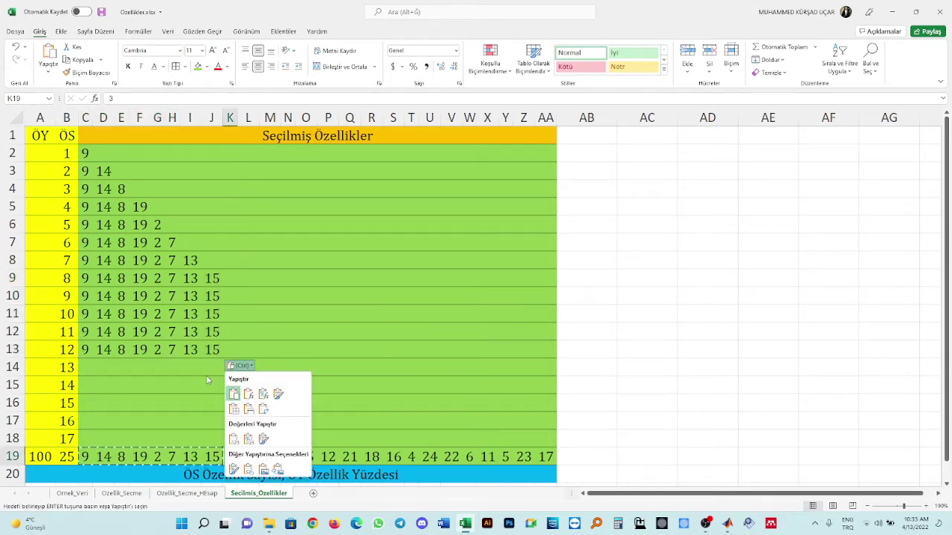
key(Escape)
key(ctrl+c)
click(232, 278)
key(ctrl+v)
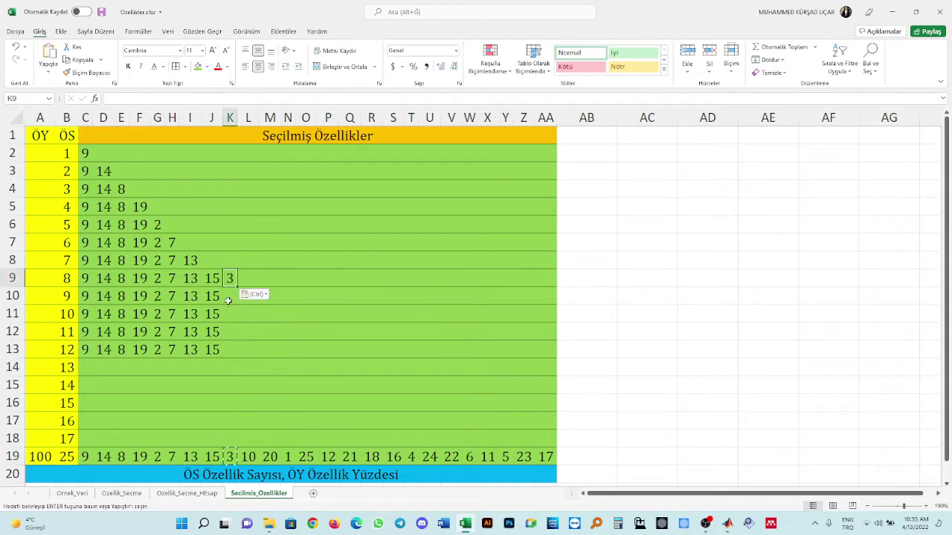
click(232, 296)
key(ctrl+v)
click(230, 314)
key(ctrl+v)
click(231, 332)
key(ctrl+v)
click(231, 349)
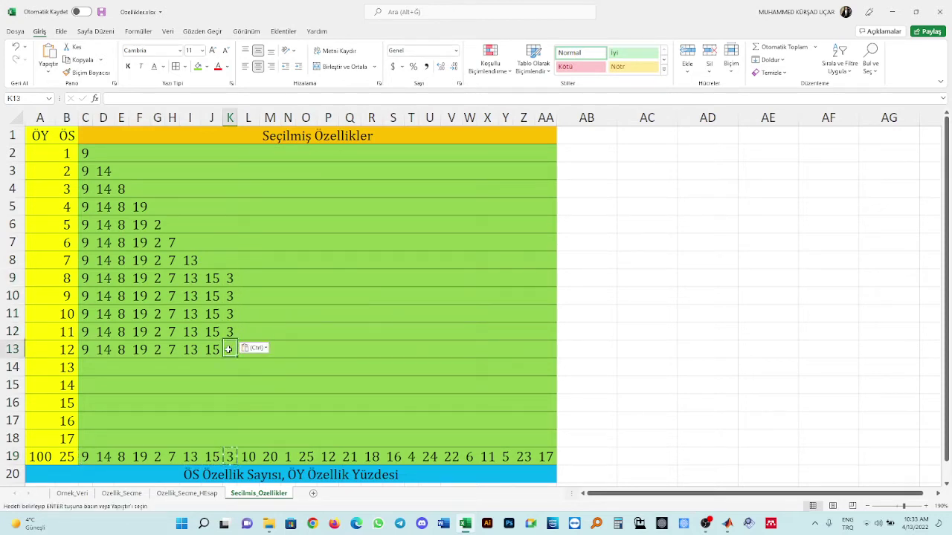
key(ctrl+v)
Copy the tenth ranked feature, 10, from L19 into each cell of L10:L13
click(250, 453)
key(ctrl+c)
click(247, 296)
key(ctrl+v)
click(247, 313)
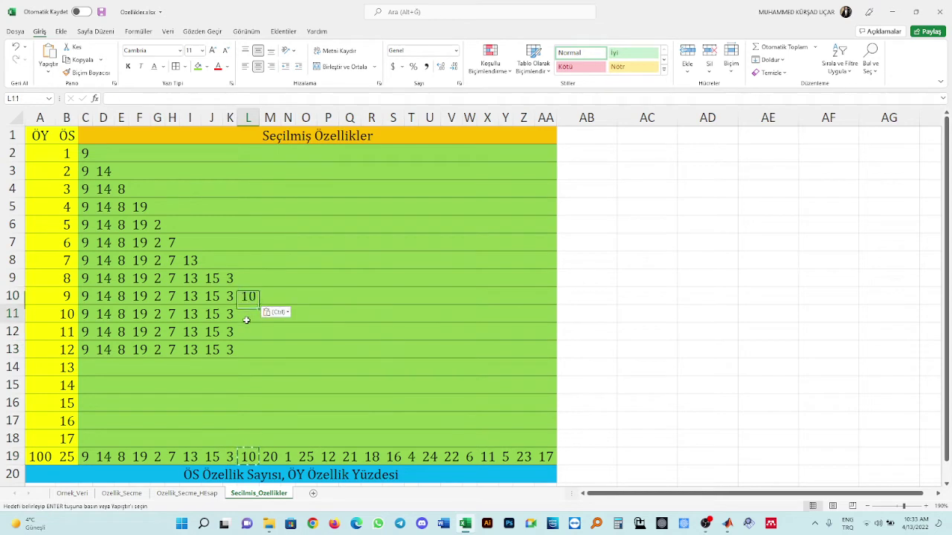
key(ctrl+v)
click(247, 331)
key(ctrl+v)
click(246, 350)
key(ctrl+v)
Copy the eleventh ranked feature, 20, from M19 into each cell of M11:M13
click(269, 455)
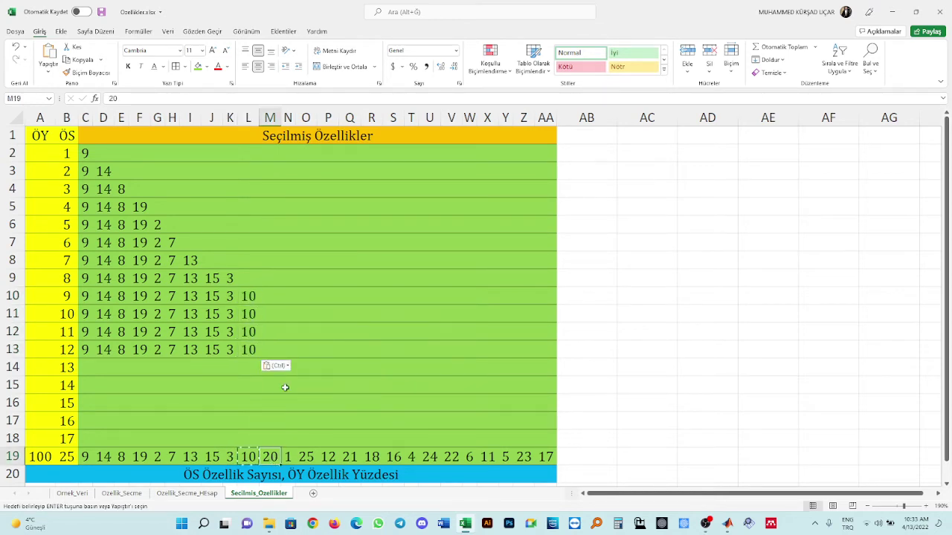
key(ctrl+c)
click(271, 314)
key(ctrl+v)
click(271, 332)
key(ctrl+v)
click(270, 349)
key(ctrl+v)
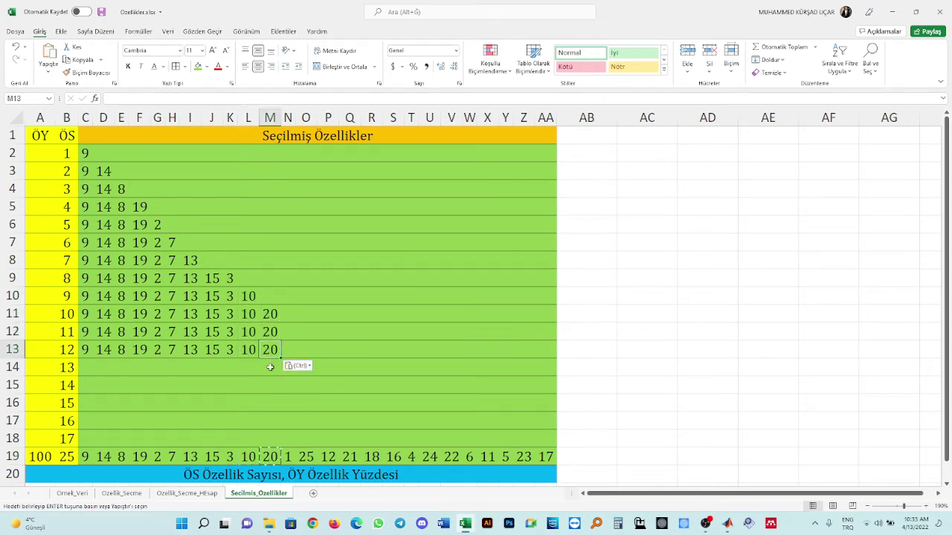
Copy the twelfth ranked feature, 1, from N19 into N12 and N13, undoing the misplaced paste in O12
click(291, 451)
key(ctrl+c)
click(301, 331)
key(ctrl+v)
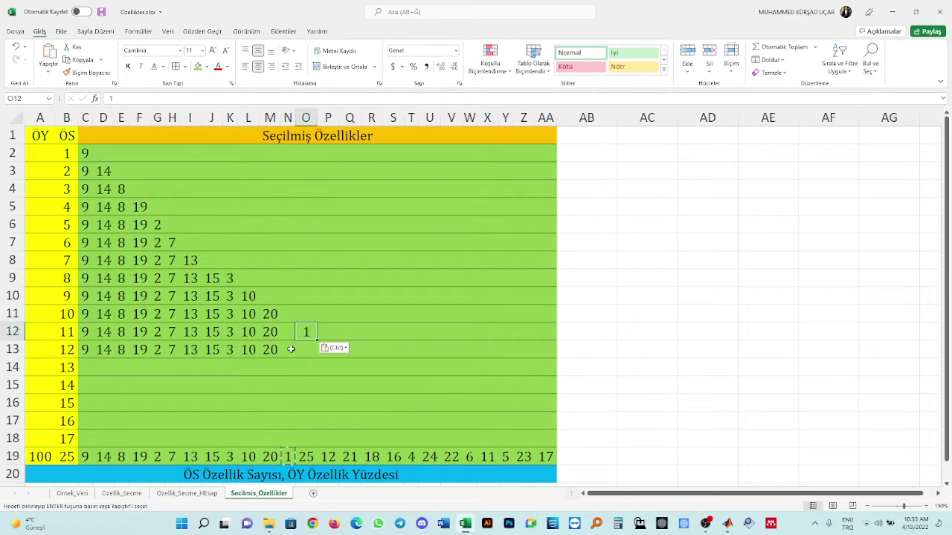
key(ctrl+z)
click(287, 332)
key(ctrl+v)
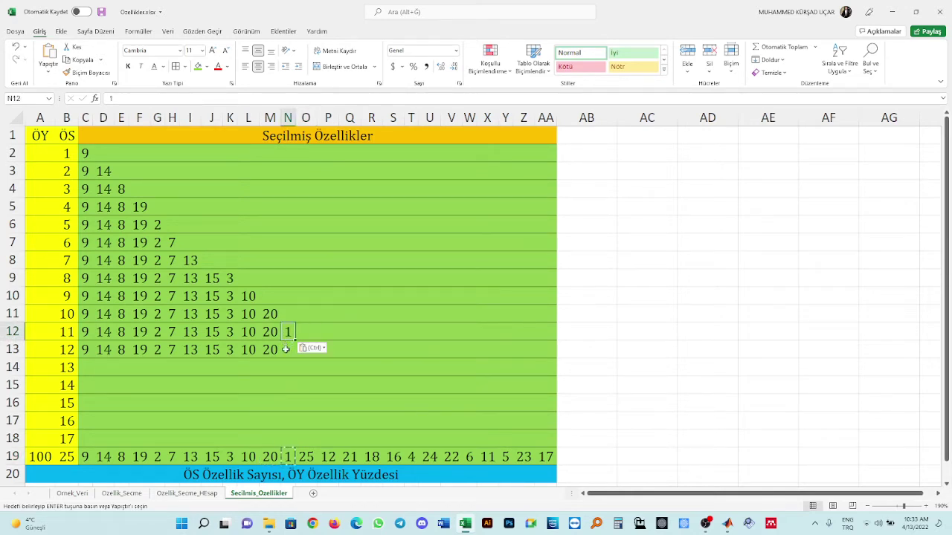
click(287, 348)
key(ctrl+v)
Copy the thirteenth ranked feature, 25, from O19 into O13
click(307, 456)
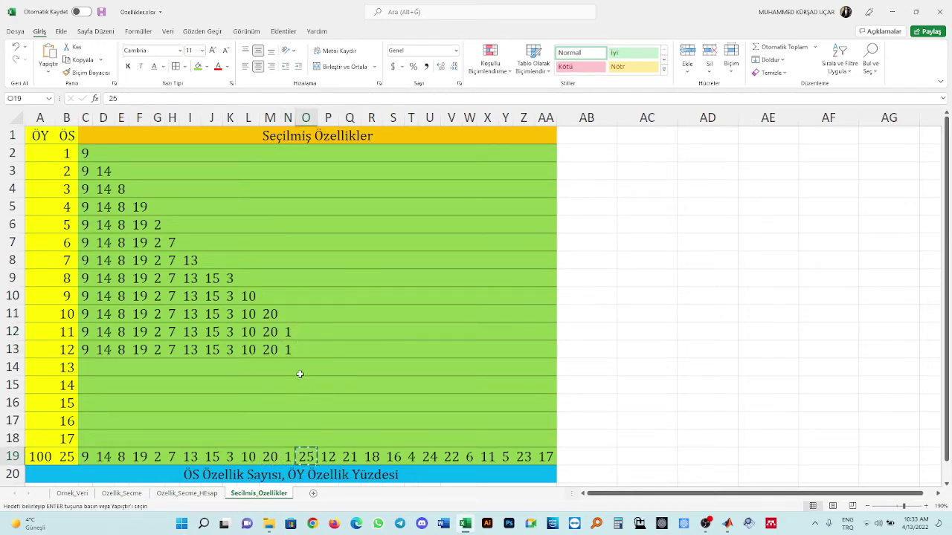
key(ctrl+c)
click(305, 349)
key(ctrl+v)
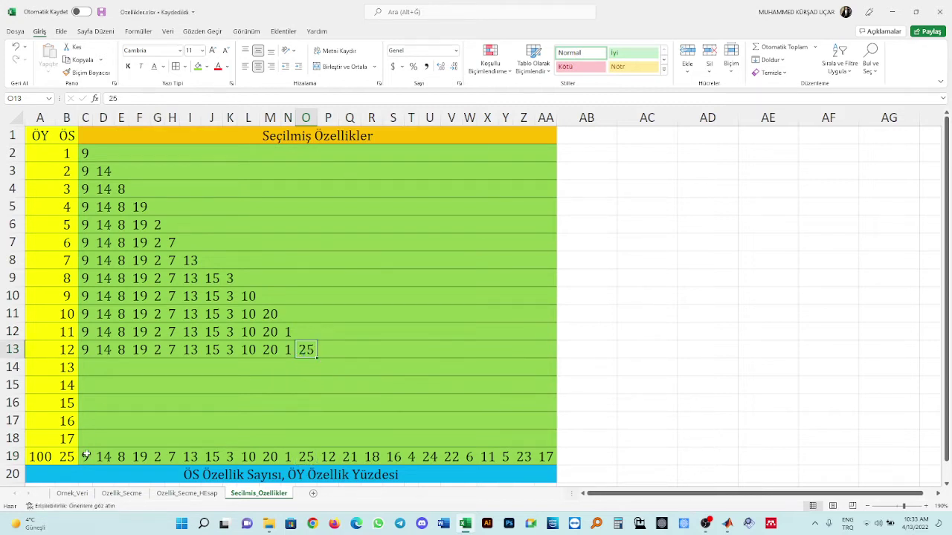
Copy the first 23 ranked features from C19:Y19 into each of rows 14 to 18, starting in column C
drag(85, 456, 508, 461)
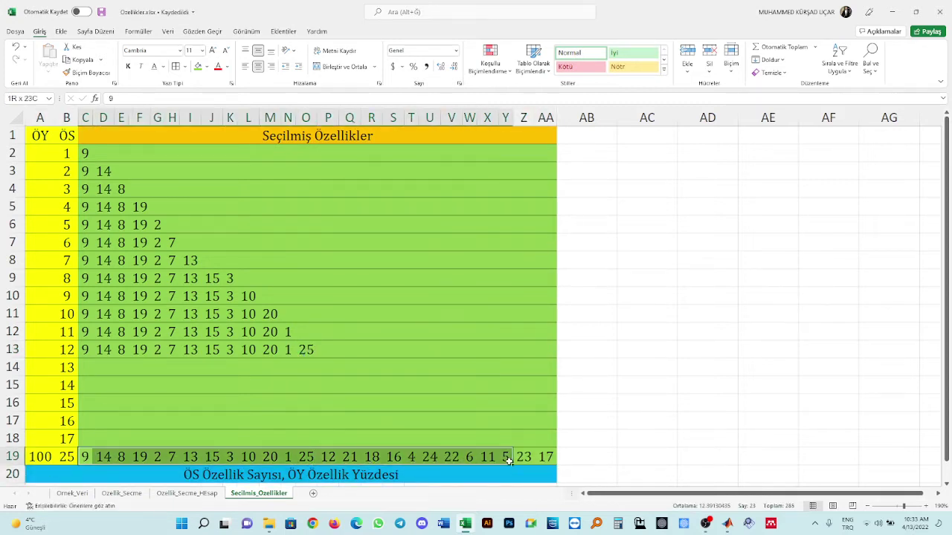
key(ctrl+c)
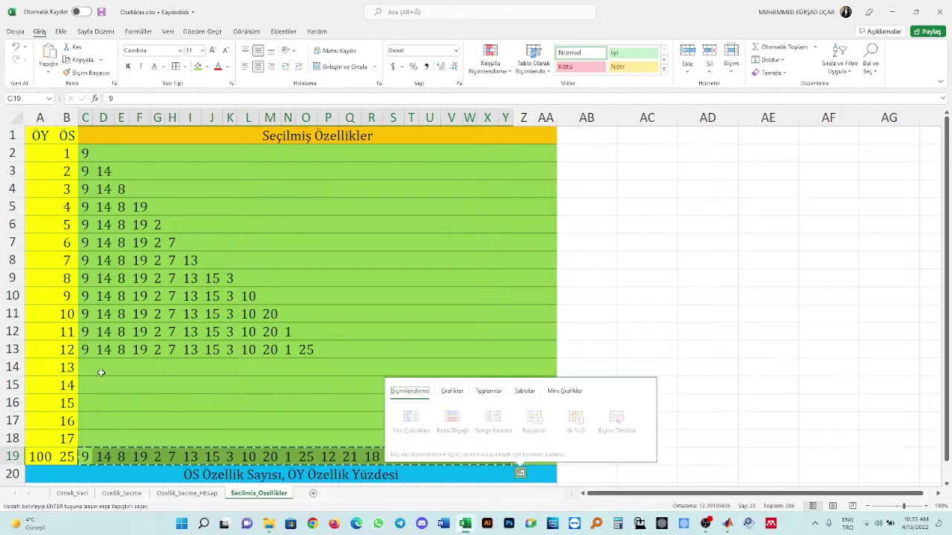
click(85, 367)
key(ctrl+v)
click(85, 388)
key(ctrl+v)
click(85, 403)
key(ctrl+v)
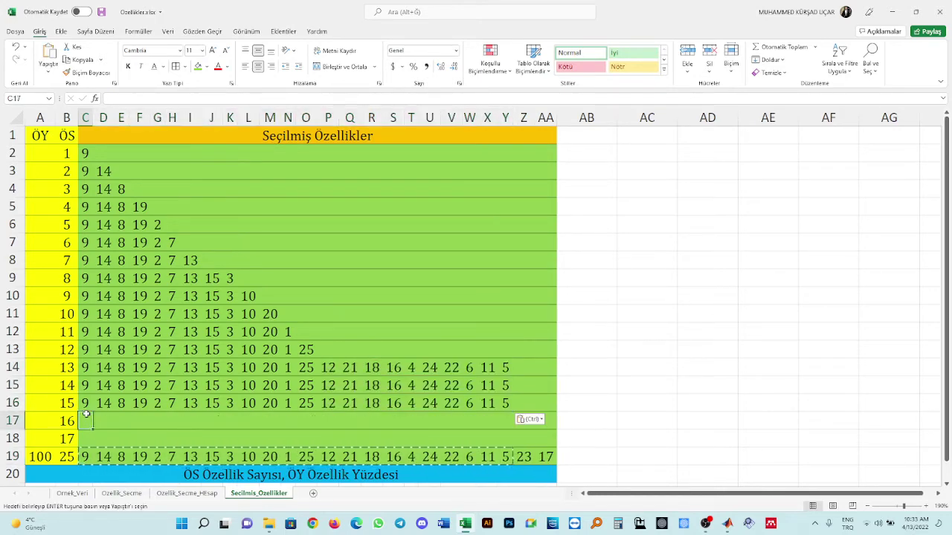
click(84, 420)
key(ctrl+v)
click(85, 439)
key(ctrl+v)
Clear the surplus features beyond P14, Q15, R16, S17 and T18 in rows 14 to 18, and save the workbook
drag(346, 367, 507, 439)
key(Escape)
key(Delete)
key(Delete)
key(Delete)
key(Delete)
click(411, 422)
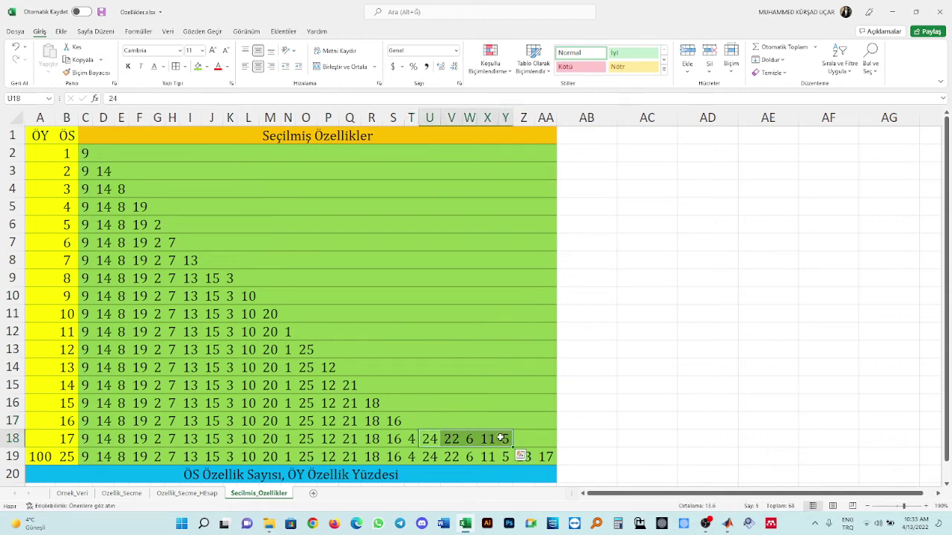
key(Delete)
click(444, 405)
key(ctrl+s)
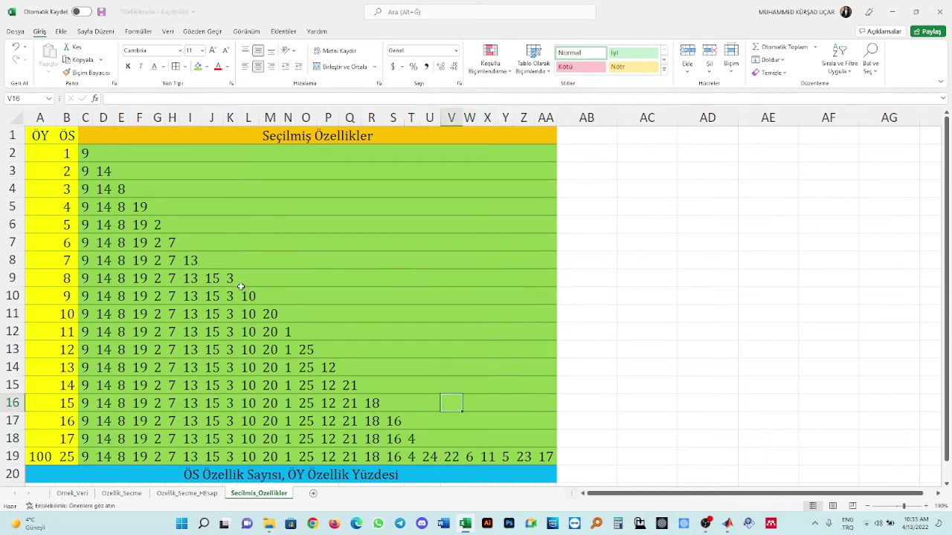
Clear the extra last feature in rows 9 to 13, cells K9, L10, M11, N12 and O13
click(212, 278)
click(229, 278)
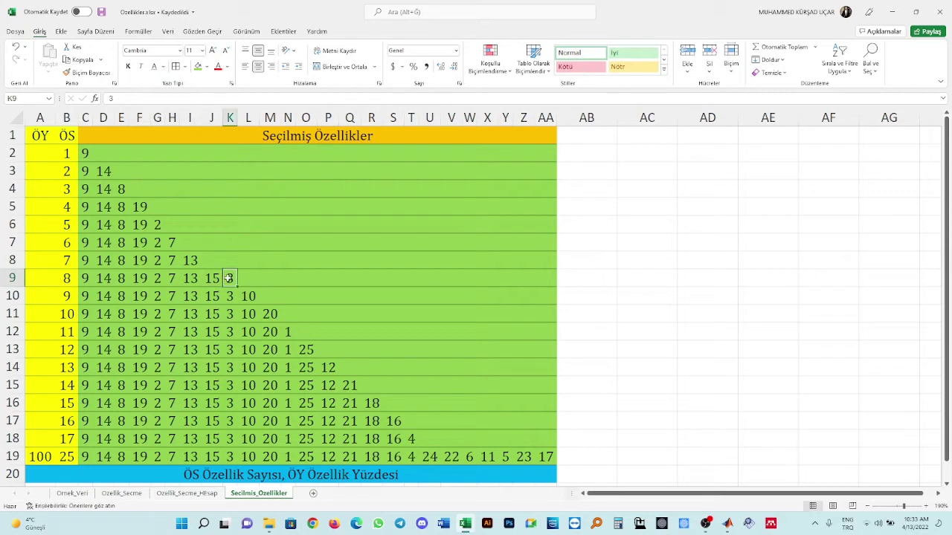
key(Delete)
click(248, 296)
key(Delete)
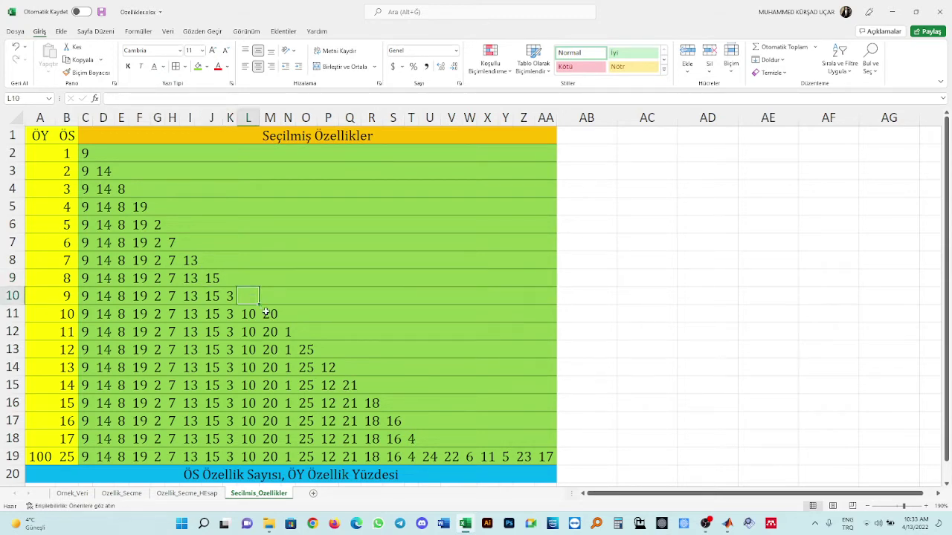
click(271, 314)
key(Delete)
click(288, 332)
key(Delete)
click(305, 349)
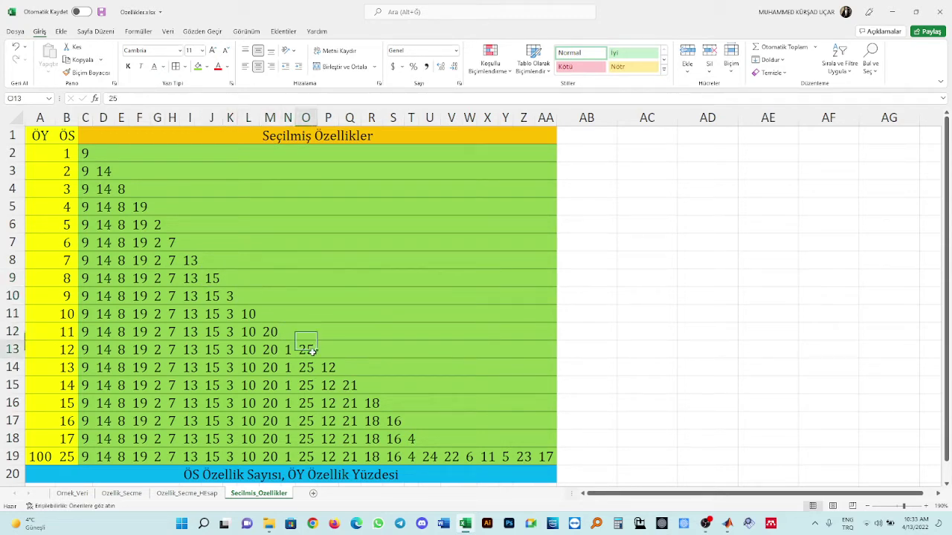
key(Delete)
Clear the extra last feature in rows 14 to 18, cells P14, Q15, R16, S17 and T18, and save the workbook
click(328, 367)
key(Delete)
click(348, 385)
key(Delete)
click(371, 403)
key(Delete)
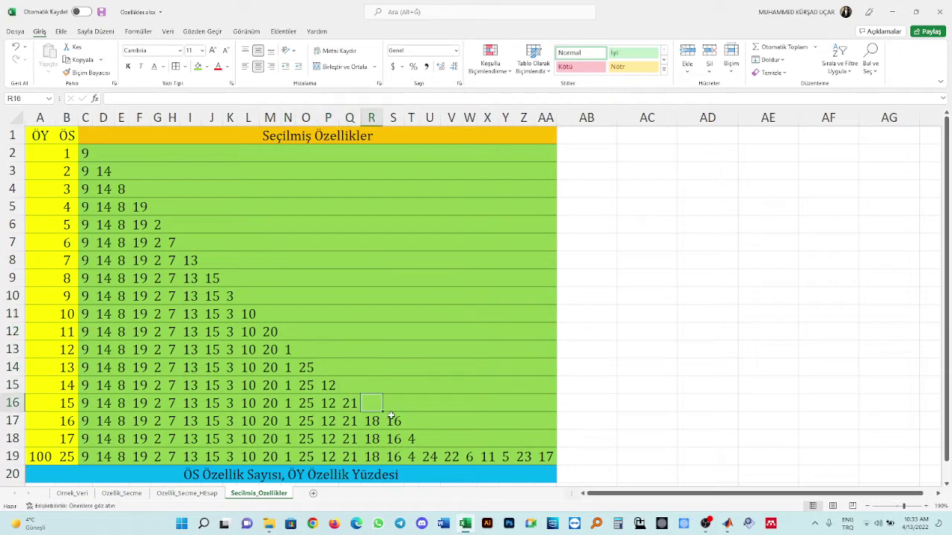
click(395, 421)
key(Delete)
click(411, 438)
click(451, 332)
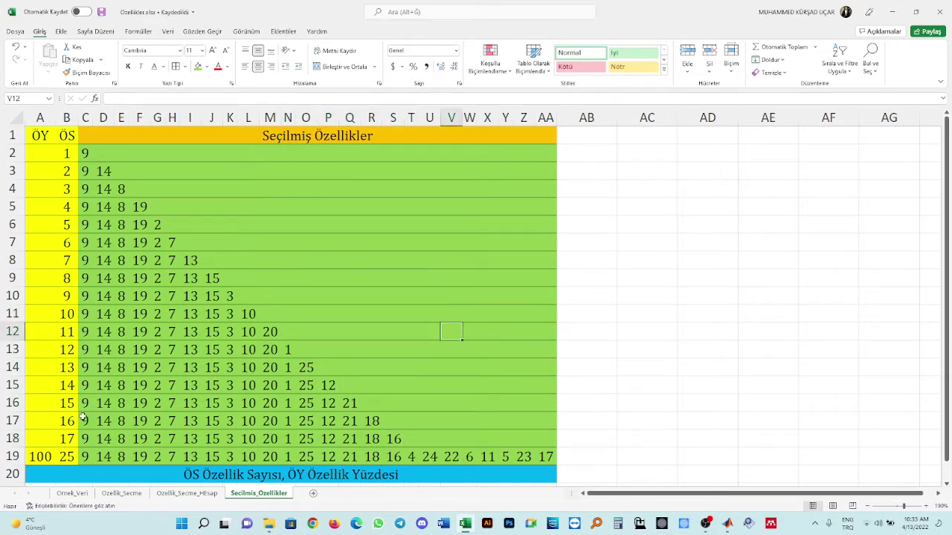
Enter the feature percentage formula =B2/B19*100 in A2 under the ÖY heading
click(68, 438)
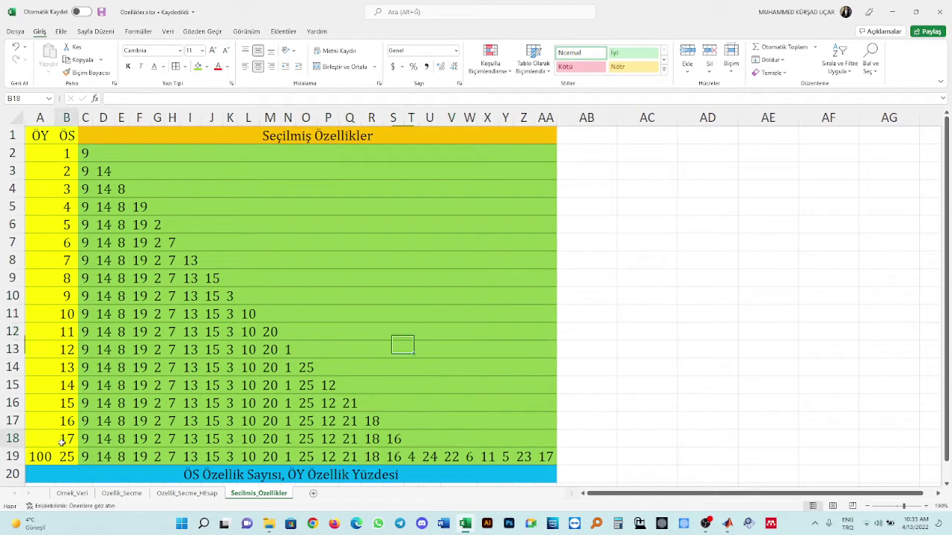
click(33, 157)
text(=)
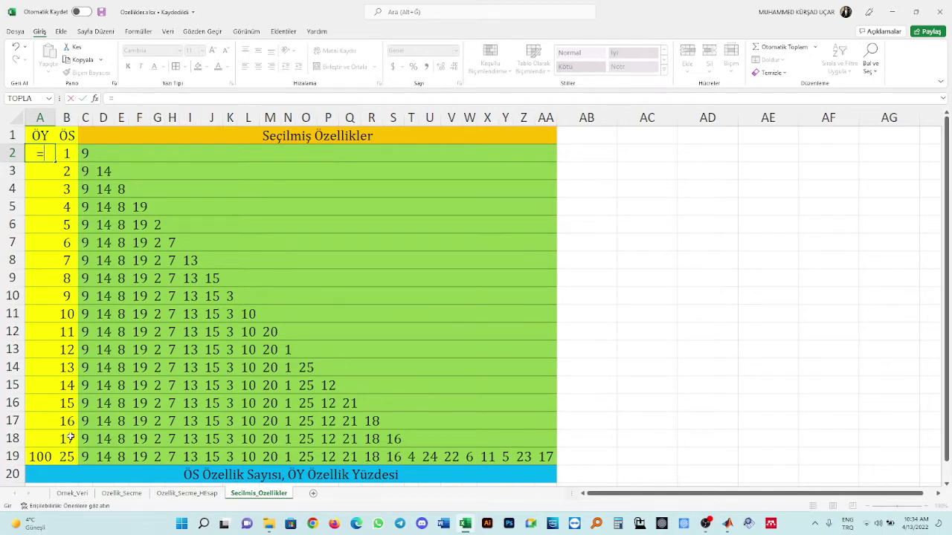
click(67, 157)
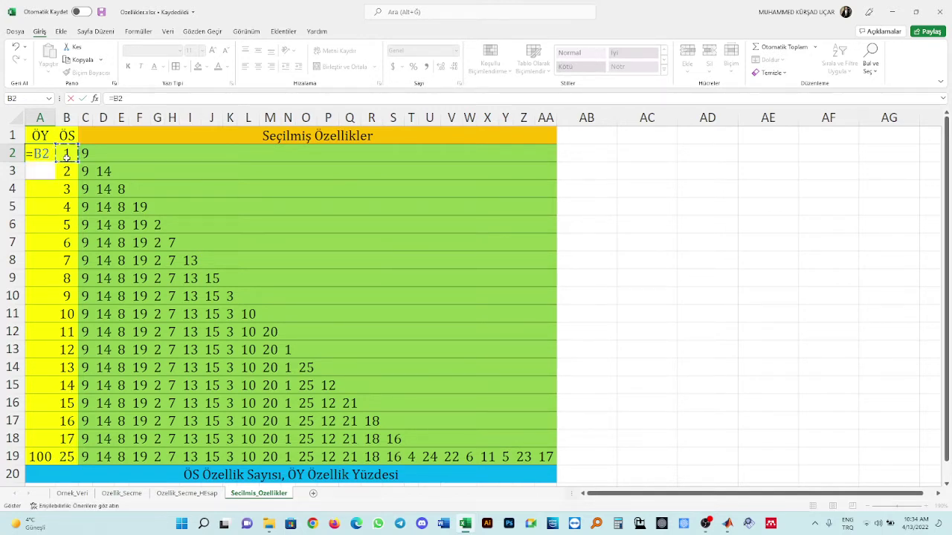
text(/)
click(67, 456)
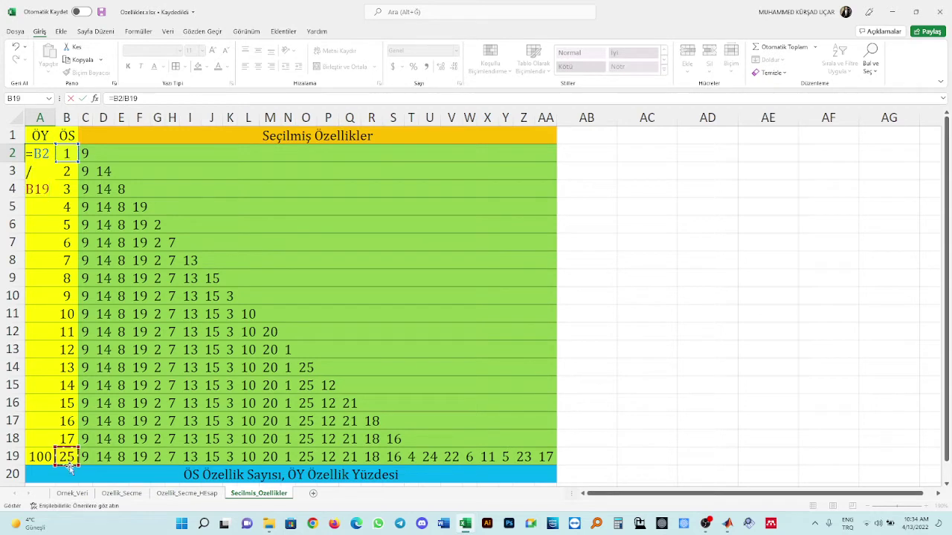
text(*100)
key(ctrl+Return)
key(Return)
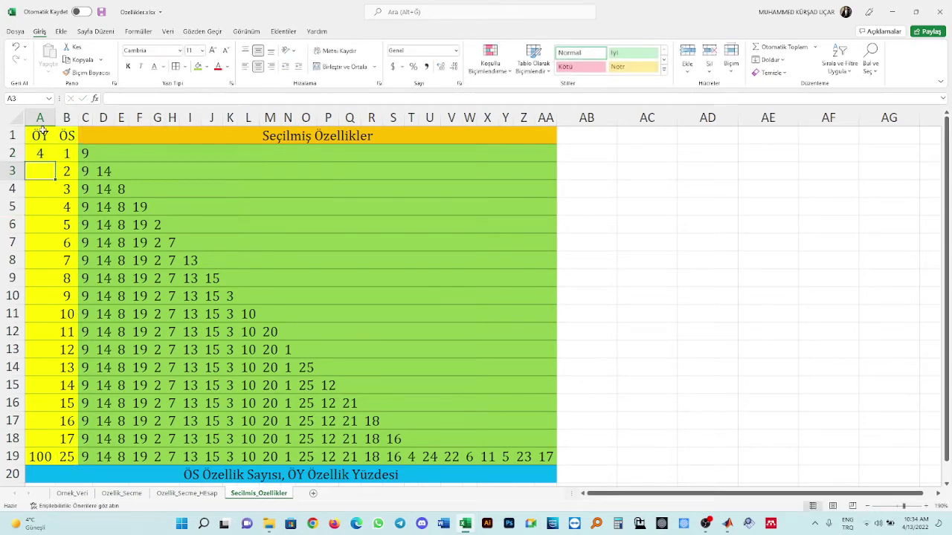
Make the B19 reference in A2's percentage formula absolute as $B$19
click(47, 155)
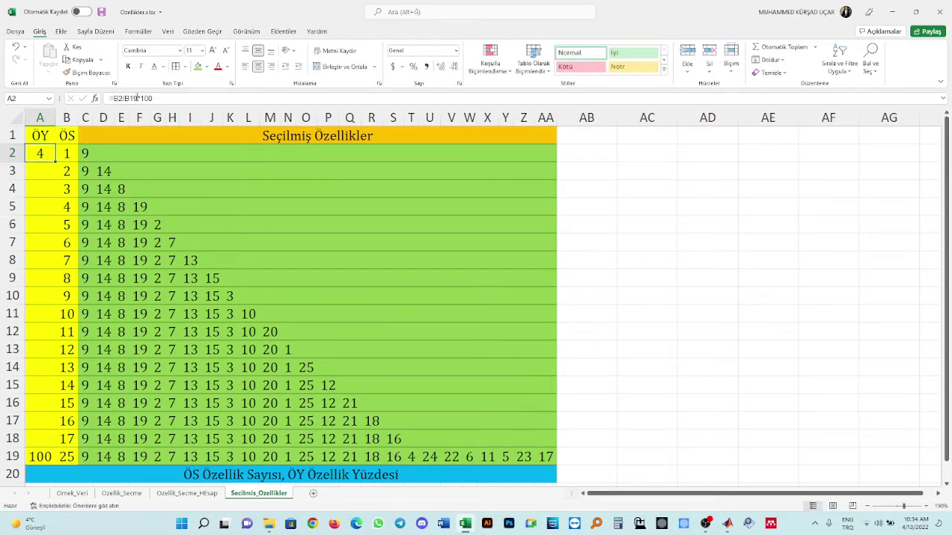
click(126, 98)
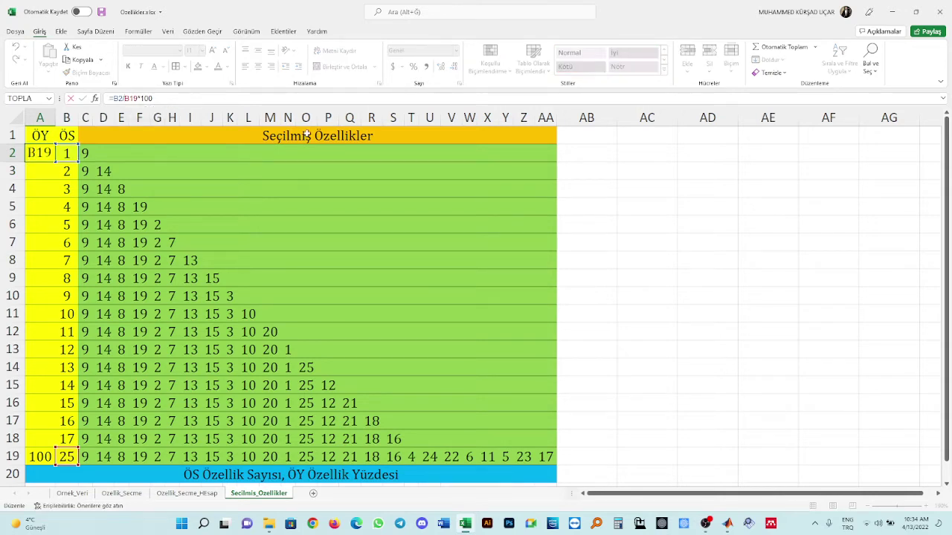
text($B$)
key(Return)
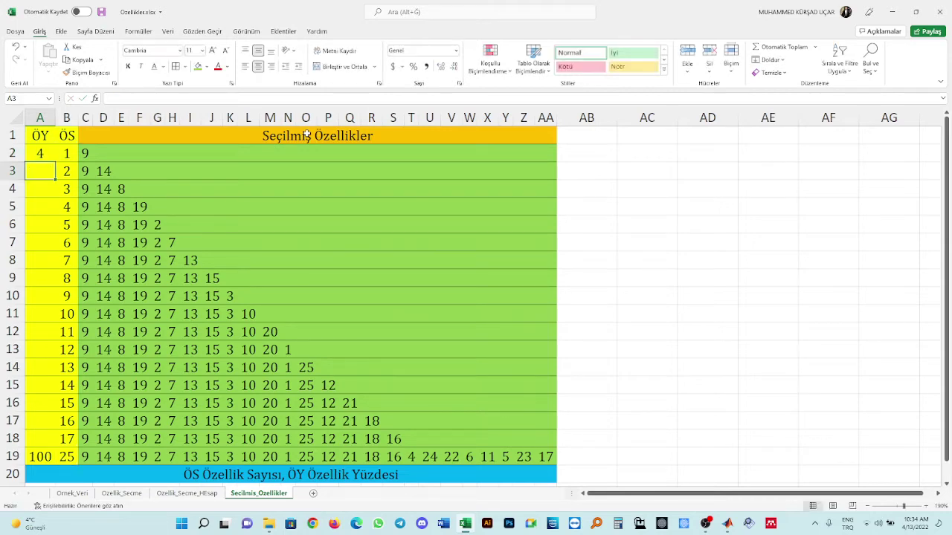
Examine how A2's percentage formula combines B2, the absolute reference $B$19 and the factor 100, widening column A enough to read it
ctrl+scroll(45, 168, up, 8)
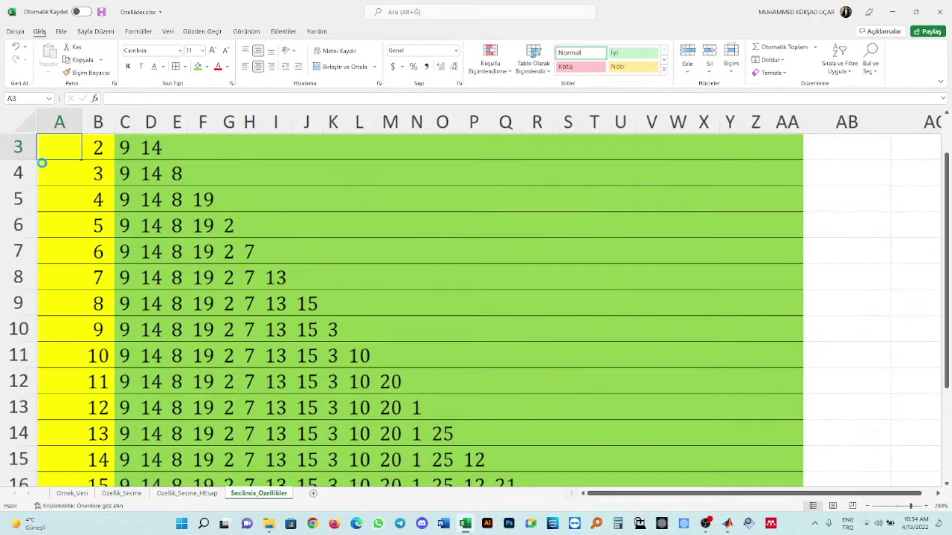
scroll(115, 182, up, 1)
click(107, 190)
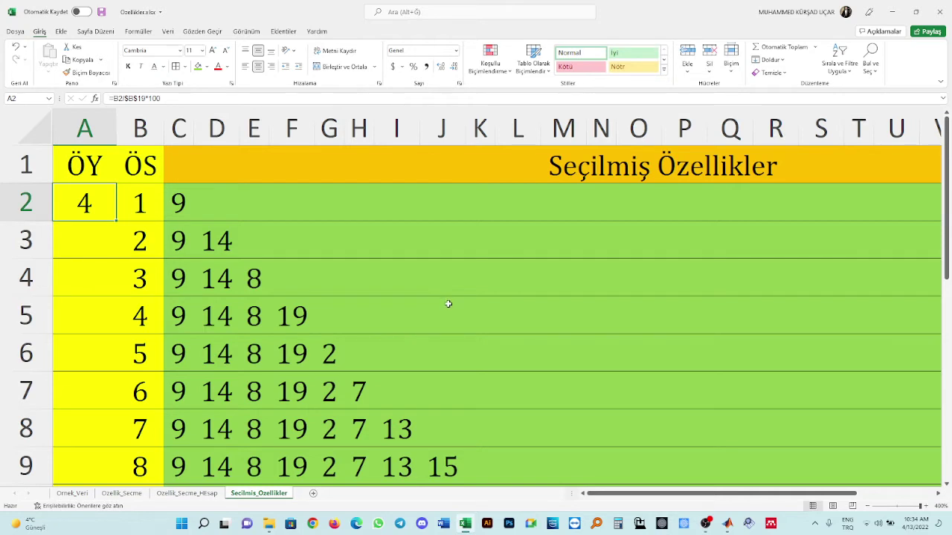
click(245, 207)
double_click(72, 207)
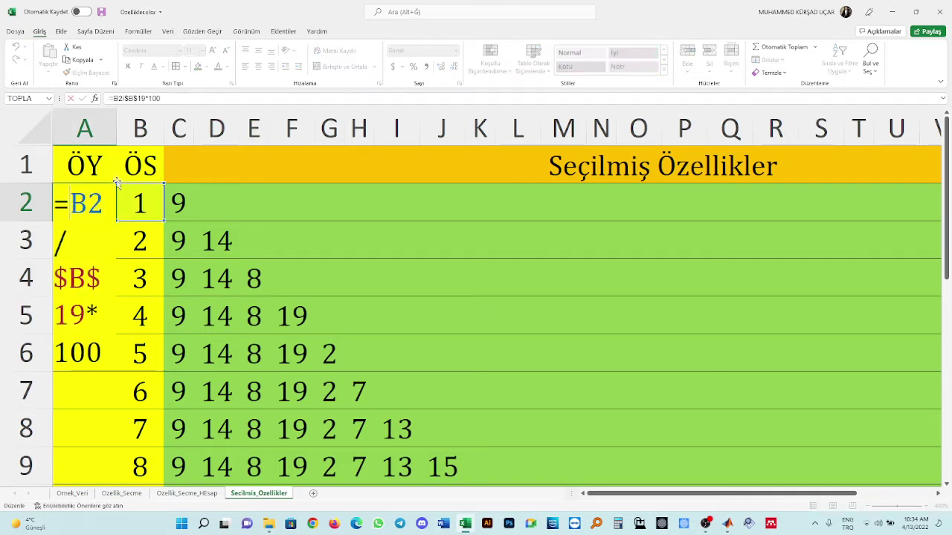
click(121, 123)
drag(121, 123, 444, 123)
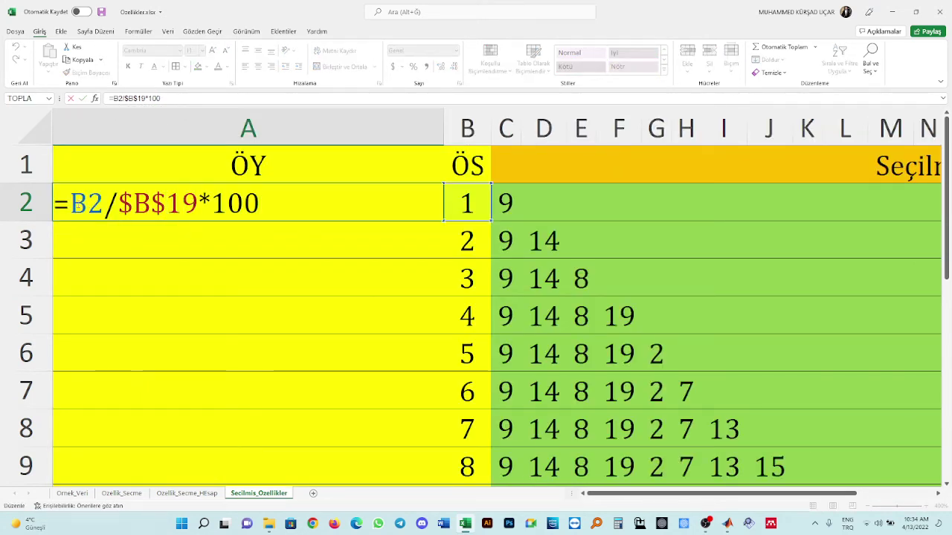
double_click(86, 202)
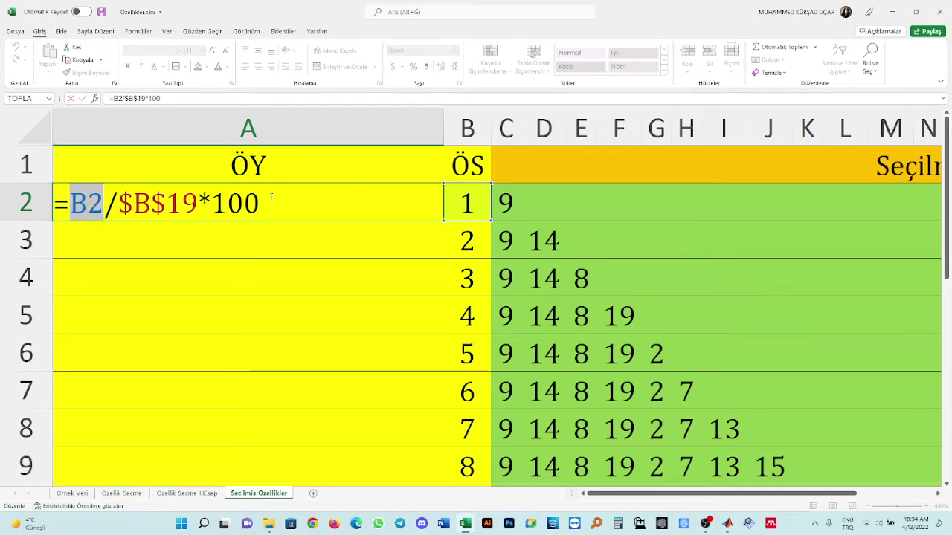
drag(119, 202, 198, 202)
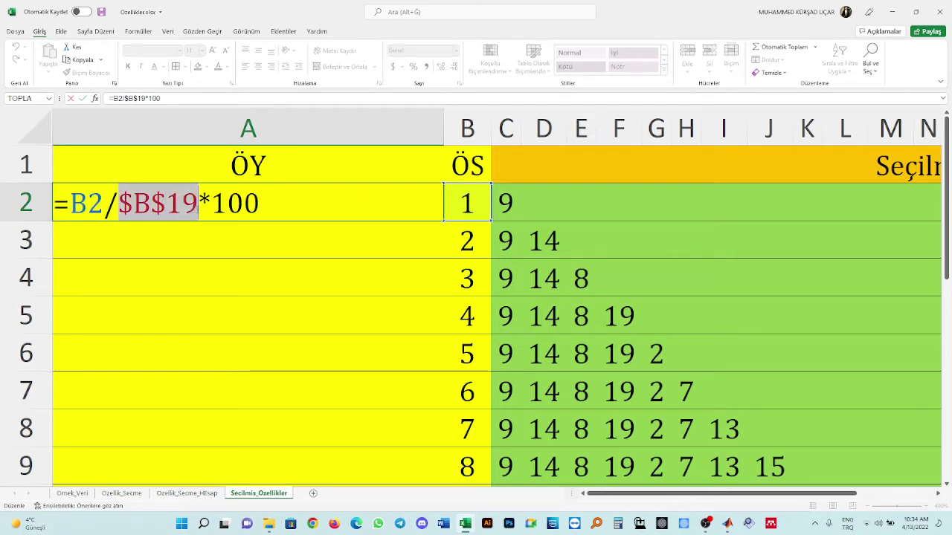
click(121, 201)
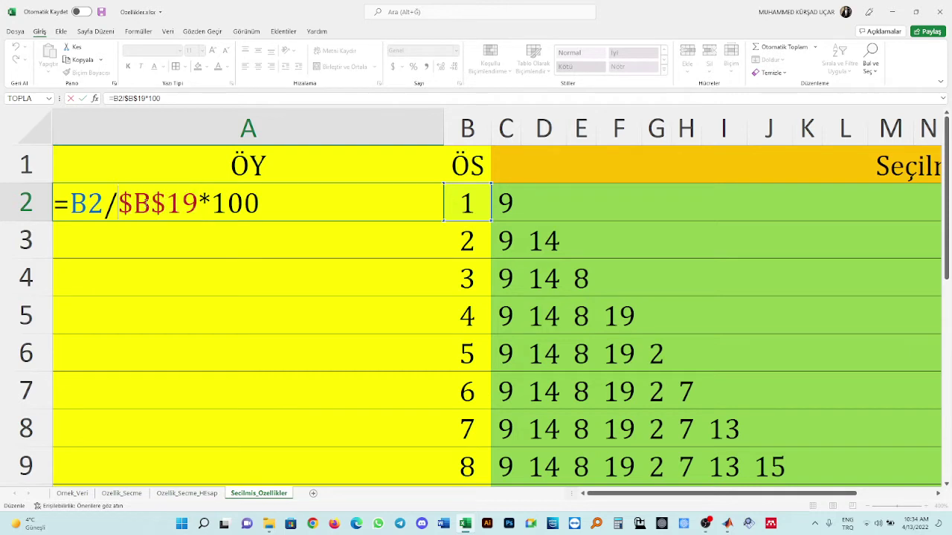
drag(121, 201, 290, 207)
key(Escape)
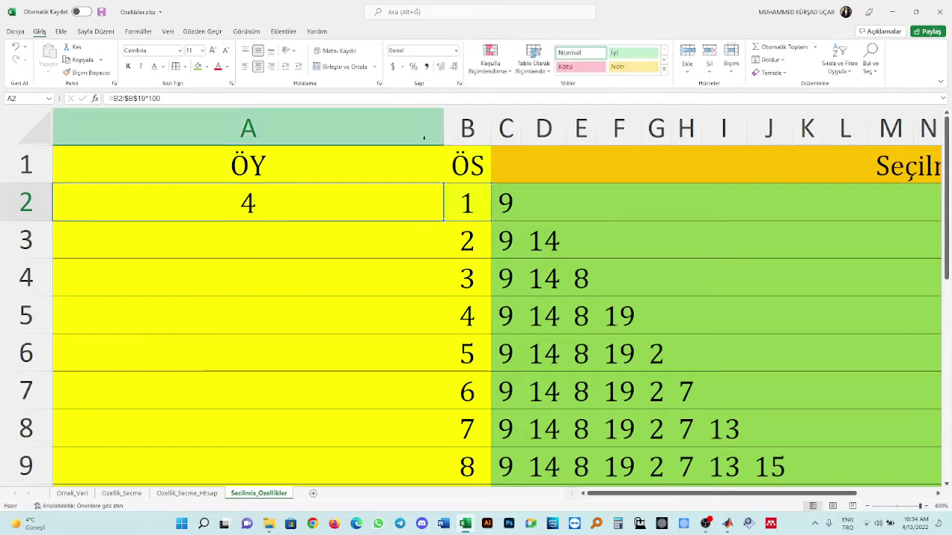
Fill A2's percentage formula down the ÖY column to row 18 and fit column A's width to its contents
double_click(443, 221)
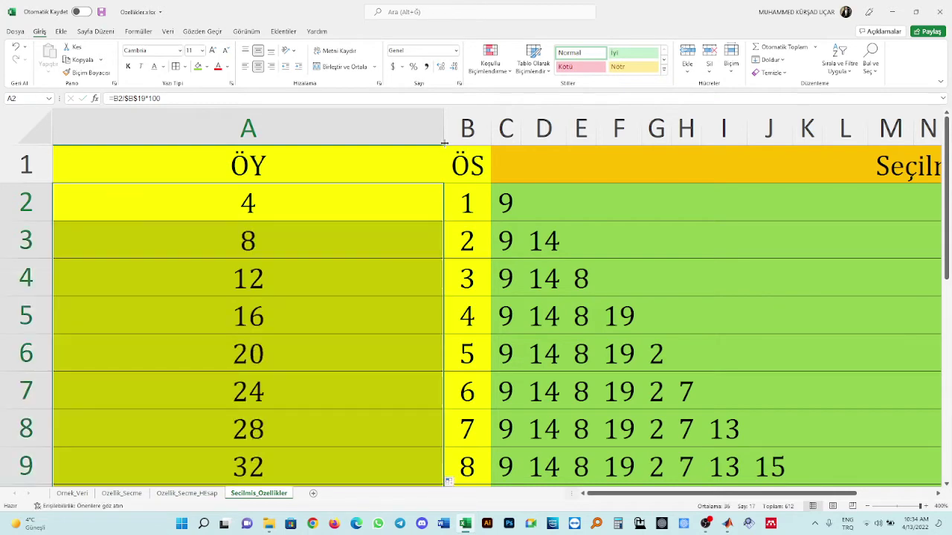
double_click(443, 133)
click(84, 242)
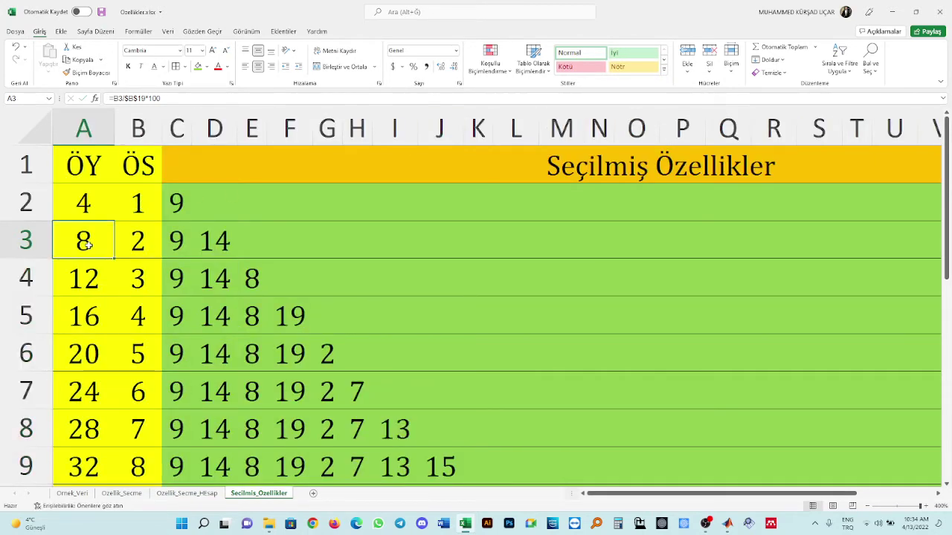
Review the filled ÖY percentages against the ÖS counts down to row 19 and save the workbook
scroll(86, 244, down, 3)
ctrl+scroll(87, 244, down, 1)
ctrl+scroll(87, 244, down, 5)
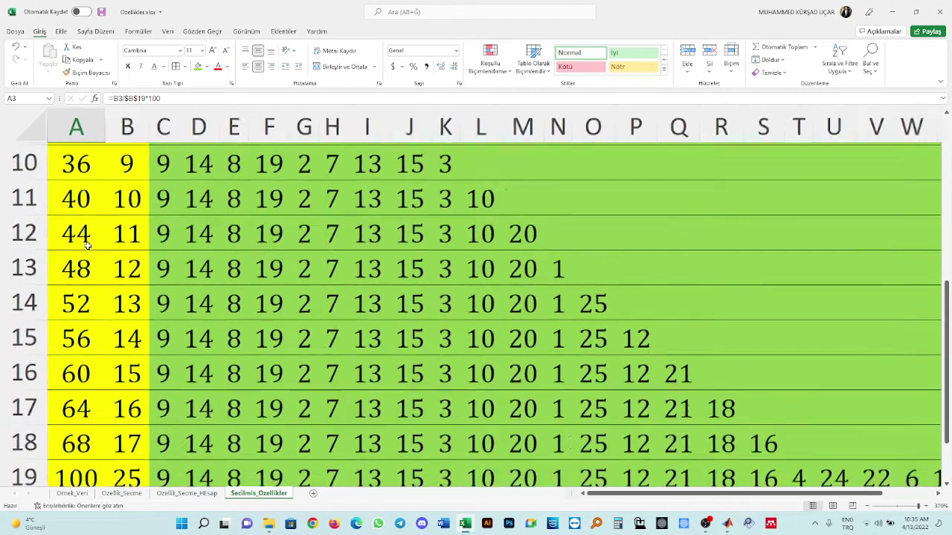
ctrl+scroll(87, 246, down, 2)
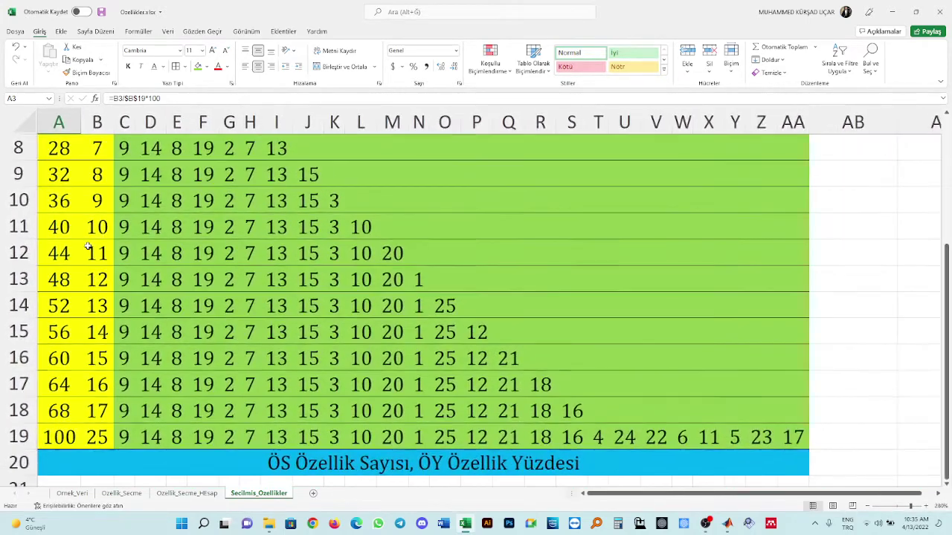
scroll(75, 268, up, 2)
scroll(73, 281, down, 1)
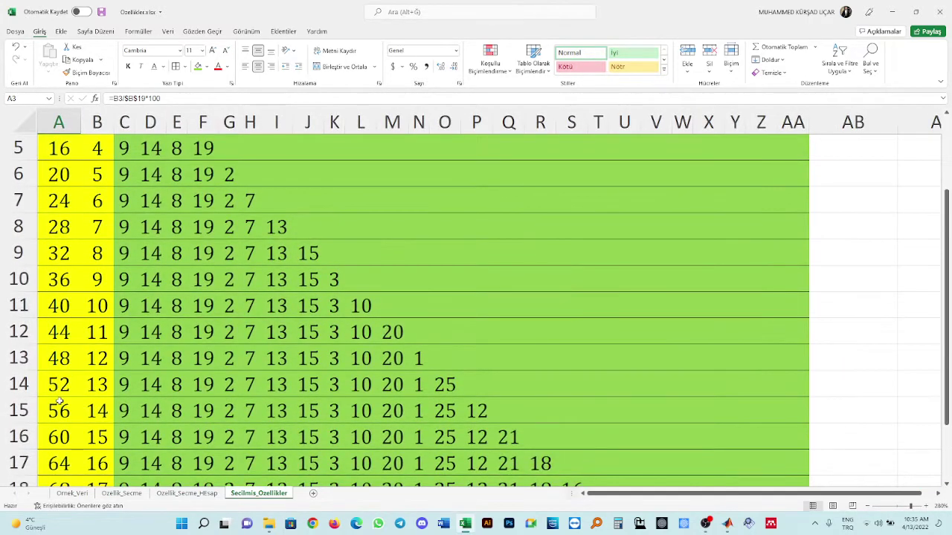
scroll(60, 402, down, 2)
click(30, 358)
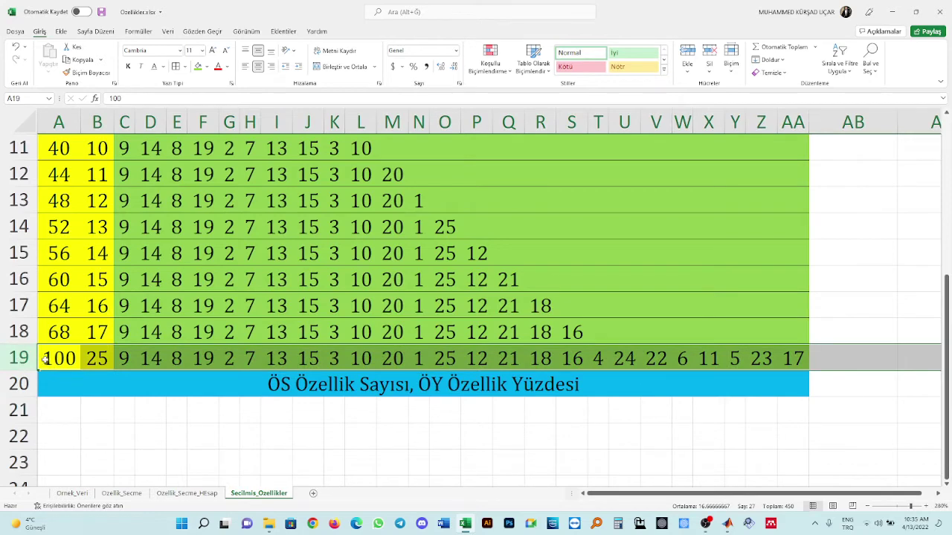
scroll(68, 333, up, 4)
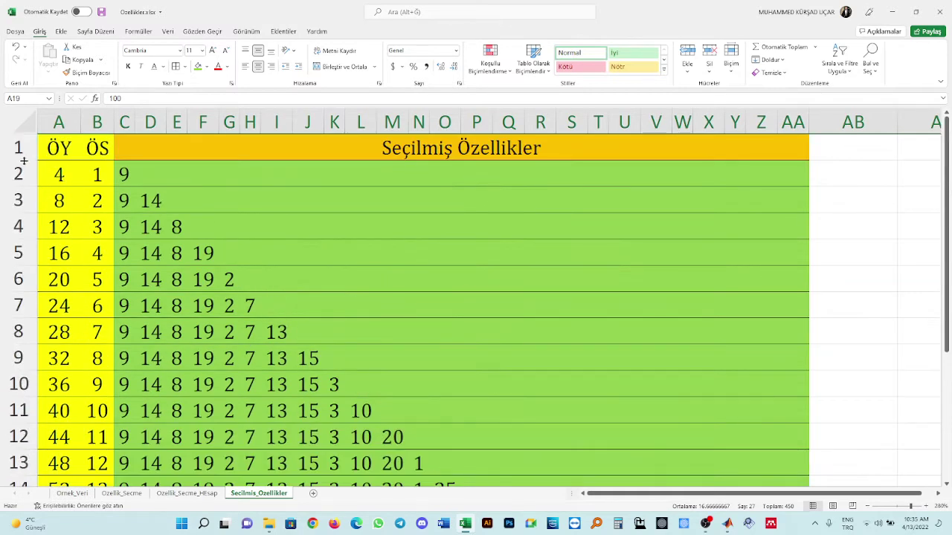
click(90, 300)
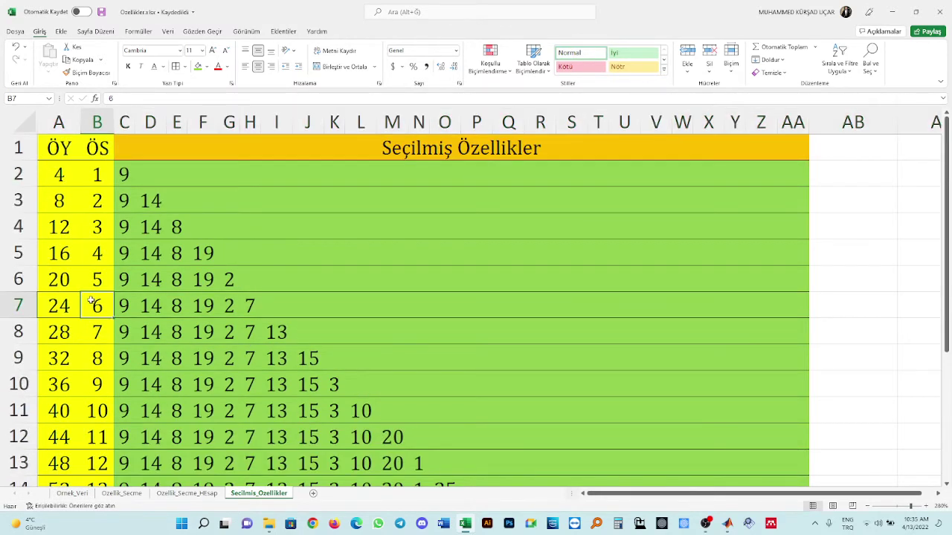
scroll(91, 300, down, 5)
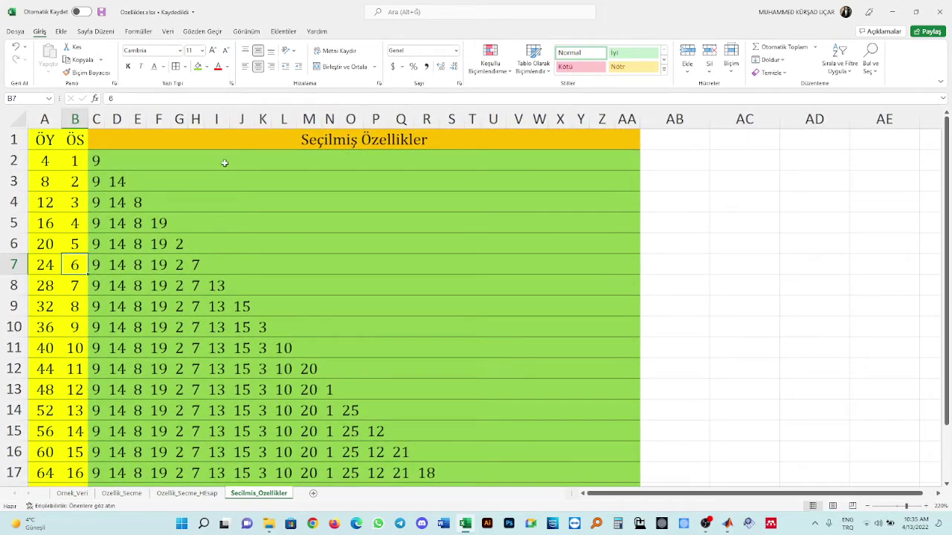
Make the row 1 headings ÖY, ÖS and Seçilmiş Özellikler bold
drag(45, 139, 149, 139)
click(128, 66)
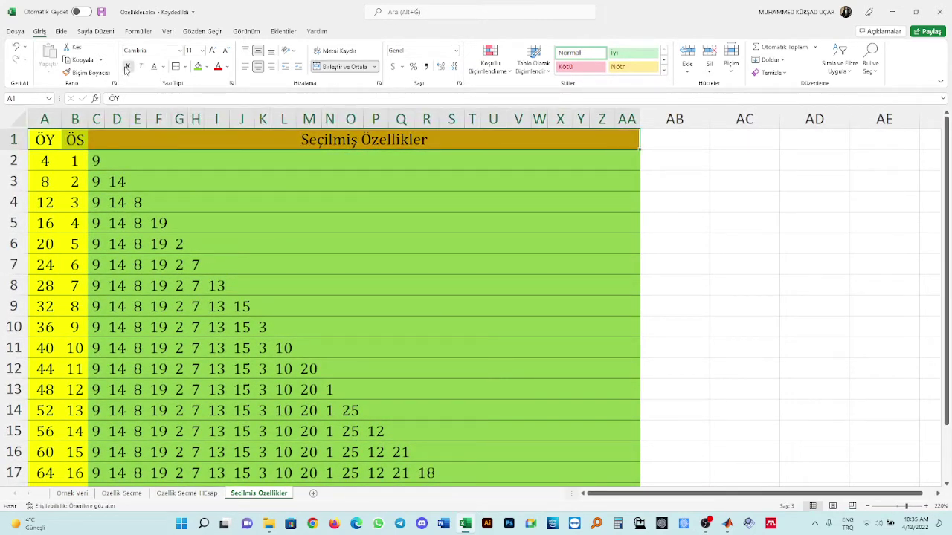
click(132, 194)
Examine how the selected feature lists grow from C2 down to the full ranked list in C19:AA19
scroll(280, 354, down, 1)
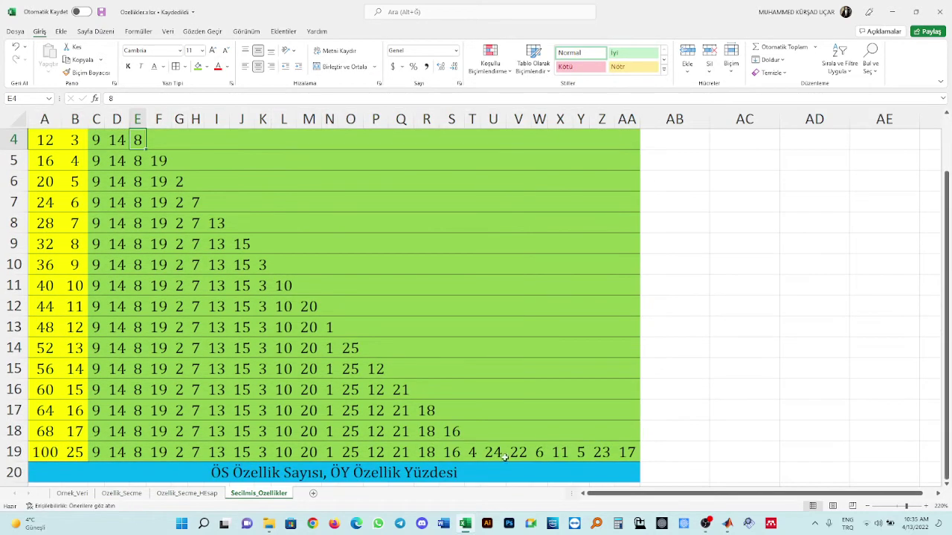
drag(617, 451, 97, 453)
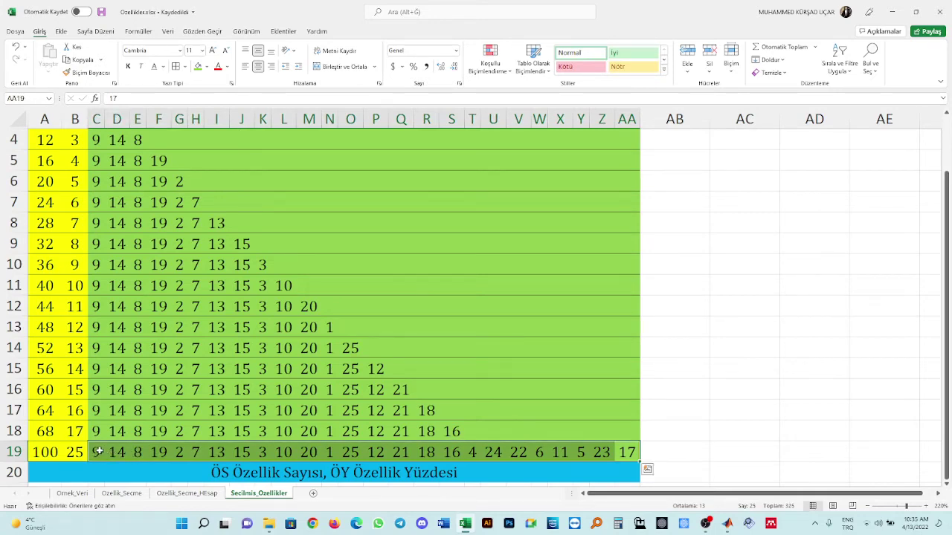
scroll(148, 327, up, 1)
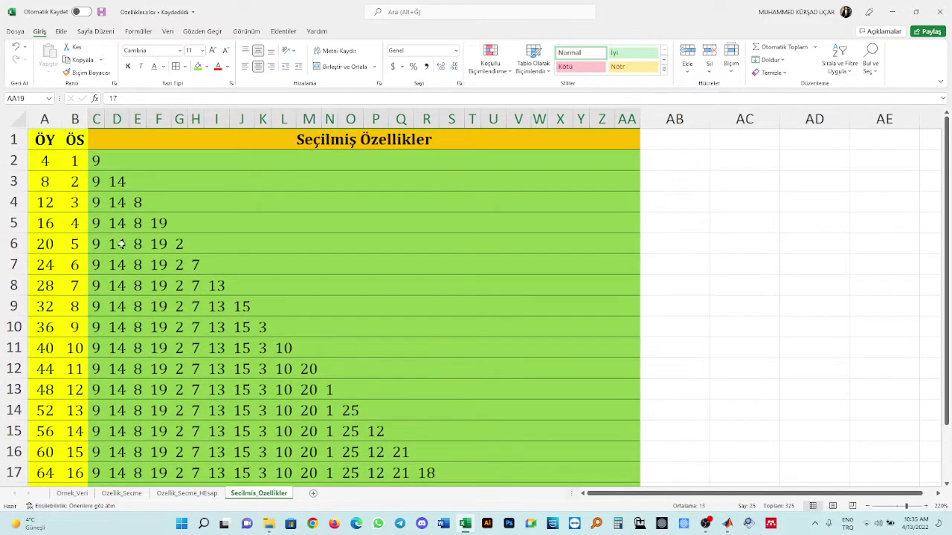
click(97, 158)
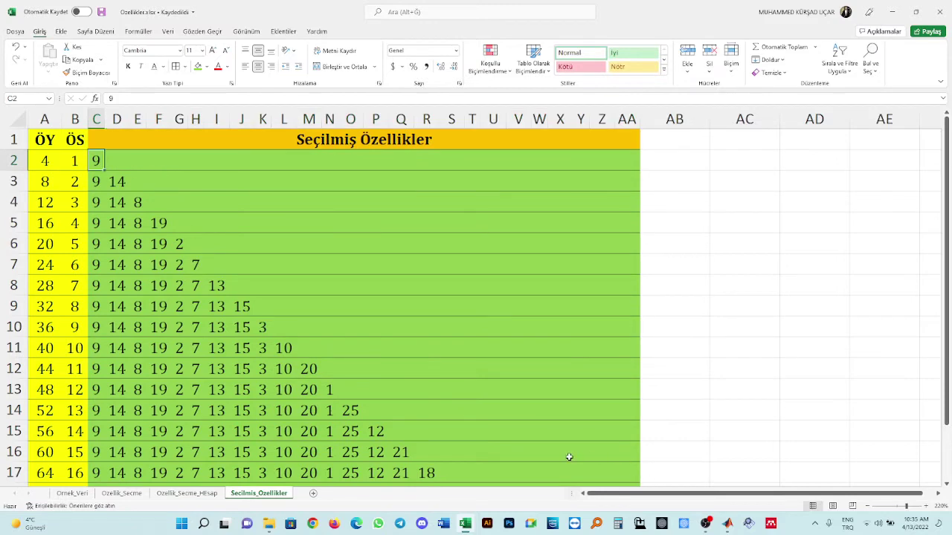
scroll(587, 431, down, 2)
drag(623, 389, 91, 390)
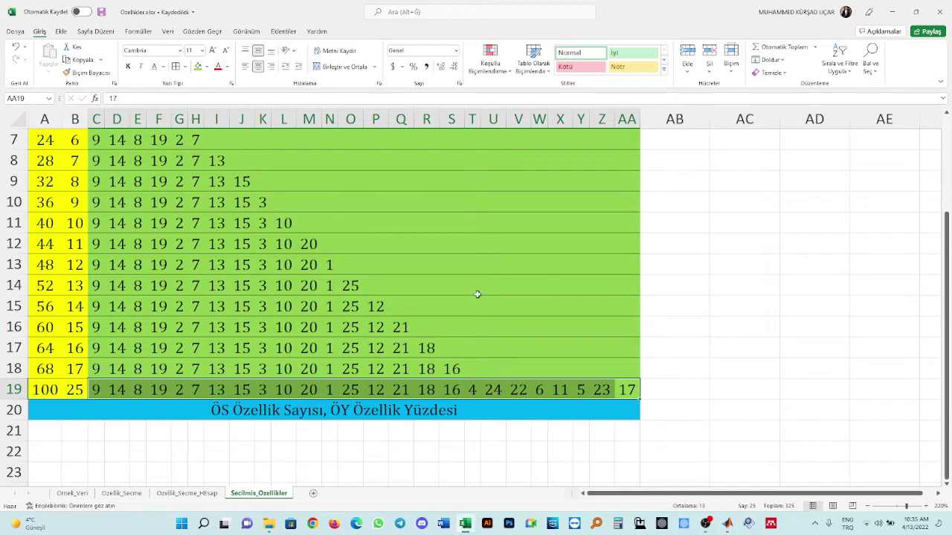
scroll(666, 215, up, 1)
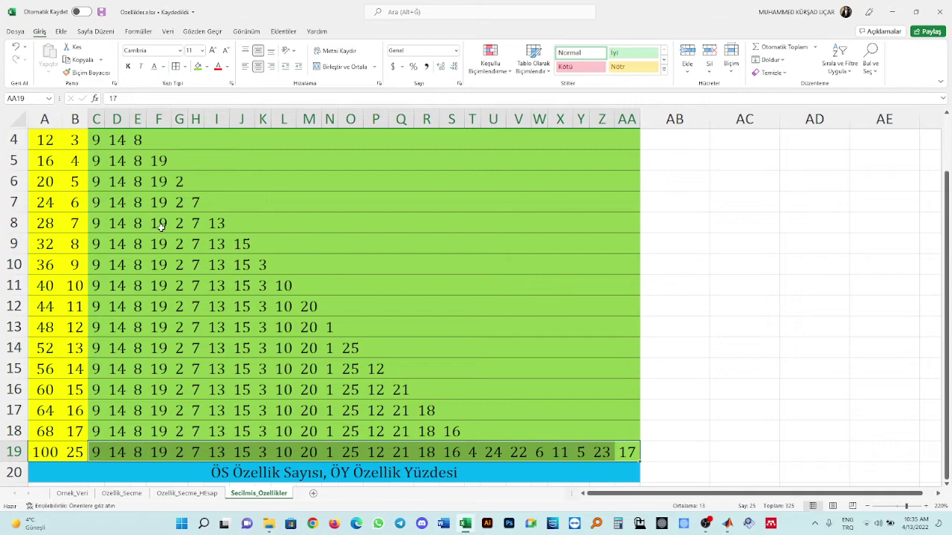
click(417, 299)
scroll(149, 223, up, 1)
drag(95, 161, 212, 357)
click(216, 348)
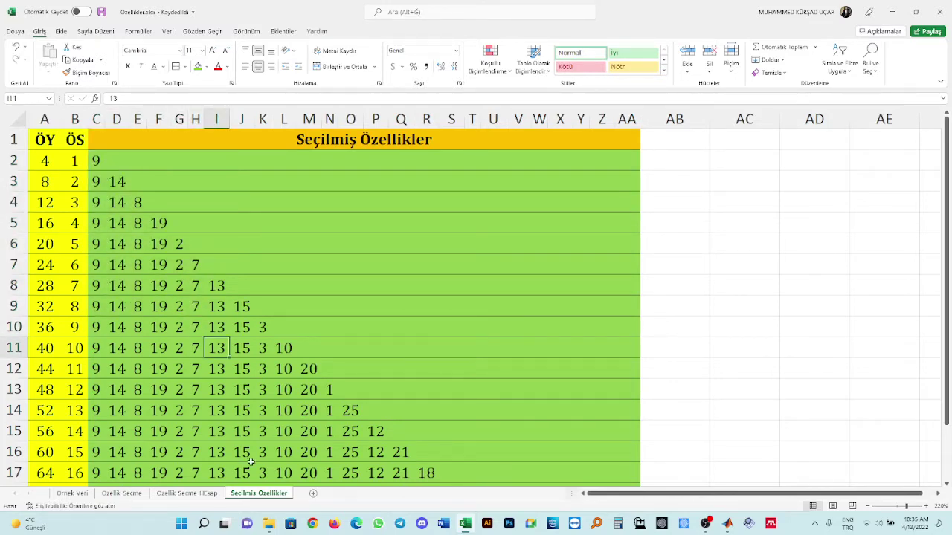
click(329, 431)
scroll(258, 360, down, 1)
scroll(258, 360, down, 1)
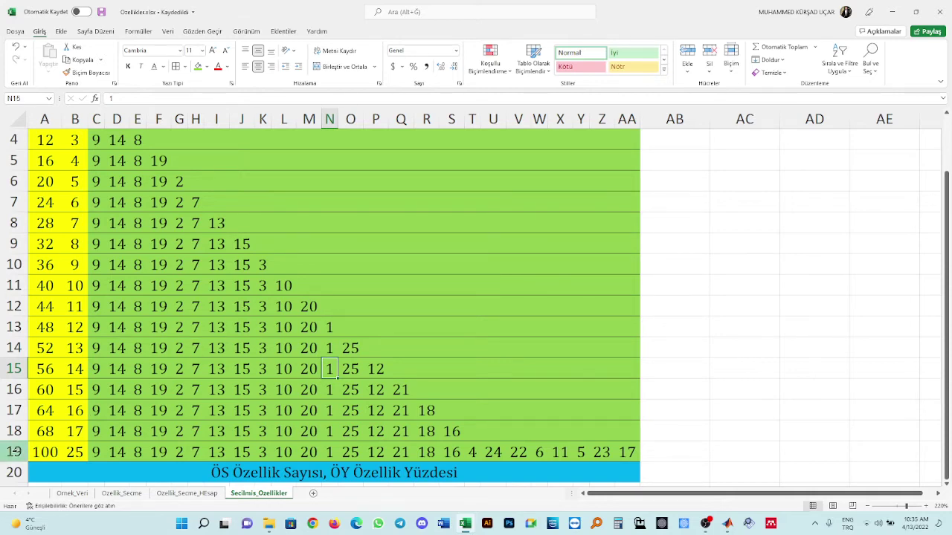
Compare the selected features in row 18 with the complete feature set in row 19
drag(15, 450, 11, 439)
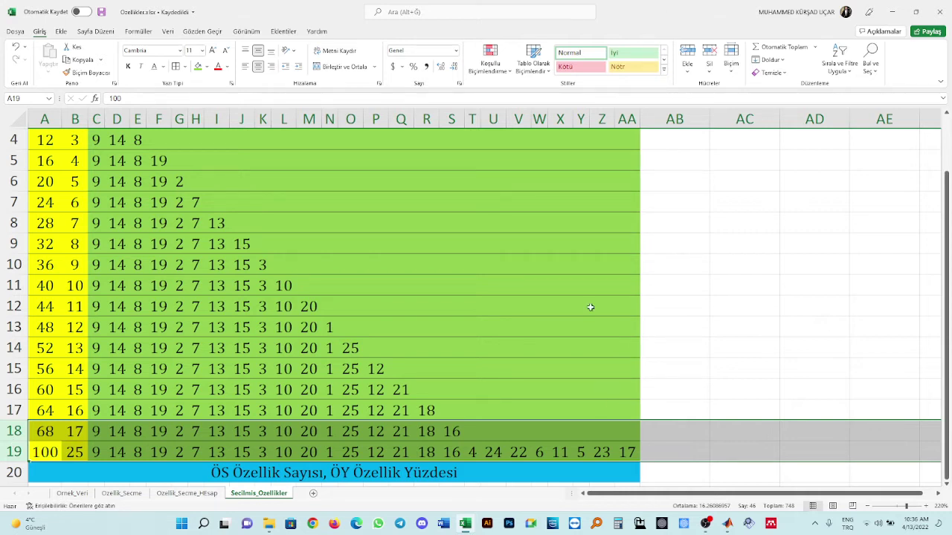
click(39, 435)
drag(39, 435, 451, 452)
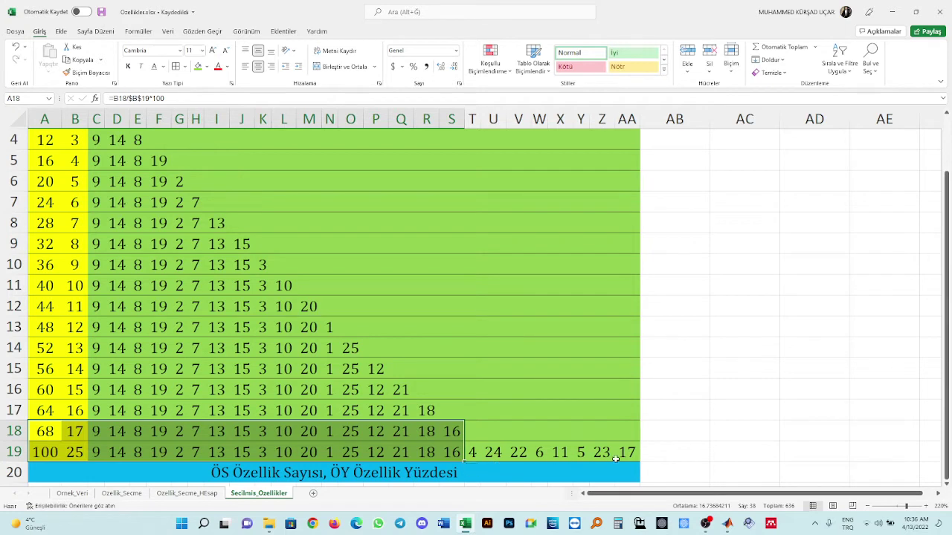
drag(627, 452, 38, 431)
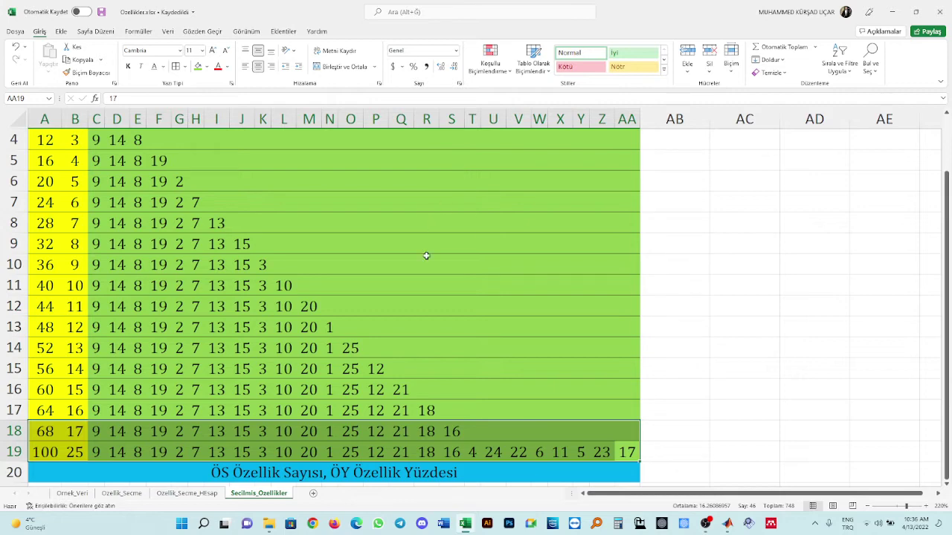
click(404, 336)
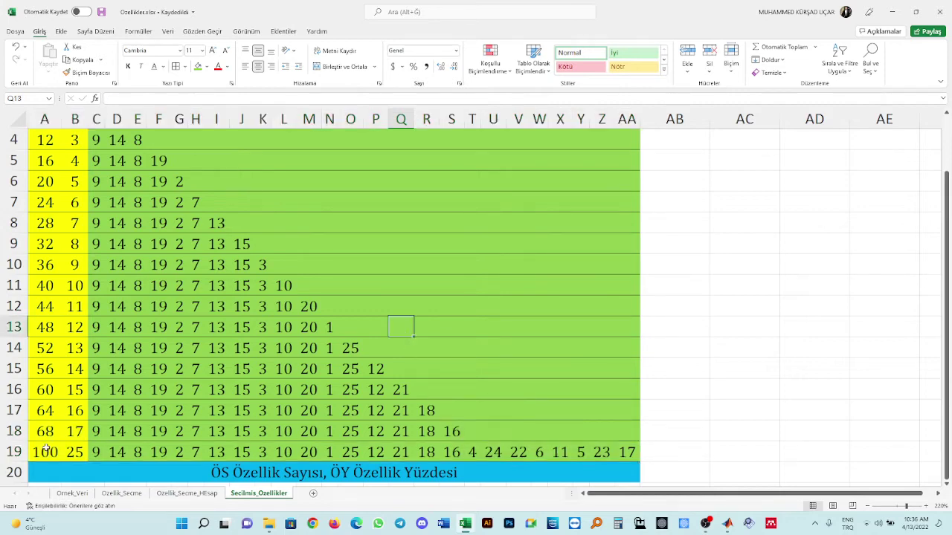
Add a new worksheet after Secilmis_Ozellikler and name it Ozellik_Secme_Algoritması
scroll(278, 297, up, 1)
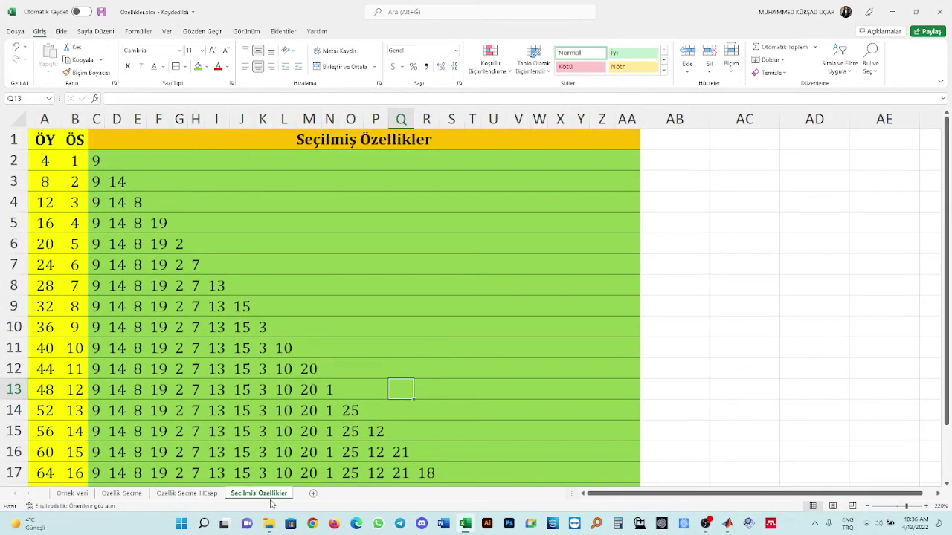
click(314, 496)
double_click(308, 493)
text(Ozel)
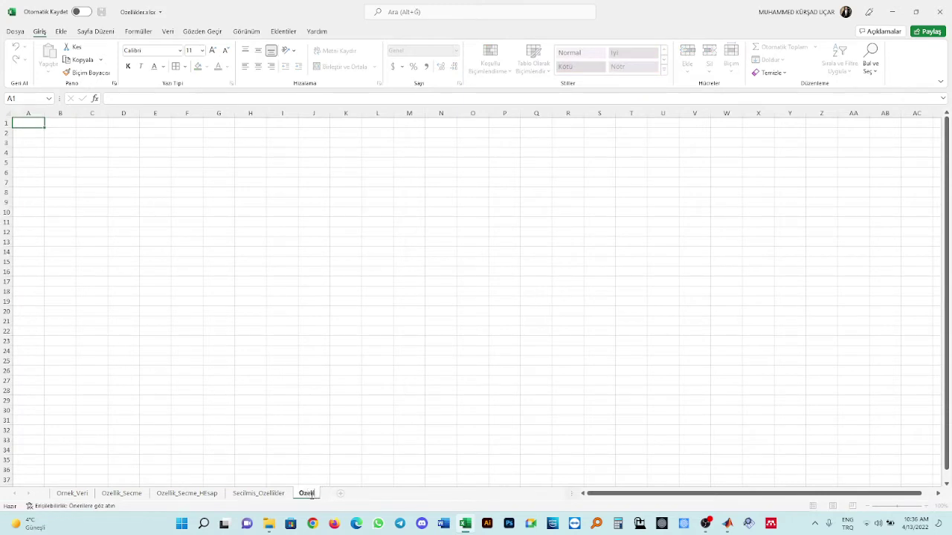
text(lik_Secme_Algoritması)
key(Return)
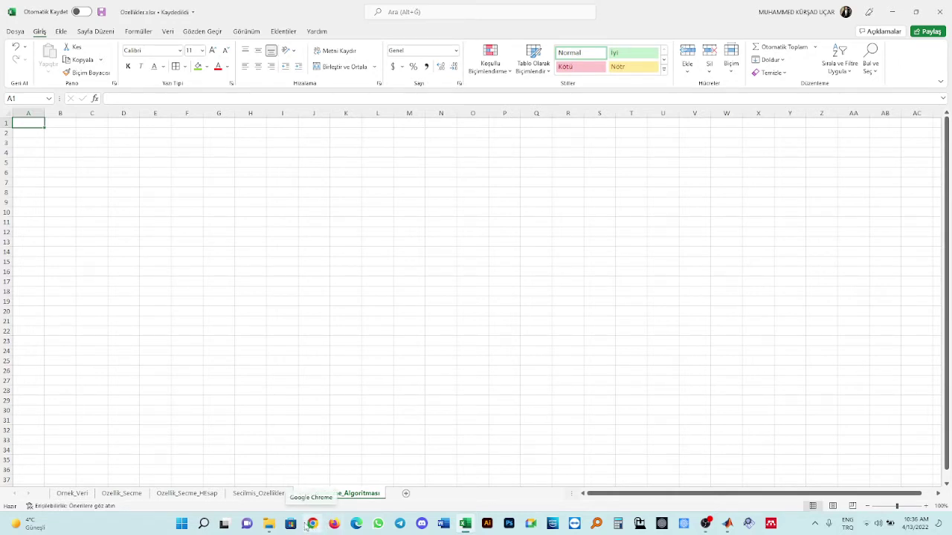
Return to the Secilmis_Ozellikler sheet and review the feature sets in C11:AA19
click(258, 492)
click(108, 202)
scroll(104, 218, down, 2)
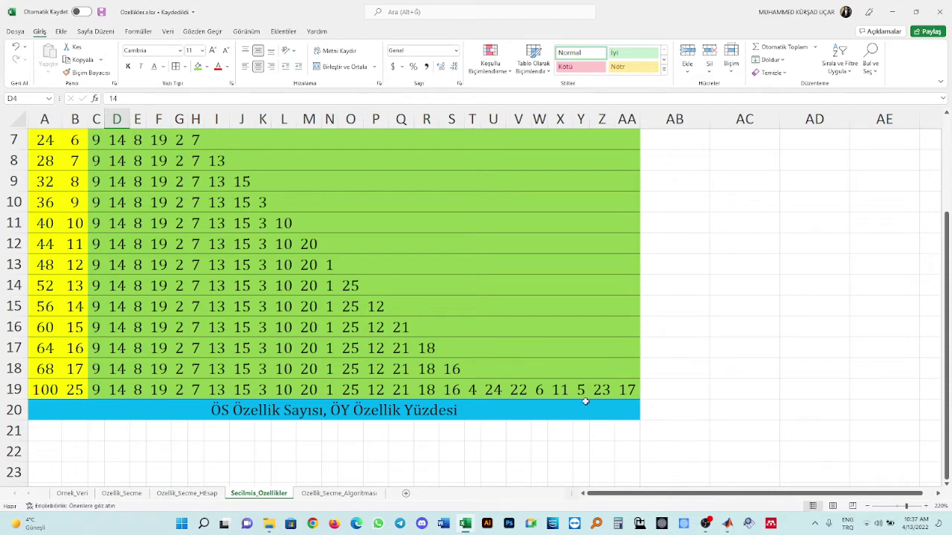
click(630, 389)
drag(631, 390, 92, 220)
scroll(91, 220, up, 2)
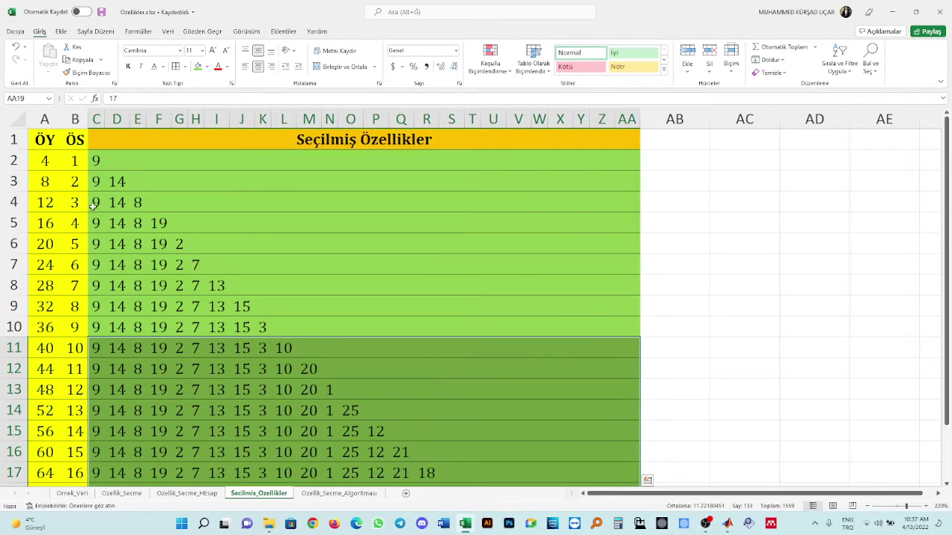
Add the header "Model Sayısı" in AB1 and fit column AB's width to it
click(96, 161)
click(671, 139)
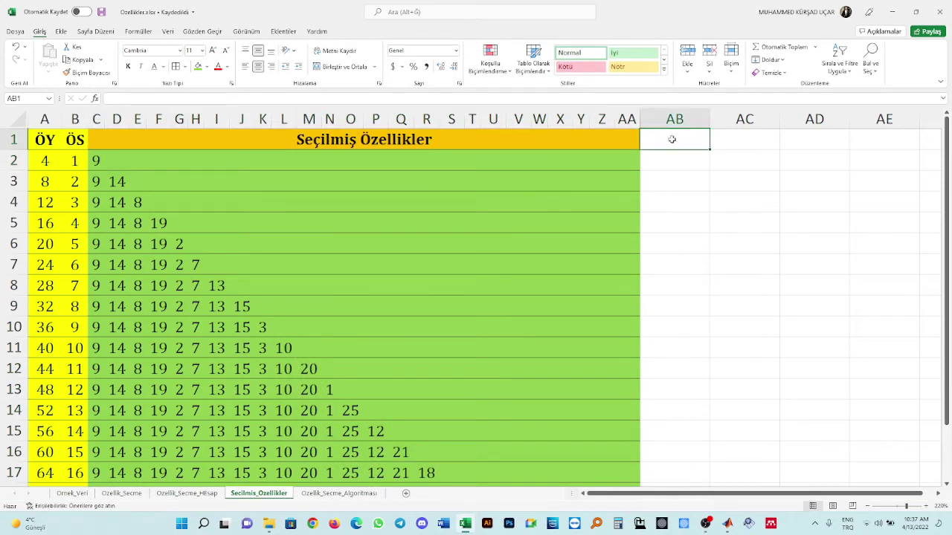
text(Model Sayıs)
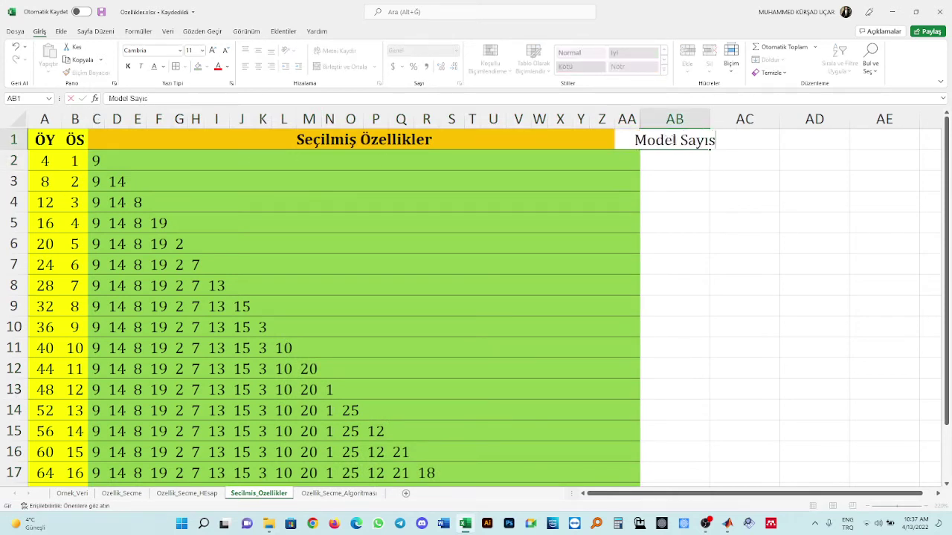
text(ı)
key(Return)
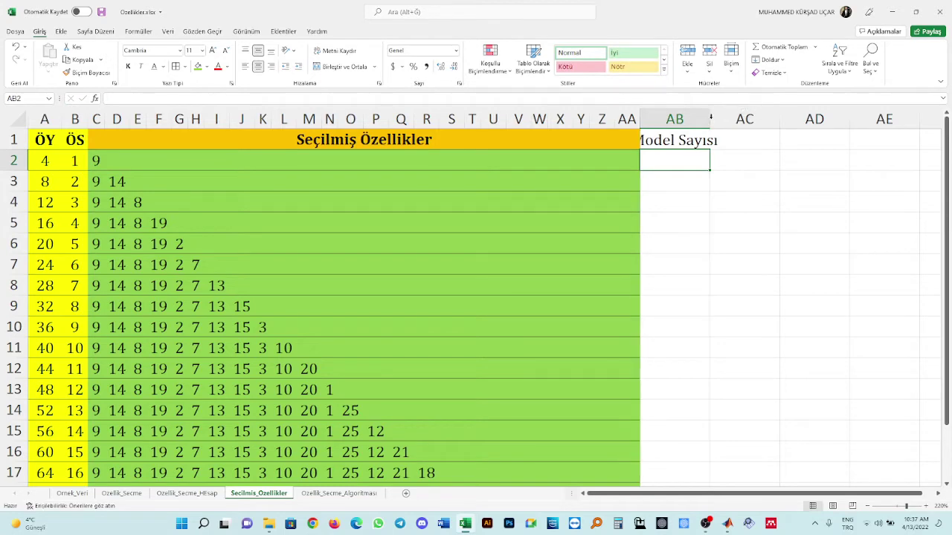
double_click(710, 117)
Enter 20 as the model count in AB2 and check the ÖY value in A19
text(20)
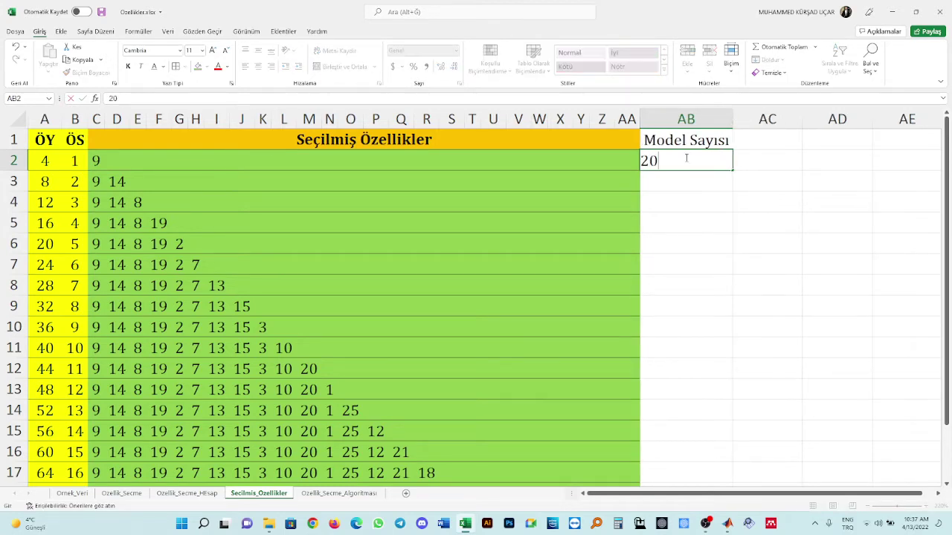
key(Return)
click(714, 158)
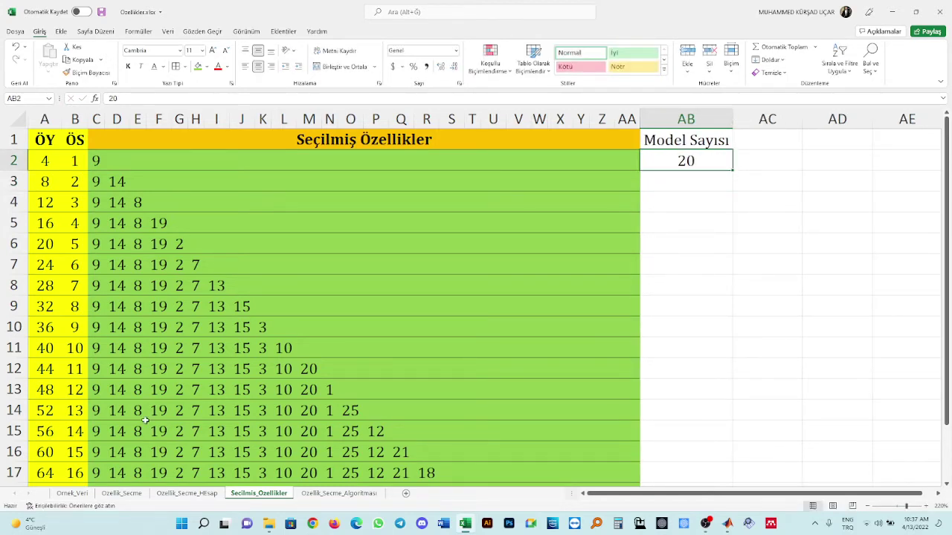
scroll(146, 421, down, 2)
click(46, 392)
scroll(718, 161, up, 2)
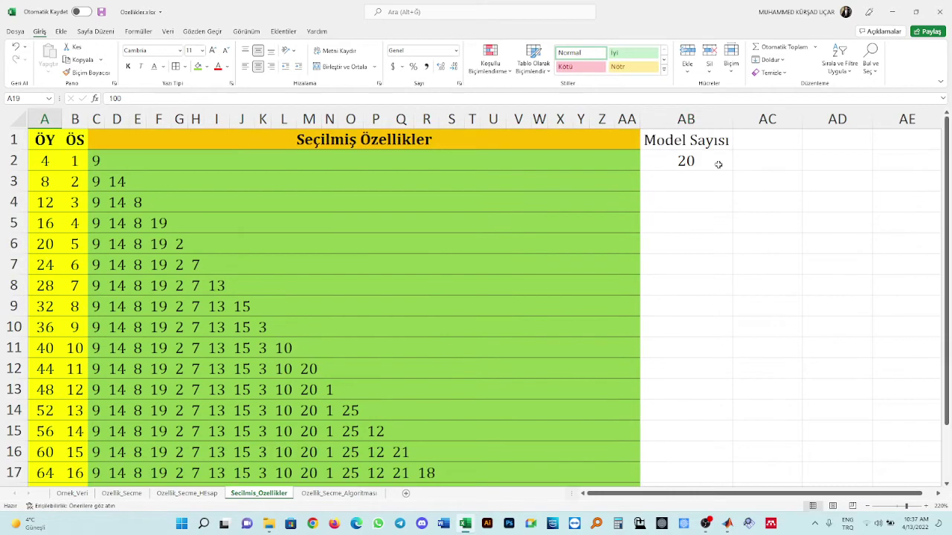
click(709, 163)
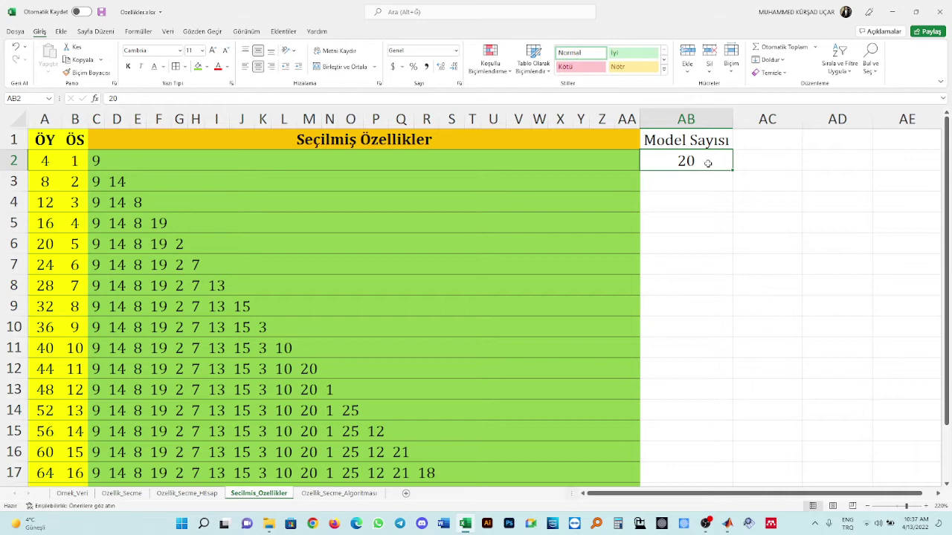
Make the Model Sayısı header in AB1 bold and save the workbook
click(689, 138)
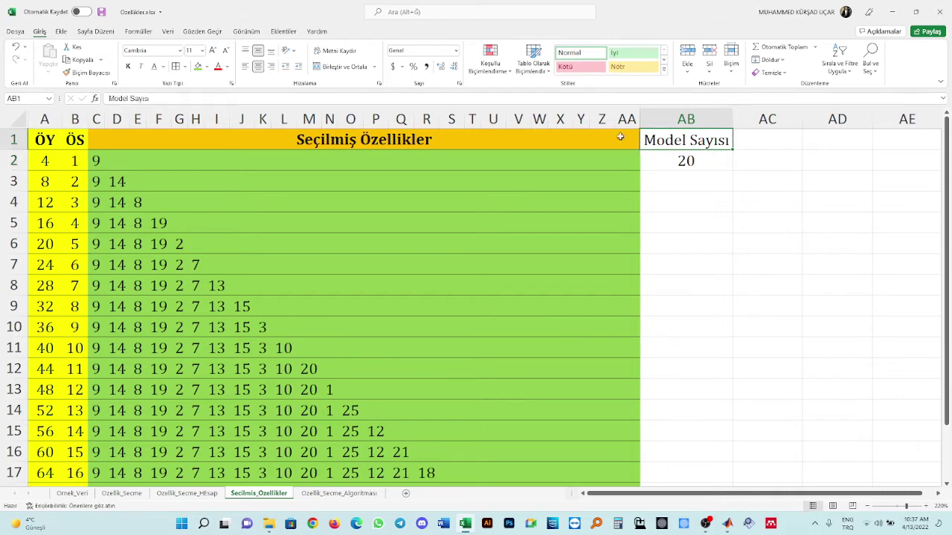
click(127, 67)
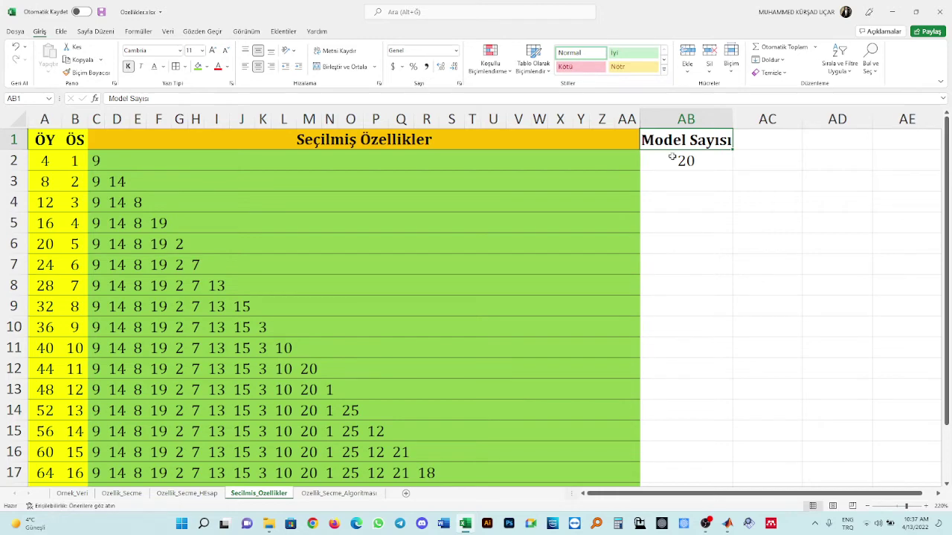
click(101, 12)
Fill the model count 20 from AB2 down through AB19, leaving AB20 beside the footer row empty
click(724, 161)
double_click(733, 172)
click(713, 243)
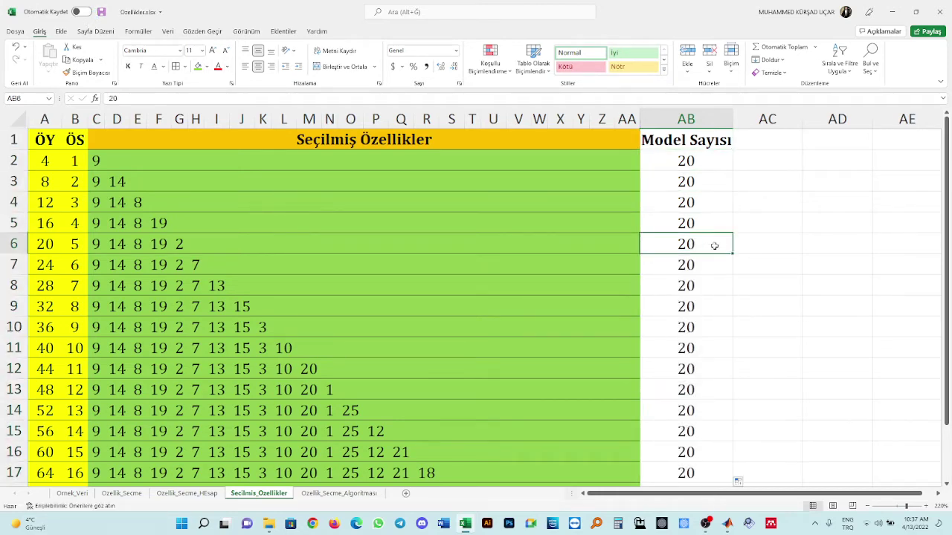
scroll(713, 244, down, 2)
click(680, 409)
key(Delete)
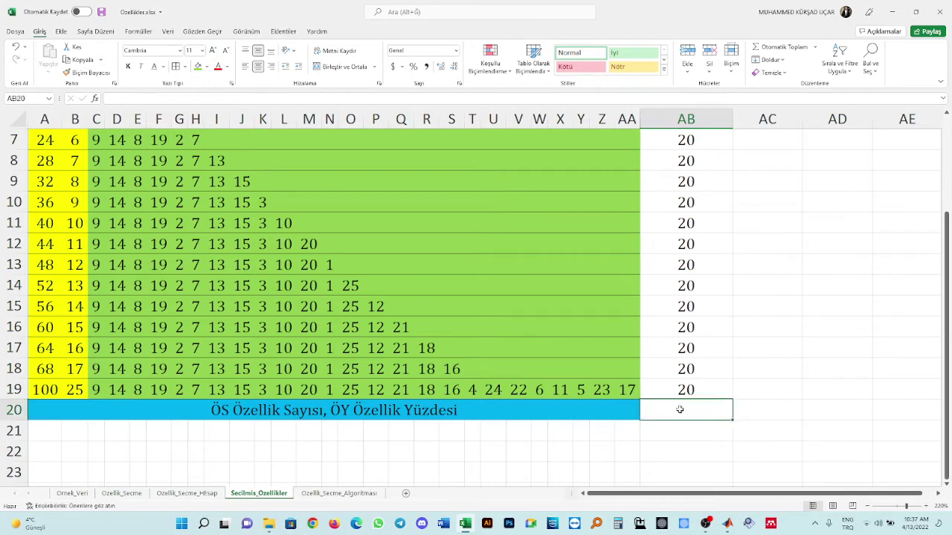
Switch to the Ozellik_Secme_Algoritması sheet and open akademik.yok.gov.tr in Chrome
click(351, 495)
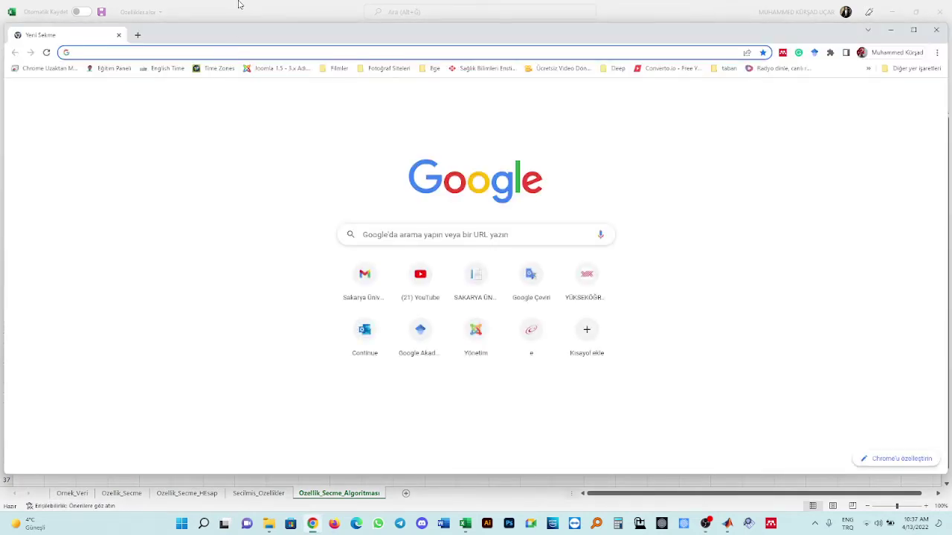
text(akademik.yok.gov.tr)
key(Return)
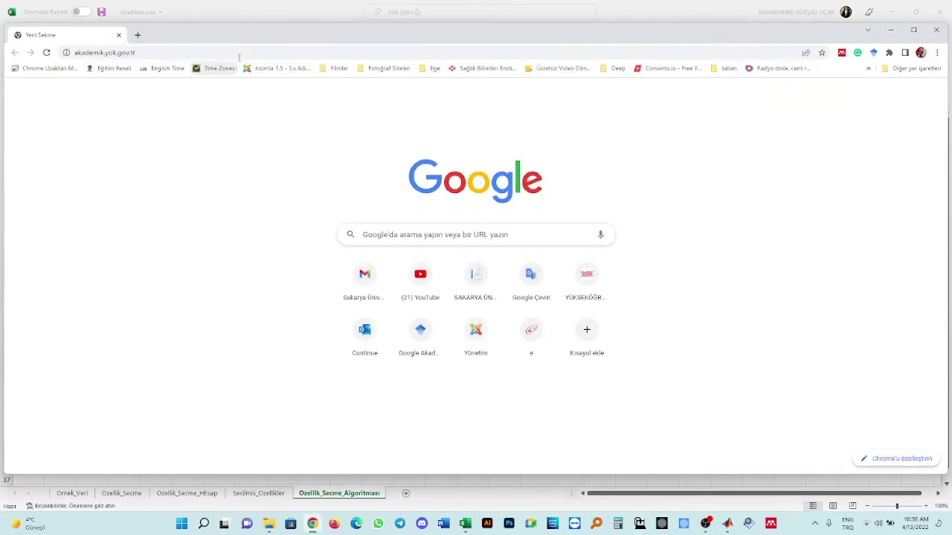
Search YÖK Akademik for the academic's full name and open the Akademisyenler results
click(239, 53)
text(MUha)
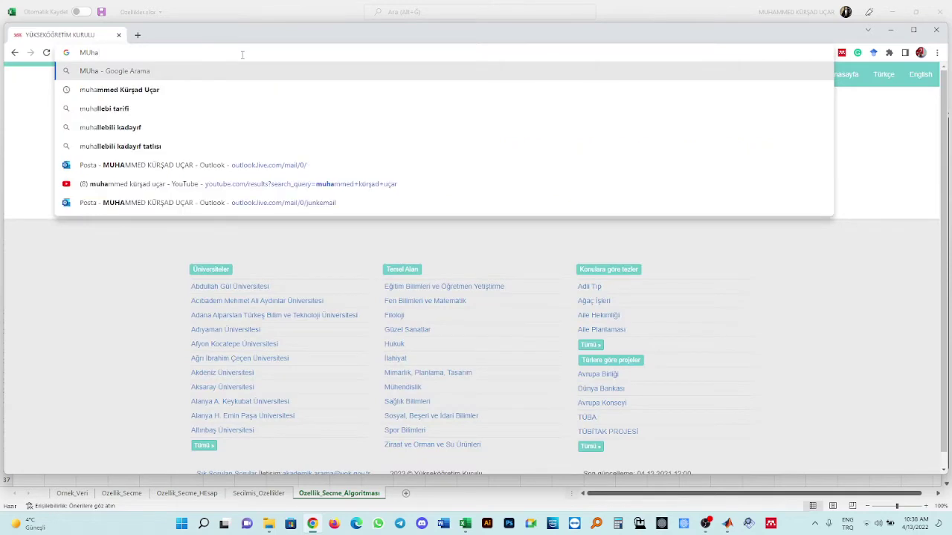
key(Down)
key(ctrl+a)
key(ctrl+c)
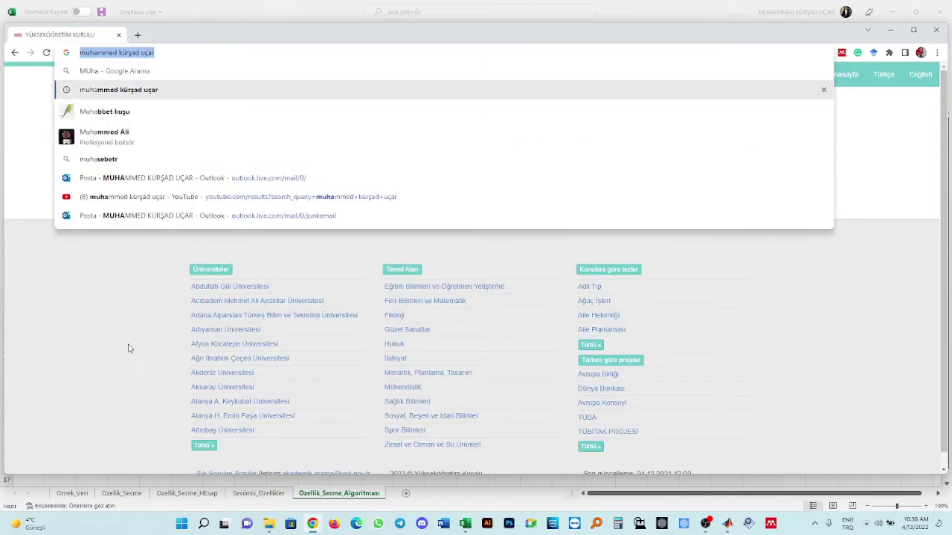
click(378, 185)
click(376, 197)
key(ctrl+v)
key(Return)
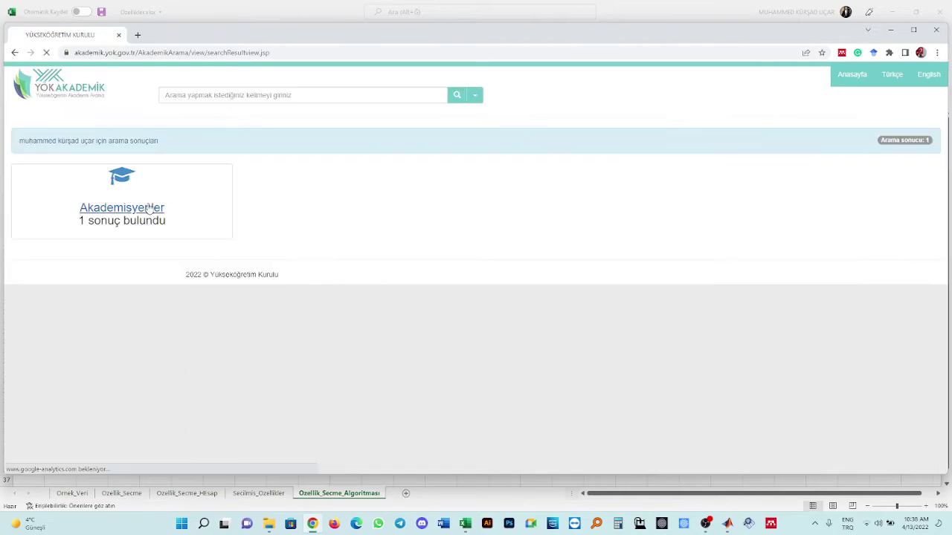
click(153, 207)
Minimize the Excel window and bring the YÖK Akademik results back in a maximized Chrome window
drag(878, 12, 651, 19)
click(669, 11)
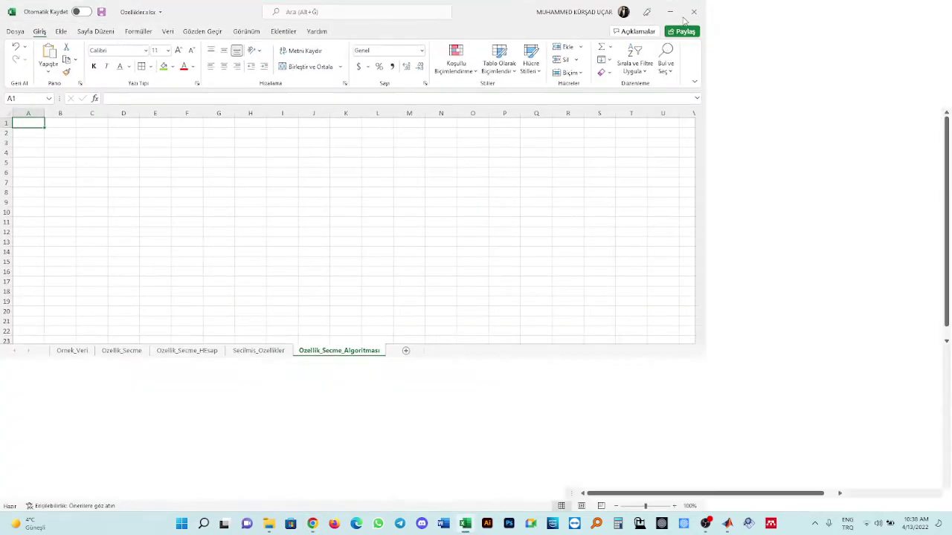
click(312, 523)
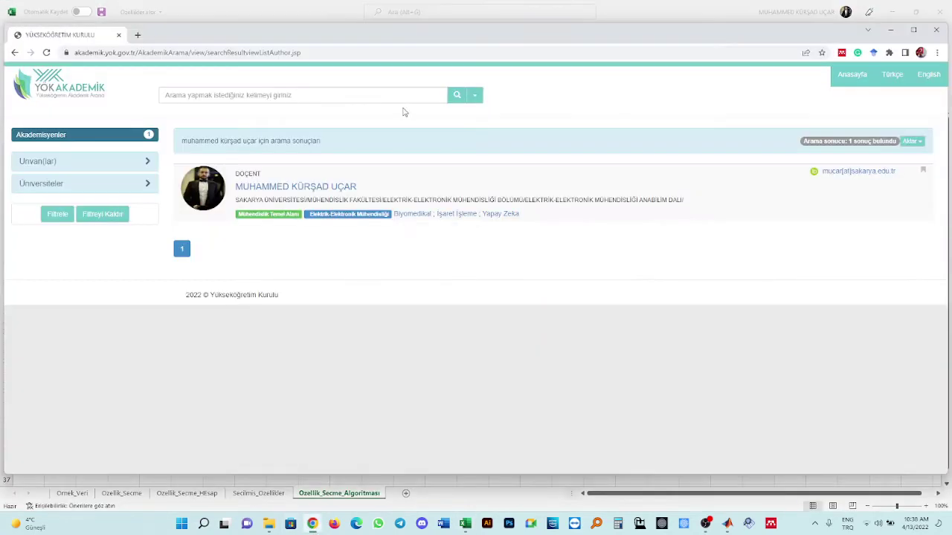
double_click(288, 34)
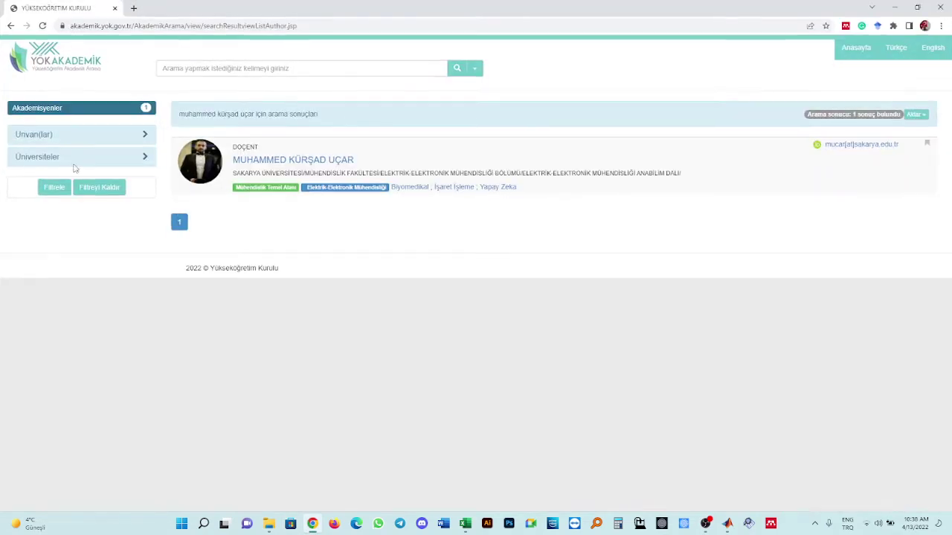
Open the academic's profile and display the Makaleler list
click(265, 160)
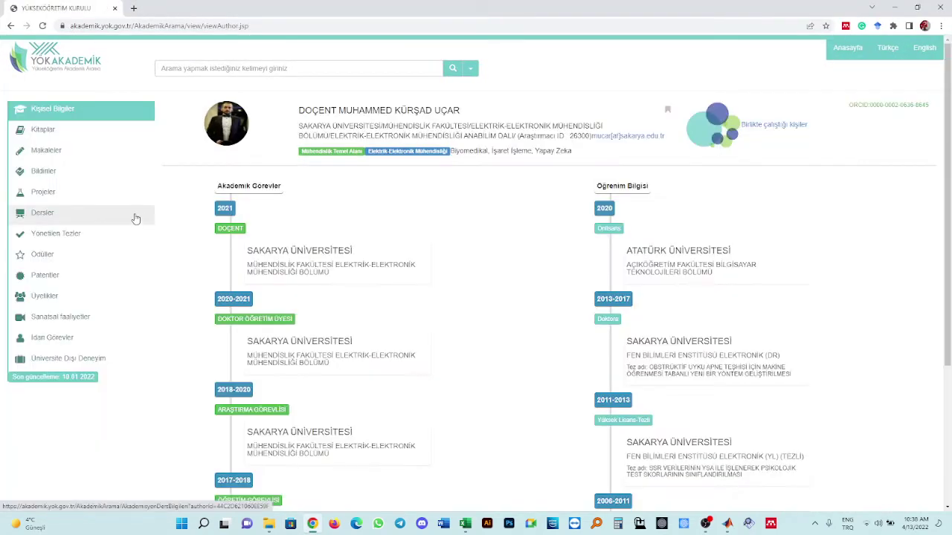
click(63, 138)
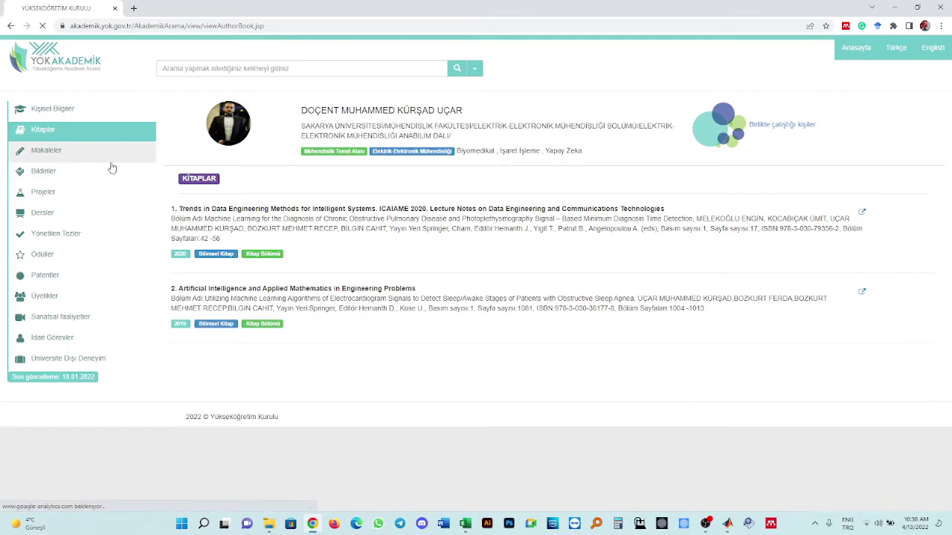
click(112, 154)
Search the article list for "ML" and then for "Math" to locate the Mathematical Problems in Engineering papers
key(ctrl+f)
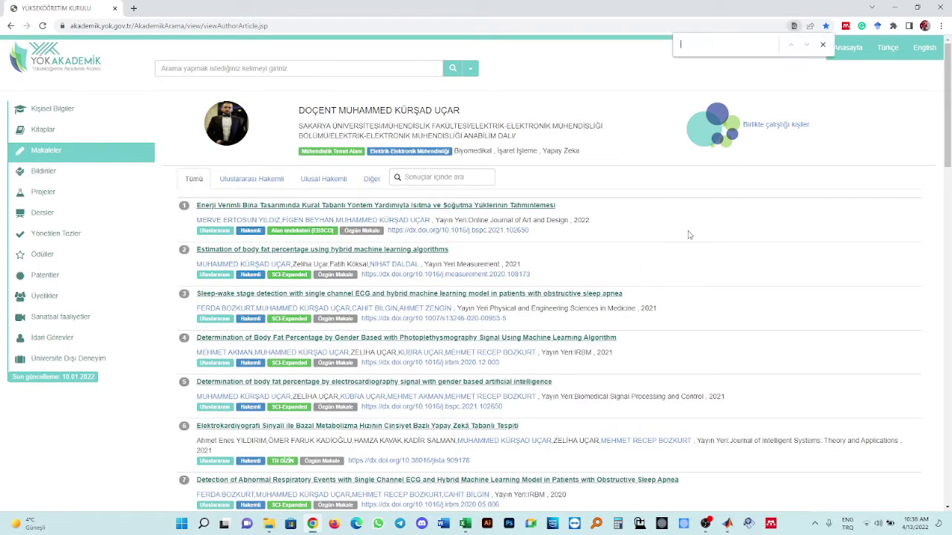
key(Return)
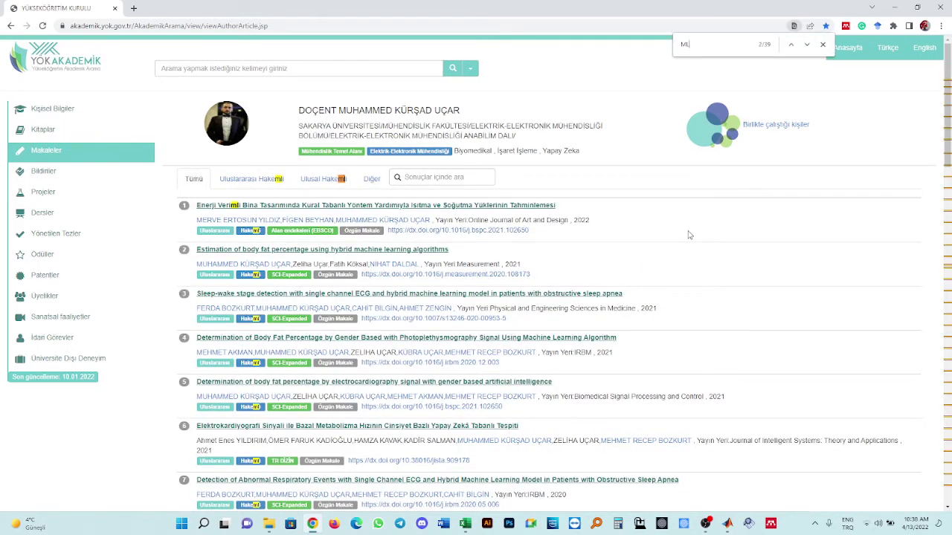
scroll(689, 235, down, 9)
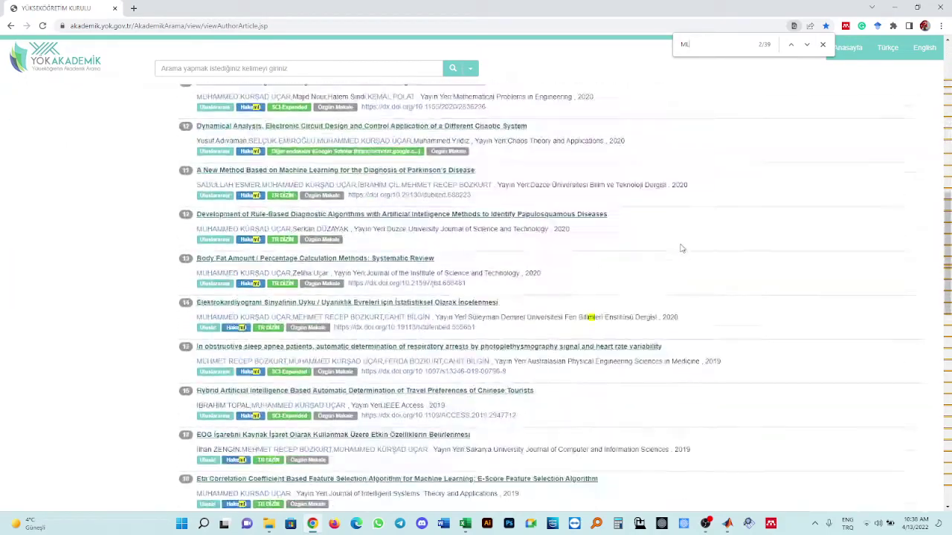
scroll(681, 248, down, 10)
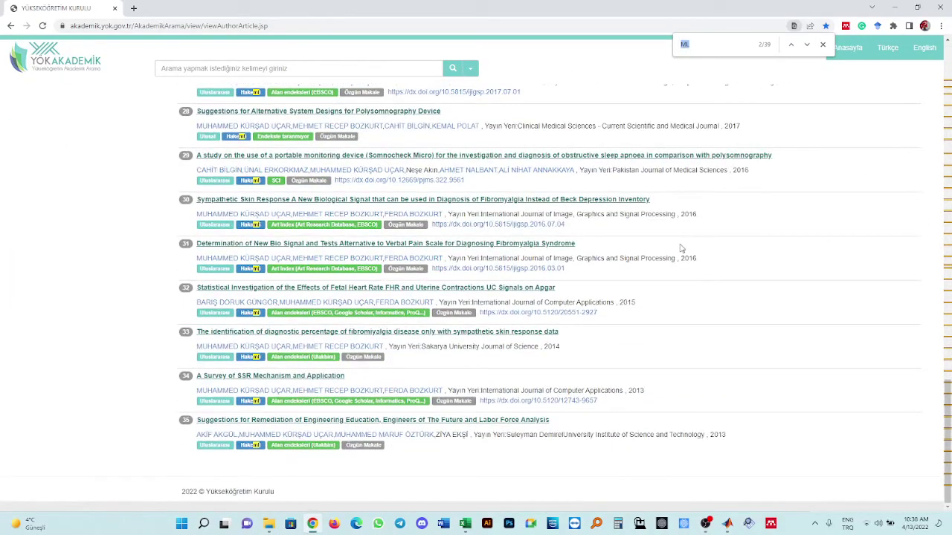
text(h)
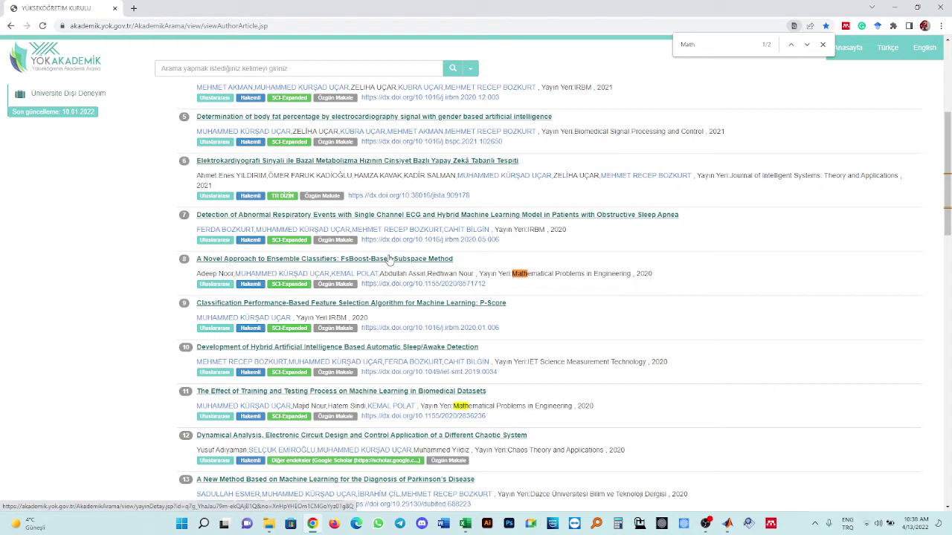
Open the DOI links of the FsBoost-Based Subspace Method and Effect of Training and Testing Process articles in new tabs, showing the FsBoost one
middle_click(394, 286)
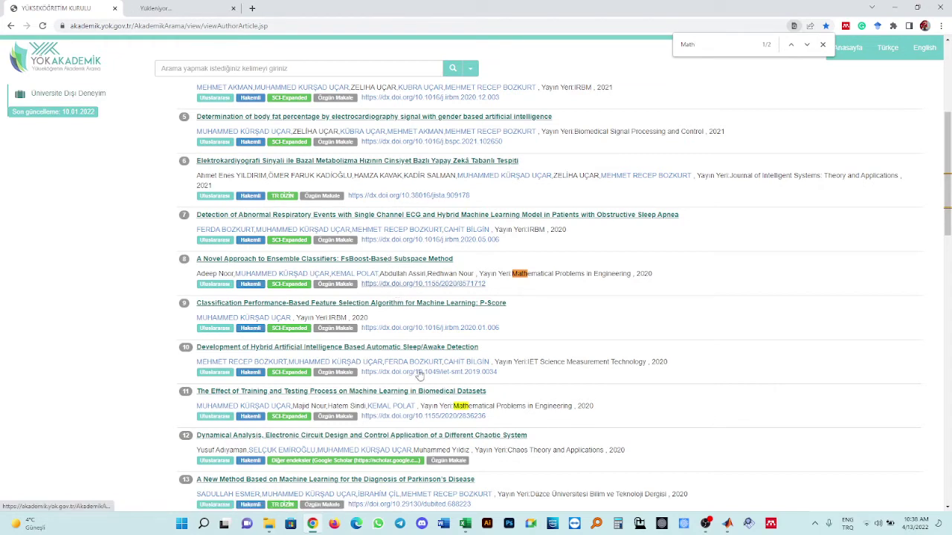
middle_click(443, 421)
click(161, 7)
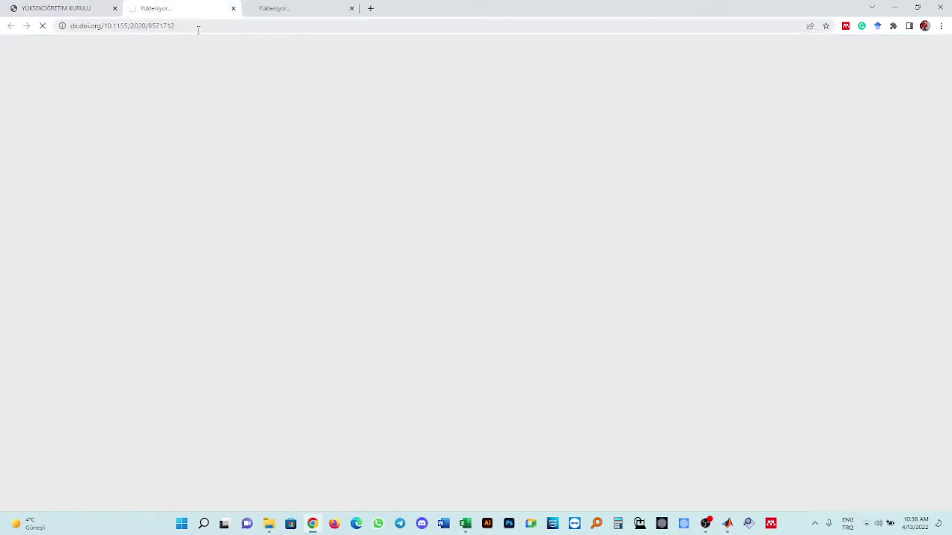
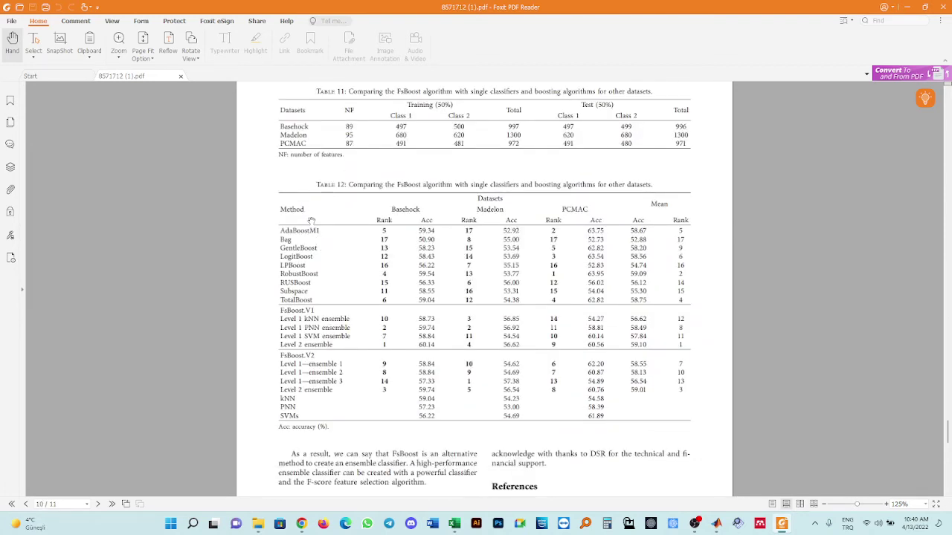
Review the closing pages of the FsBoost paper and open 2836236.pdf from the Hafta_9 folder
scroll(313, 211, down, 9)
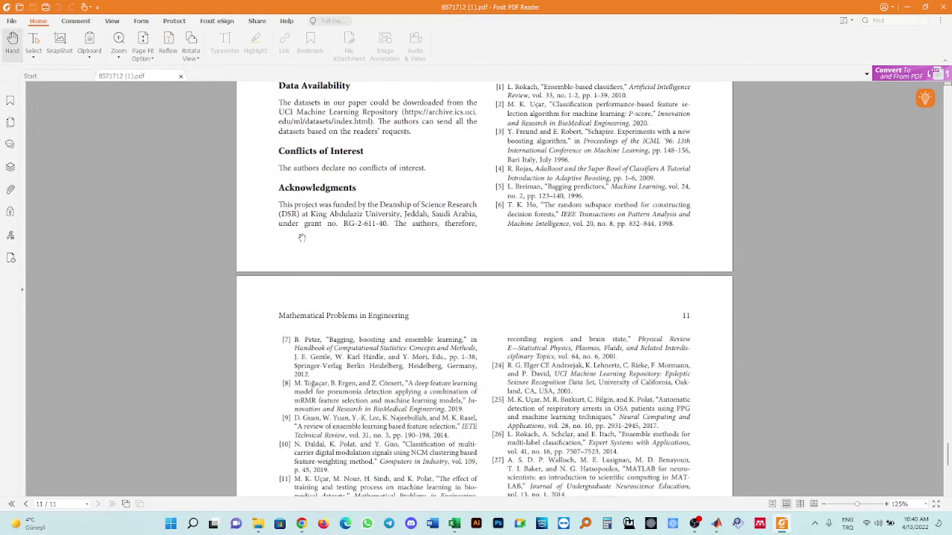
scroll(304, 239, up, 4)
mouse_move(261, 530)
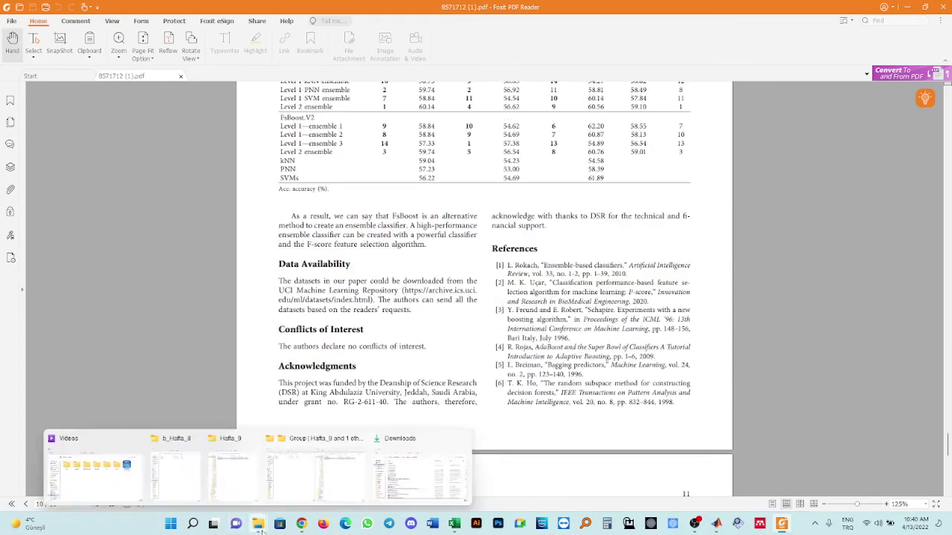
click(316, 472)
double_click(588, 90)
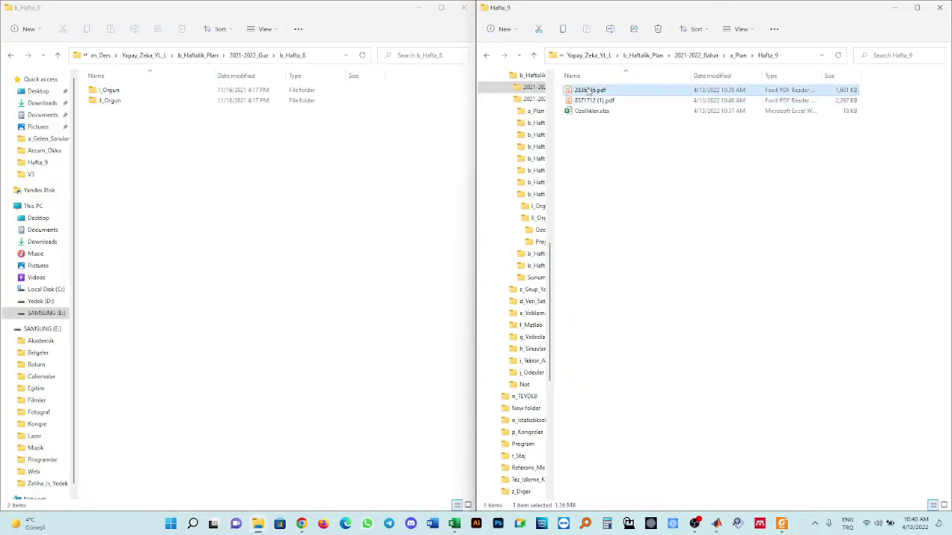
Go to Table 2, Feature selection algorithms, on page 4 of 2836236.pdf and enlarge it for reading
scroll(352, 181, down, 10)
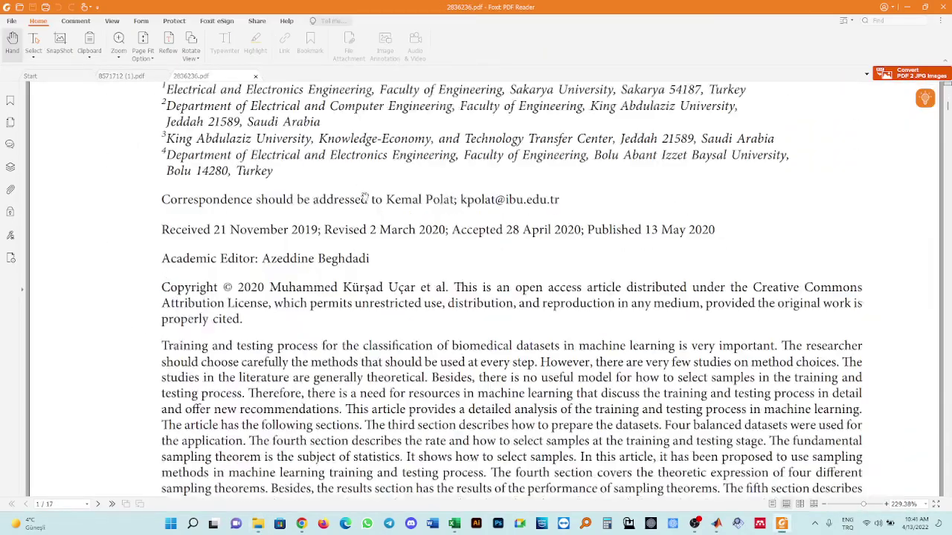
ctrl+scroll(386, 190, down, 4)
scroll(606, 237, down, 20)
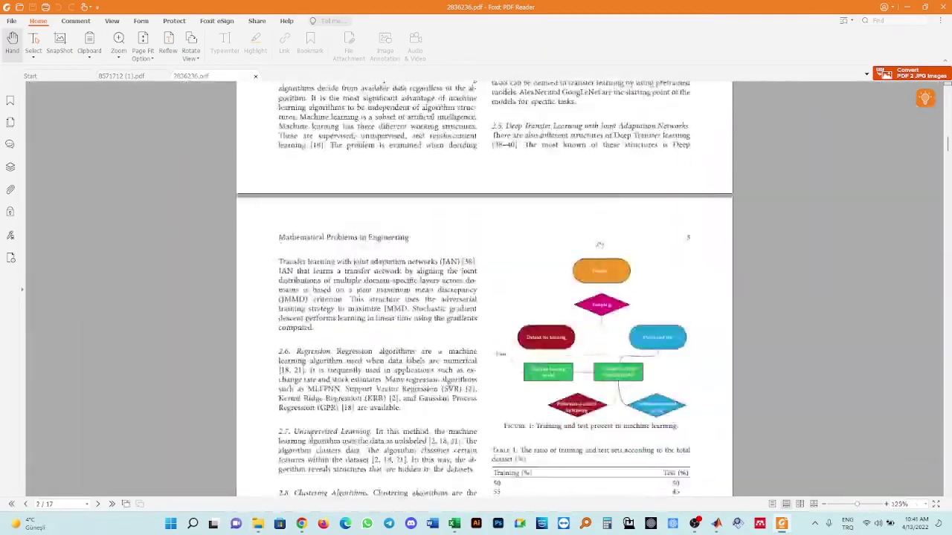
ctrl+scroll(659, 120, up, 5)
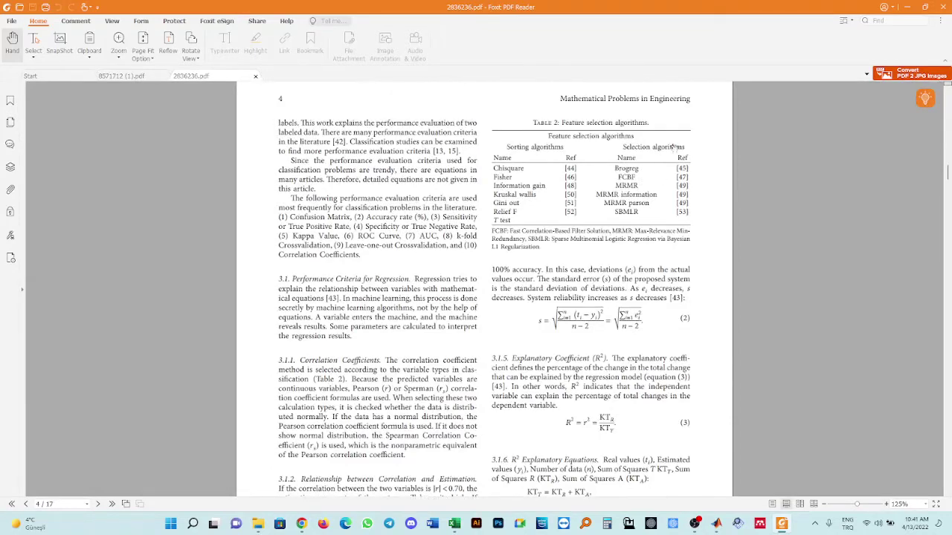
Examine the sorting and selection algorithms with their references in Table 2, selecting the names Chisquare and Fisher for emphasis
scroll(640, 187, up, 1)
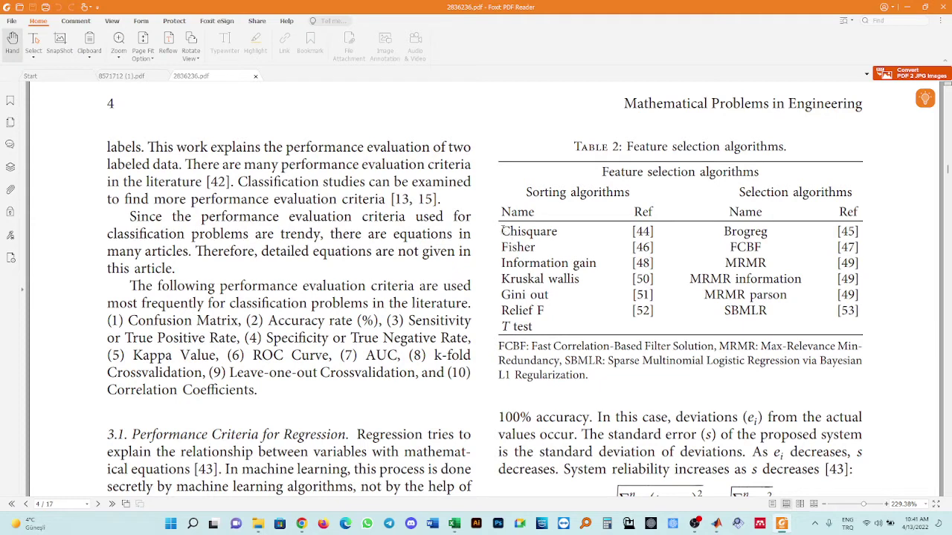
drag(502, 231, 558, 232)
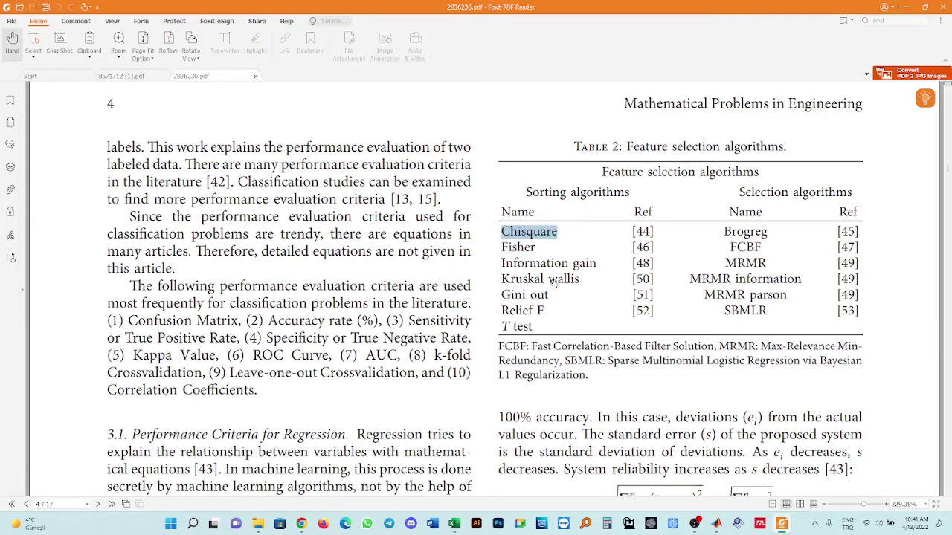
click(649, 235)
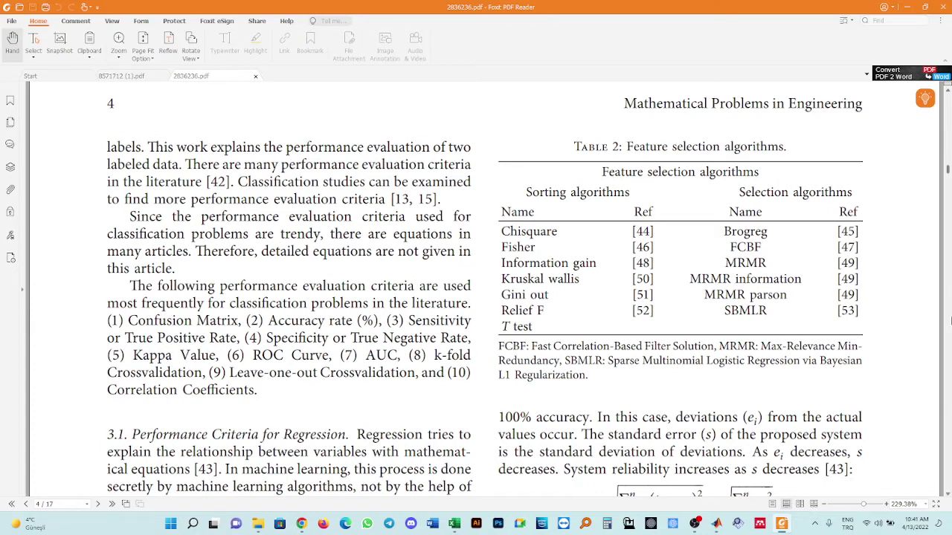
scroll(633, 327, up, 5)
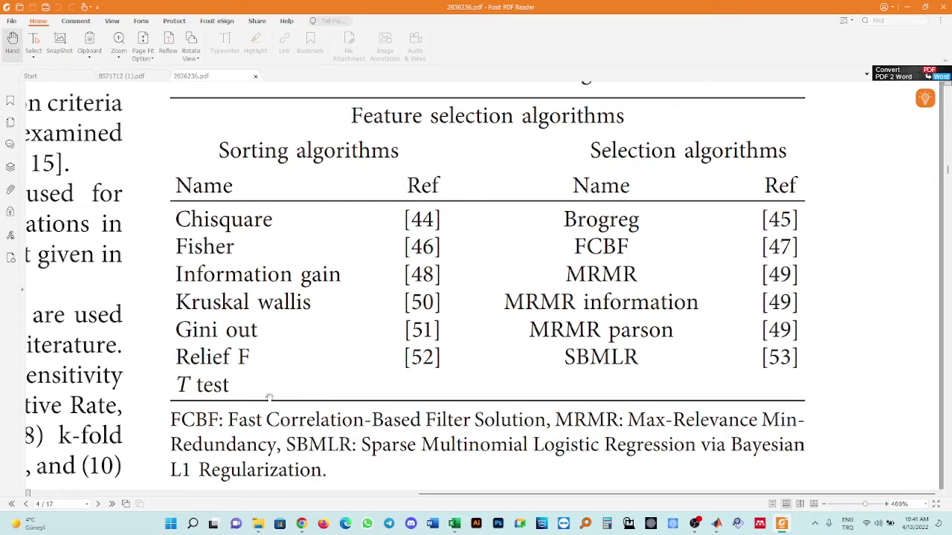
click(87, 21)
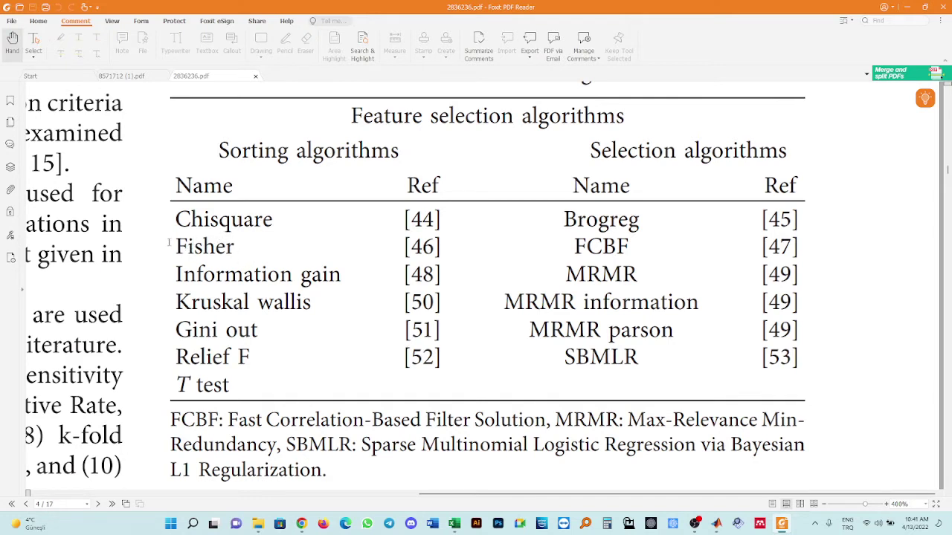
drag(168, 242, 235, 248)
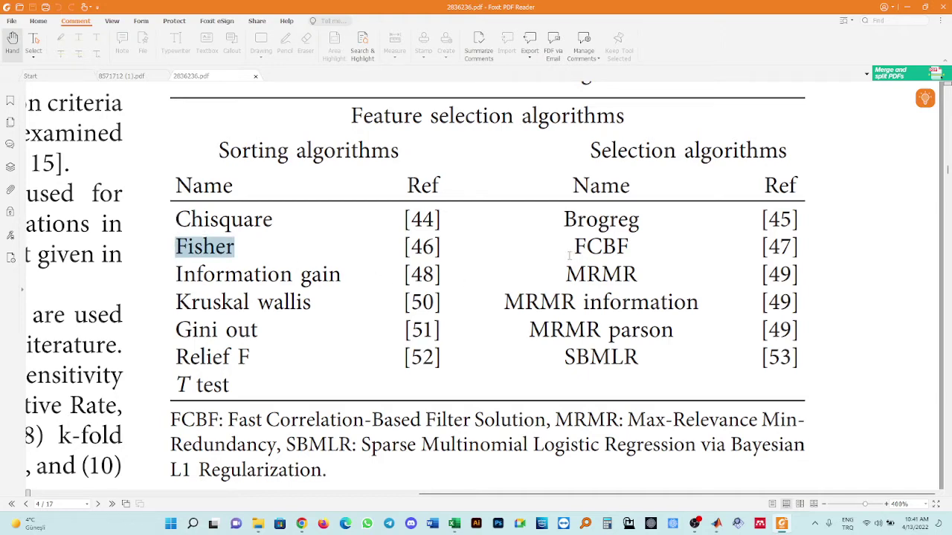
Switch to the Excel workbook and enter F-Score in B2 and Fisher in B3 of the Ozellik_Secme_Algoritması sheet
click(454, 523)
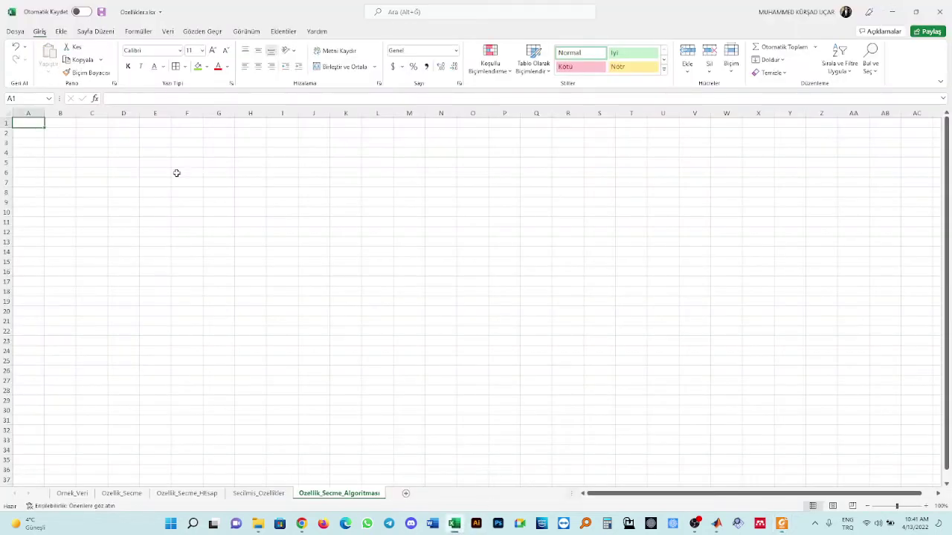
ctrl+scroll(166, 155, up, 20)
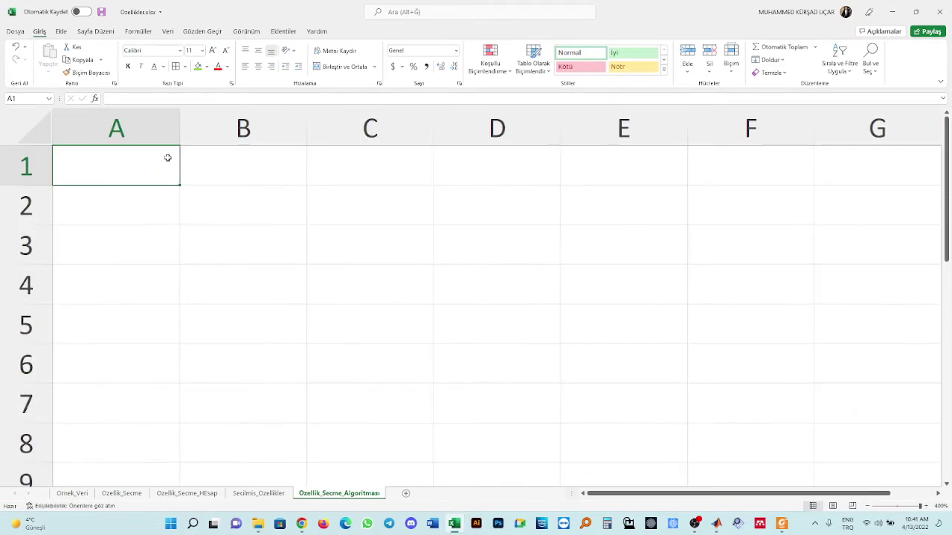
key(Right)
key(Down)
key(Left)
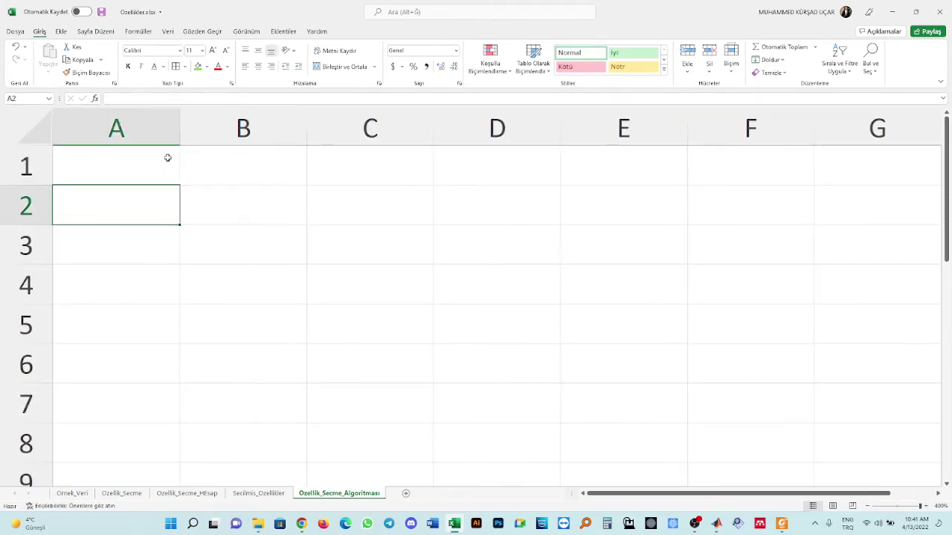
key(Right)
text(F-Score)
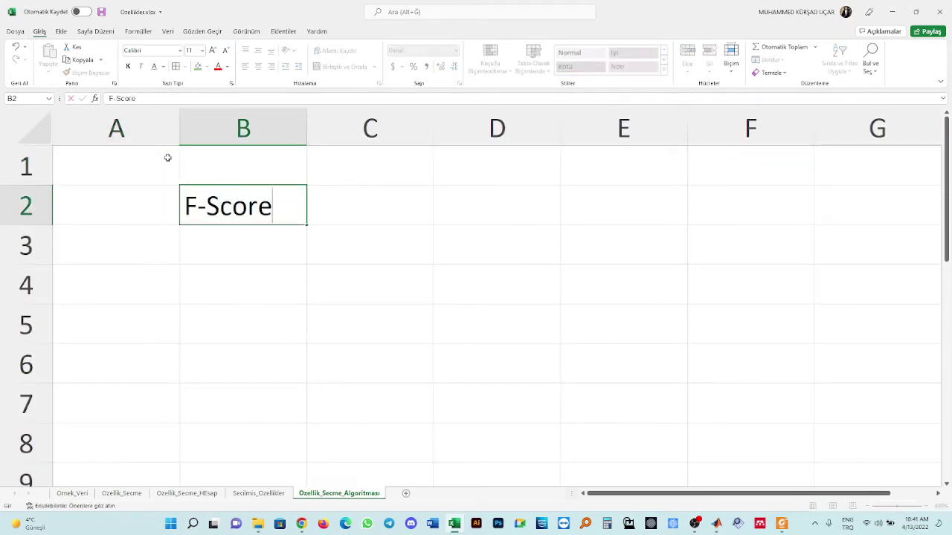
key(Return)
text(Fisher)
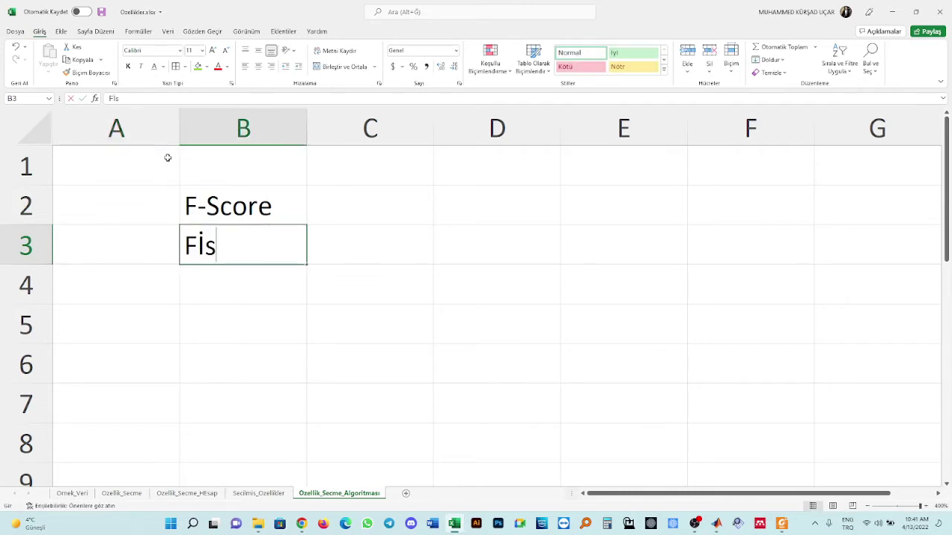
key(Return)
Add Spearman in B4 and Eta-Score in B5 to the list of feature selection algorithms
key(Left)
key(Right)
text(Spearman)
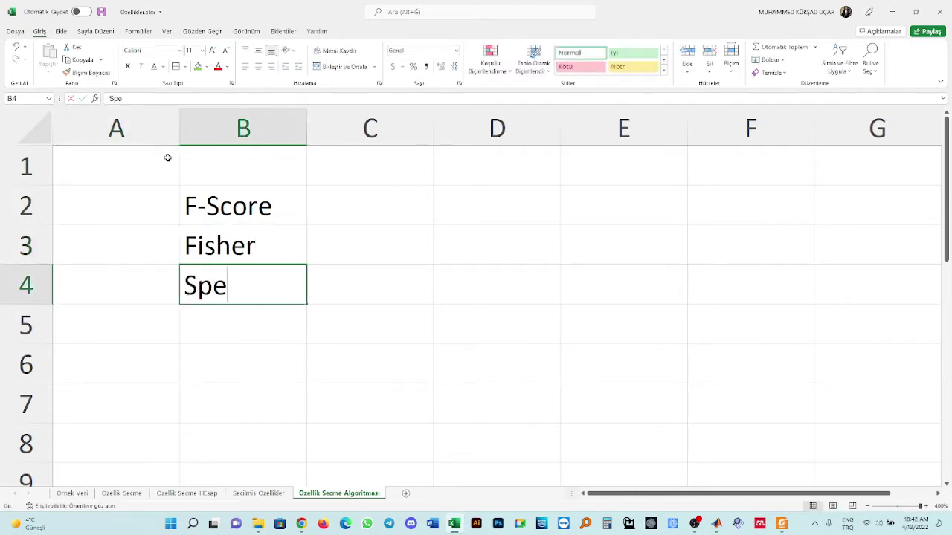
key(Return)
key(Left)
key(Right)
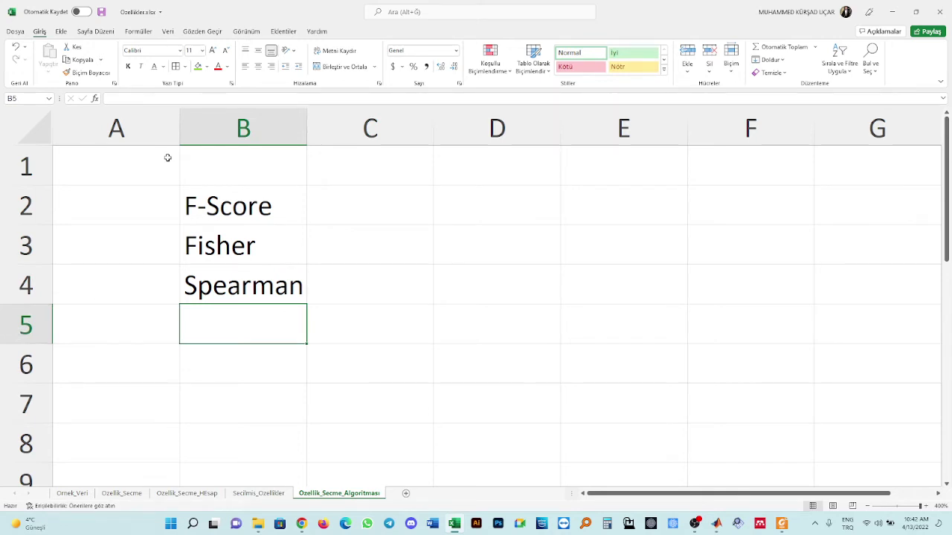
text(Eta-Score)
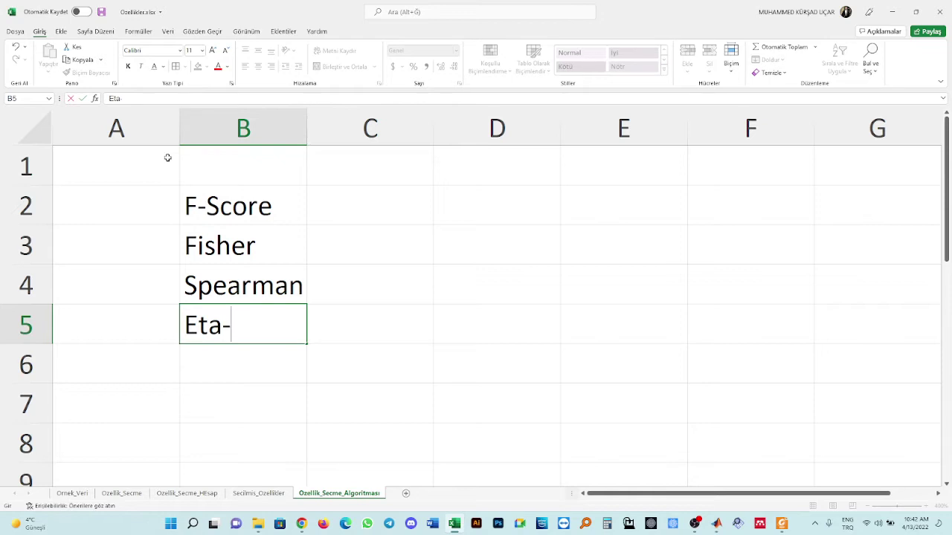
key(Return)
key(Right)
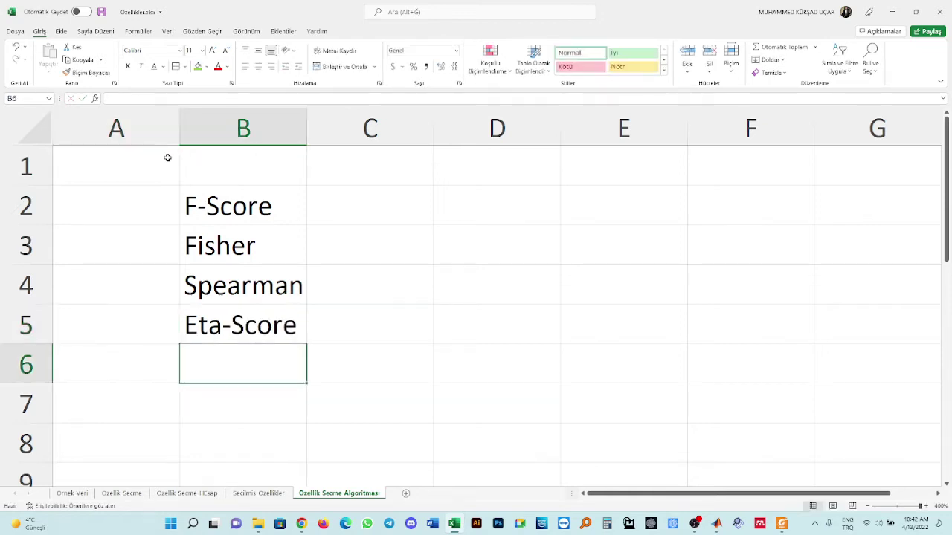
Add FsBoost to the algorithm list in cell B6, below Eta-Score
text(FS)
key(BackSpace)
text(s)
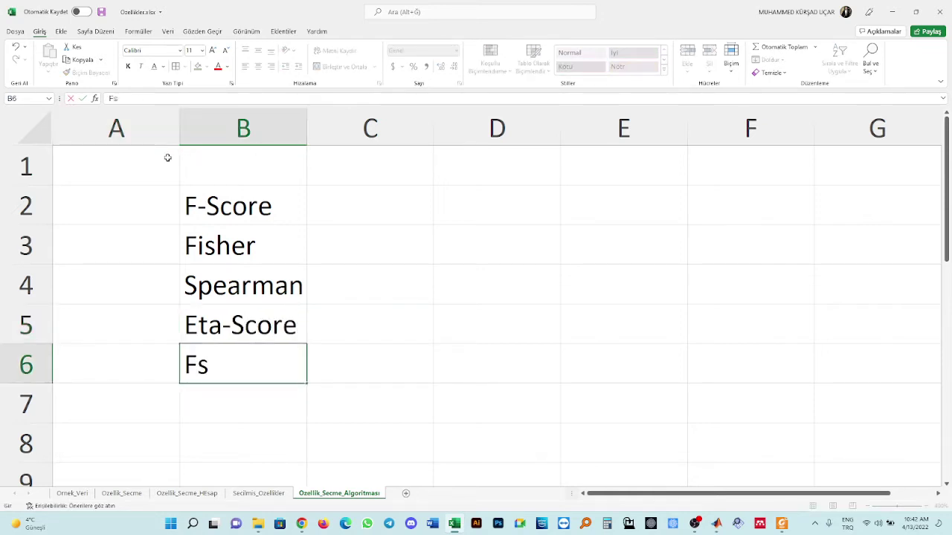
text(Boost)
key(Return)
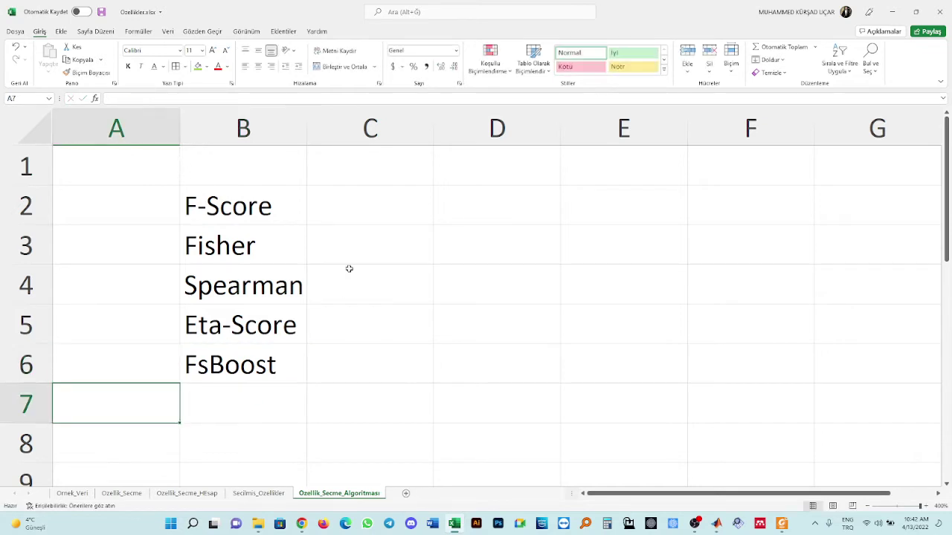
drag(350, 308, 351, 363)
drag(337, 285, 337, 369)
drag(317, 202, 323, 234)
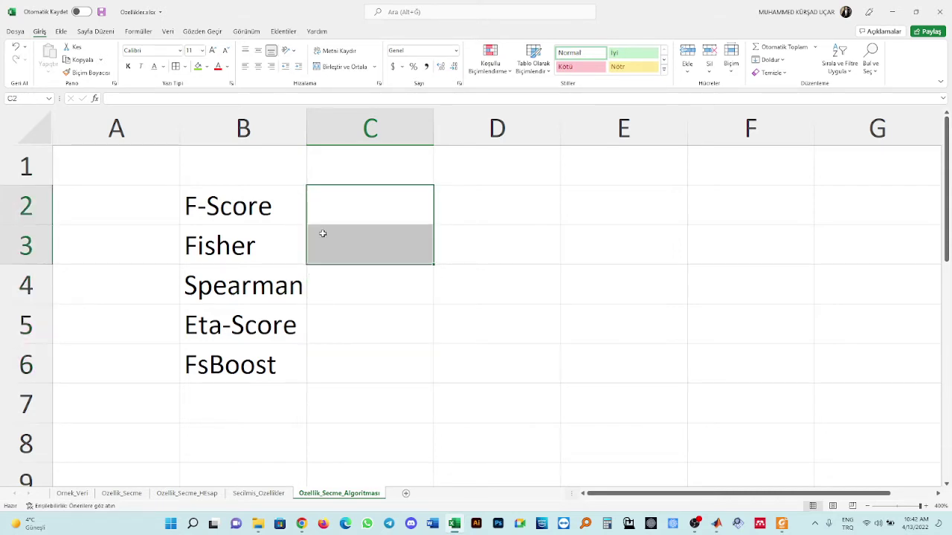
click(340, 207)
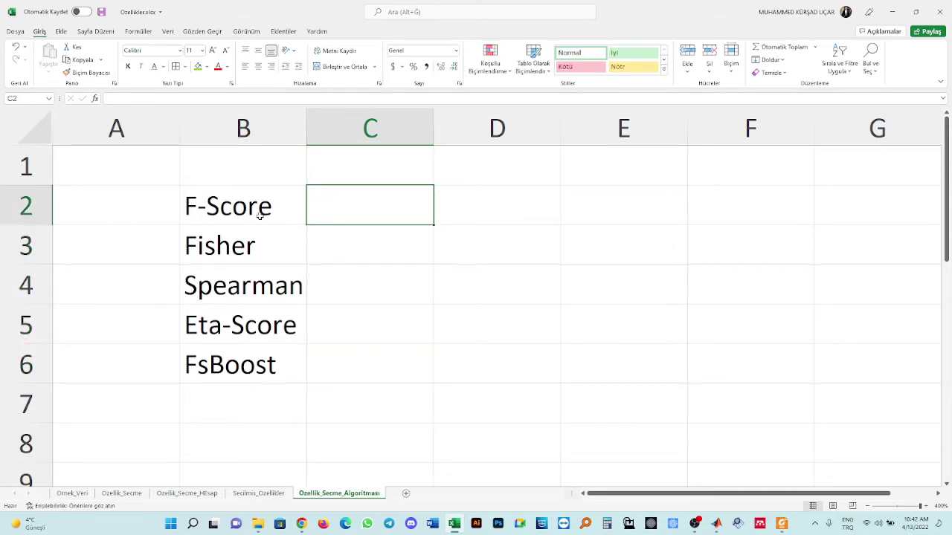
Enter the column header "Kullanım Yeri" in cell C1
click(343, 174)
text(Nerde)
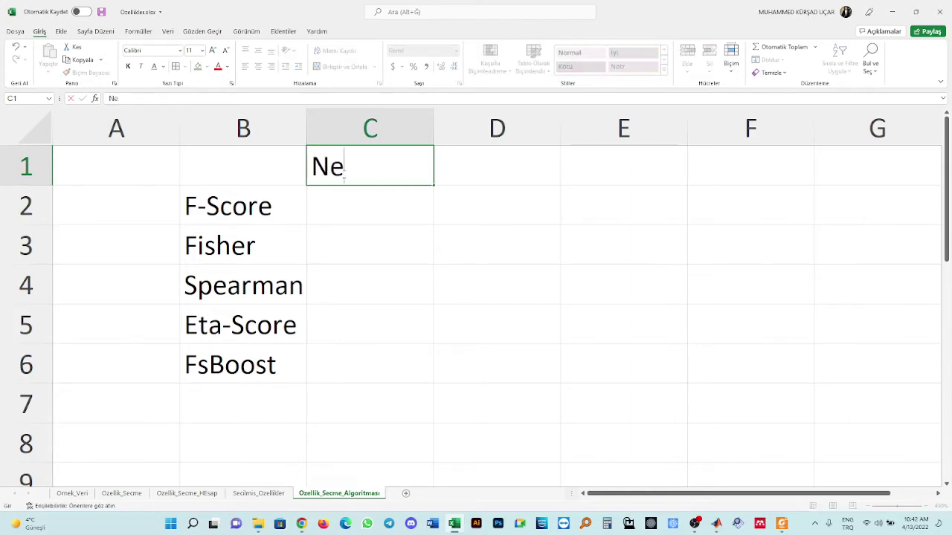
key(Return)
click(343, 173)
text(J)
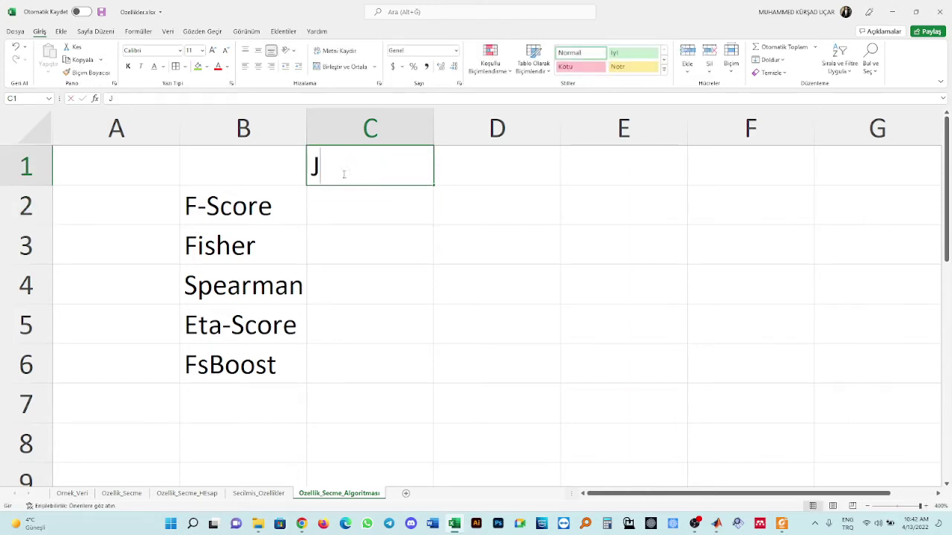
key(BackSpace)
text(Kullanım Yeri)
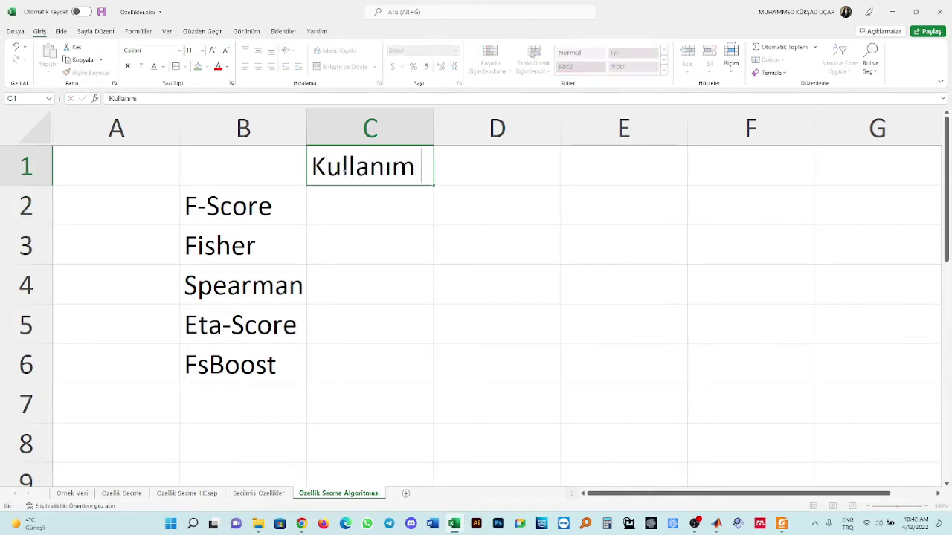
key(Return)
In the Spearman row, enter "Sınıflandırma" in C4 and "Regresyon" in D4
key(Down)
key(Down)
key(Down)
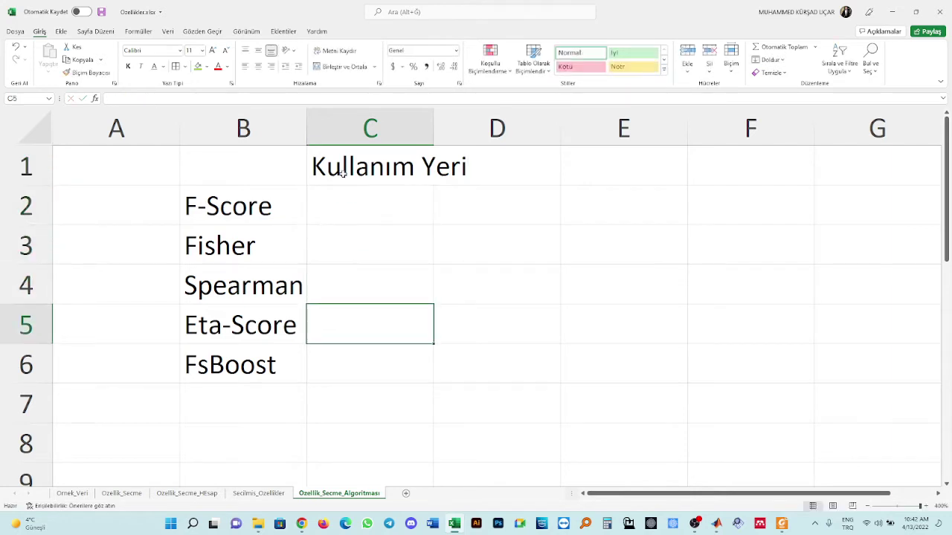
key(Up)
text(Sınıfland)
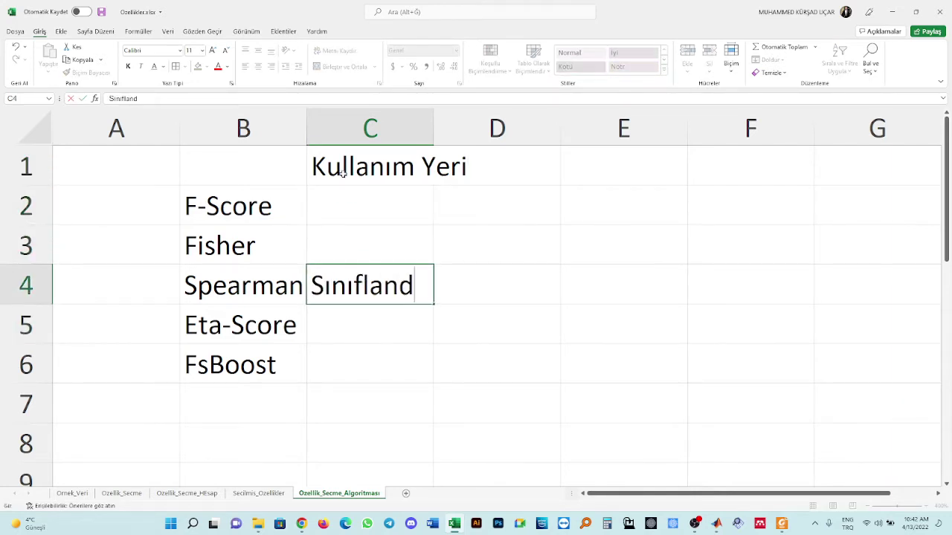
text(ırma)
key(Tab)
text(Re)
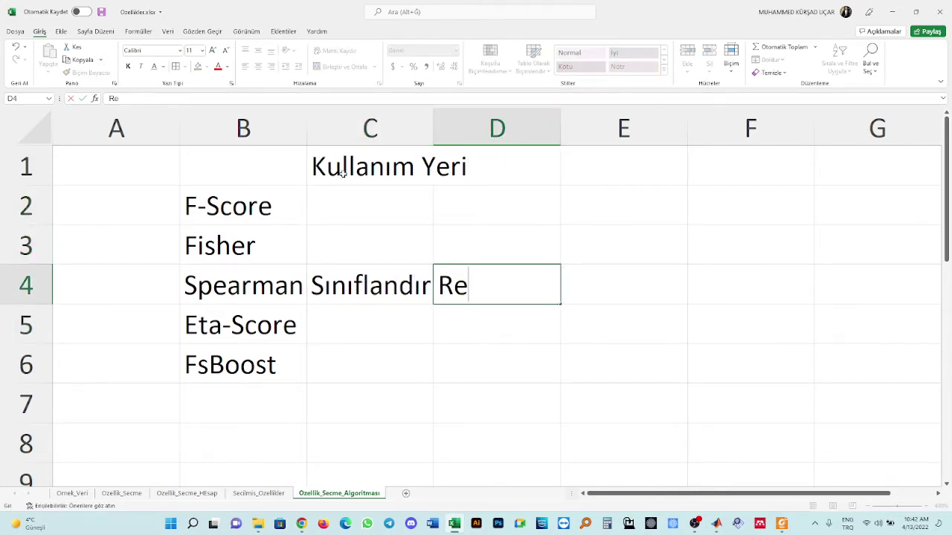
text(gresyon)
key(Return)
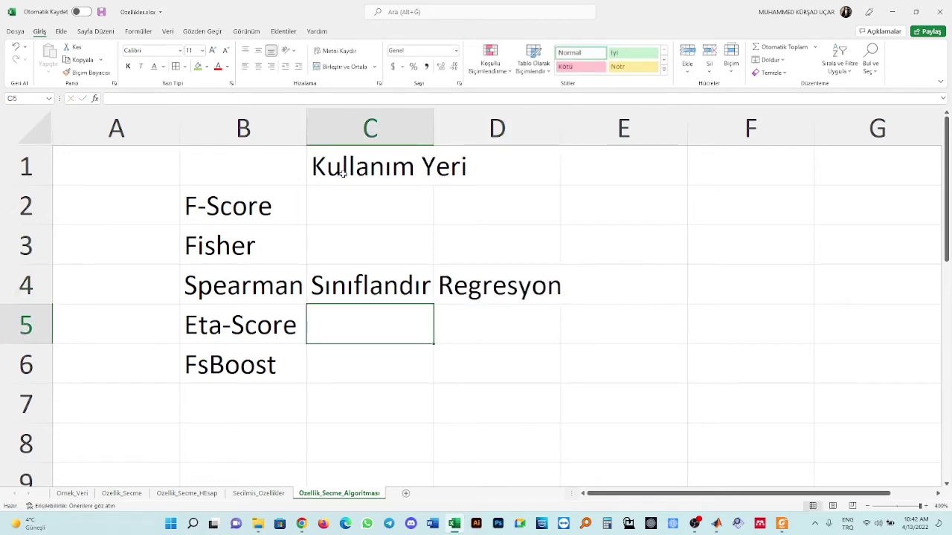
Fill "Sınıflandırma" from C4 down into C5 for Eta-Score and autofit the width of column C
key(ctrl+d)
drag(433, 124, 434, 124)
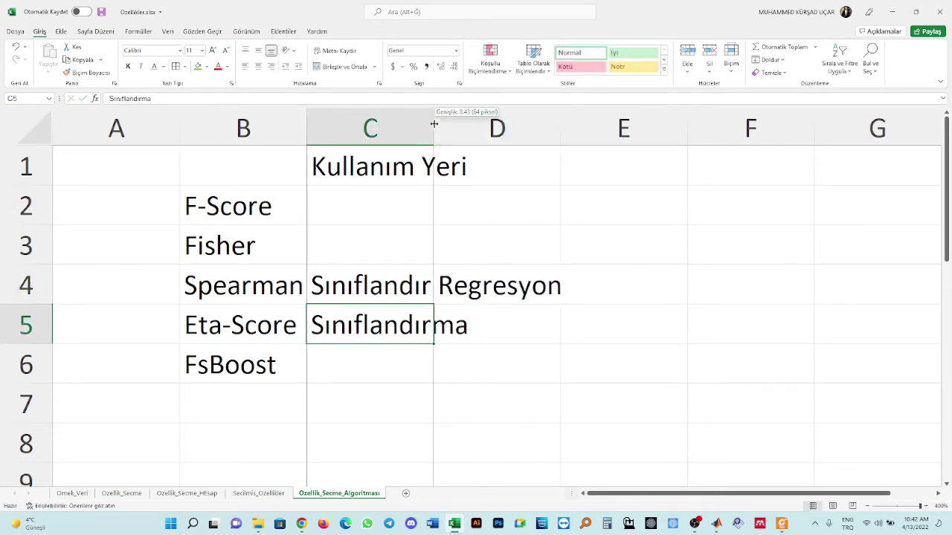
double_click(434, 124)
Copy "Sınıflandırma" from C5 into C3 and C2 for Fisher and F-Score, and save the workbook
click(389, 360)
click(387, 338)
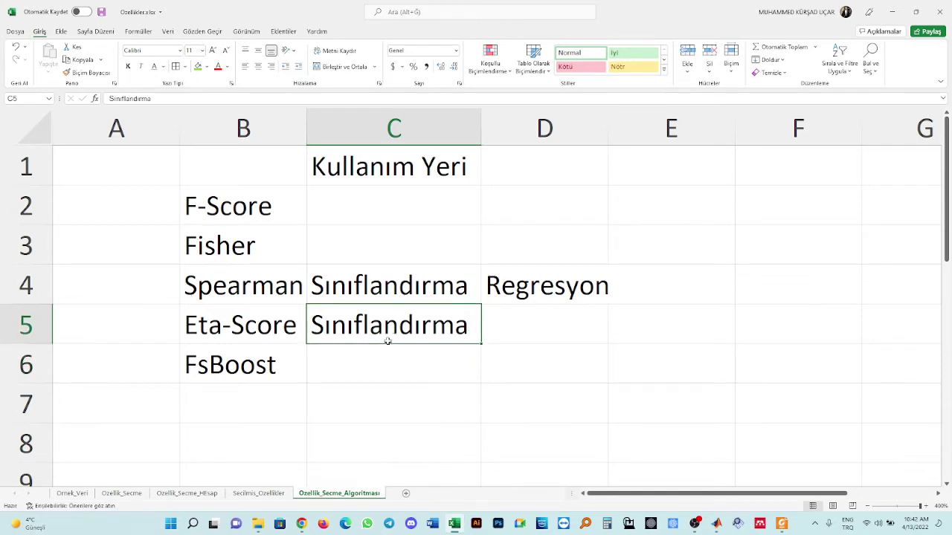
key(ctrl+c)
click(388, 362)
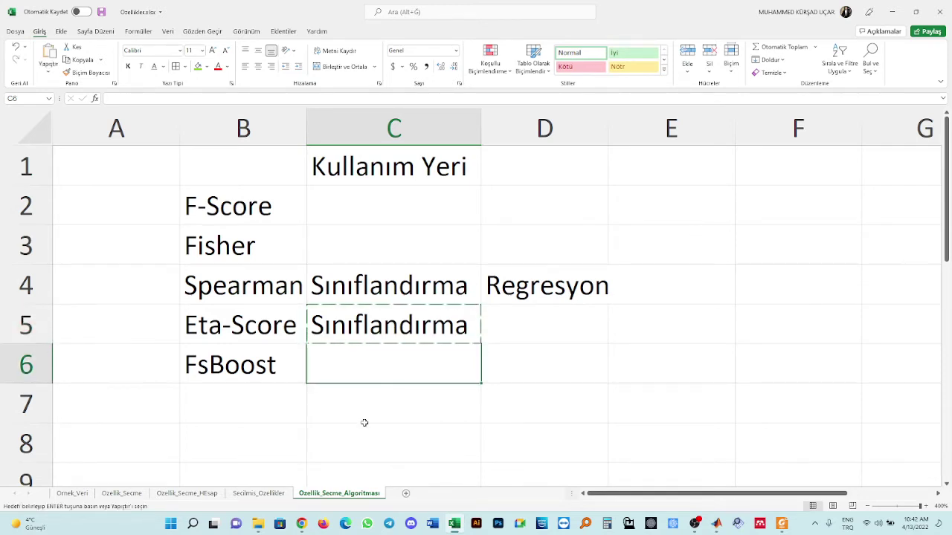
click(334, 248)
key(ctrl+v)
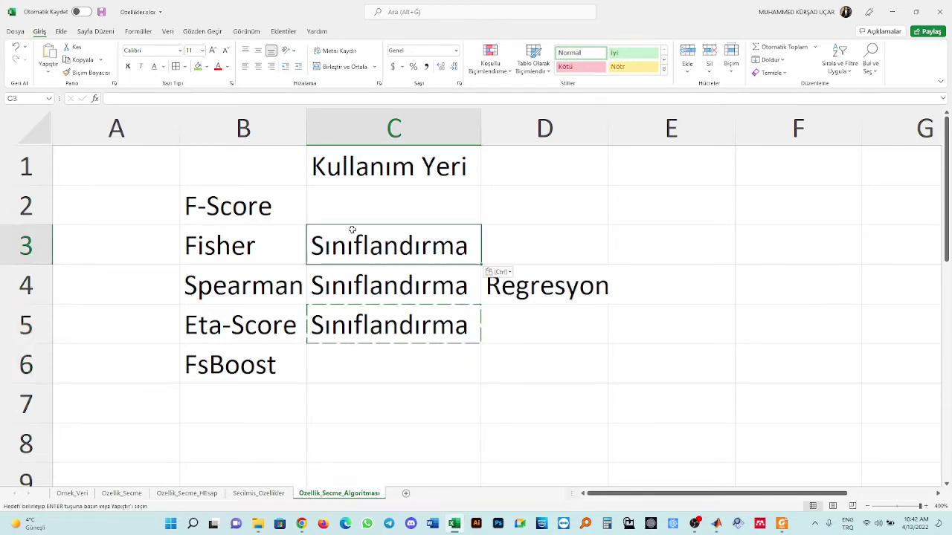
click(350, 199)
key(ctrl+v)
key(Escape)
key(ctrl+s)
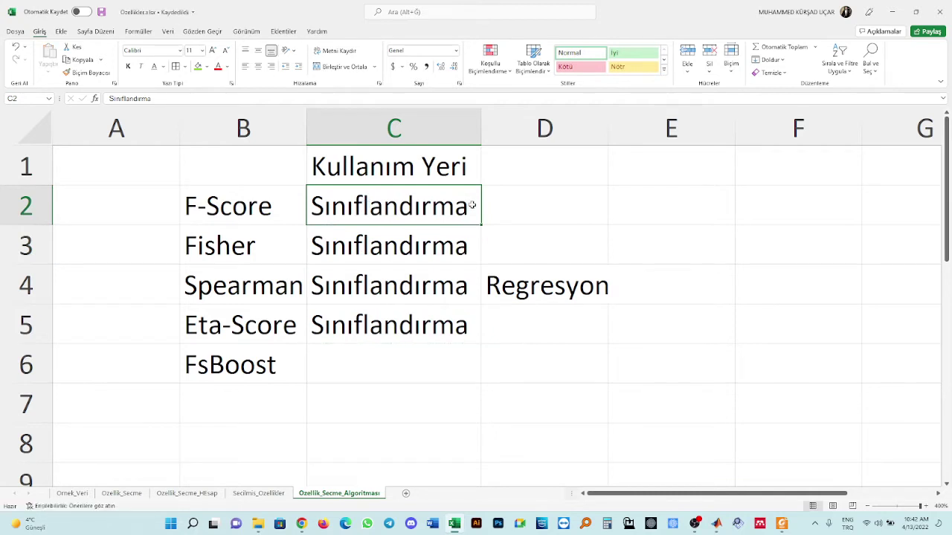
Extend the F-Score entry in C2 to "Sınıflandırma 2 Etiket", and save the workbook with column C autofitted
double_click(472, 204)
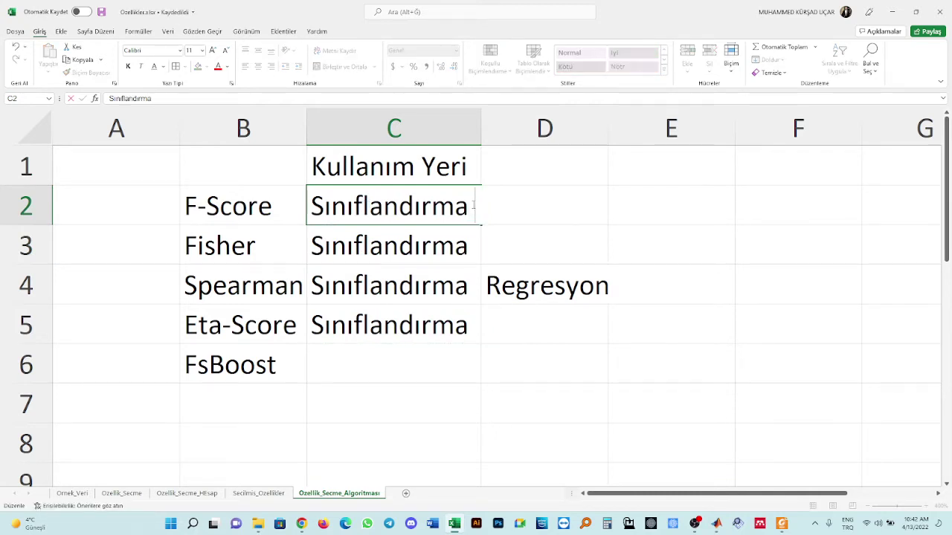
text(2 Etiket)
key(Return)
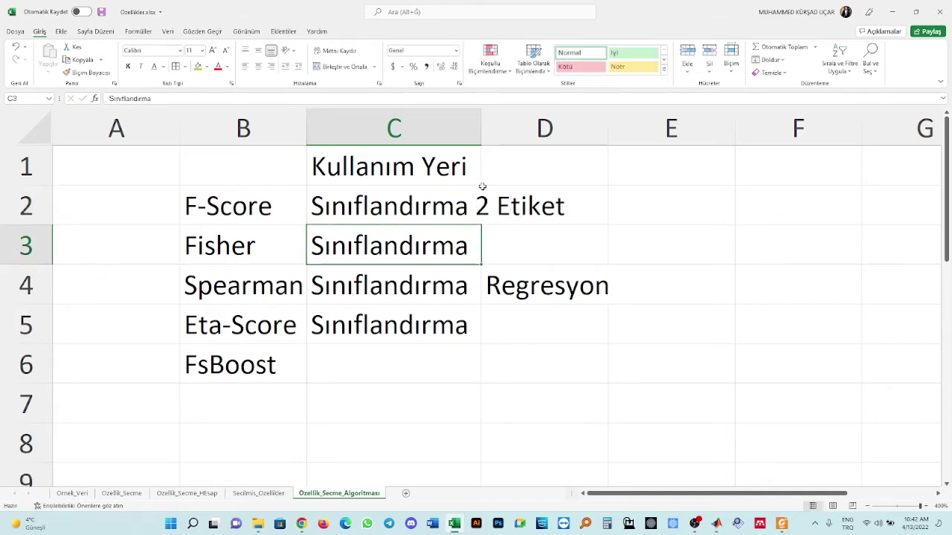
double_click(481, 130)
click(501, 213)
key(ctrl+s)
click(436, 386)
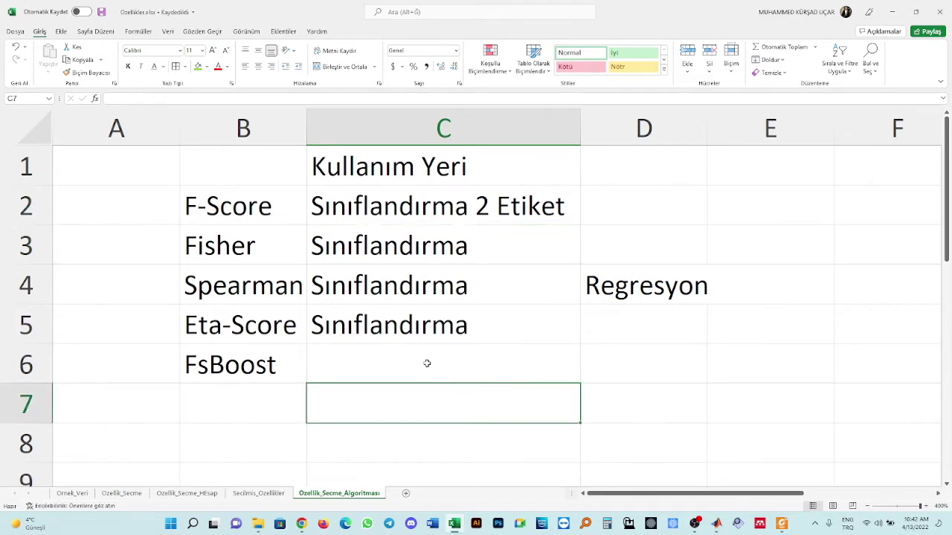
click(426, 363)
click(427, 332)
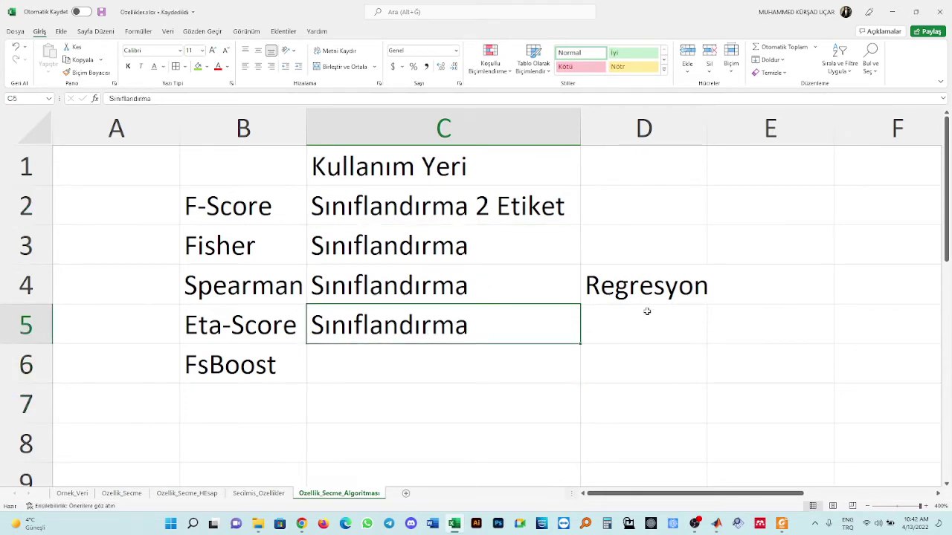
click(489, 276)
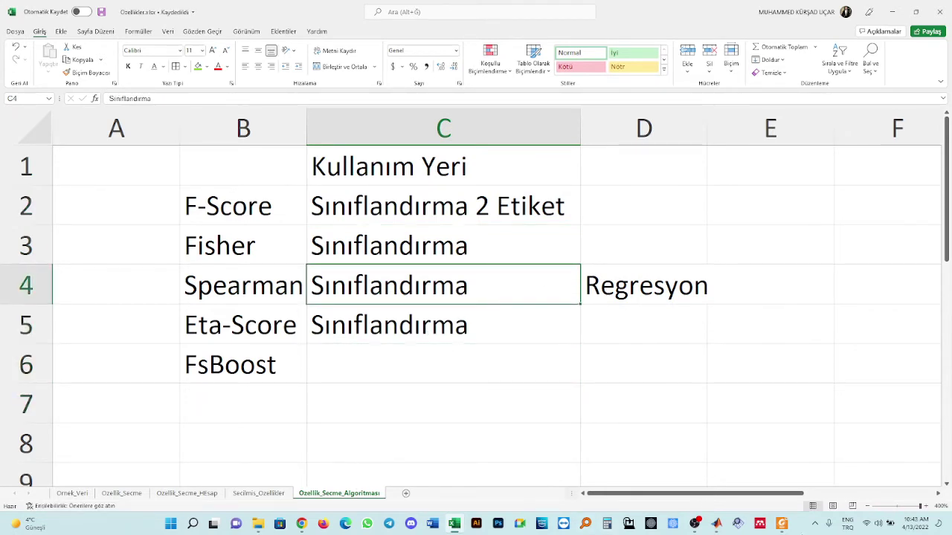
Switch to 2836236.pdf in Foxit PDF Reader, examine the feature selection algorithms table, and return to the Excel workbook
mouse_move(782, 523)
click(791, 501)
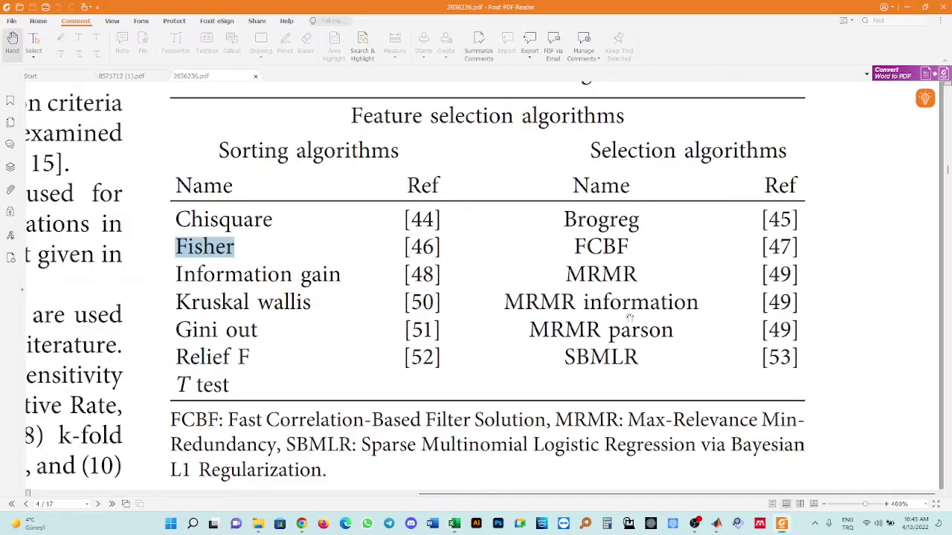
click(185, 183)
drag(178, 186, 816, 368)
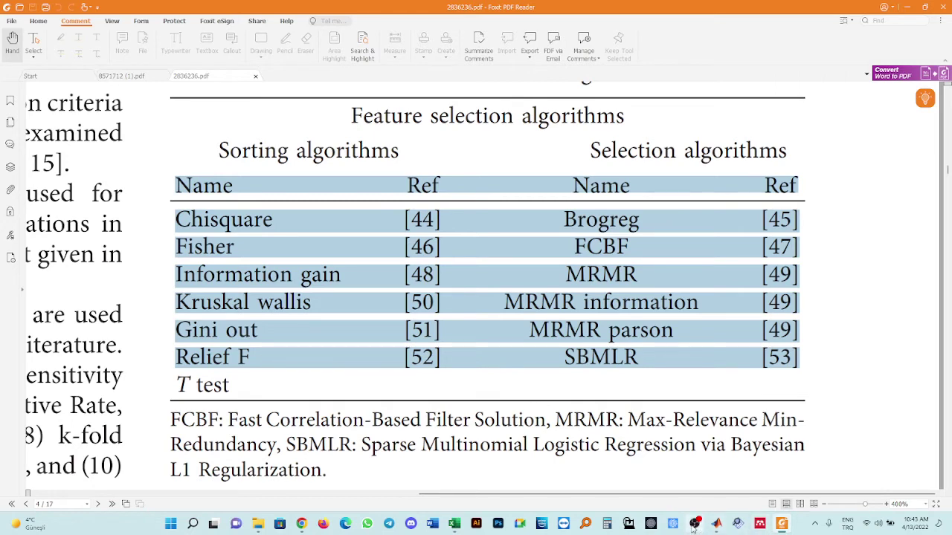
click(454, 523)
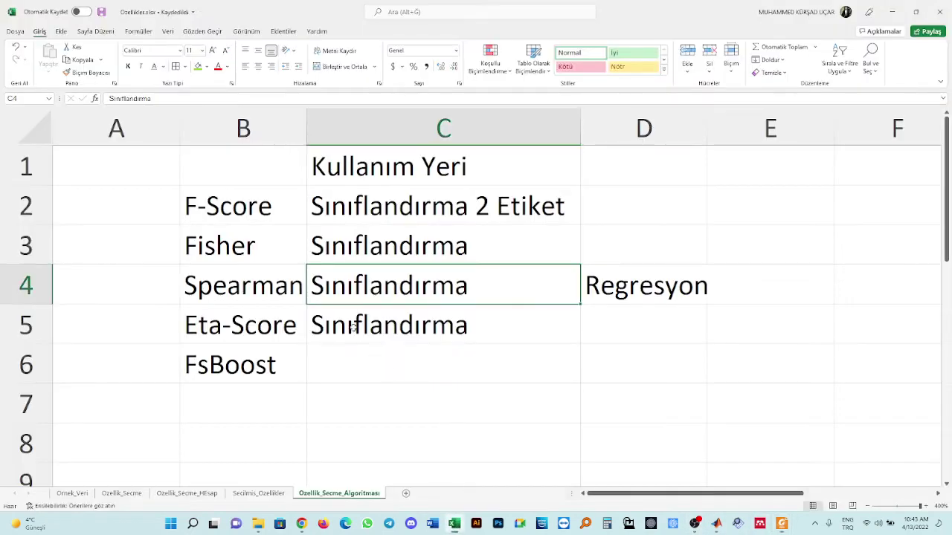
Fill C6 beside FsBoost with "Sınıflandırma", and save the workbook with column D autofitted
click(250, 209)
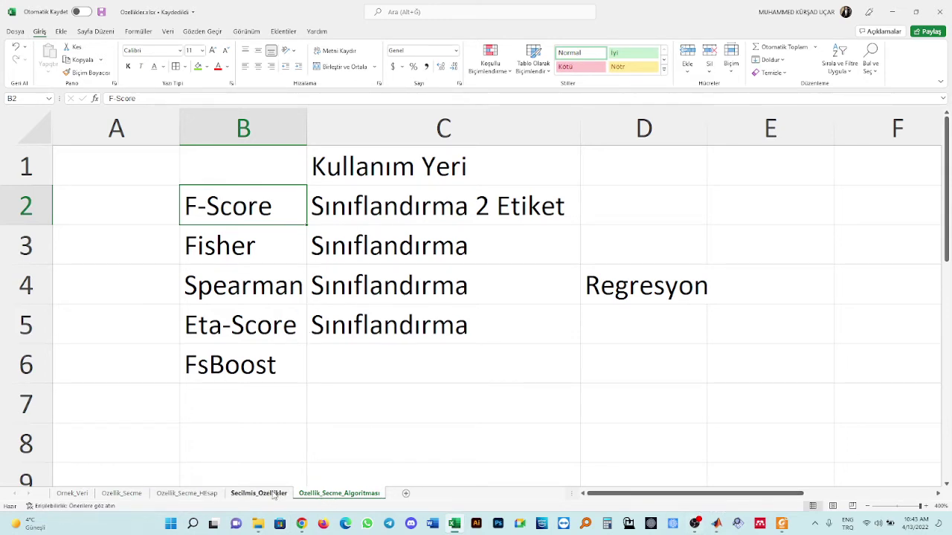
click(355, 372)
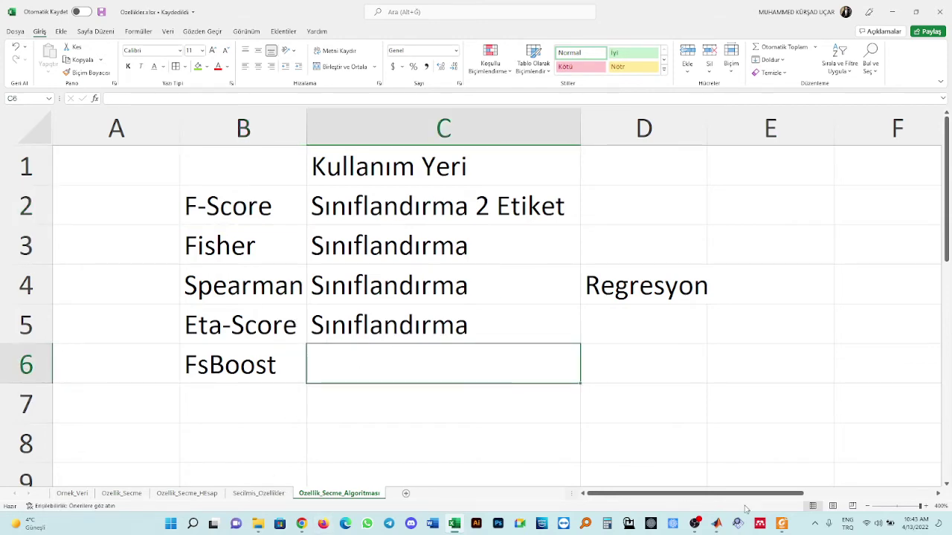
click(781, 523)
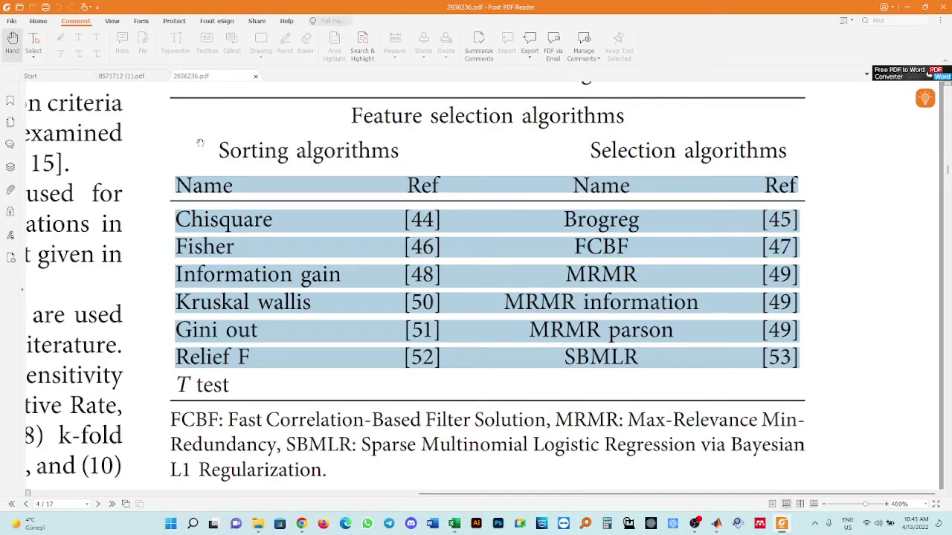
click(781, 524)
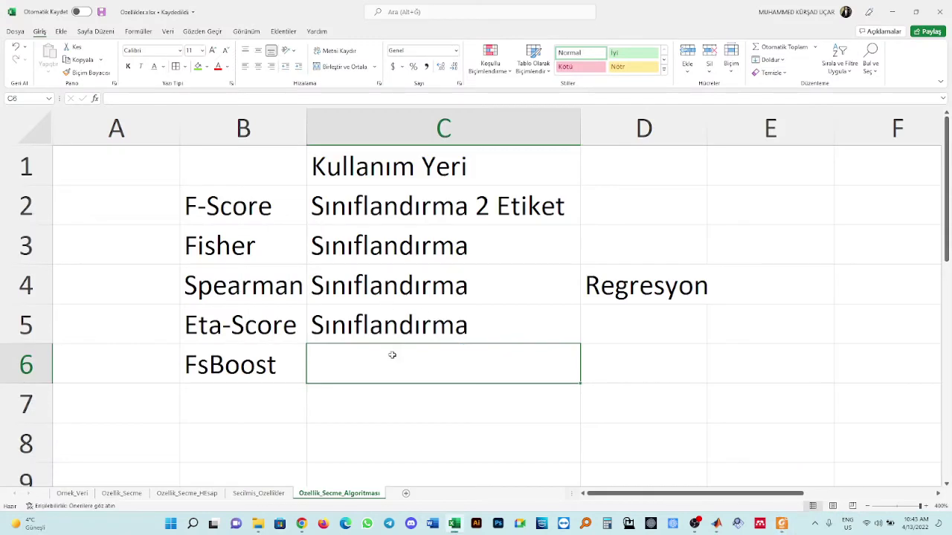
key(ctrl+v)
click(521, 312)
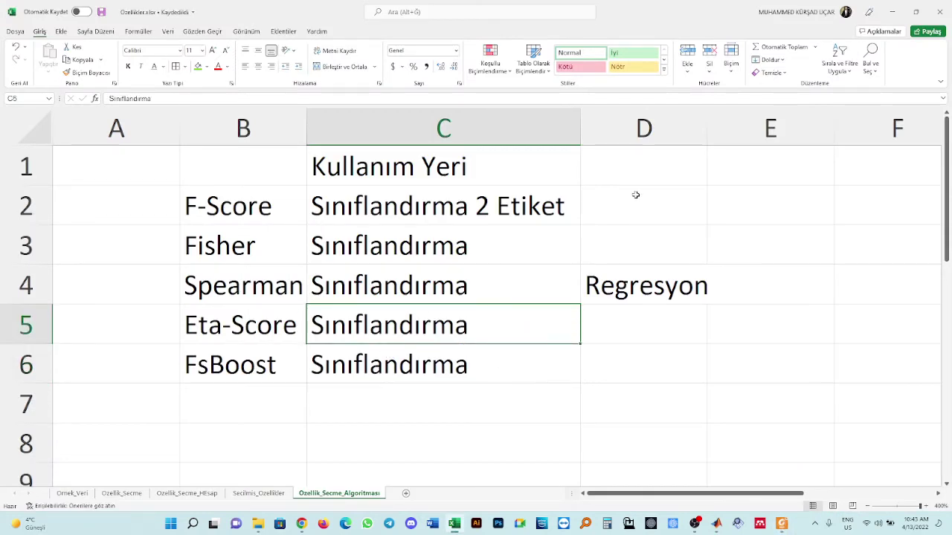
double_click(706, 129)
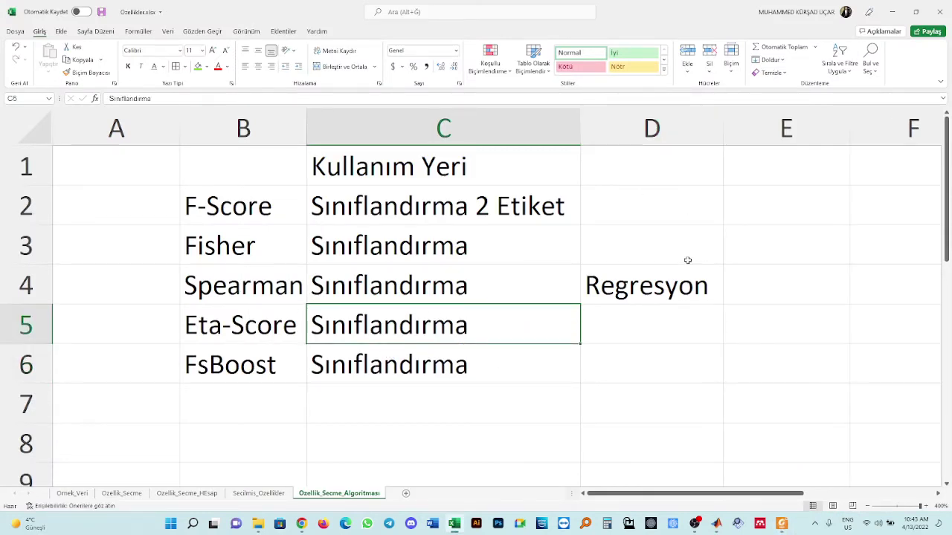
key(ctrl+s)
Give the algorithm names in B2:B5 a light green fill and make the "Kullanım Yeri" header bold
drag(250, 204, 255, 338)
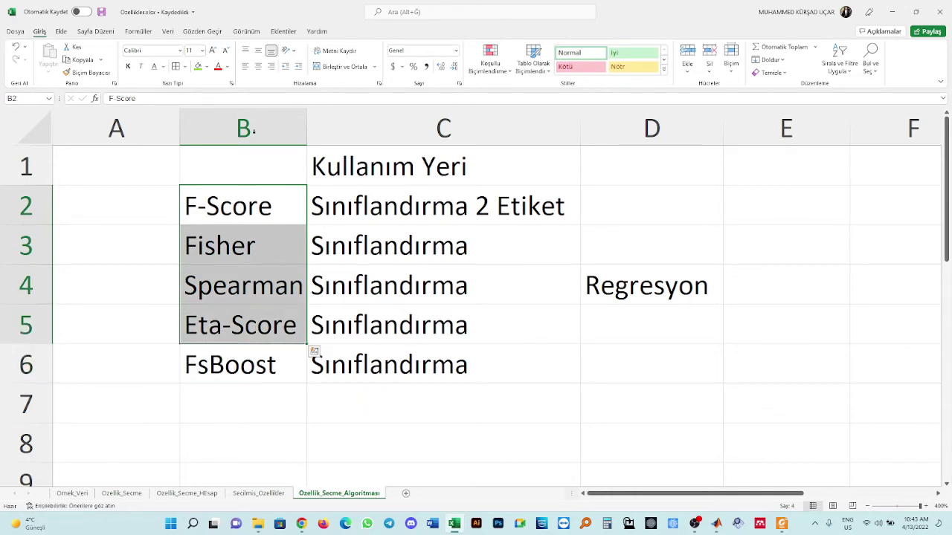
click(198, 66)
click(328, 163)
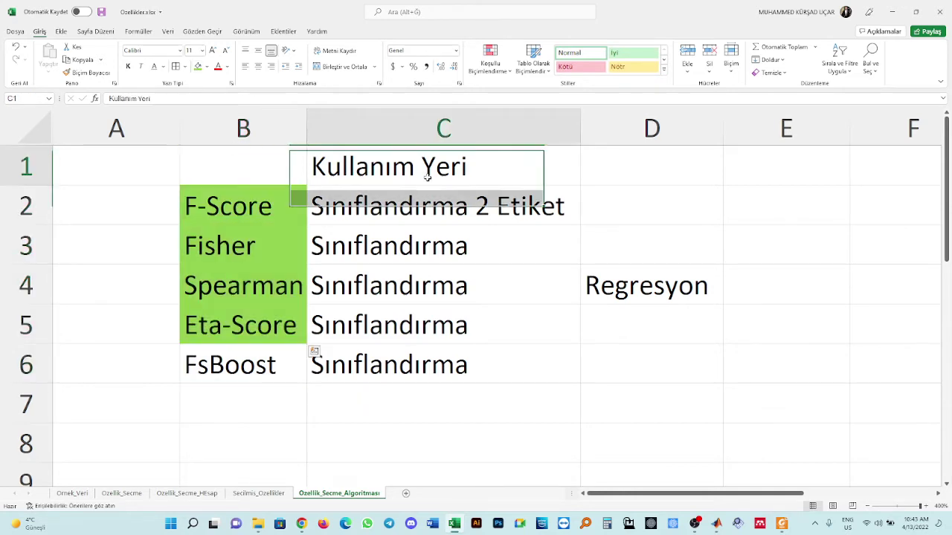
click(128, 67)
Set the font of the entire sheet to Cambria
key(Down)
key(ctrl+a)
key(ctrl+a)
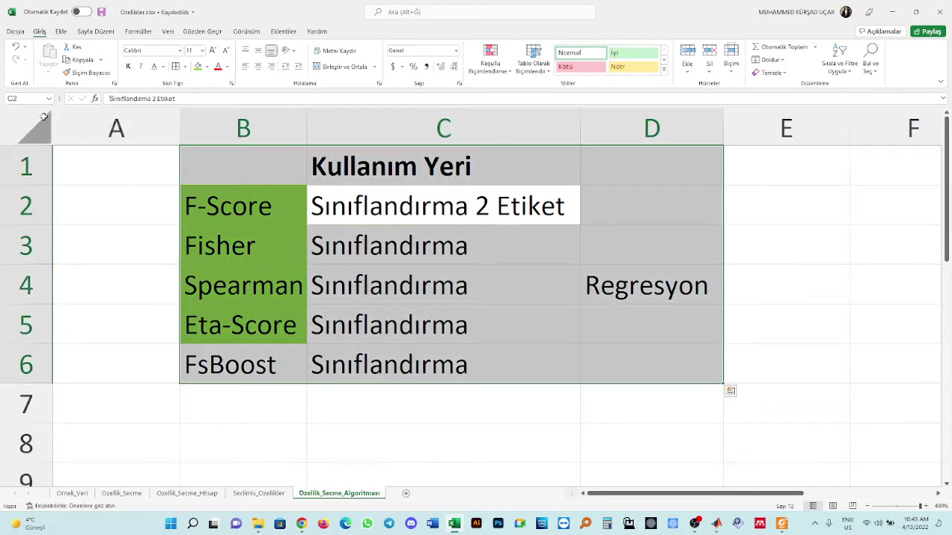
click(153, 49)
text(Cambria)
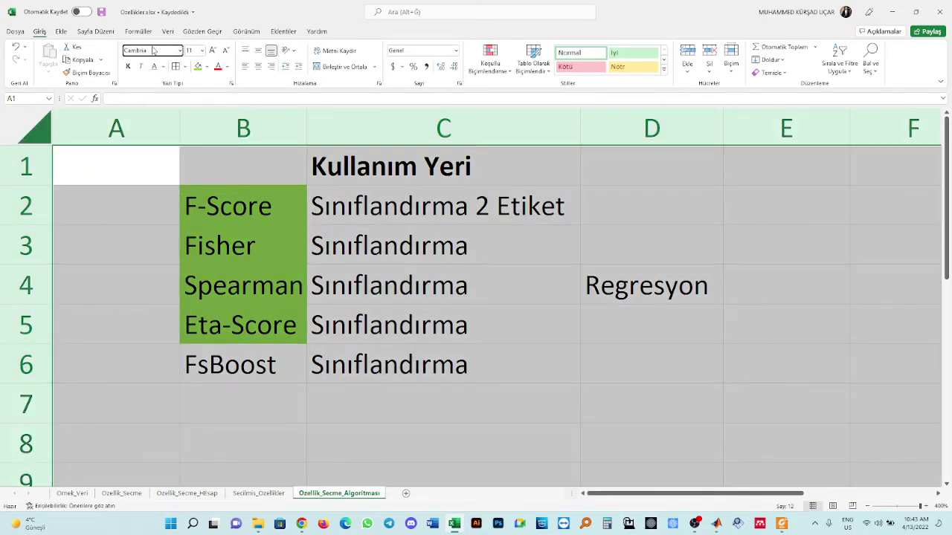
key(Return)
click(327, 249)
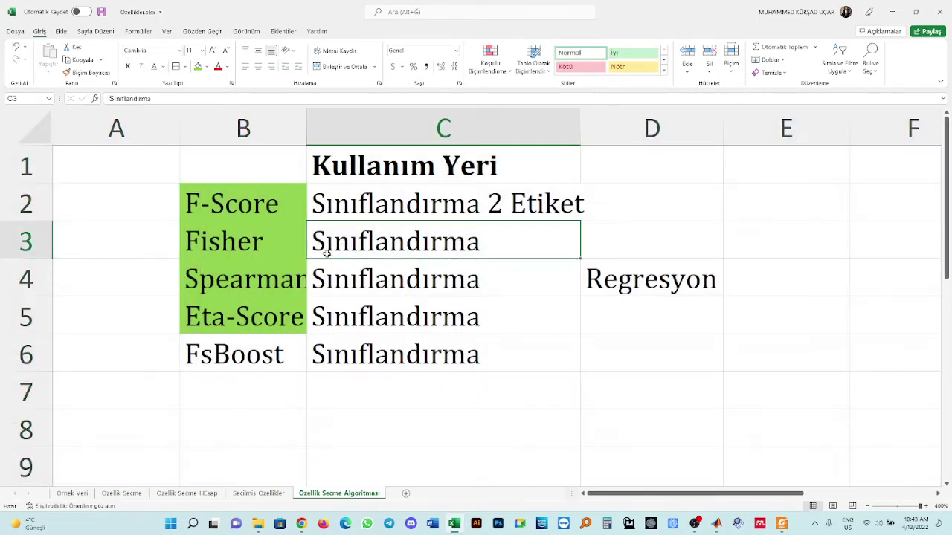
Autofit columns B and C to their contents and save the workbook
double_click(305, 132)
key(Up)
double_click(592, 127)
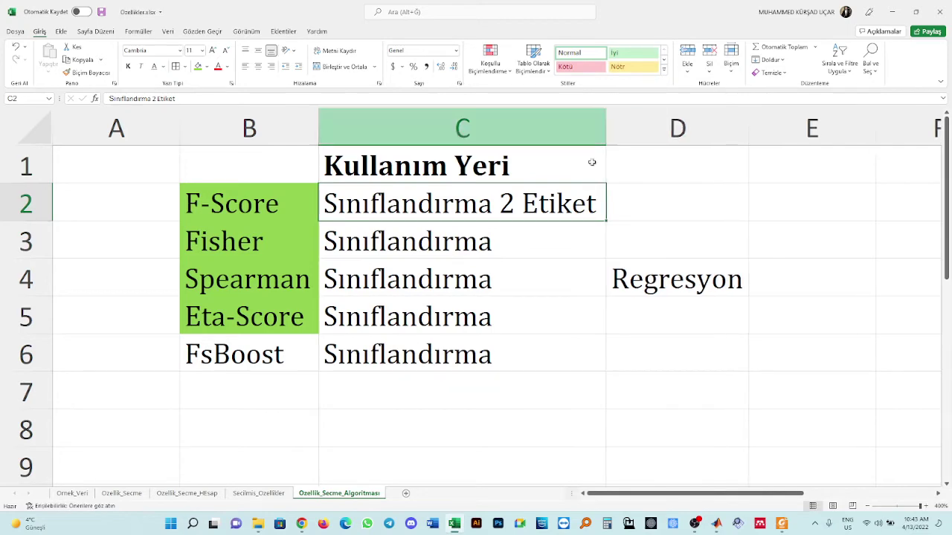
click(584, 225)
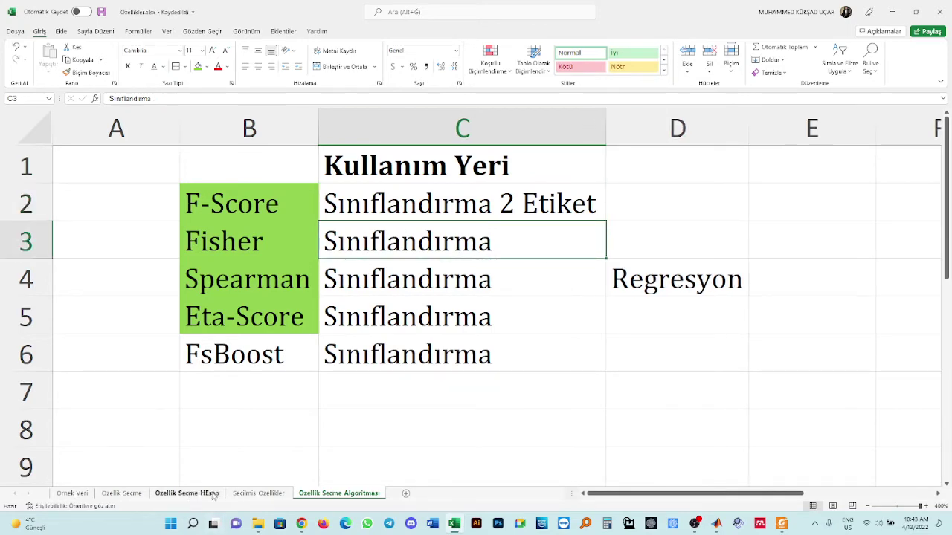
Examine the selected feature numbers in C2:Z19 on the Secilmis_Ozellikler sheet and return to the algorithm sheet
click(258, 493)
click(179, 193)
scroll(186, 195, up, 2)
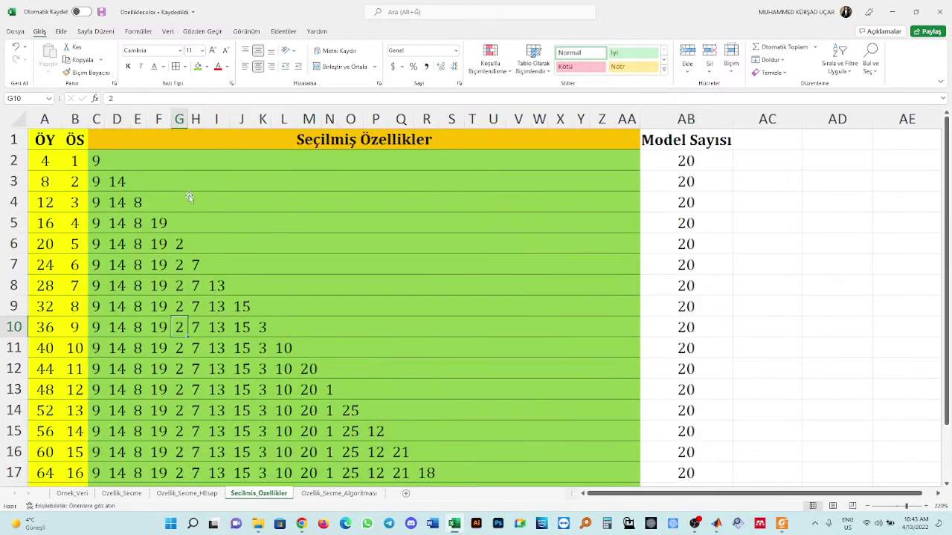
scroll(186, 198, down, 2)
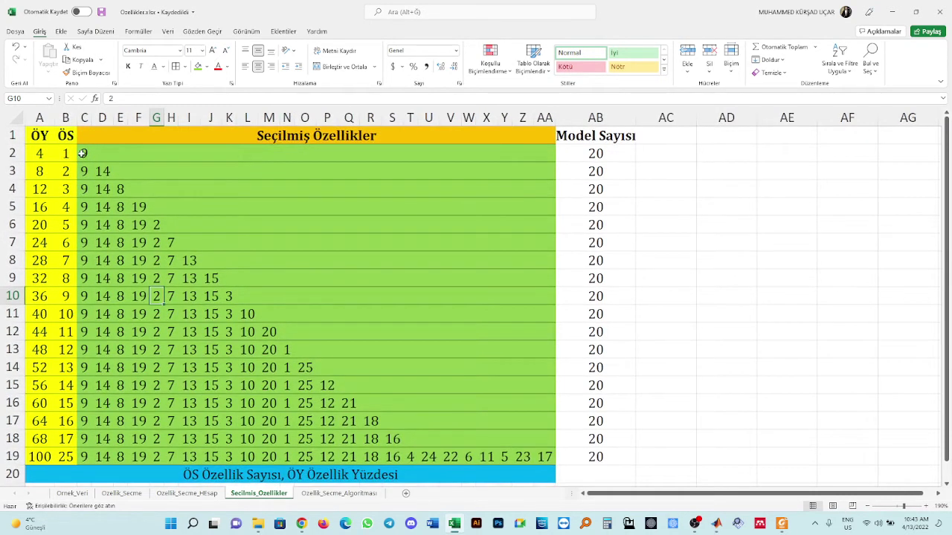
drag(82, 153, 511, 456)
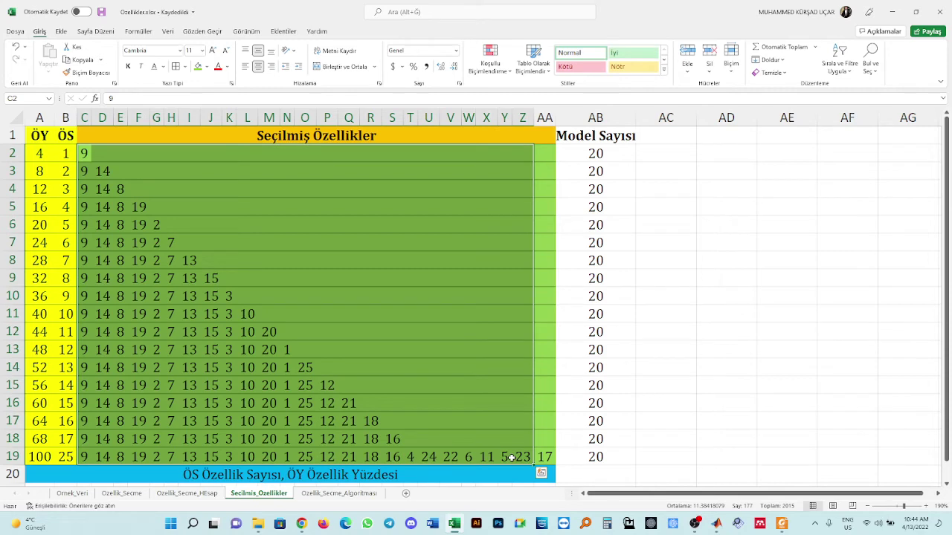
click(349, 444)
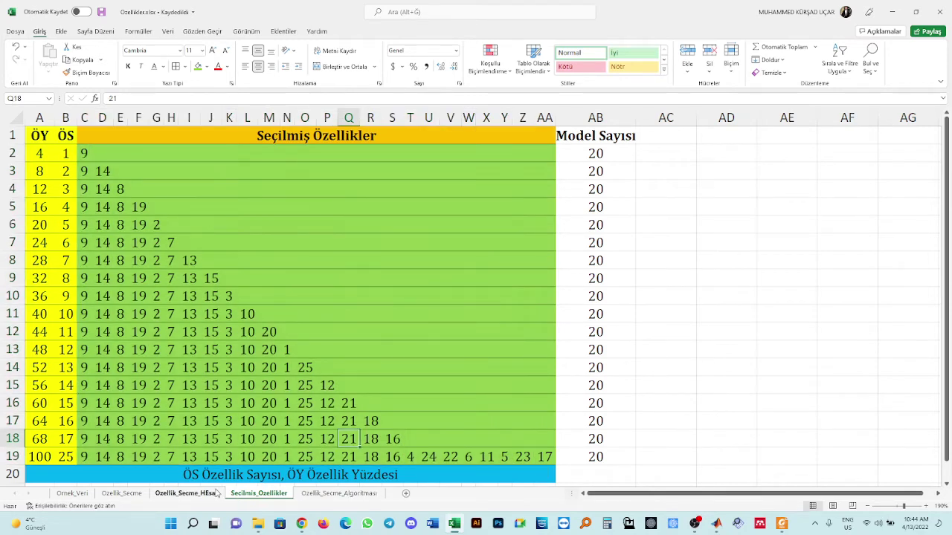
click(361, 495)
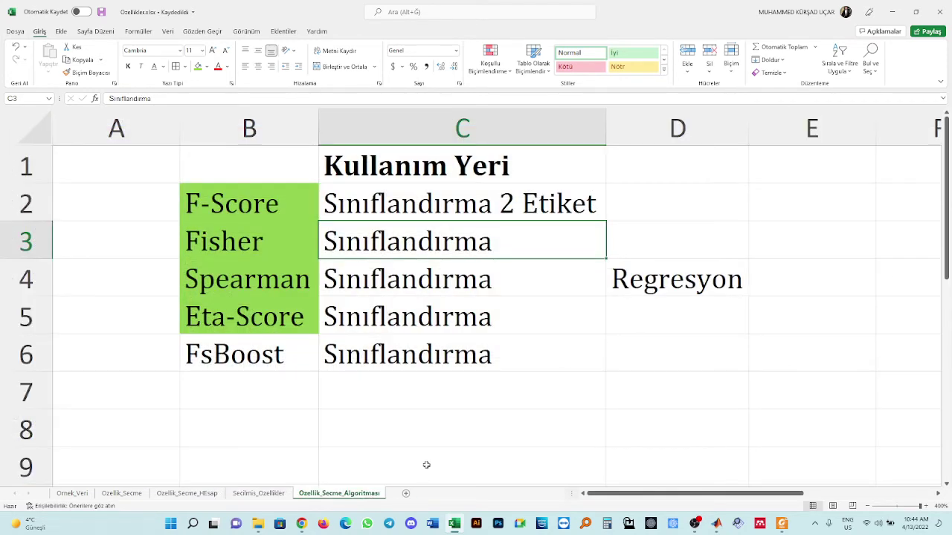
Add a new worksheet at the end of the workbook and name it Secme_V2
click(406, 494)
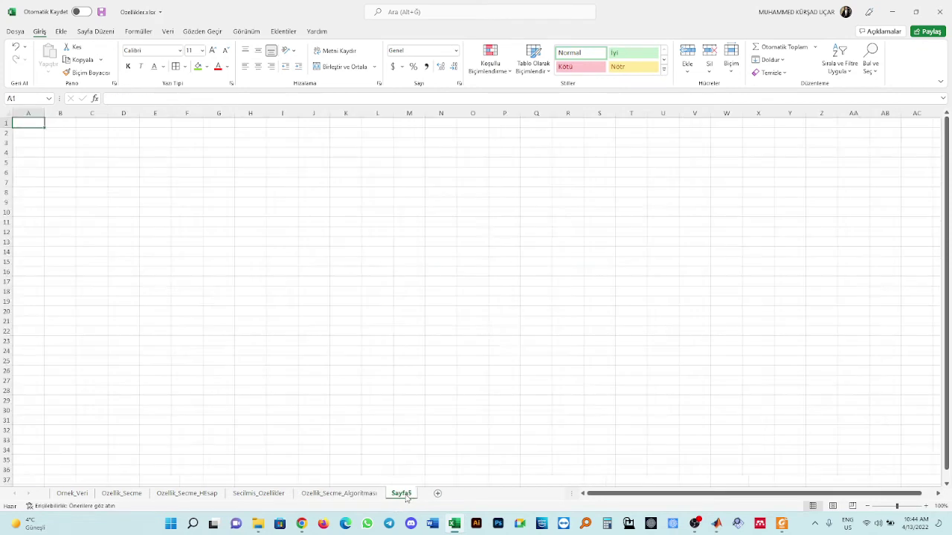
double_click(401, 494)
text(me)
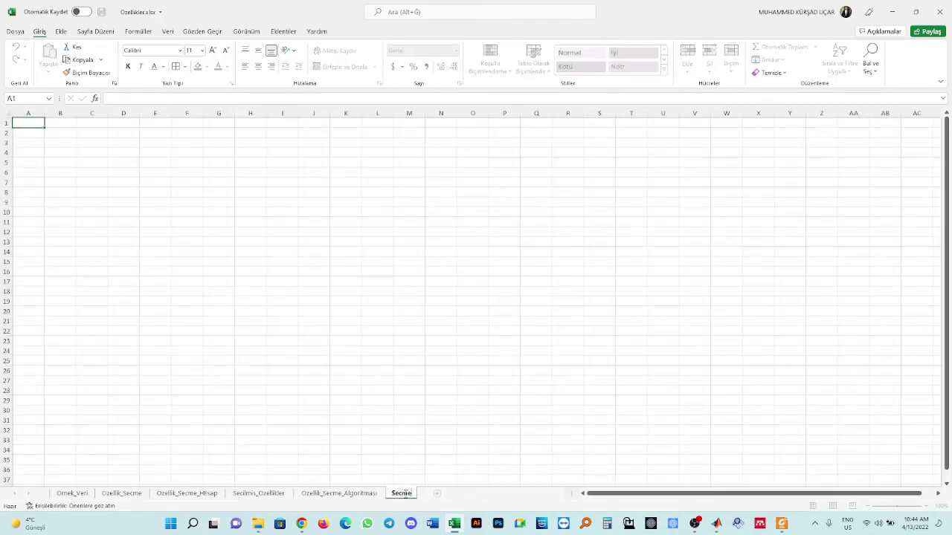
key(super+space)
text(_V2)
key(Return)
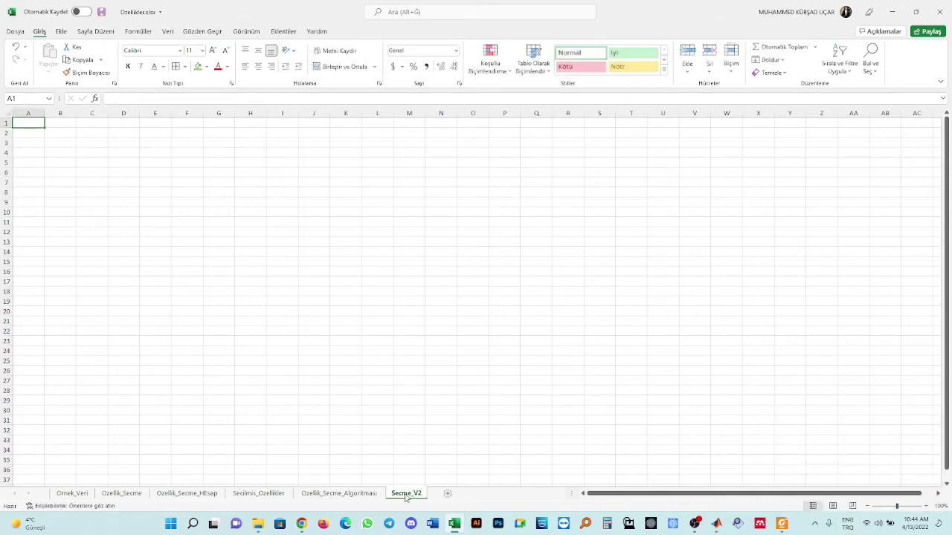
Copy the entire contents of the Ozellik_Secme_HEsap sheet into Secme_V2 and save the workbook
click(261, 494)
click(187, 493)
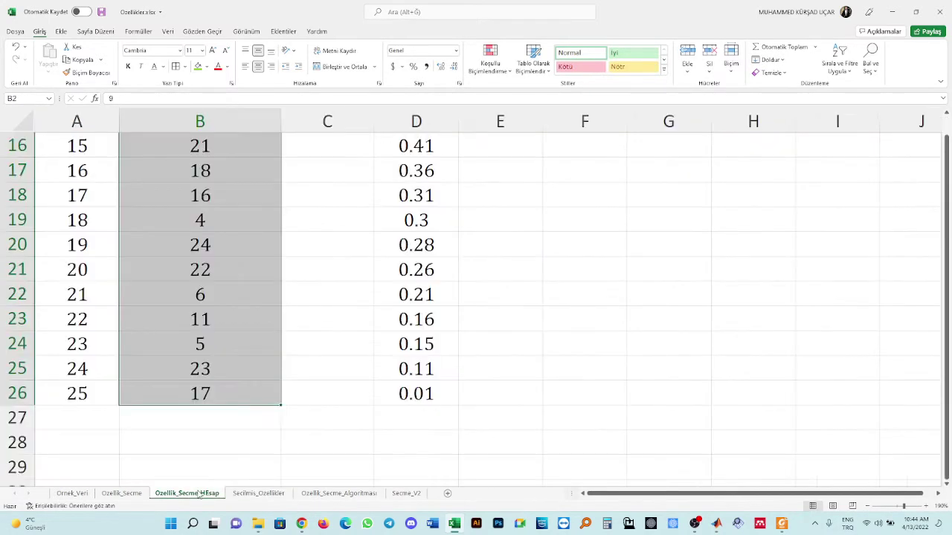
click(267, 495)
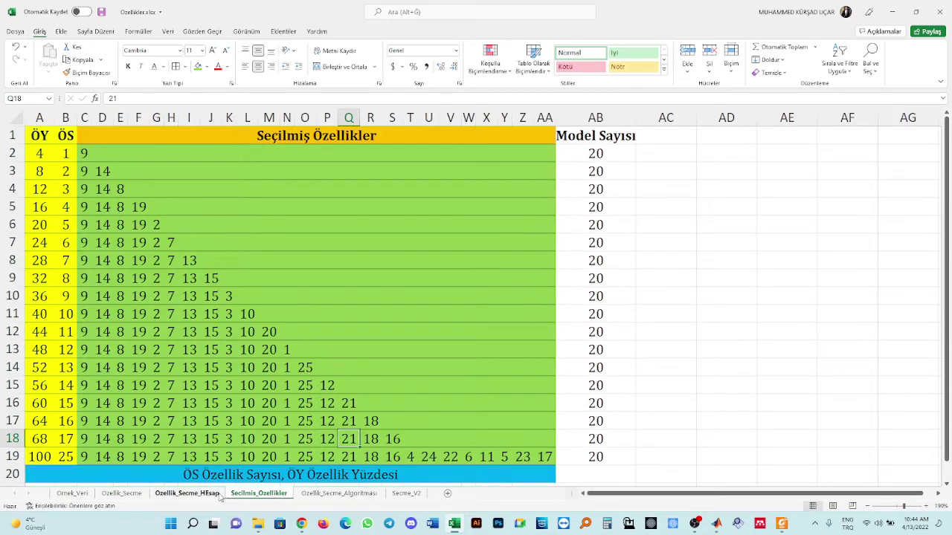
click(218, 495)
scroll(287, 159, up, 5)
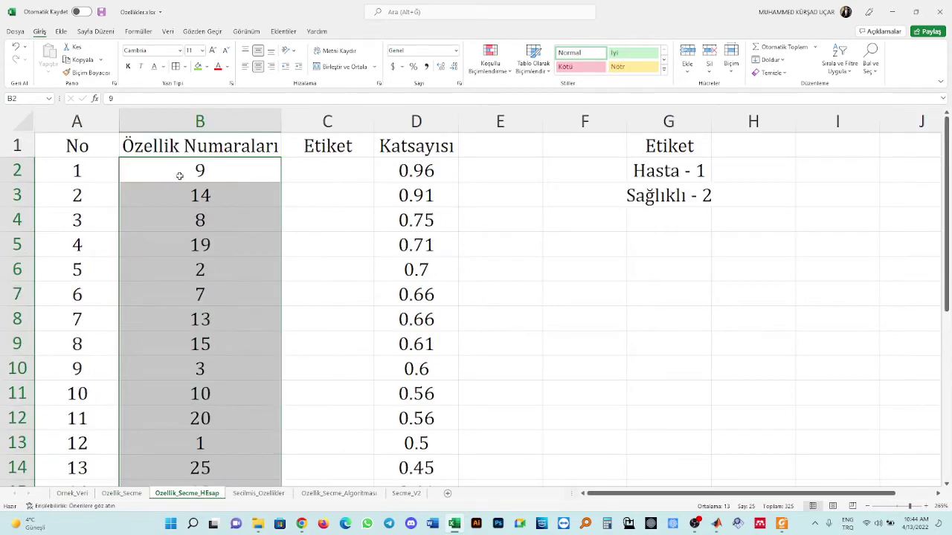
click(20, 121)
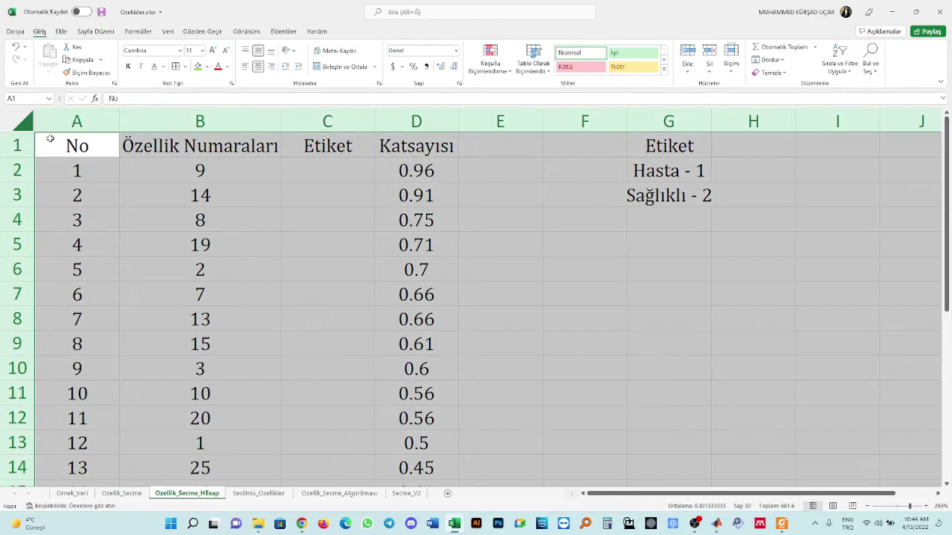
click(406, 493)
key(ctrl+s)
click(223, 178)
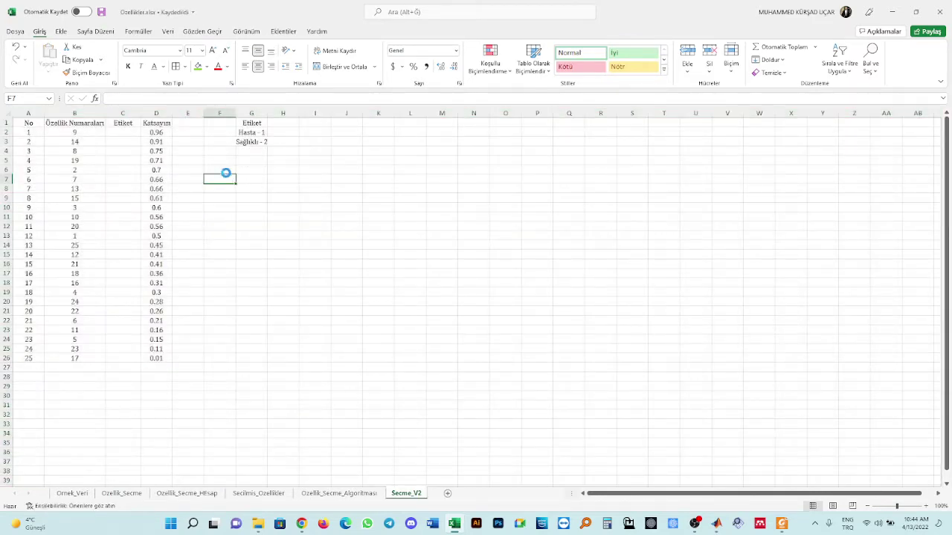
Delete column G with the Hasta and Sağlıklı label key from Secme_V2
scroll(237, 180, up, 9)
scroll(304, 222, up, 2)
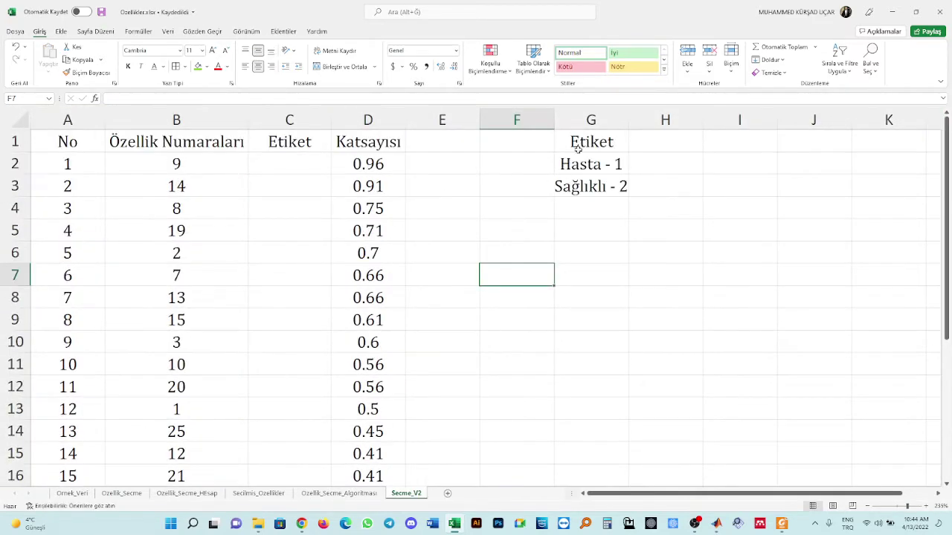
click(605, 122)
right_click(605, 124)
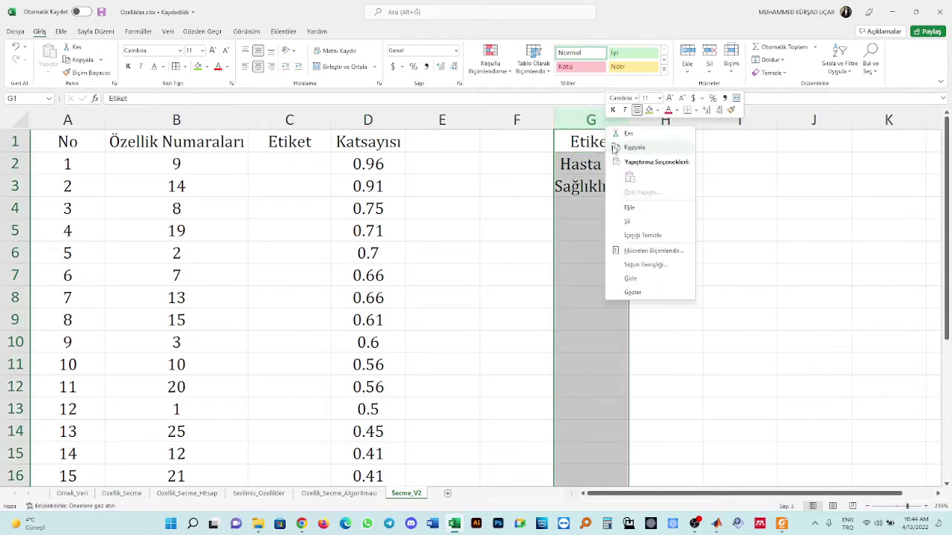
click(631, 223)
Enter the header "Tüm" in F1 with 25 below it, and the header "Seçilmiş" in G1
click(534, 142)
text(Esa)
key(BackSpace)
key(BackSpace)
key(BackSpace)
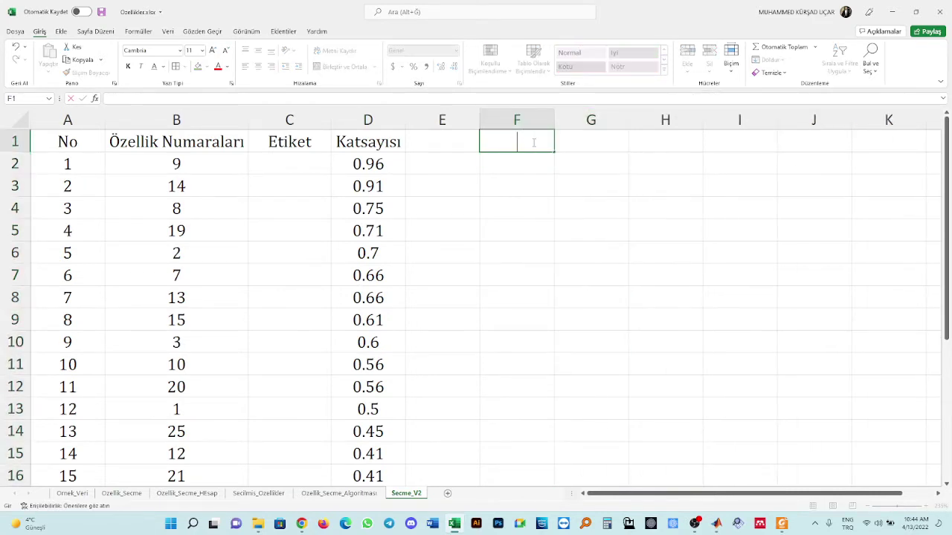
text(Tümü)
key(Return)
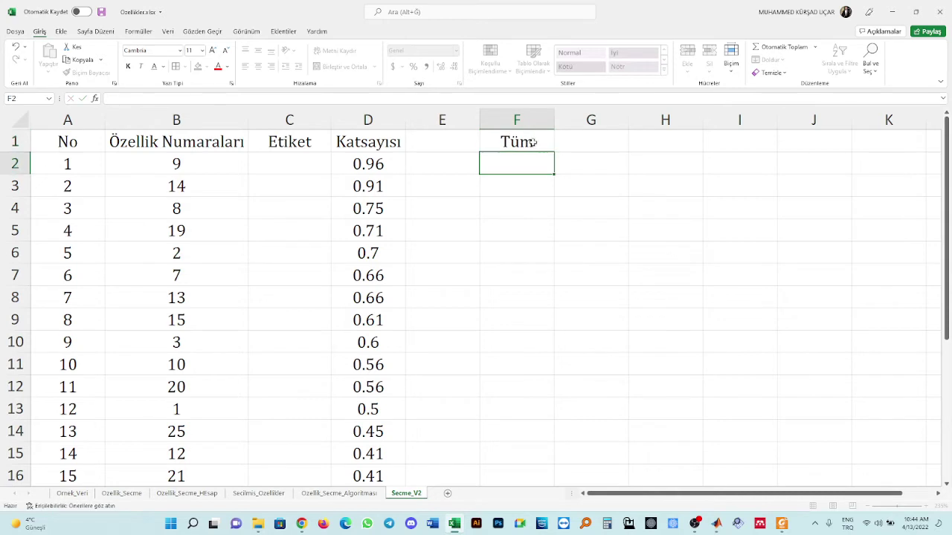
text(25)
key(Tab)
click(560, 136)
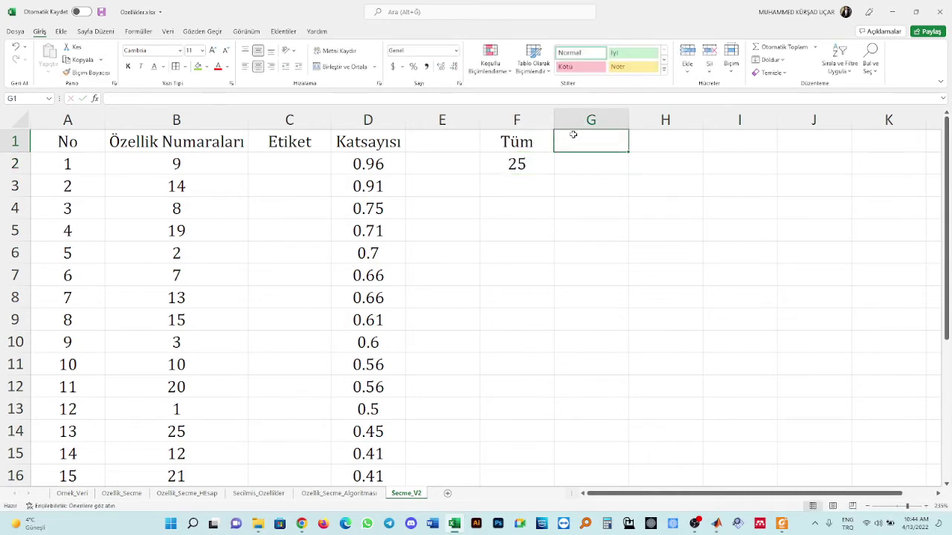
text(Seçilmiş)
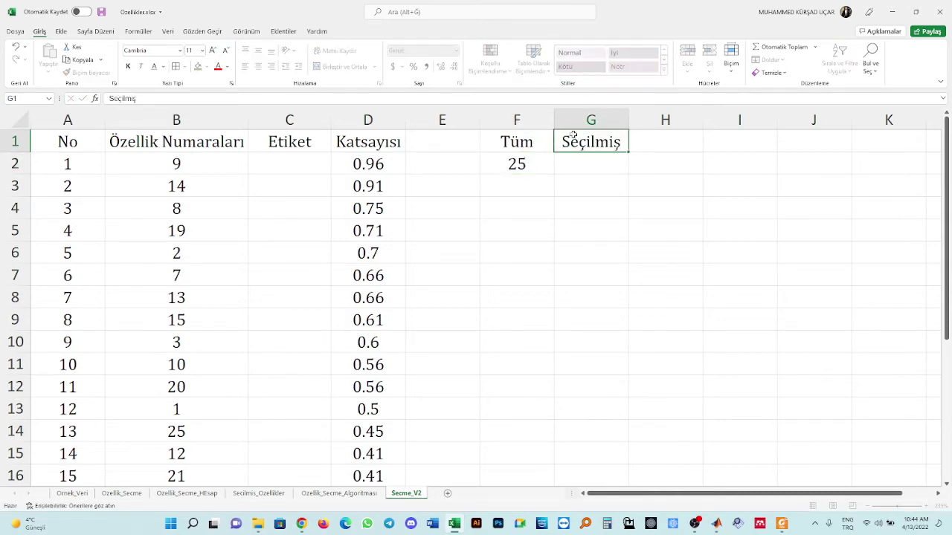
key(Return)
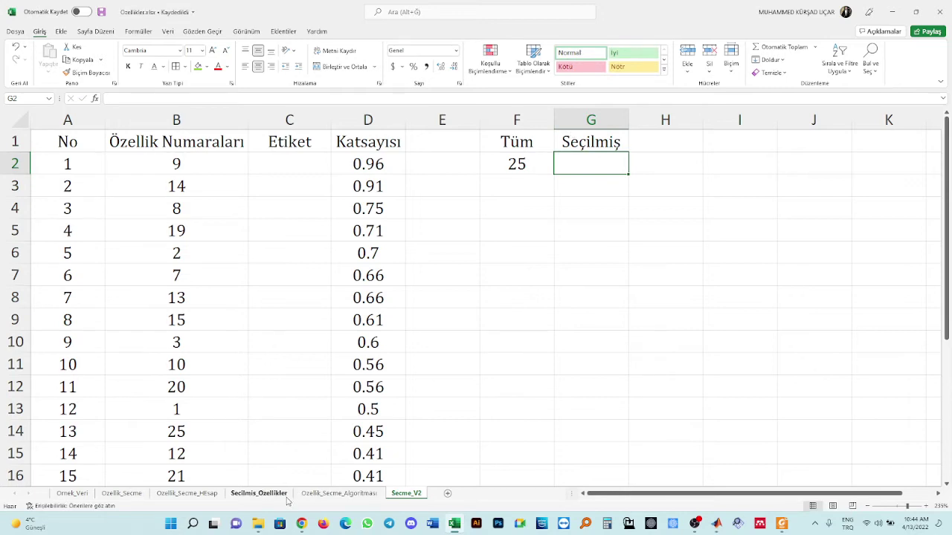
Review the selected feature rows on the Secilmis_Ozellikler sheet and return to the empty cell G2 in Secme_V2
click(260, 493)
drag(40, 154, 422, 441)
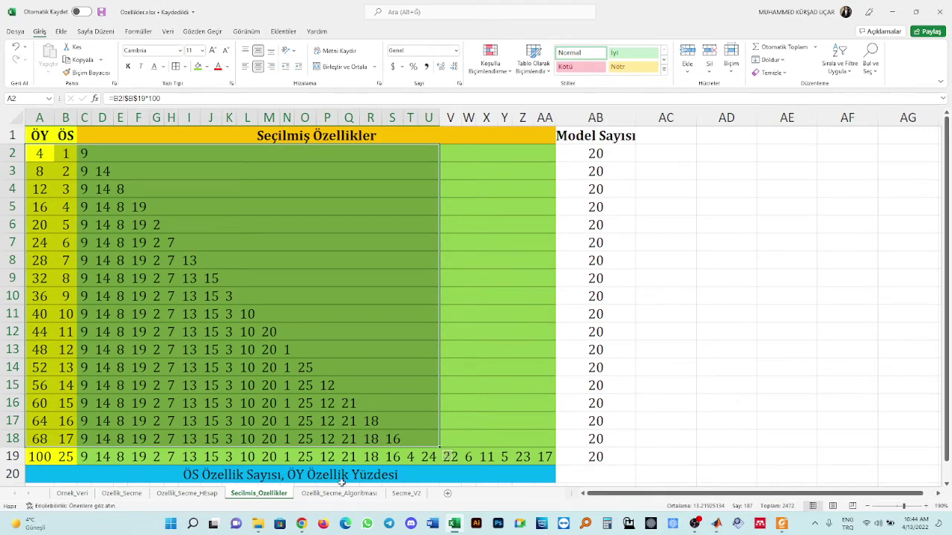
click(406, 493)
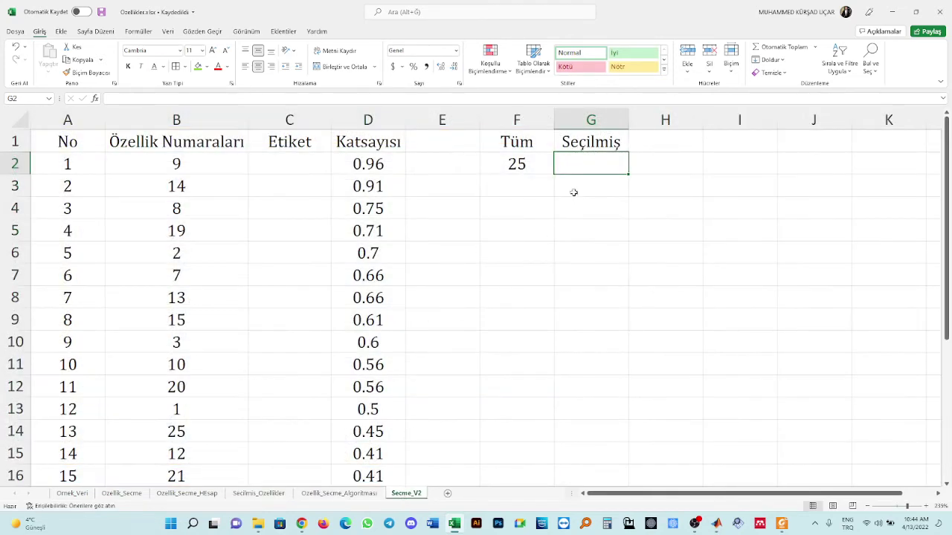
click(527, 163)
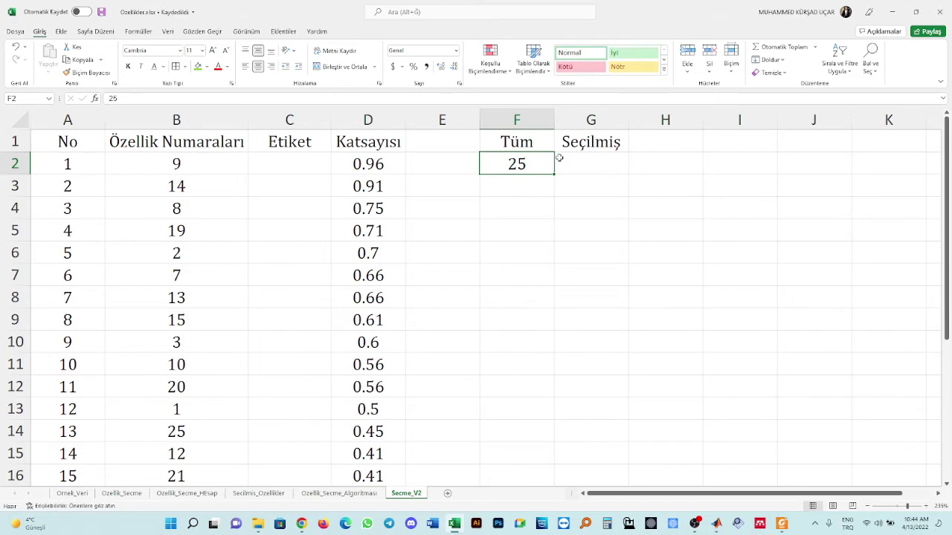
click(559, 158)
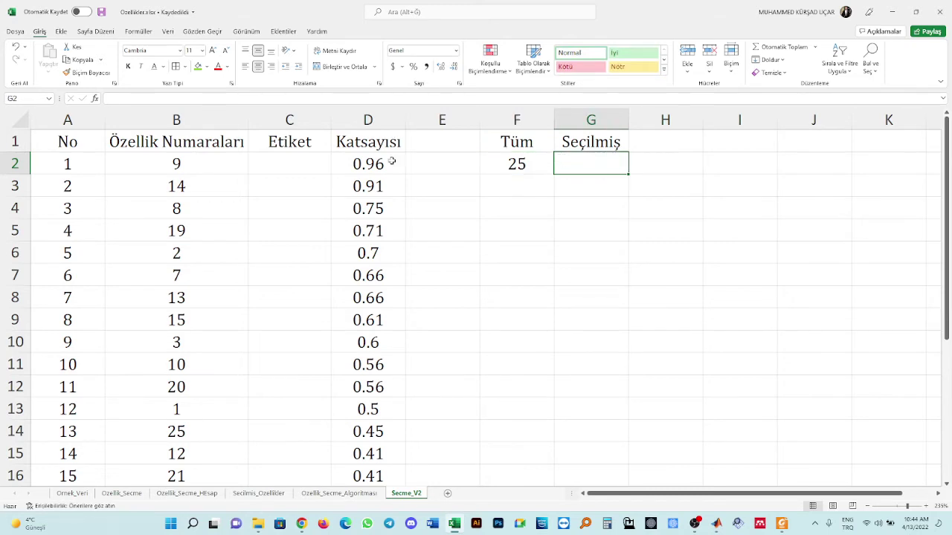
Calculate the average of D2:D26 in D27 with the ORTALAMA function and fill the cell light green
drag(391, 161, 398, 321)
scroll(400, 286, down, 6)
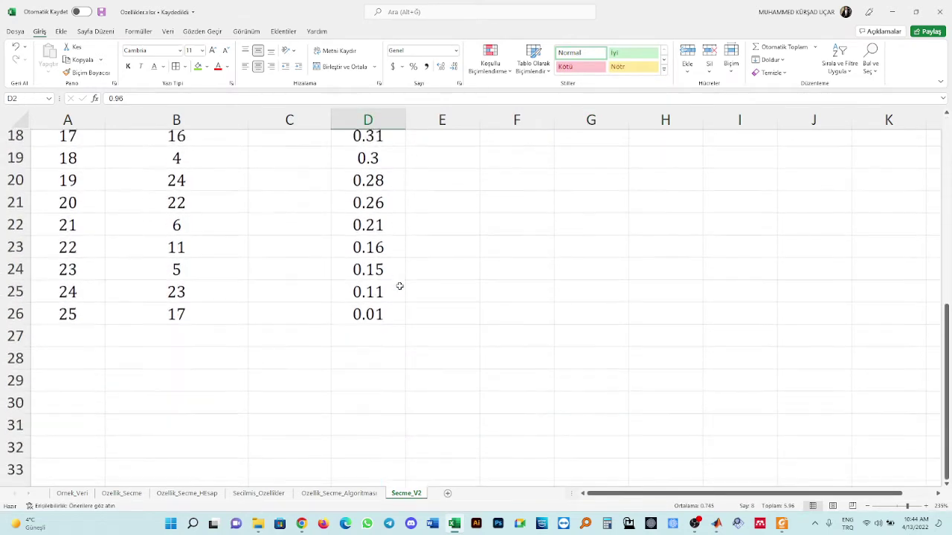
scroll(387, 312, down, 1)
click(396, 321)
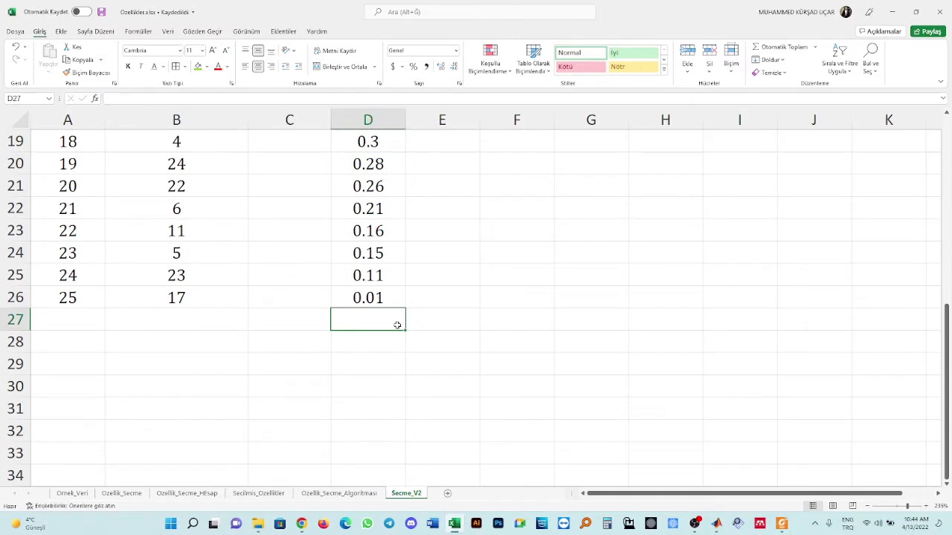
click(93, 98)
click(515, 267)
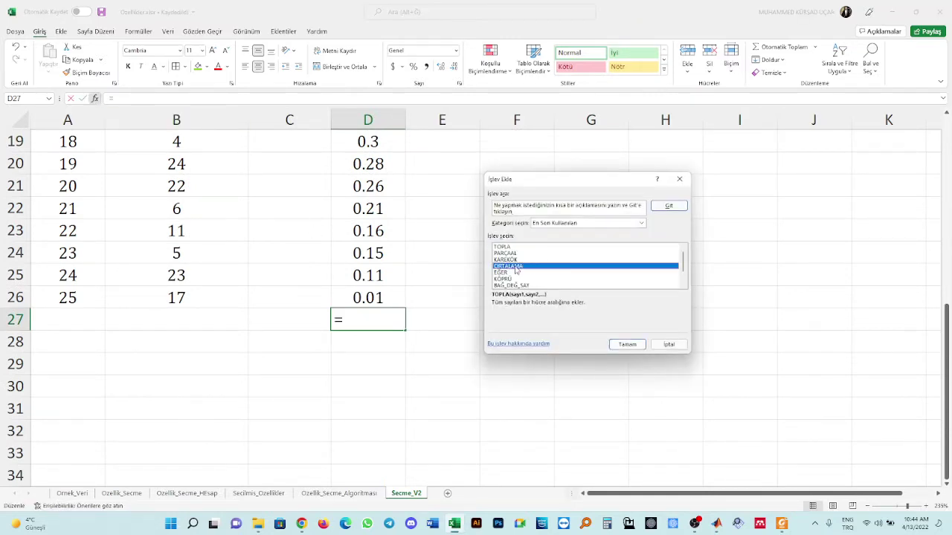
click(627, 345)
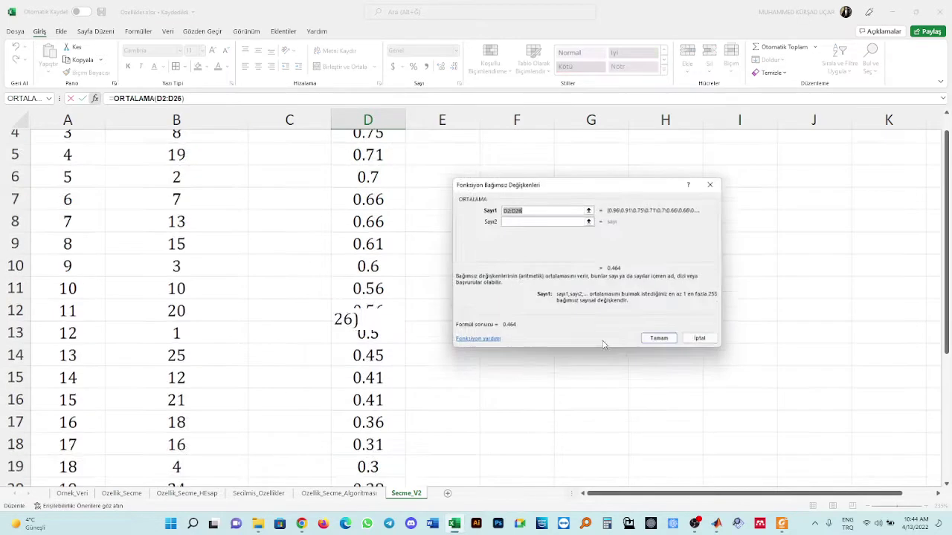
click(658, 340)
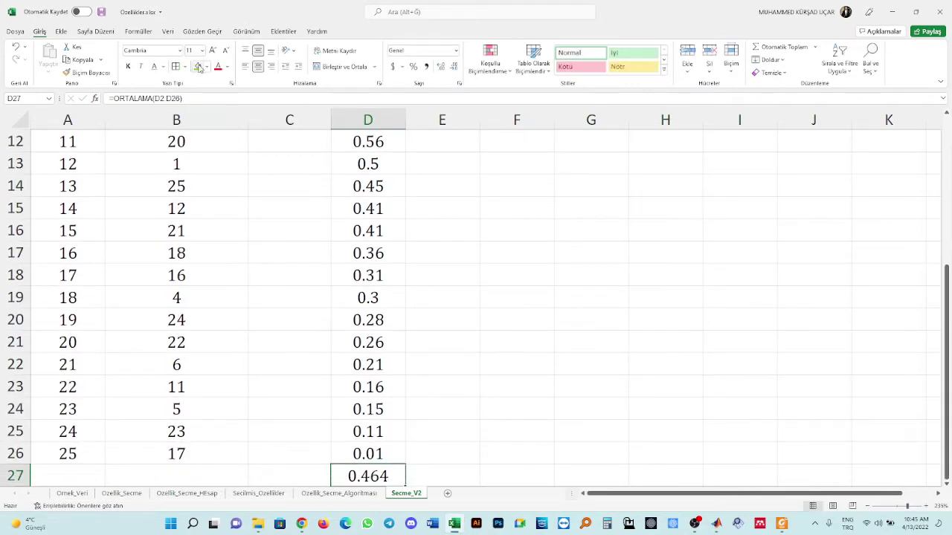
click(198, 66)
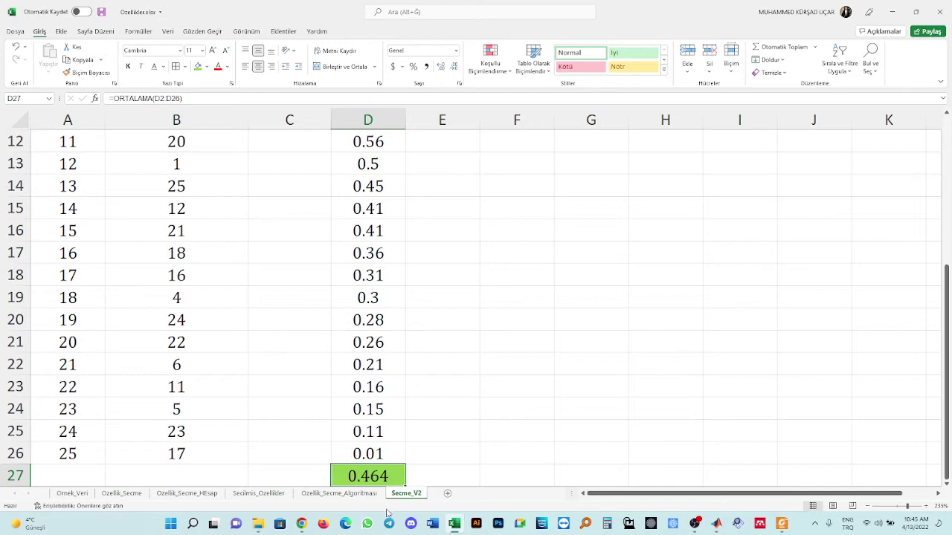
Fill the range A2:D13 light green and save the workbook
click(378, 171)
scroll(251, 204, up, 4)
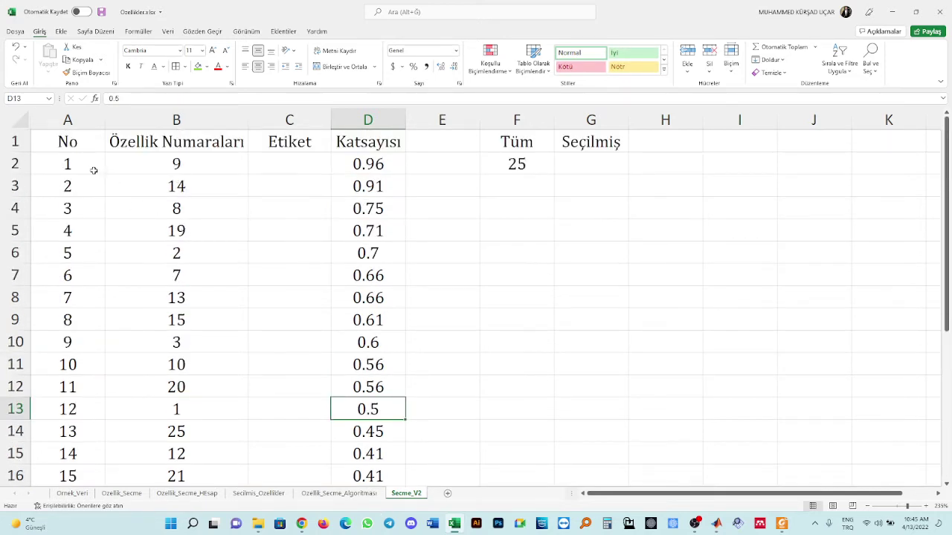
shift+click(93, 170)
click(197, 66)
click(443, 260)
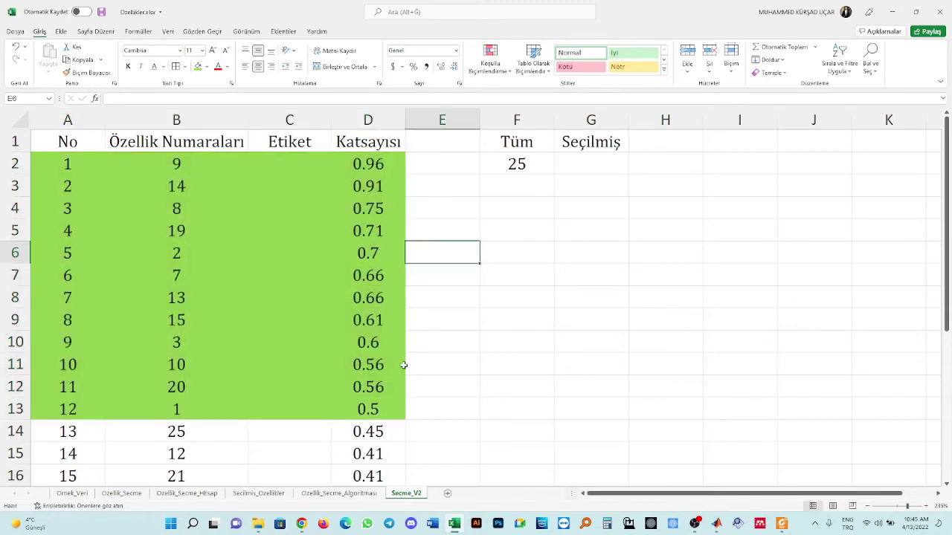
key(ctrl+s)
Fill the below-average rows in range A14:D26 with red
click(368, 431)
scroll(186, 439, down, 4)
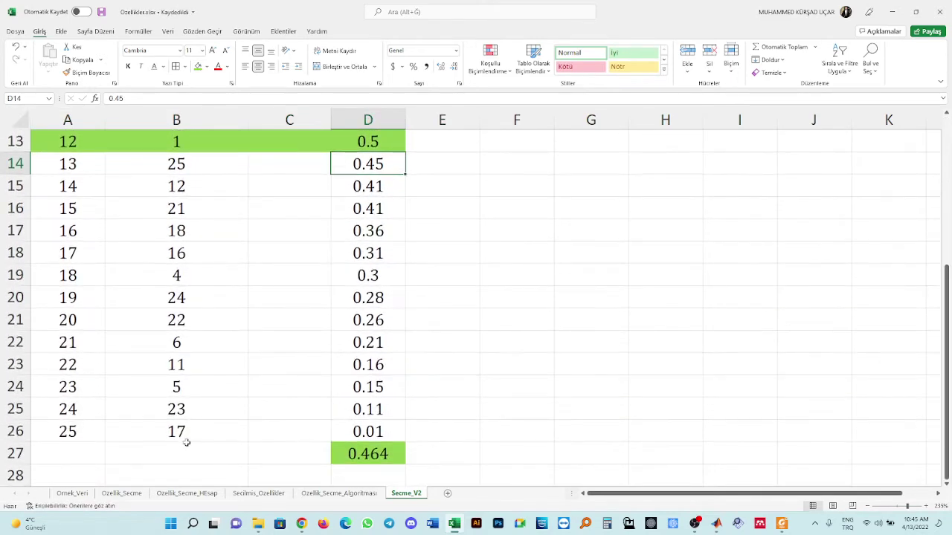
shift+click(94, 433)
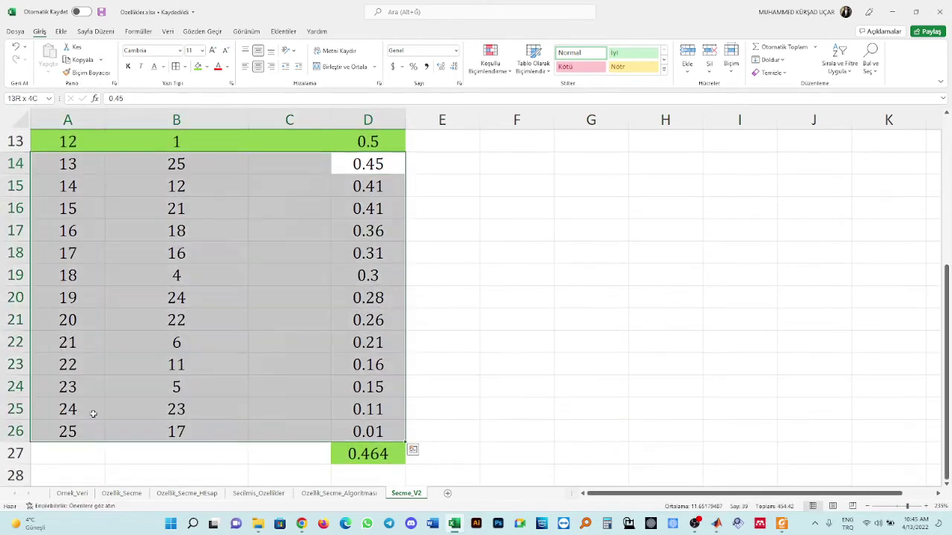
click(208, 67)
click(206, 159)
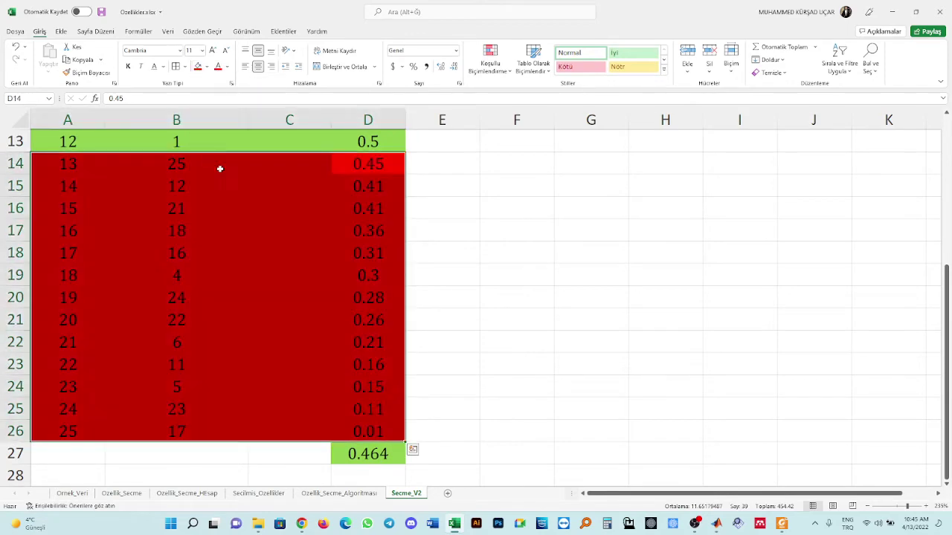
click(368, 208)
click(483, 269)
scroll(269, 270, up, 3)
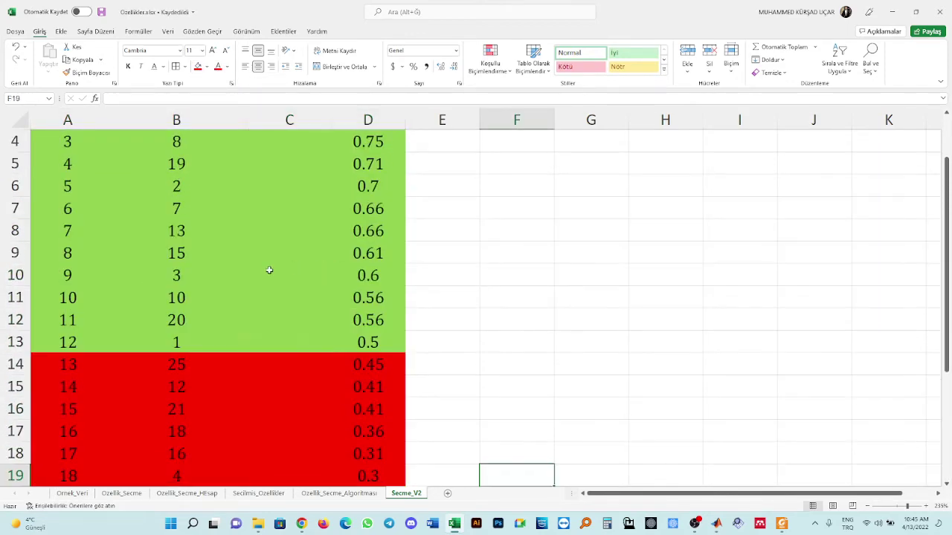
Enter 50 in G2 under the Seçilmiş header
click(74, 342)
scroll(212, 268, up, 1)
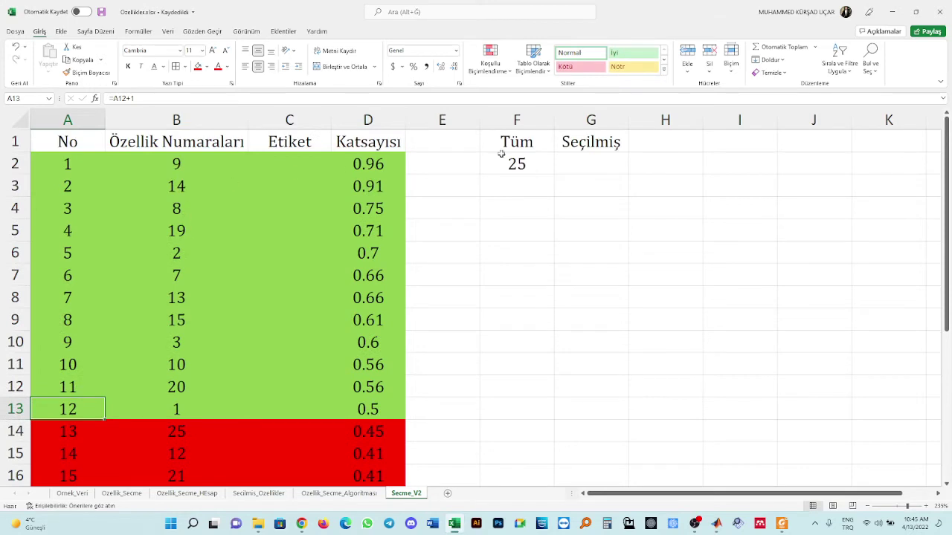
click(583, 167)
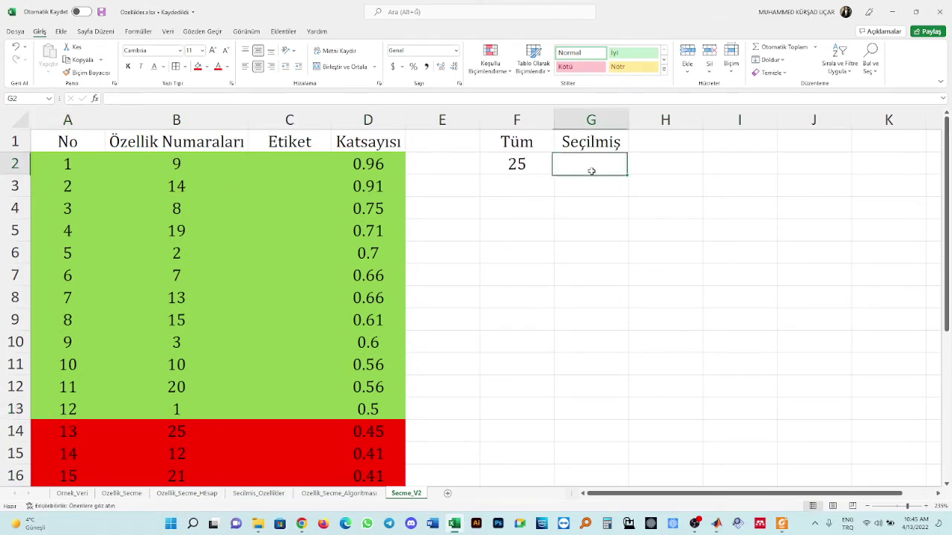
text(50)
key(Return)
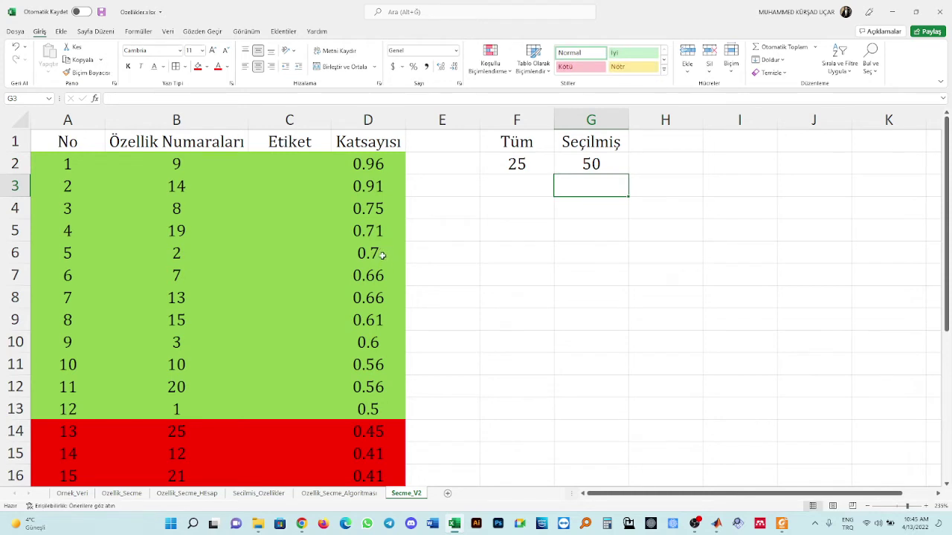
drag(66, 400, 69, 165)
click(61, 410)
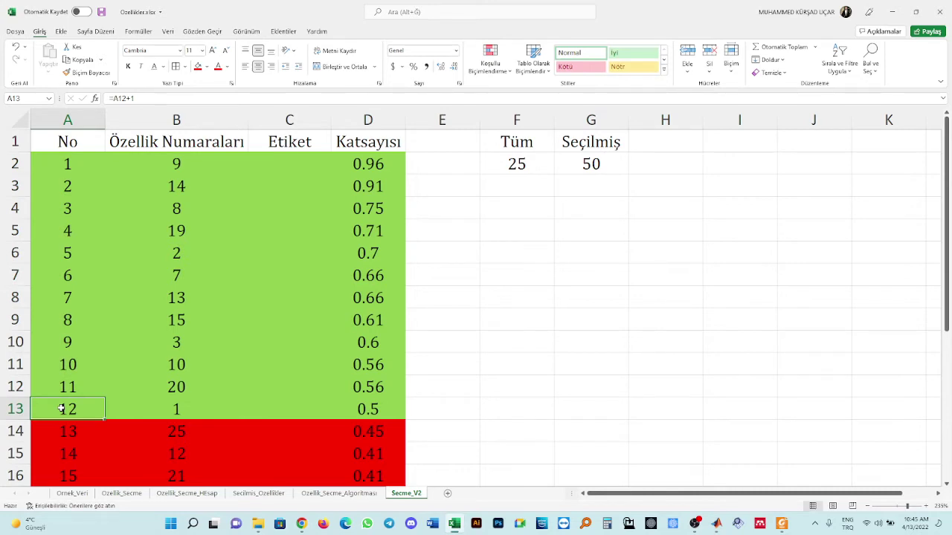
mouse_move(376, 164)
mouse_down()
mouse_move(393, 274)
mouse_move(394, 411)
mouse_move(381, 165)
mouse_up()
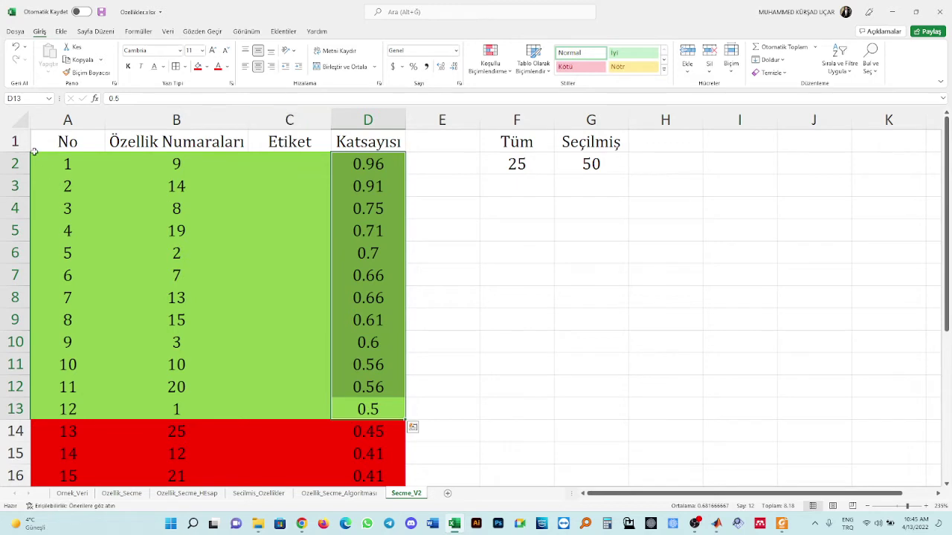
drag(34, 153, 374, 193)
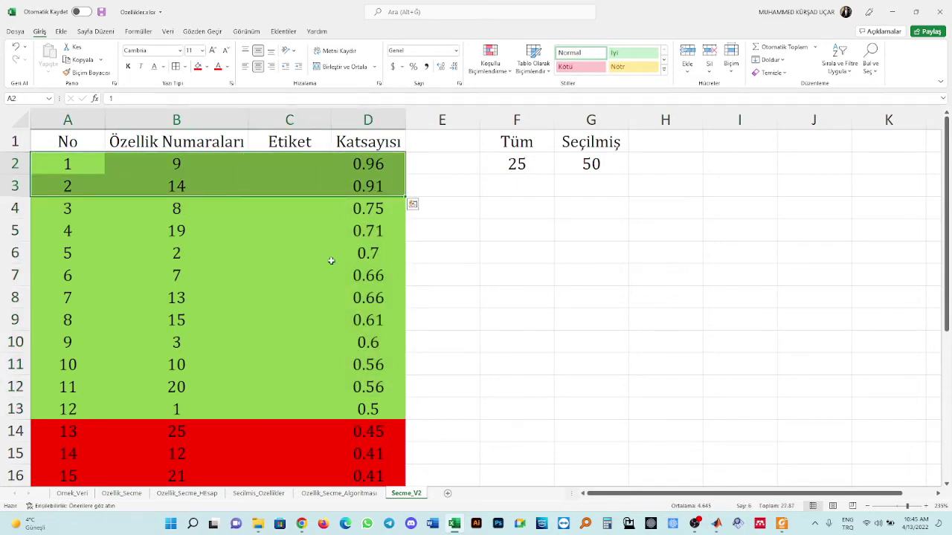
click(264, 297)
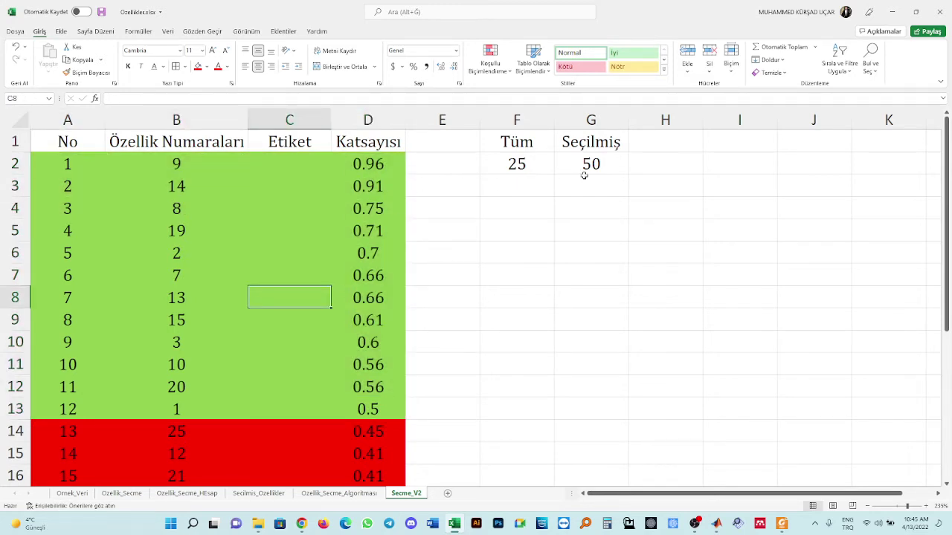
Rename the G1 header to Seçilmiş_V1 and widen column G to fit it
double_click(614, 149)
text(_)
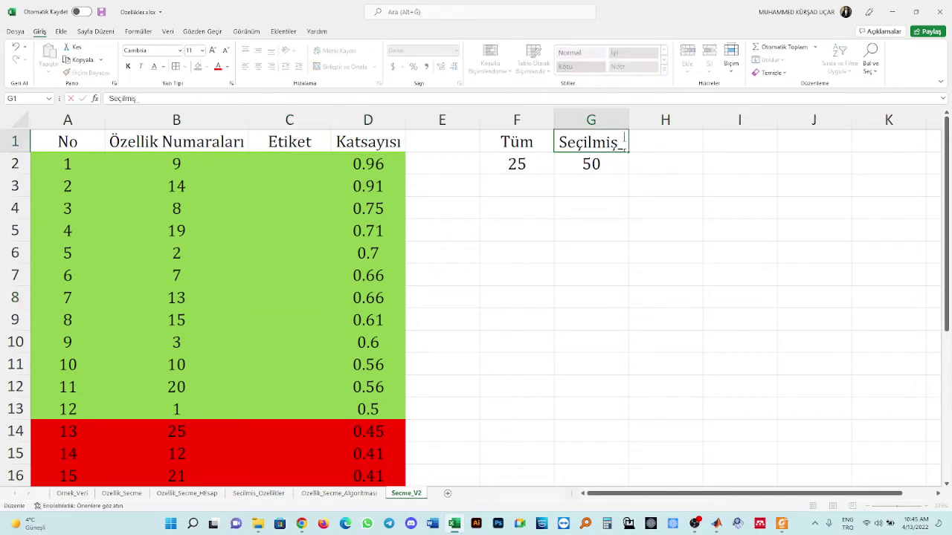
text(V1)
key(Return)
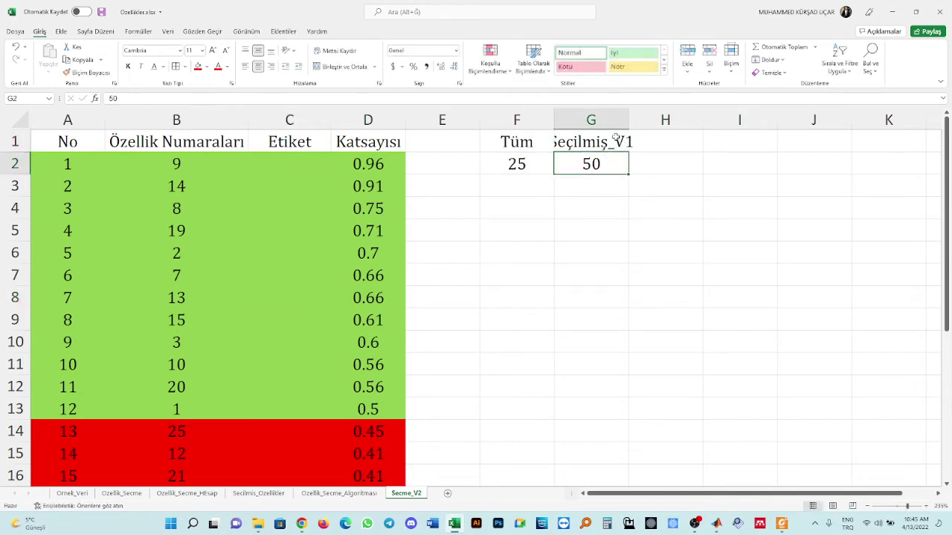
drag(626, 123, 648, 123)
Copy the G1 header into H1, change it to Seçilmiş_V2 and fit column H to the text
click(676, 144)
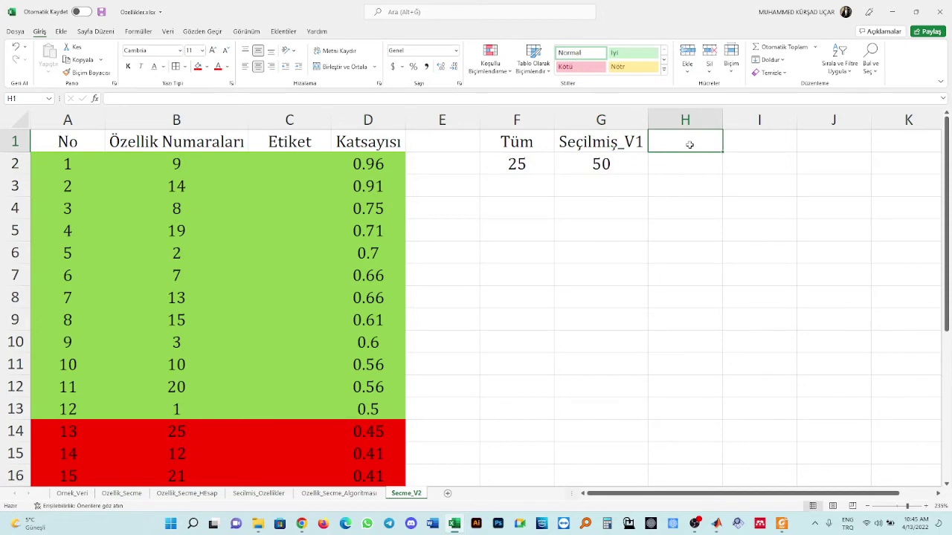
key(Left)
key(ctrl+c)
key(Right)
key(ctrl+v)
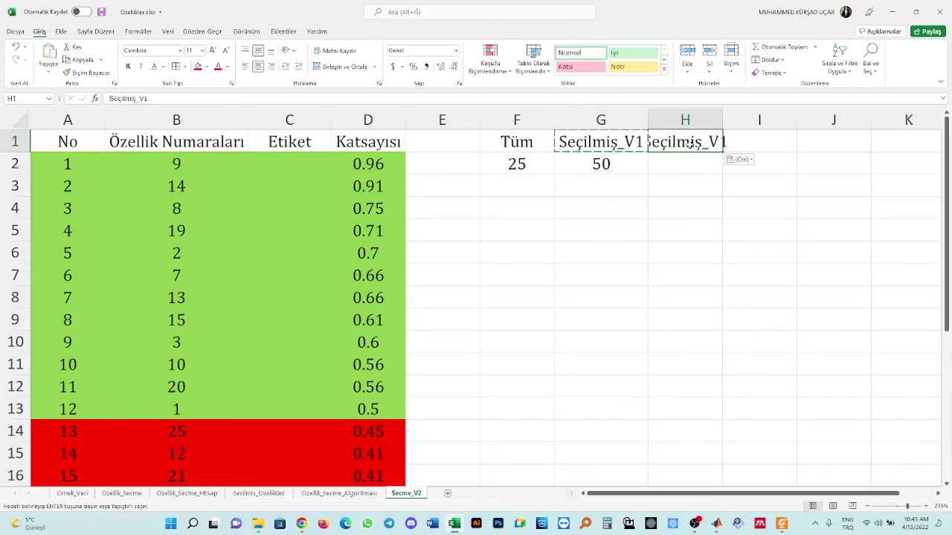
key(F2)
key(BackSpace)
text(2)
key(Return)
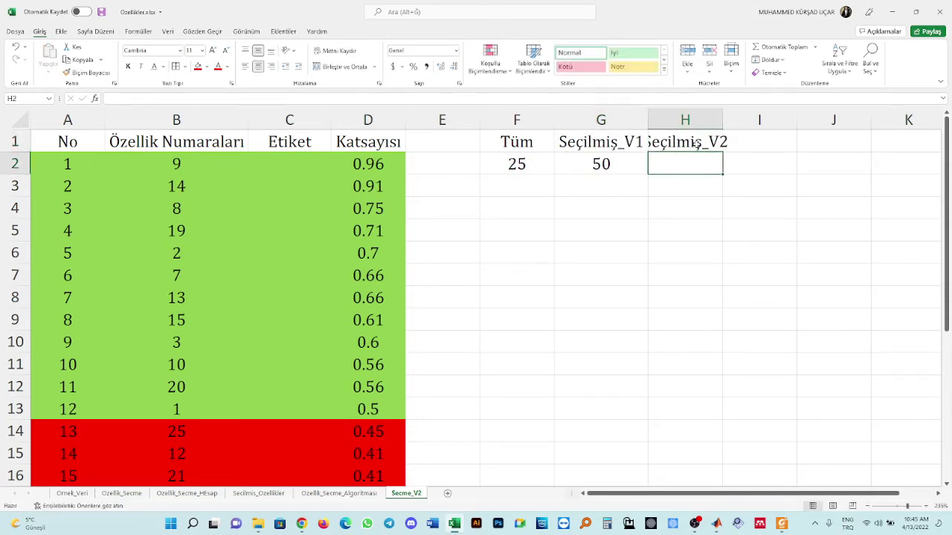
double_click(723, 123)
click(367, 364)
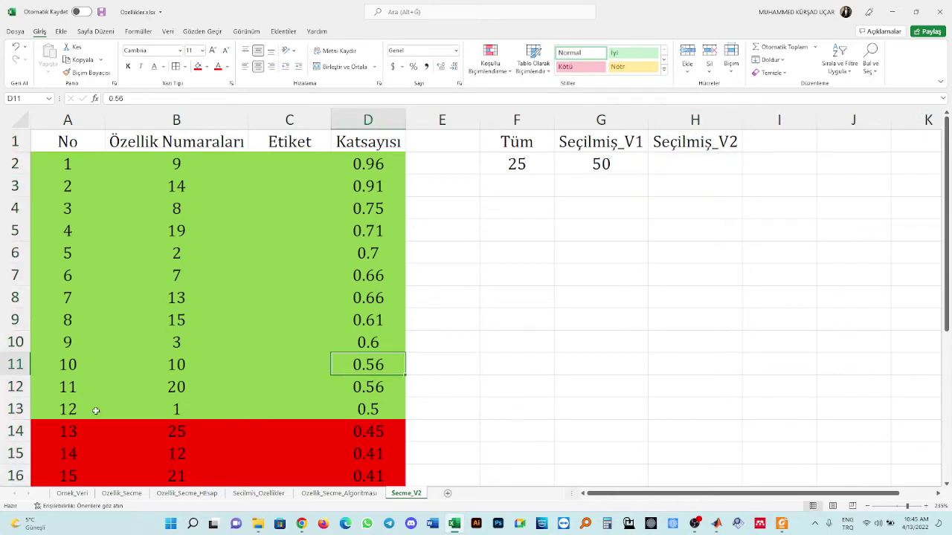
click(523, 180)
text(?)
key(Up)
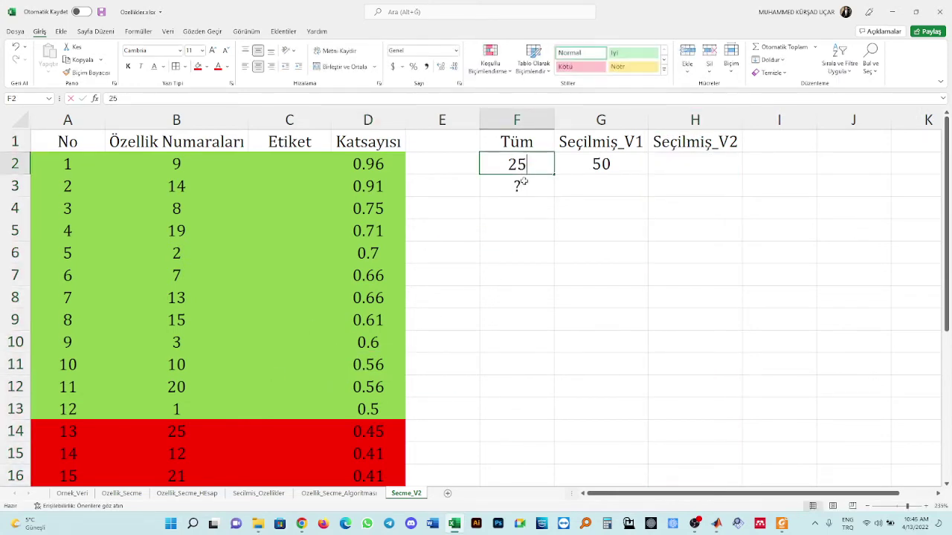
text(*)
key(Escape)
click(524, 191)
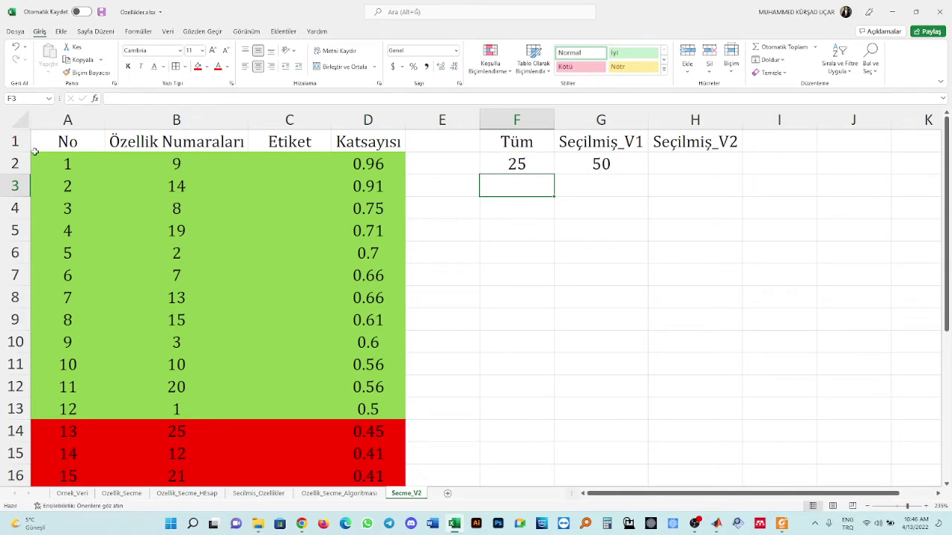
Fill the top five feature rows, A2:D6, with yellow and save the workbook
drag(41, 160, 382, 245)
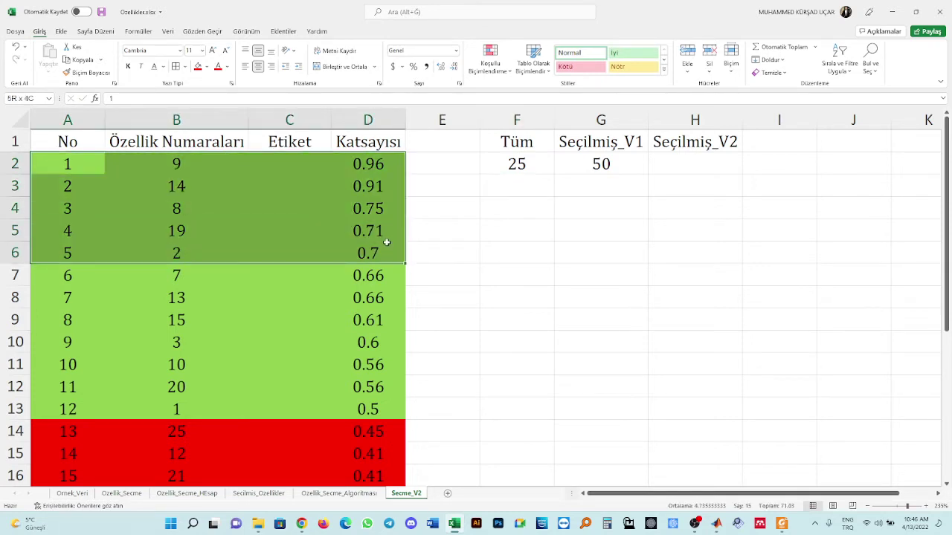
click(206, 66)
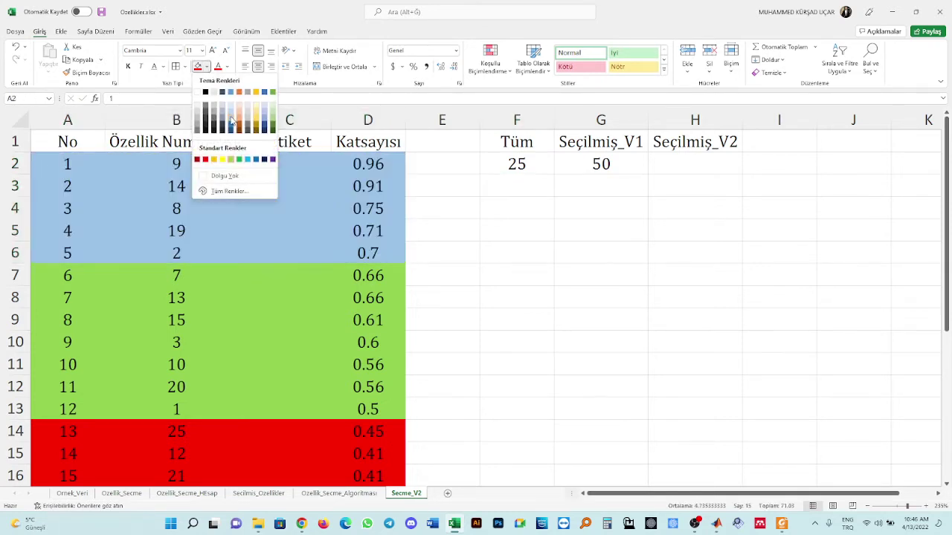
click(223, 160)
click(519, 255)
key(ctrl+s)
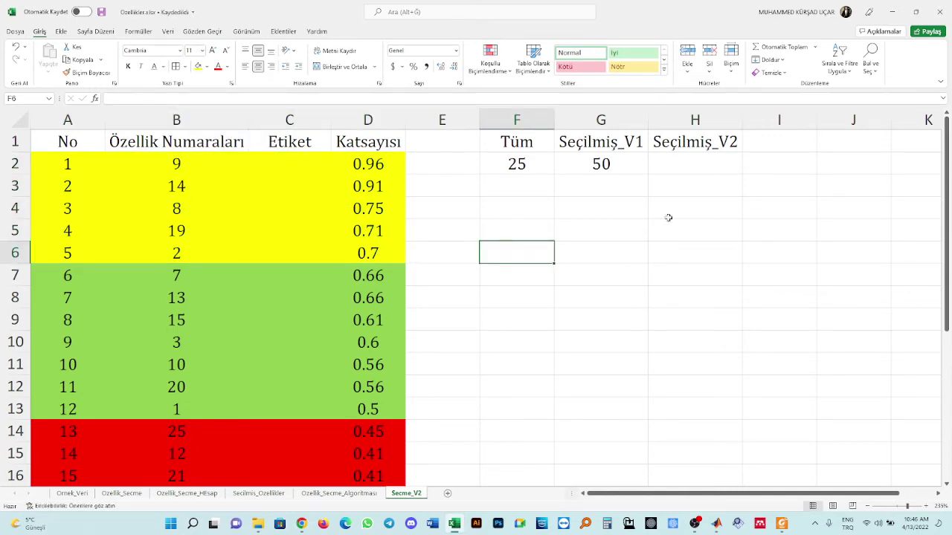
Enter %20 in H2 under the Seçilmiş_V2 header
click(707, 172)
text(%20)
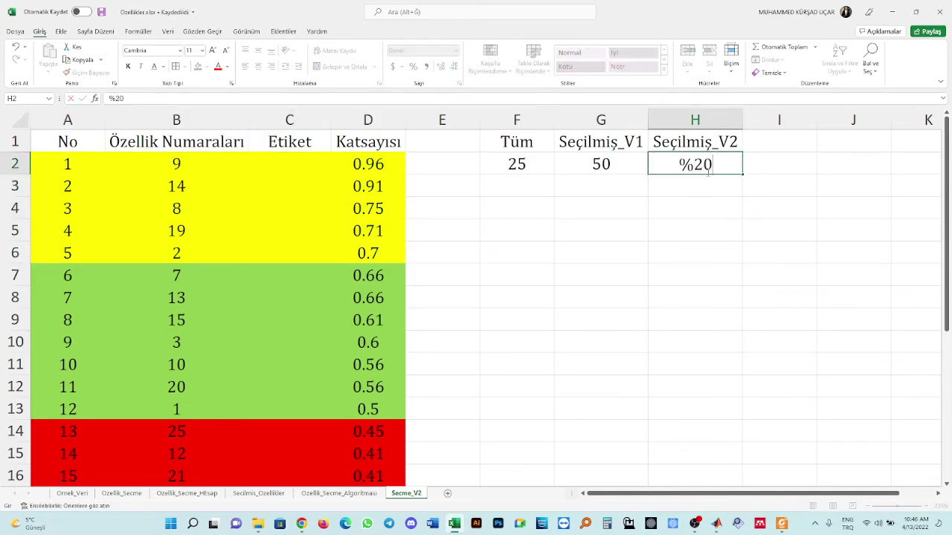
key(Return)
Change the Seçilmiş_V1 value in G2 to ~50% and save the workbook
click(607, 164)
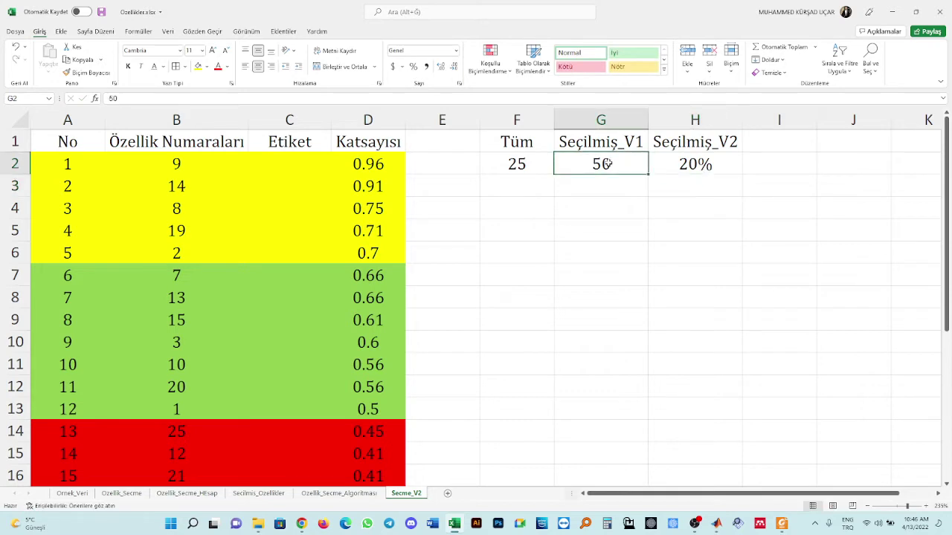
text(%50)
key(Return)
click(585, 165)
double_click(582, 164)
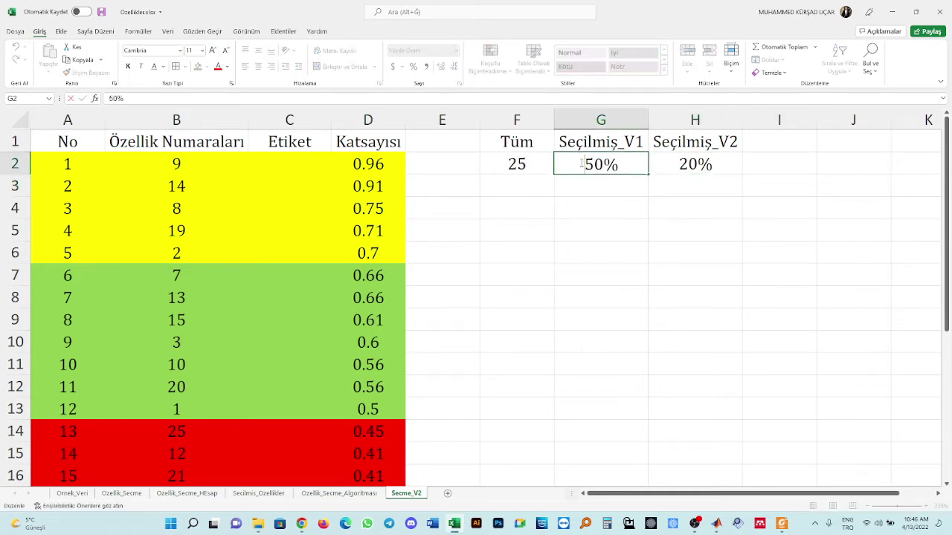
text(-)
key(Return)
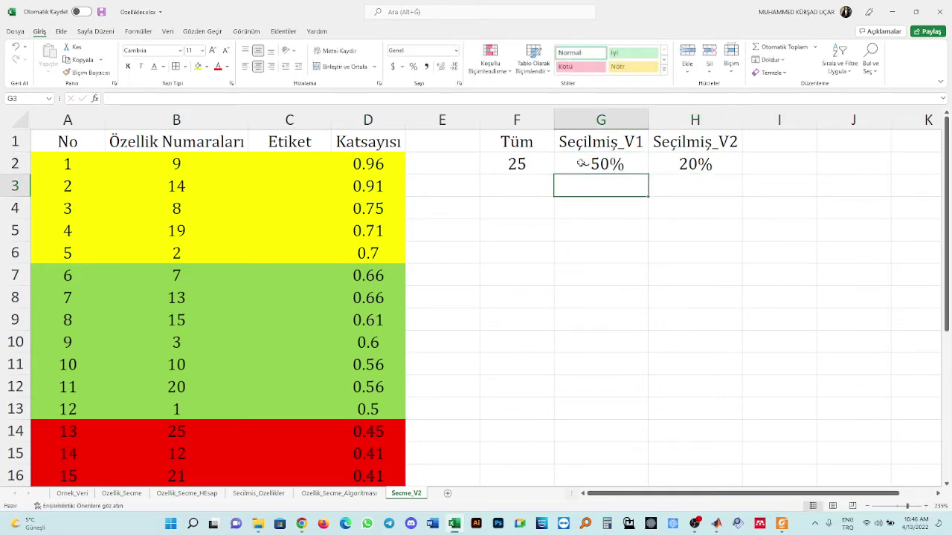
key(ctrl+s)
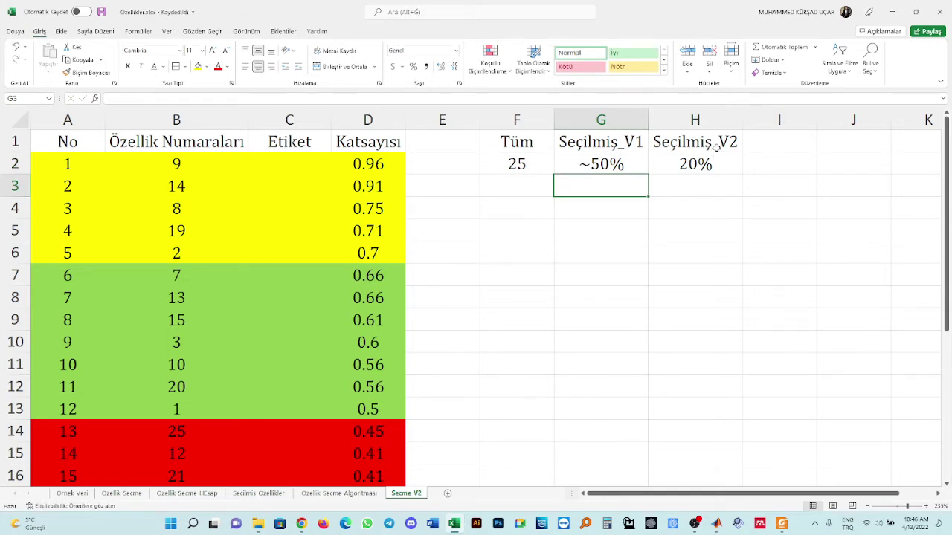
Copy the Seçilmiş_V2 header and its percentage from H1:H2 into I1:I2
drag(715, 147, 718, 166)
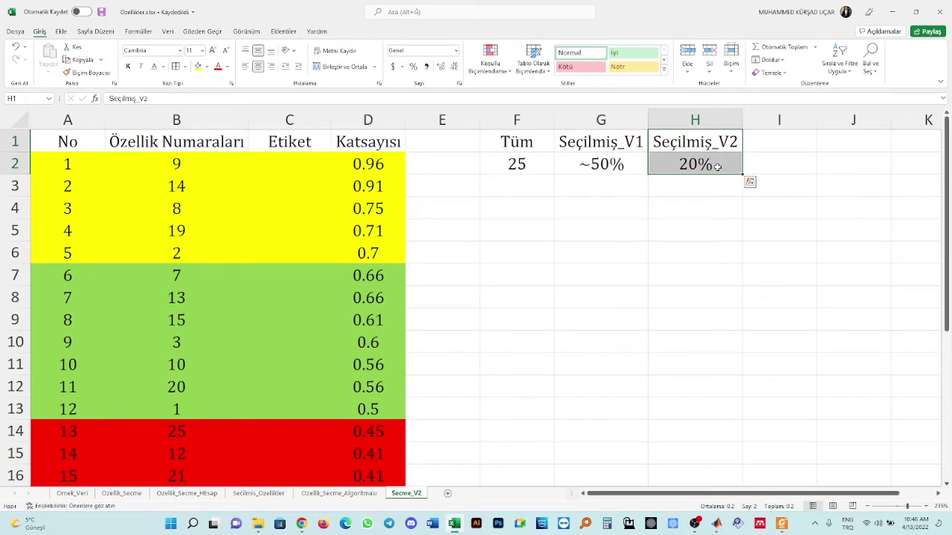
key(ctrl+c)
click(797, 123)
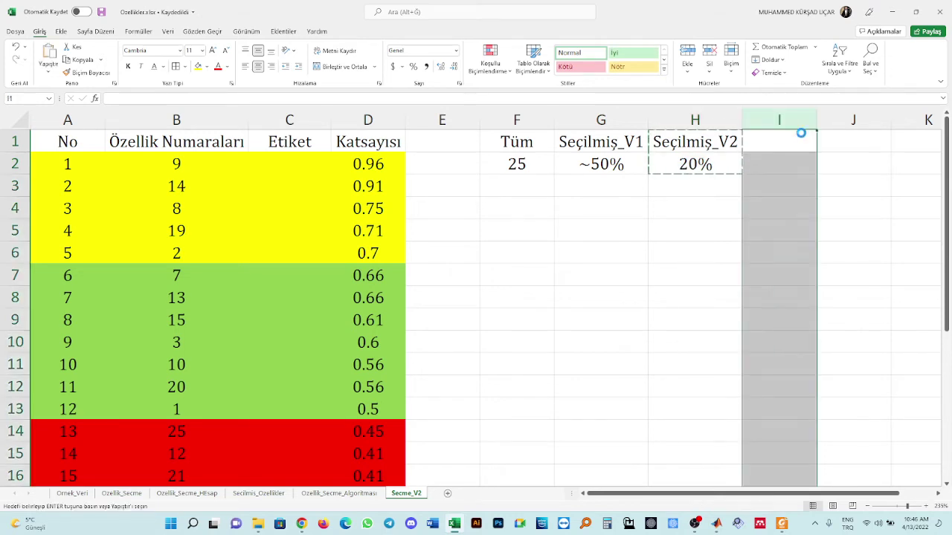
key(ctrl+v)
key(ctrl+z)
click(788, 143)
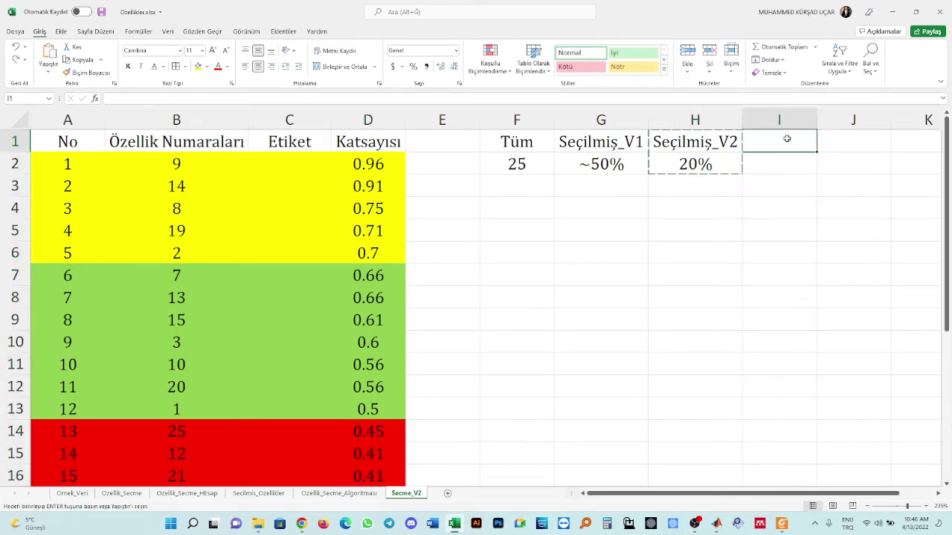
key(ctrl+v)
Change the copied header in I1 to Seçilmiş_V3
double_click(786, 143)
key(End)
key(BackSpace)
text(3)
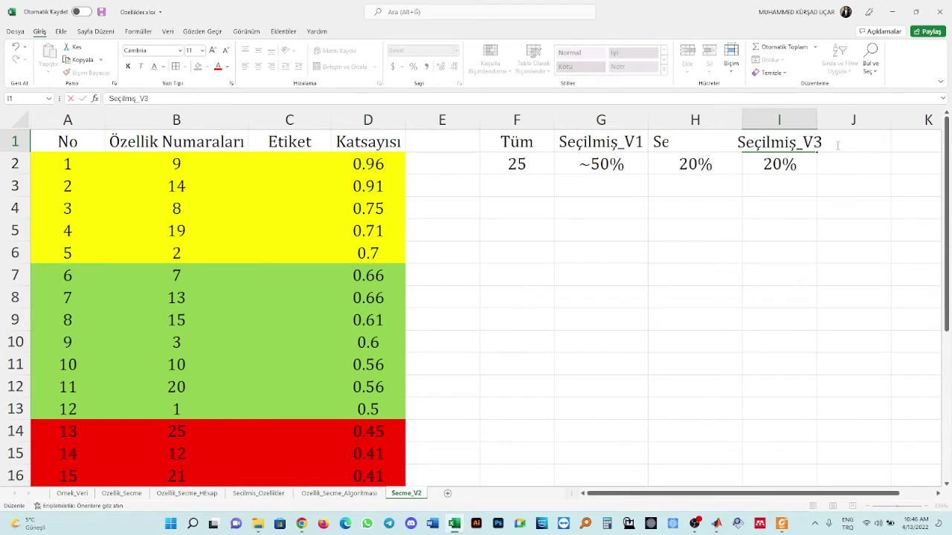
key(Return)
Replace the content of I2 with "Seviyeli Seçme" and fit column I to the text
text(Seviyeli Seçme)
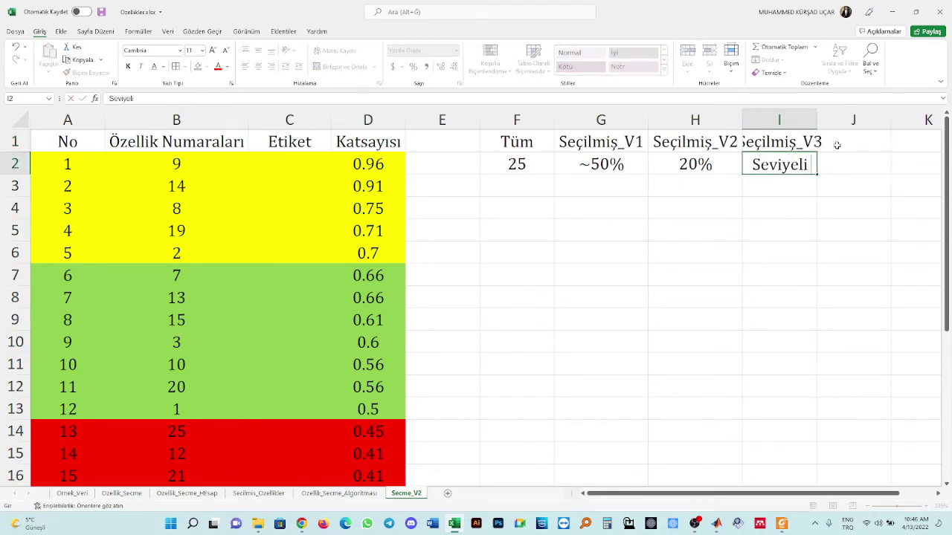
key(Return)
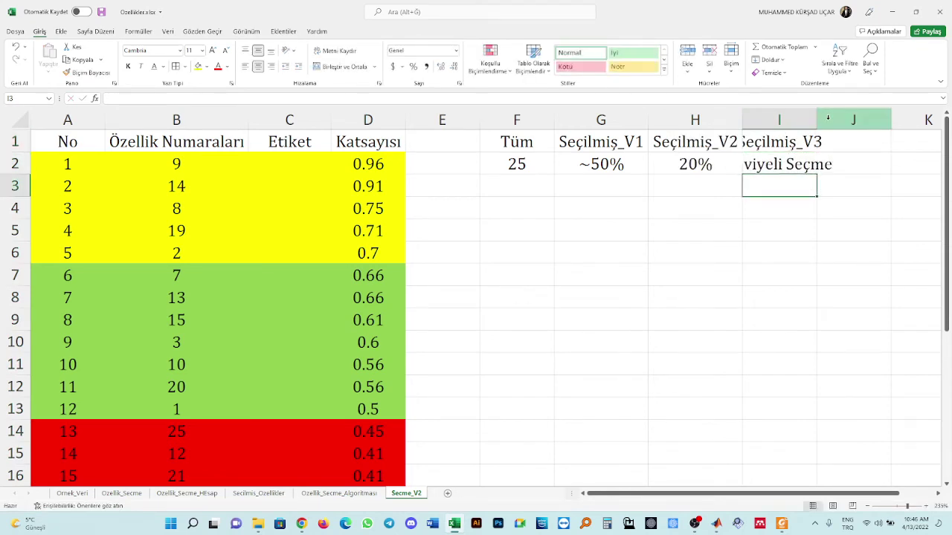
double_click(817, 119)
Enter the levels 1, 2 and 3 in I3:I5 under Seviyeli Seçme
text(1)
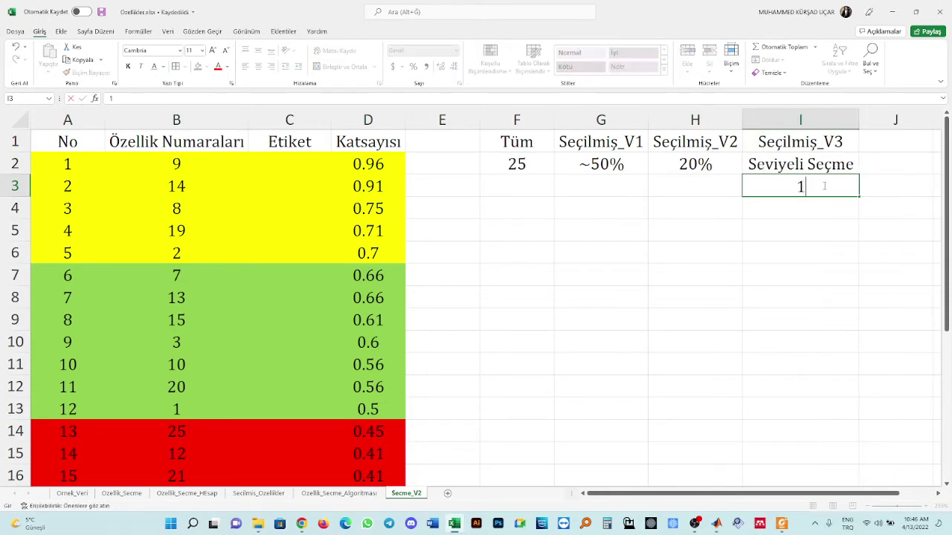
key(Return)
text(23)
key(BackSpace)
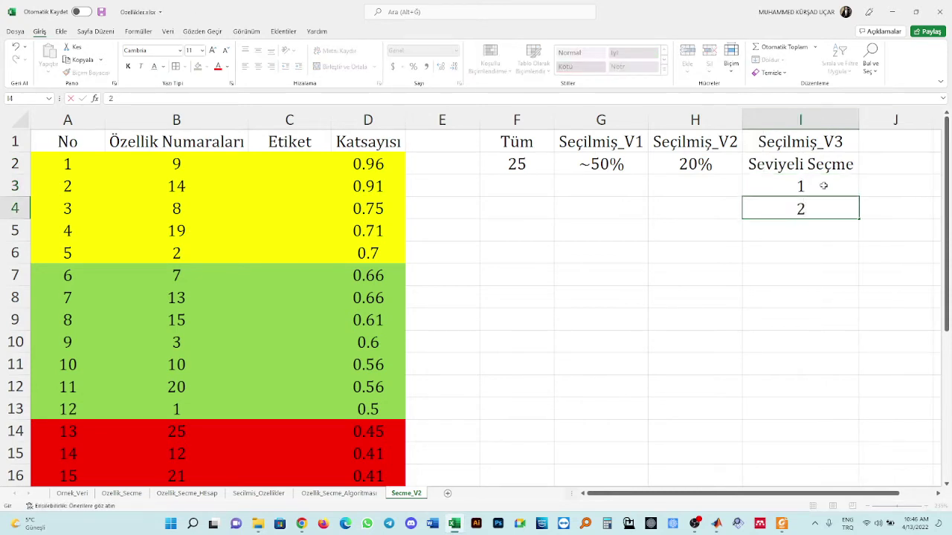
key(Return)
text(3)
key(Return)
click(818, 120)
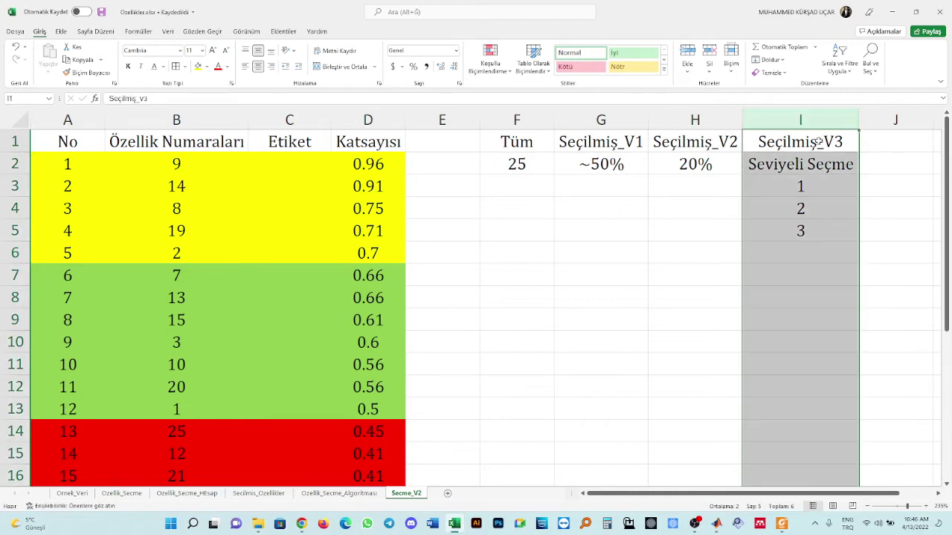
Copy the Seçilmiş_V3 block I1:I5 to J1:J5, save the workbook and fit column J to its text
drag(820, 141, 823, 225)
key(ctrl+c)
click(888, 134)
key(Return)
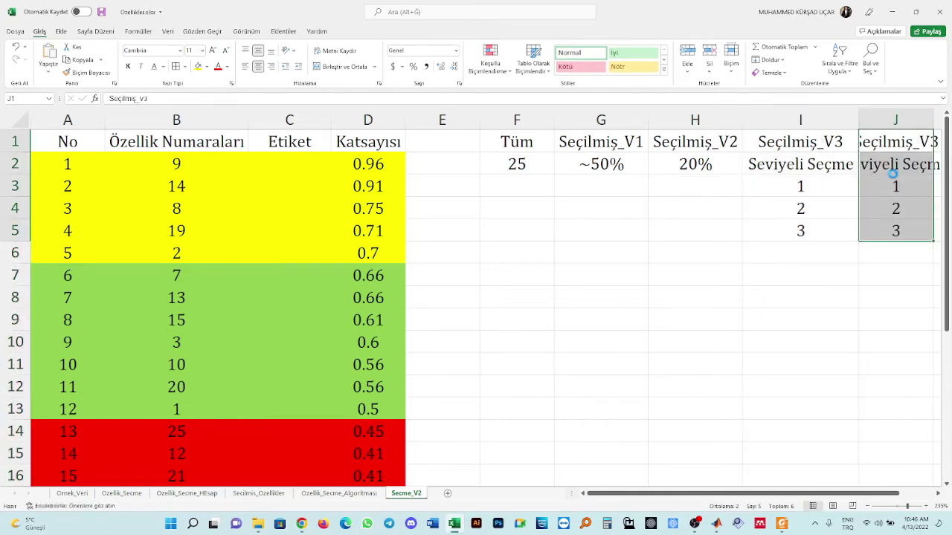
key(ctrl+s)
scroll(876, 420, right, 1)
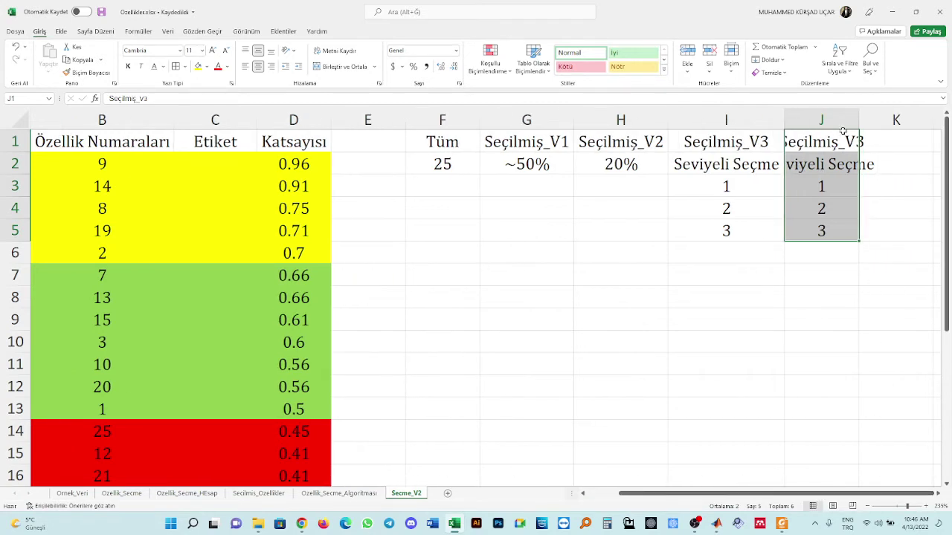
double_click(859, 120)
Change the copied header in J1 to Seçilmiş_V4 and enter 5% in J3
click(871, 139)
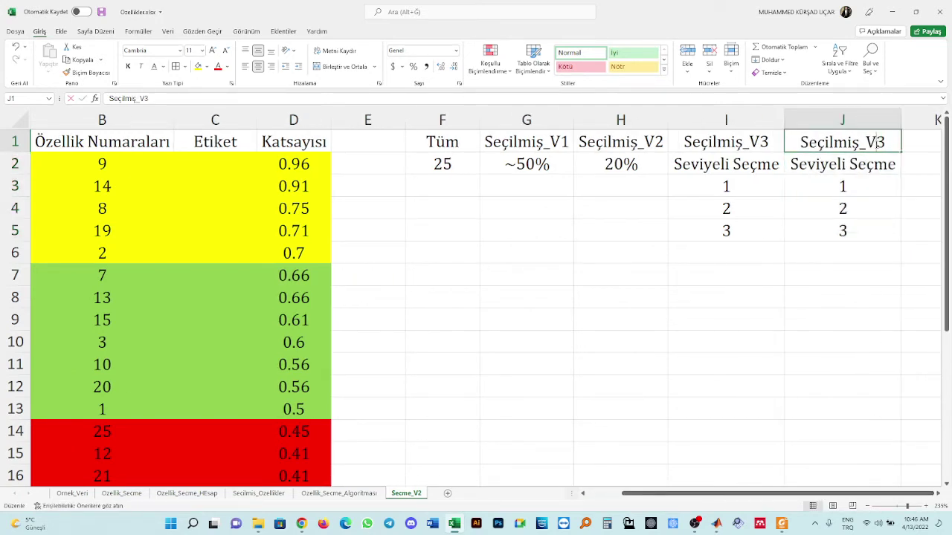
key(BackSpace)
text(4)
key(Return)
key(Return)
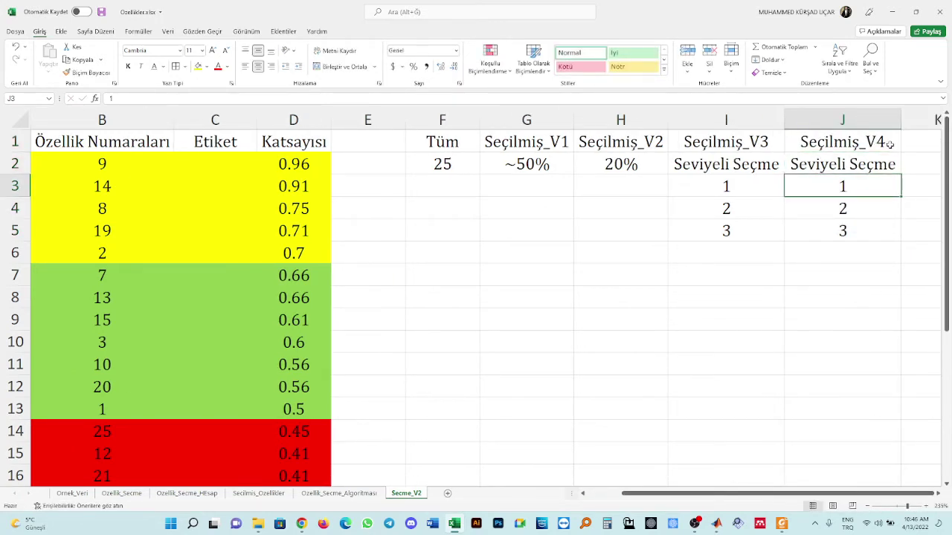
text(5%)
key(Return)
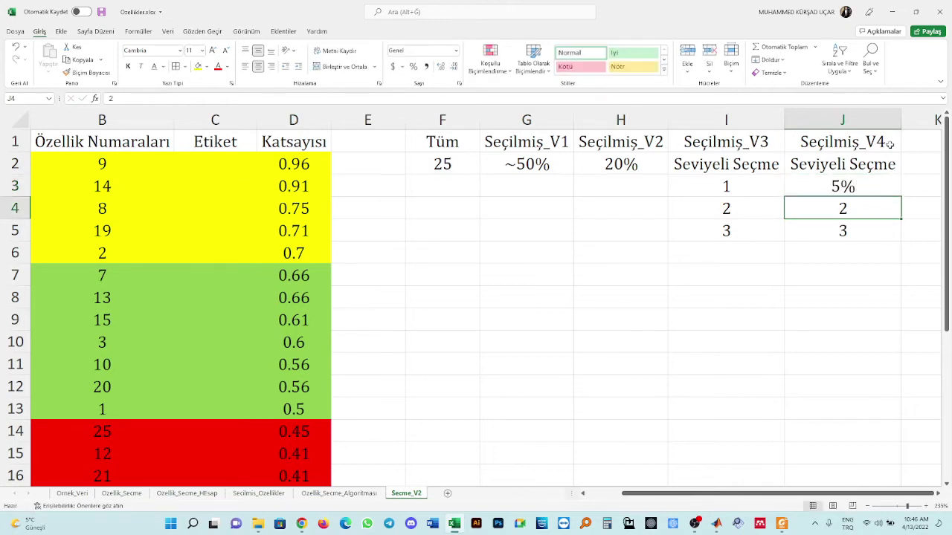
Try to calculate J4 from the cell above, first with =J3+5 and then with =J3+%5
text(=)
key(Up)
text(+5)
key(Return)
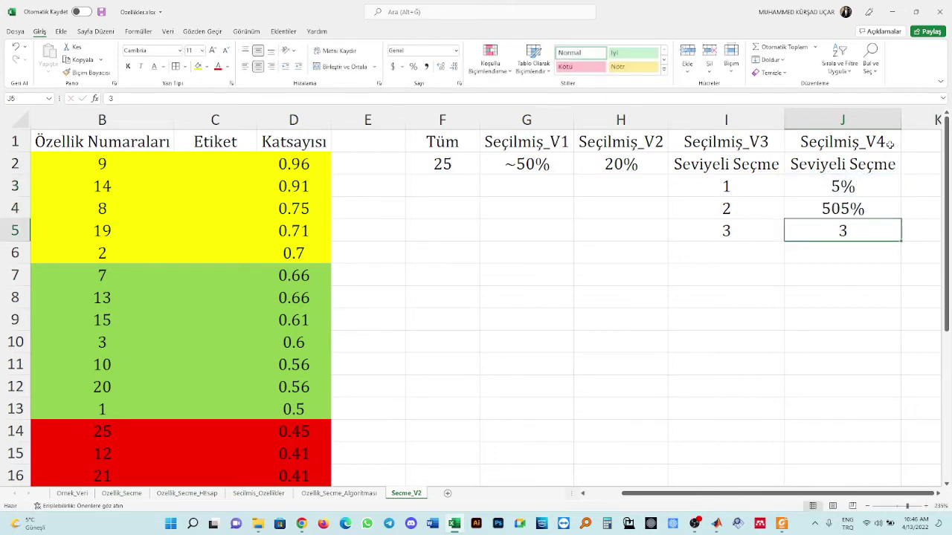
click(869, 206)
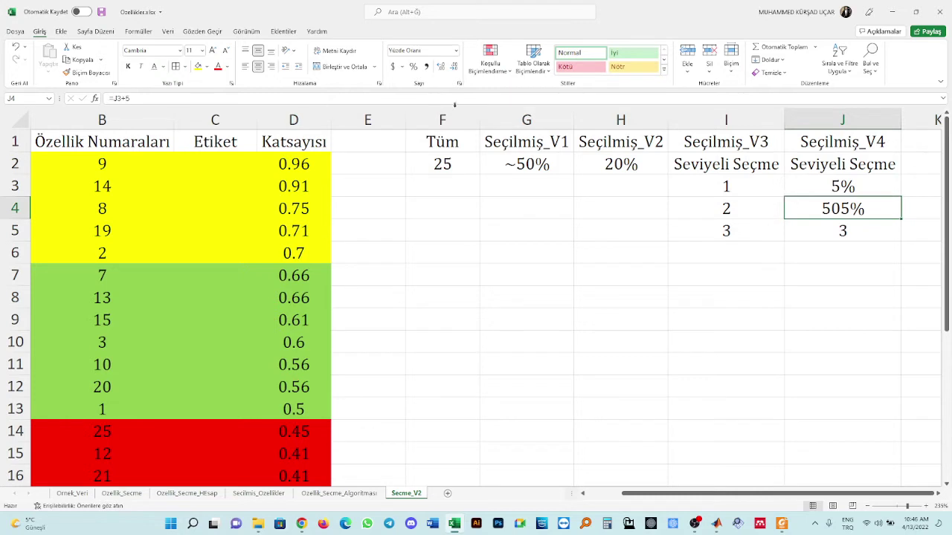
key(F2)
key(Left)
text(%)
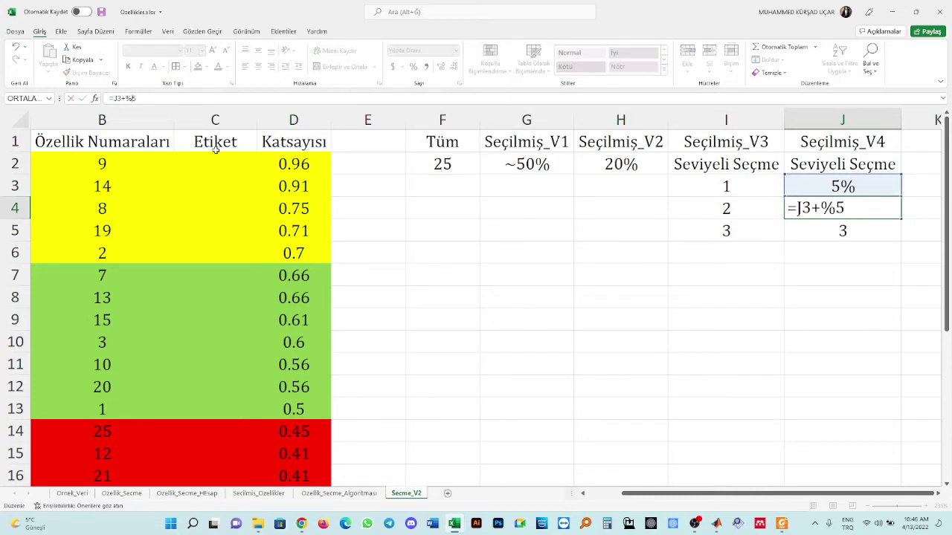
key(Return)
key(Return)
key(Escape)
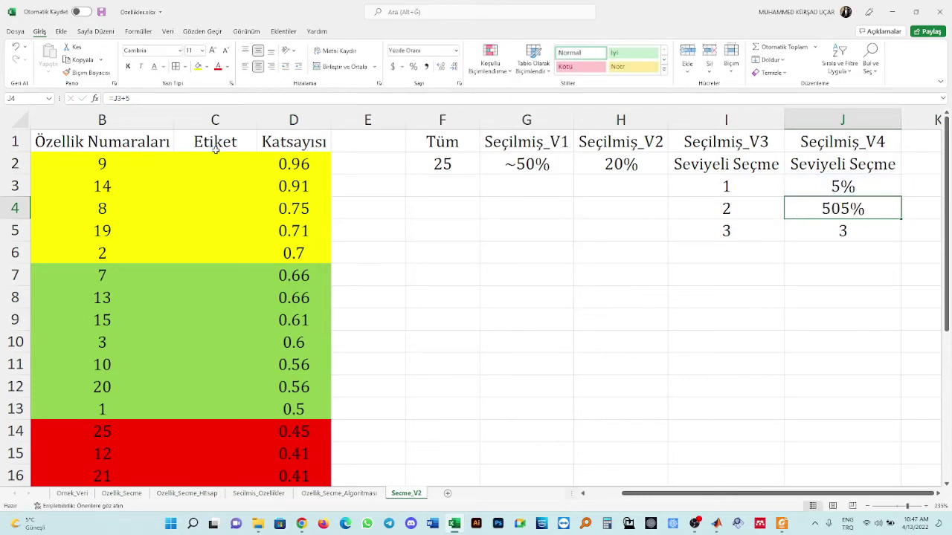
Enter 10% in J4 and the levels 15, 20 and 25 in J5:J7
text(%10)
key(Return)
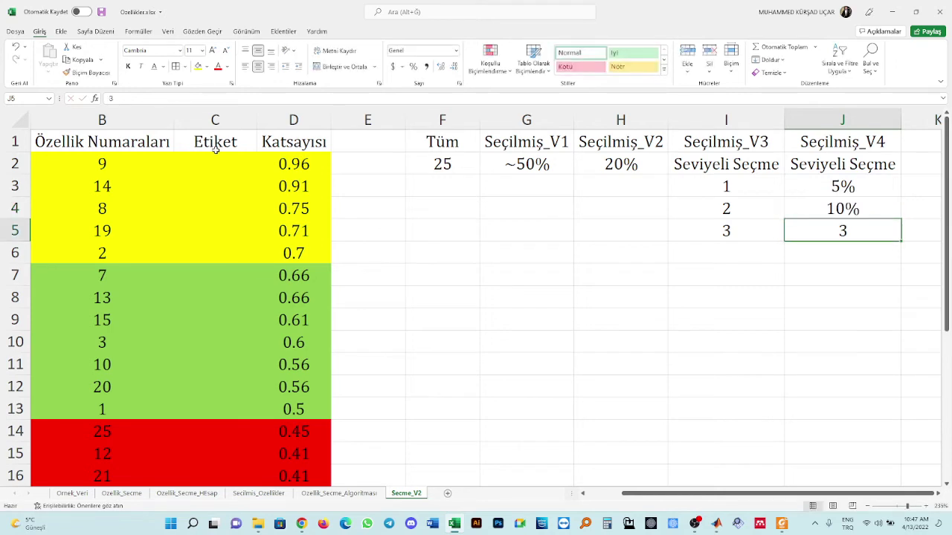
text(%)
key(BackSpace)
text(15)
key(Return)
text(20)
key(Return)
text(25)
key(Return)
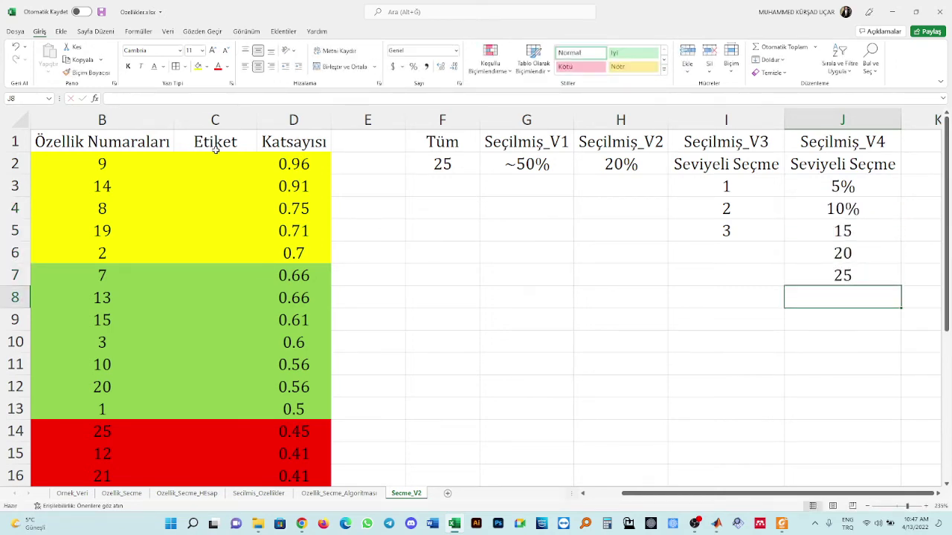
Continue the Seçilmiş_V4 levels in J8:J13 with 30, 35, 40, 45, 50 and 100
text(30)
key(Return)
text(35)
key(Return)
text(40)
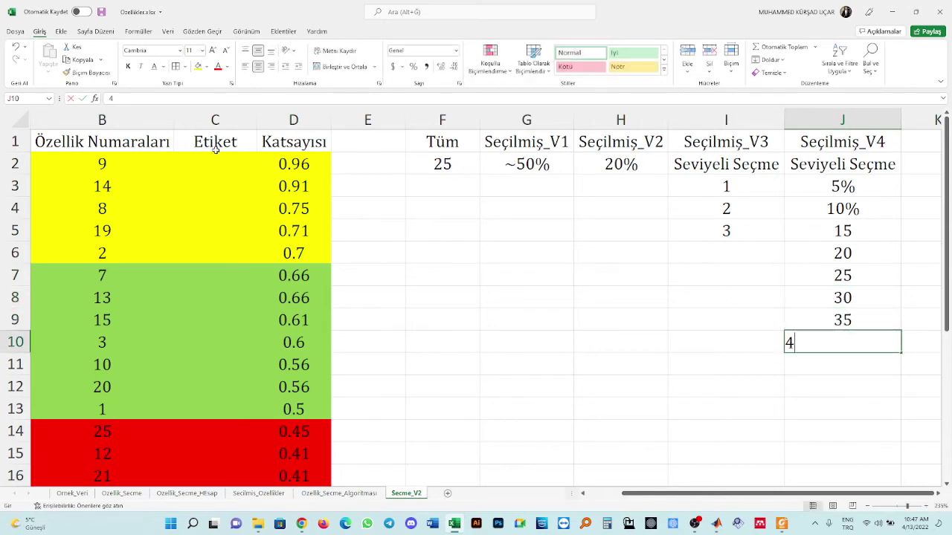
key(Return)
text(45)
key(Return)
text(50)
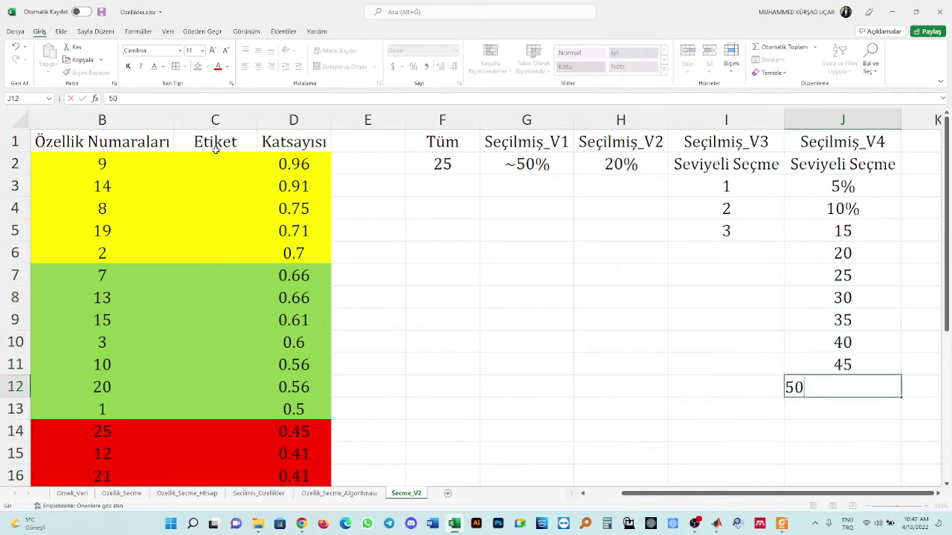
key(Return)
text(100)
key(Return)
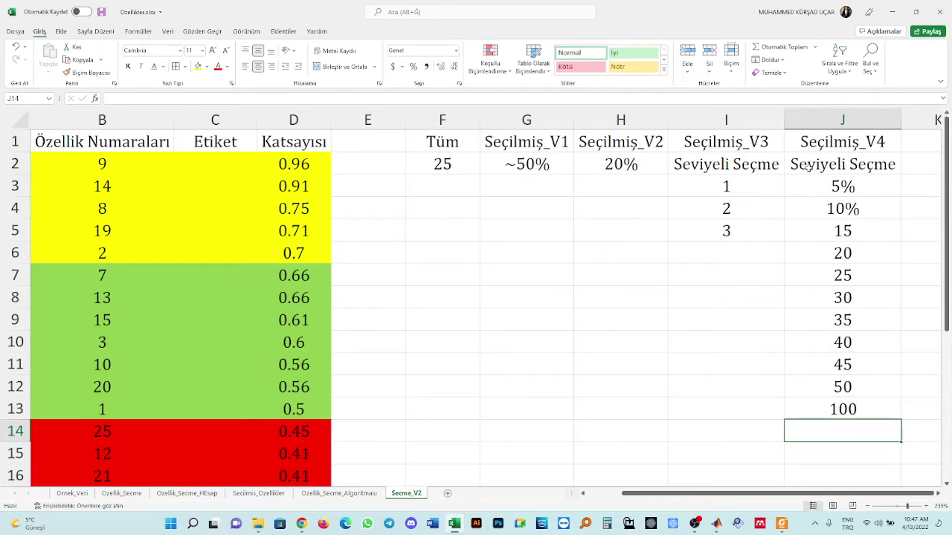
drag(841, 183, 856, 382)
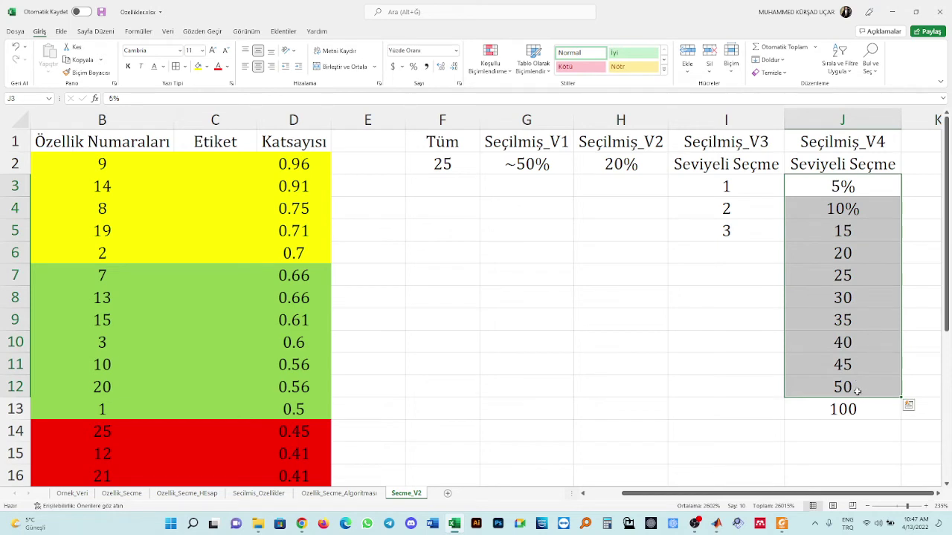
click(857, 391)
click(855, 407)
click(855, 391)
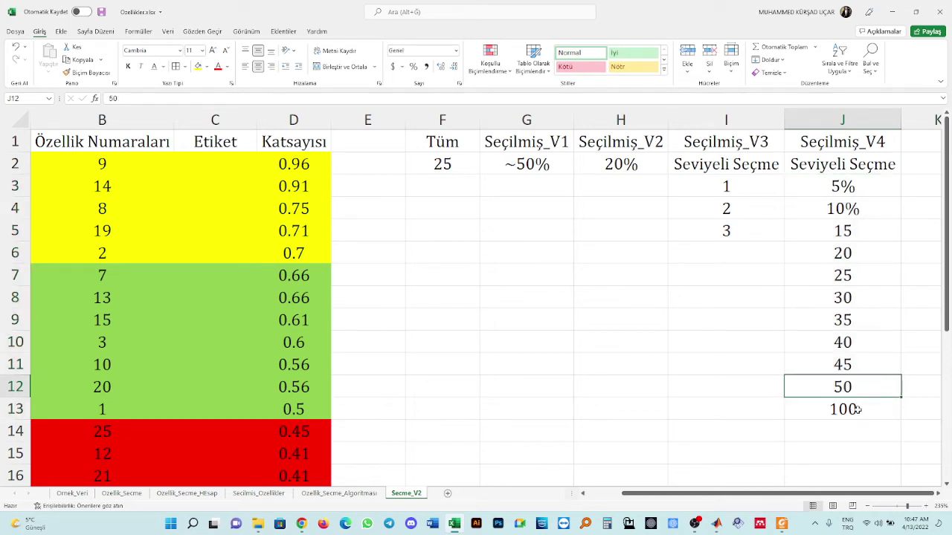
drag(856, 410, 855, 391)
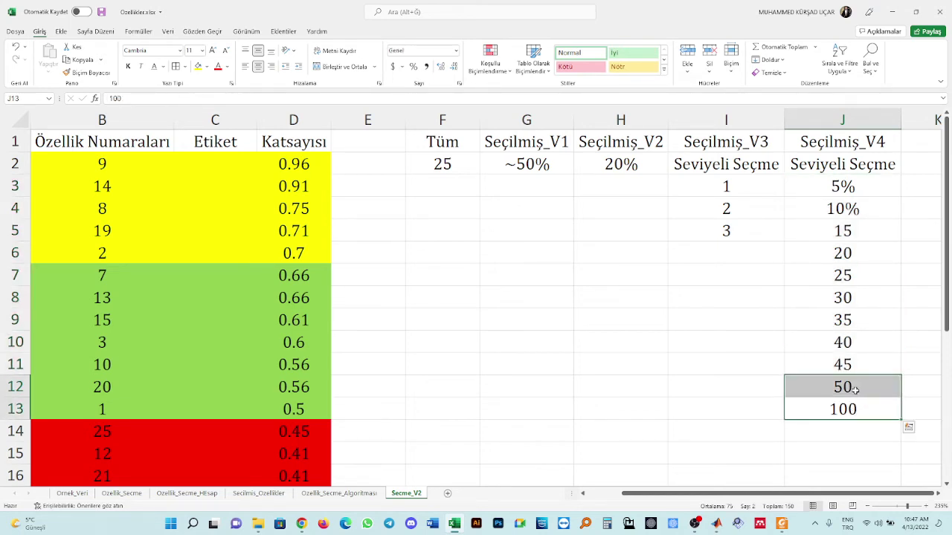
Switch to Foxit PDF Reader and look through 2836236.pdf for the performance charts and the sections on feature selection
click(781, 524)
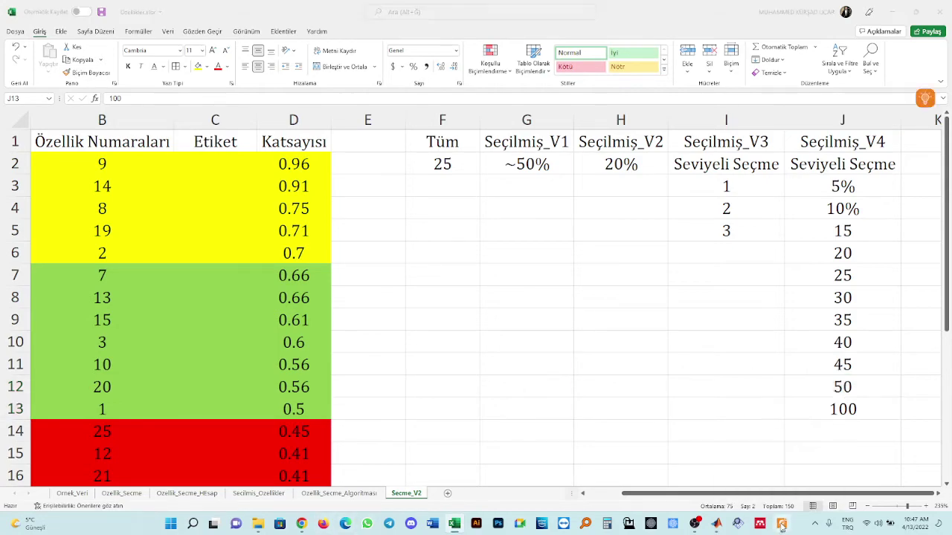
scroll(279, 179, down, 15)
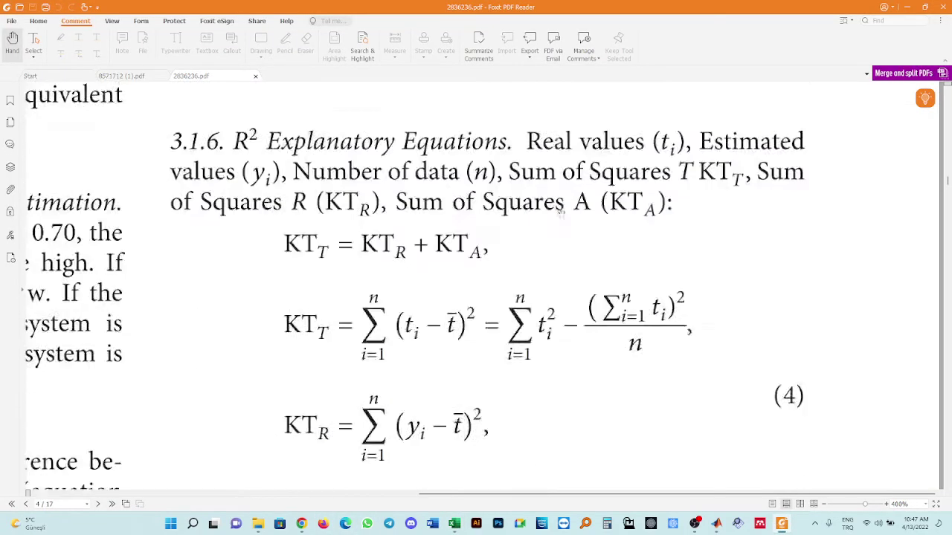
ctrl+scroll(584, 249, down, 2)
scroll(583, 244, down, 20)
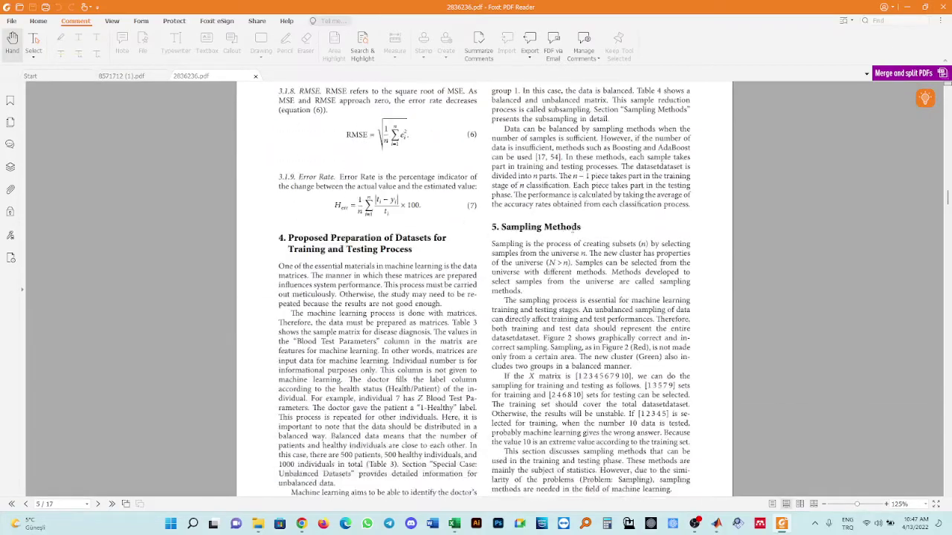
scroll(562, 223, down, 20)
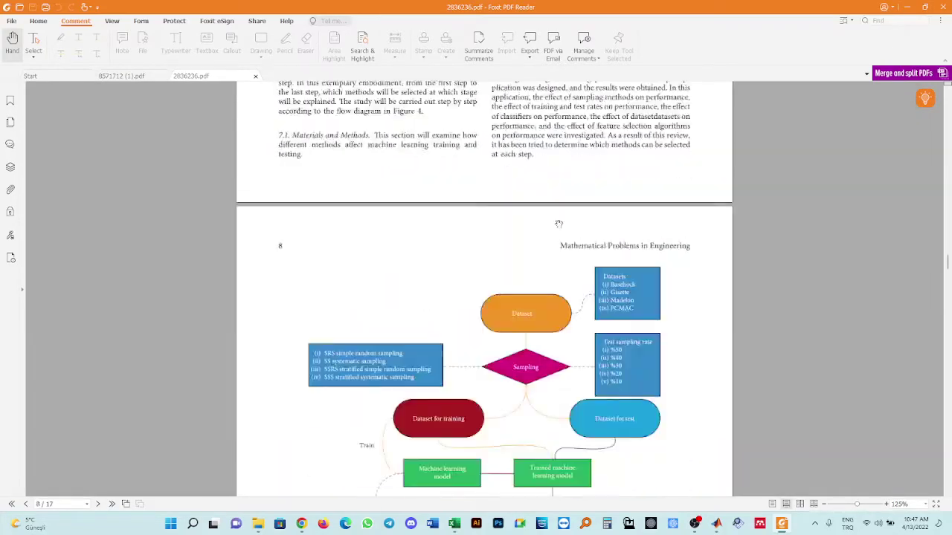
scroll(559, 220, down, 10)
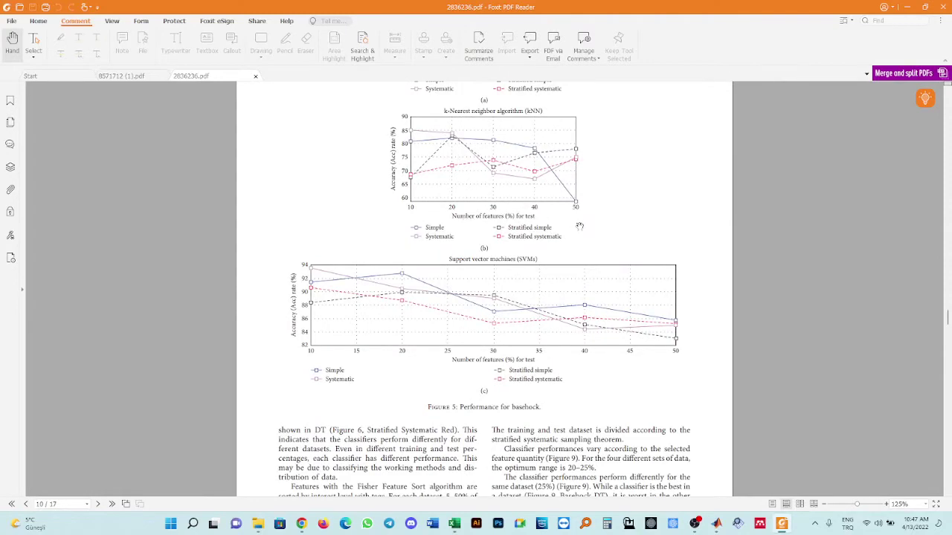
scroll(579, 226, down, 20)
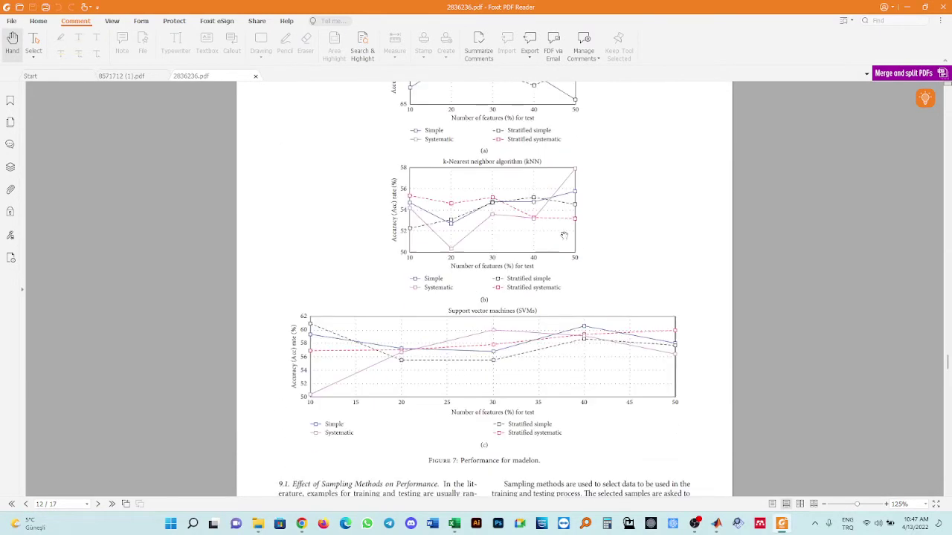
scroll(564, 234, down, 8)
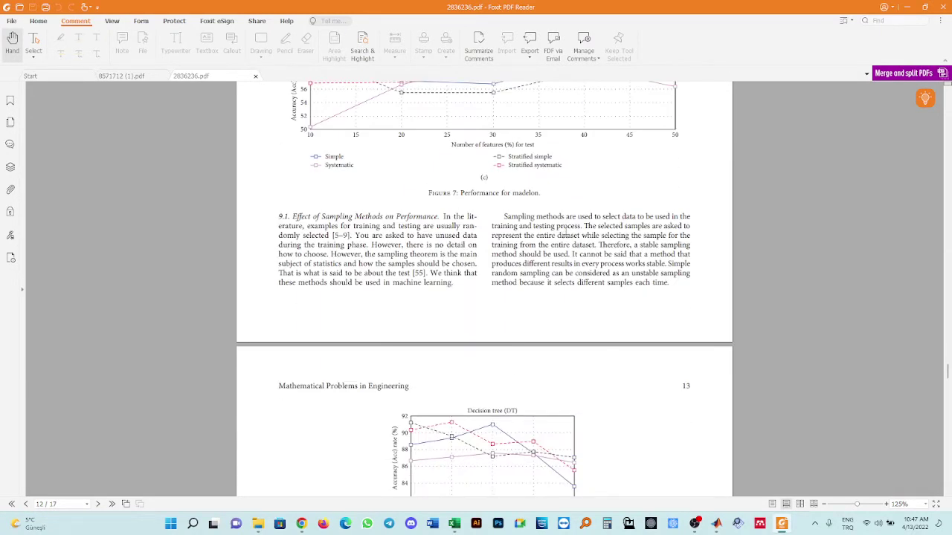
scroll(565, 232, up, 4)
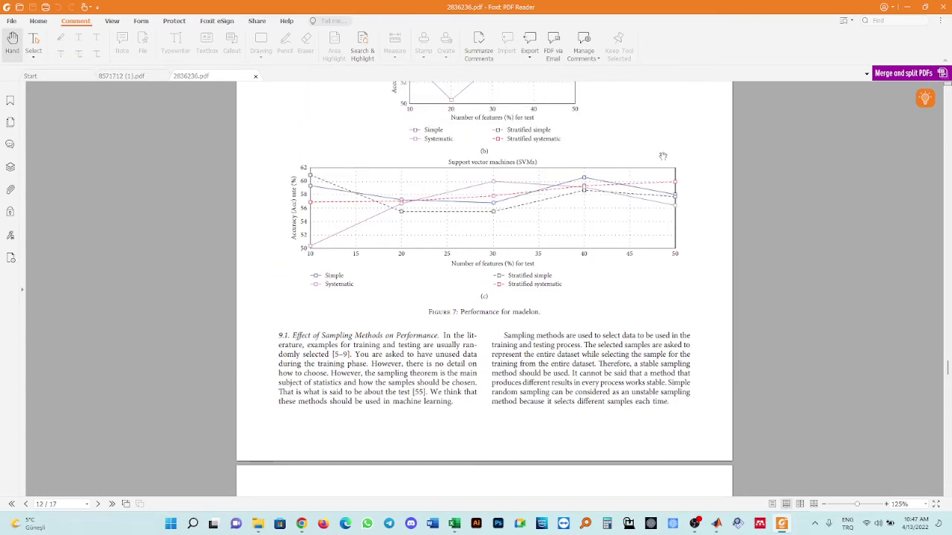
scroll(629, 246, down, 18)
scroll(614, 240, down, 20)
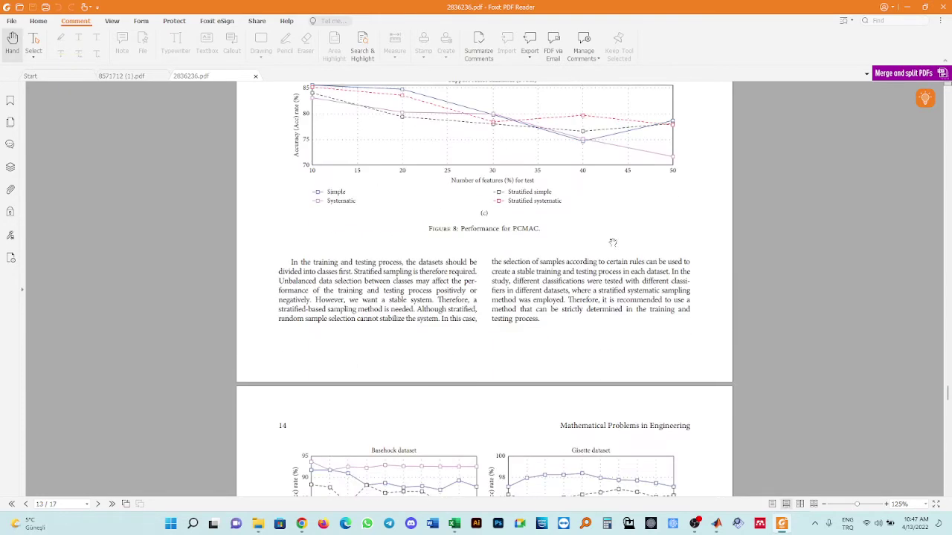
scroll(606, 242, down, 20)
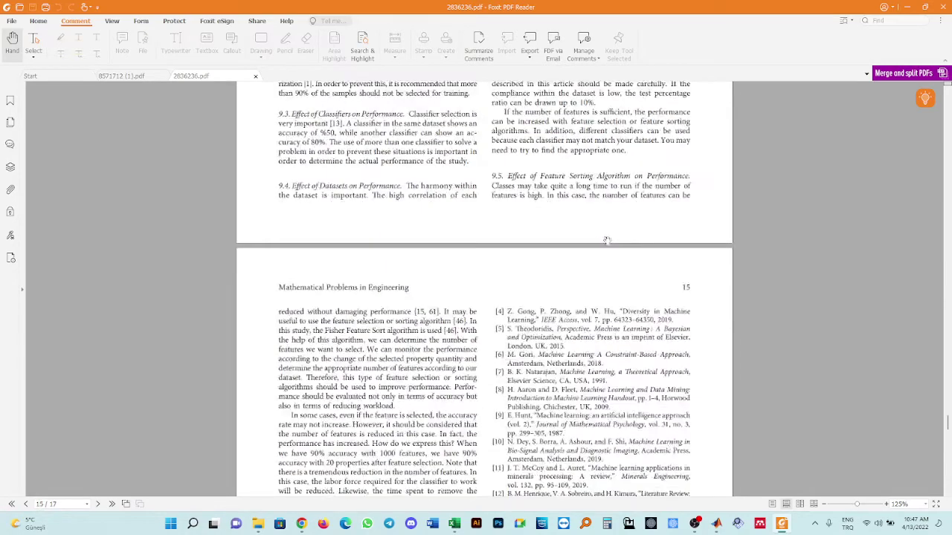
right_click(608, 239)
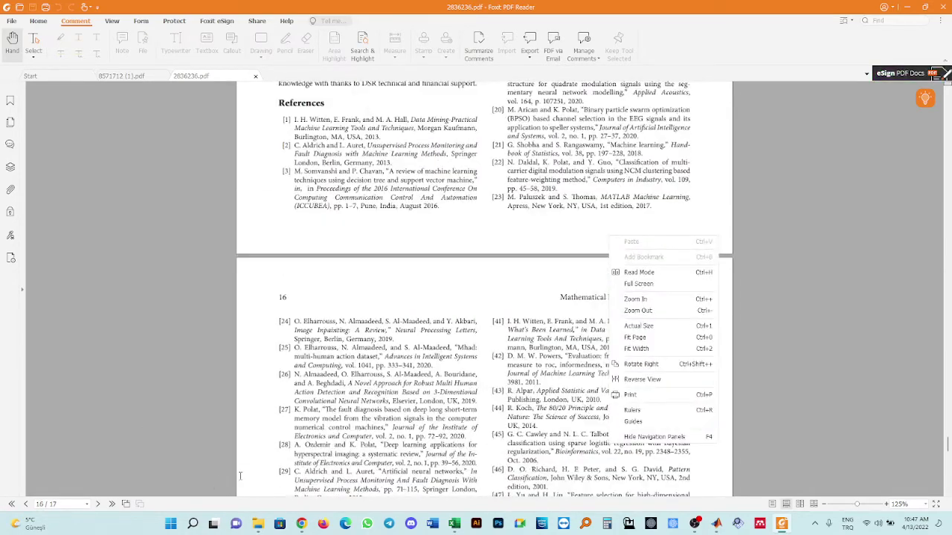
Browse in File Explorer to drive SAMSUNG (E:) and open the c_SCI folder under Akademik, a_Docentlik, b_Yayinlar
click(258, 523)
double_click(405, 123)
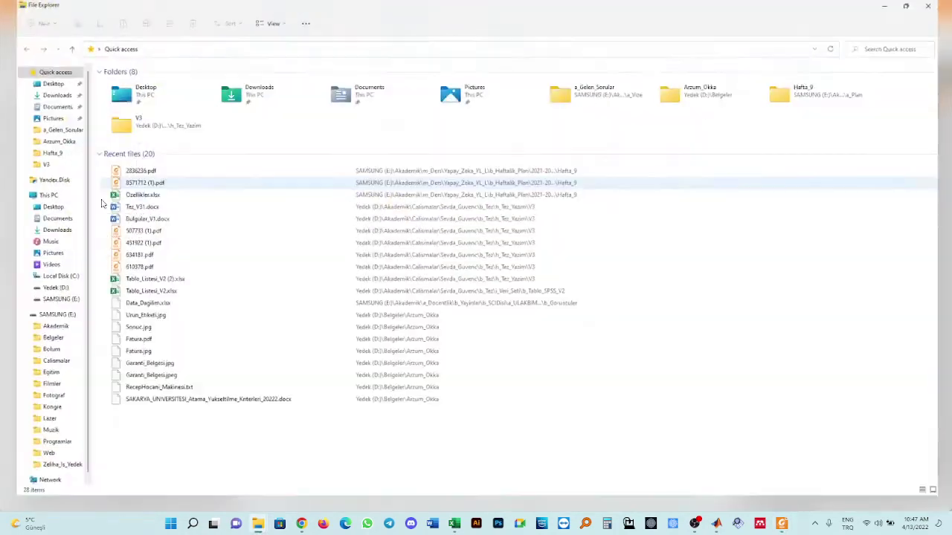
click(43, 309)
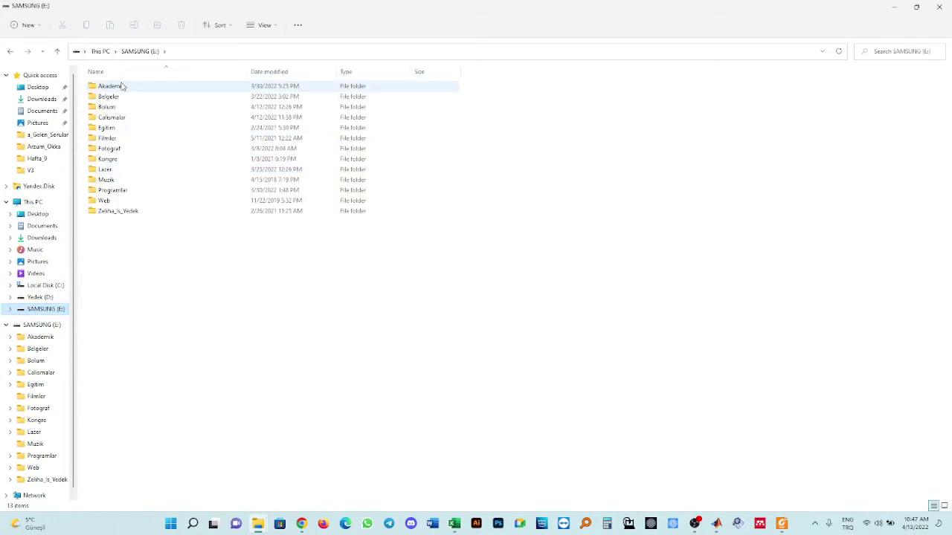
double_click(122, 86)
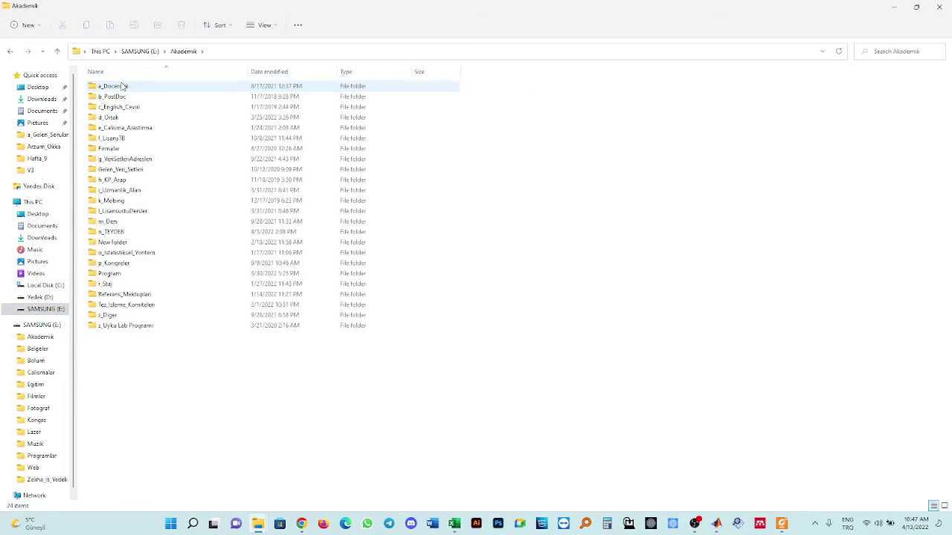
double_click(120, 87)
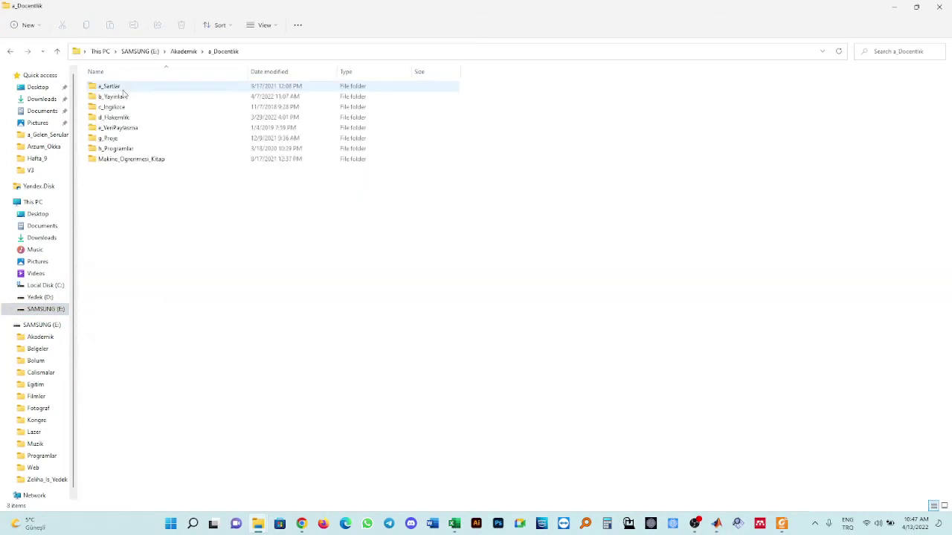
double_click(123, 97)
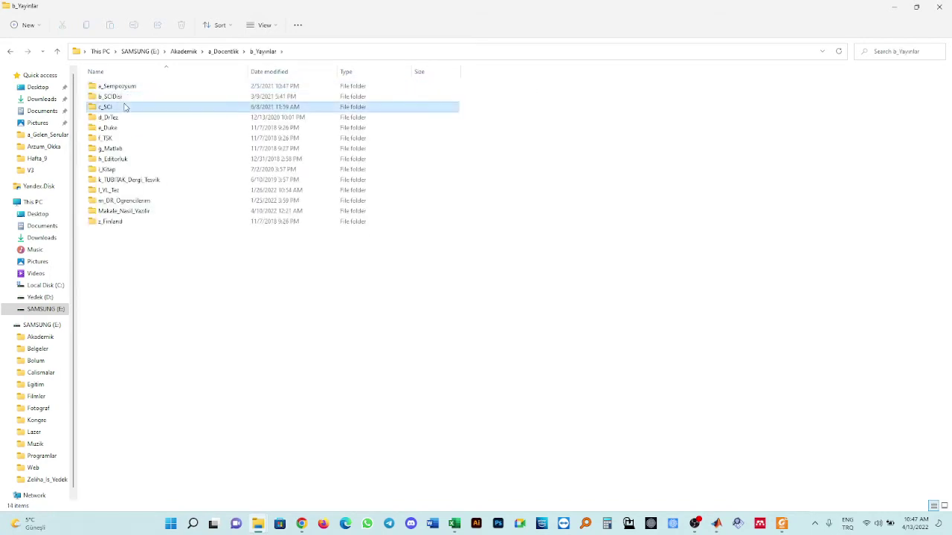
double_click(123, 107)
Open Article_TR.pdf from the b_Makale folder of the a_PPG_BP article, inside c_PPG_ECG_BP_Hazırlanıyor and a_SCI
double_click(121, 107)
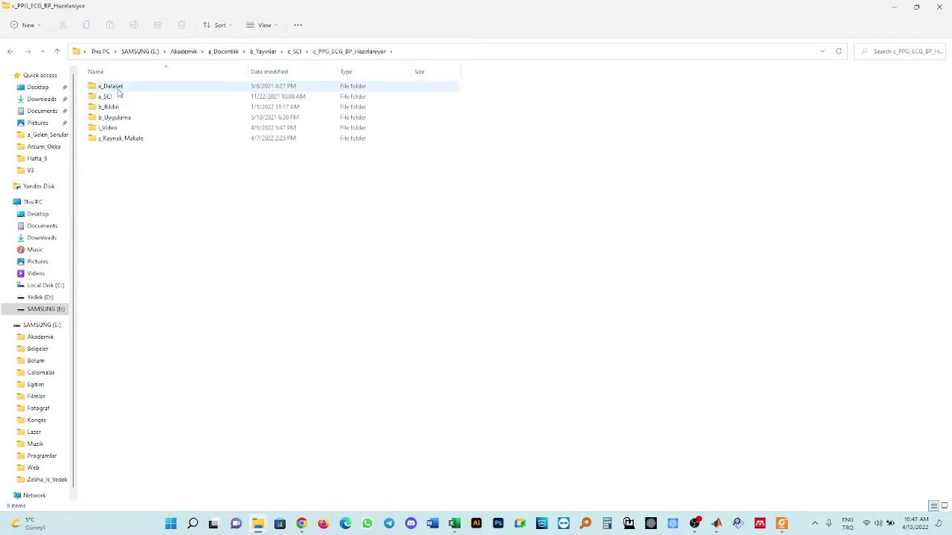
double_click(117, 96)
double_click(116, 90)
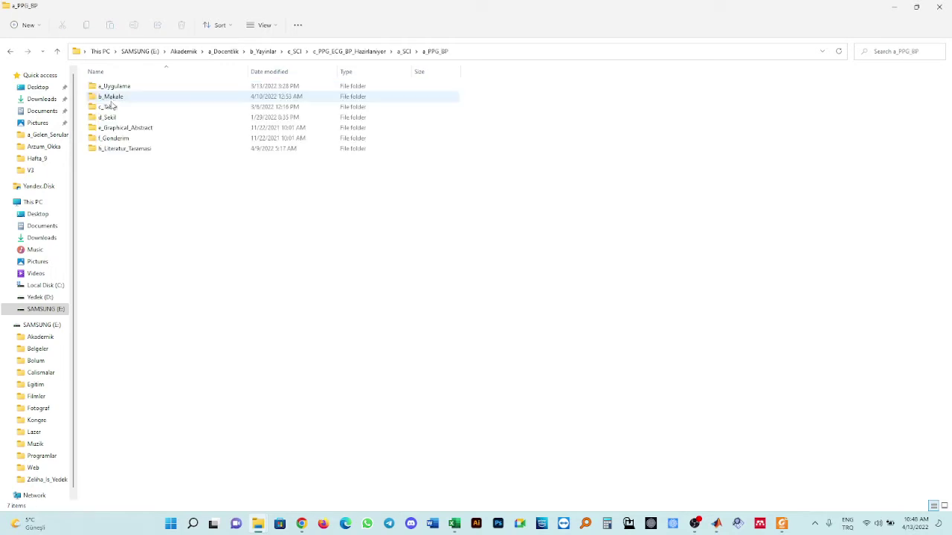
double_click(115, 96)
double_click(116, 96)
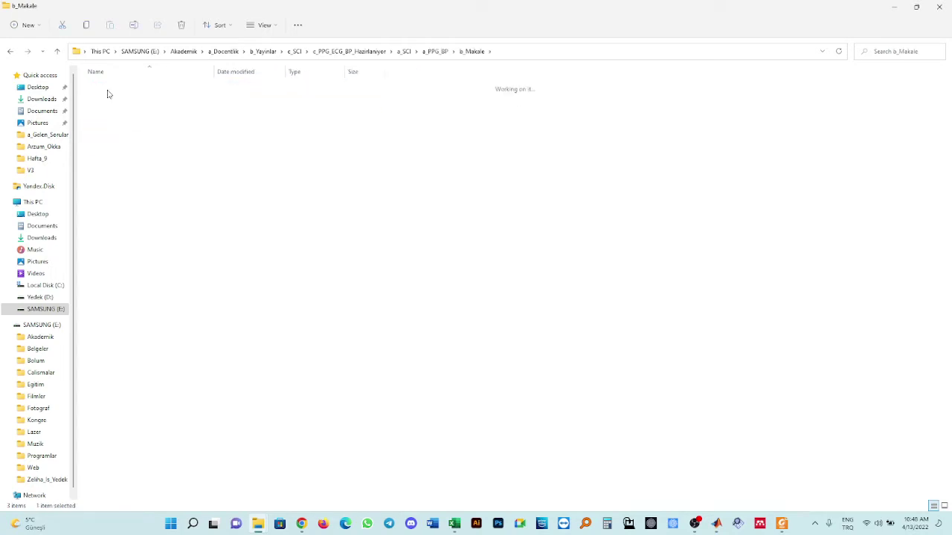
double_click(116, 147)
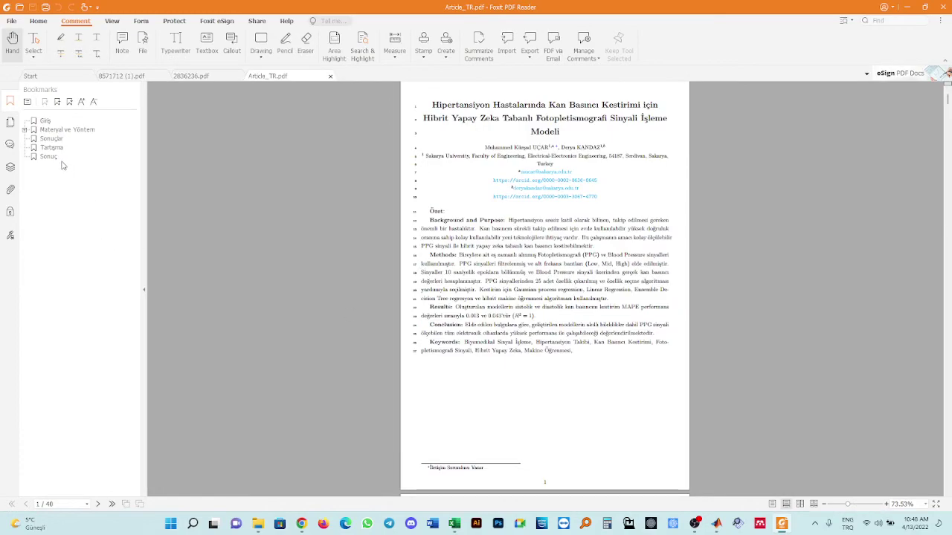
Mark Figure 15's MAPE chart with red pencil strokes around the point near 13 features, below the 15–25 range and around the low feature counts
click(49, 156)
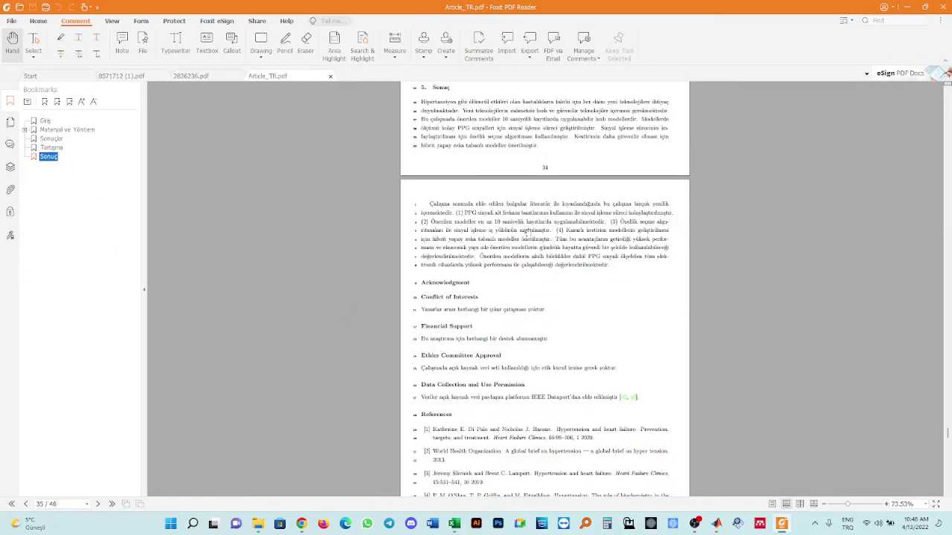
scroll(534, 223, down, 5)
scroll(533, 214, down, 7)
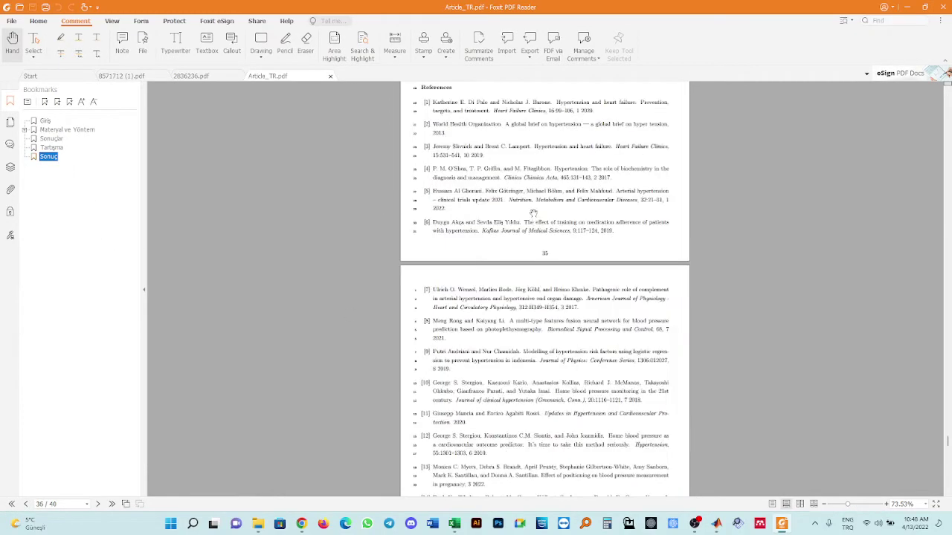
scroll(948, 445, up, 2)
drag(947, 445, 944, 398)
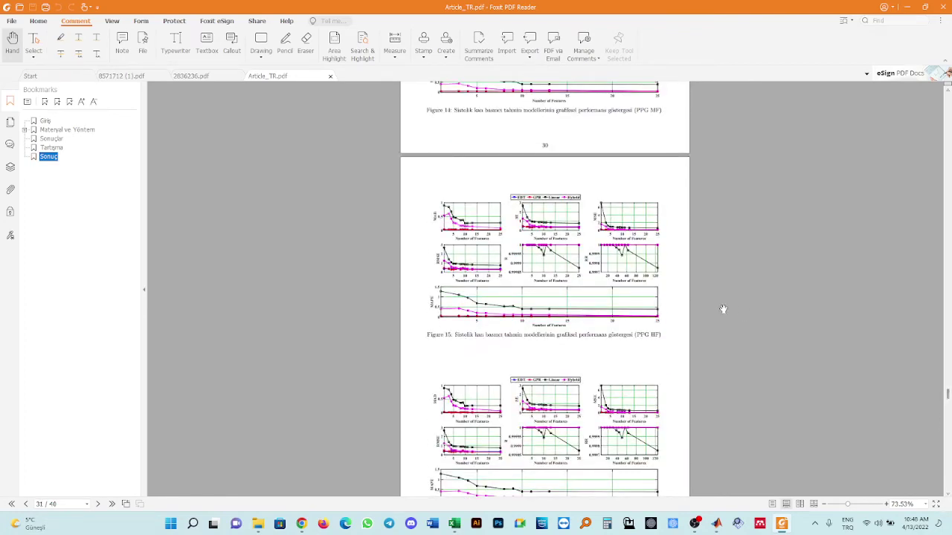
ctrl+scroll(620, 279, up, 5)
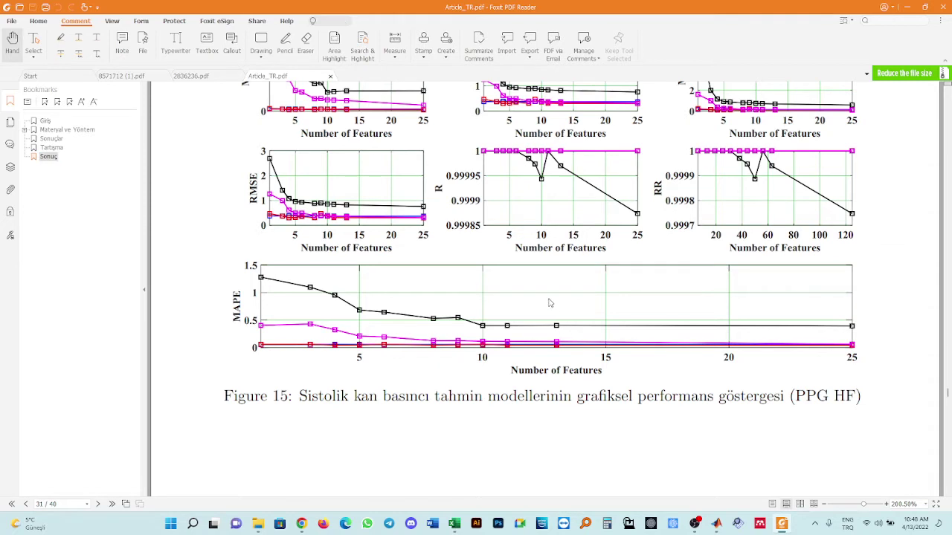
drag(553, 301, 543, 369)
mouse_move(553, 301)
mouse_down()
mouse_move(577, 306)
mouse_move(545, 371)
mouse_move(876, 360)
mouse_up()
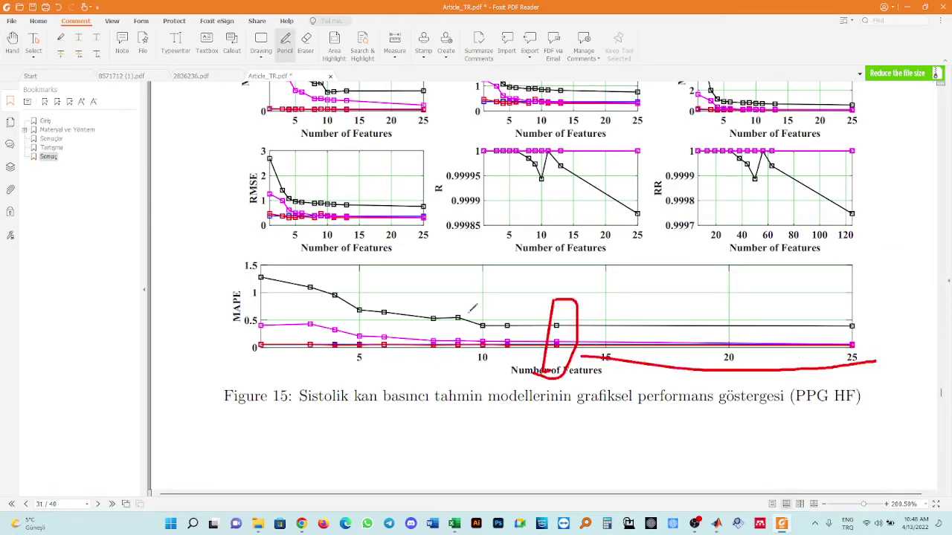
mouse_move(526, 299)
mouse_down()
mouse_move(498, 274)
mouse_move(247, 238)
mouse_move(312, 413)
mouse_move(506, 340)
mouse_move(527, 298)
mouse_up()
drag(220, 325, 239, 326)
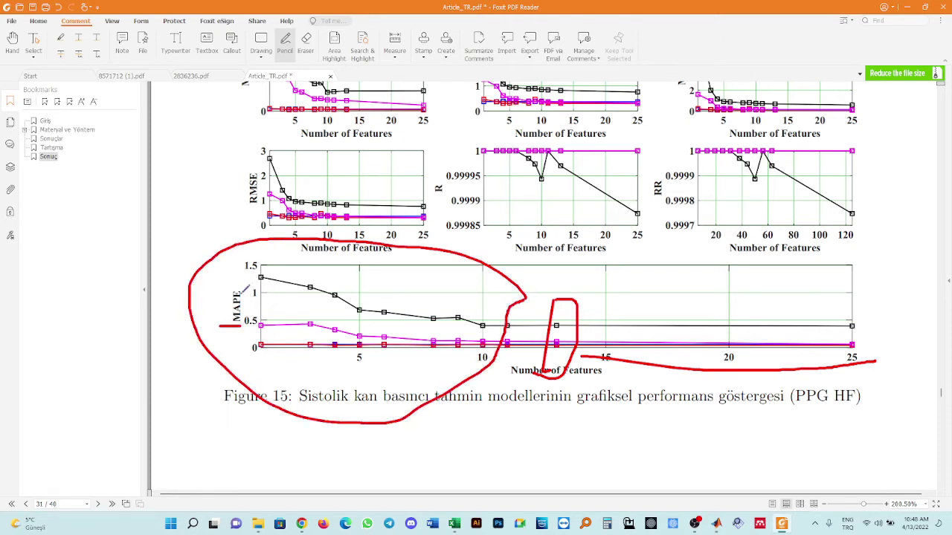
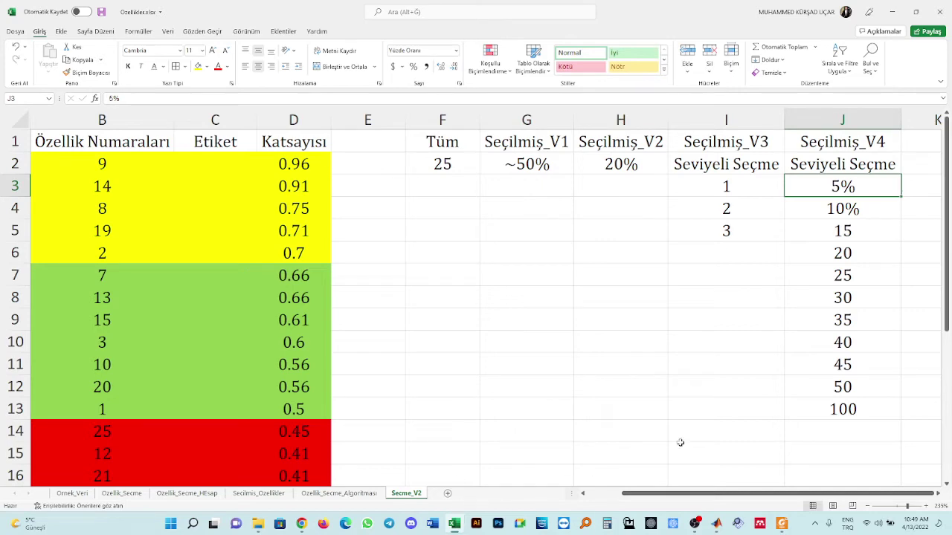
In the Excel workbook, add a new sheet named Hibrit_Ozellik_Secme after Secme_V2 and save the file
click(447, 493)
click(416, 493)
click(444, 494)
text(Hibrit)
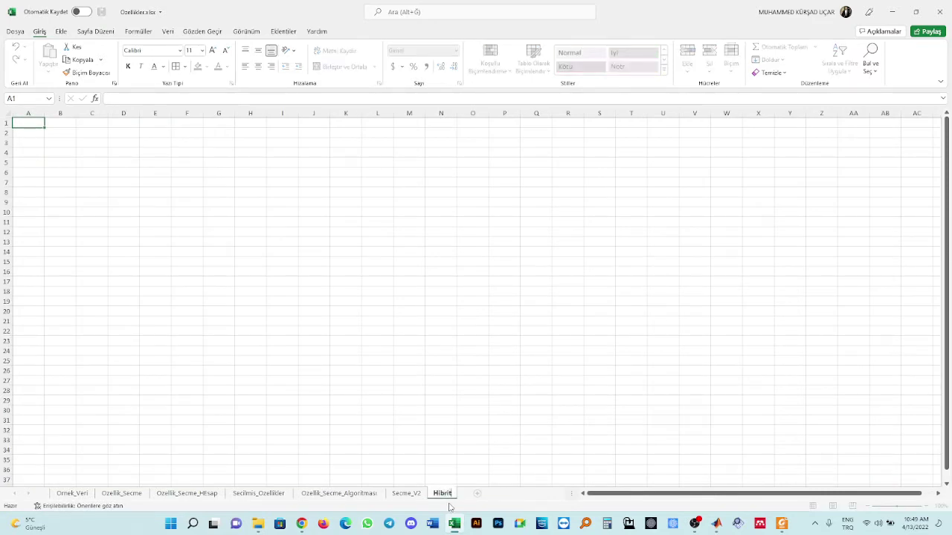
text(_Ozellik_Secme)
key(Return)
key(ctrl+s)
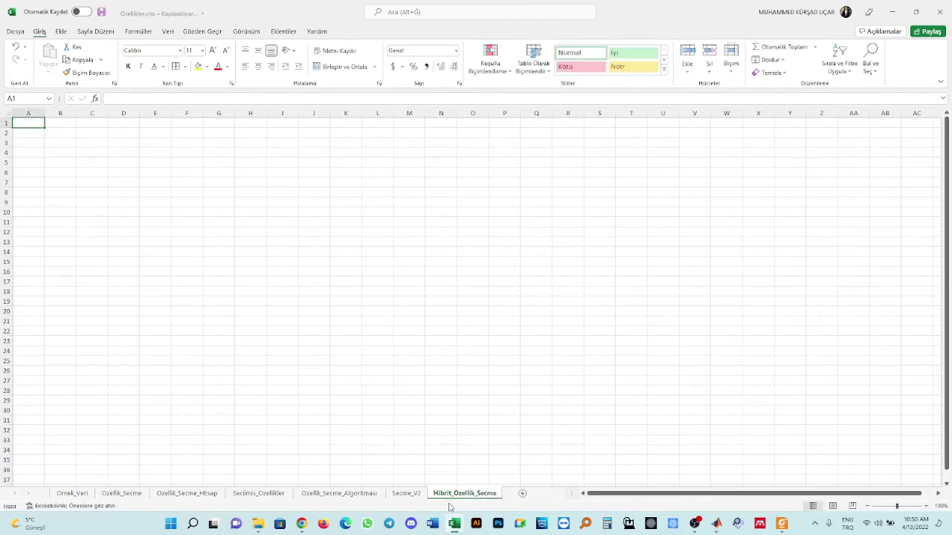
Copy the entire contents of the Secme_V2 sheet into the Hibrit_Ozellik_Secme sheet
click(339, 493)
click(406, 493)
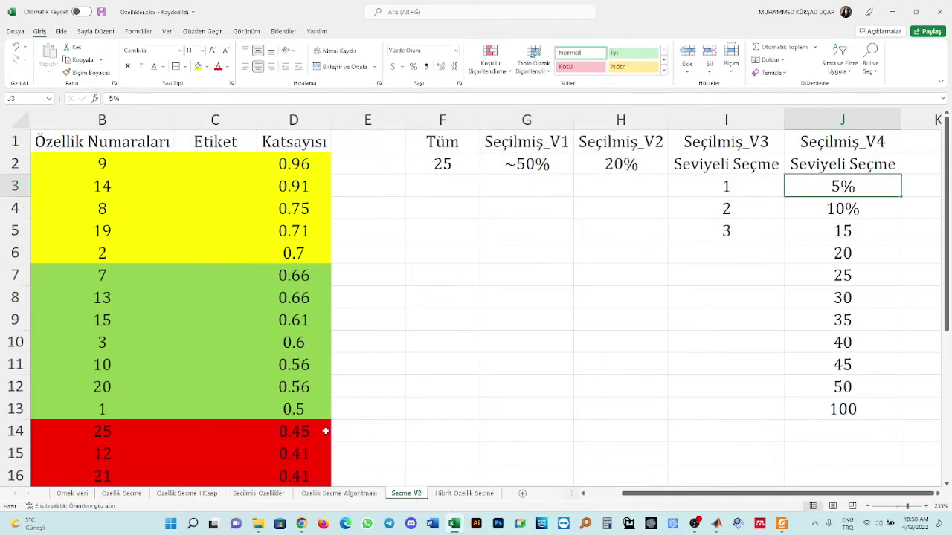
click(20, 119)
key(ctrl+c)
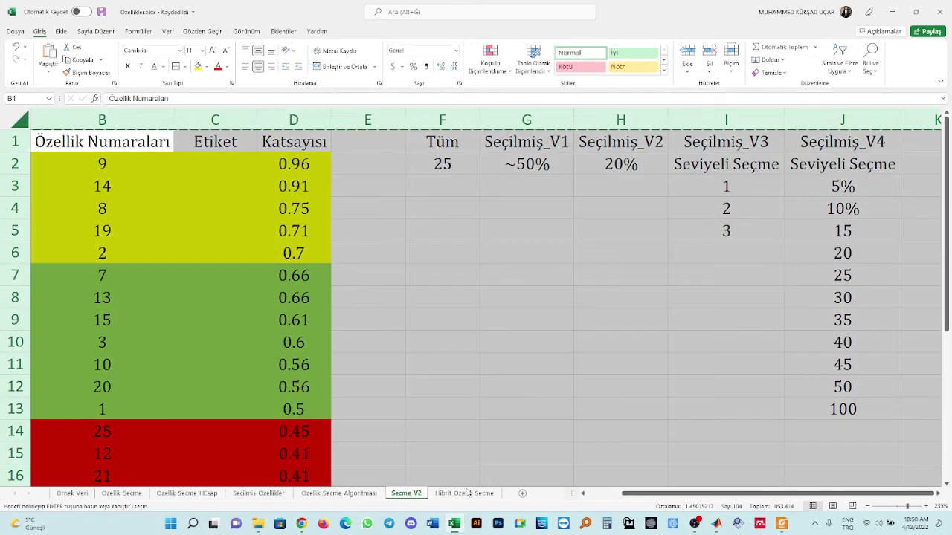
click(464, 493)
key(ctrl+v)
scroll(131, 186, up, 5)
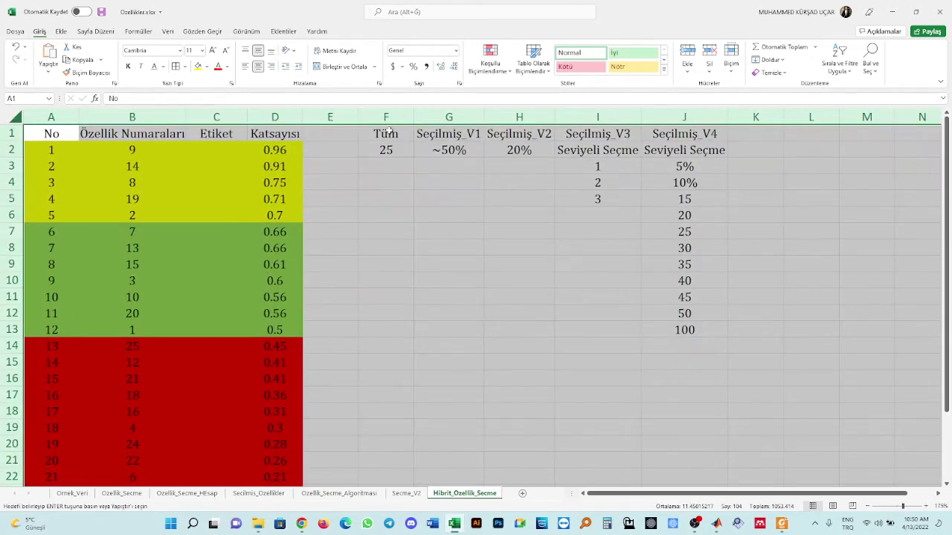
Delete the selection variant columns F:J and the Etiket column from the Hibrit_Ozellik_Secme sheet
drag(385, 117, 683, 128)
right_click(682, 132)
click(732, 219)
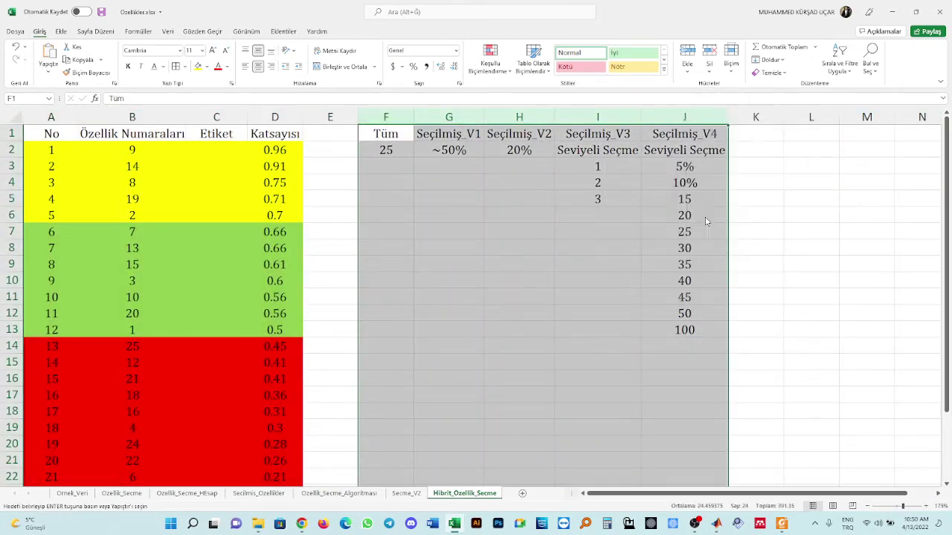
click(385, 199)
click(223, 134)
click(216, 117)
right_click(221, 119)
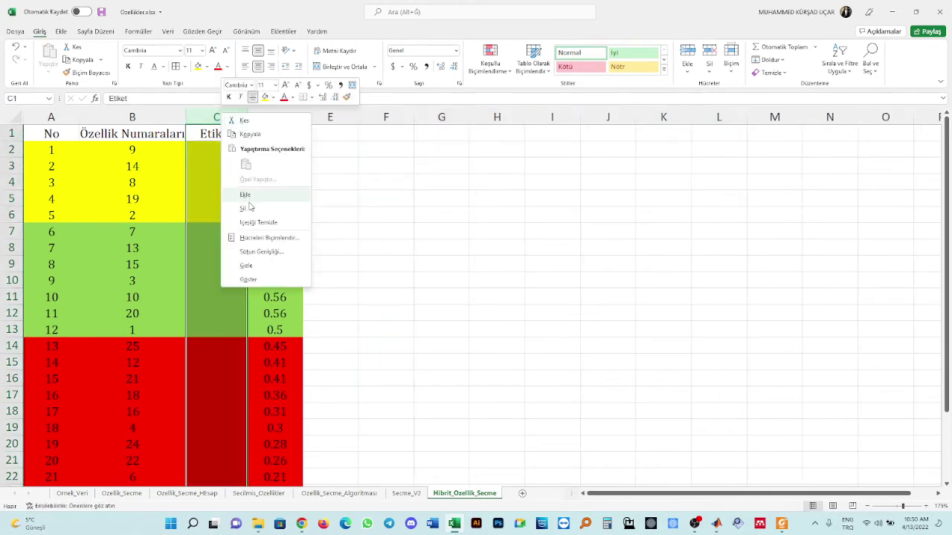
click(264, 205)
click(120, 165)
scroll(121, 166, up, 10)
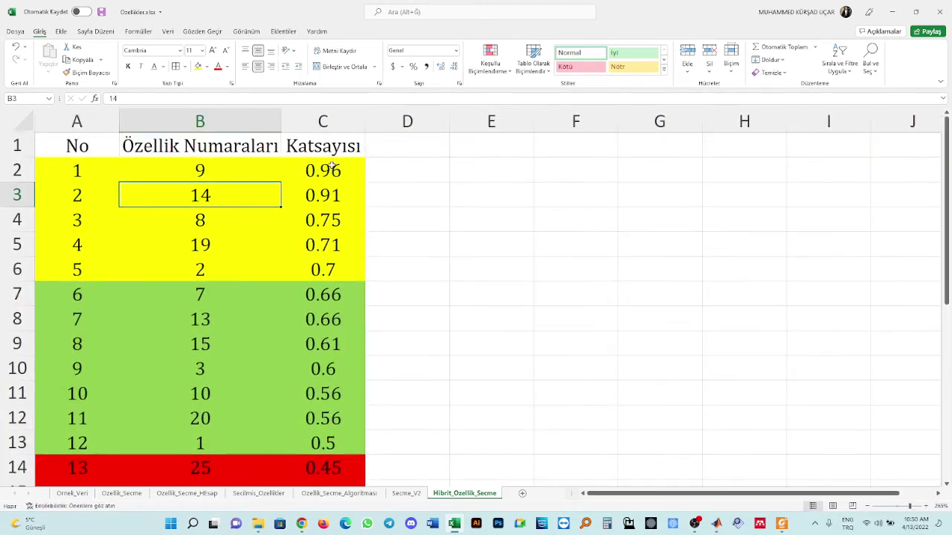
Replace the Katsayısı header in C1 with Eta
click(355, 154)
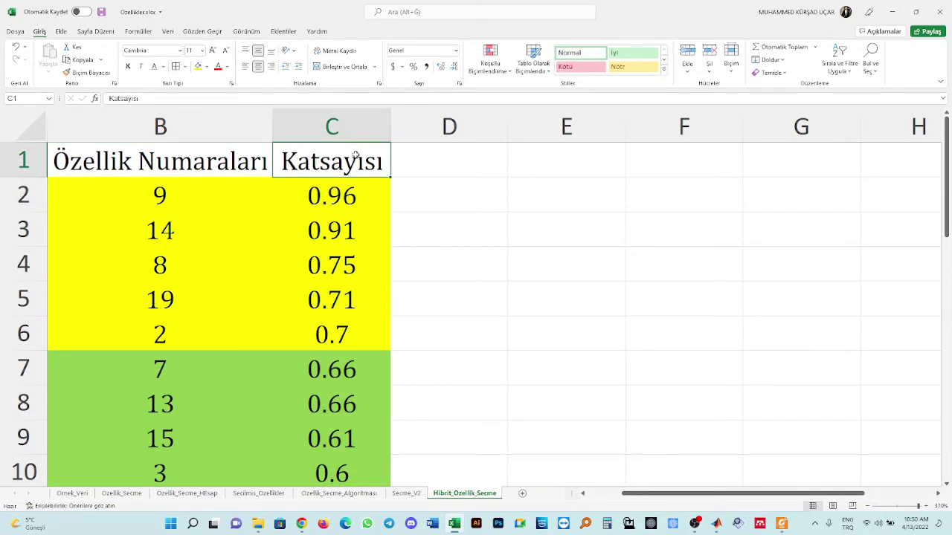
text(Eta)
key(Tab)
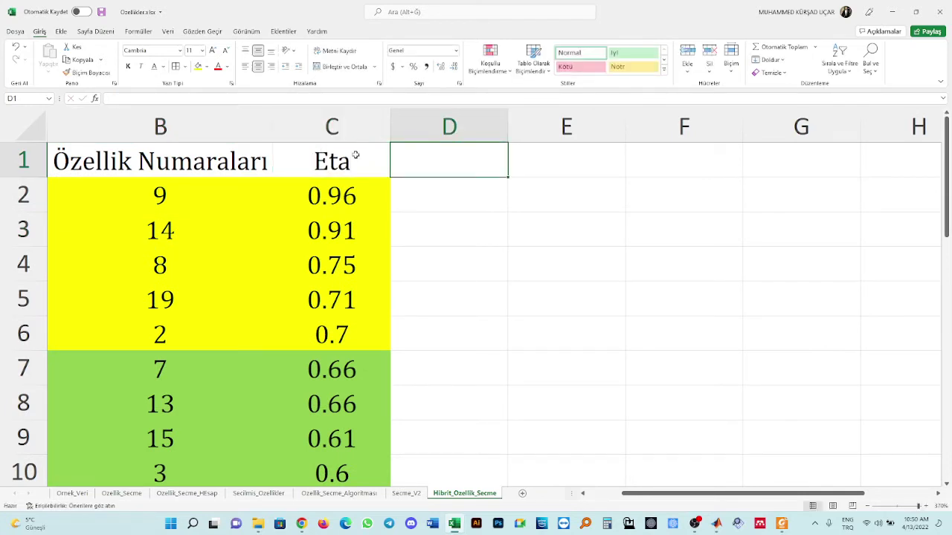
click(357, 163)
double_click(360, 166)
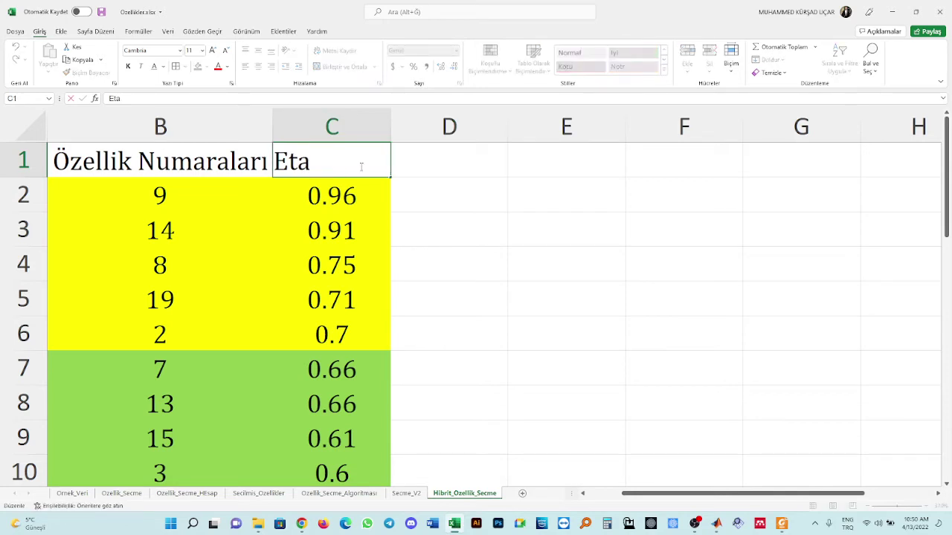
key(Escape)
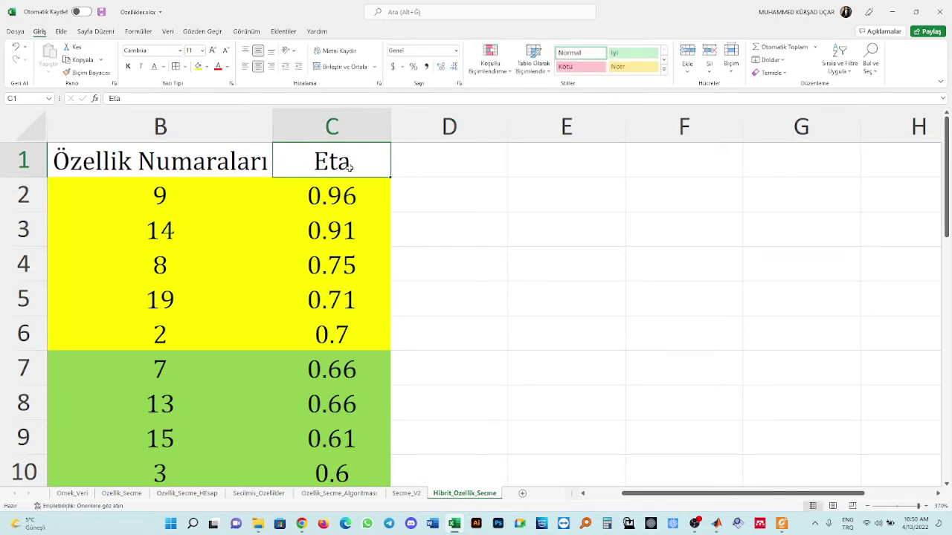
click(503, 165)
text(Spear)
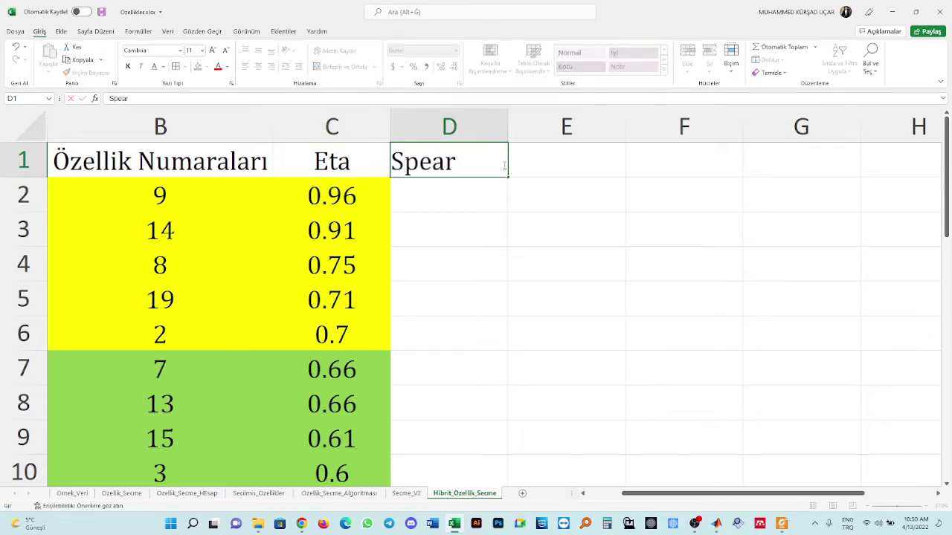
key(Escape)
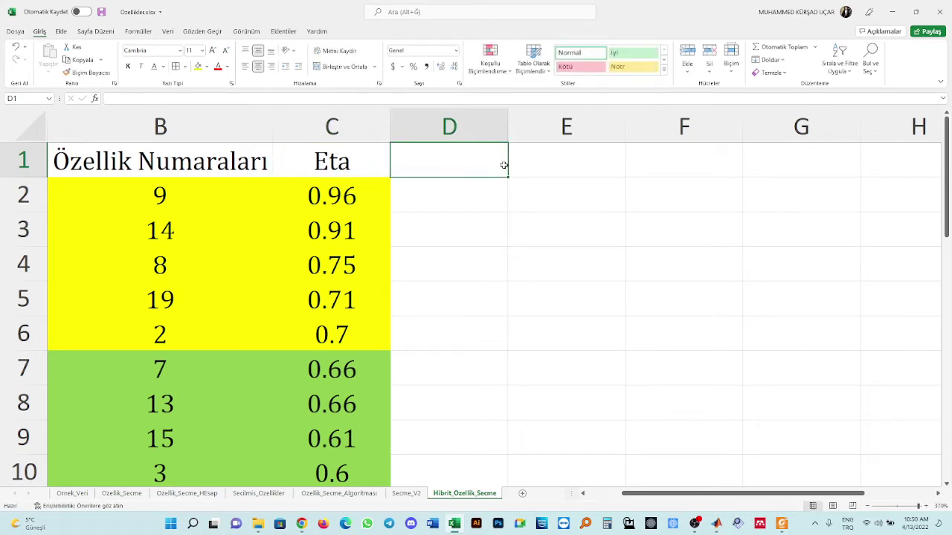
Enter the headers Fisher in D1 and F-Score in E1, and select the three method headers in C1:E1
text(f)
key(BackSpace)
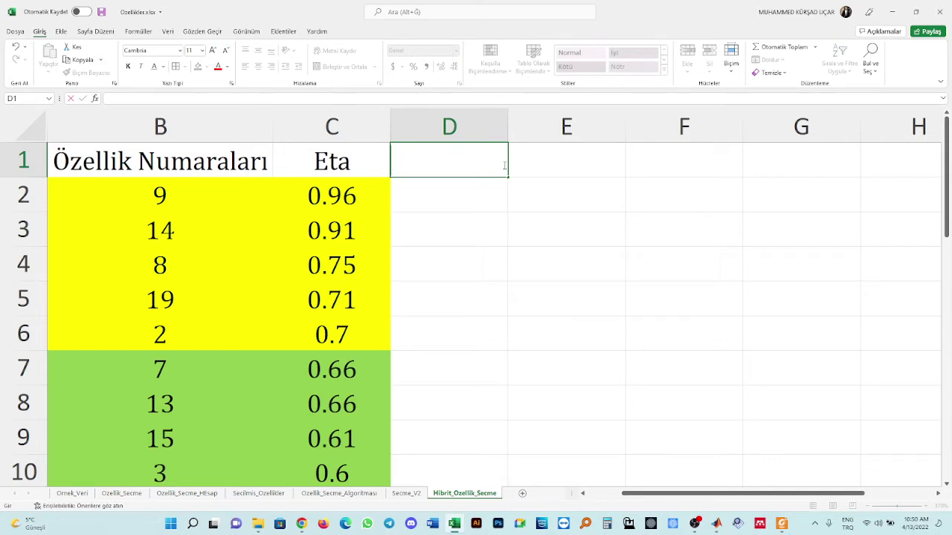
text(Fisher)
key(Tab)
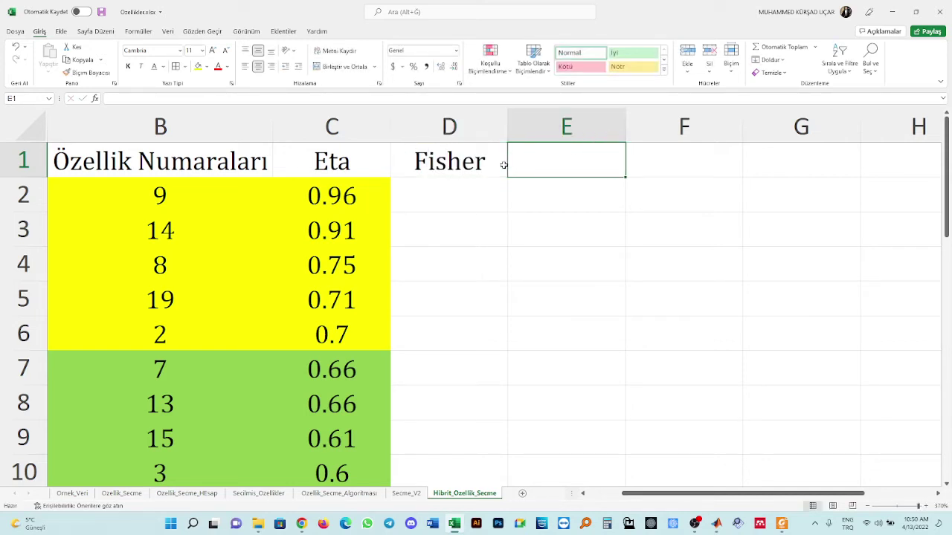
text(f_)
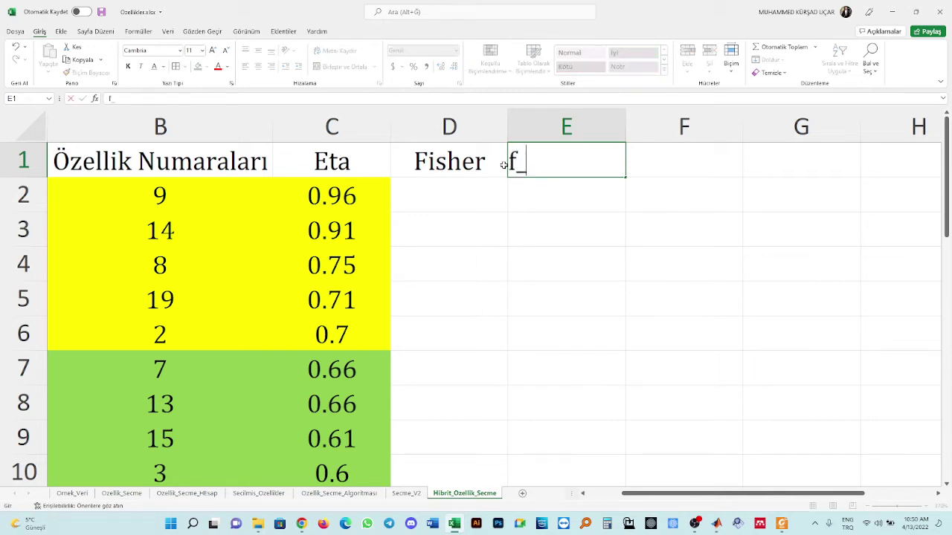
key(BackSpace)
text(F-Score)
key(Tab)
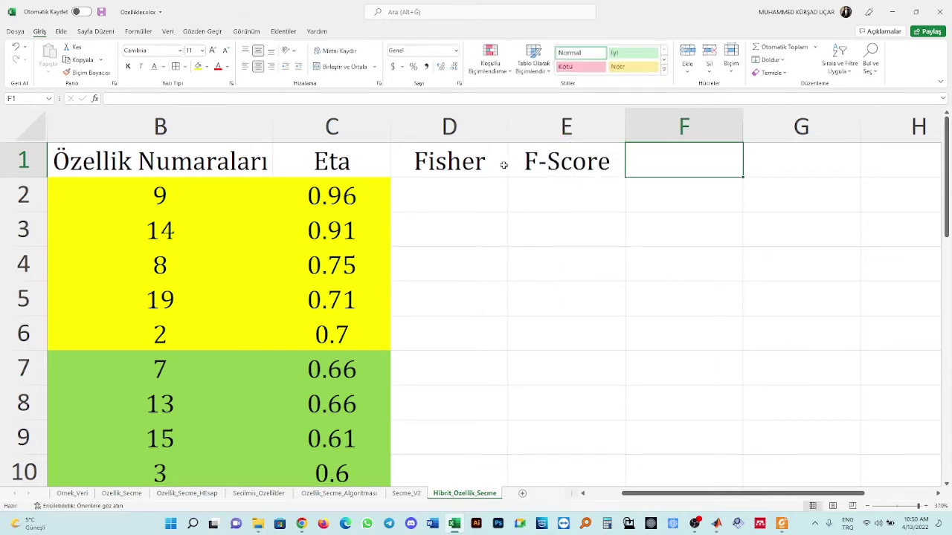
drag(374, 162, 566, 170)
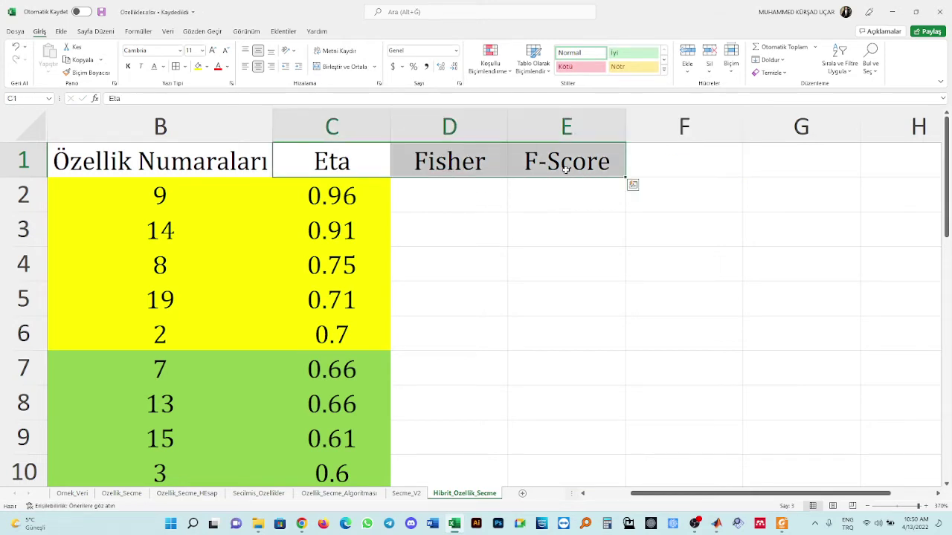
click(584, 188)
drag(353, 157, 527, 186)
click(421, 201)
click(351, 196)
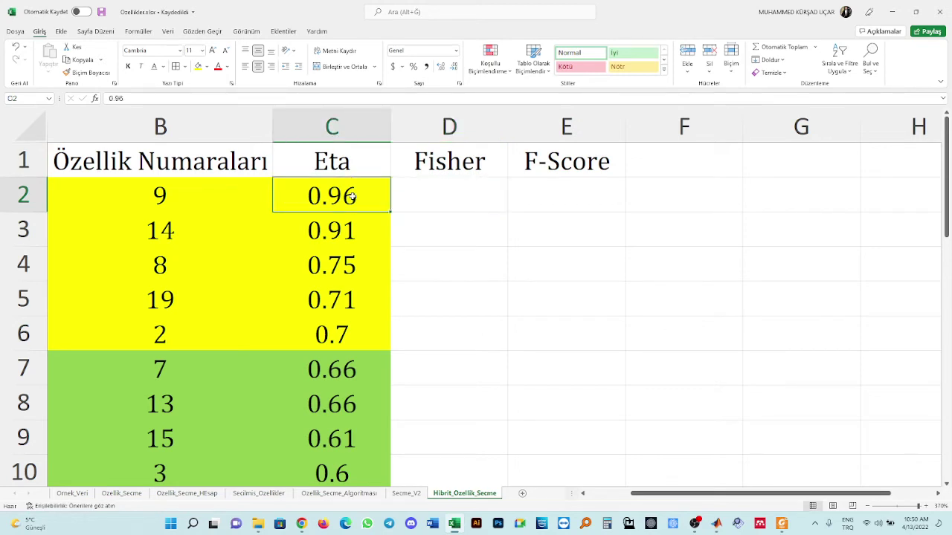
click(439, 194)
text(=)
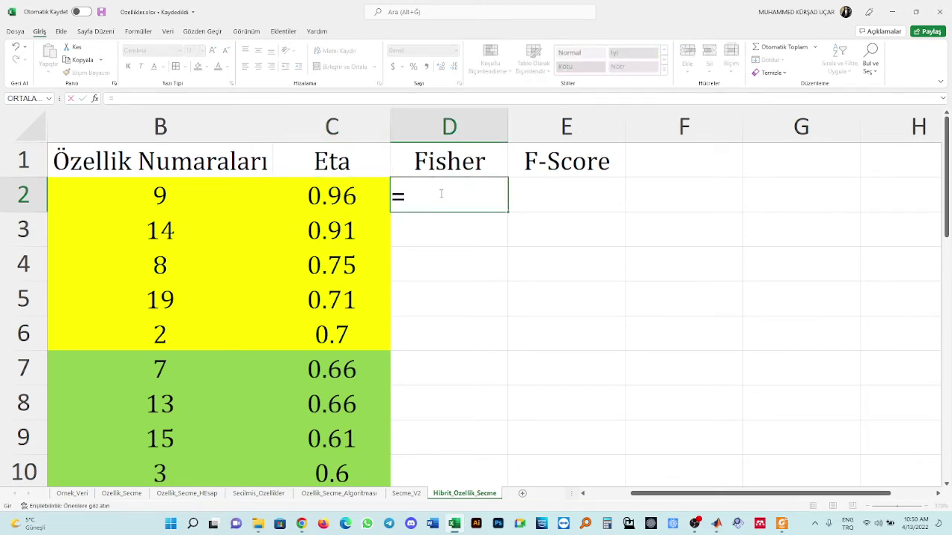
key(Escape)
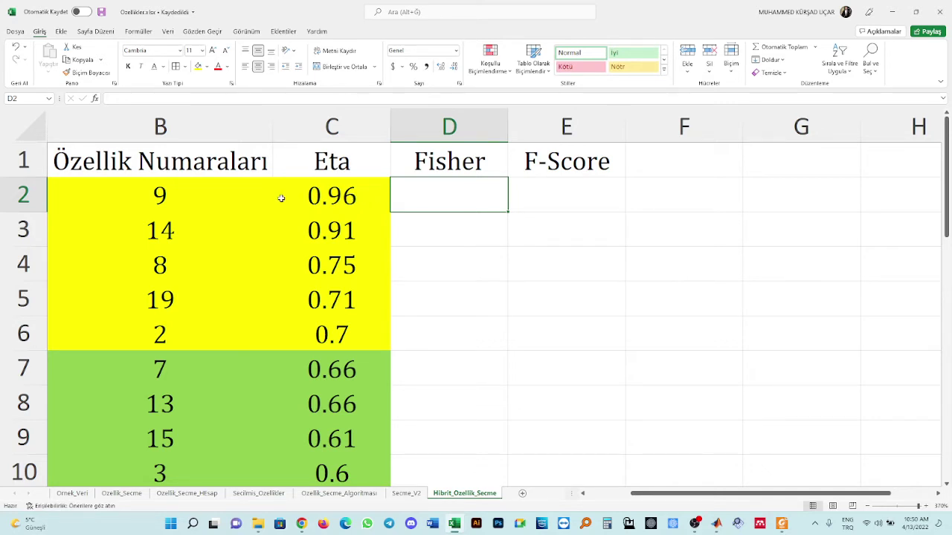
Examine the Eta values in C2:C26
click(349, 193)
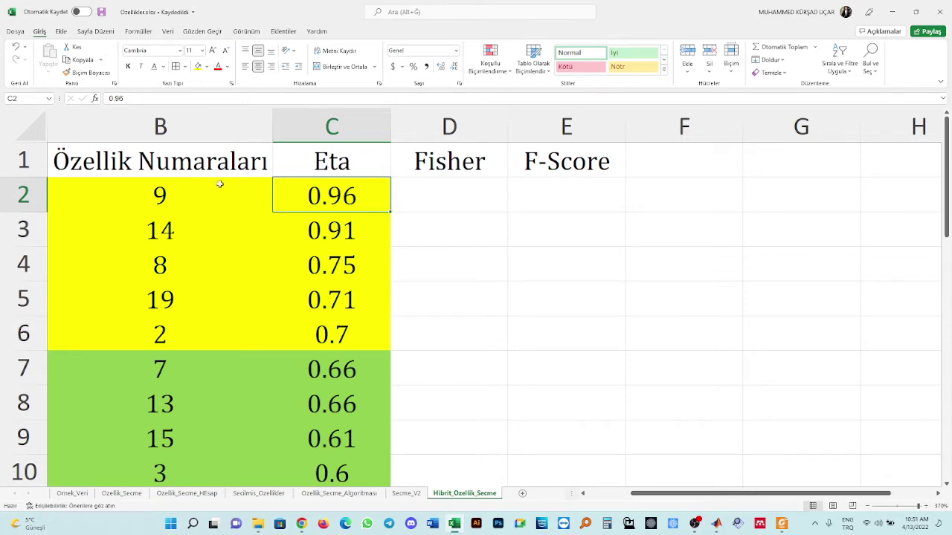
click(249, 198)
click(349, 198)
scroll(348, 206, down, 9)
scroll(348, 205, up, 4)
ctrl+scroll(371, 341, down, 4)
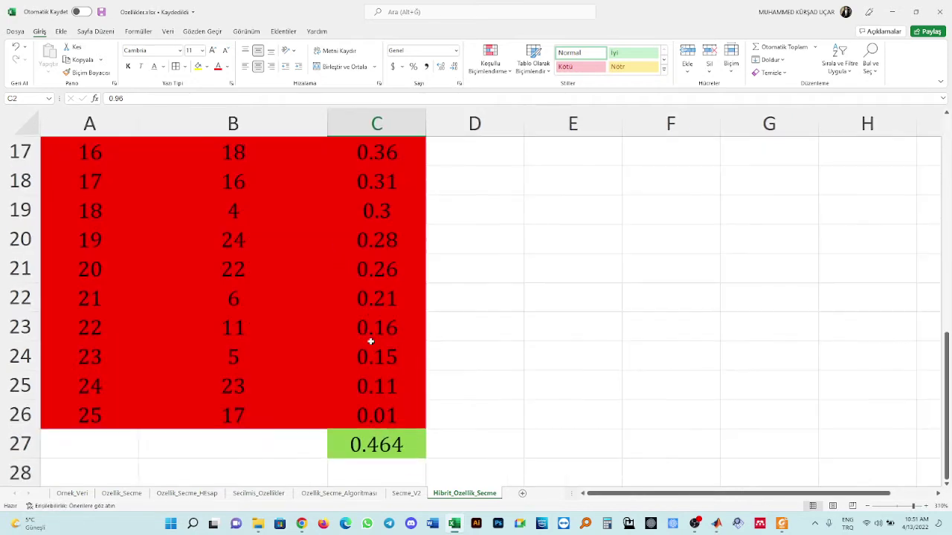
shift+click(408, 410)
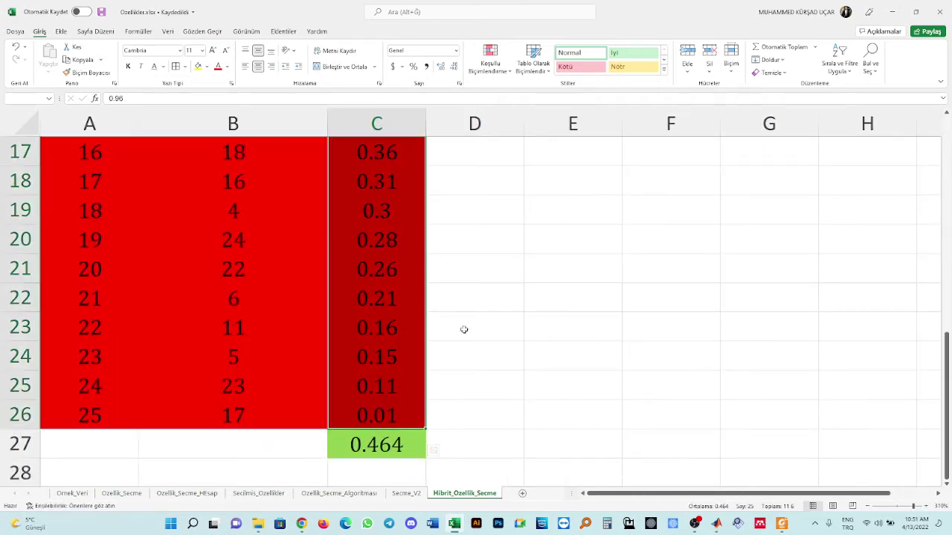
scroll(490, 234, up, 5)
click(460, 183)
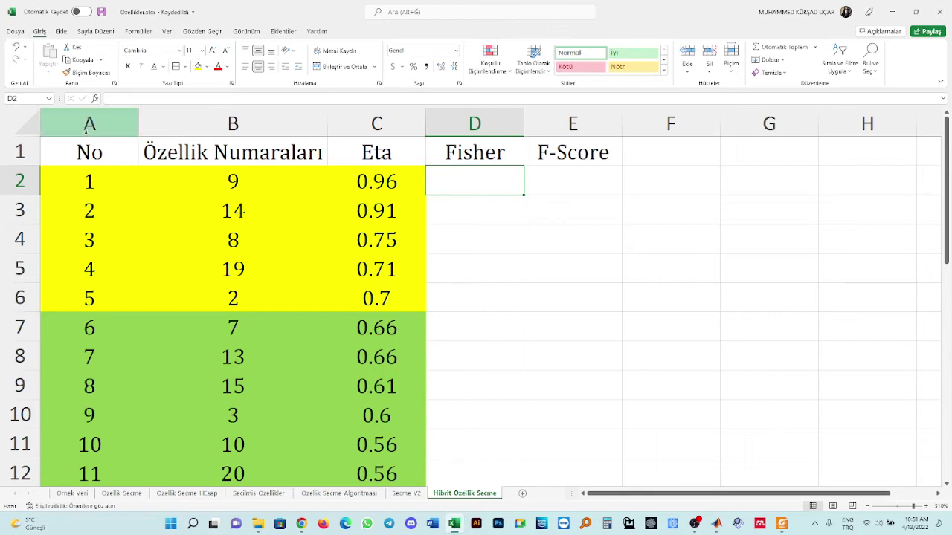
Sort the range B2:C26 in ascending order by feature number, leaving out the No column
click(195, 125)
click(273, 181)
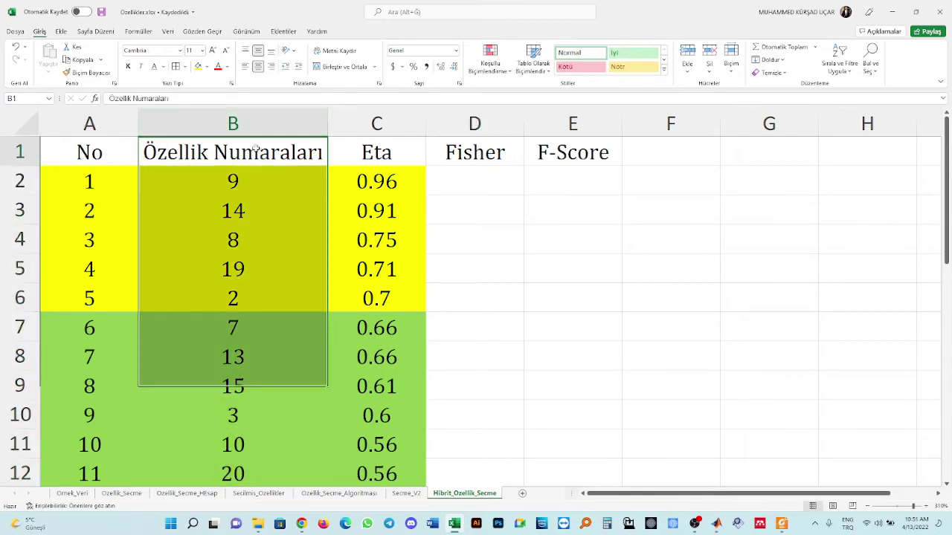
scroll(346, 285, down, 7)
shift+click(376, 269)
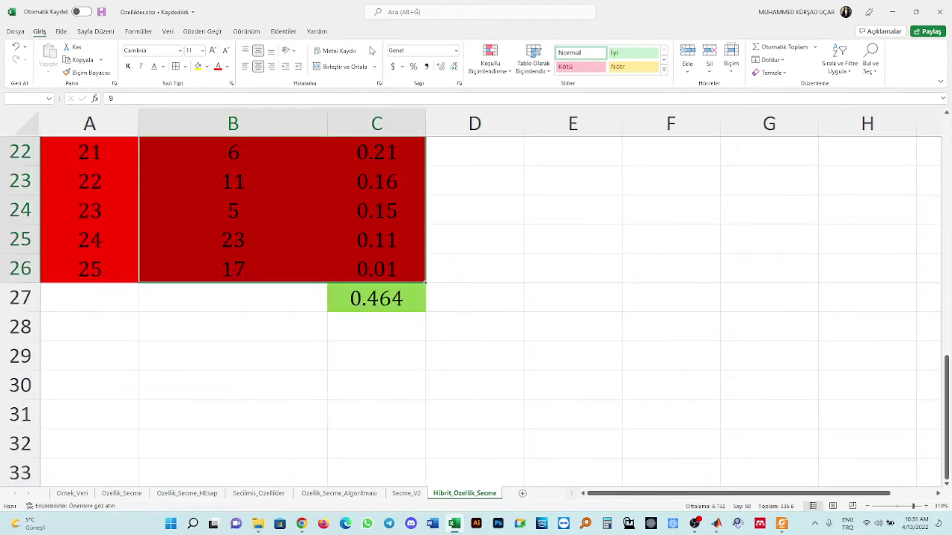
click(201, 31)
click(167, 31)
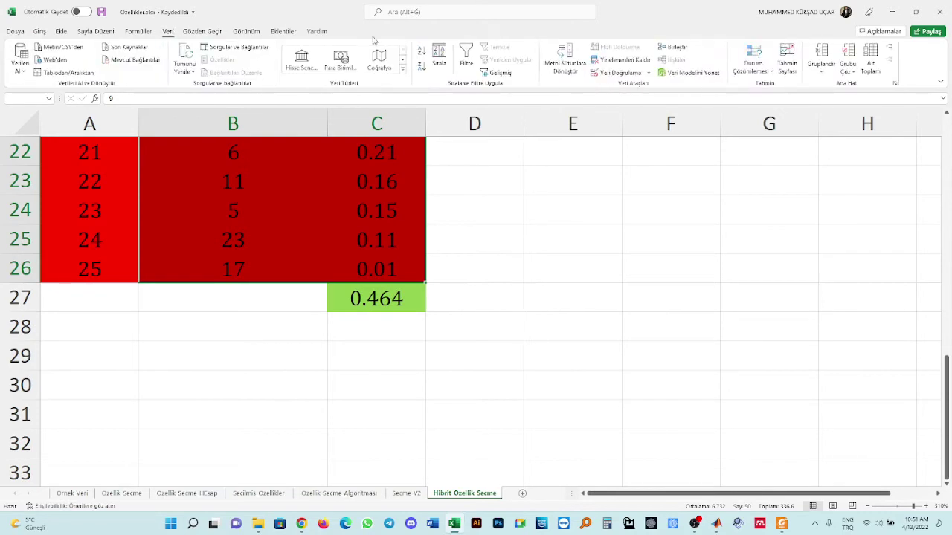
click(421, 52)
Enter 0.6 as the first Fisher value in D2 and the formula =D2+0.2 in D3, extended to D4
click(469, 191)
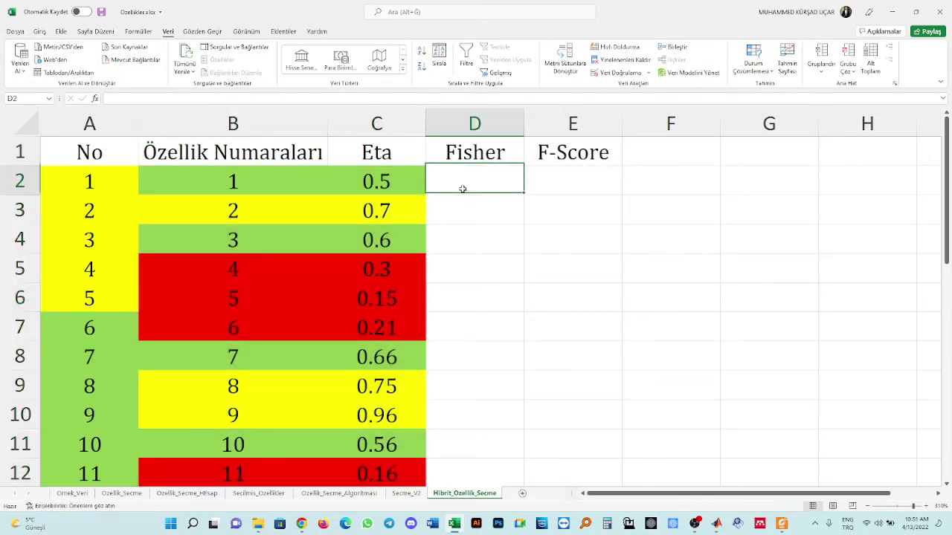
text(0.6)
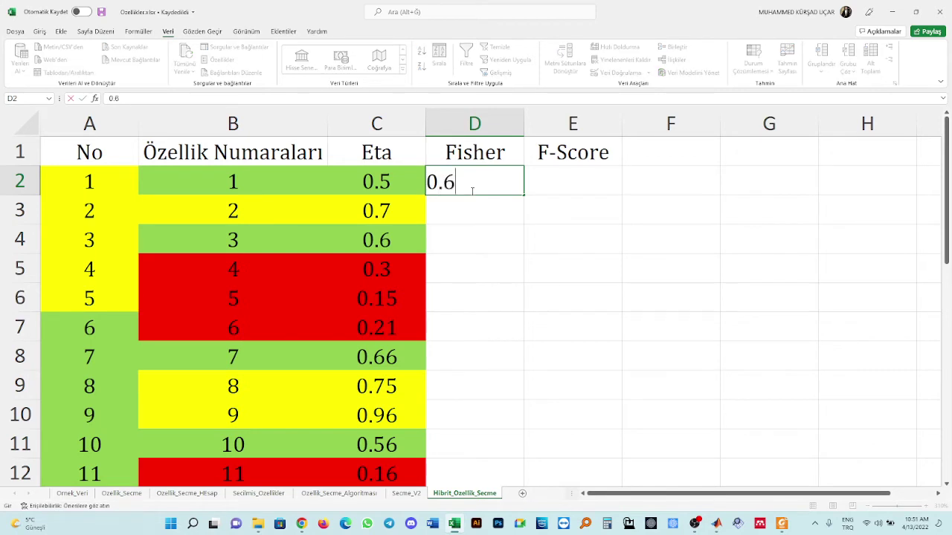
key(Return)
text(=)
click(471, 191)
text(+)
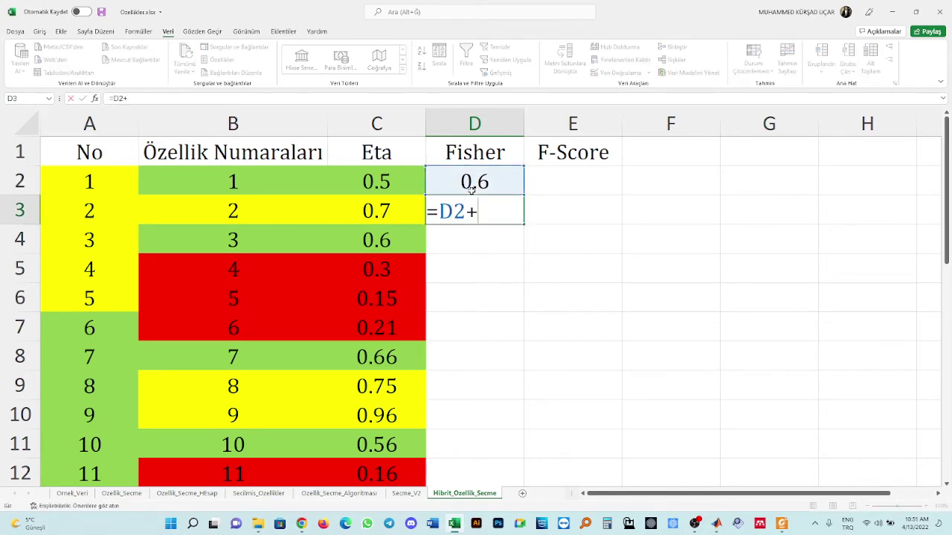
text(0.2)
key(Return)
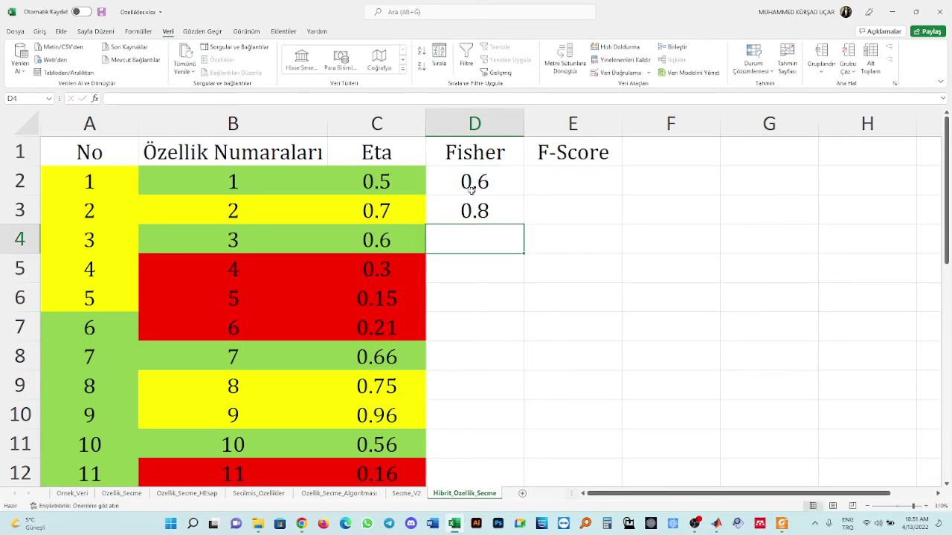
key(ctrl+d)
key(Return)
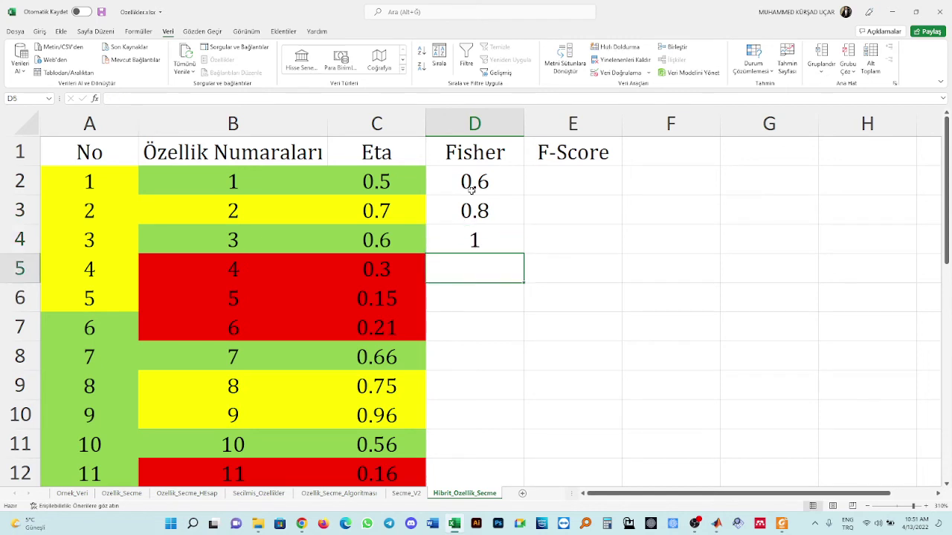
Enter the formula =D4-0.14 in D5 and repeat it down the Fisher column to D11
text(=1-)
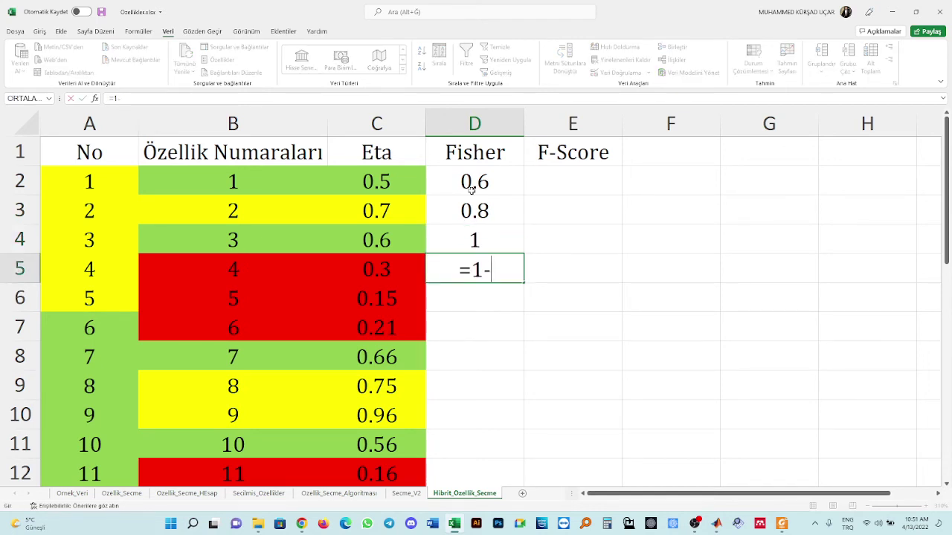
key(Escape)
text(=)
key(Up)
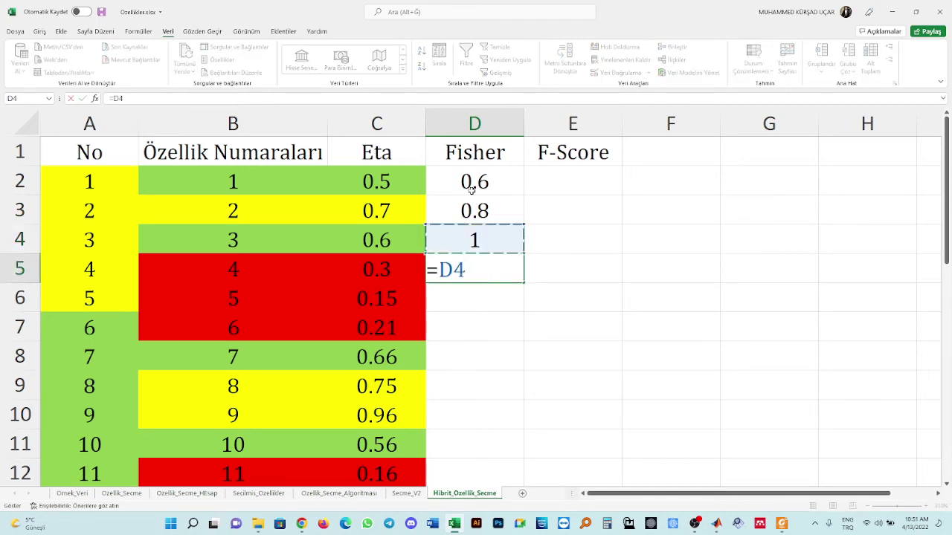
text(-0.)
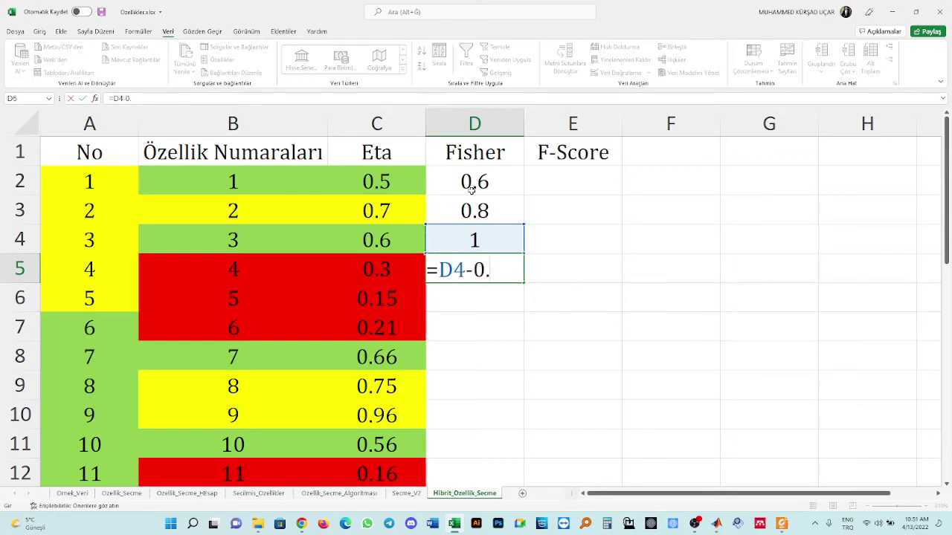
text(14)
key(Return)
key(F4)
key(F4)
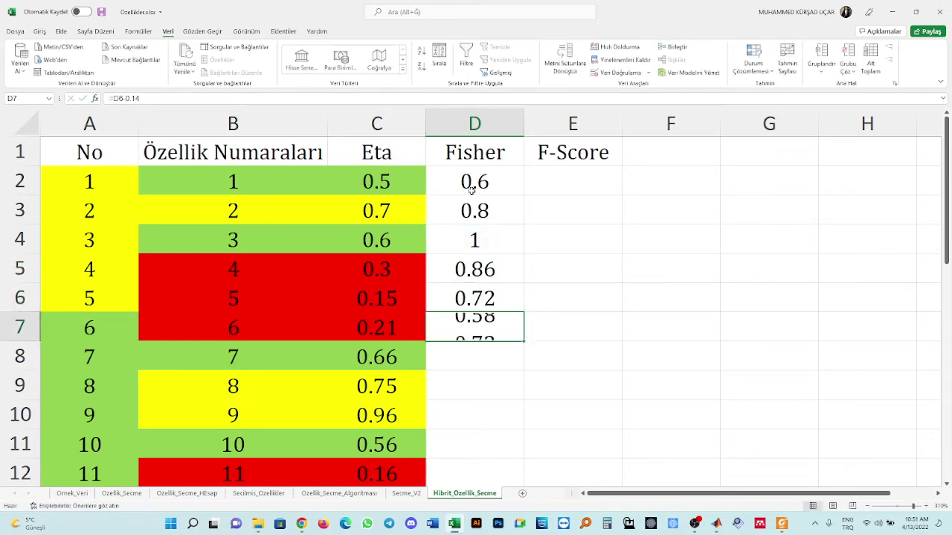
key(F4)
key(F4)
key(F4)
key(F4)
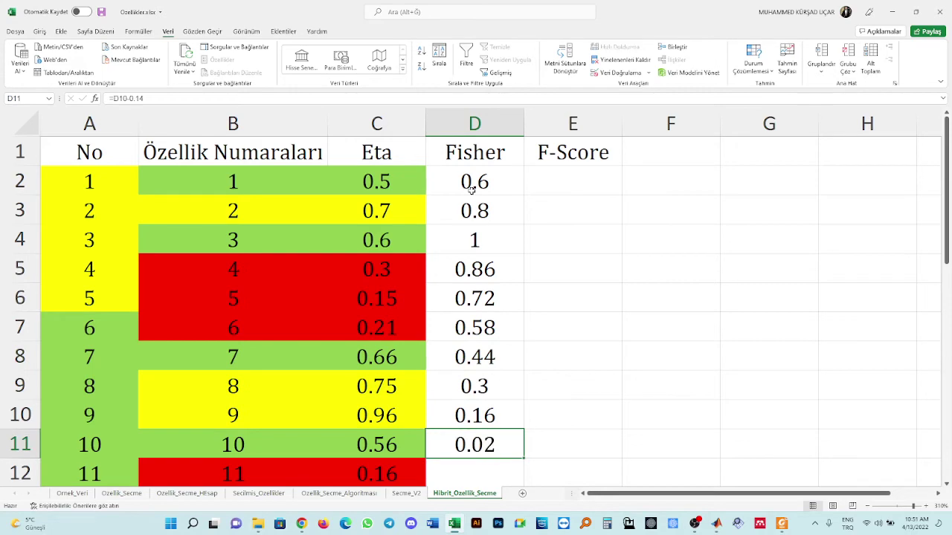
Enter the formula =D11+0.32 in D12 and repeat it down to D14
key(Down)
text(=)
key(Up)
text(+)
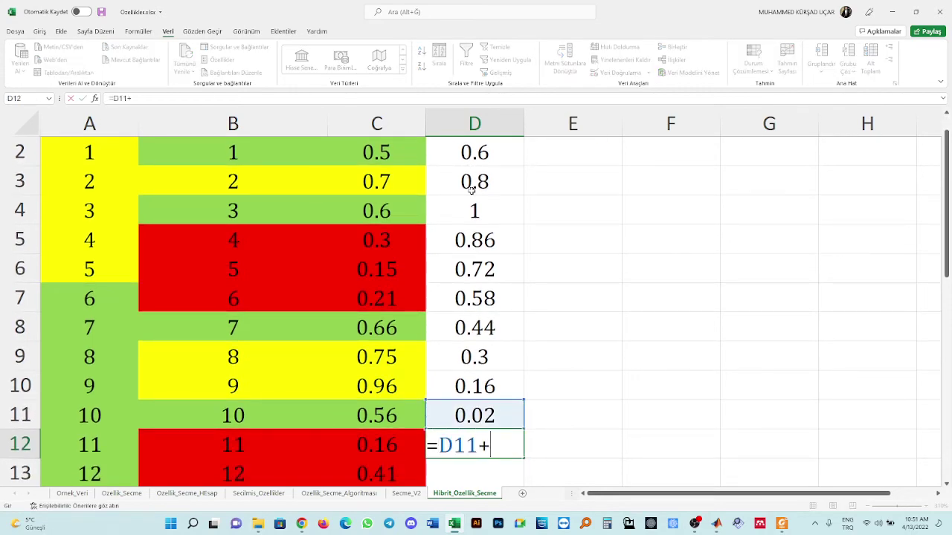
text(0.32)
key(Return)
key(F4)
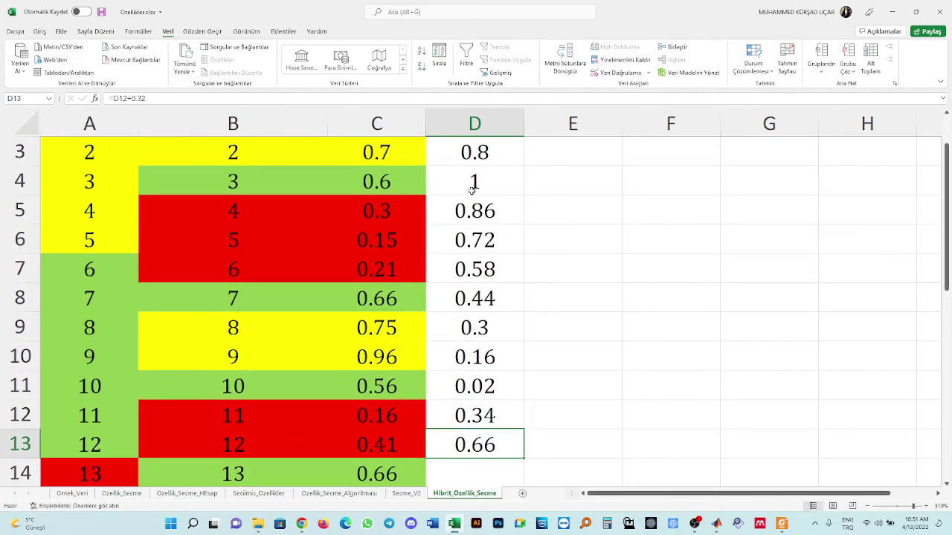
key(Return)
key(F4)
key(Return)
Enter the formula =D14-0.3 in D15 and repeat it down to D17
text(=)
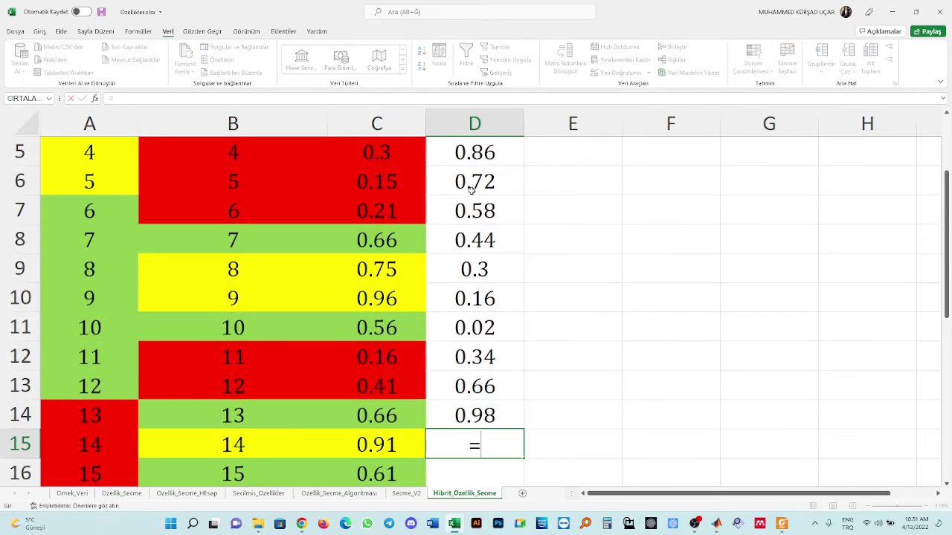
key(Up)
text(-)
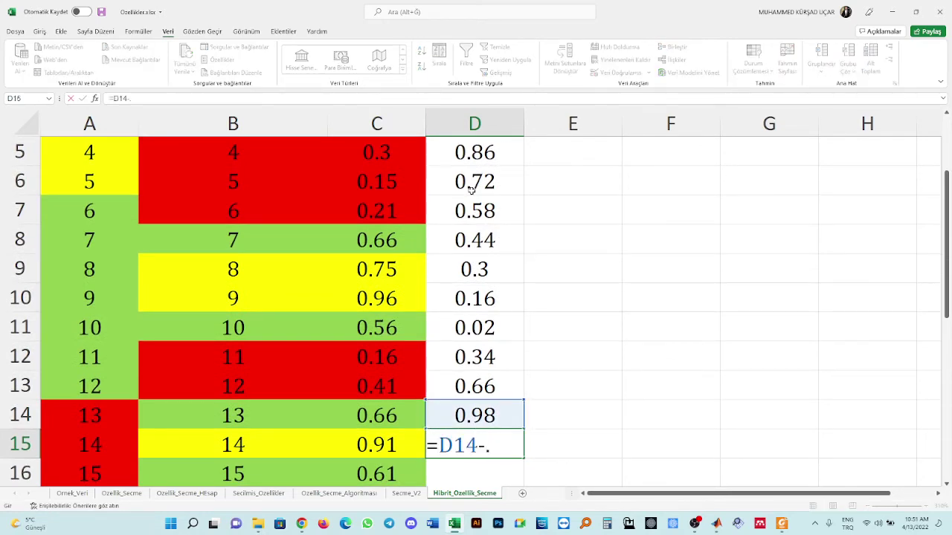
key(Return)
key(F4)
key(Return)
key(F4)
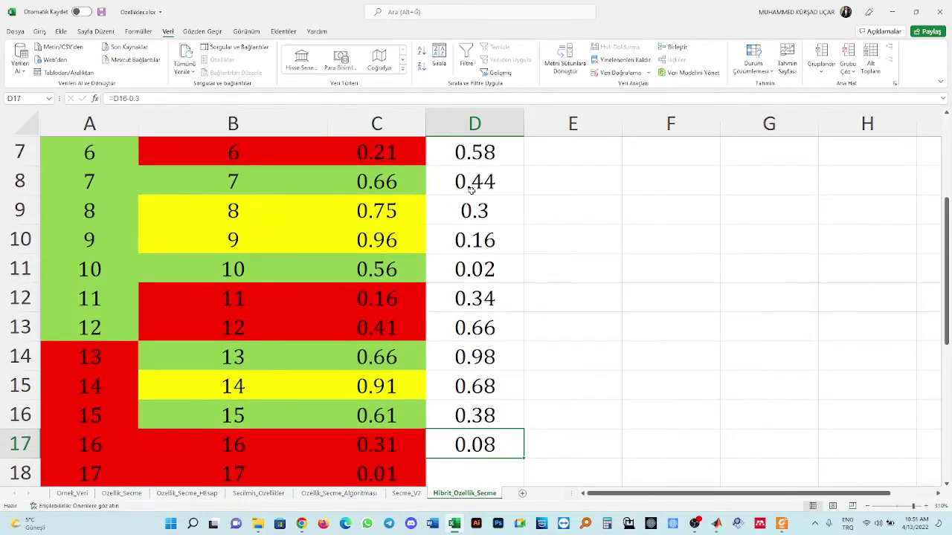
key(Return)
Enter the formula =D17+0.5 in D18 and repeat it in D19
text(=)
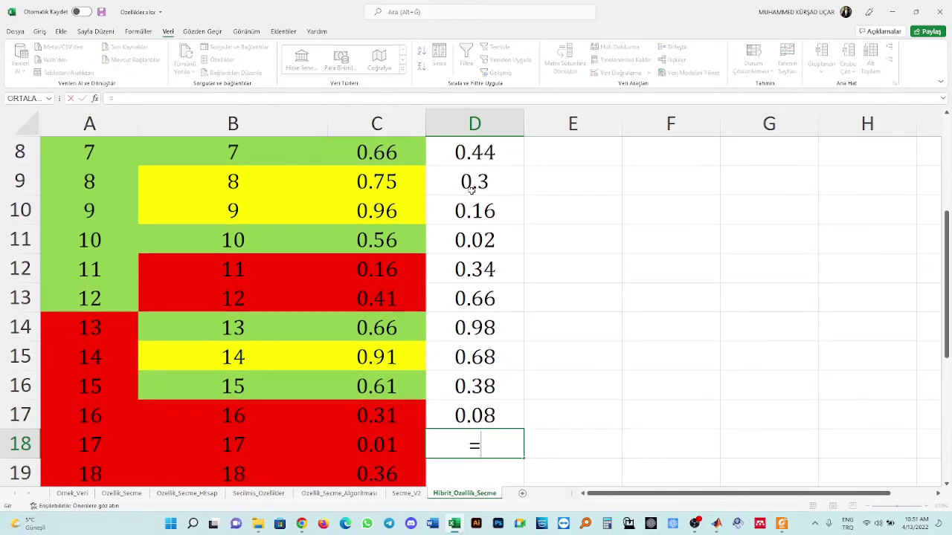
key(Up)
text(+0)
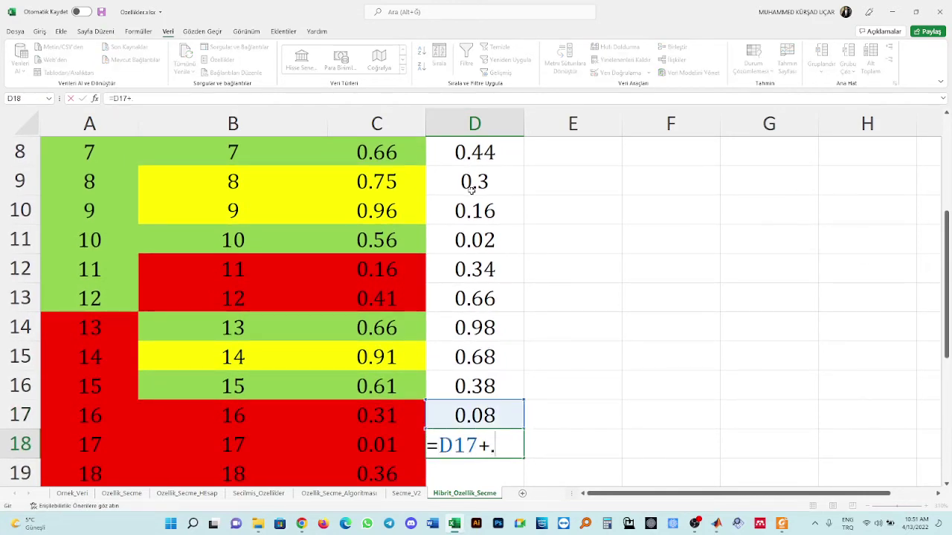
text(.5)
key(Return)
key(F4)
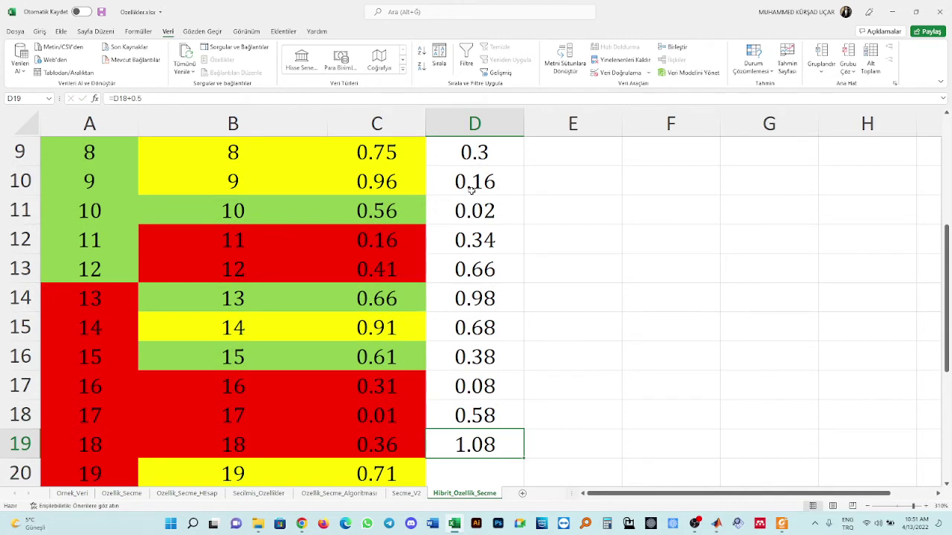
Replace the D19 formula with =D18-0.09 and repeat it down to D24
text(=)
key(Up)
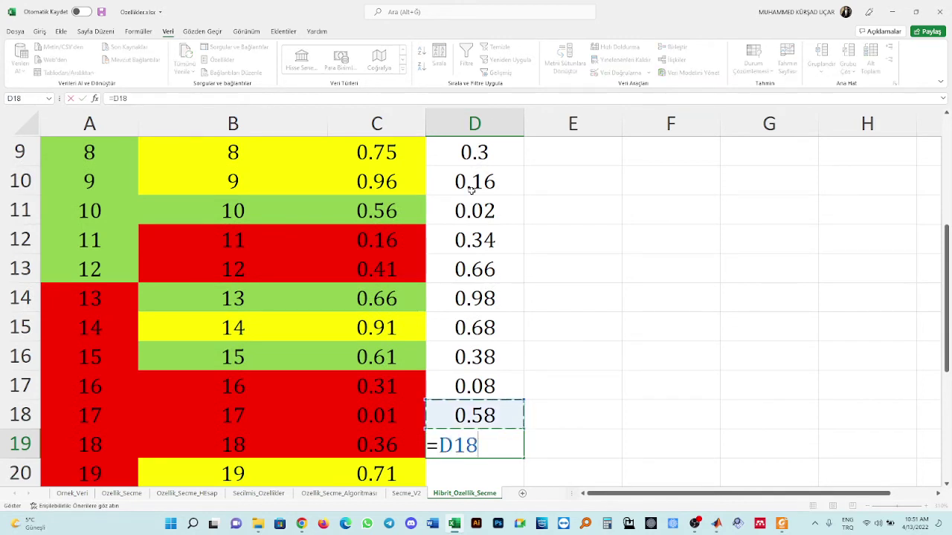
text(-0.09)
key(Return)
key(F4)
key(F4)
key(F4)
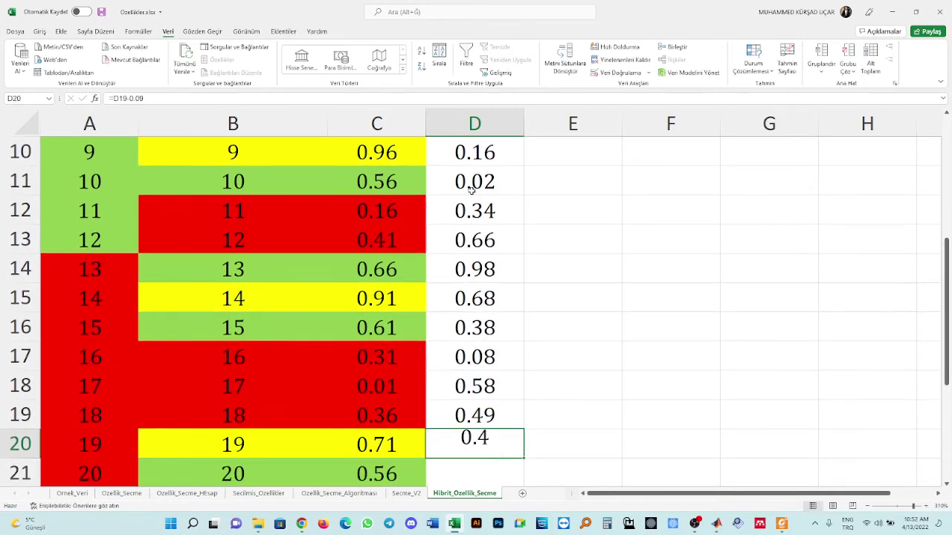
key(F4)
key(F4)
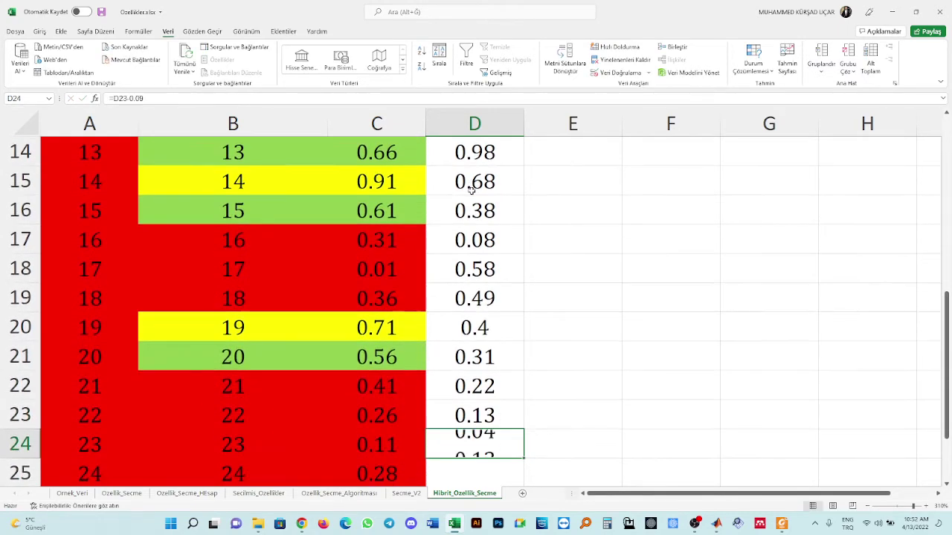
Enter the formula =D24+0.7 in D25, extend it only to D26, and save the workbook
text(=)
key(Up)
text(+.7)
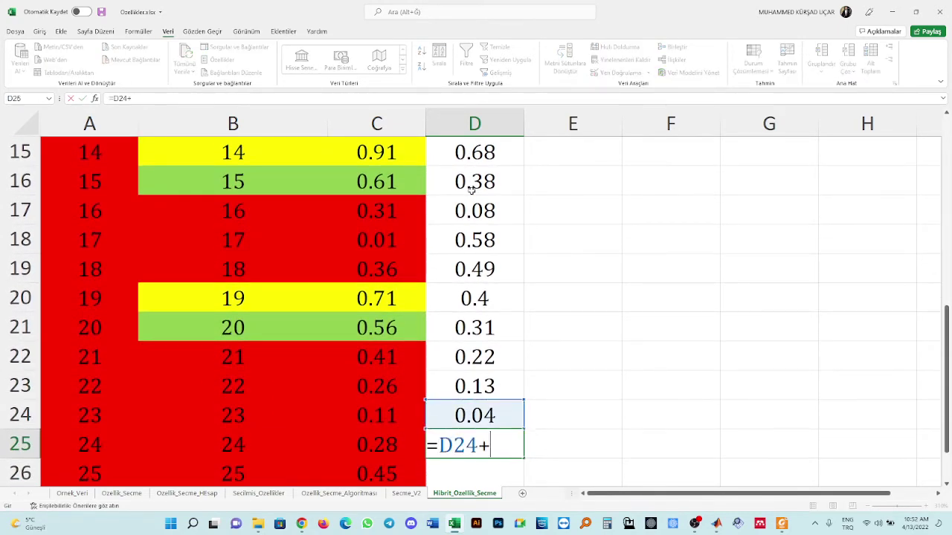
key(Return)
key(F4)
key(F4)
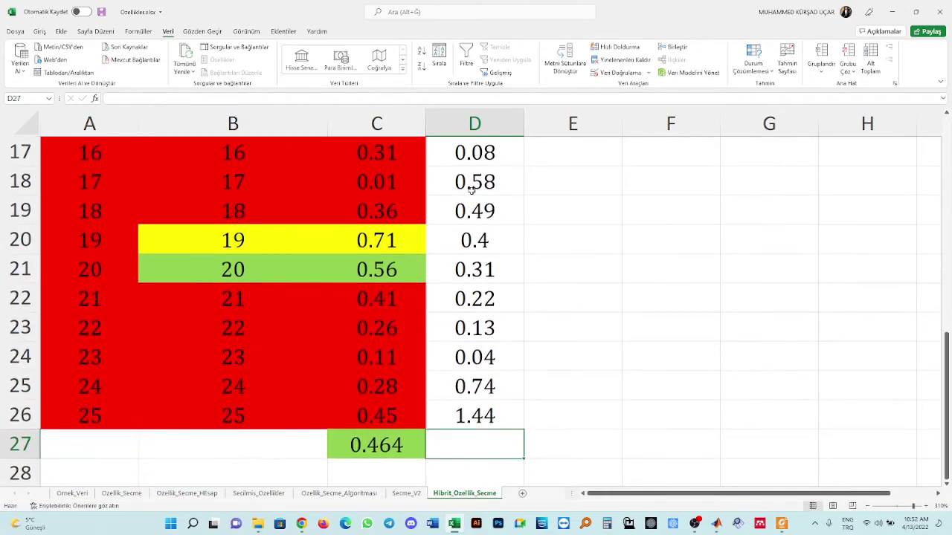
key(ctrl+z)
key(ctrl+s)
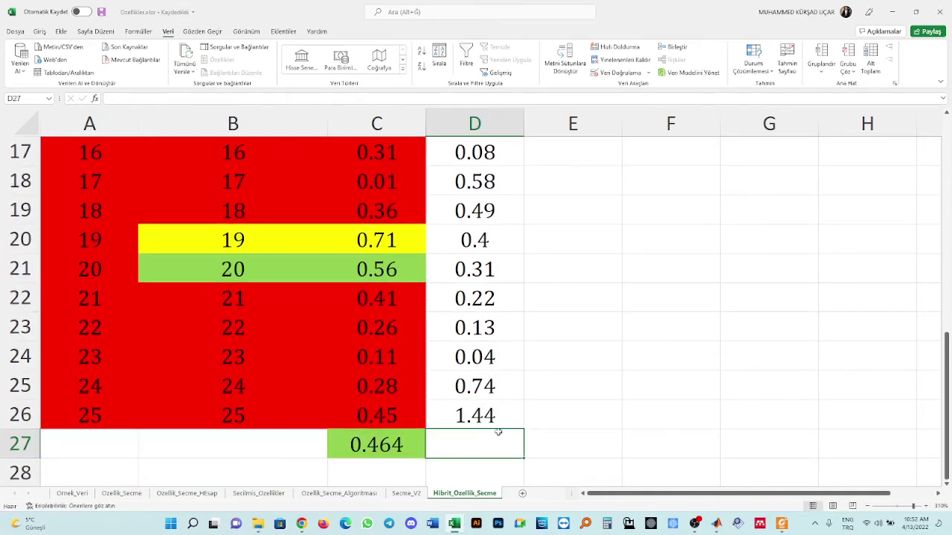
click(487, 394)
click(491, 414)
scroll(517, 256, up, 5)
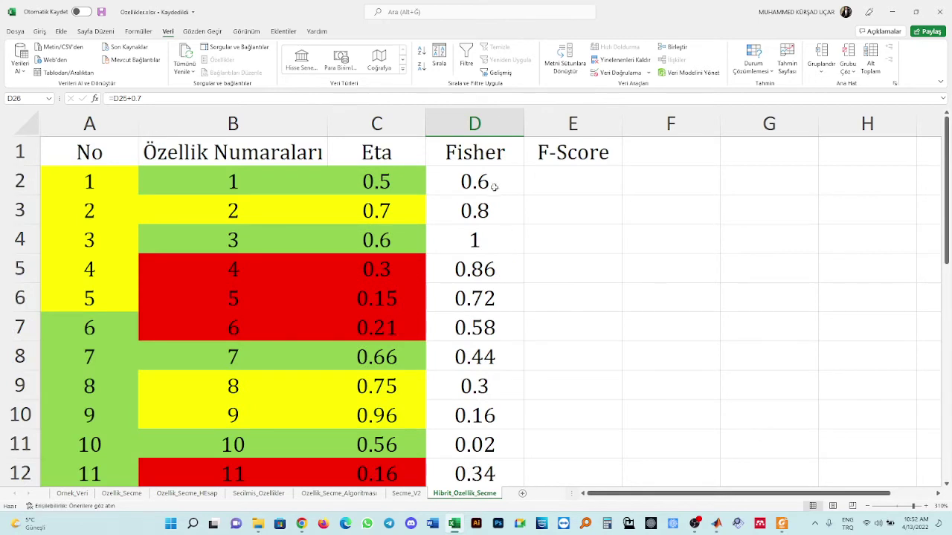
Enter 0.4 in E2 as the first F-Score value and the formula =E2+0.1 in E3
click(556, 185)
text(0.4)
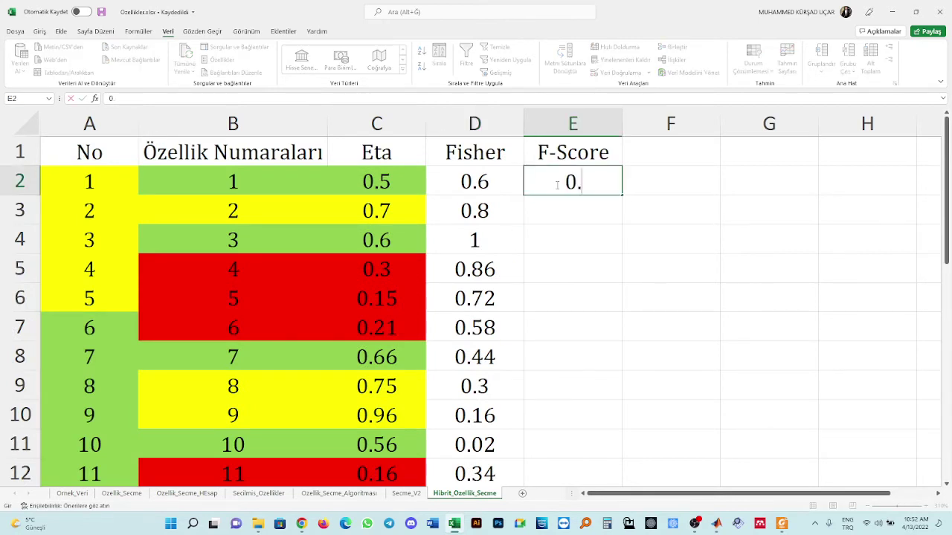
key(Return)
text(=)
click(555, 184)
text(+)
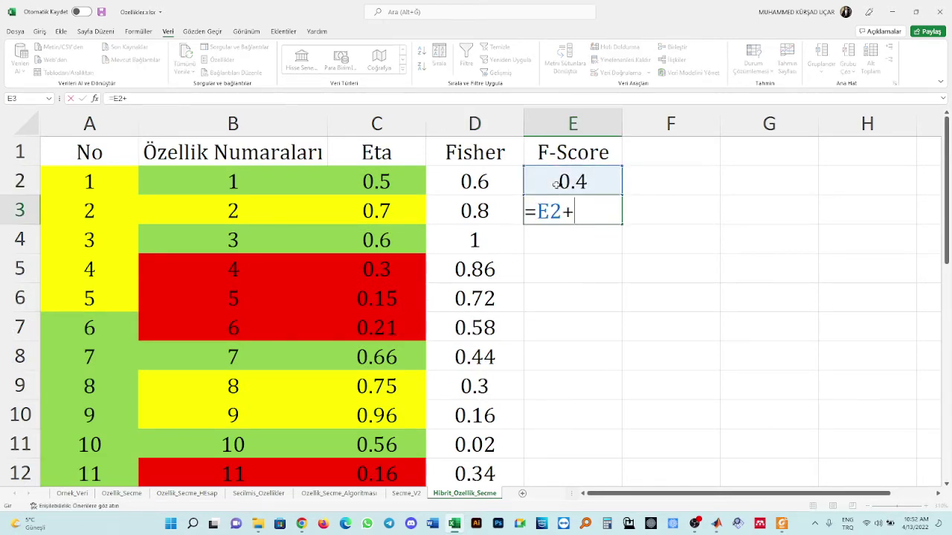
text(0.1)
key(Return)
Repeat the E3 formula down the F-Score column to E7
text(0.6)
key(Return)
key(ctrl+v)
key(Down)
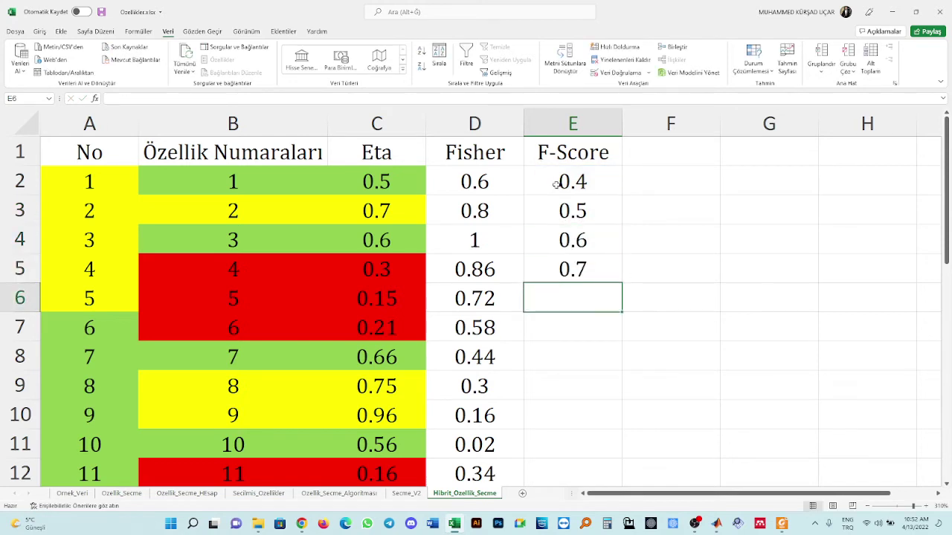
key(ctrl+v)
key(Down)
key(ctrl+v)
key(Down)
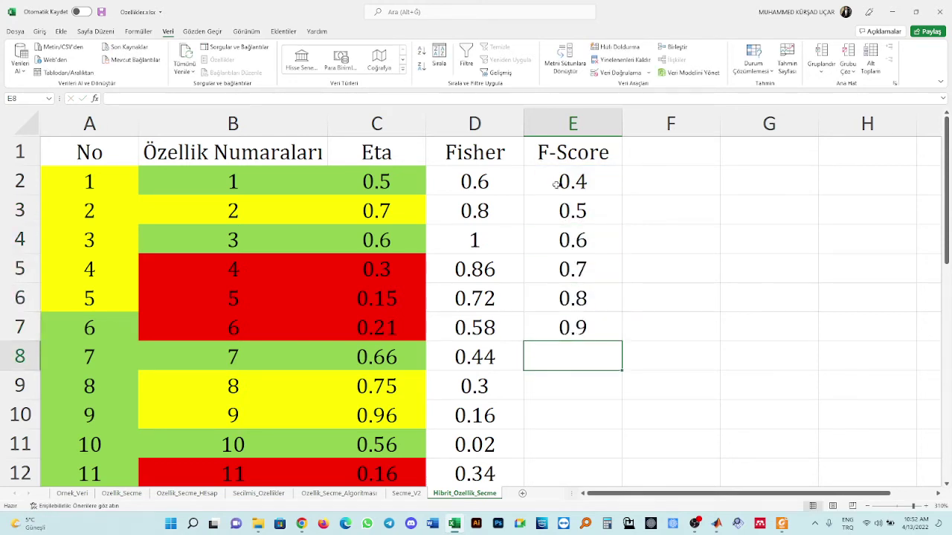
Enter the formula =E7-0.4 in E8 and repeat it in E9
text(=)
key(Up)
text(+)
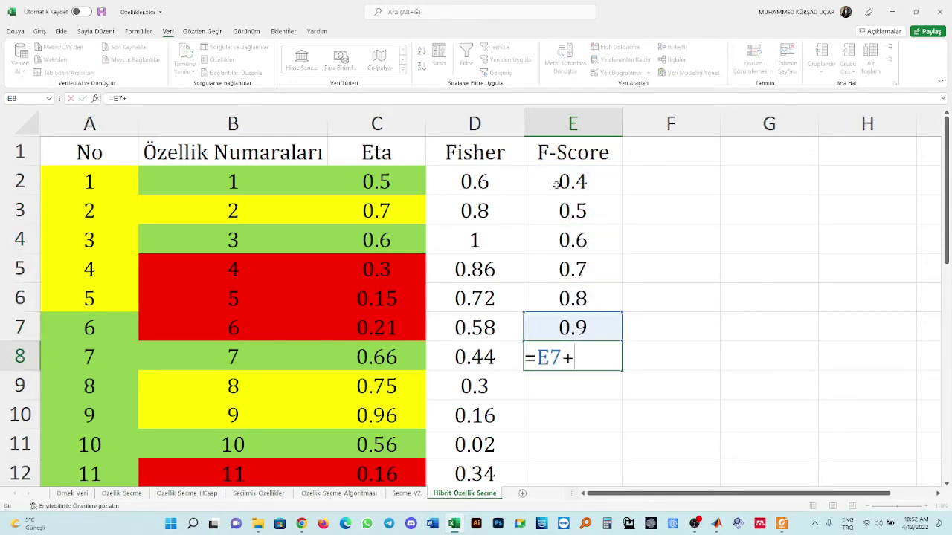
key(BackSpace)
text(-0.4)
key(Return)
text(0.1)
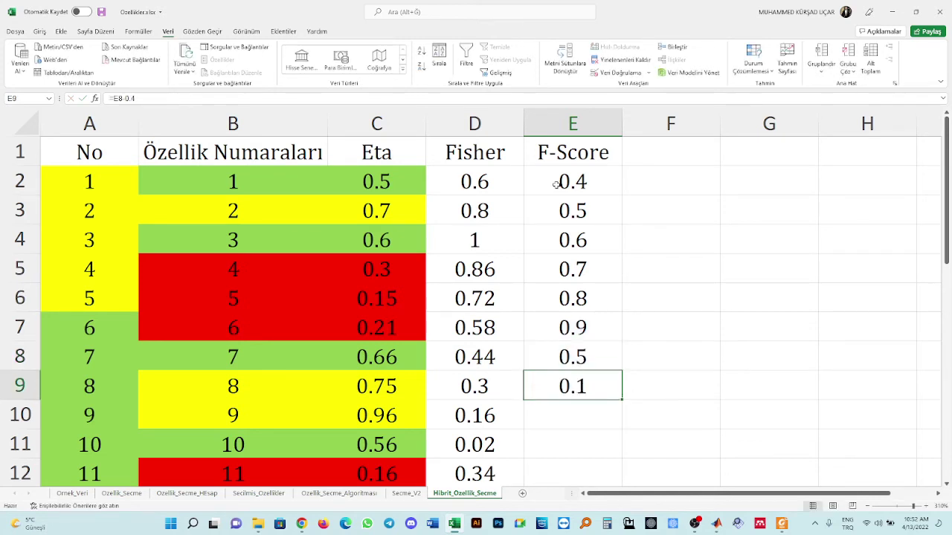
Change the E8 formula to =E7-0.04 and copy it into E9
click(595, 359)
click(137, 98)
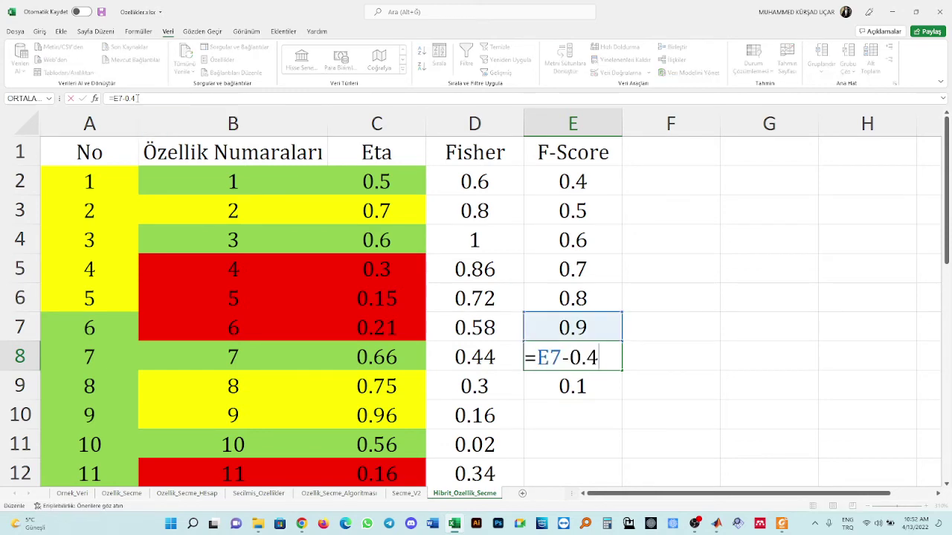
text(0)
key(Return)
key(ctrl+d)
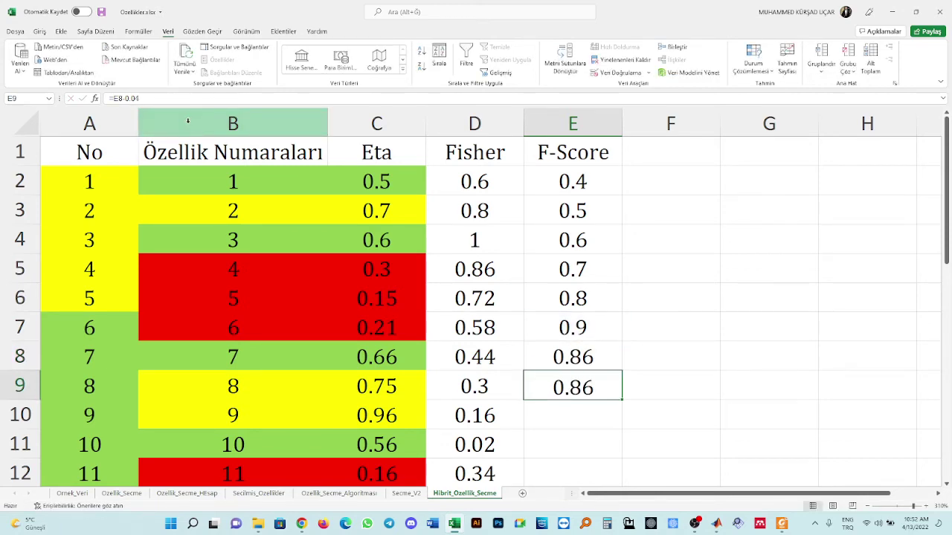
Fill the E9 formula down to E26, save the workbook and clear the Eta average in C27
double_click(621, 400)
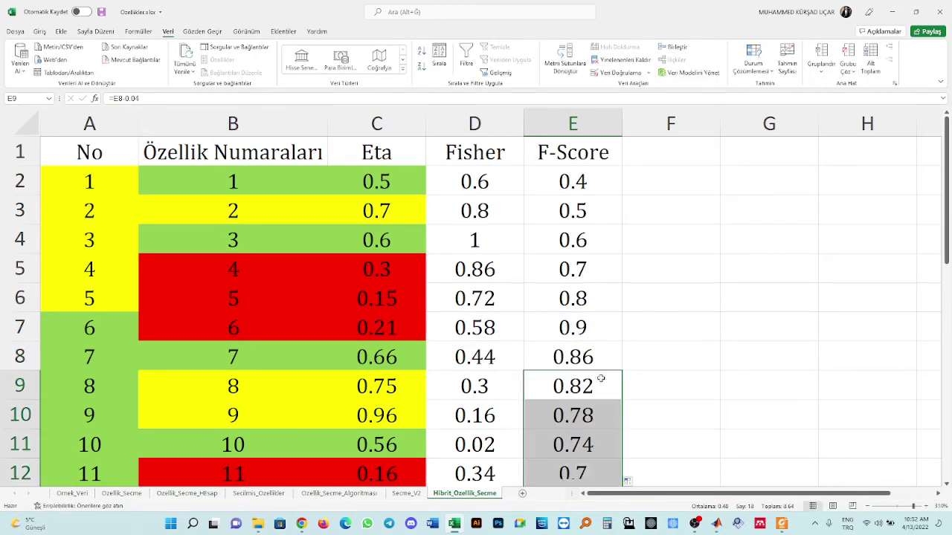
scroll(587, 357, down, 4)
scroll(580, 349, down, 4)
scroll(580, 349, up, 2)
click(591, 340)
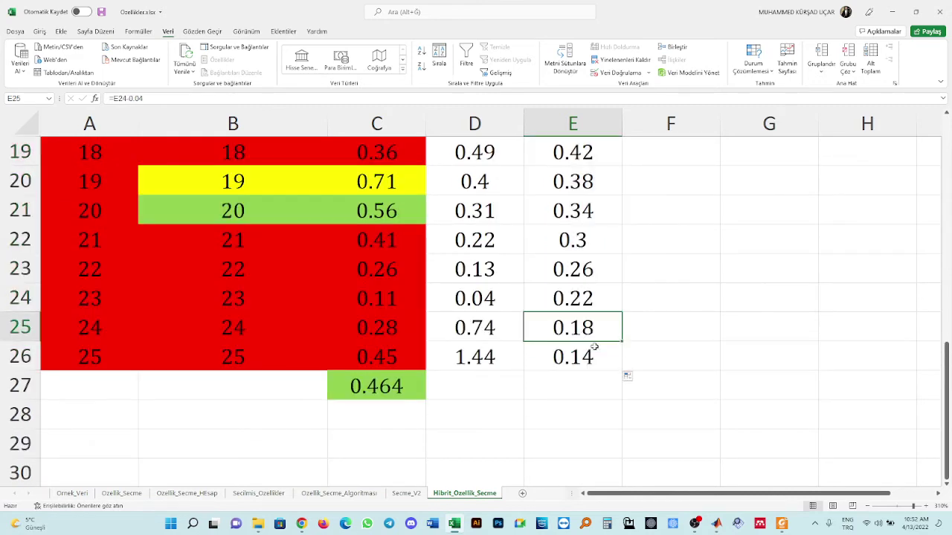
key(ctrl+s)
scroll(532, 325, up, 6)
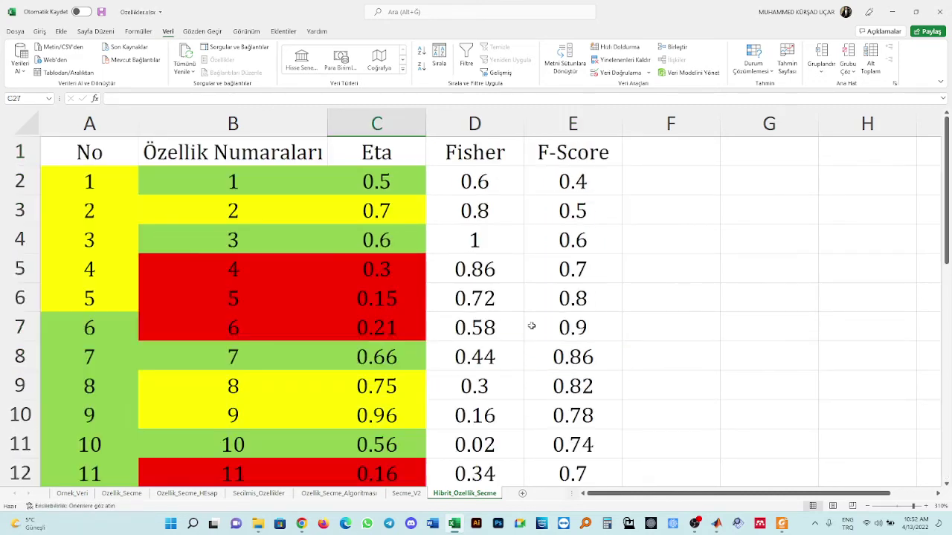
Add the column heading Hibrit in F1
click(674, 168)
key(Up)
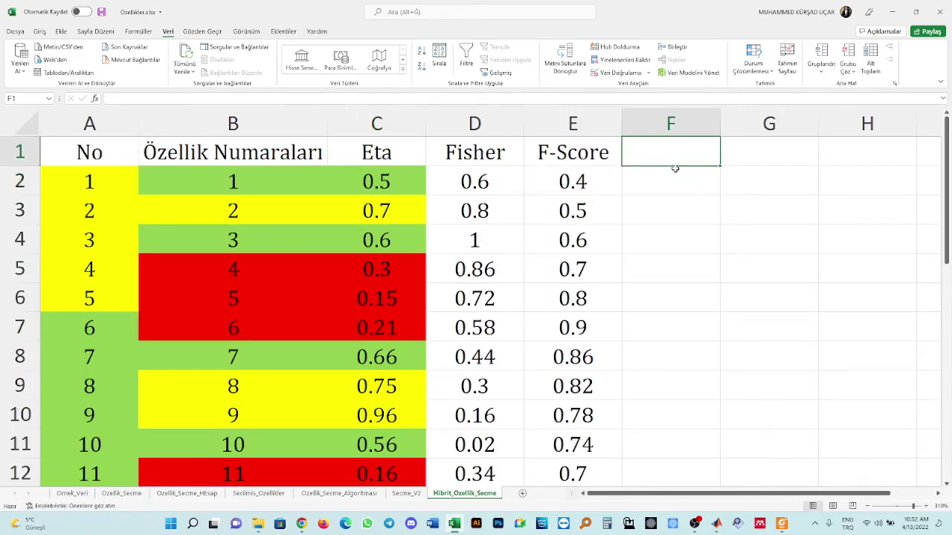
text(Hibrit)
key(Tab)
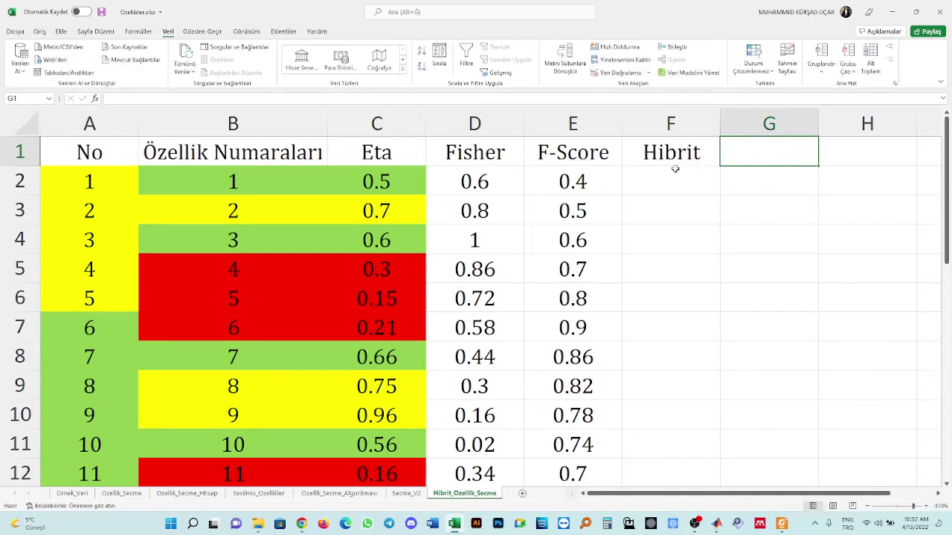
Insert the ORTALAMA function in F2 to average the Eta, Fisher and F-Score values in C2:E2
drag(438, 182, 535, 186)
click(569, 181)
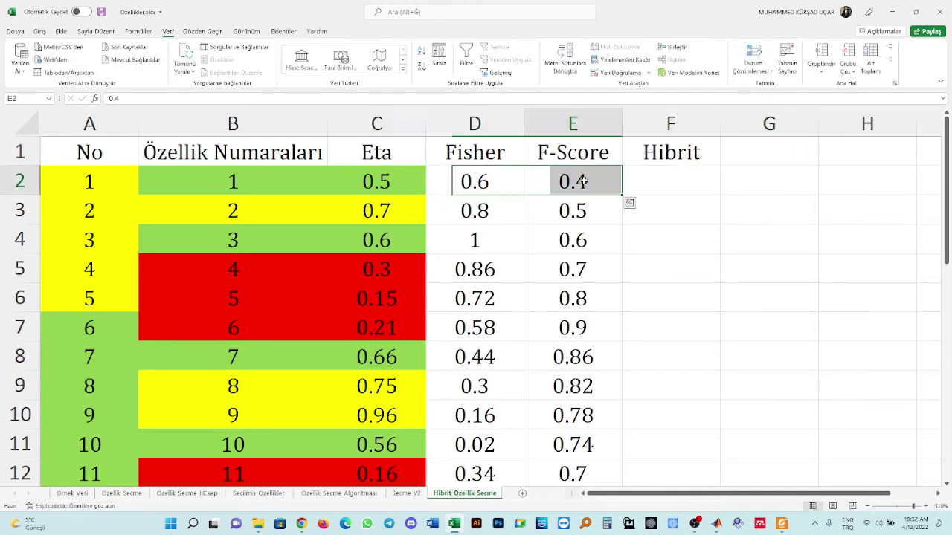
key(Right)
click(96, 98)
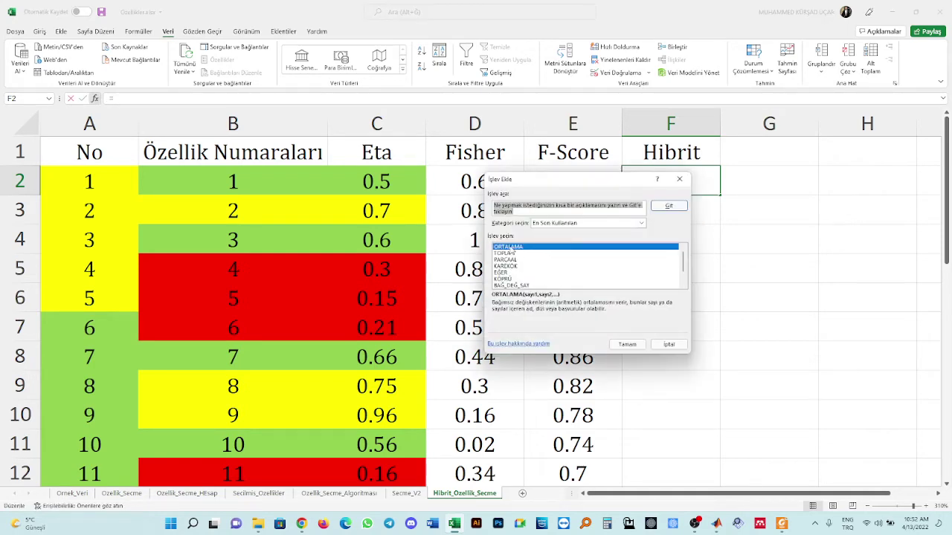
click(627, 344)
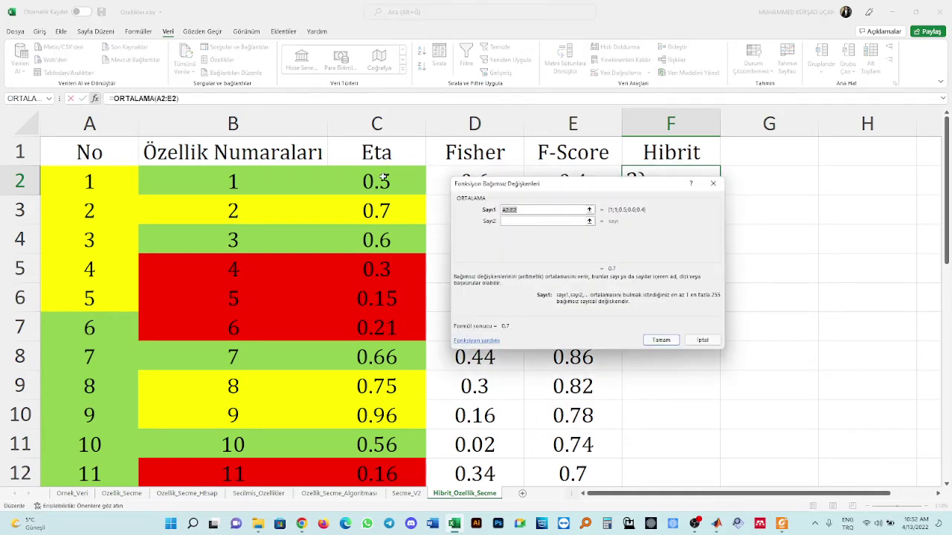
drag(380, 179, 543, 182)
key(Return)
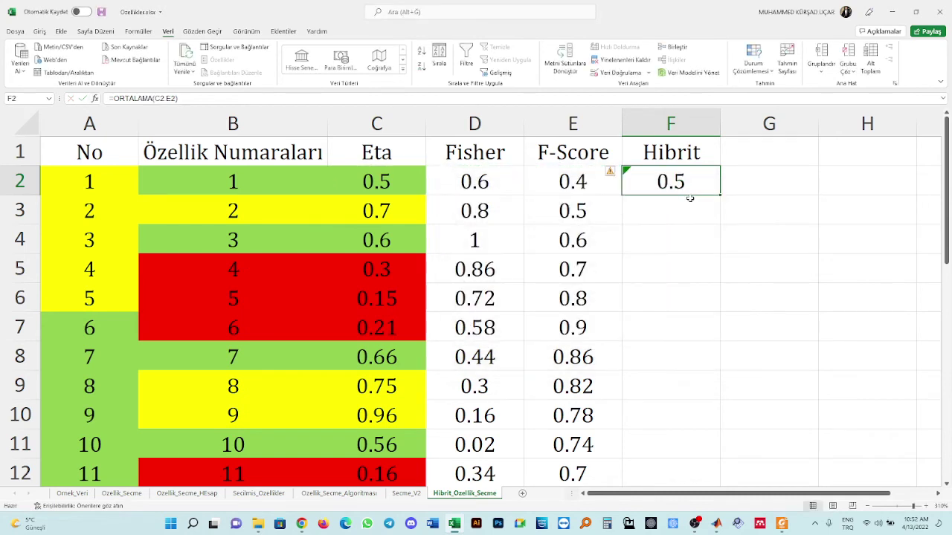
Fill the F2 average formula down the Hibrit column to F26
click(721, 197)
click(713, 192)
double_click(719, 195)
drag(368, 181, 345, 216)
click(229, 159)
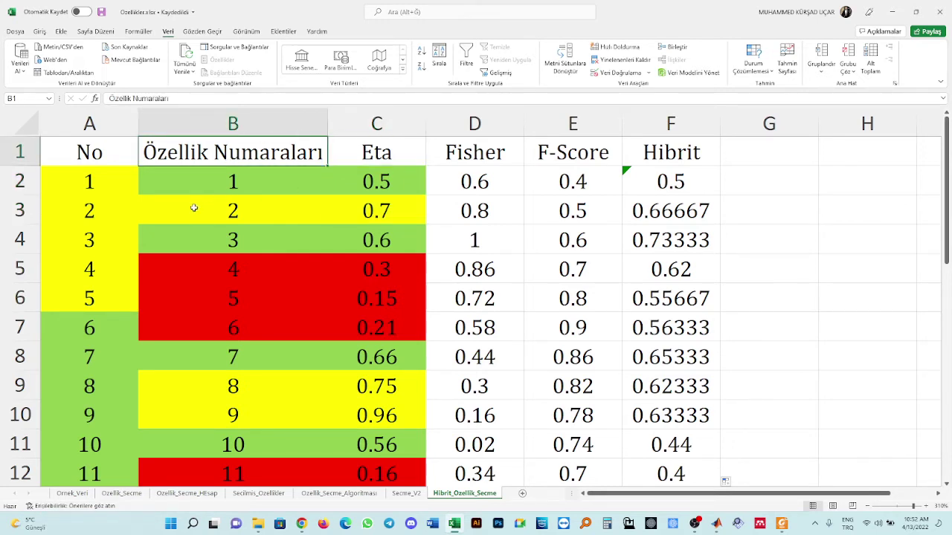
drag(190, 209, 342, 209)
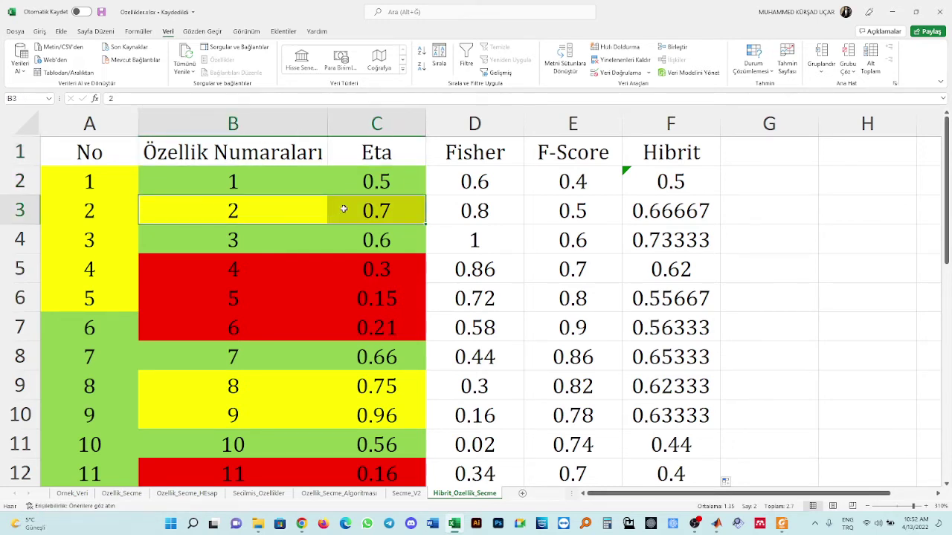
Copy the Hibrit results in F2:F26 and paste them over themselves as values only
click(689, 189)
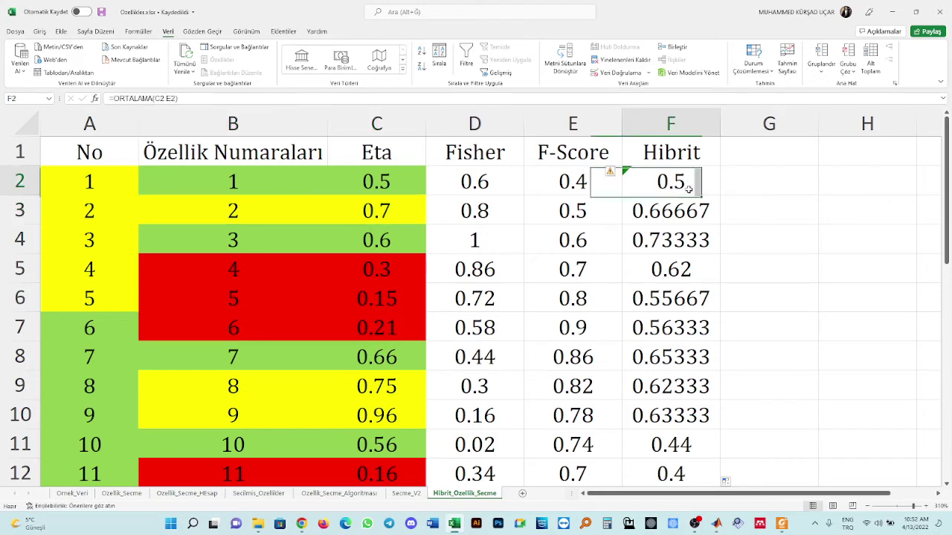
scroll(686, 195, down, 8)
scroll(681, 206, up, 1)
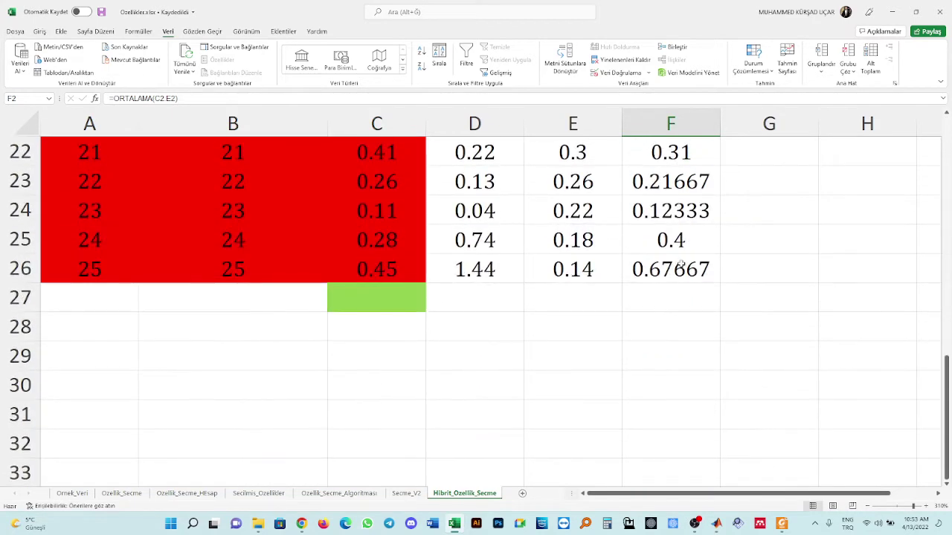
shift+click(680, 264)
right_click(680, 263)
click(708, 246)
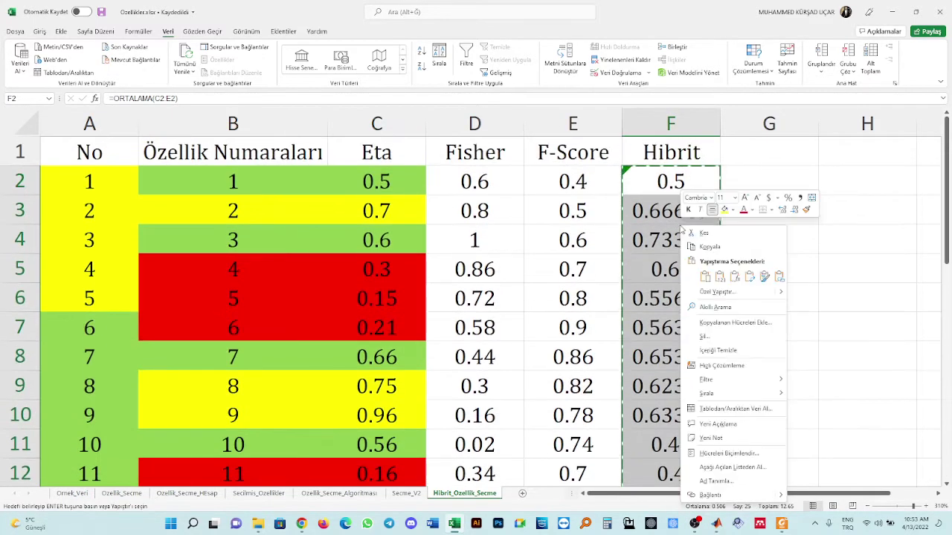
click(719, 276)
click(671, 216)
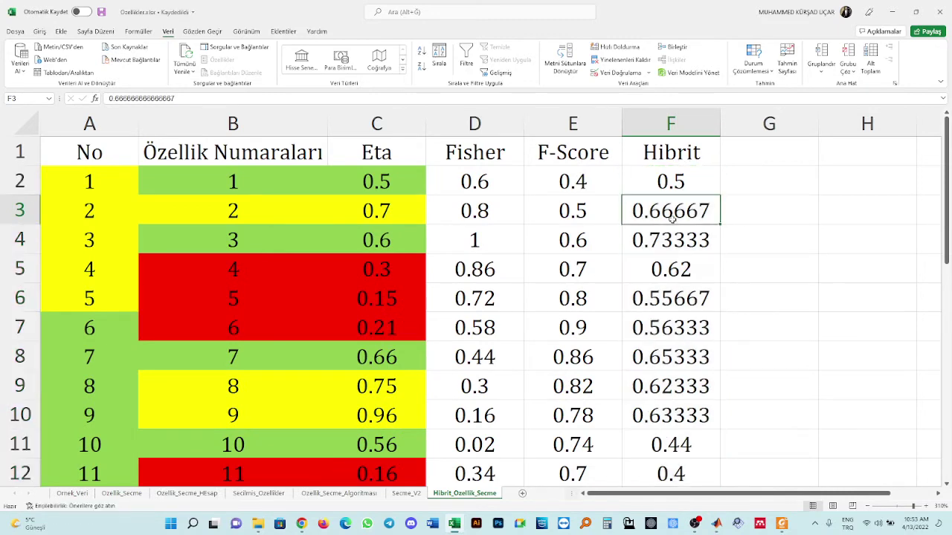
Try to sort columns B to F by Hibrit from smallest to largest, and undo the sort
click(266, 185)
scroll(595, 345, down, 6)
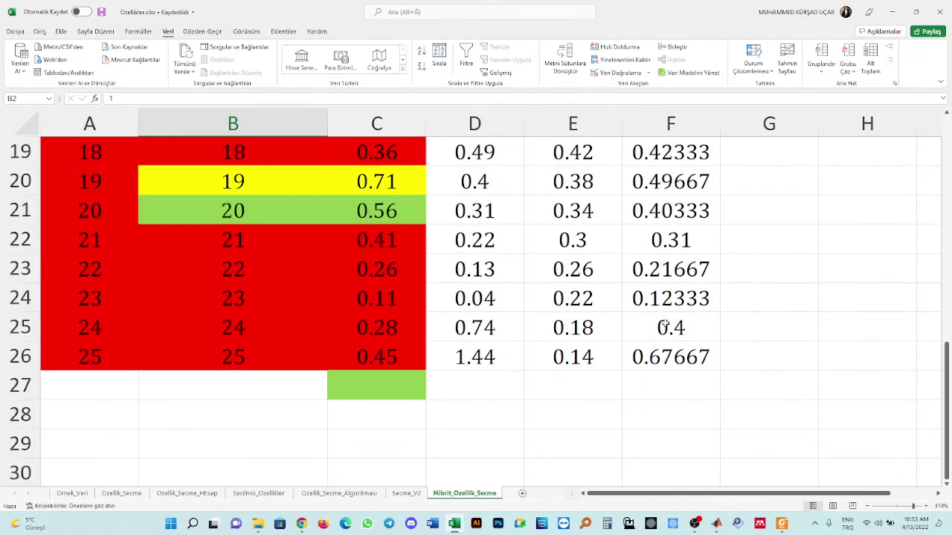
drag(670, 124, 233, 123)
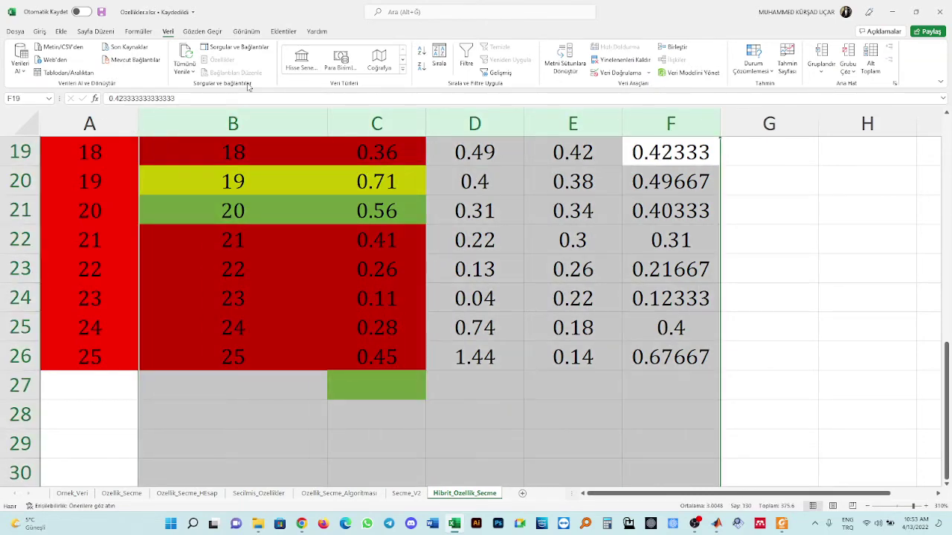
click(446, 59)
click(512, 252)
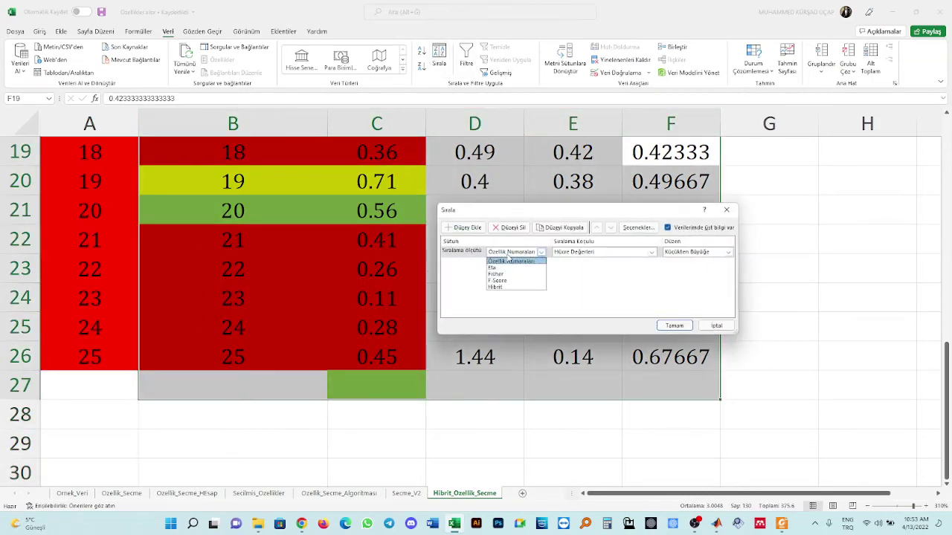
click(506, 286)
click(673, 325)
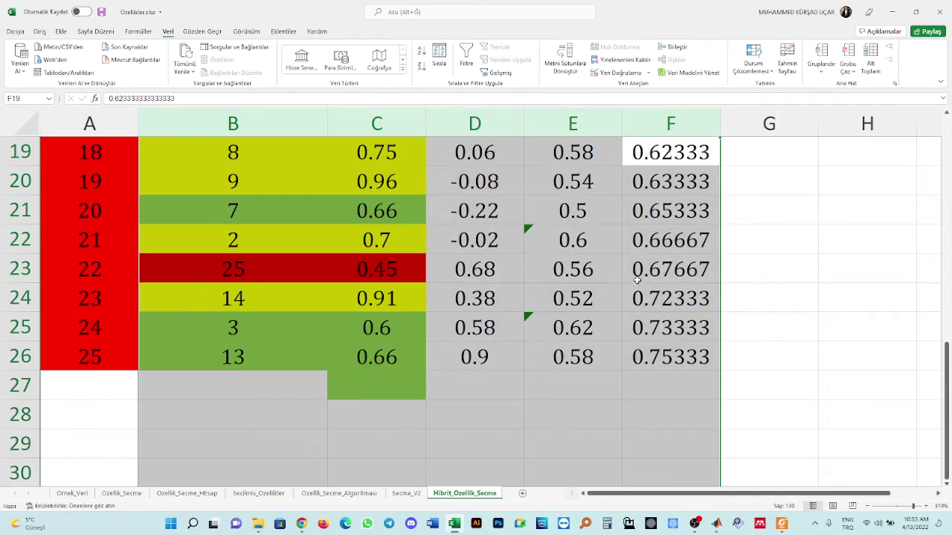
click(641, 281)
scroll(641, 281, up, 6)
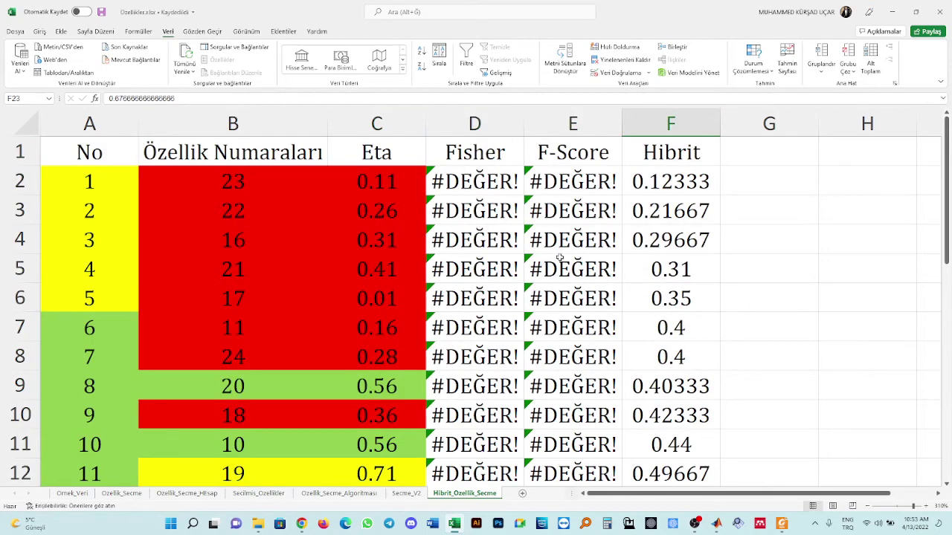
key(ctrl+z)
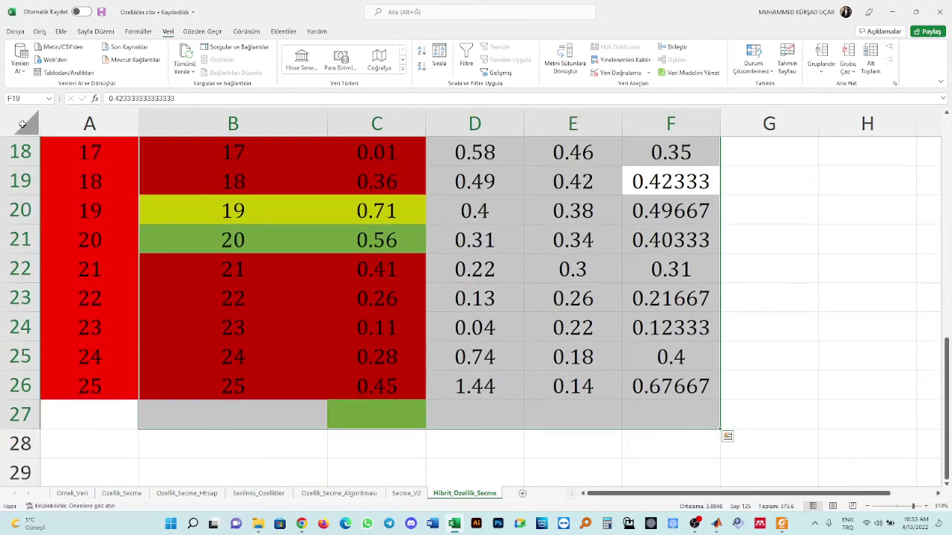
Copy the entire sheet and paste it over itself as values to remove the remaining formulas
click(26, 123)
key(ctrl+c)
right_click(68, 158)
click(100, 206)
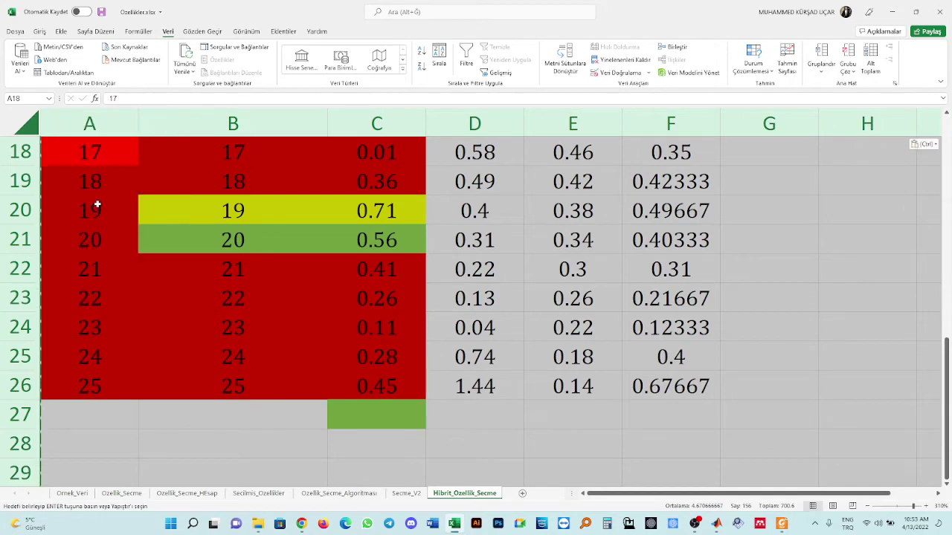
Sort columns B to F by Hibrit cell values from smallest to largest
drag(685, 121, 293, 121)
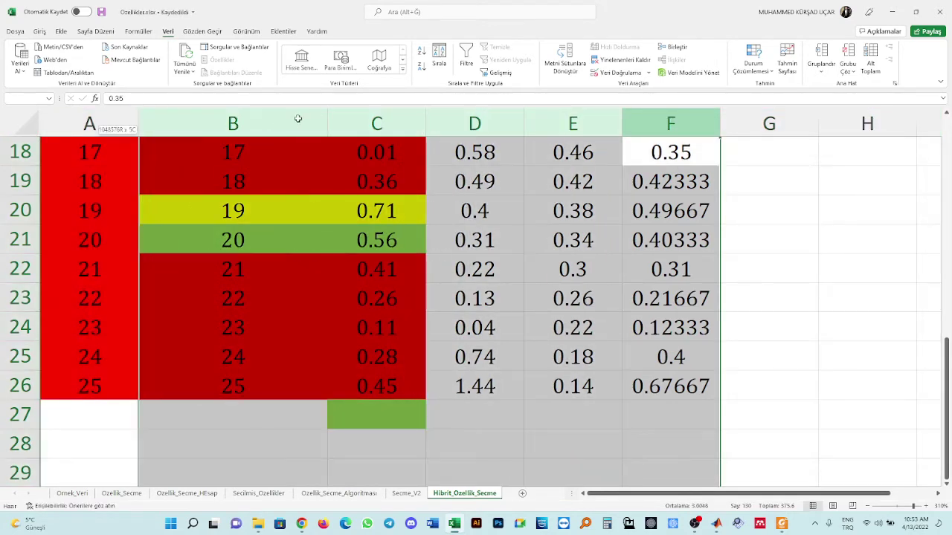
scroll(433, 202, up, 6)
click(438, 59)
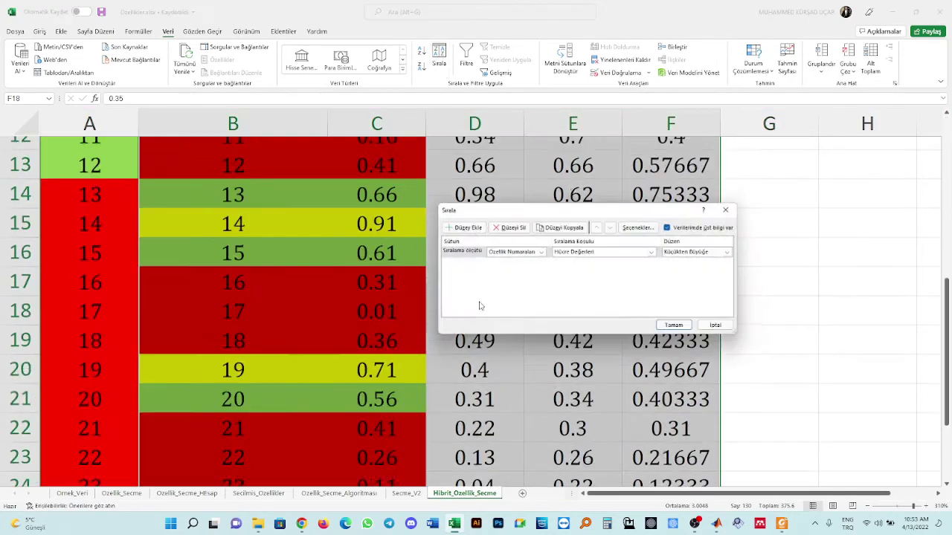
click(541, 252)
click(516, 287)
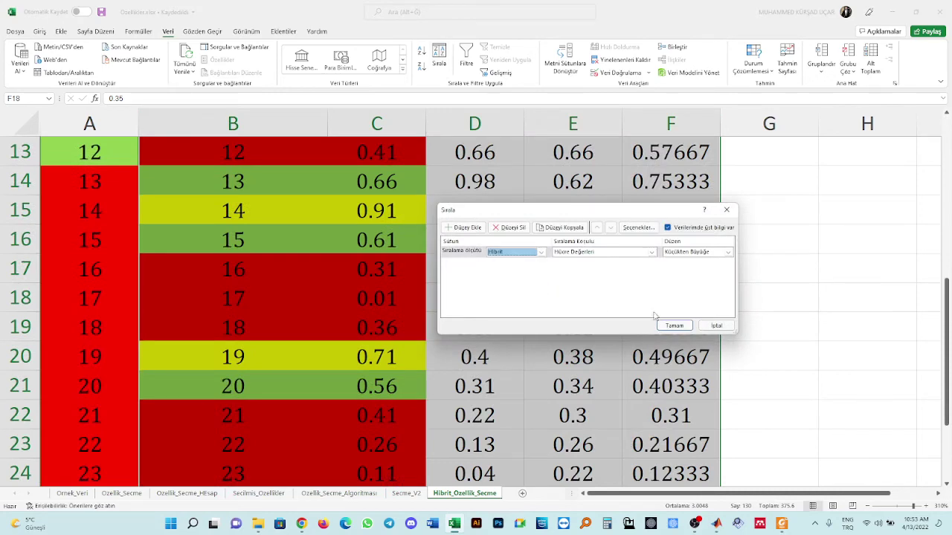
click(673, 326)
click(573, 269)
scroll(577, 255, up, 4)
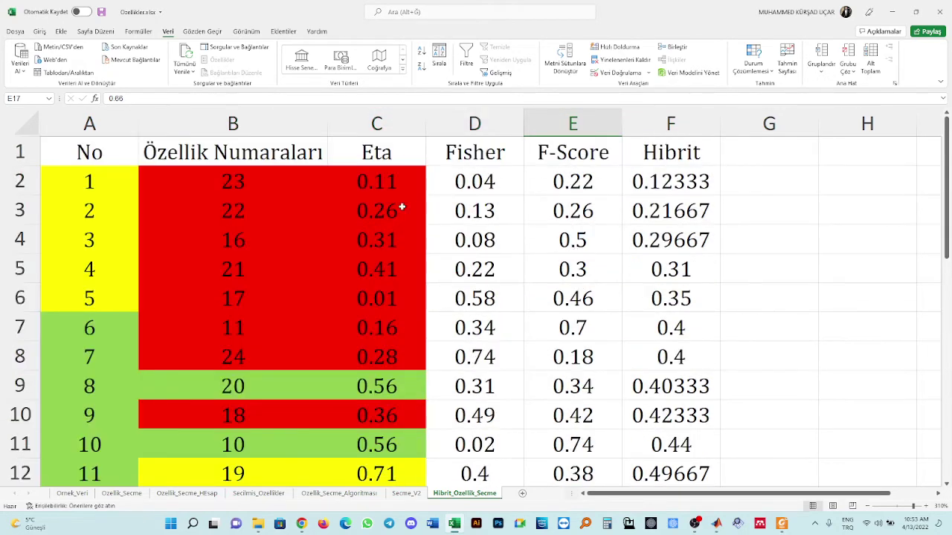
Sort columns B to F by Hibrit cell values from largest to smallest
drag(672, 121, 223, 119)
click(438, 59)
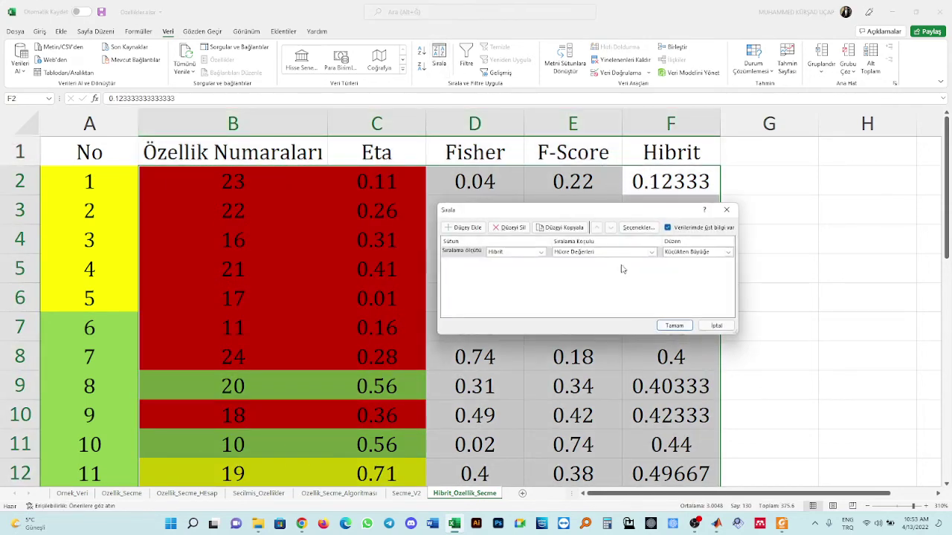
click(675, 252)
click(684, 267)
click(673, 325)
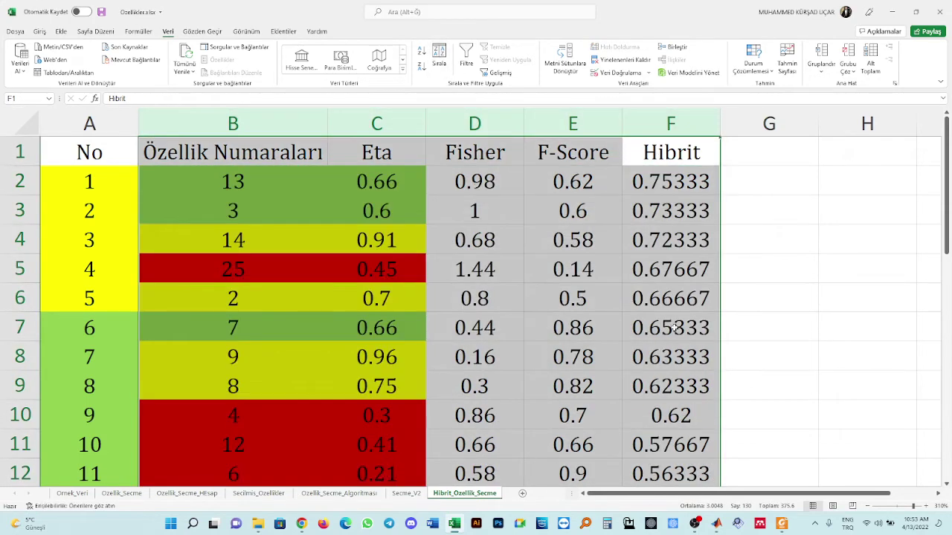
click(559, 298)
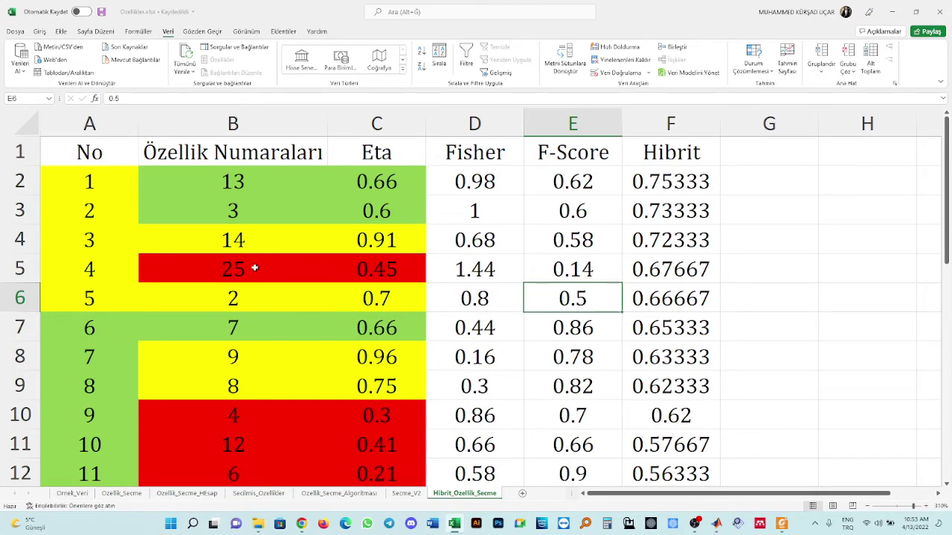
drag(260, 269, 371, 272)
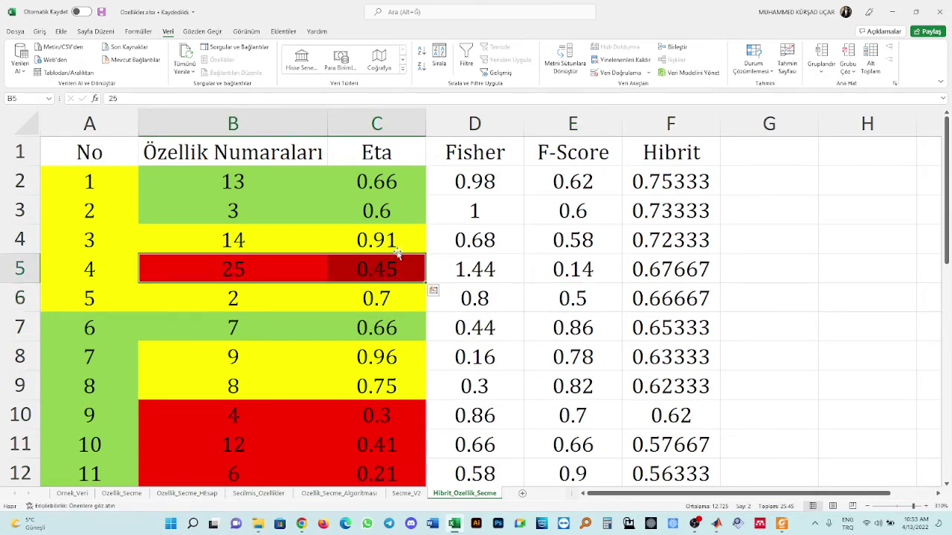
click(388, 273)
click(659, 269)
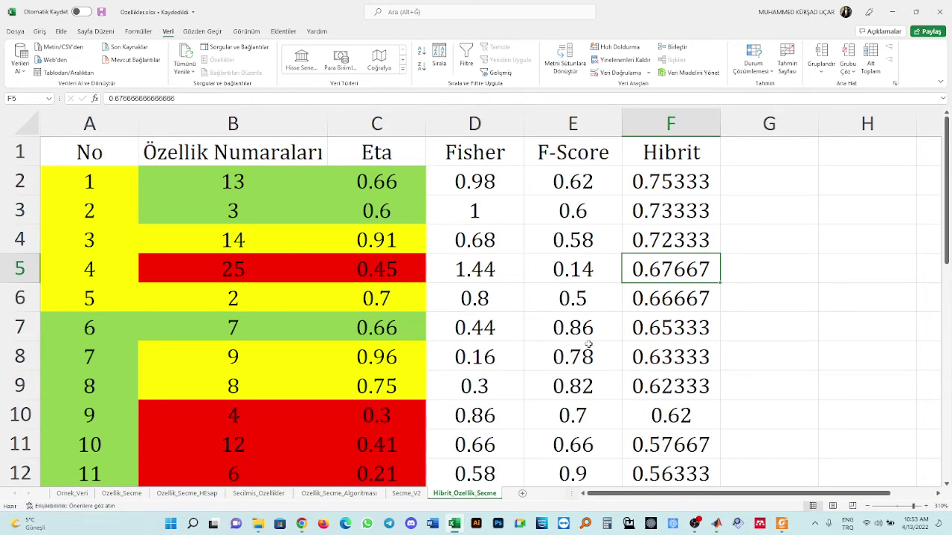
Format the Hibrit column's cells with the Number category and two decimal places
click(666, 142)
key(ctrl+shift+Down)
right_click(670, 127)
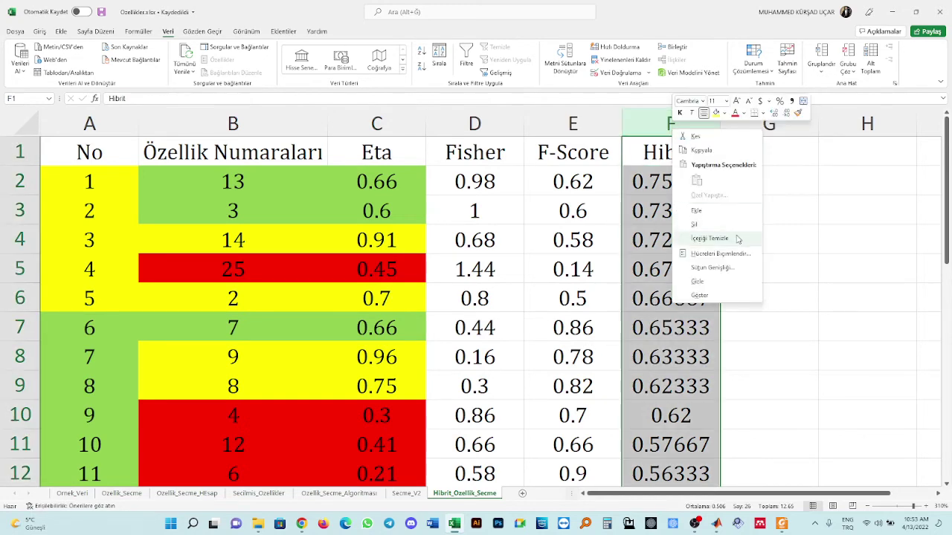
click(717, 253)
click(624, 154)
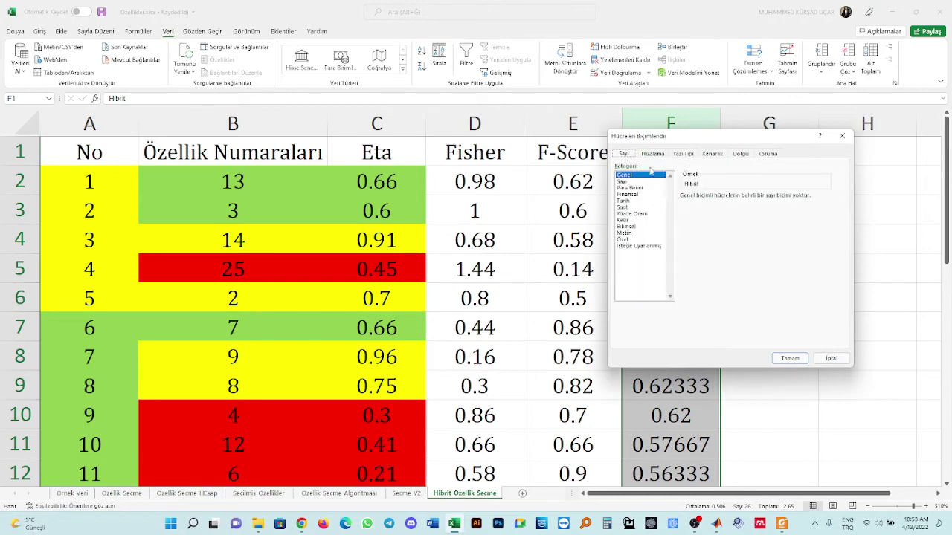
click(640, 184)
click(788, 358)
click(725, 268)
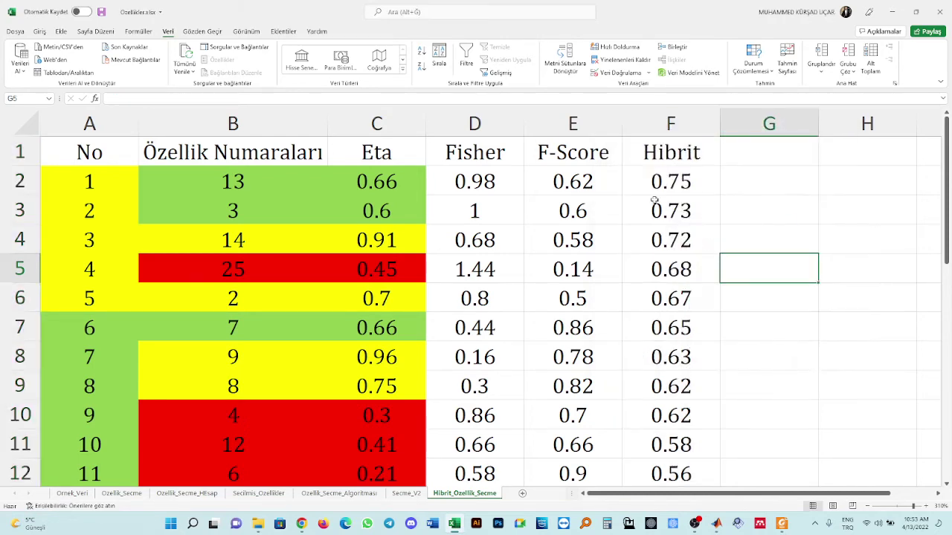
Examine the top-ranked feature numbers and compare their Eta, Fisher, F-Score and Hibrit columns
click(488, 182)
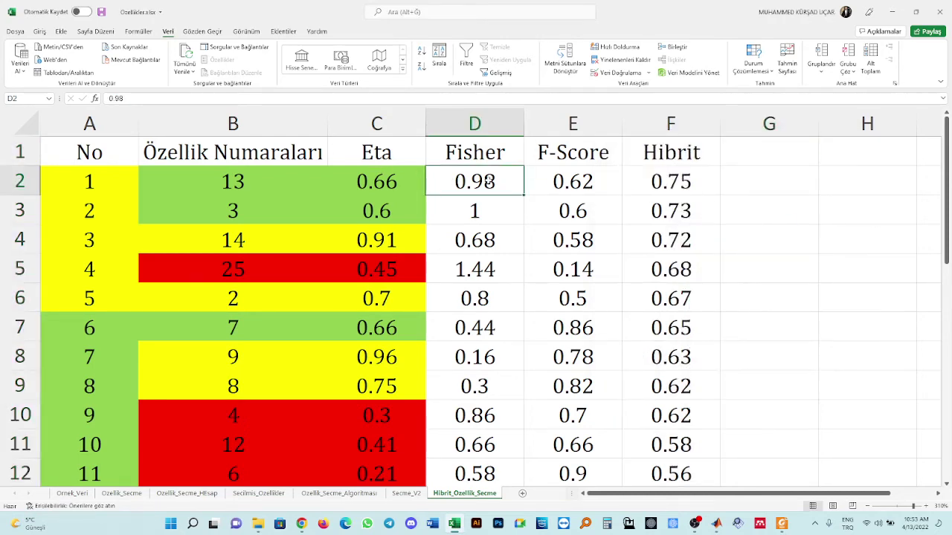
click(202, 185)
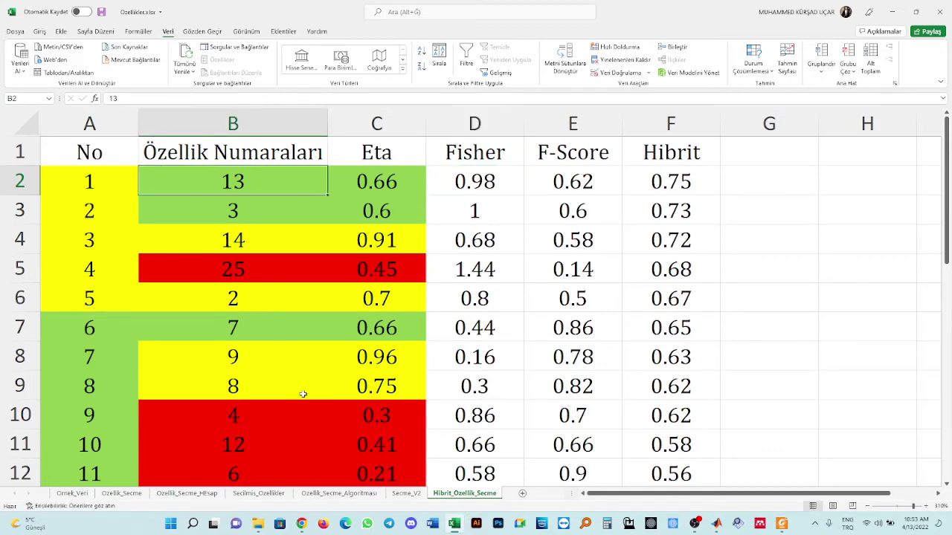
click(231, 360)
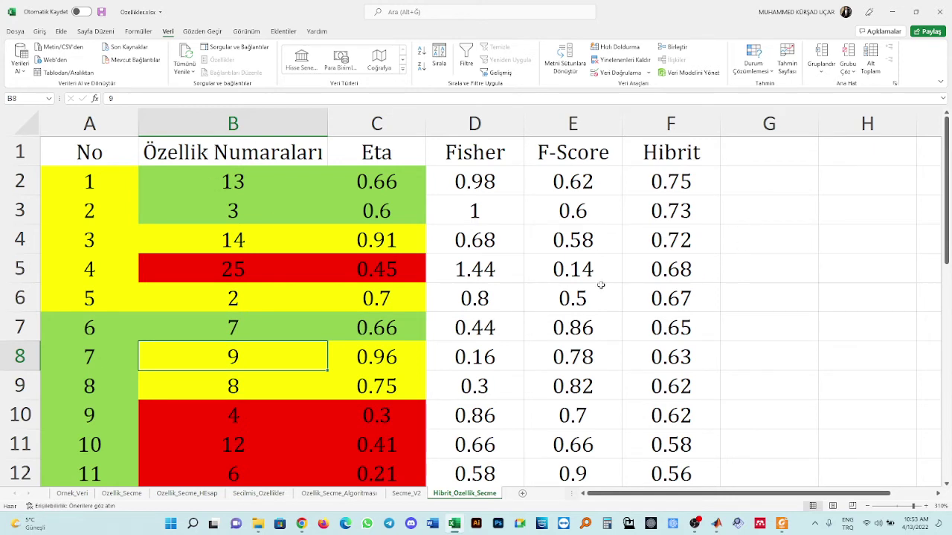
click(678, 361)
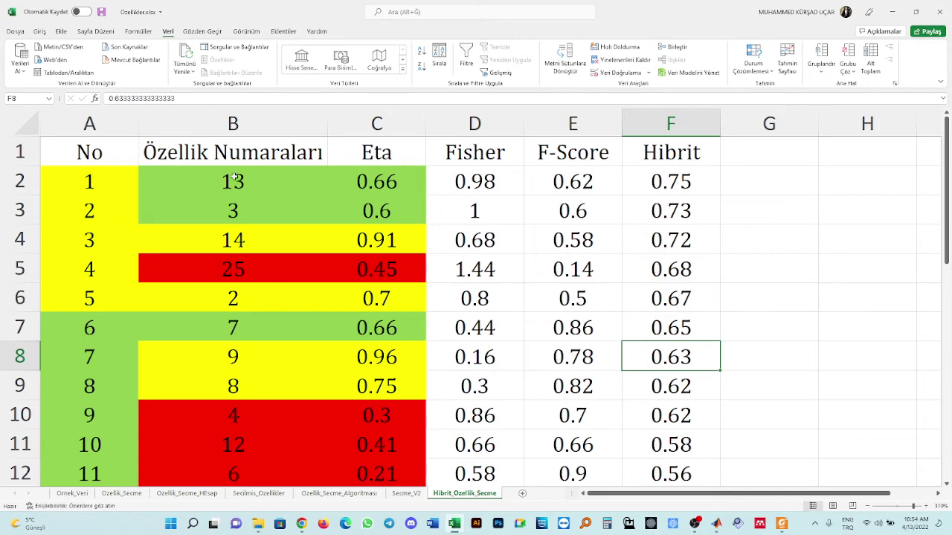
click(369, 123)
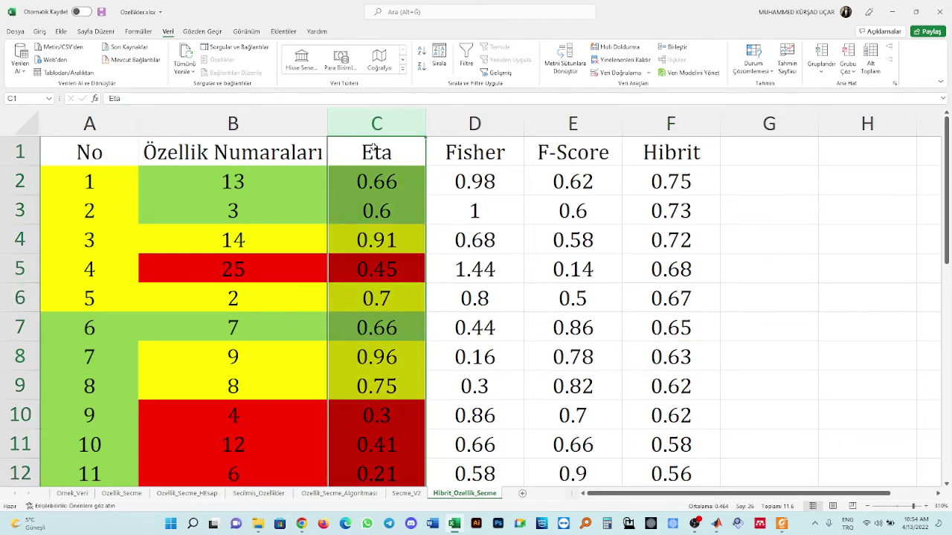
click(476, 123)
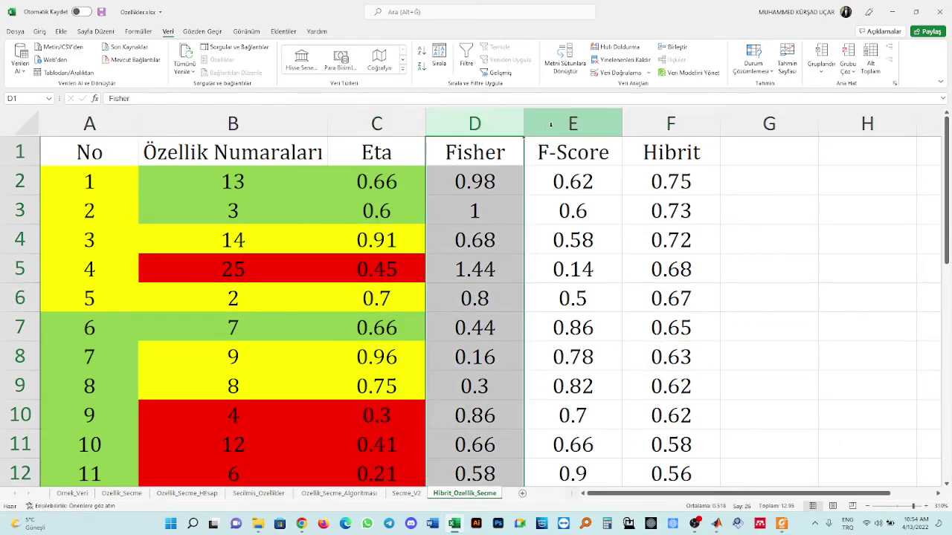
click(565, 123)
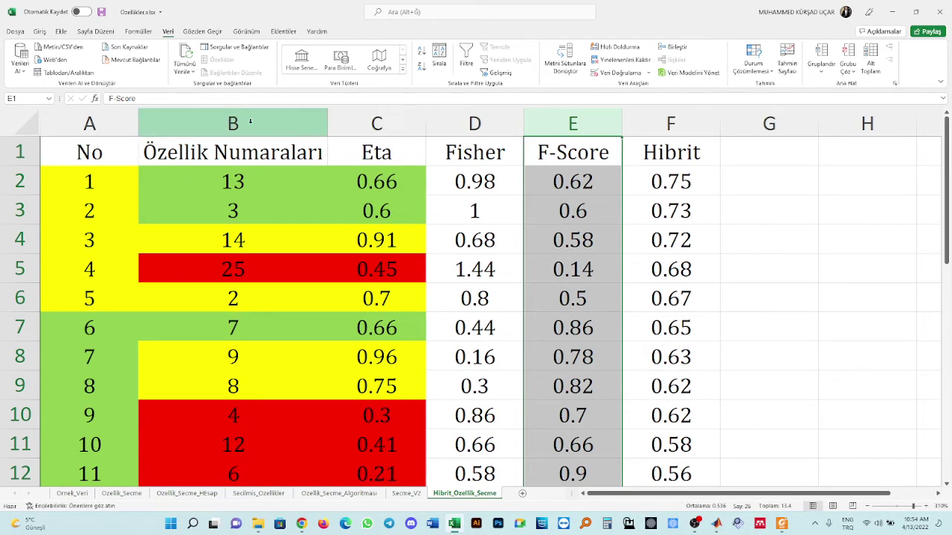
Calculate the average of the Eta values C2:C26 in cell C27 with the ORTALAMA function
click(481, 200)
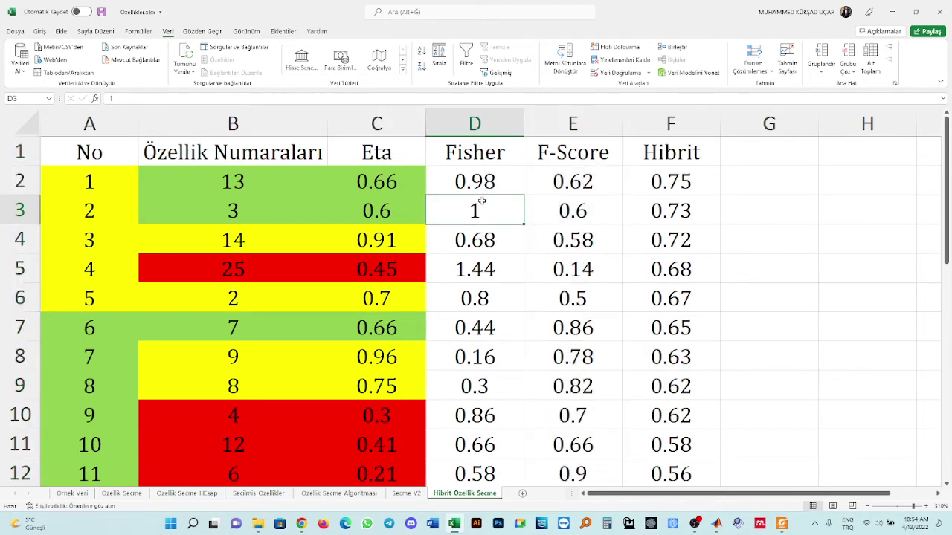
key(ctrl+Down)
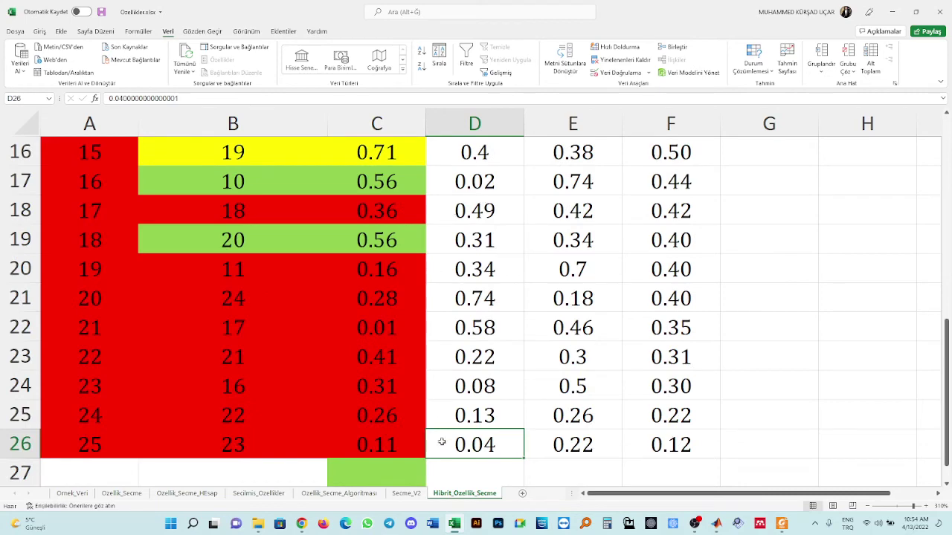
click(456, 471)
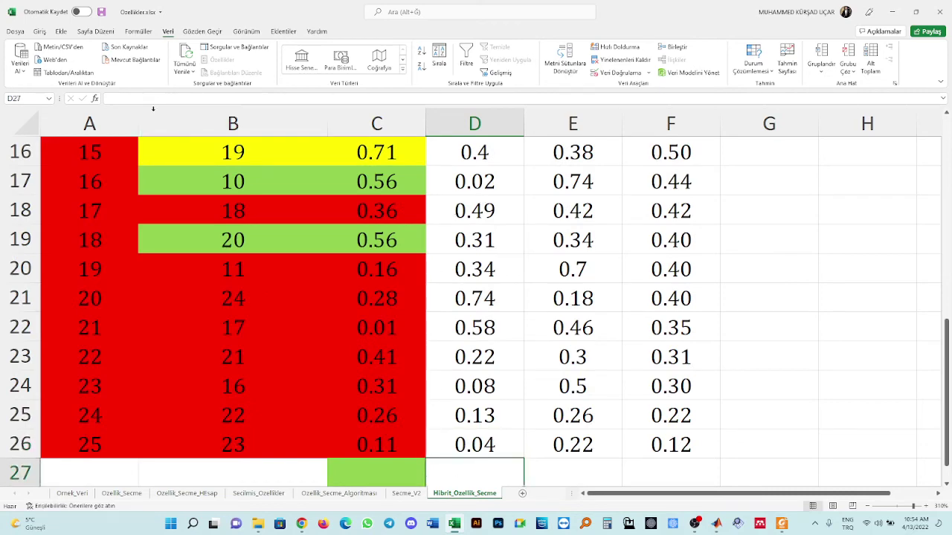
click(387, 463)
click(95, 98)
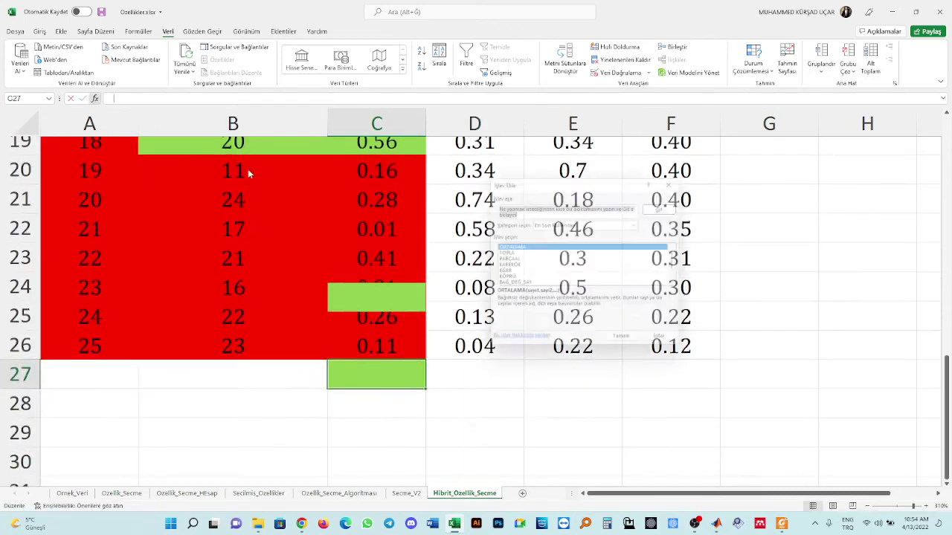
click(627, 344)
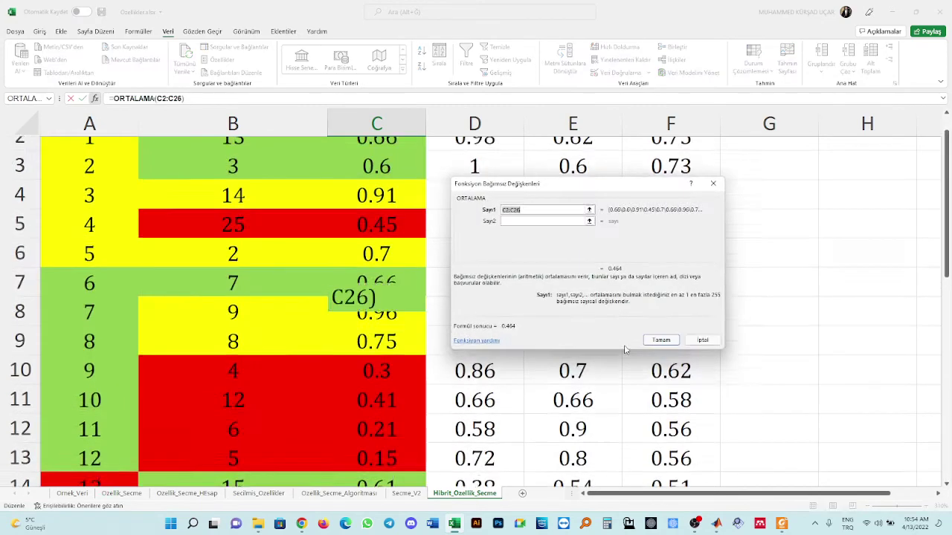
key(Return)
Copy the average formula from C27 into D27, E27 and F27, and save the workbook
key(ctrl+c)
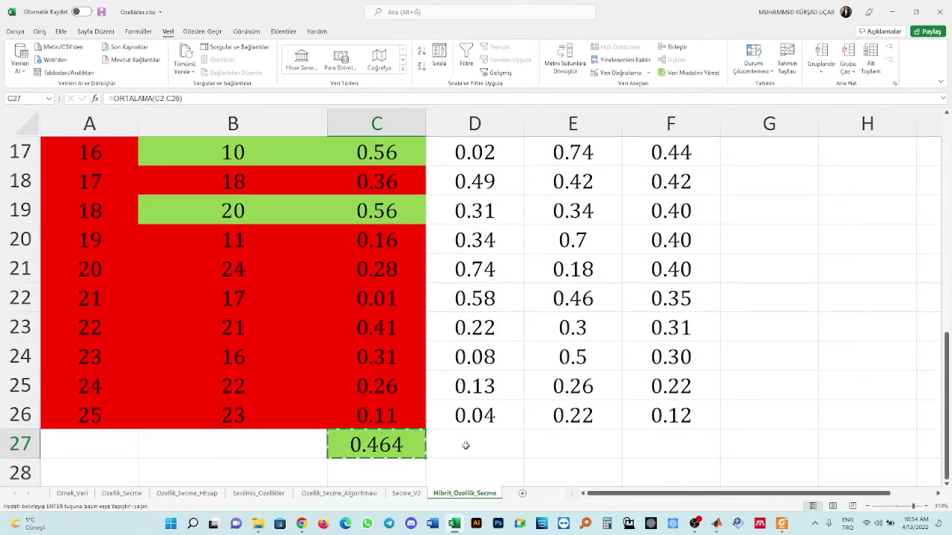
key(Right)
key(ctrl+v)
key(Right)
key(ctrl+v)
key(Right)
key(ctrl+v)
key(ctrl+s)
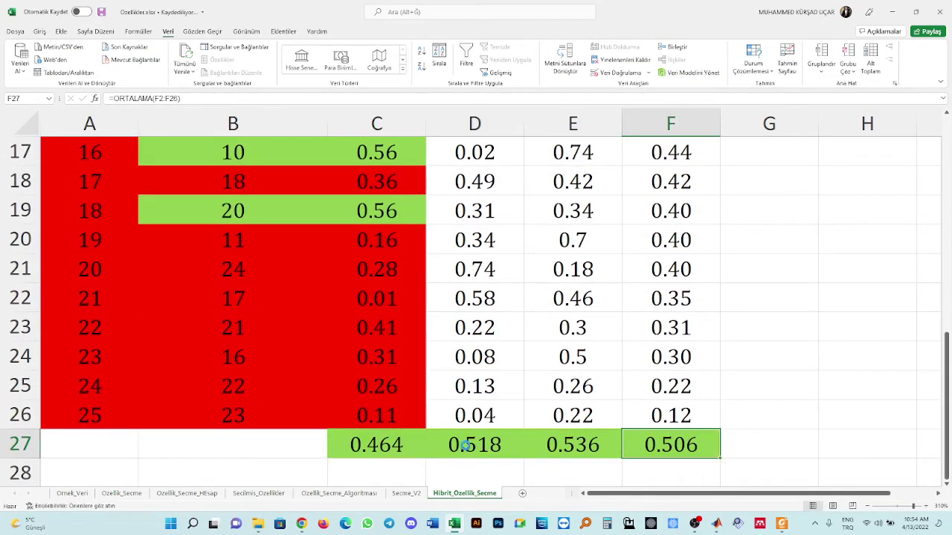
Review the column averages in row 27 against the individual scores in the rows above
click(468, 443)
click(482, 244)
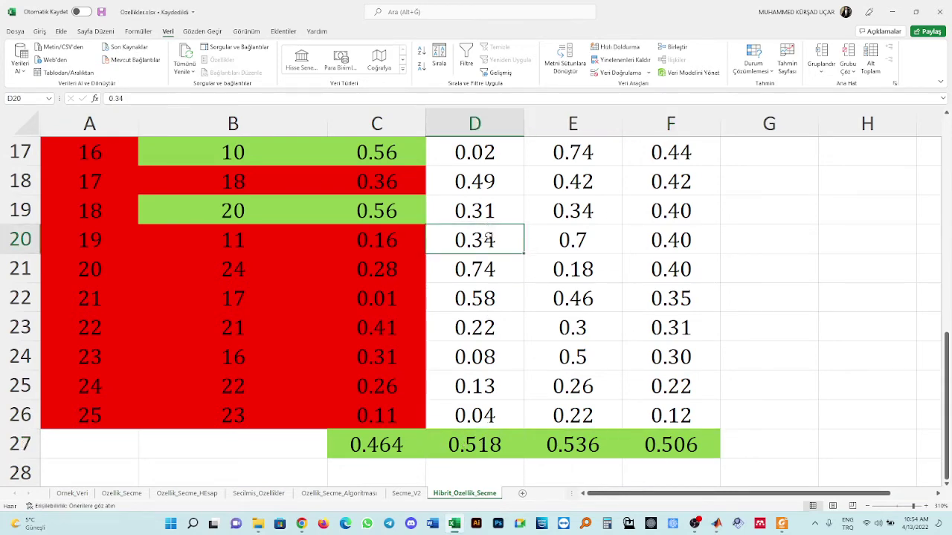
scroll(485, 252, up, 2)
scroll(502, 284, down, 2)
scroll(498, 398, up, 2)
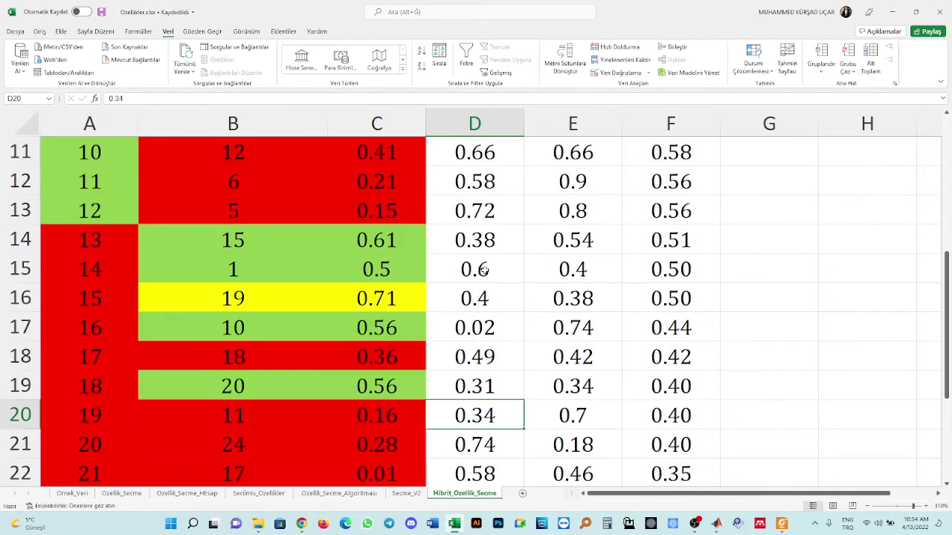
click(481, 241)
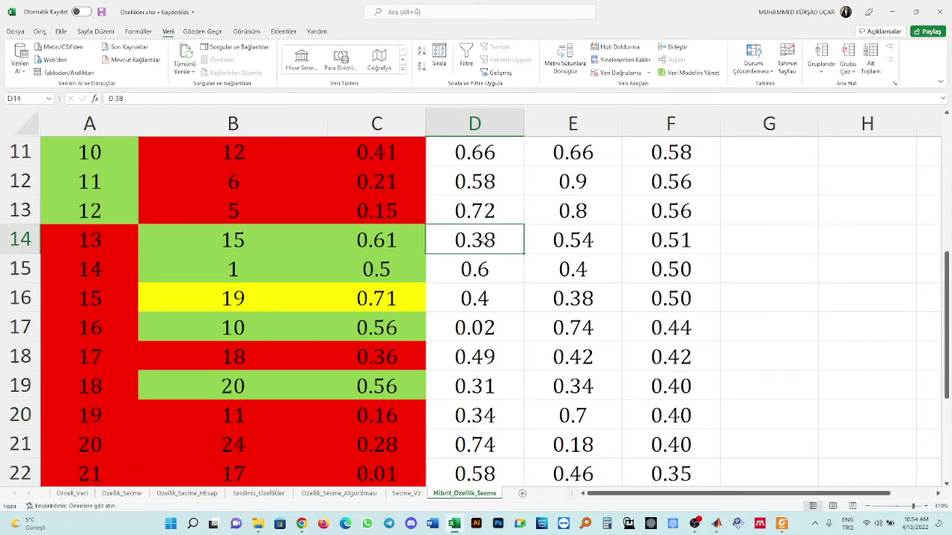
scroll(500, 301, up, 4)
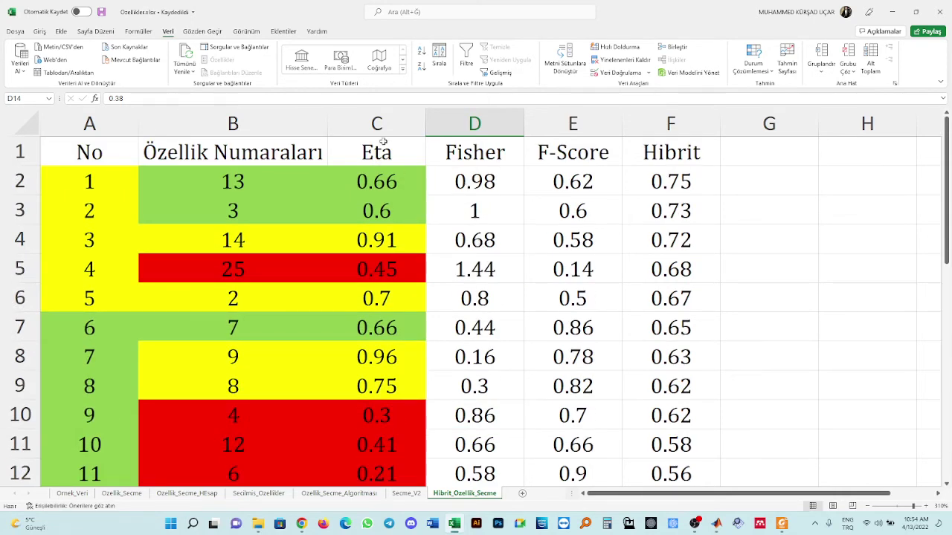
Sort the range B1:F26 by Eta cell values from largest to smallest, leaving out the averages row
click(309, 147)
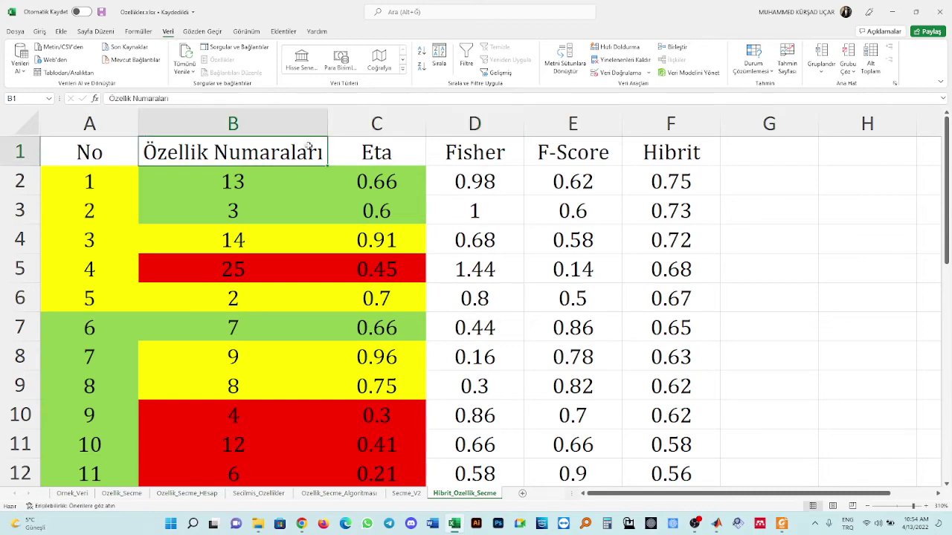
scroll(607, 304, down, 5)
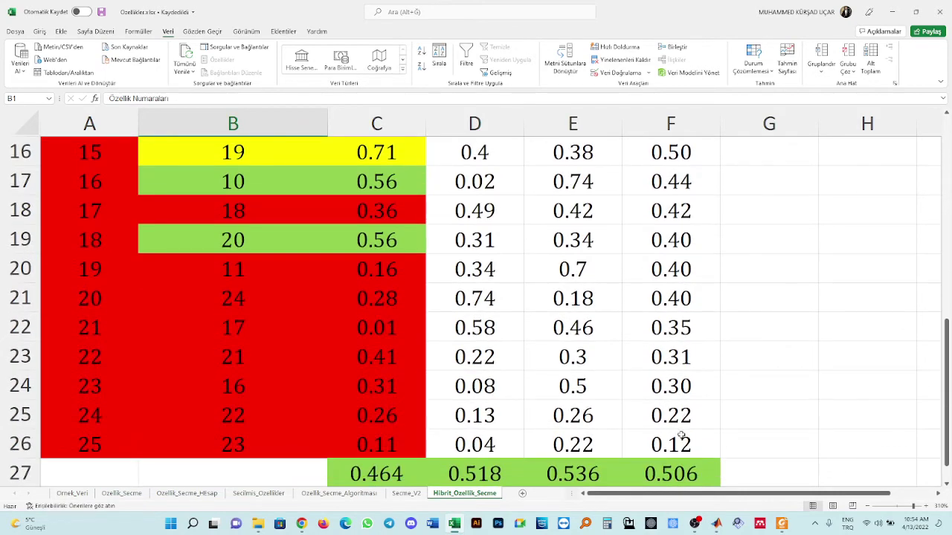
shift+click(681, 436)
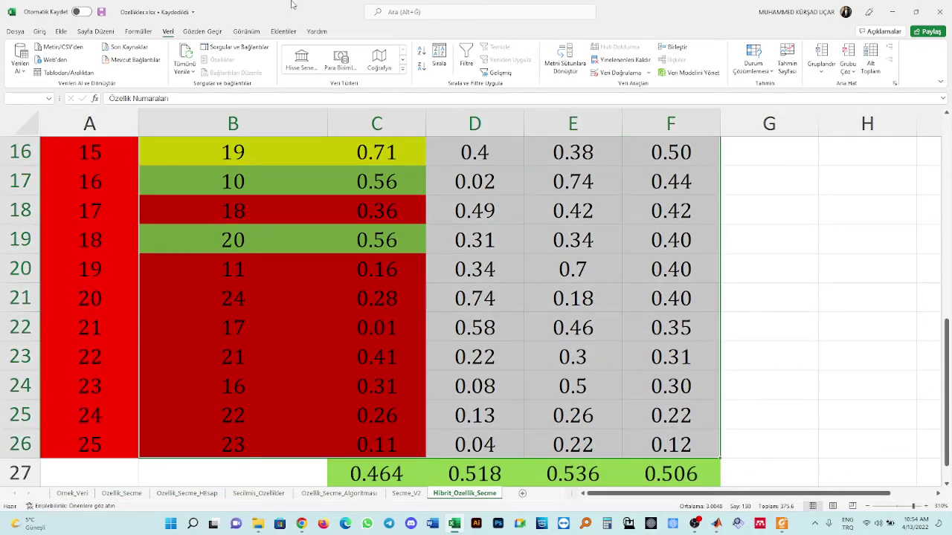
click(439, 57)
click(542, 252)
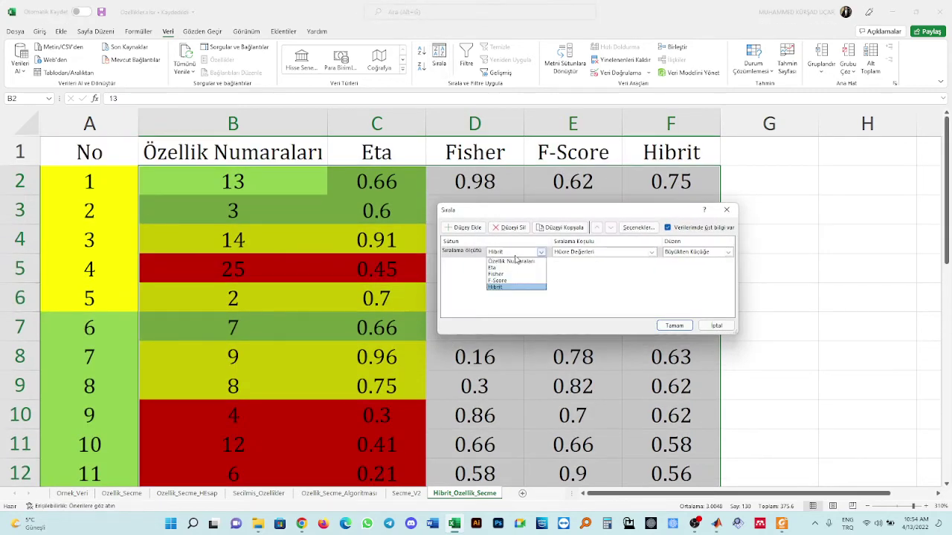
click(496, 274)
click(541, 252)
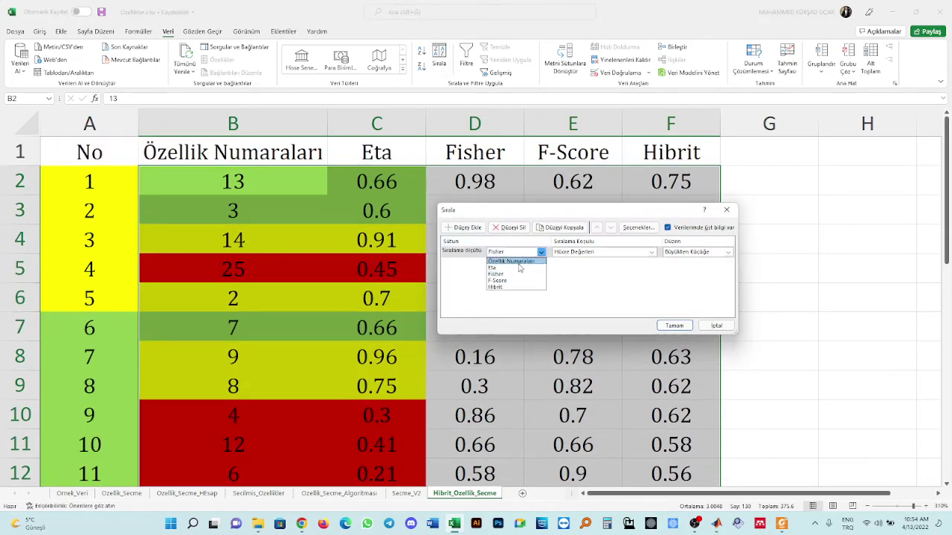
click(519, 264)
click(673, 325)
scroll(410, 213, down, 2)
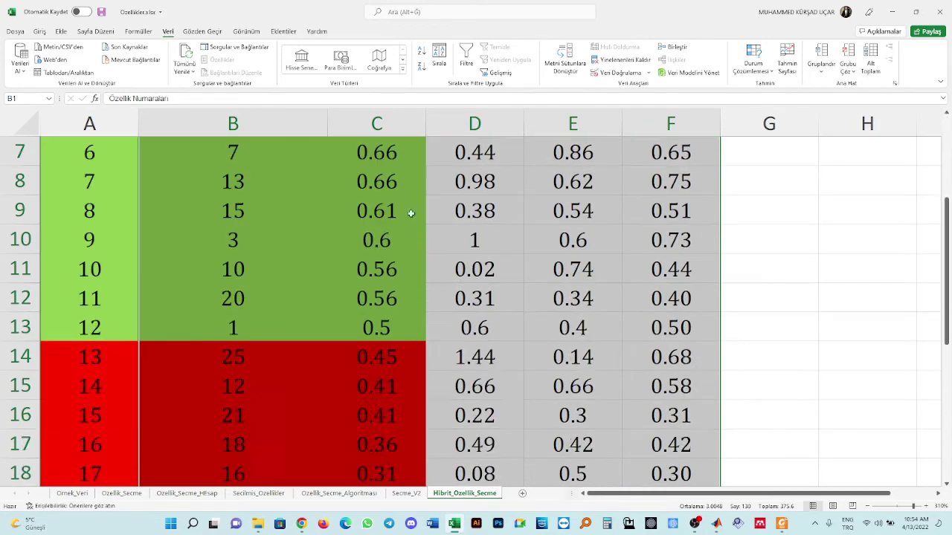
scroll(410, 214, down, 3)
scroll(409, 222, up, 5)
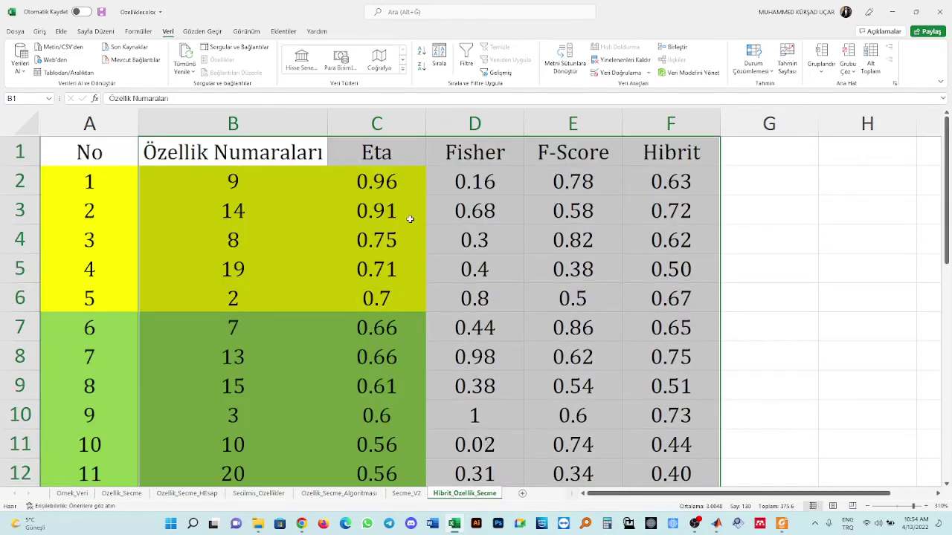
Sort the selected feature range by Fisher cell values from largest to smallest
click(438, 60)
click(541, 252)
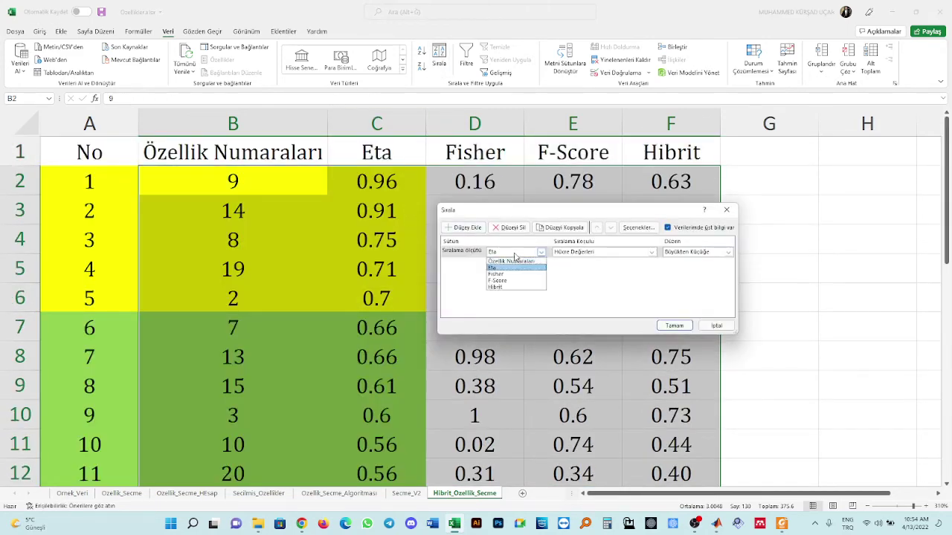
click(513, 274)
click(673, 326)
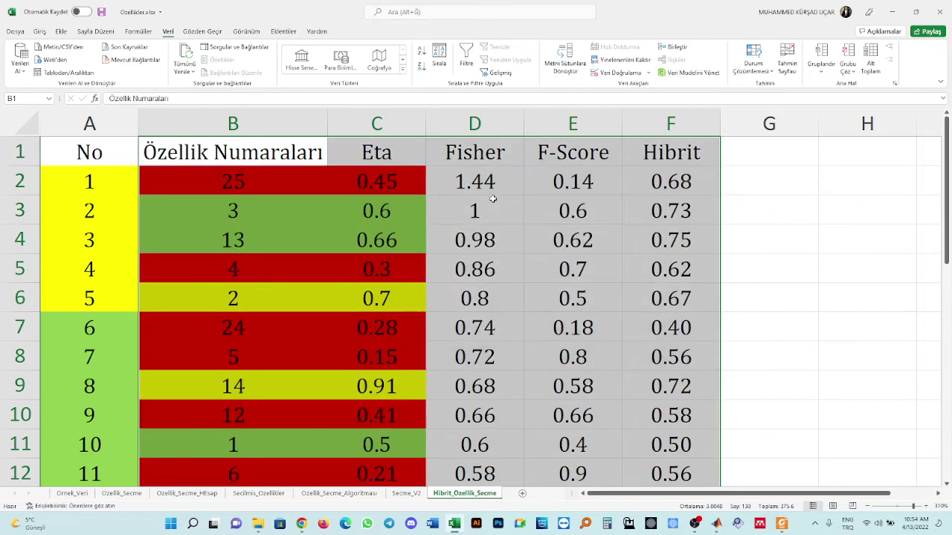
Set the Fisher score of feature 25 in D2 to 1
click(475, 182)
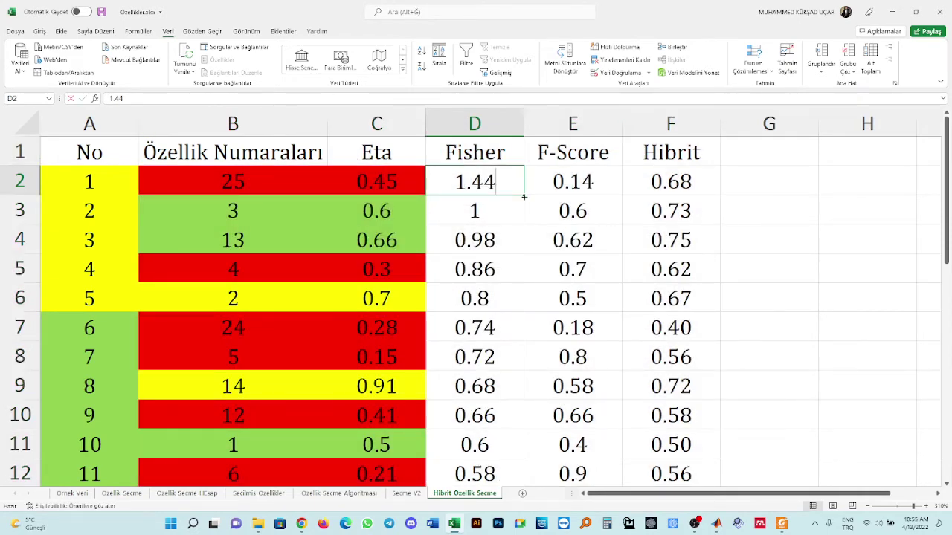
key(BackSpace)
key(BackSpace)
key(BackSpace)
key(Return)
Fill the above-average Fisher scores in D2:D13 with light green
click(481, 179)
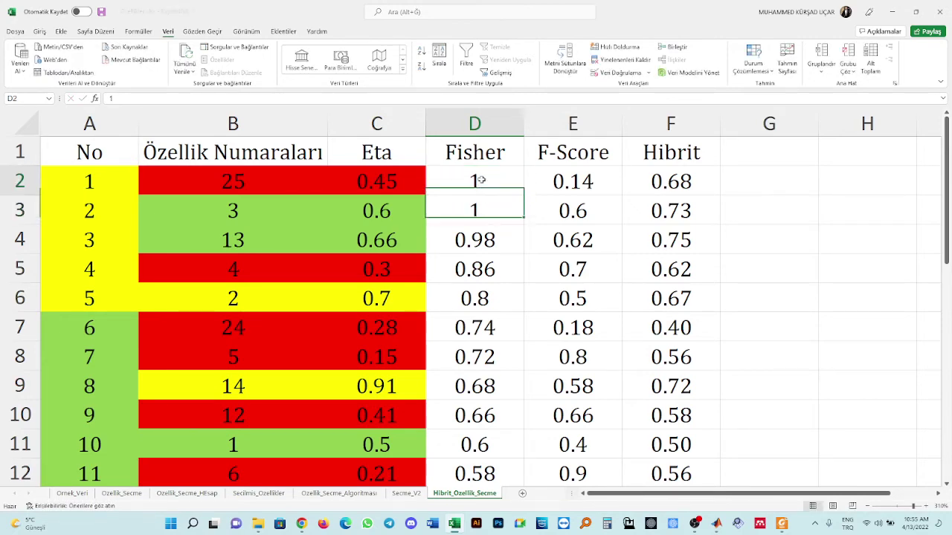
scroll(484, 242, down, 7)
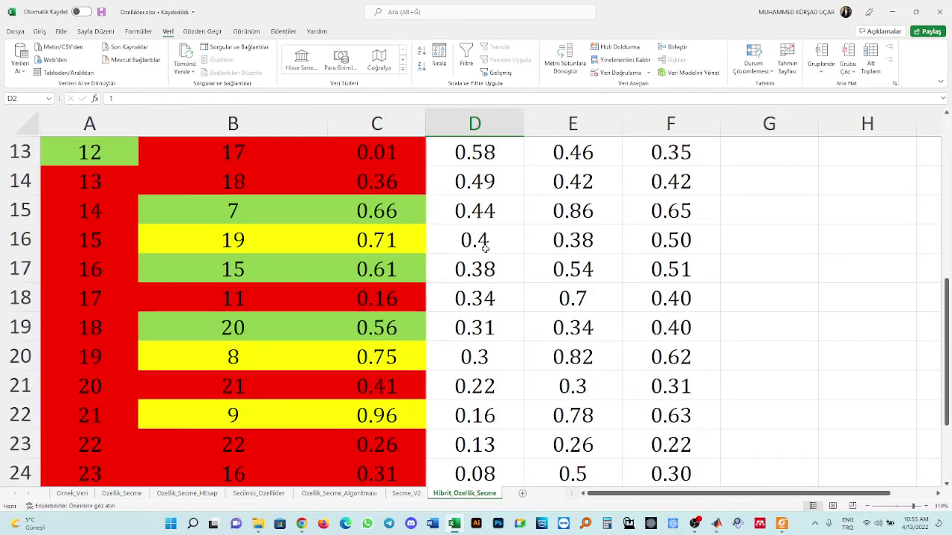
scroll(485, 247, up, 4)
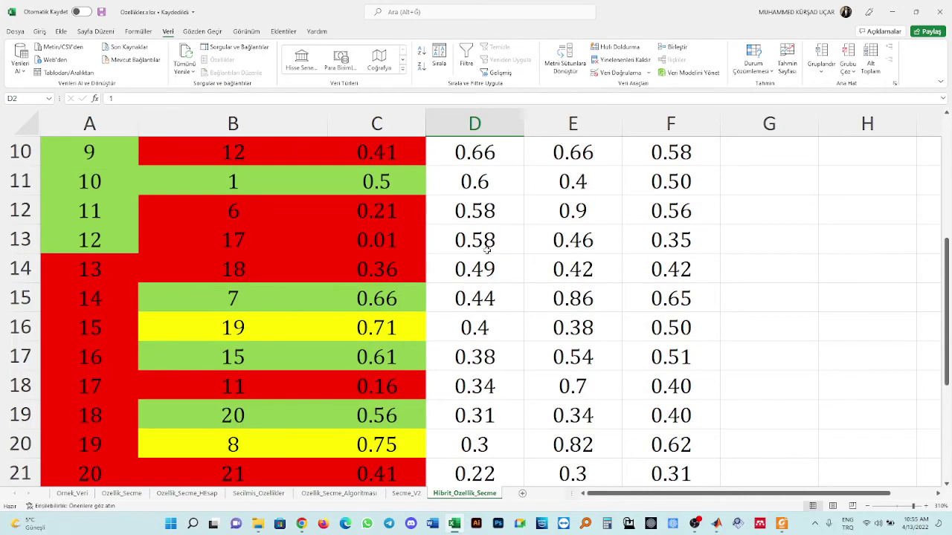
shift+click(485, 245)
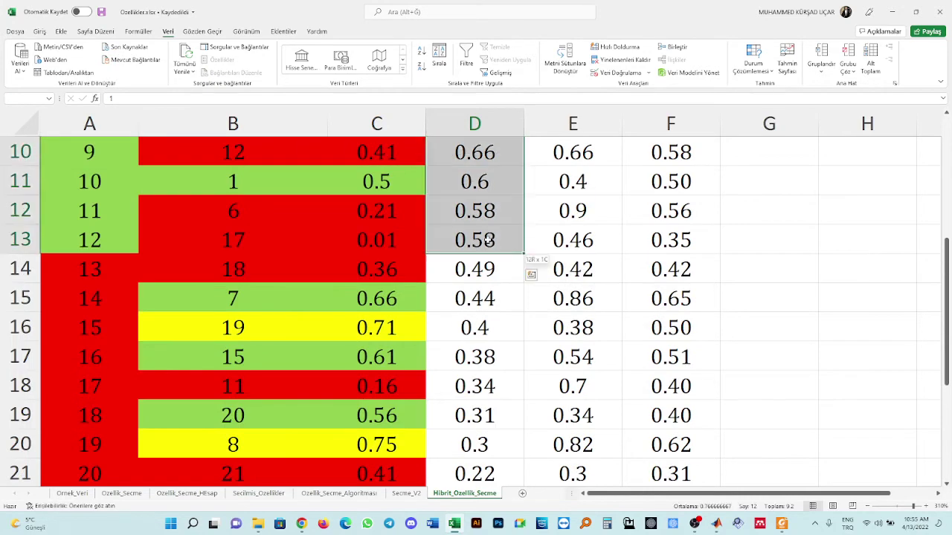
click(41, 32)
click(206, 67)
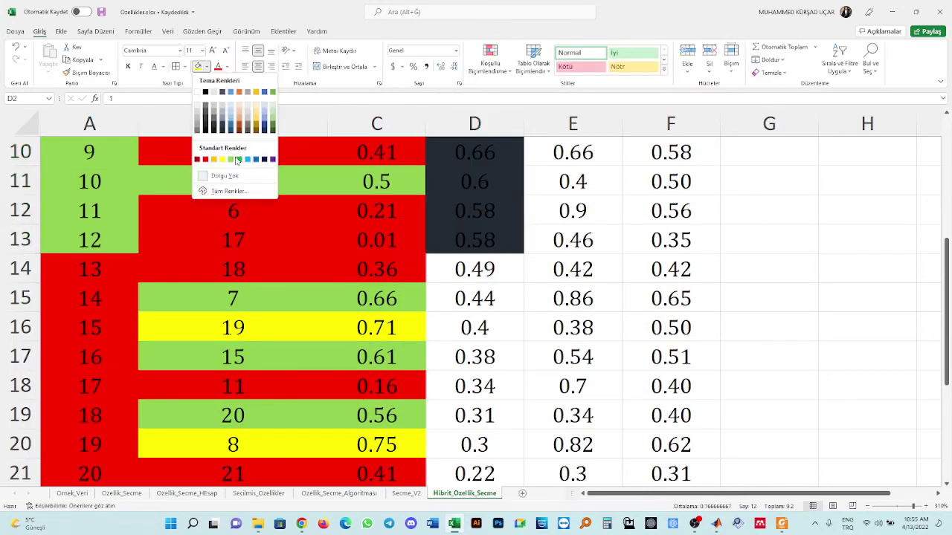
click(229, 159)
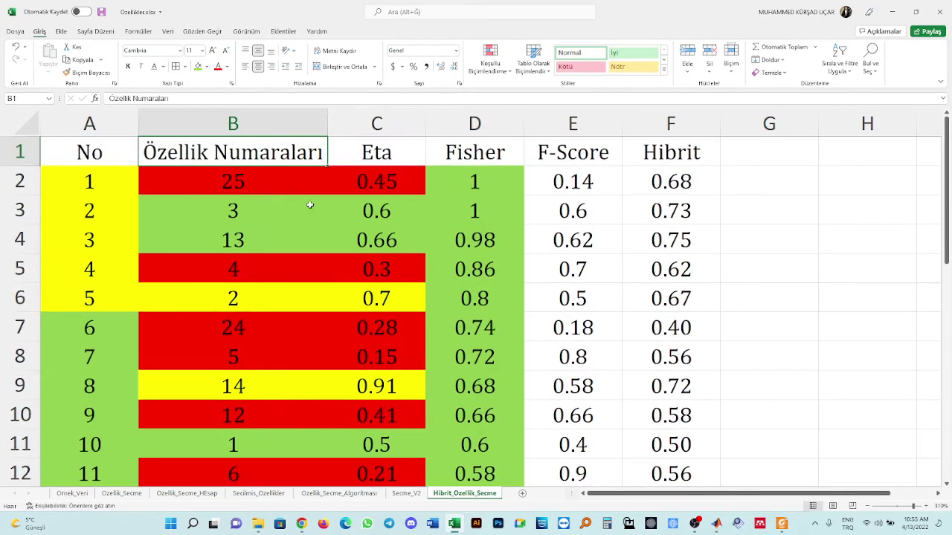
Fill the five highest Fisher scores, D2:D6, with yellow
drag(495, 178, 484, 291)
click(206, 67)
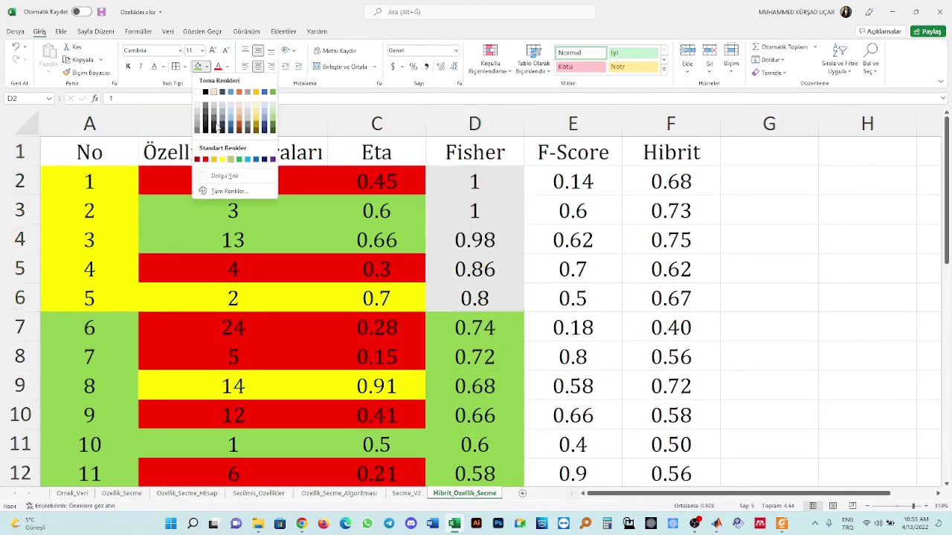
click(221, 159)
Fill the below-average Fisher scores in D14:D26 with red
scroll(510, 245, down, 4)
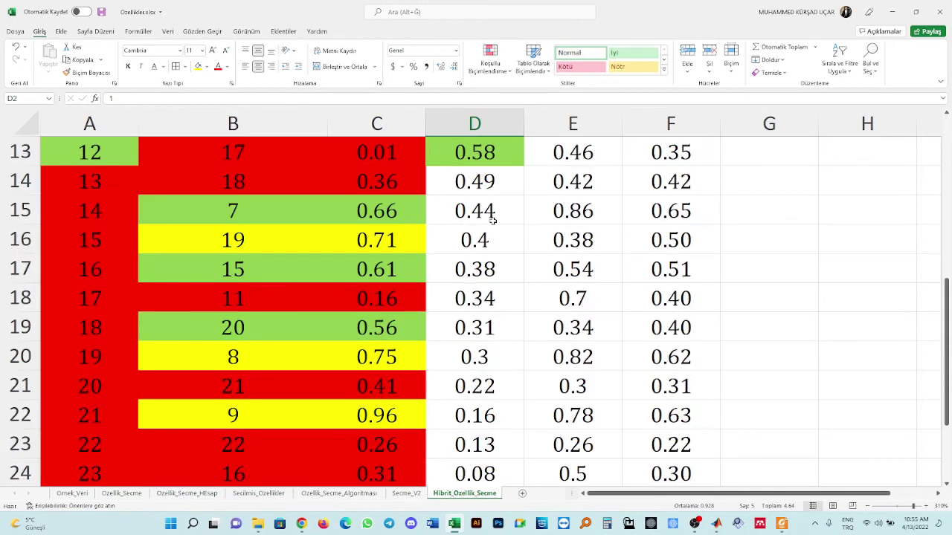
click(483, 182)
scroll(484, 242, down, 1)
scroll(484, 239, down, 3)
shift+click(474, 269)
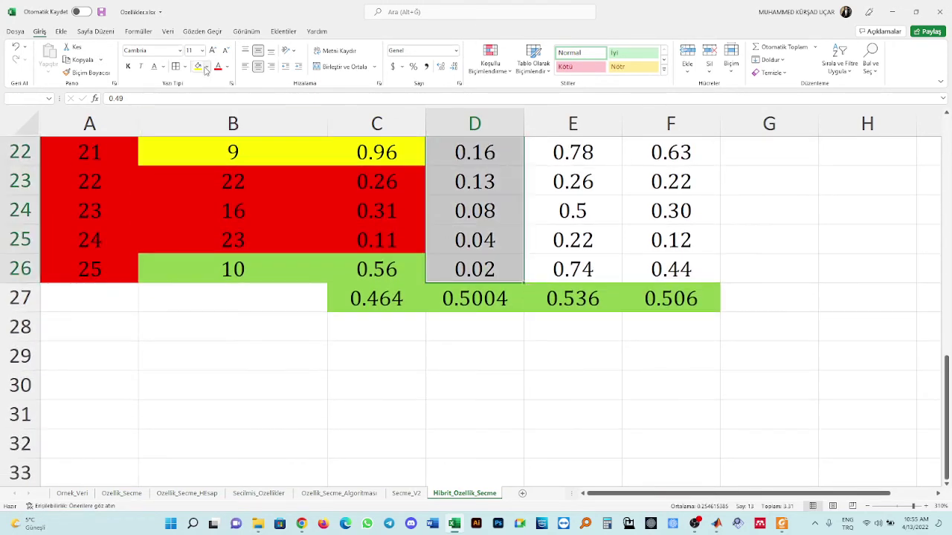
click(207, 67)
click(206, 159)
Sort the range B1:F26 by F-Score cell values from largest to smallest, leaving out the averages row
scroll(593, 217, up, 4)
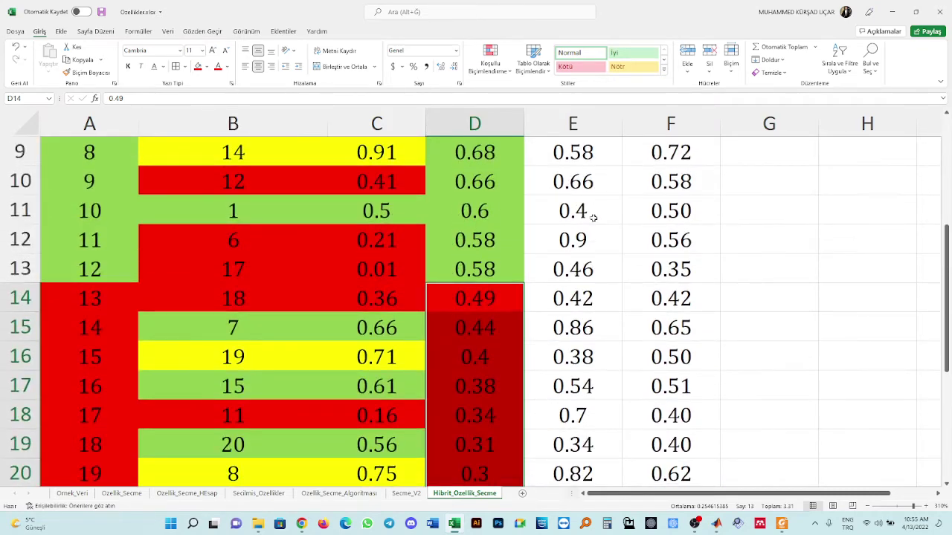
scroll(594, 217, up, 3)
click(668, 158)
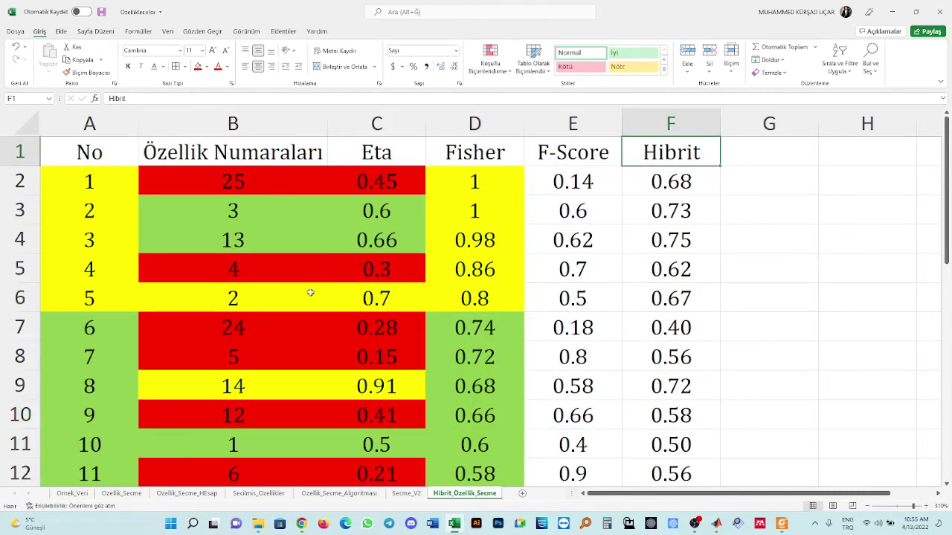
scroll(310, 292, down, 5)
shift+click(235, 438)
scroll(353, 246, up, 5)
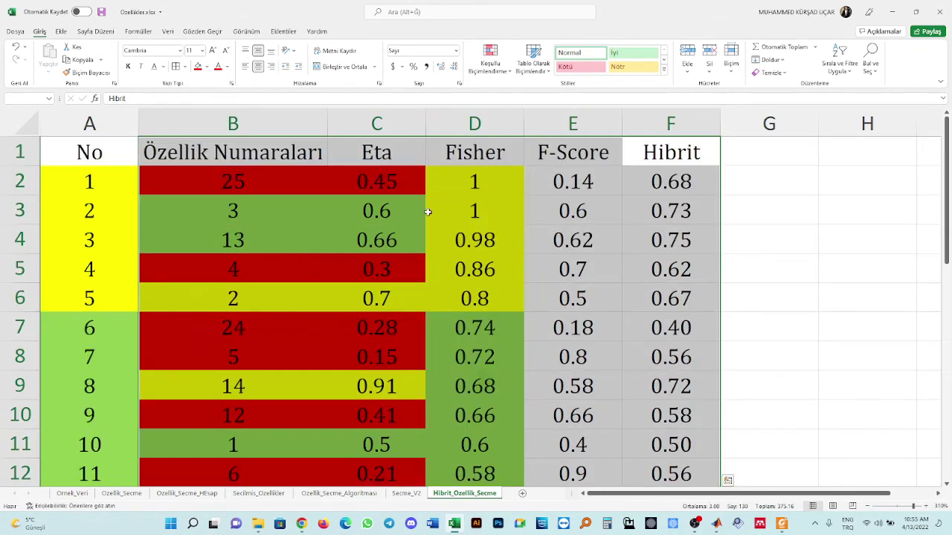
click(203, 31)
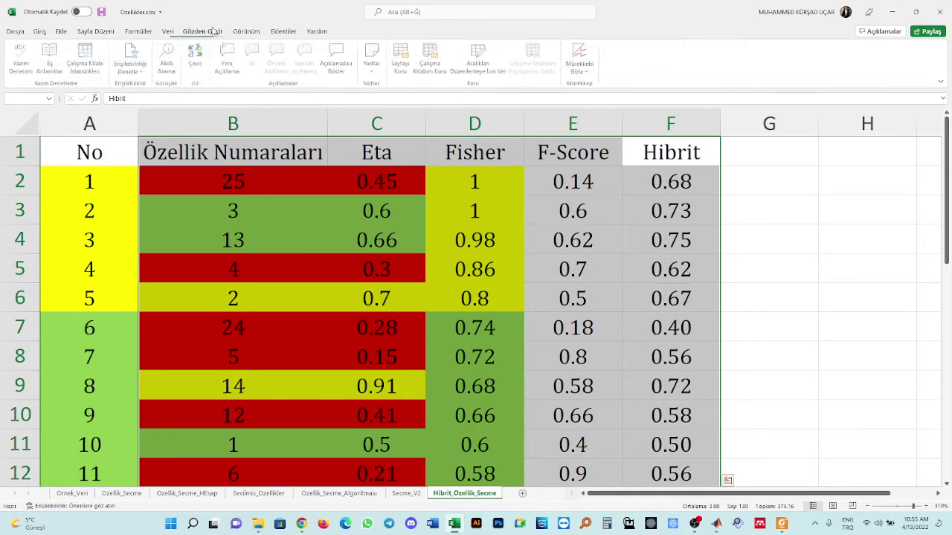
click(167, 31)
click(439, 59)
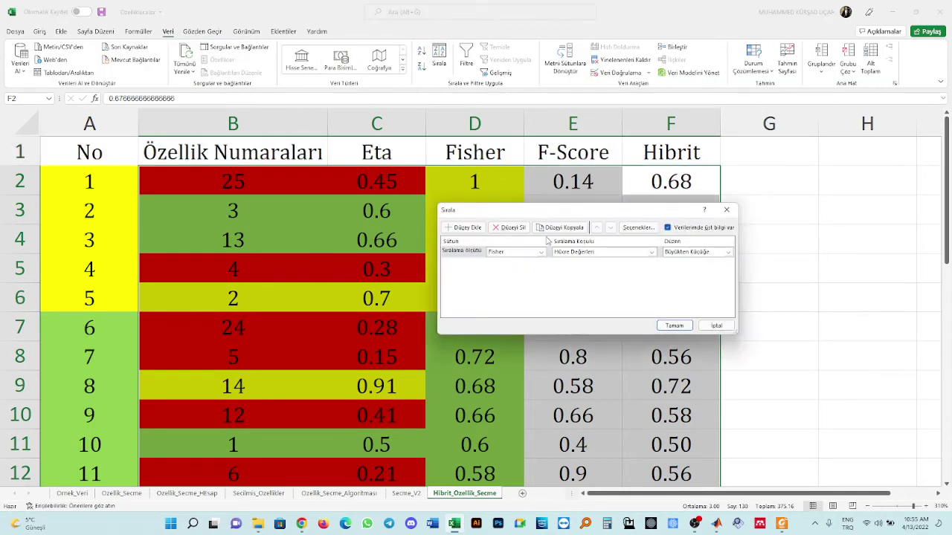
click(539, 252)
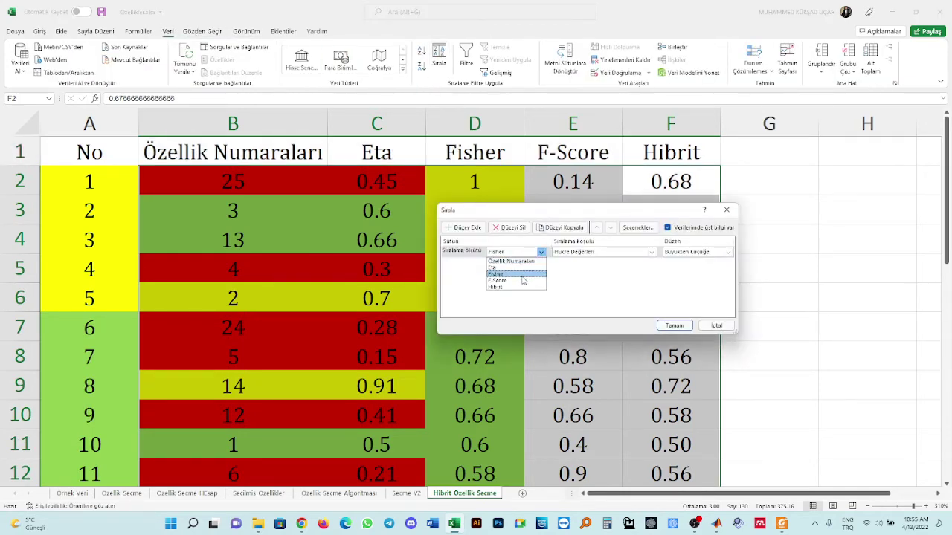
click(520, 280)
click(674, 326)
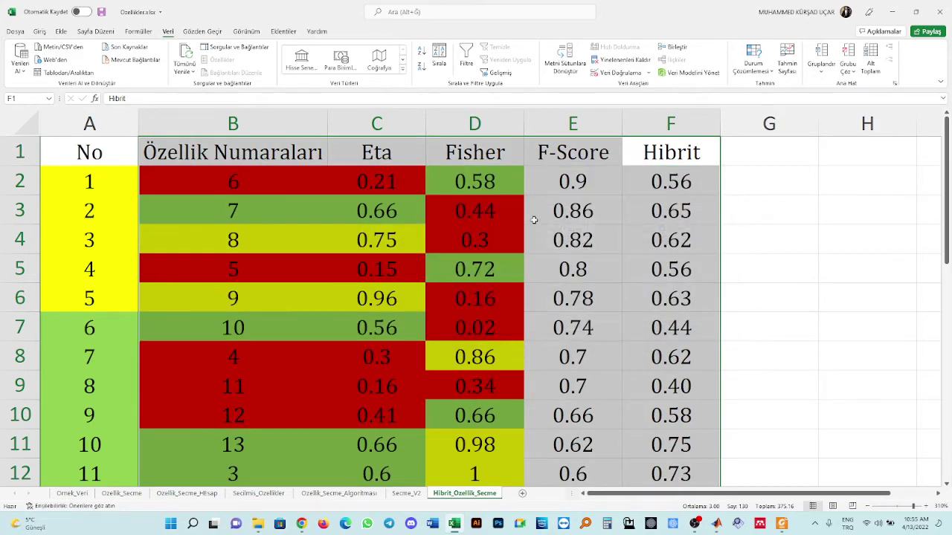
Fill the five highest F-Score values, E2:E6, with yellow
drag(579, 181, 625, 316)
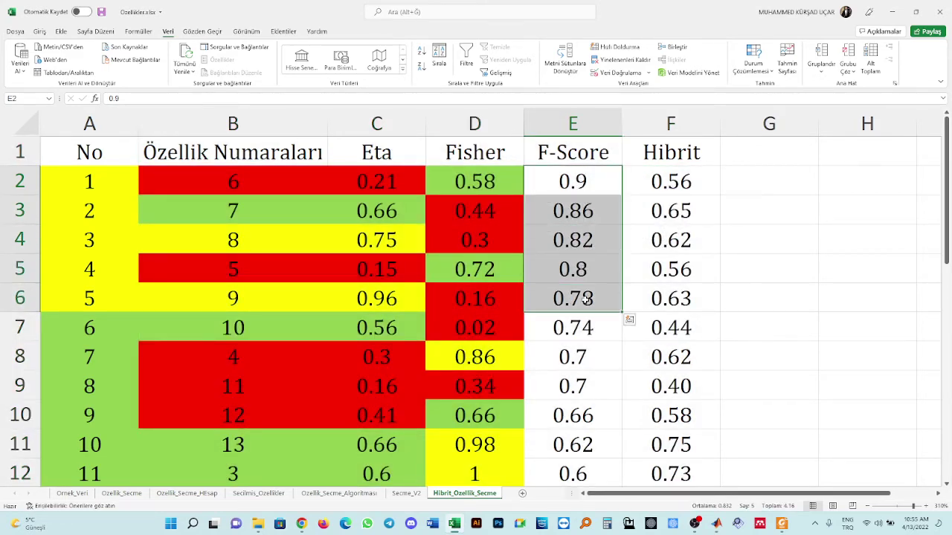
click(39, 31)
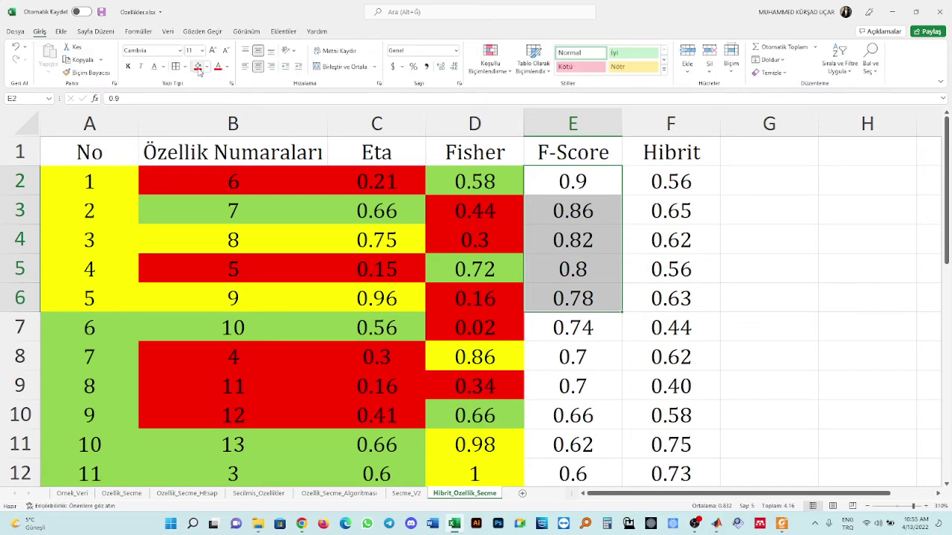
click(206, 67)
click(222, 159)
Fill the remaining F-Score values above the E27 average, E7:E14, with light green
scroll(601, 240, down, 9)
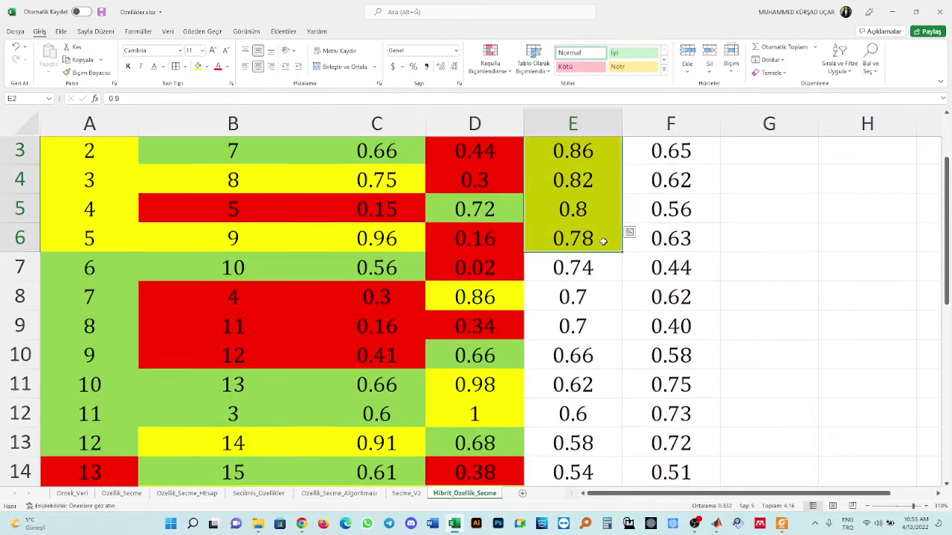
scroll(585, 327, up, 3)
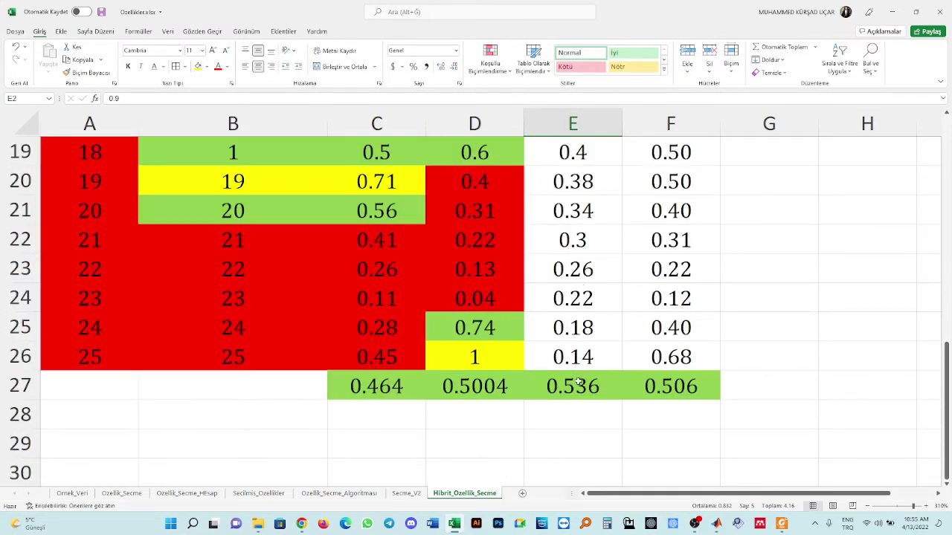
scroll(582, 342, up, 1)
click(578, 152)
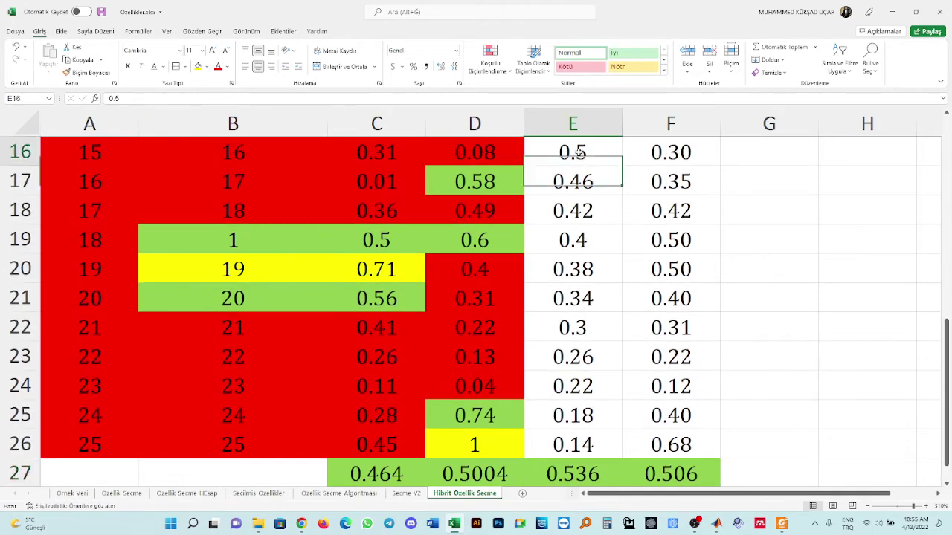
scroll(580, 178, up, 1)
click(580, 208)
click(580, 178)
scroll(585, 186, up, 1)
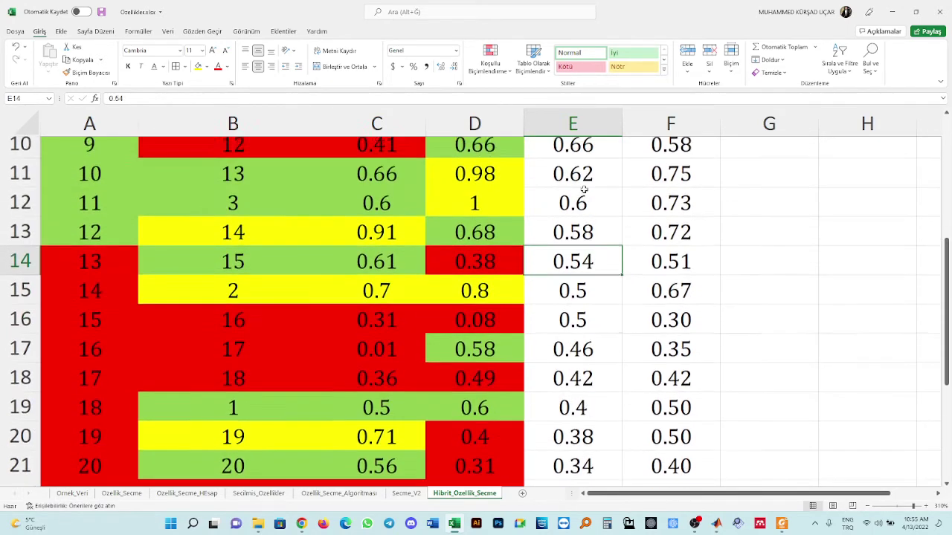
scroll(585, 191, up, 2)
shift+click(582, 240)
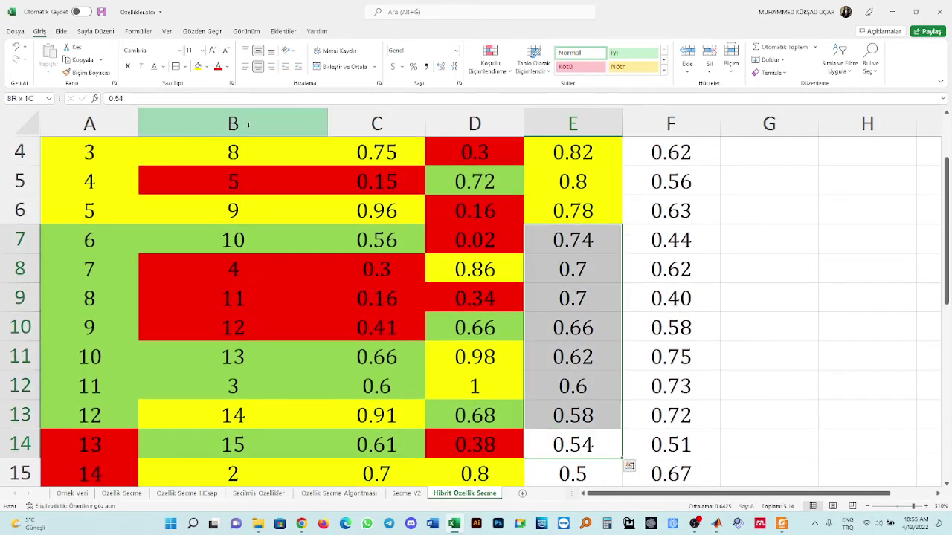
click(207, 66)
click(230, 159)
click(238, 160)
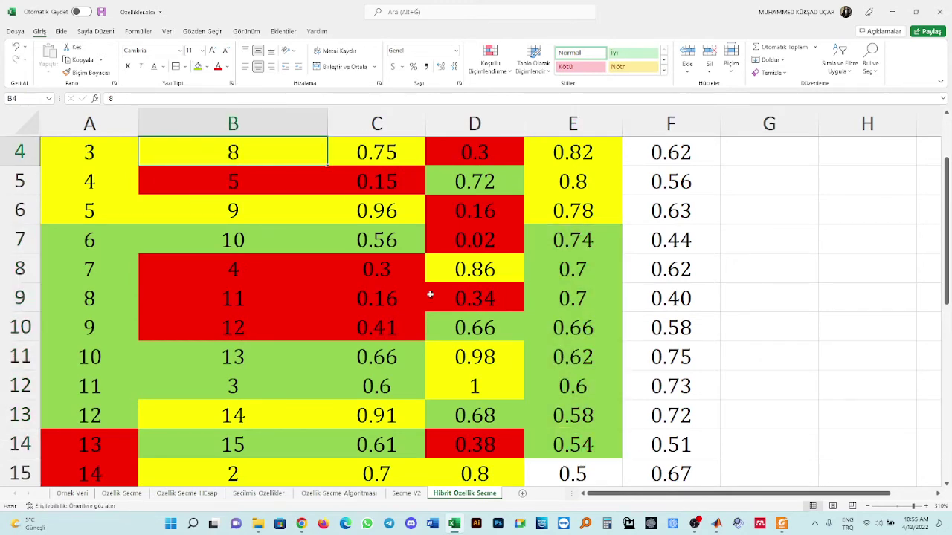
Fill the below-average F-Score values in E15:E26 with red
scroll(550, 310, down, 3)
drag(563, 216, 568, 262)
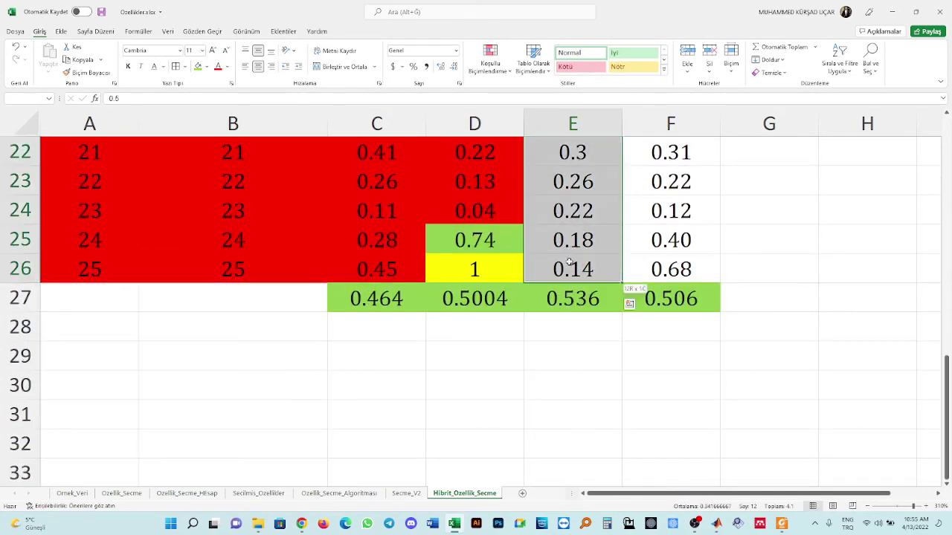
click(207, 66)
click(210, 159)
Sort the feature rows B2:F26 by Hibrit cell values from largest to smallest, keeping the header row and averages row in place
scroll(678, 215, up, 4)
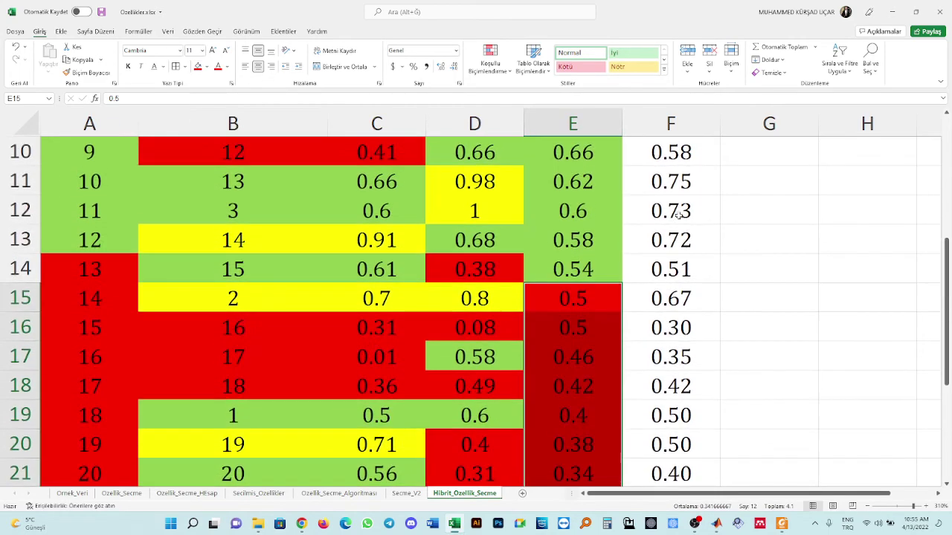
click(688, 267)
scroll(681, 310, down, 5)
drag(675, 178, 211, 93)
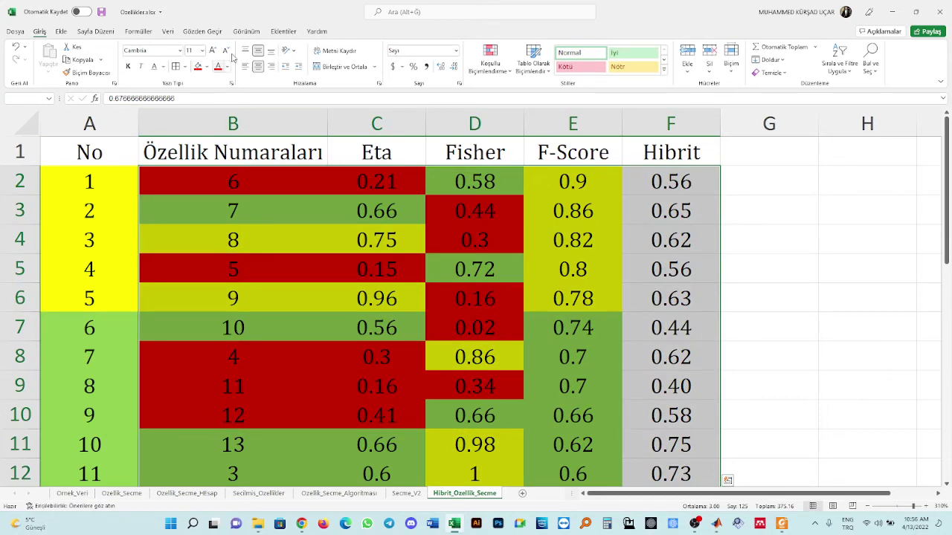
click(168, 32)
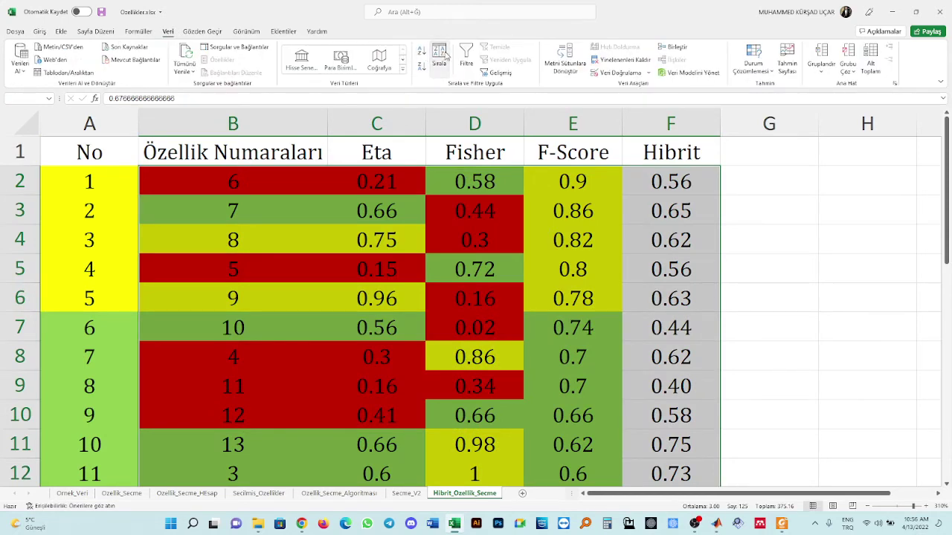
click(438, 59)
click(541, 252)
click(520, 285)
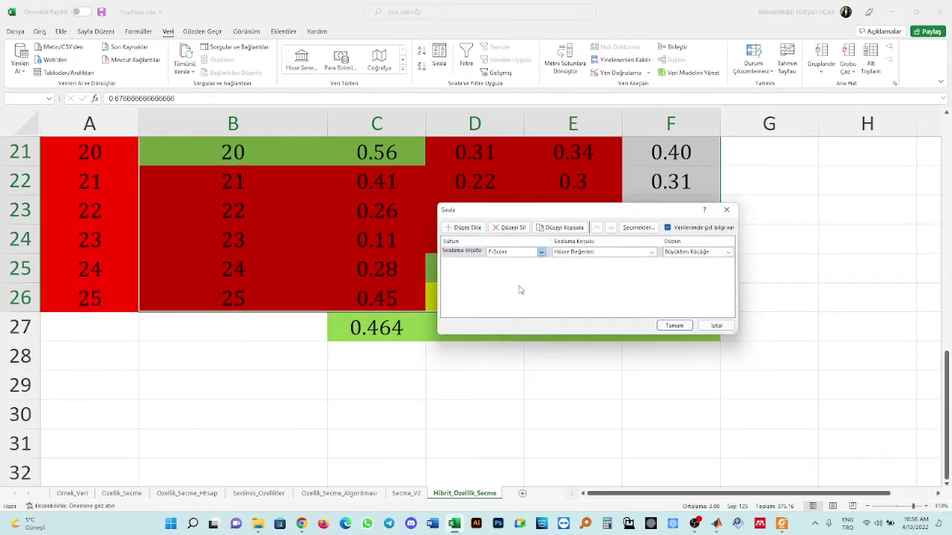
click(673, 326)
Fill the Hibrit values above the F27 average, F2:F14, with light green
click(679, 301)
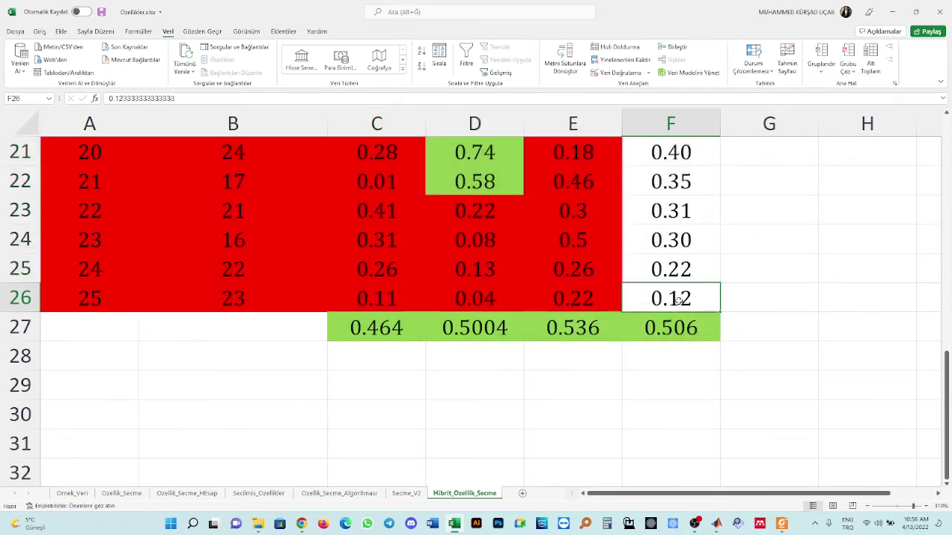
click(684, 325)
scroll(685, 258, up, 1)
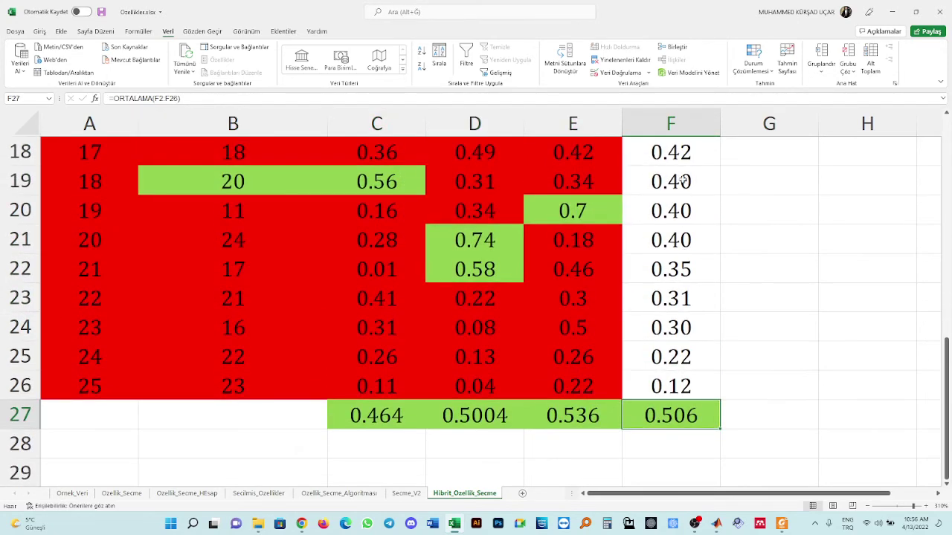
scroll(678, 237, up, 2)
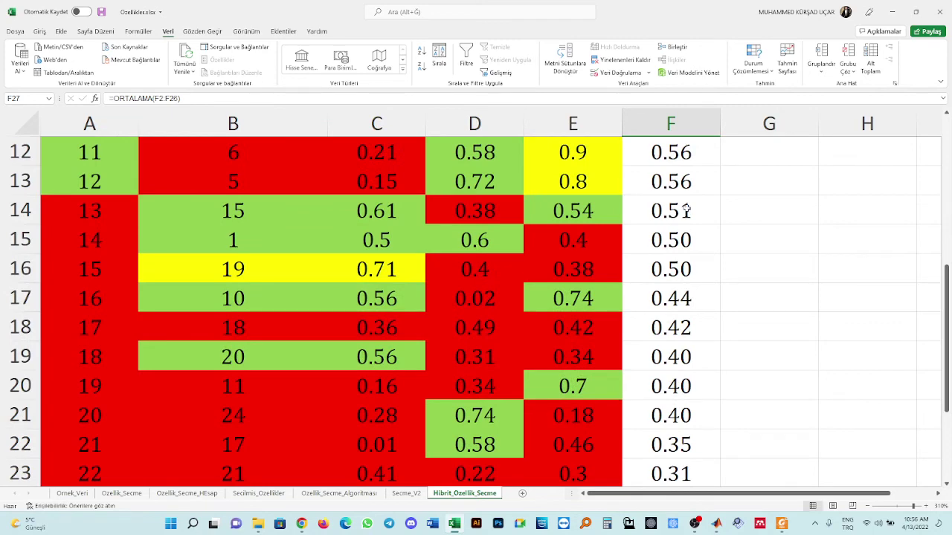
click(686, 211)
scroll(696, 227, up, 4)
shift+click(685, 183)
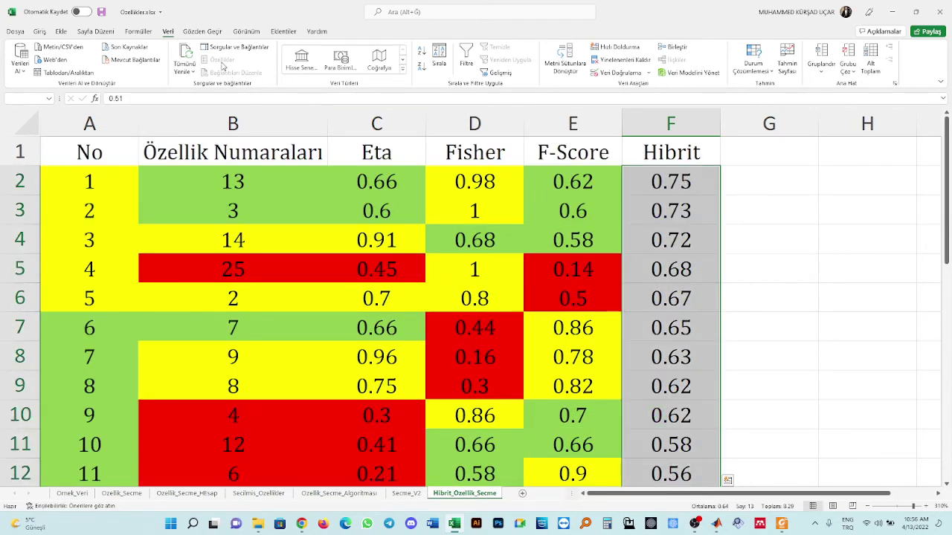
click(39, 31)
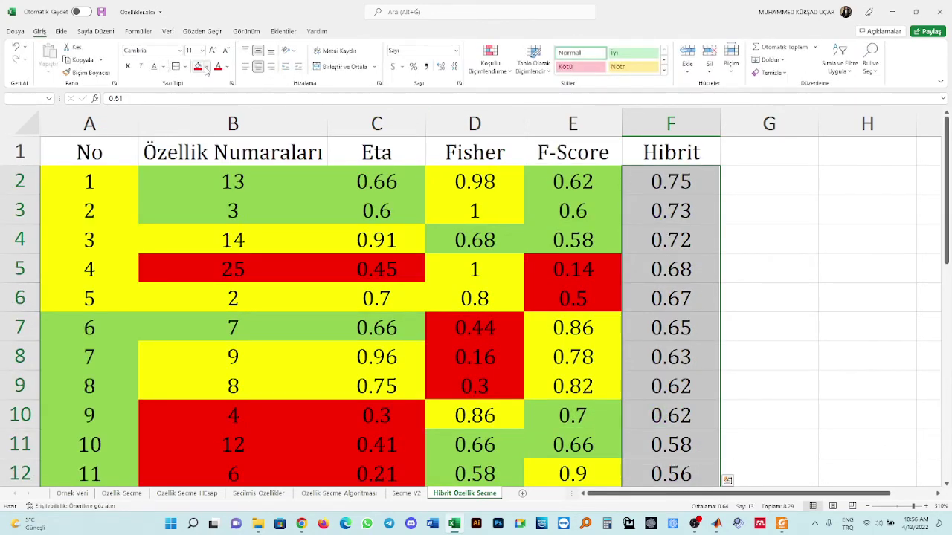
click(207, 66)
click(238, 159)
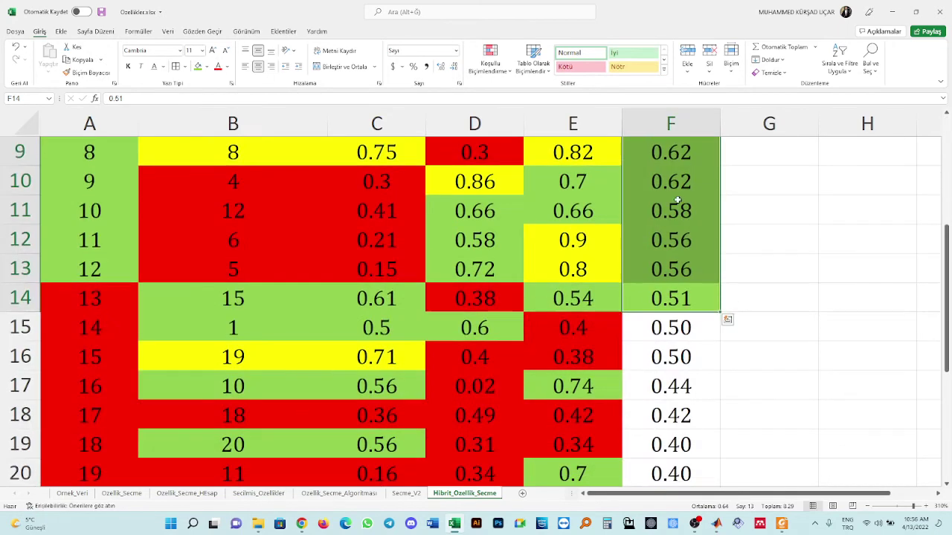
Fill the five highest Hibrit values, F2:F6, with yellow
scroll(682, 201, up, 3)
drag(678, 184, 673, 297)
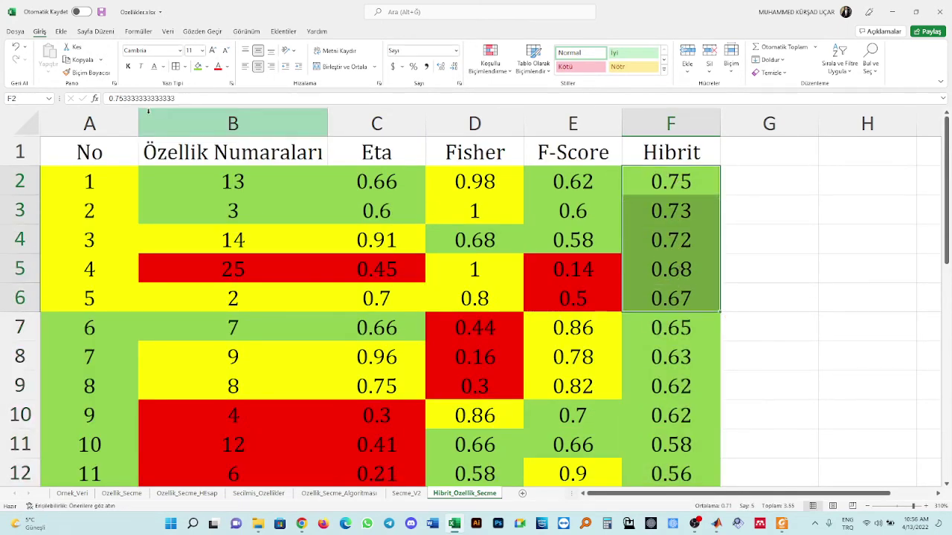
click(208, 66)
click(224, 159)
click(631, 249)
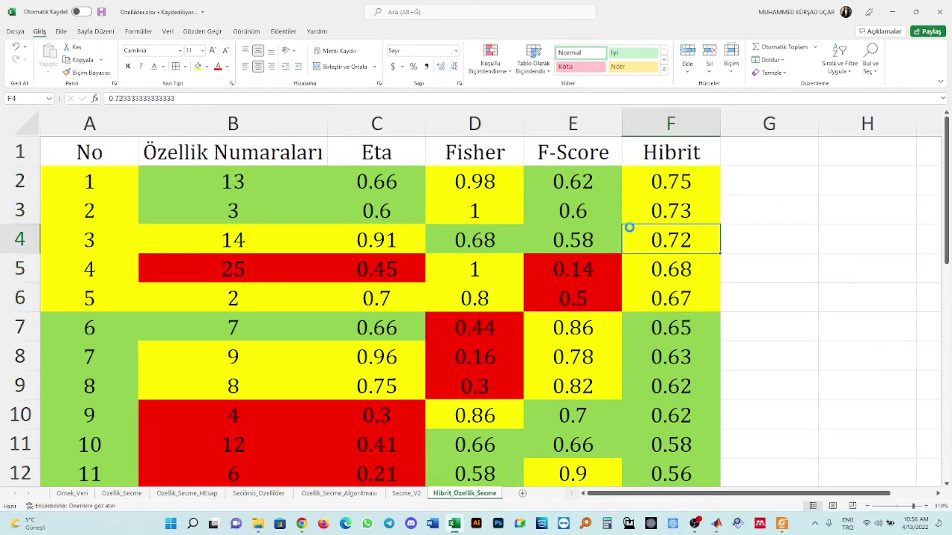
Fill the below-average Hibrit values in F15:F26 with red
scroll(629, 227, down, 3)
click(671, 298)
scroll(661, 330, down, 3)
shift+click(670, 357)
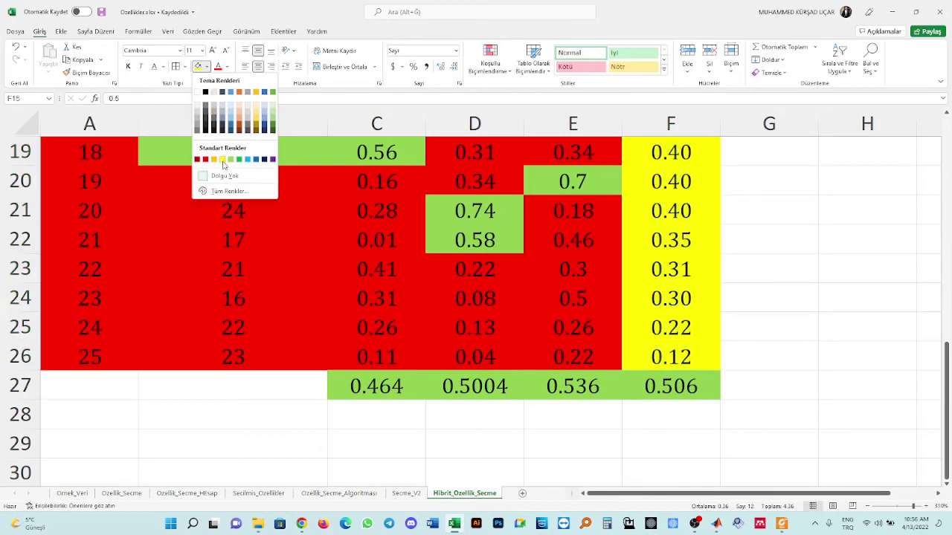
click(205, 159)
scroll(610, 249, up, 3)
click(617, 245)
scroll(625, 251, up, 3)
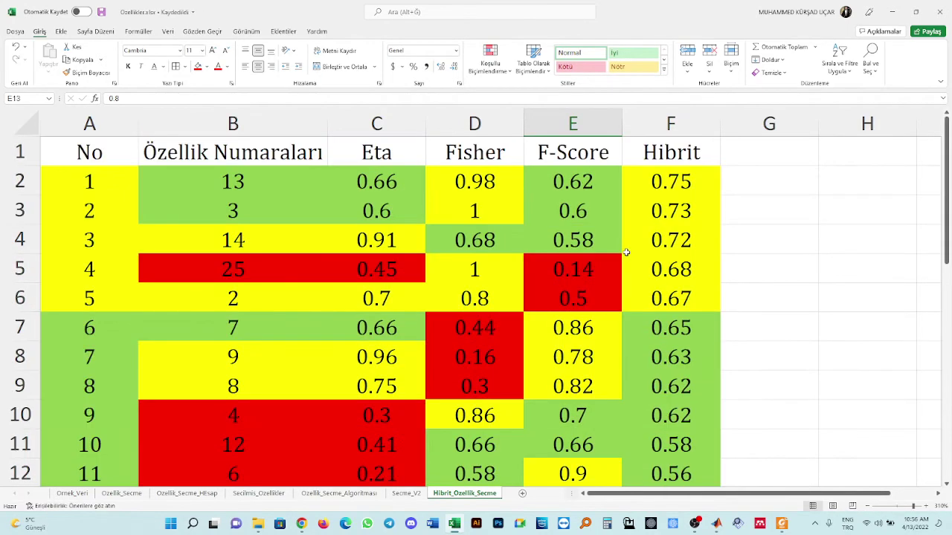
Compare the colour coding of the top-ranked Hibrit rows with their Eta, Fisher and F-Score cells
drag(177, 171, 573, 271)
drag(387, 186, 641, 304)
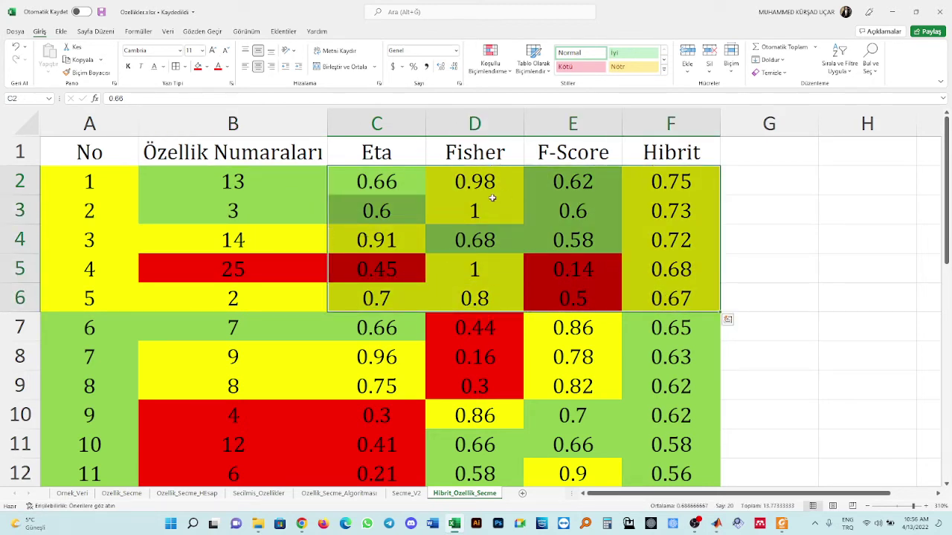
drag(674, 182, 672, 301)
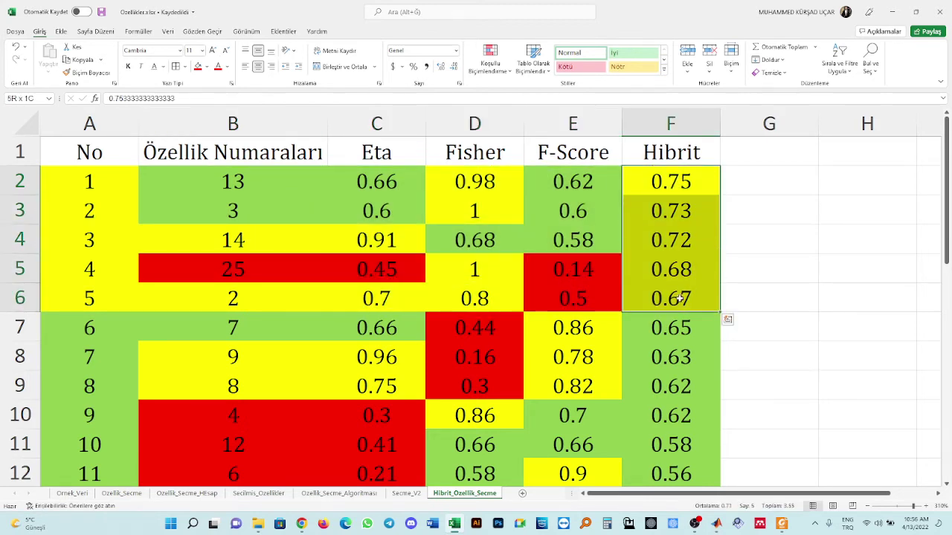
click(579, 273)
drag(581, 283, 582, 298)
drag(486, 270, 481, 297)
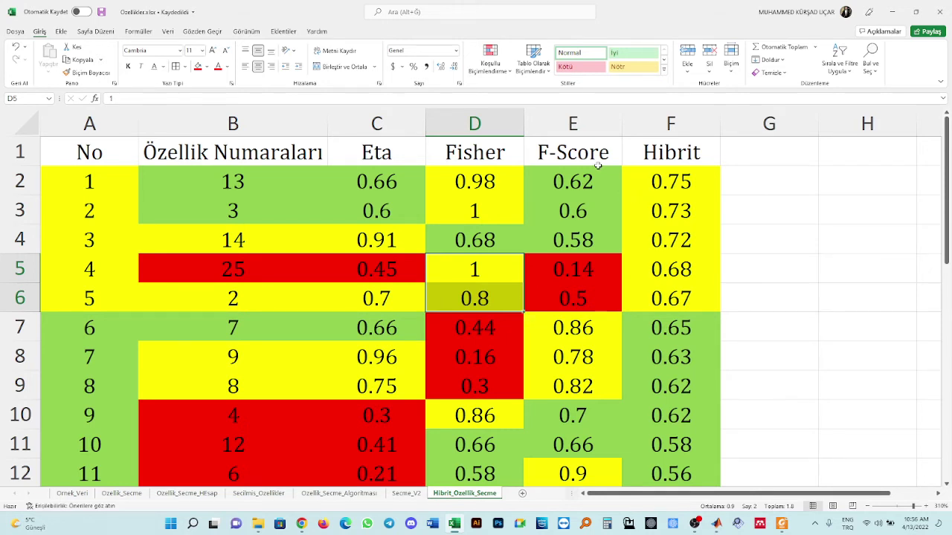
drag(485, 327, 483, 387)
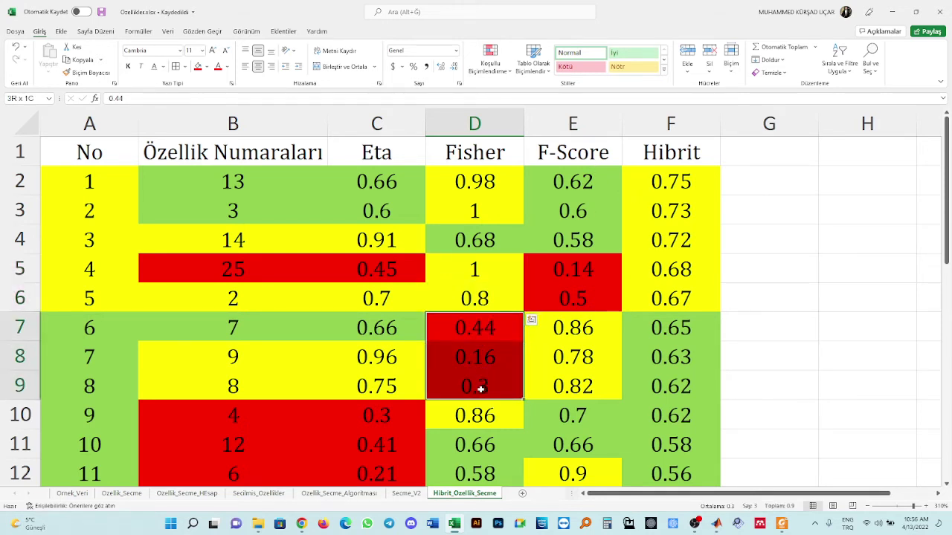
drag(693, 324, 701, 386)
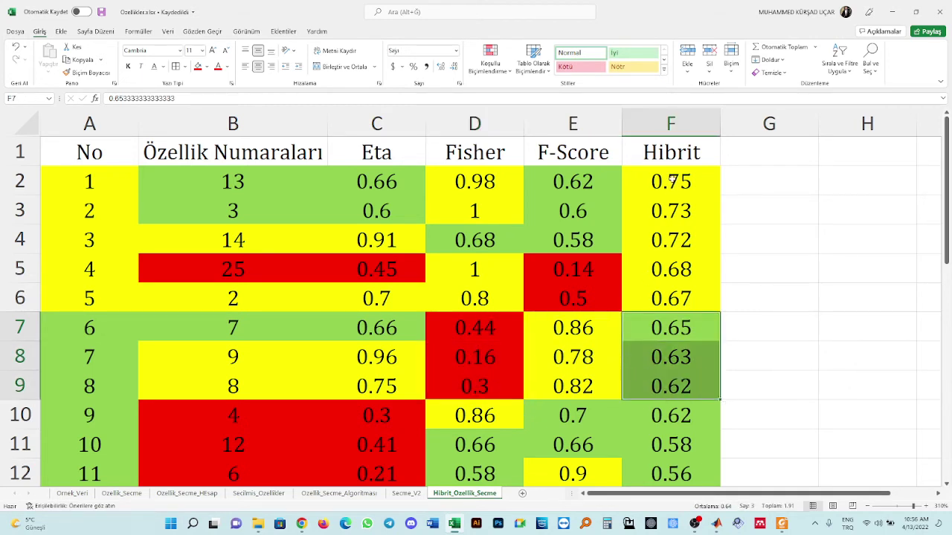
drag(671, 178, 675, 301)
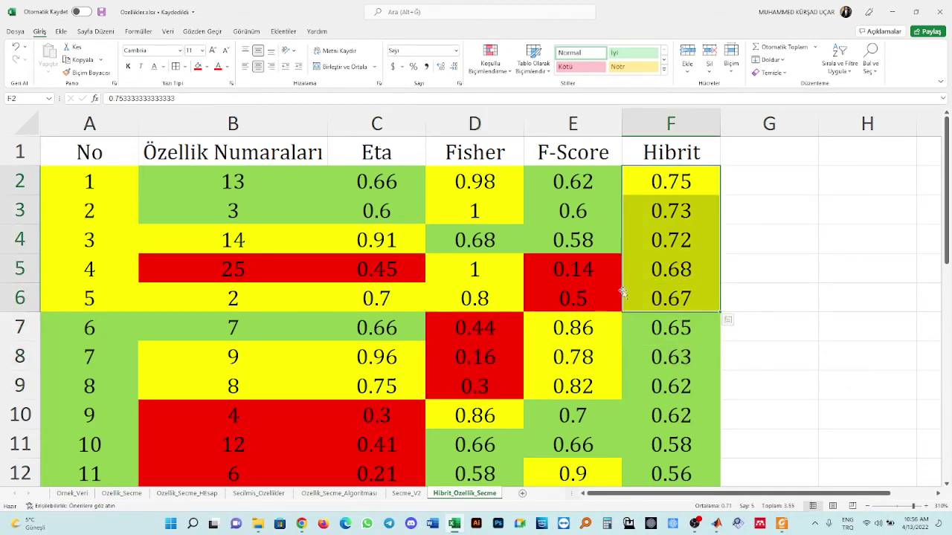
drag(571, 303, 569, 270)
drag(579, 176, 580, 235)
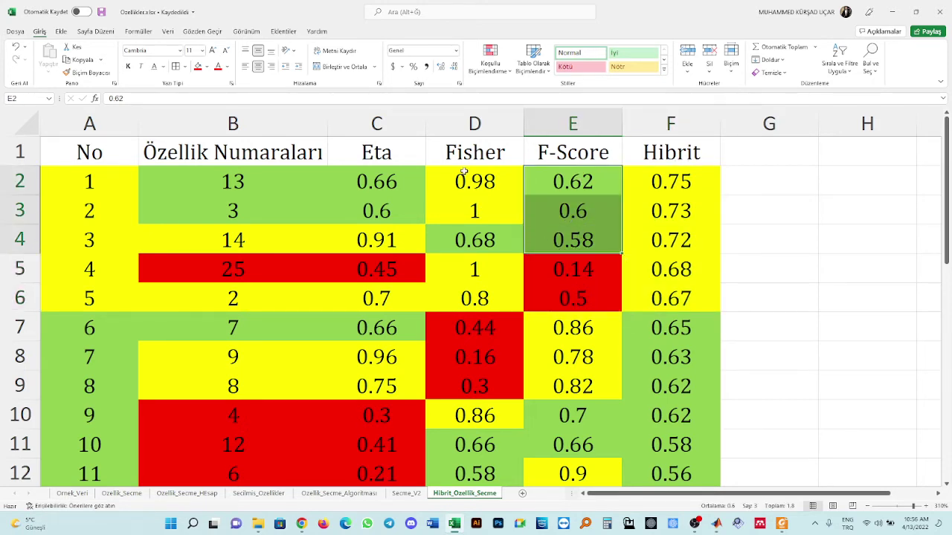
drag(464, 172, 669, 239)
click(387, 175)
drag(442, 195, 573, 295)
Review the Eta, Fisher, F-Score and Hibrit columns as alternative feature selection methods
click(366, 146)
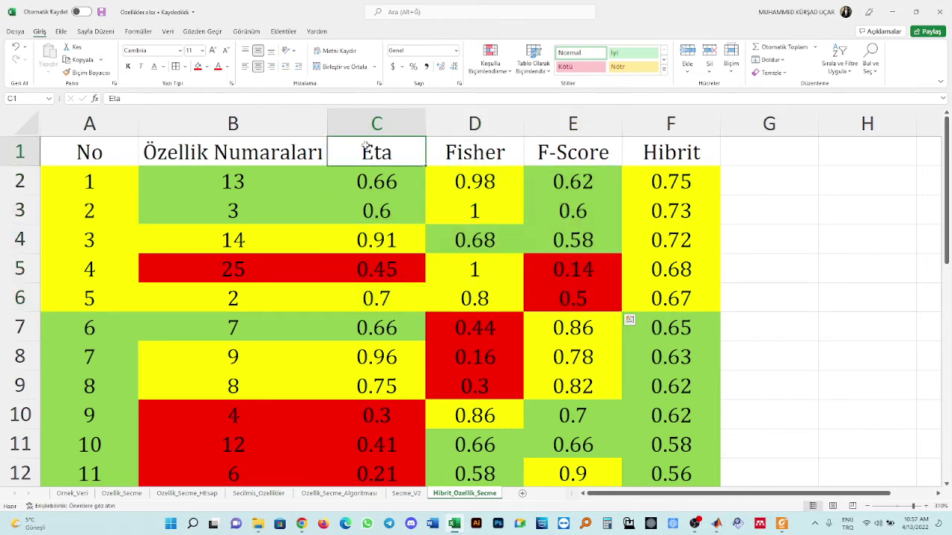
click(446, 152)
click(542, 154)
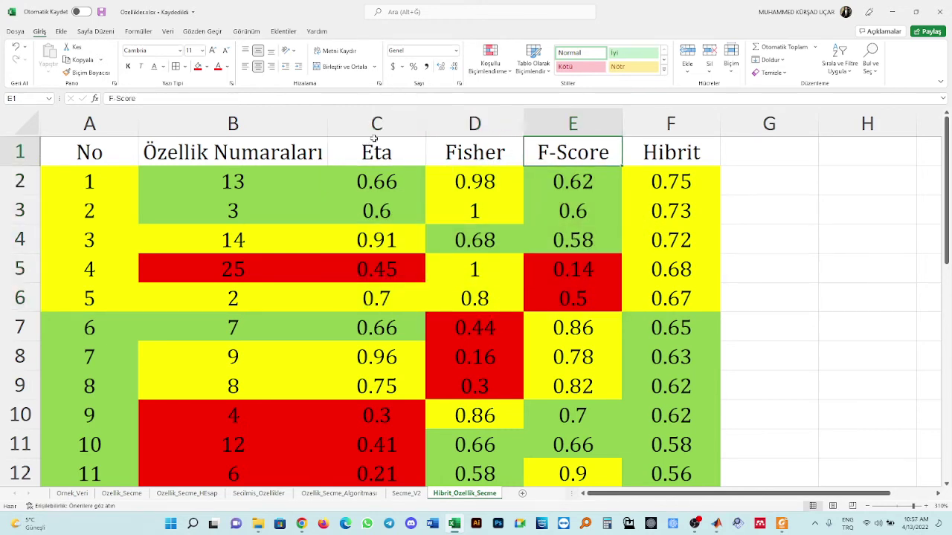
drag(369, 147, 534, 151)
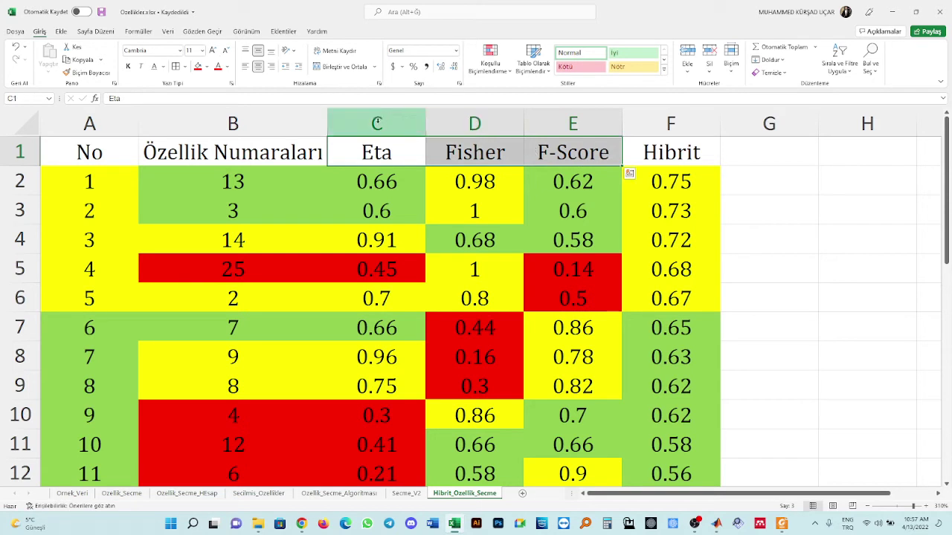
click(392, 123)
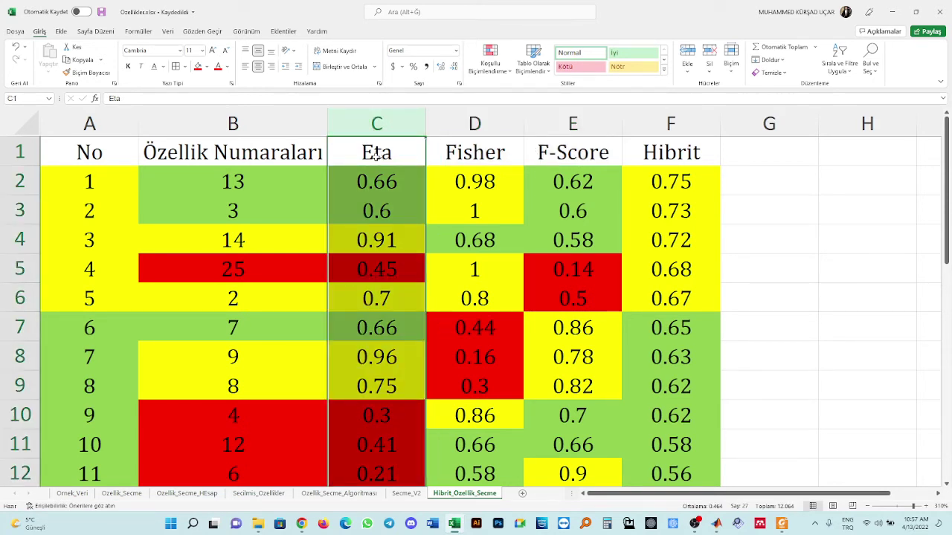
click(386, 154)
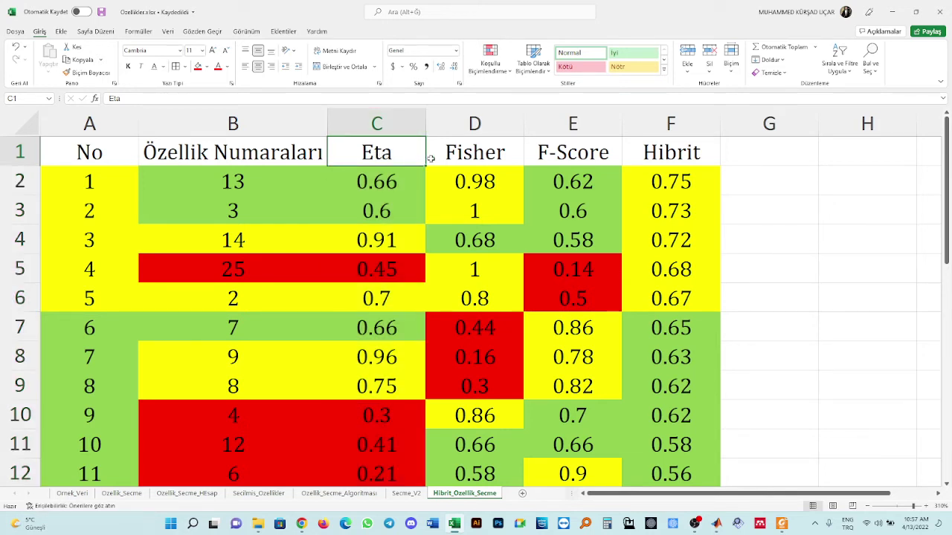
click(690, 122)
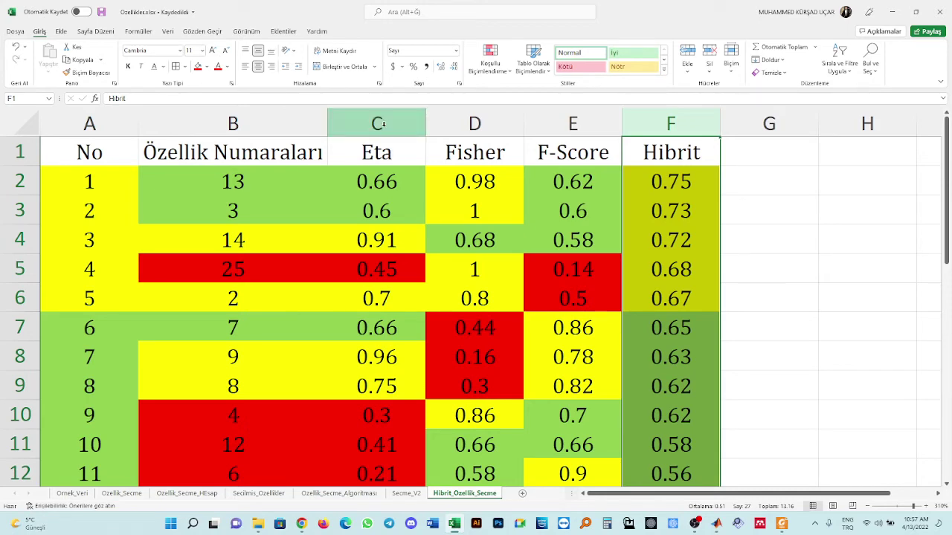
drag(367, 149, 641, 156)
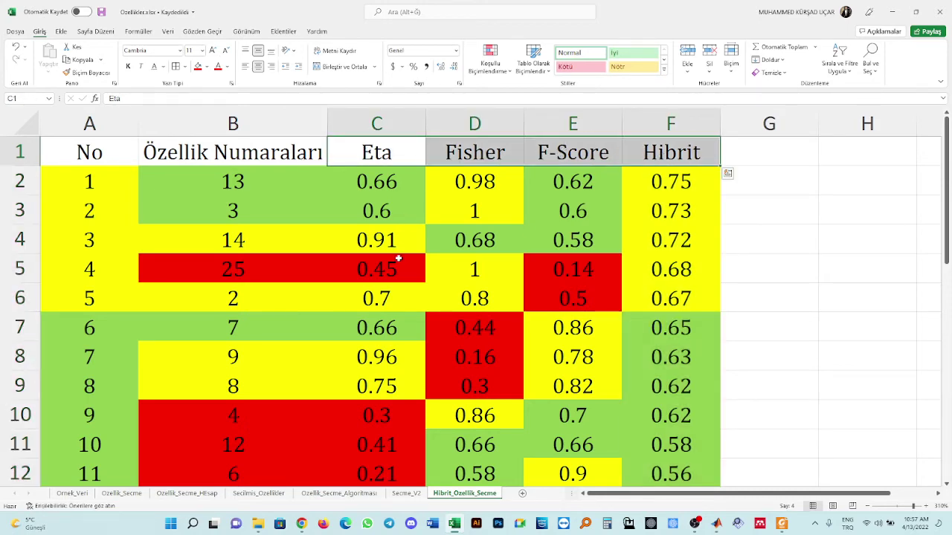
Open the Secilmis_Ozellikler sheet and auto-fit the width of the Model Sayısı column AB
click(344, 495)
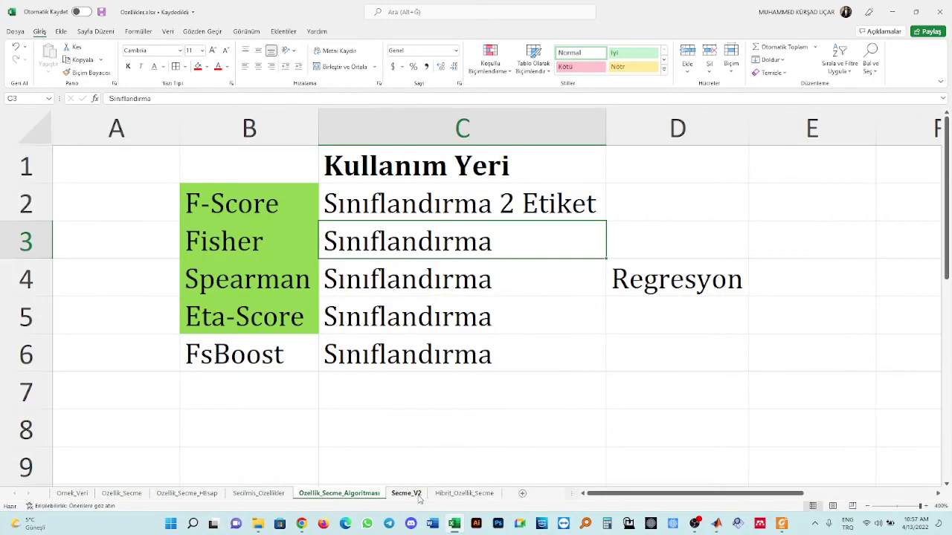
click(418, 496)
click(331, 495)
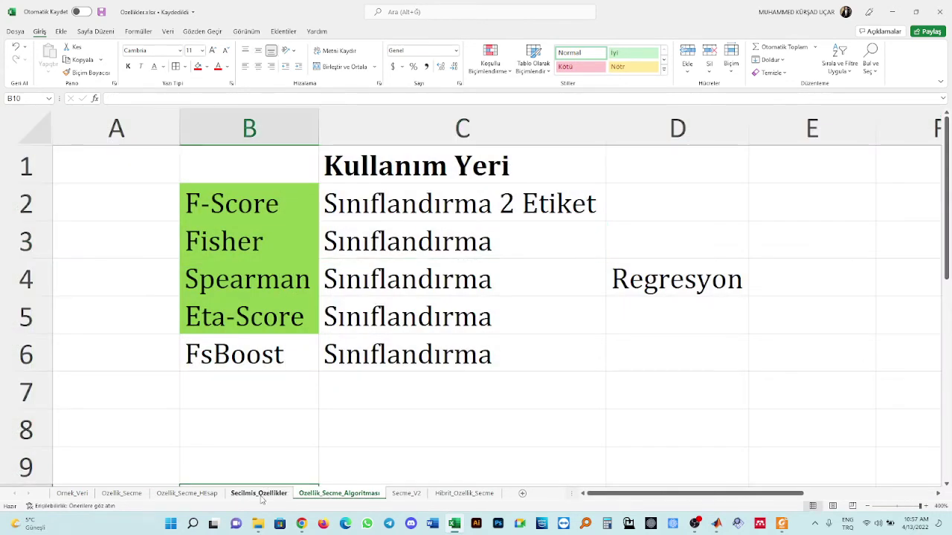
click(264, 495)
click(611, 159)
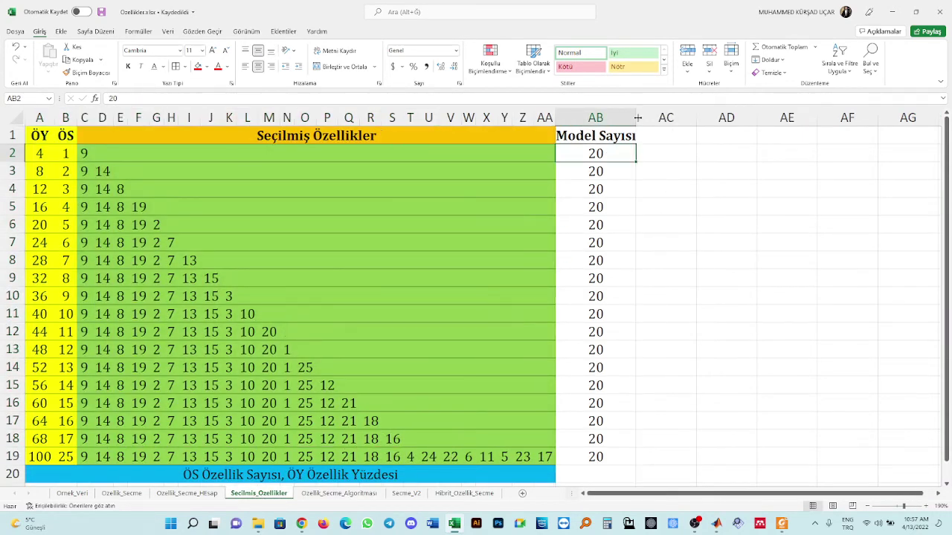
double_click(637, 118)
Add an auto-fitted Siniflandirici column with its header in AC1 and the value 5 in AC2
click(682, 137)
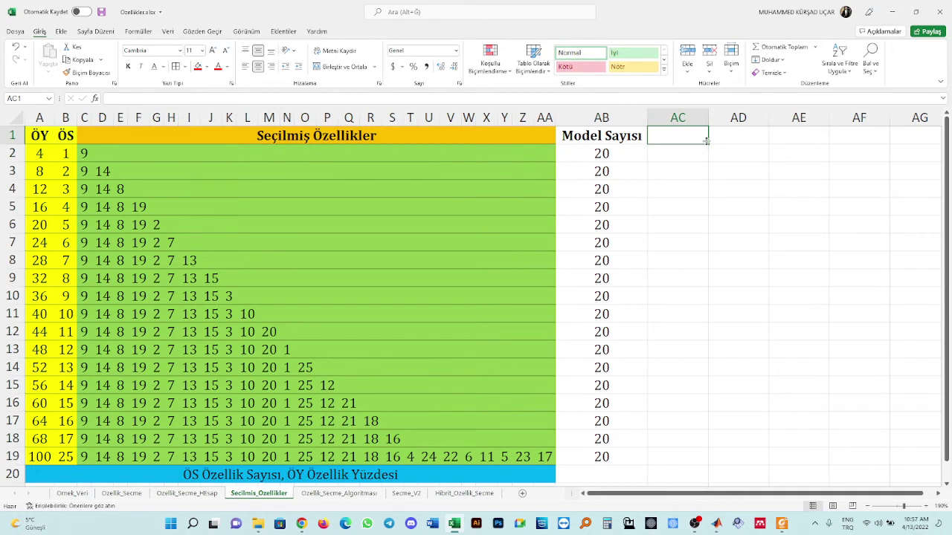
text(sINIFLANDI)
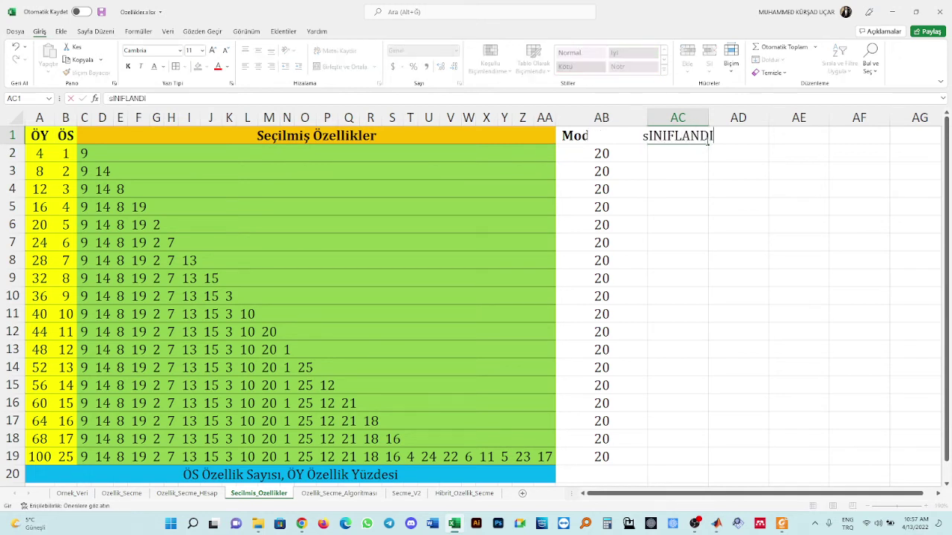
text(RICI)
key(Return)
click(710, 113)
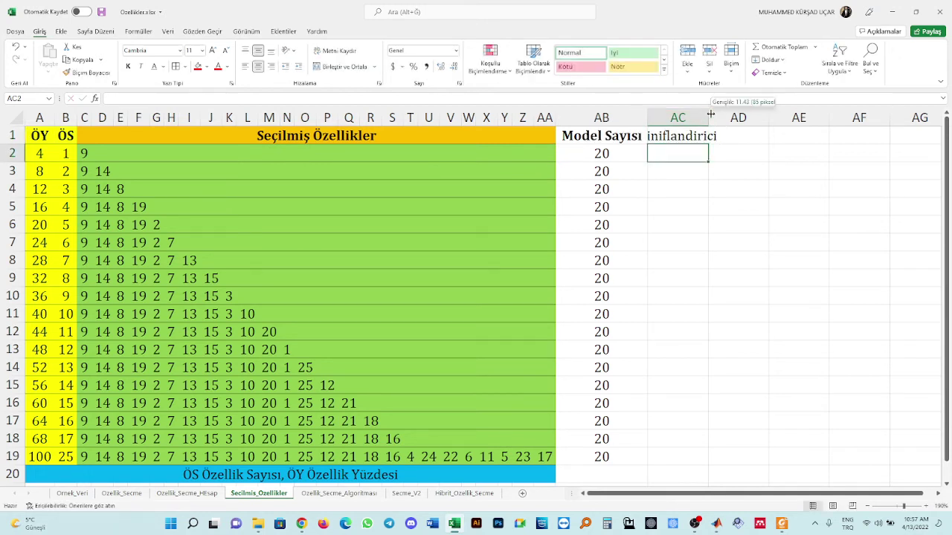
double_click(710, 113)
text(5)
key(Tab)
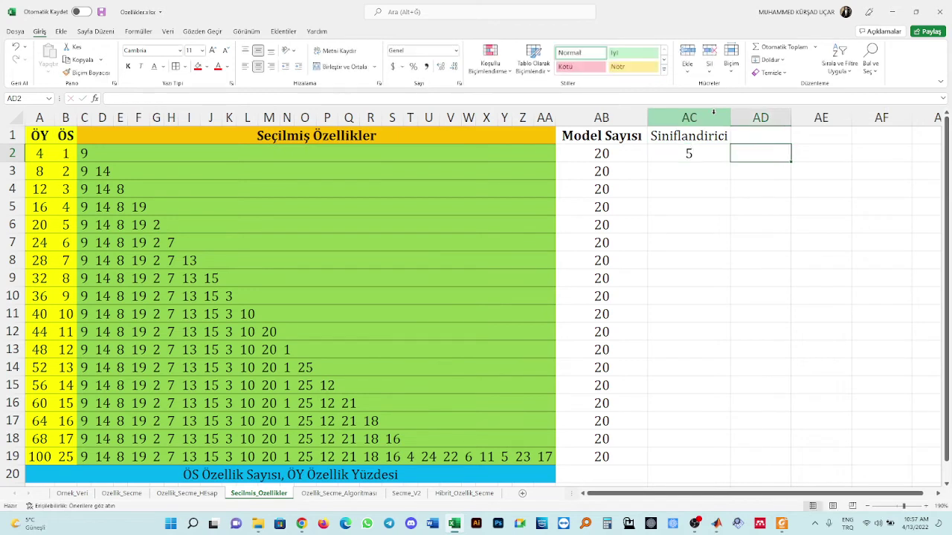
Add an Özellik column with its header in AD1 and the value 18 in AD2
key(Up)
text(Özell)
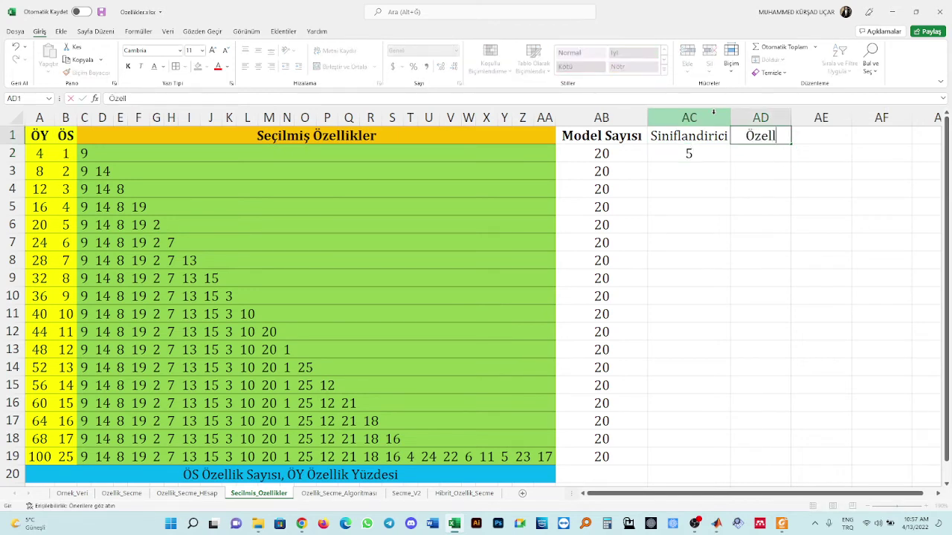
text(ik)
key(Return)
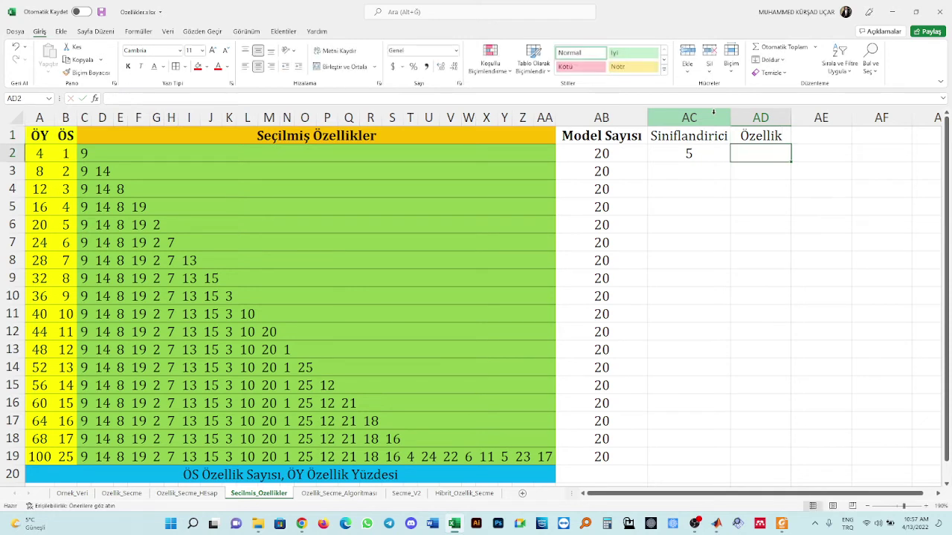
text(18)
key(Tab)
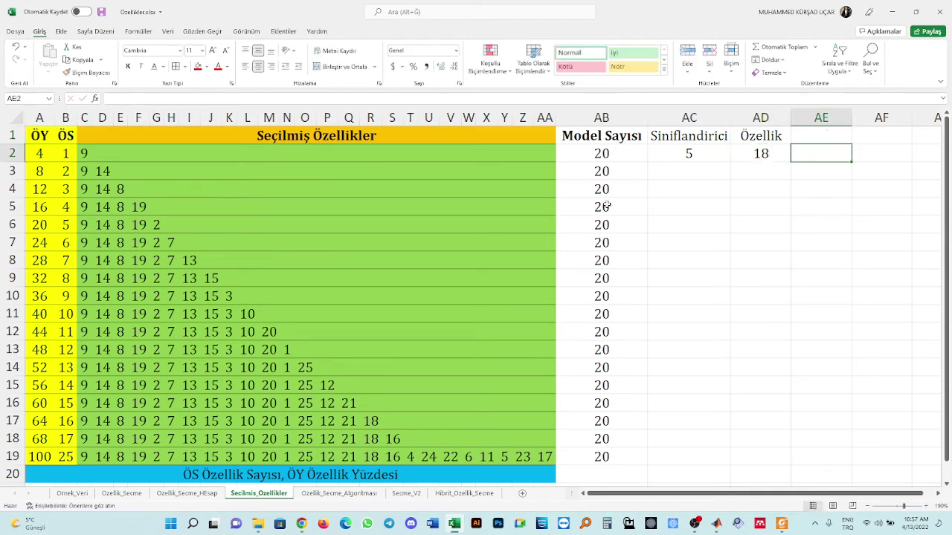
Add an auto-fitted Özellik Seçme column with its header in AE1 and the value 4 in AE2
click(821, 135)
text(K)
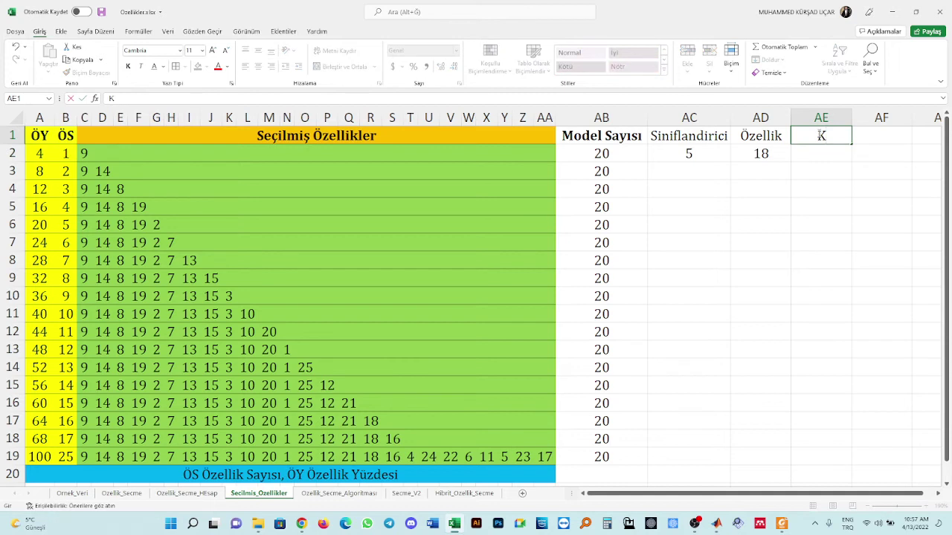
key(BackSpace)
text(Özellik Seçme)
key(Tab)
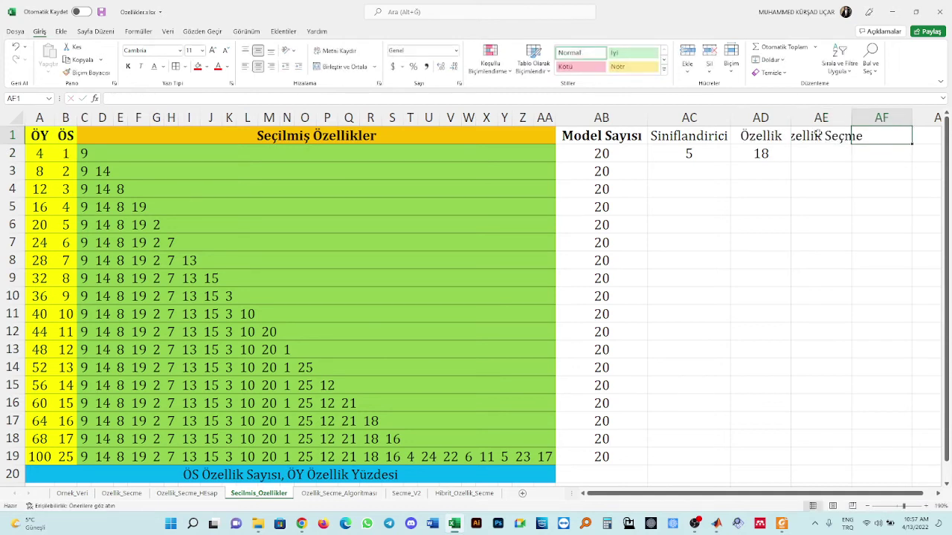
double_click(854, 116)
click(839, 157)
text(4)
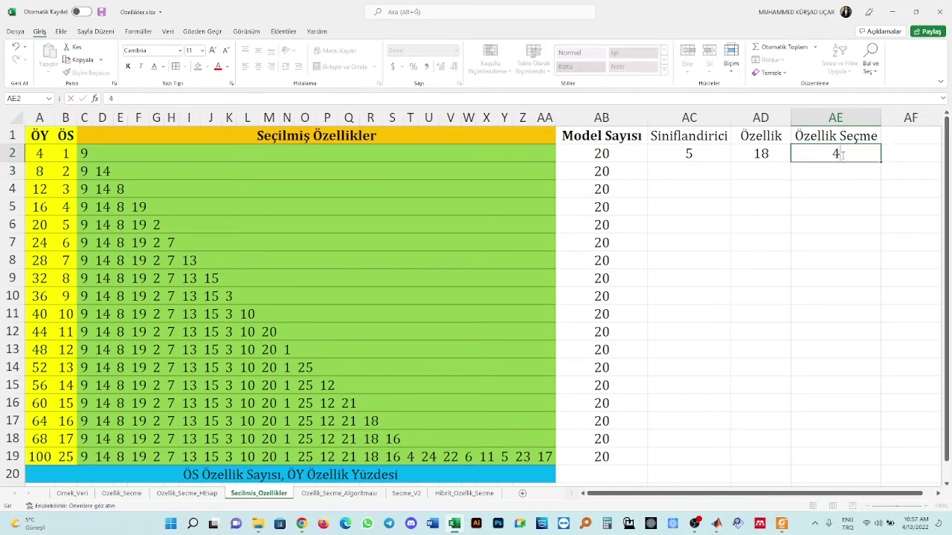
key(Return)
Merge and center AC3:AE3 and enter the formula =AC2*AD2*AE2 in it
drag(689, 153, 813, 155)
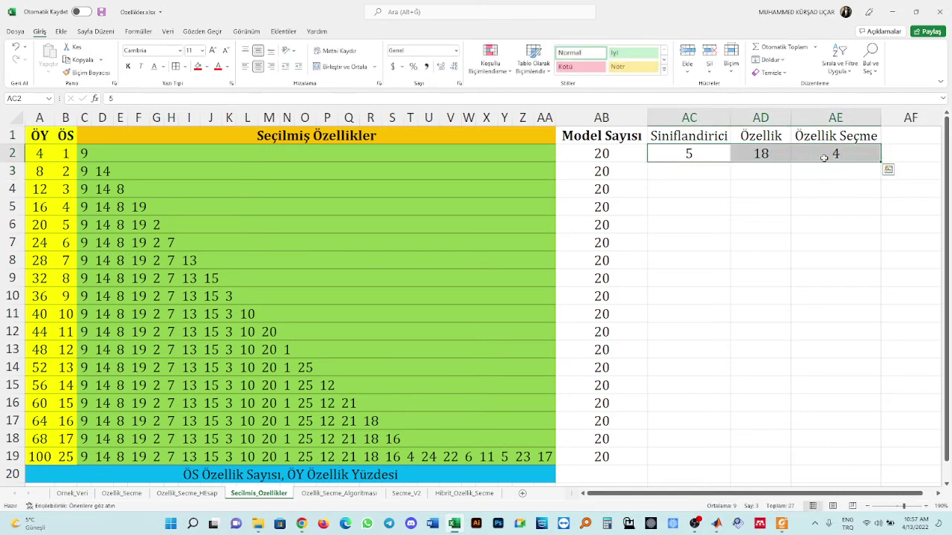
drag(718, 175, 806, 171)
click(361, 67)
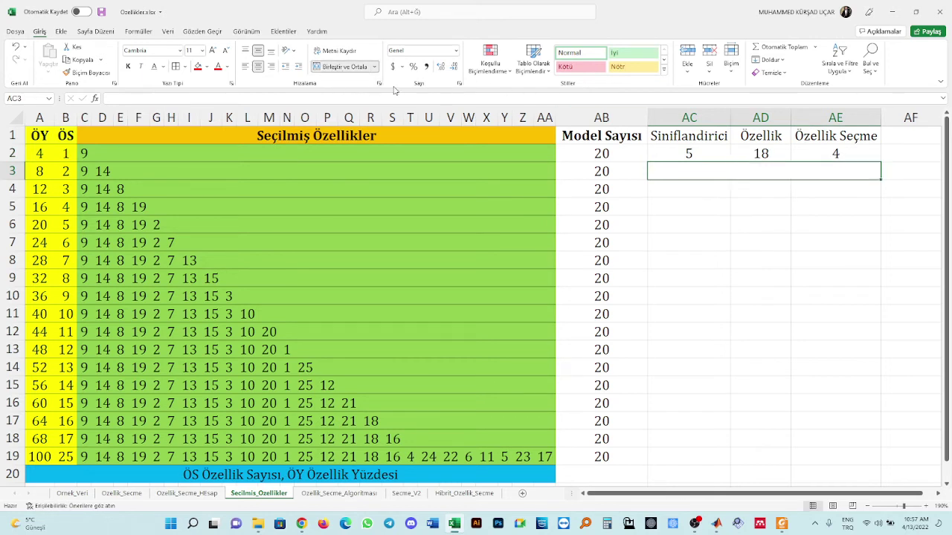
text(=)
click(692, 153)
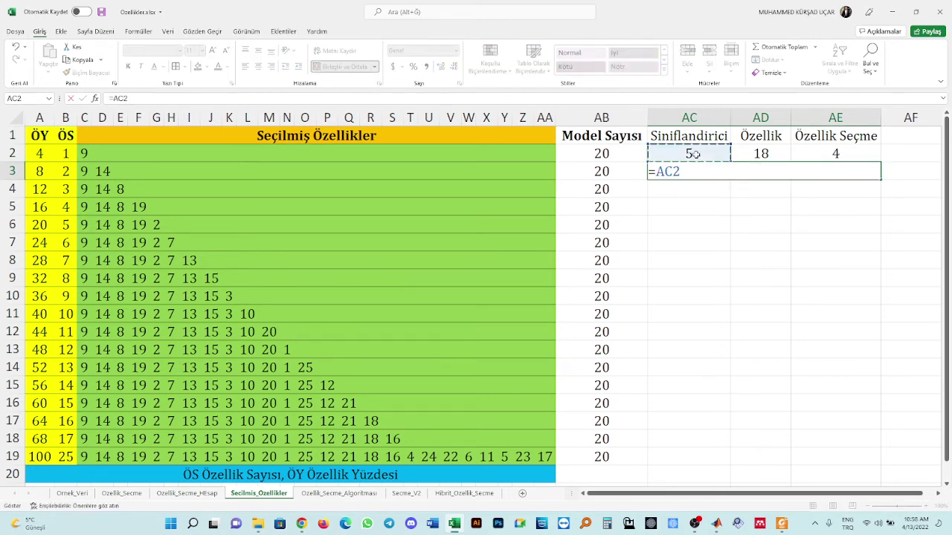
text(*)
click(784, 156)
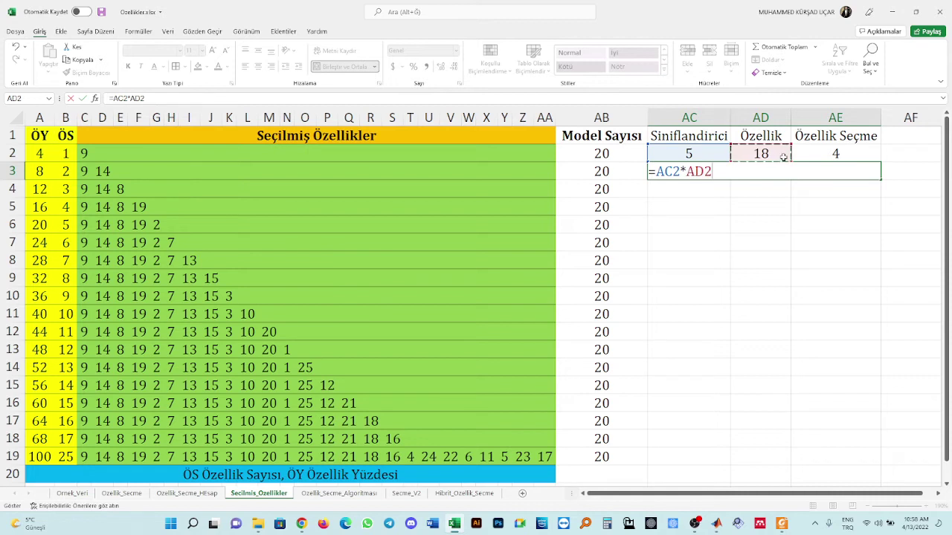
text(*)
click(826, 154)
key(Return)
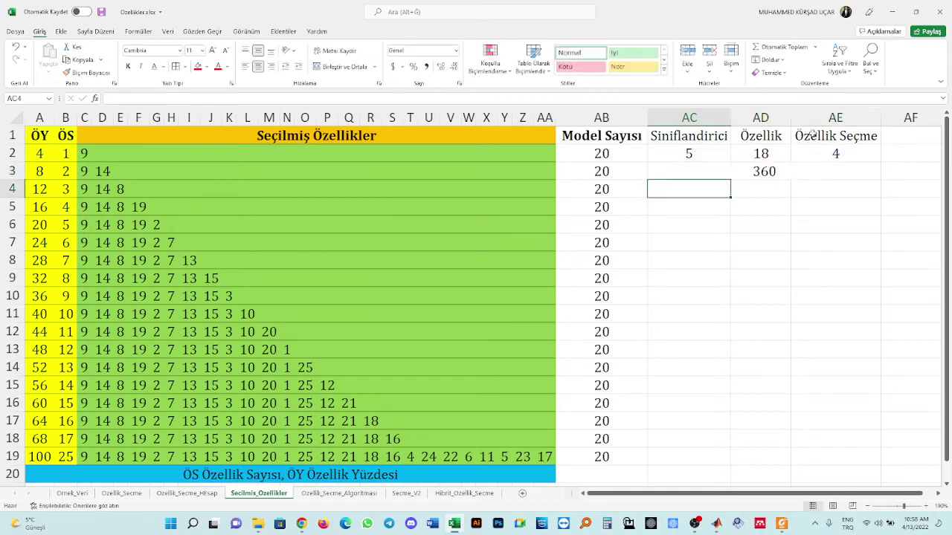
Set the Özellik count in AD2 to 25
click(787, 170)
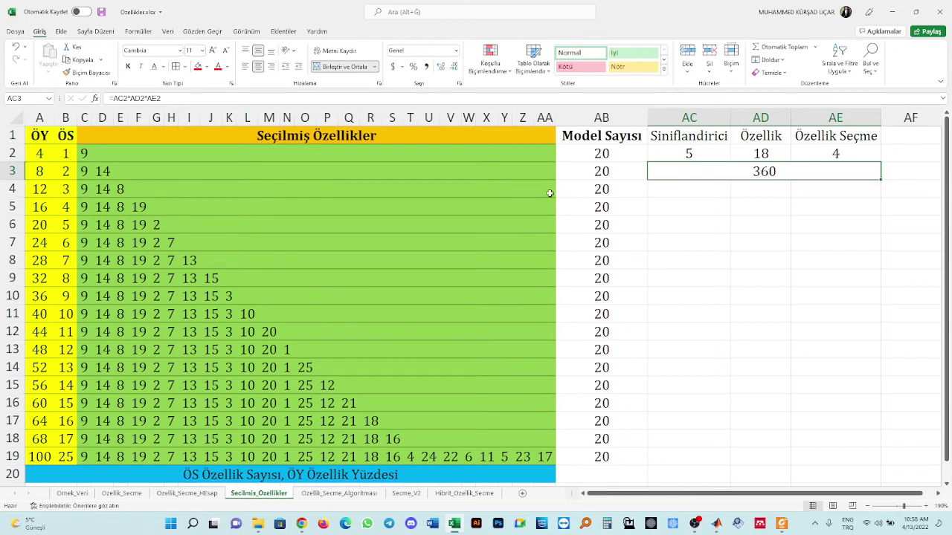
click(704, 152)
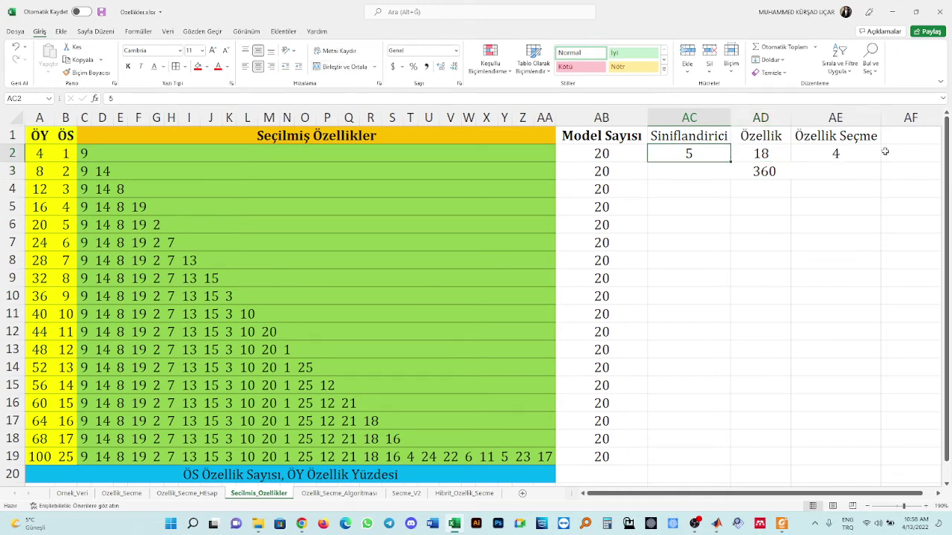
click(885, 152)
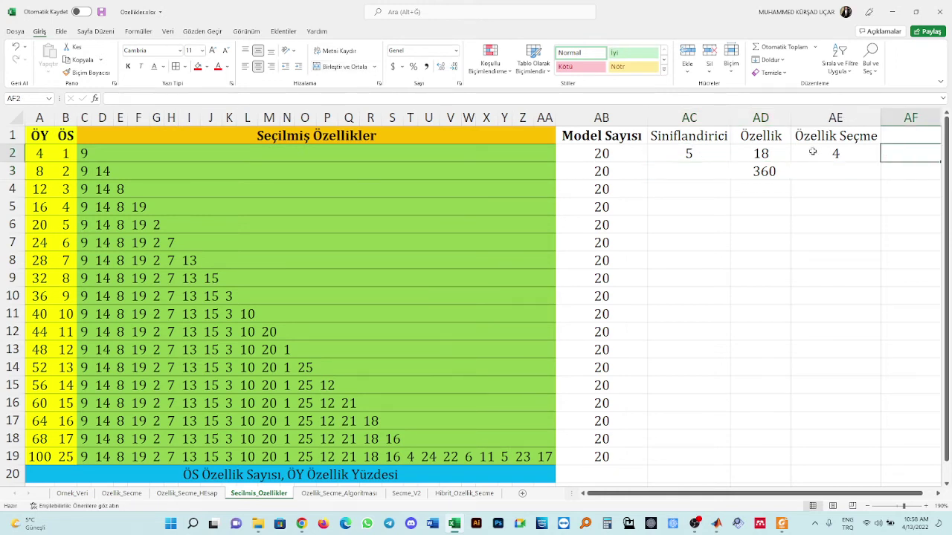
click(750, 174)
click(775, 153)
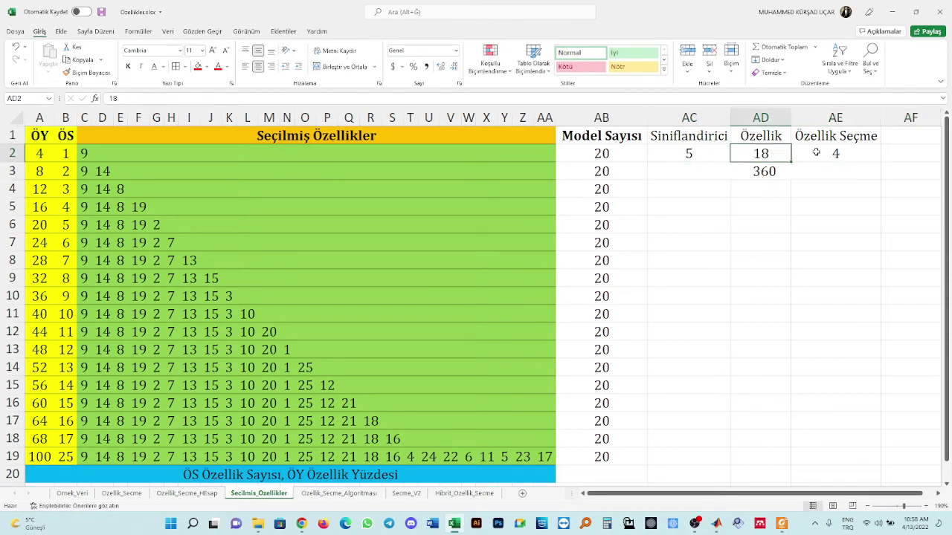
text(25)
key(Return)
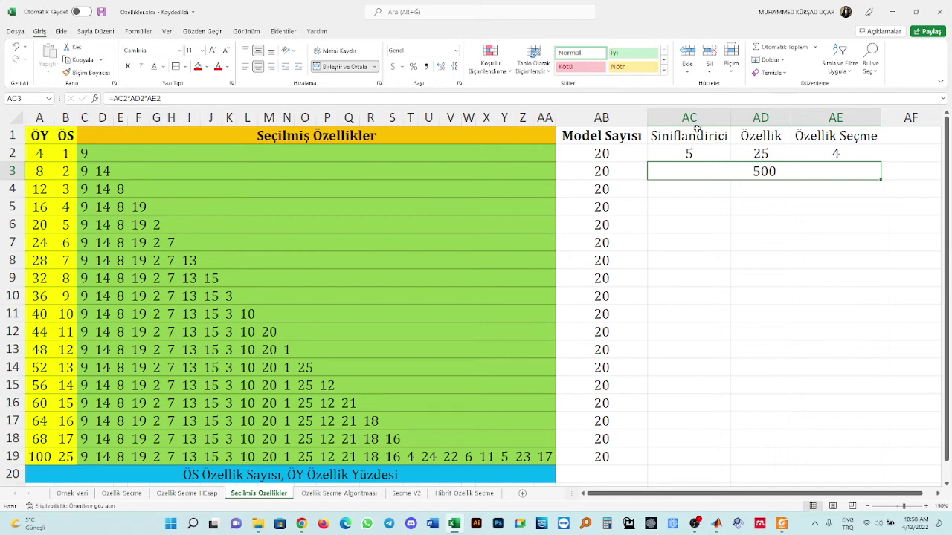
Correct the header in AC1 to Sınıflandırıcı
drag(697, 129, 824, 155)
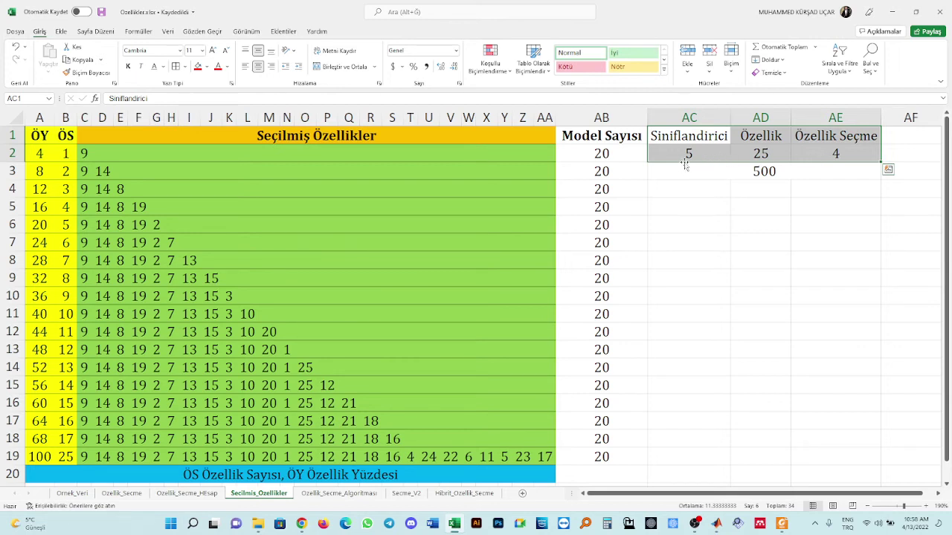
click(689, 138)
text(Sınıf)
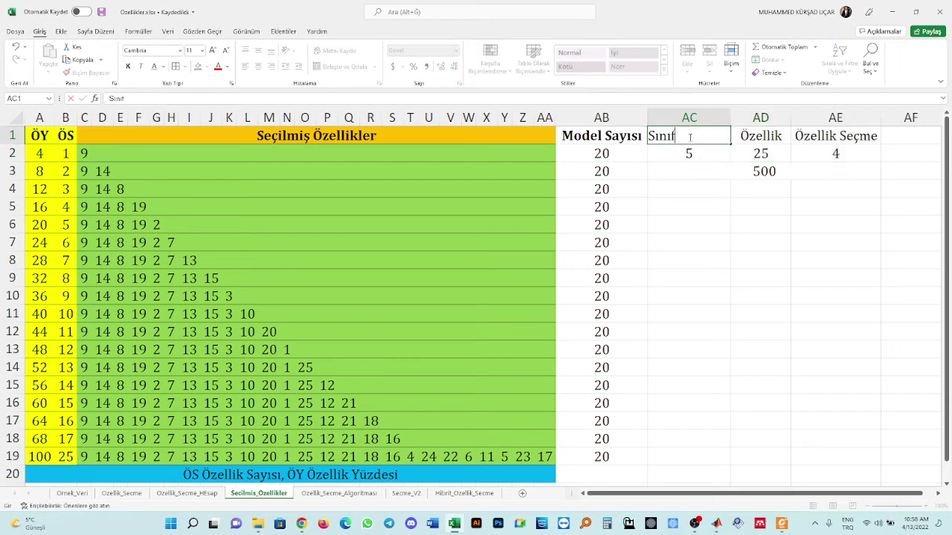
text(landırıcı)
key(Return)
click(719, 141)
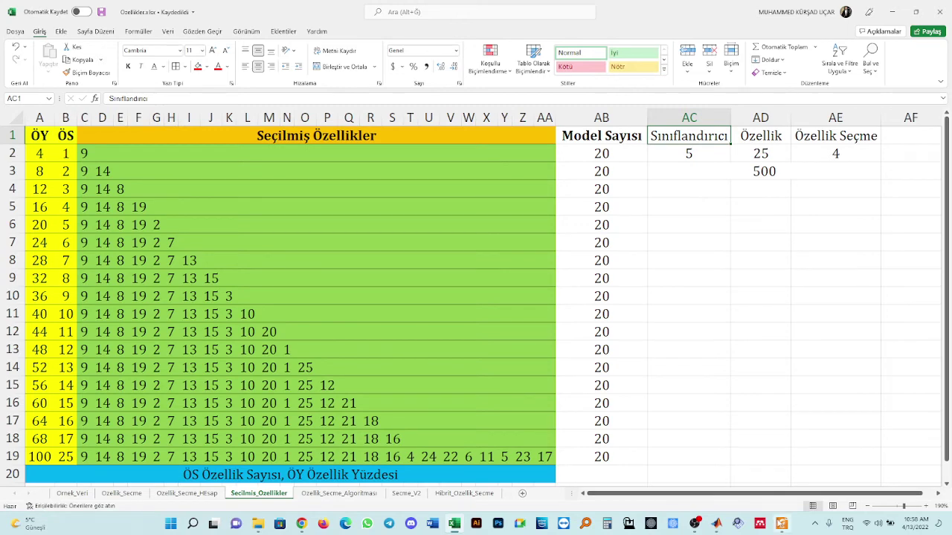
Switch to Article_TR.pdf in Foxit PDF Reader and pencil a bracket beside the MAD chart and a circle on the SE chart
mouse_move(779, 522)
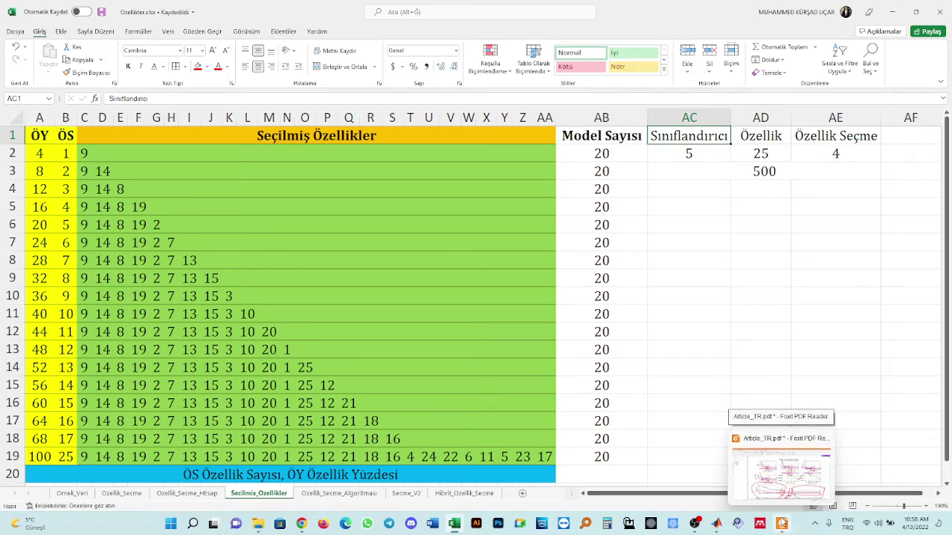
click(782, 524)
mouse_move(229, 120)
mouse_down()
mouse_move(215, 149)
mouse_move(227, 211)
mouse_up()
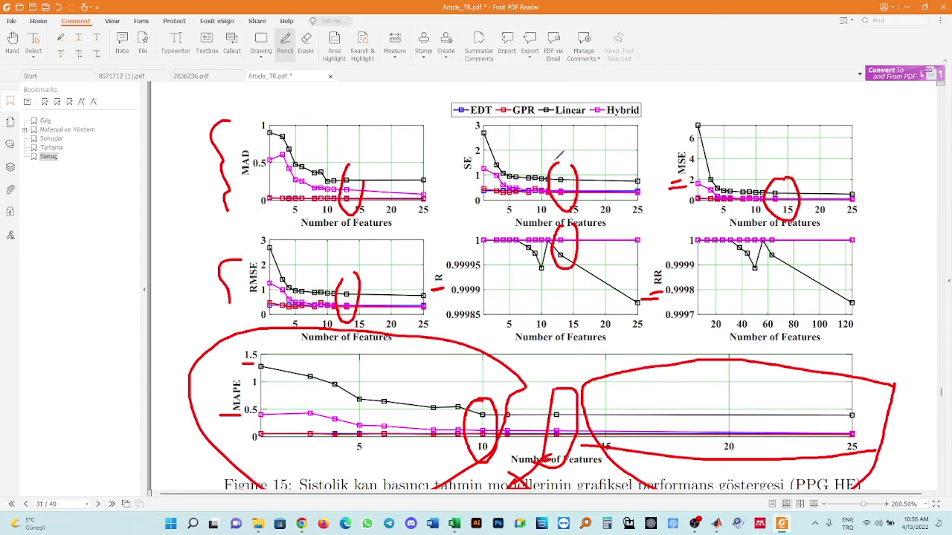
drag(554, 160, 574, 163)
Switch back to the Excel workbook and open the Hibrit_Ozellik_Secme sheet to view the colour-coded scores
mouse_move(257, 523)
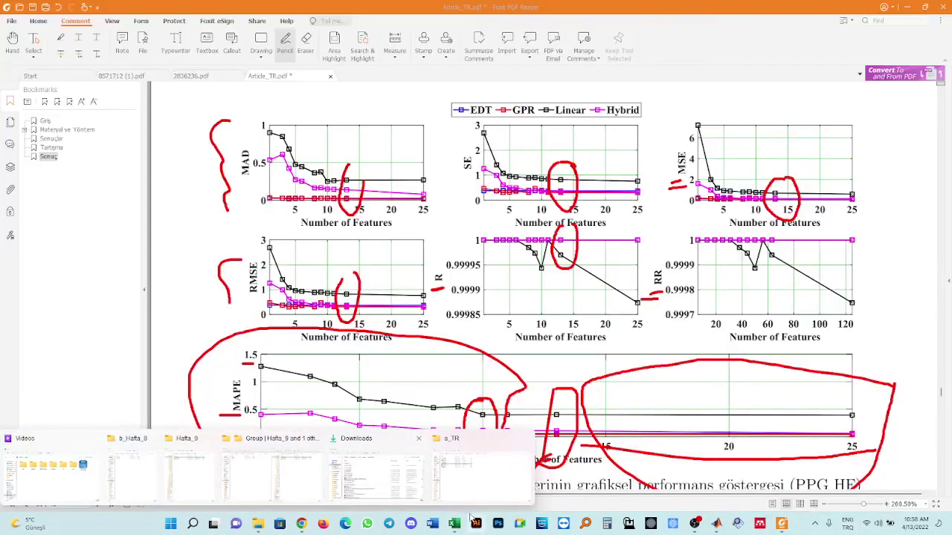
click(455, 523)
click(476, 494)
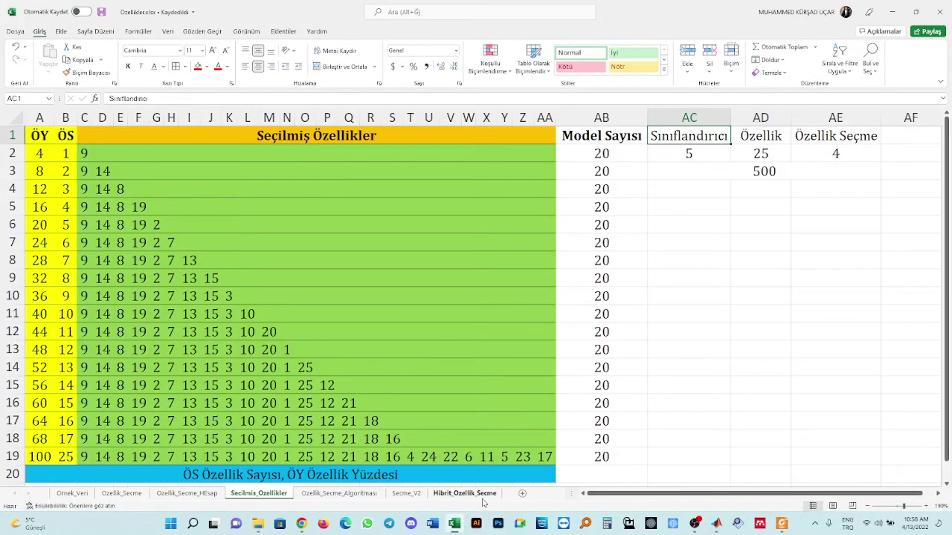
click(601, 238)
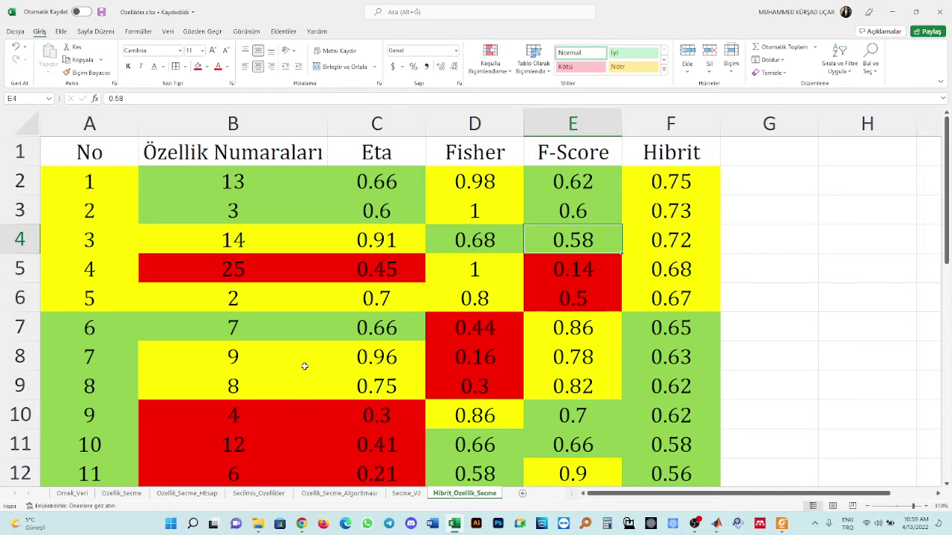
Bring up MATLAB, switch to the b_Hafta_8 and Hafta_9 windows in File Explorer, and open the I_Orgun folder
click(716, 523)
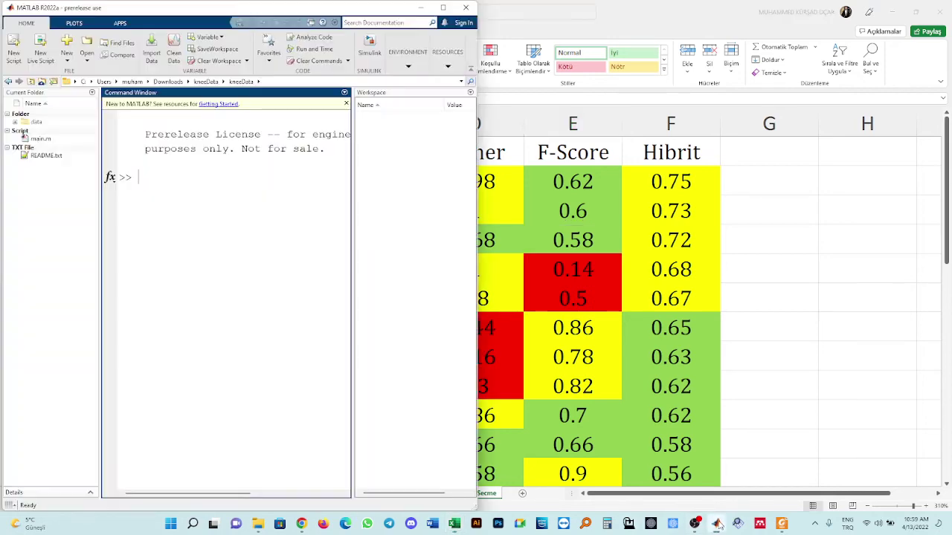
mouse_move(257, 523)
click(274, 483)
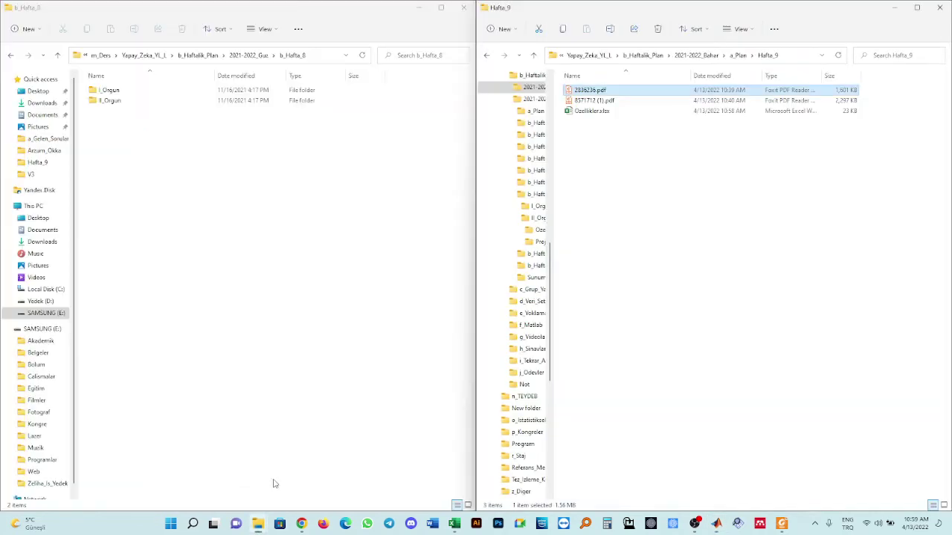
click(109, 89)
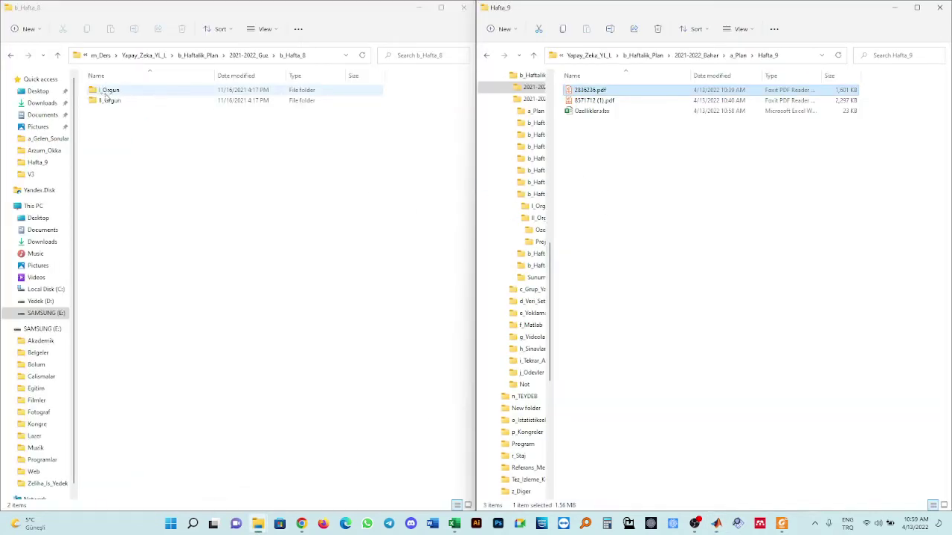
double_click(108, 91)
click(621, 145)
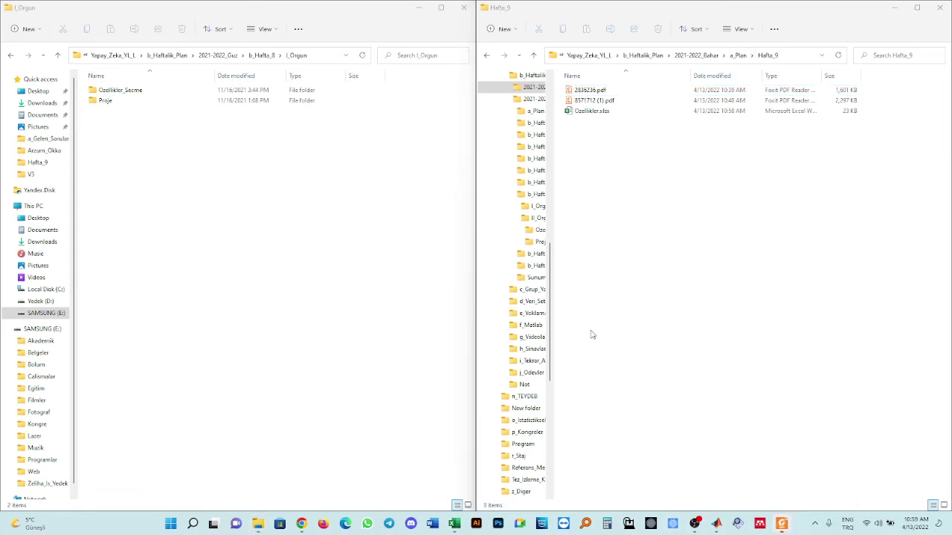
Close all documents in Foxit PDF Reader and close the Excel workbook
click(781, 523)
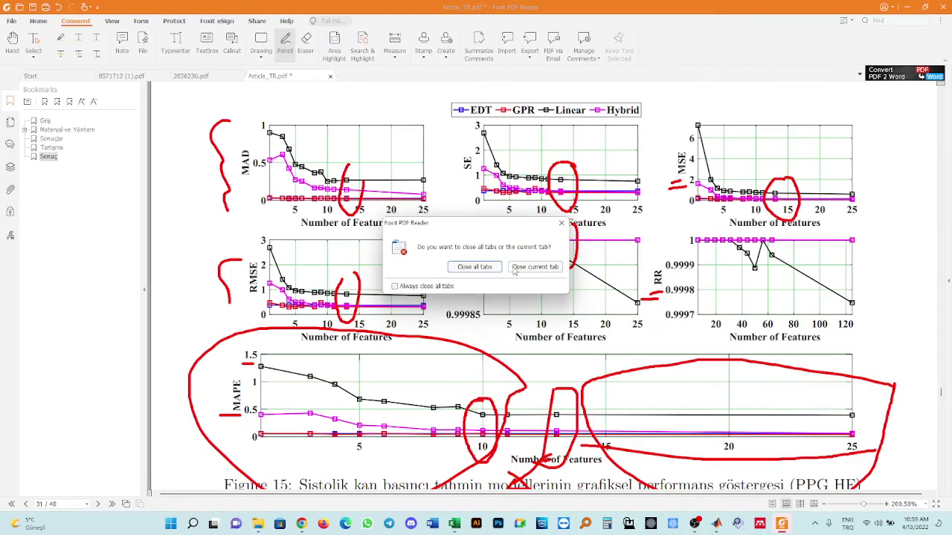
click(567, 283)
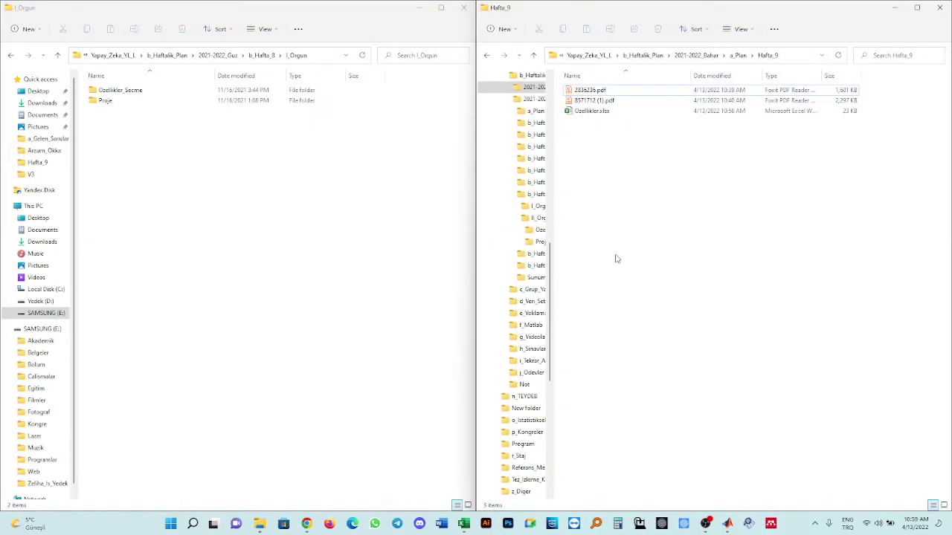
right_click(640, 158)
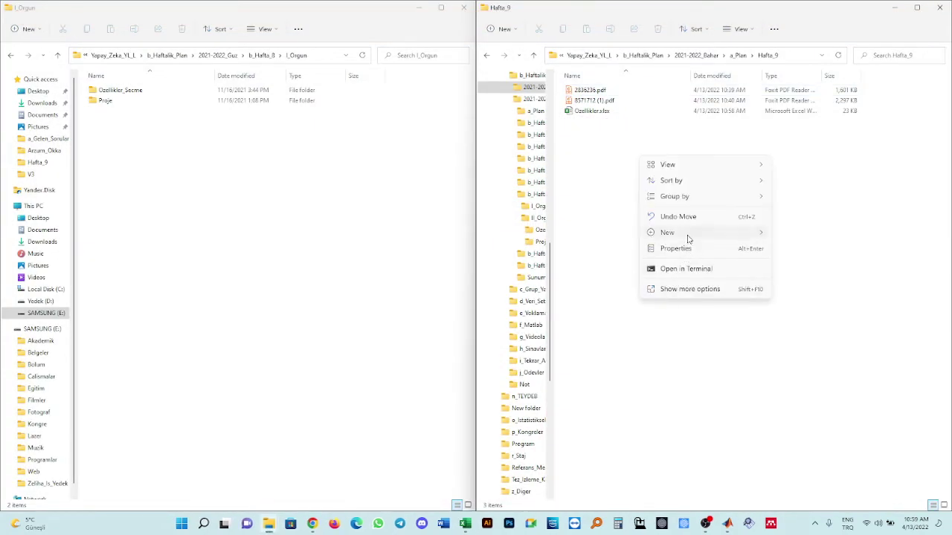
mouse_move(687, 234)
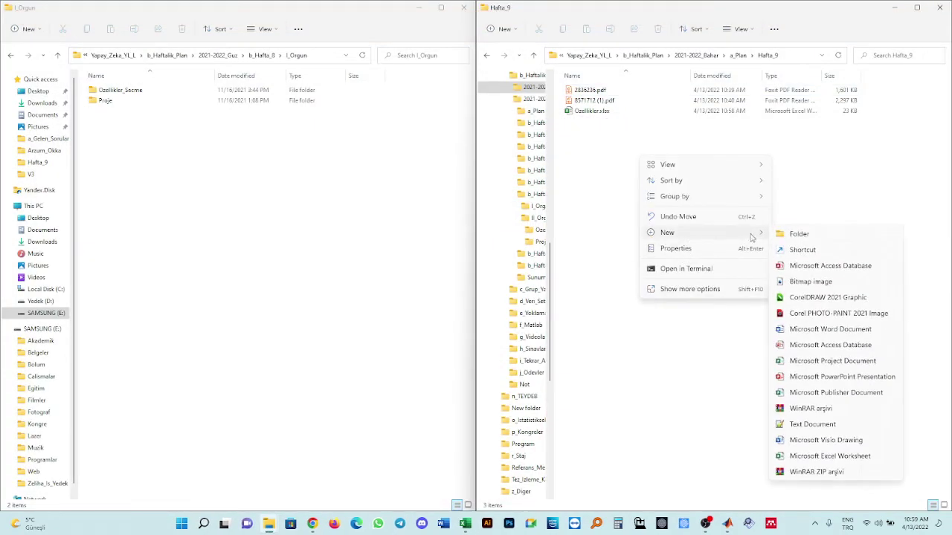
click(465, 523)
click(947, 5)
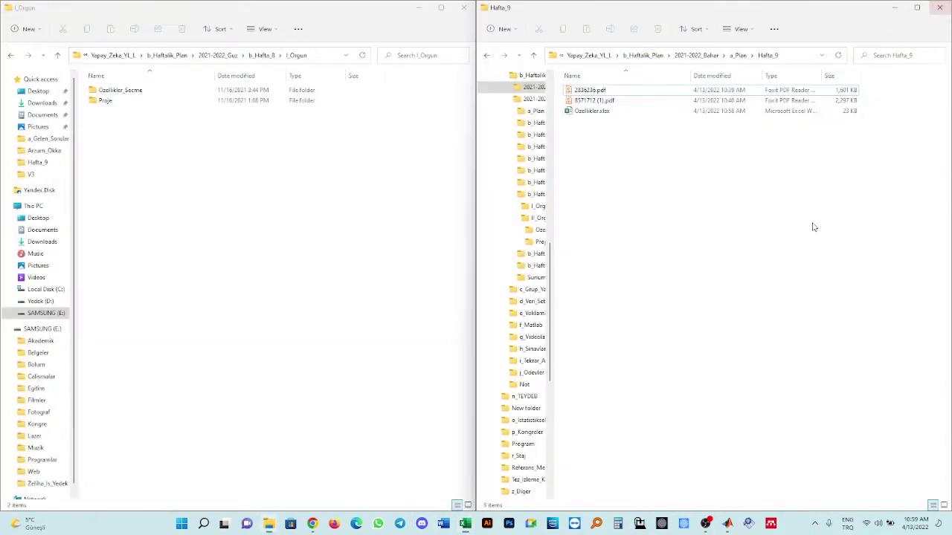
Create a Konu_Anlatim folder in Hafta_9 and move the two PDFs and the Ozellikler workbook into it
right_click(703, 223)
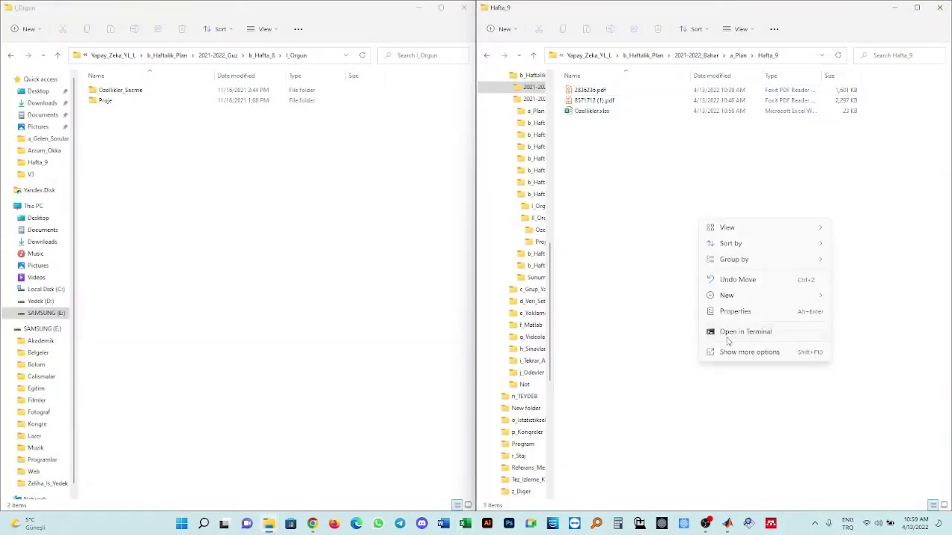
click(506, 28)
click(505, 28)
key(ctrl+shift+n)
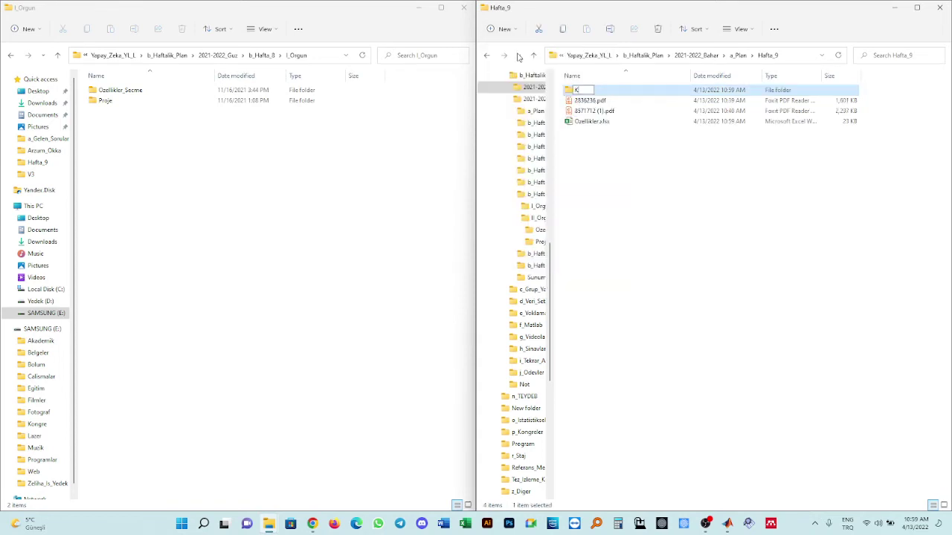
text(Konu_Anlat)
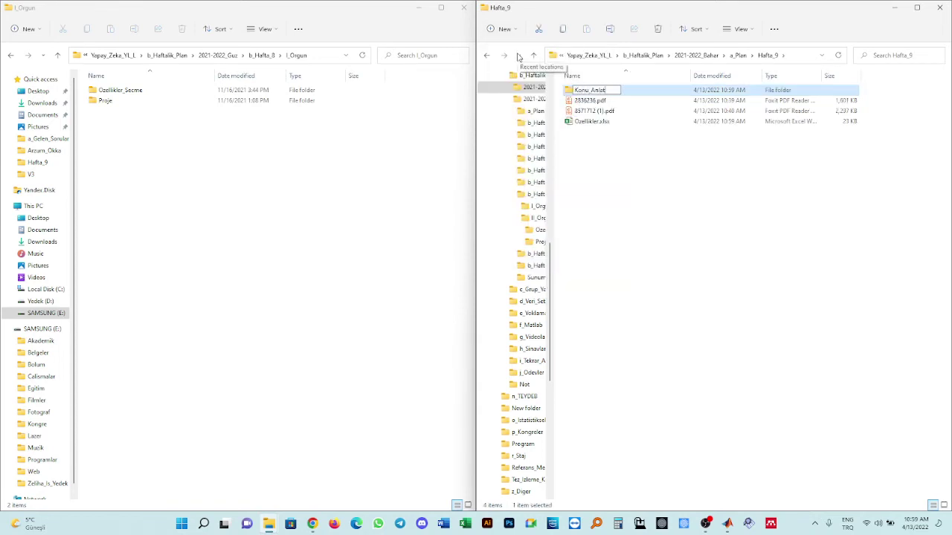
text(im)
drag(696, 140, 597, 92)
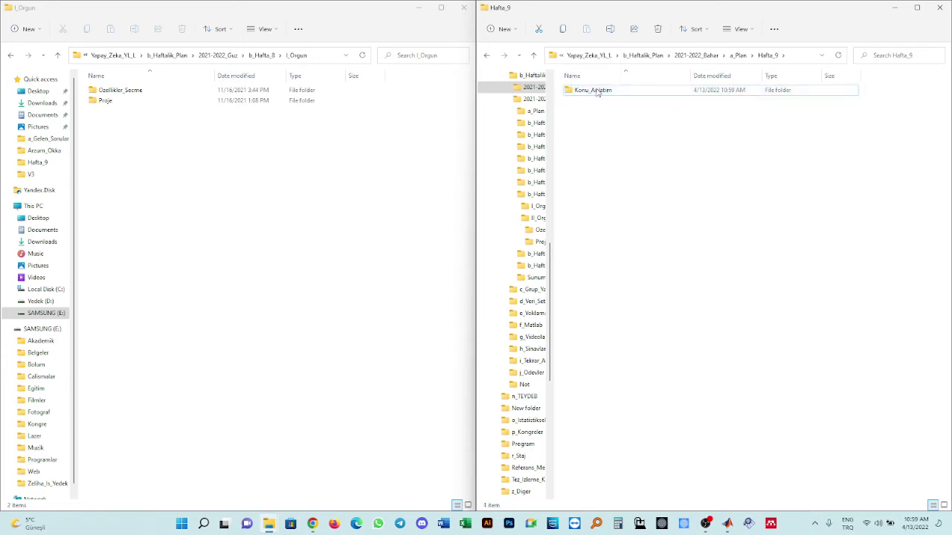
Create a folder named UYgulama in Hafta_9 and open it
click(504, 28)
click(521, 57)
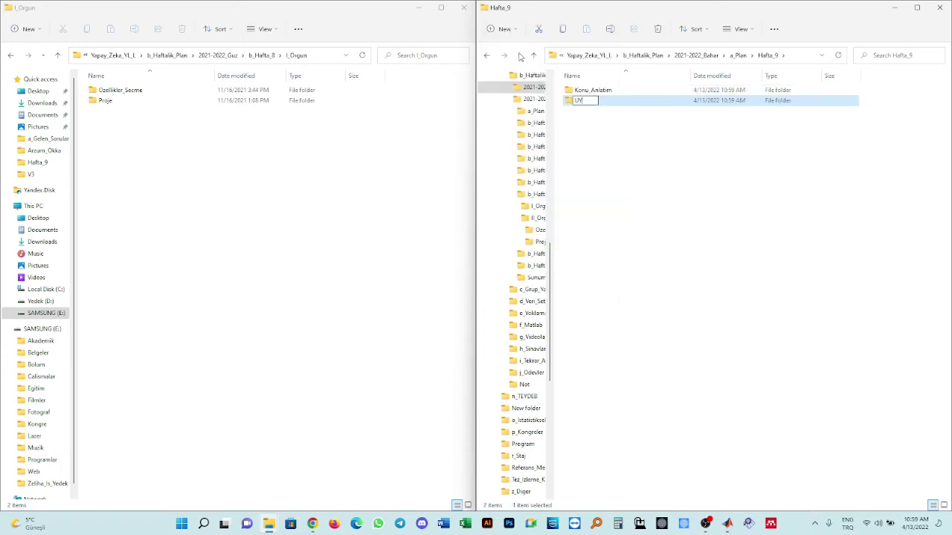
text(UYgulama)
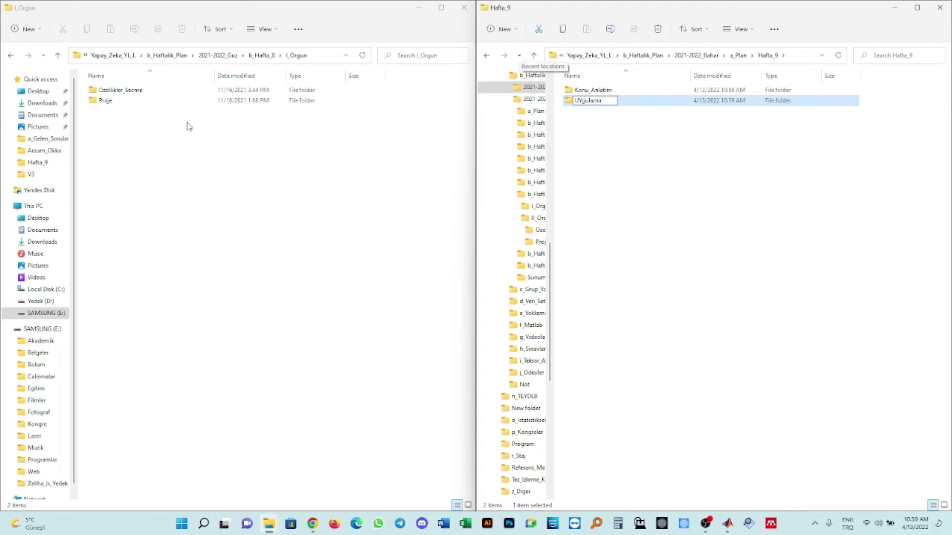
key(Return)
key(Return)
Copy Eta.pdf and F-Score.pdf from Ozellikler_Secme's Makaleler_Kaynak folder into Hafta_9's Konu_Anlatim folder
double_click(122, 89)
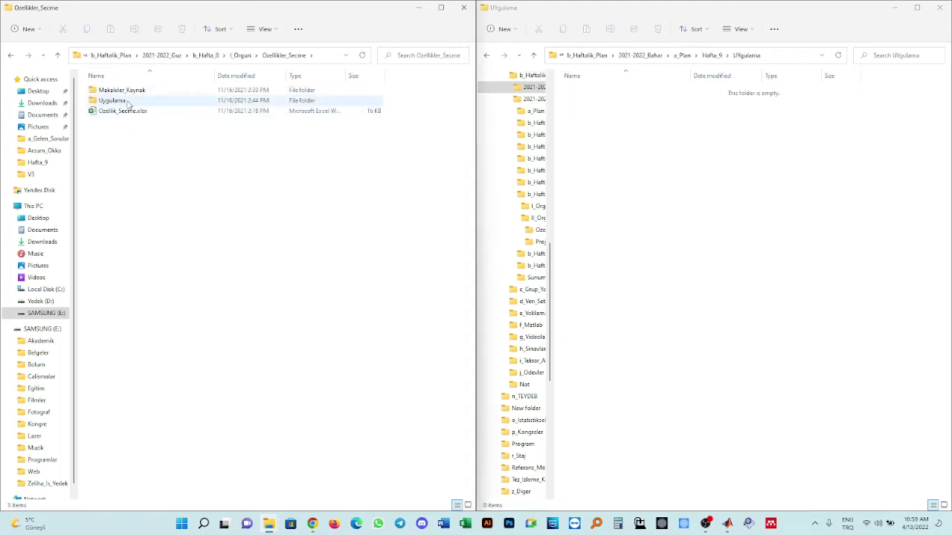
double_click(130, 91)
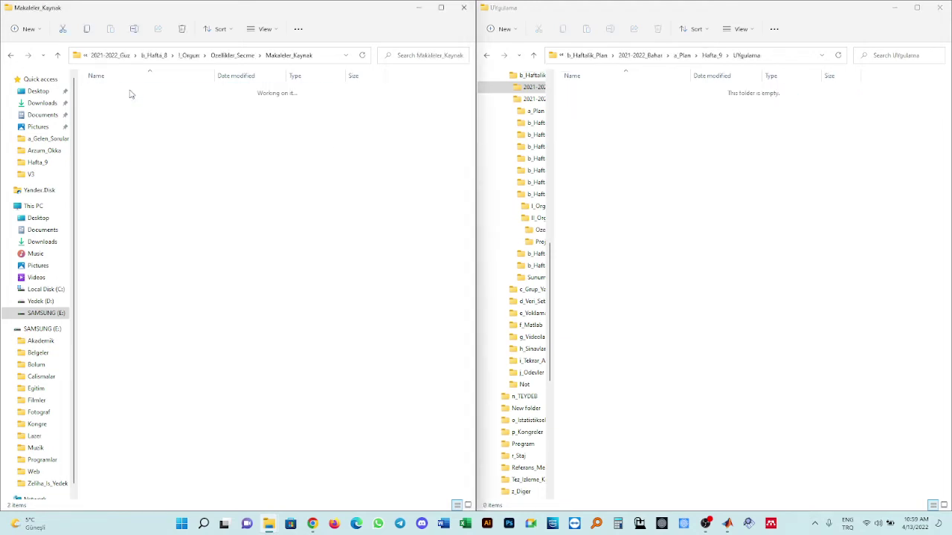
click(108, 91)
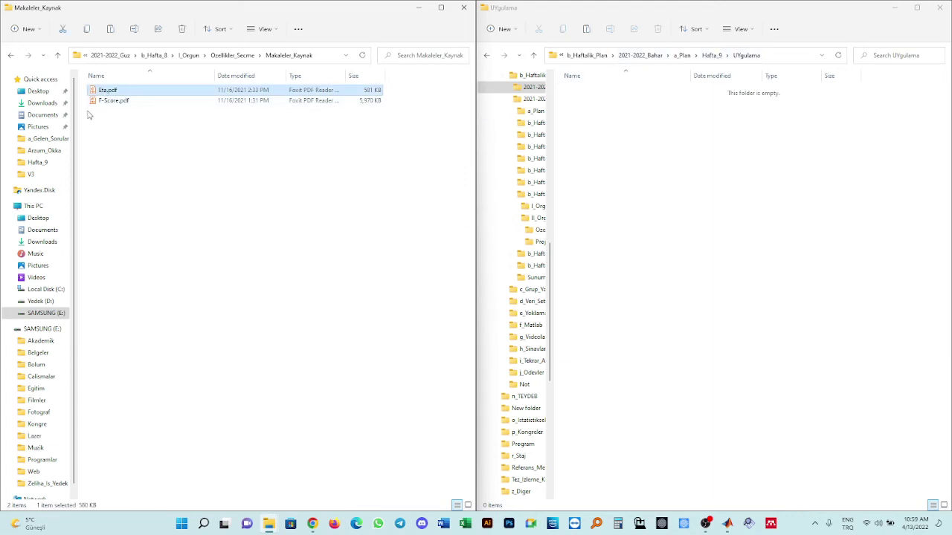
key(ctrl+a)
click(712, 56)
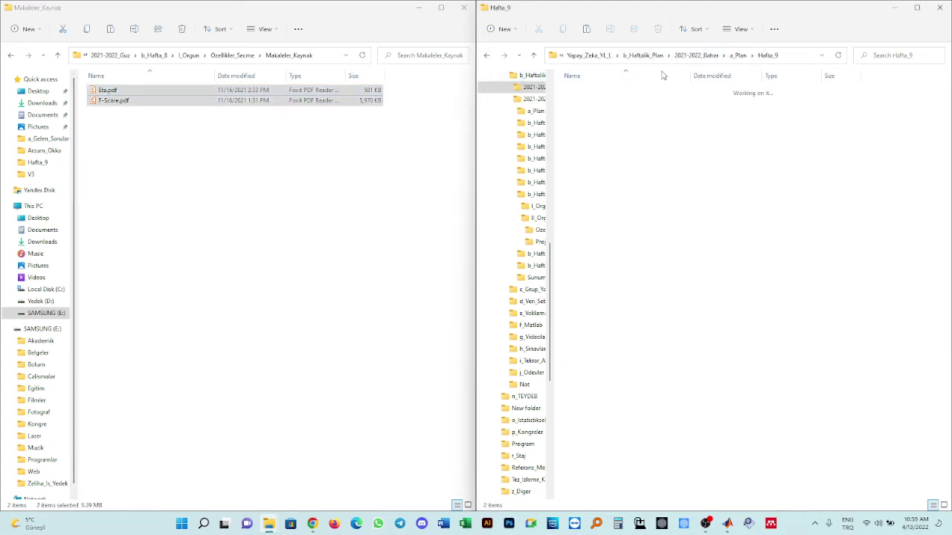
double_click(587, 90)
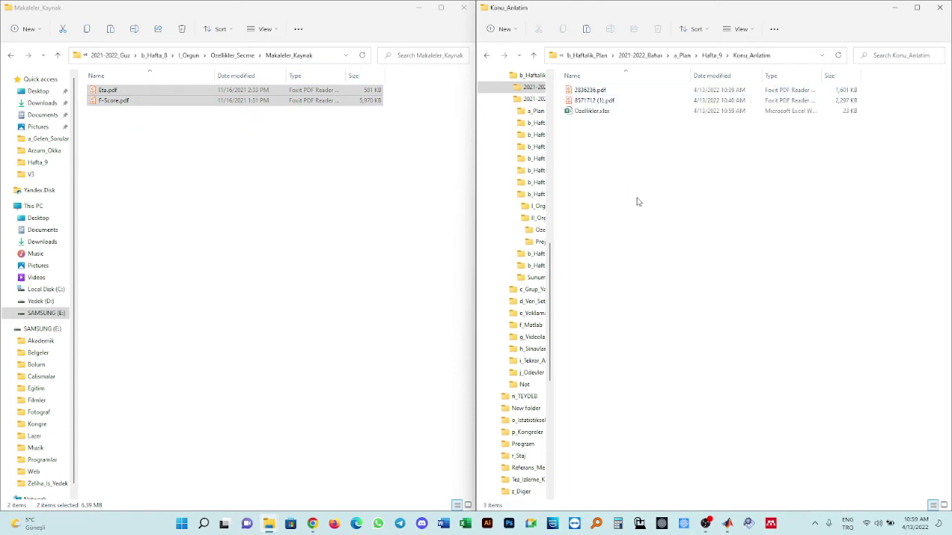
key(ctrl+v)
Open the Eta and F-Score PDFs in Foxit PDF Reader and search F-Score.pdf for "Score" to reach the F-score section
double_click(718, 123)
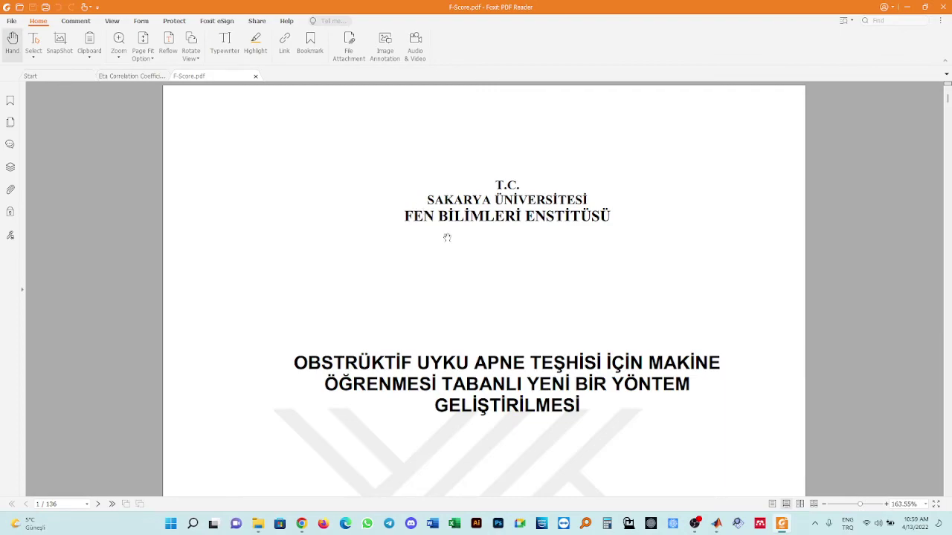
scroll(446, 230, down, 3)
scroll(447, 228, down, 3)
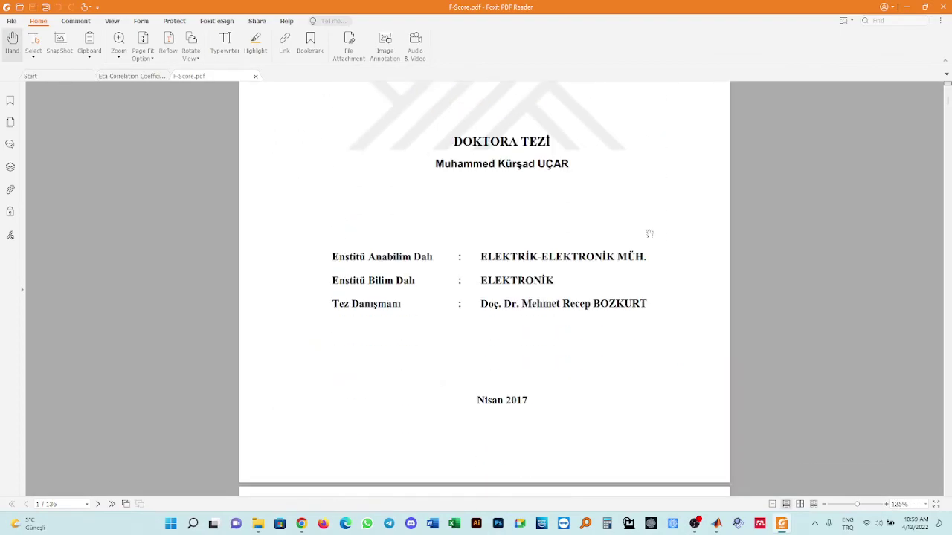
scroll(447, 228, up, 5)
drag(947, 107, 947, 280)
scroll(586, 223, up, 8)
scroll(586, 223, up, 10)
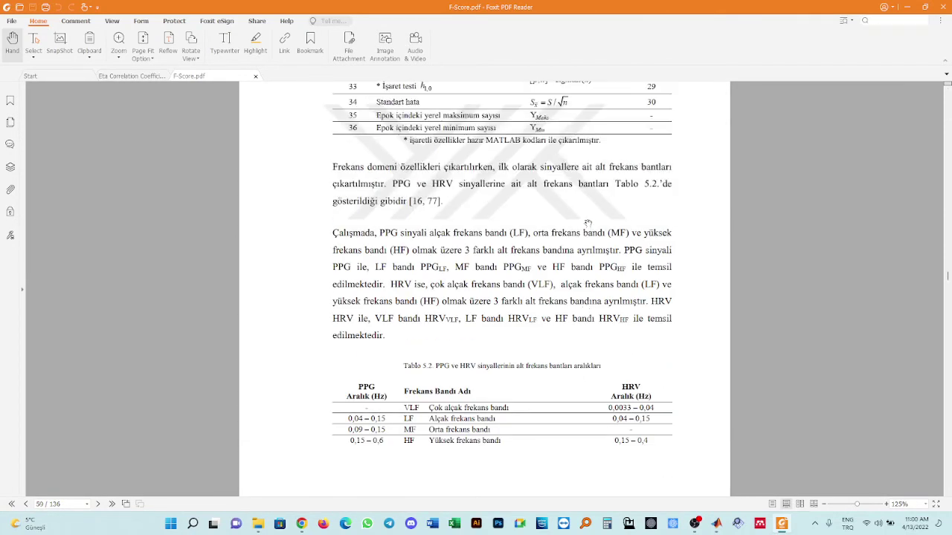
text(e)
key(Return)
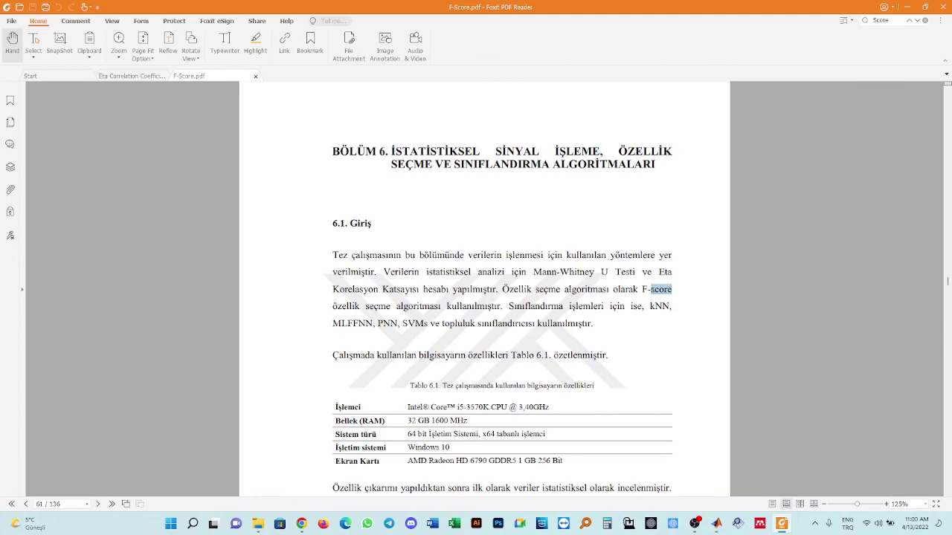
key(Return)
Examine the F-score formula, Equation 6.1, on page 63 of F-Score.pdf
ctrl+scroll(611, 403, up, 3)
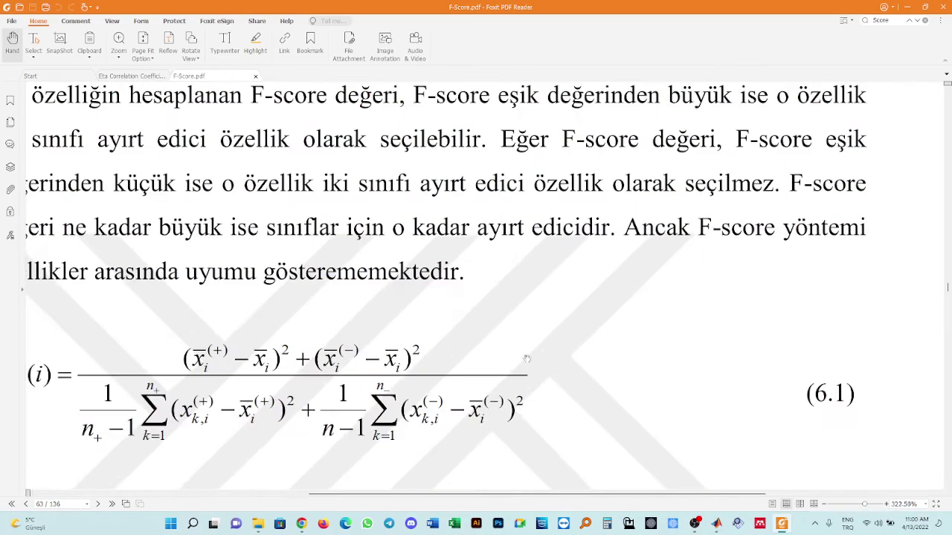
ctrl+scroll(418, 278, up, 2)
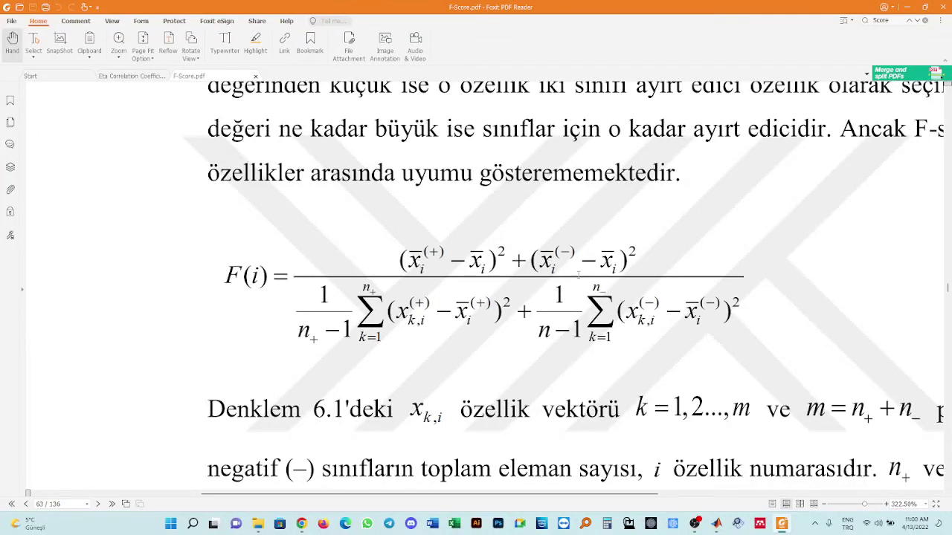
ctrl+scroll(578, 274, up, 2)
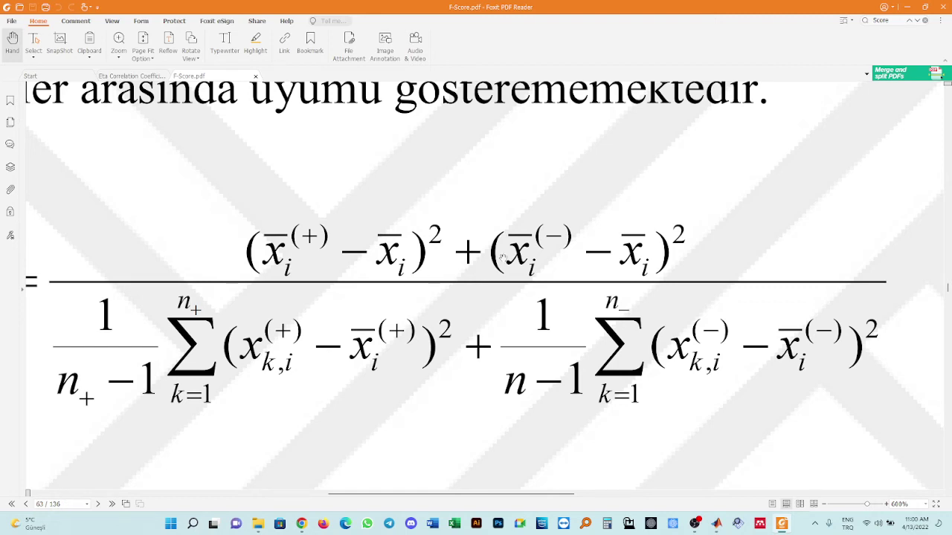
ctrl+scroll(504, 319, down, 2)
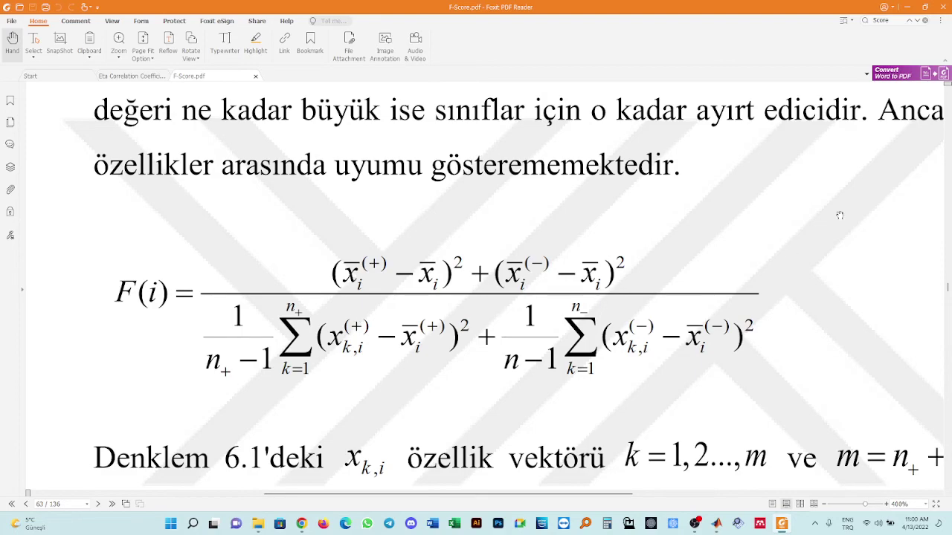
Switch to the Eta Correlation Coefficient article and go to the Eta equations on page 3
click(127, 77)
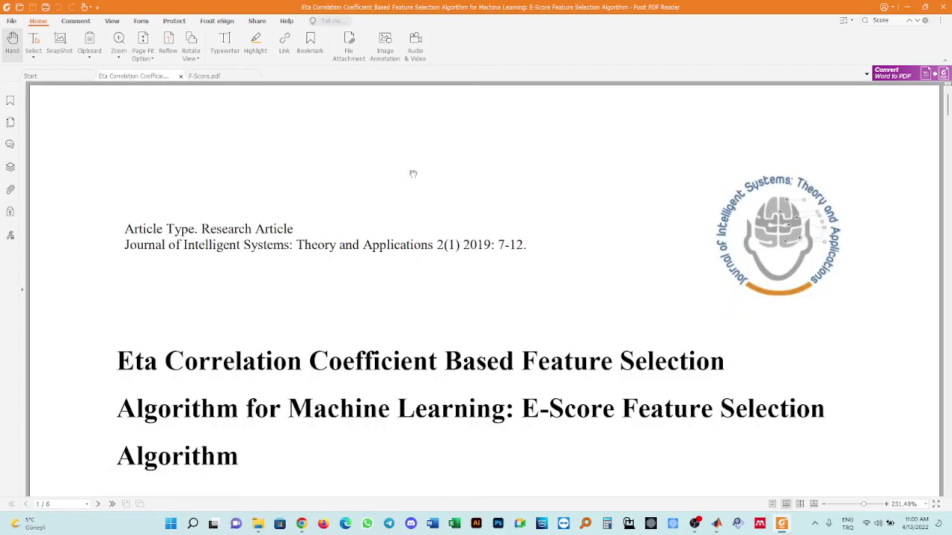
scroll(410, 170, down, 4)
scroll(414, 174, down, 5)
scroll(490, 185, down, 10)
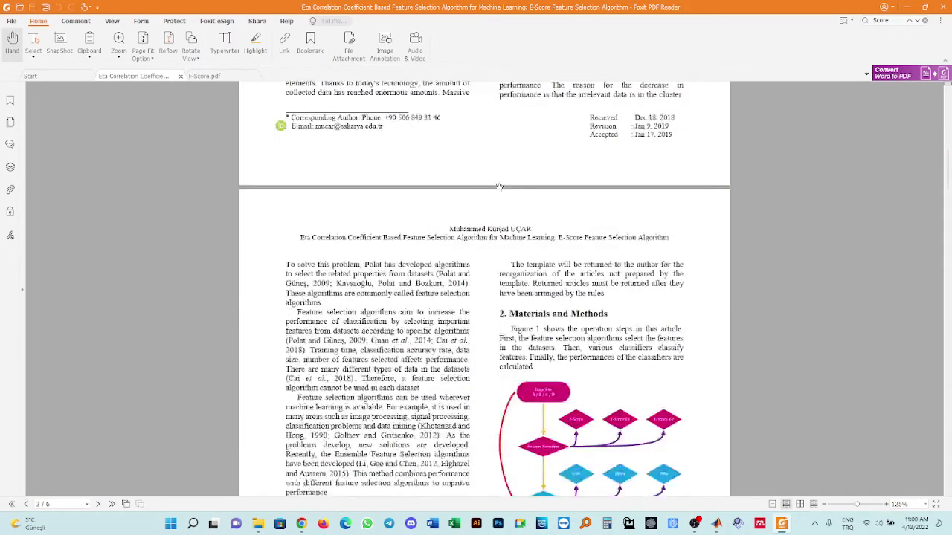
scroll(609, 224, down, 2)
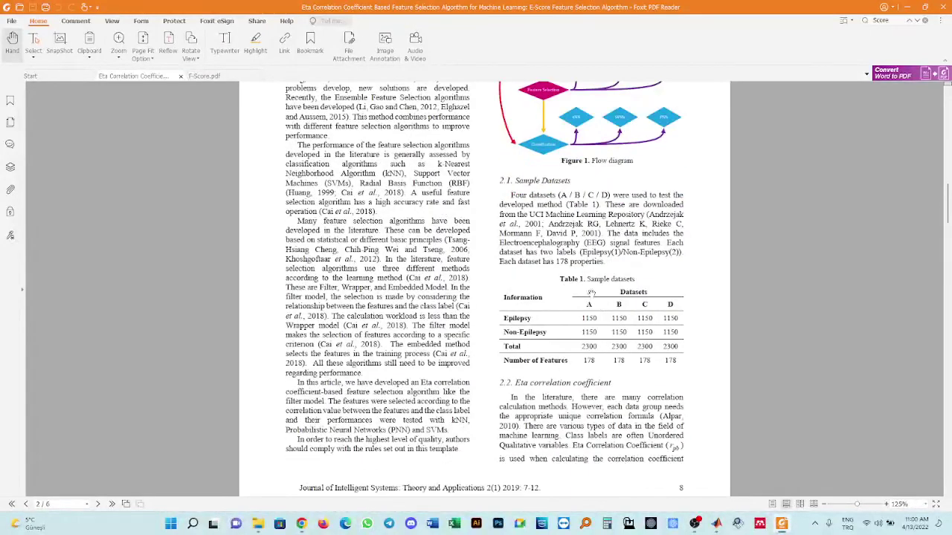
scroll(592, 293, down, 8)
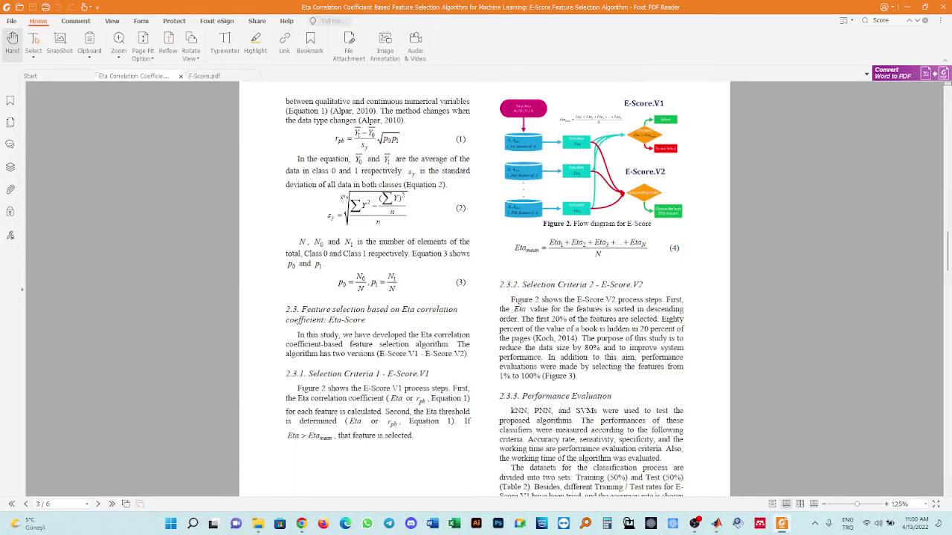
Examine the Eta equations and the E-Score.V1 and E-Score.V2 branches of the Figure 2 flow diagram
ctrl+scroll(366, 110, up, 5)
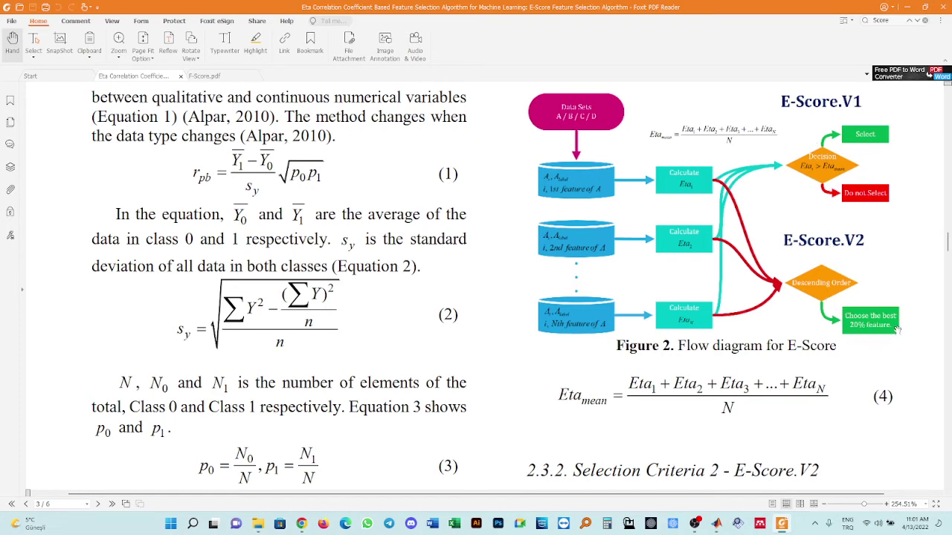
scroll(895, 329, up, 5)
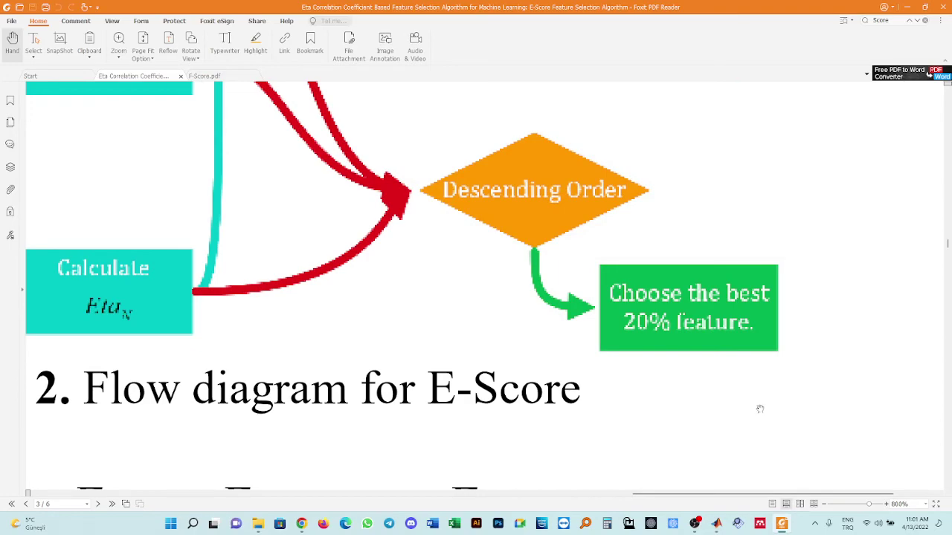
scroll(760, 409, down, 3)
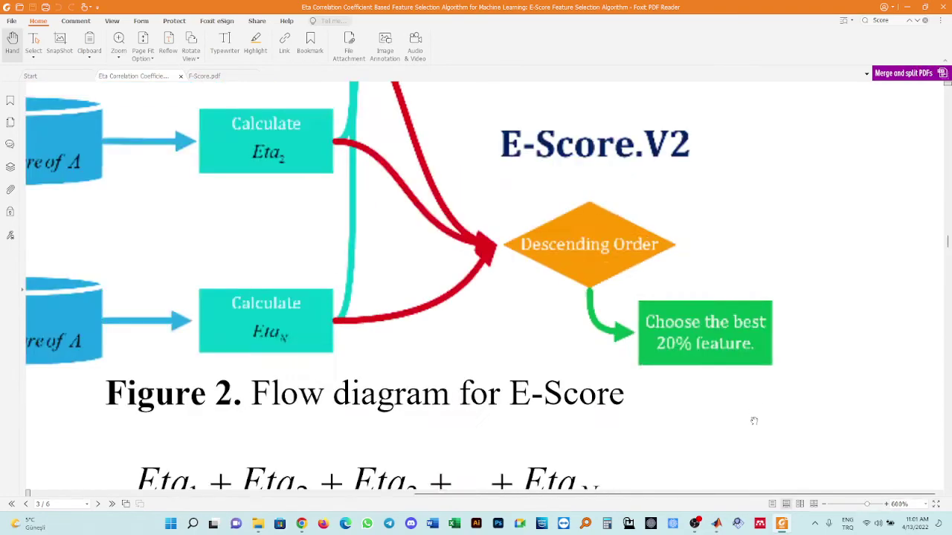